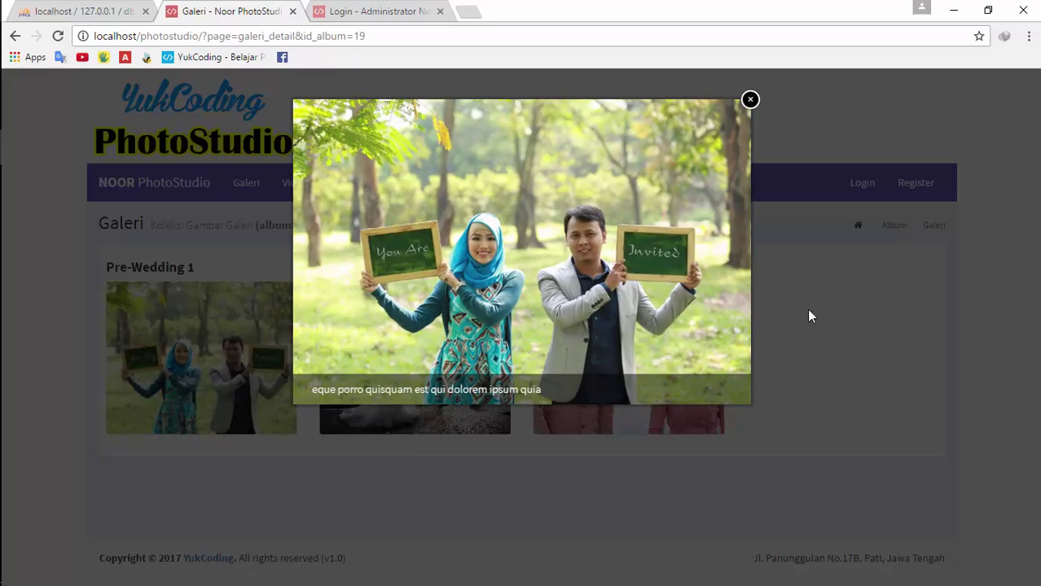
Preview the Pre-Wedding 2 and 3 photos, then go back to the Galeri album overview
left_click(393, 471)
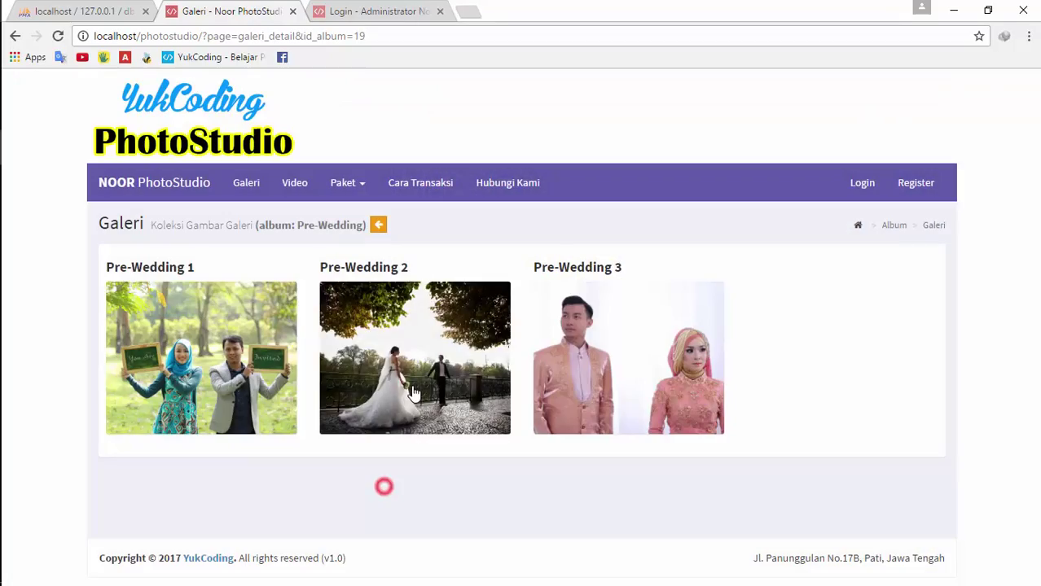
left_click(460, 392)
left_click(425, 494)
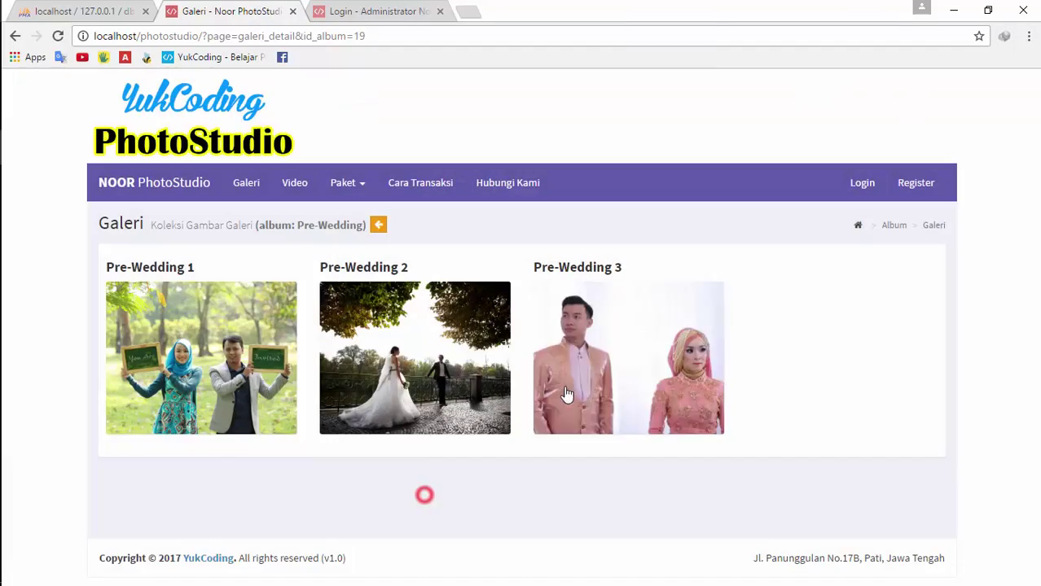
left_click(583, 361)
left_click(454, 466)
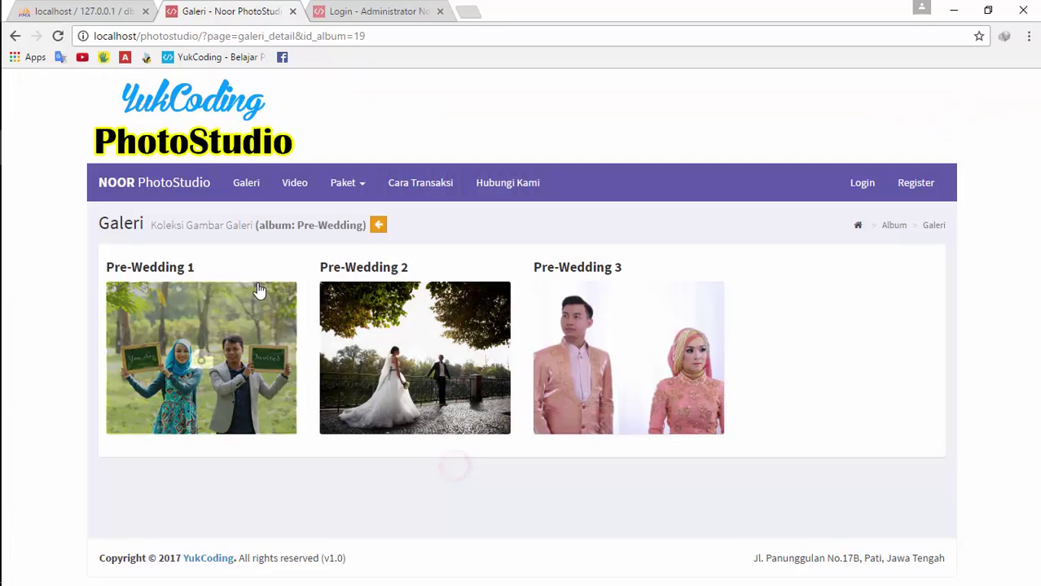
left_click(247, 188)
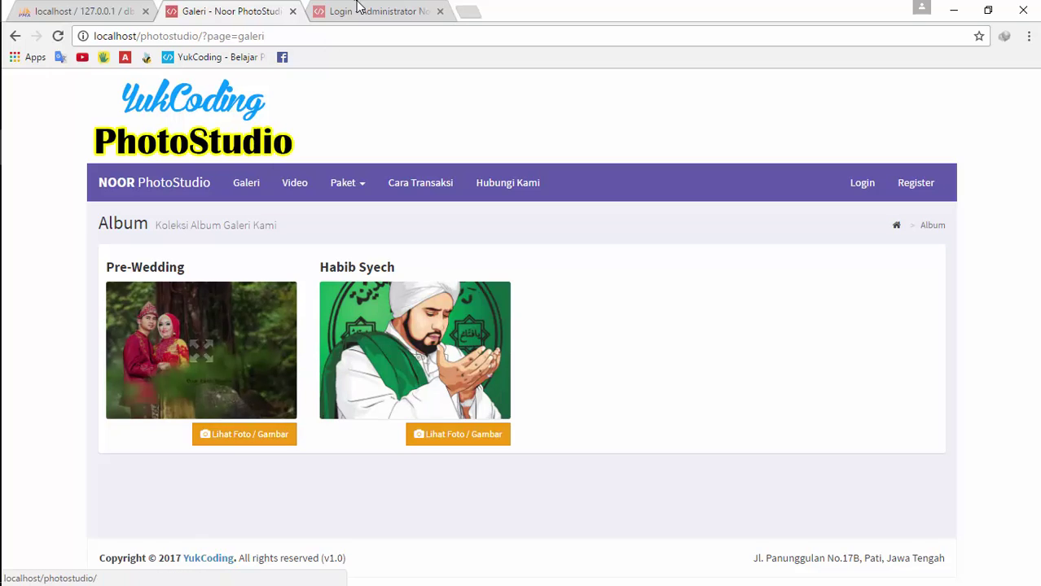
On the Video page, preview the YukCoding playlist image, close it, and list its videos
left_click(295, 187)
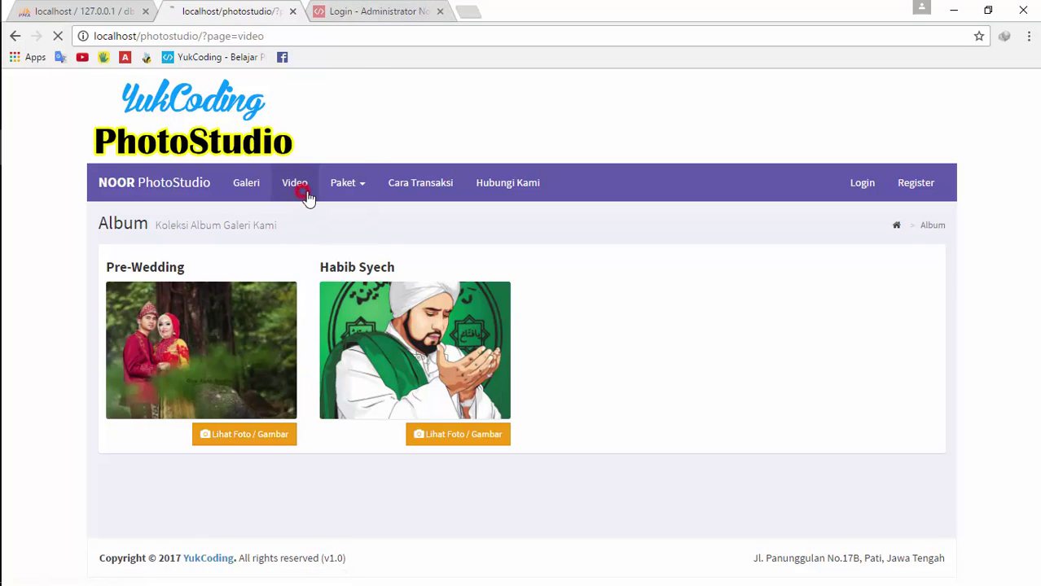
left_click(230, 359)
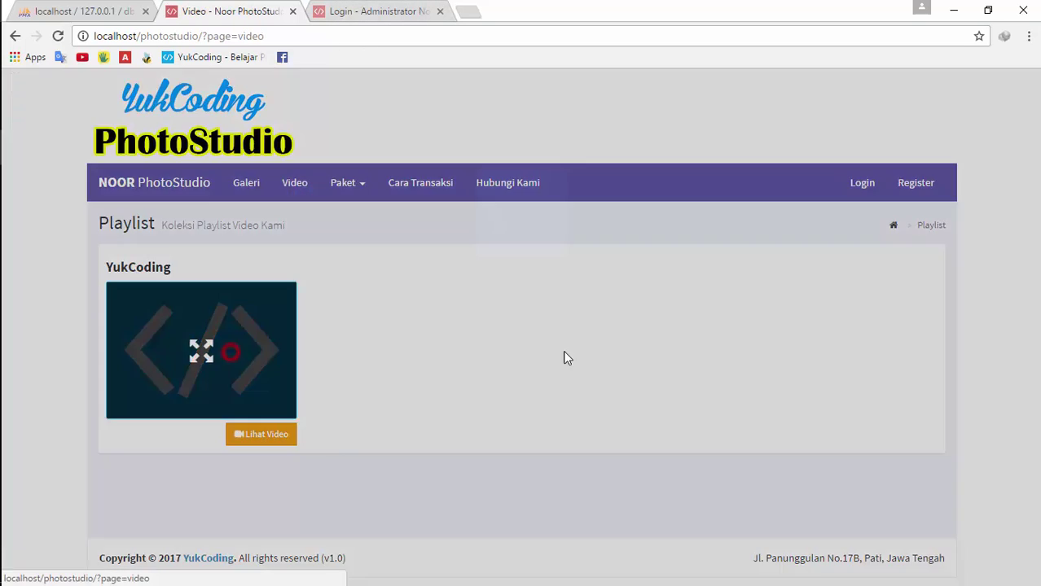
left_click(797, 302)
left_click(254, 434)
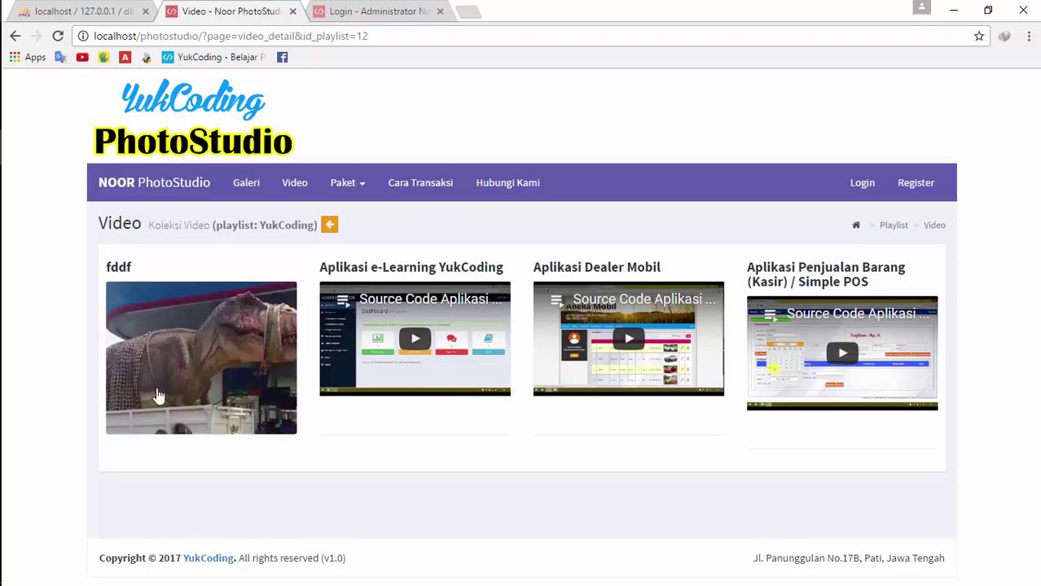
left_click(360, 193)
Open Paket Studio and scroll through the studio photo packages table
left_click(369, 217)
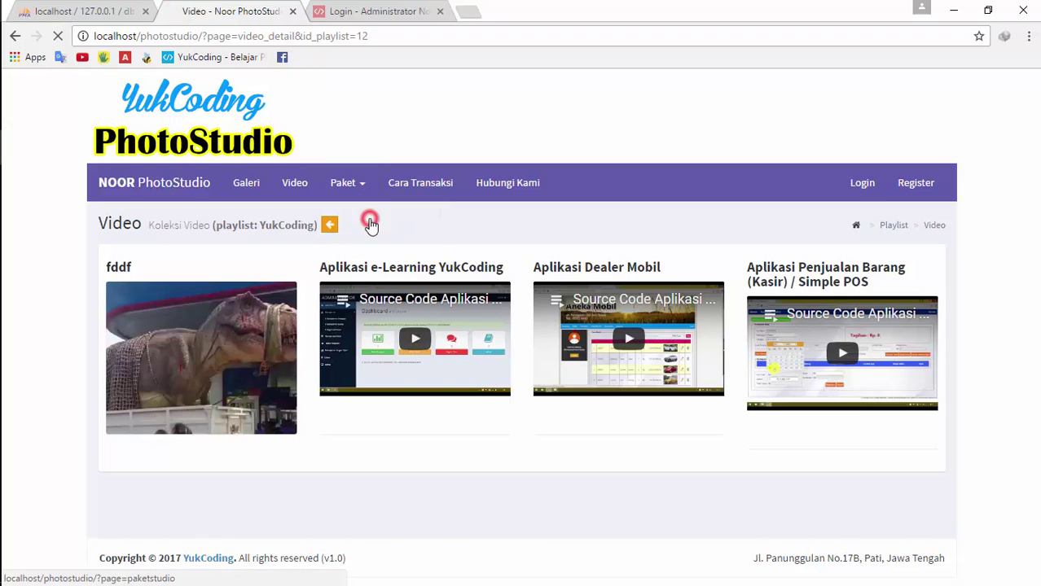
scroll(676, 314, "down", 4)
scroll(440, 329, "up", 4)
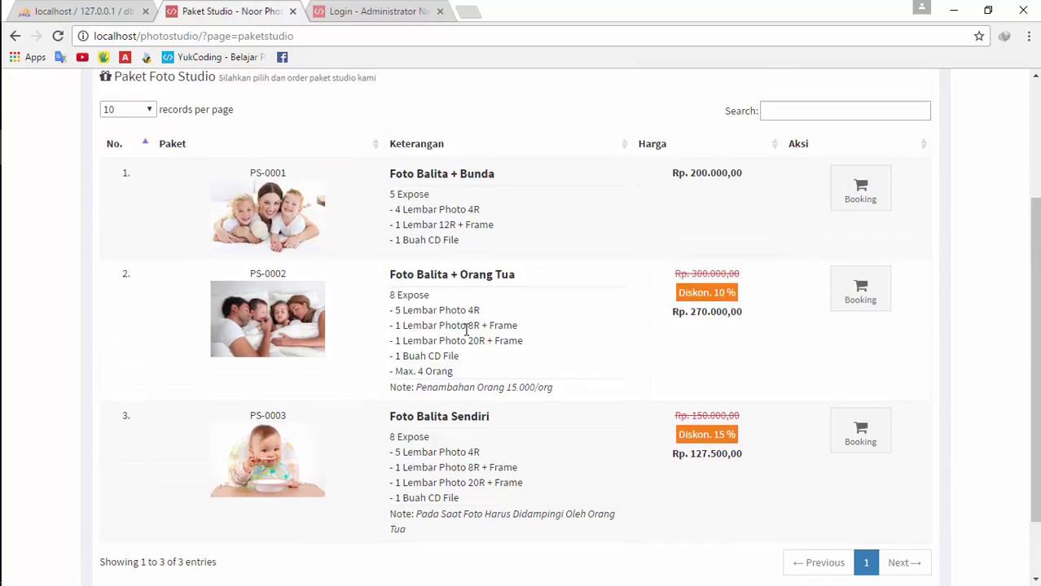
left_click(339, 191)
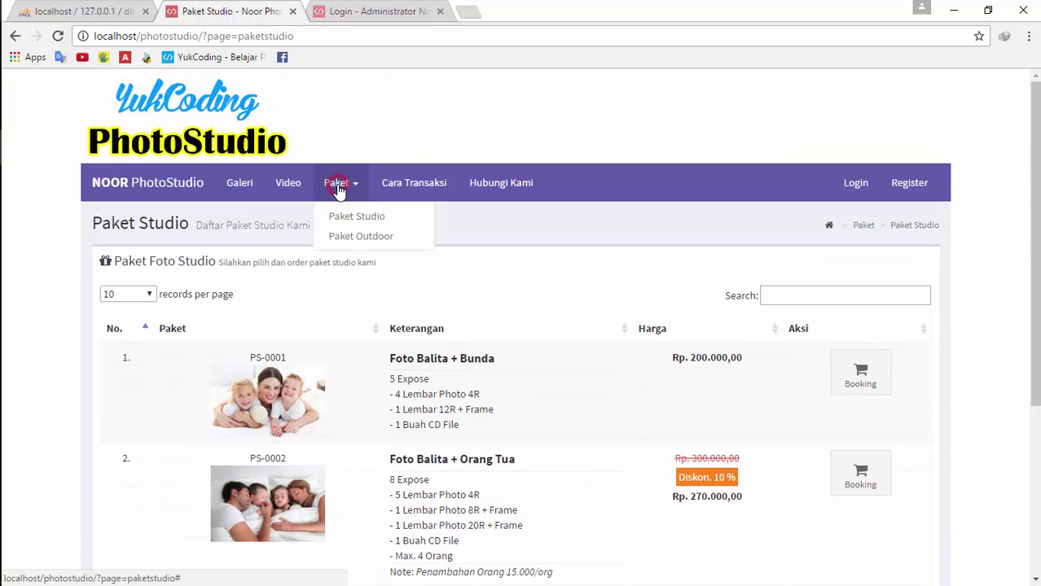
left_click(478, 230)
Open Paket Outdoor and scroll through the outdoor pre-wedding packages
left_click(336, 184)
left_click(364, 238)
left_click(341, 185)
left_click(483, 239)
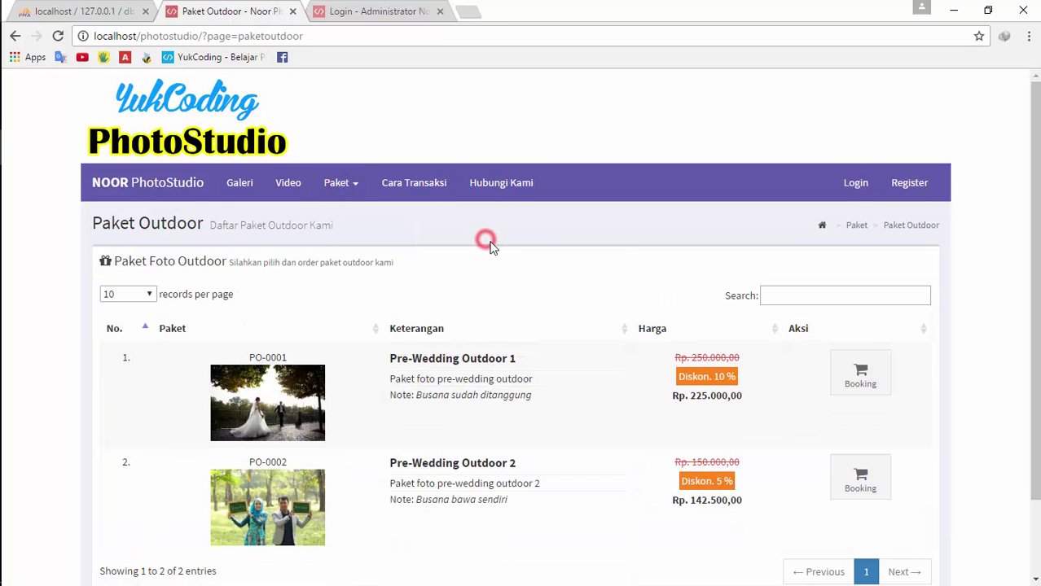
scroll(590, 315, "down", 2)
scroll(589, 314, "down", 1)
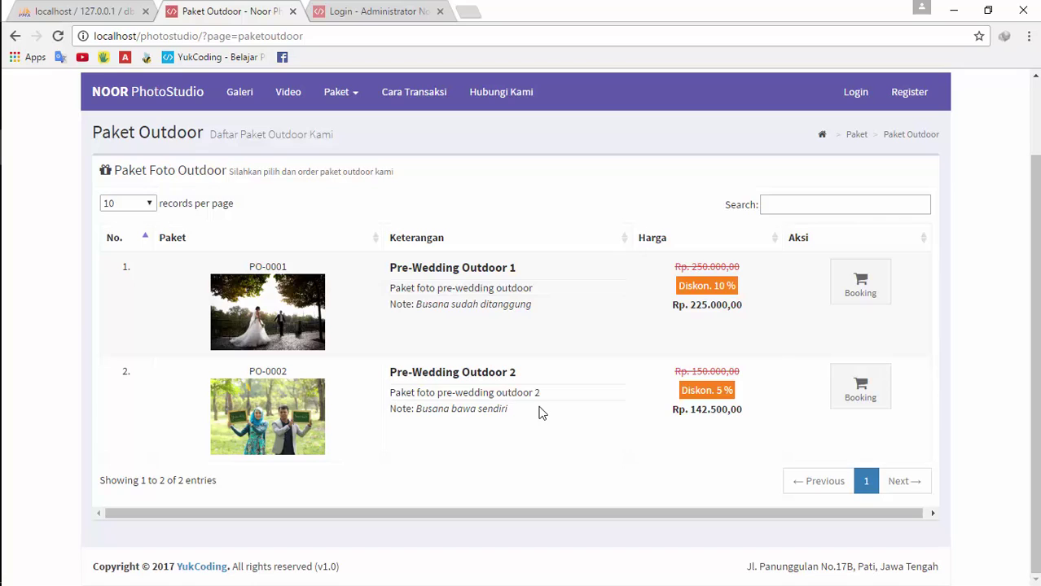
Open the Cara Transaksi page showing the five-step ordering procedure
left_click(338, 91)
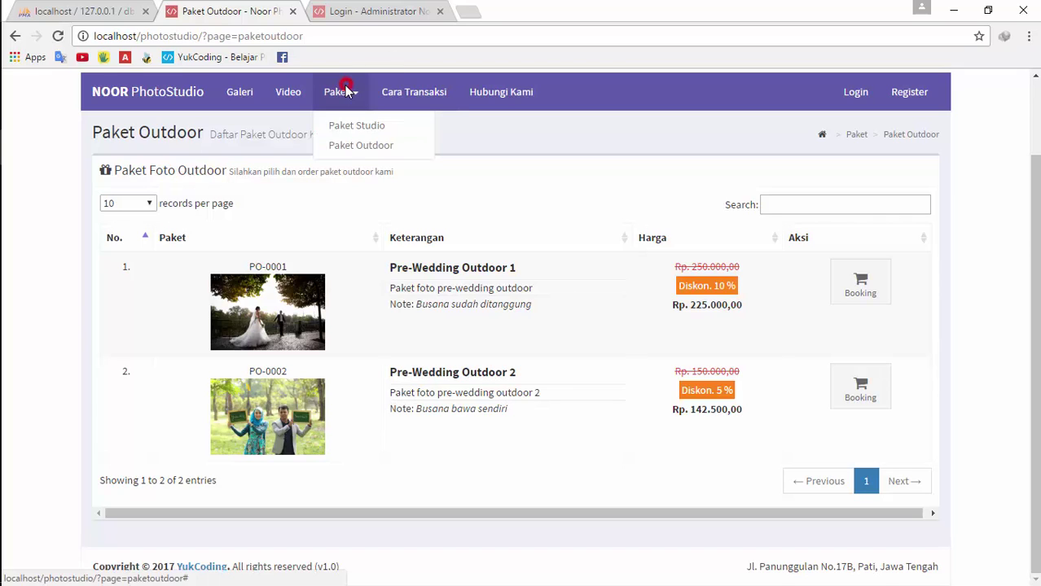
left_click(505, 185)
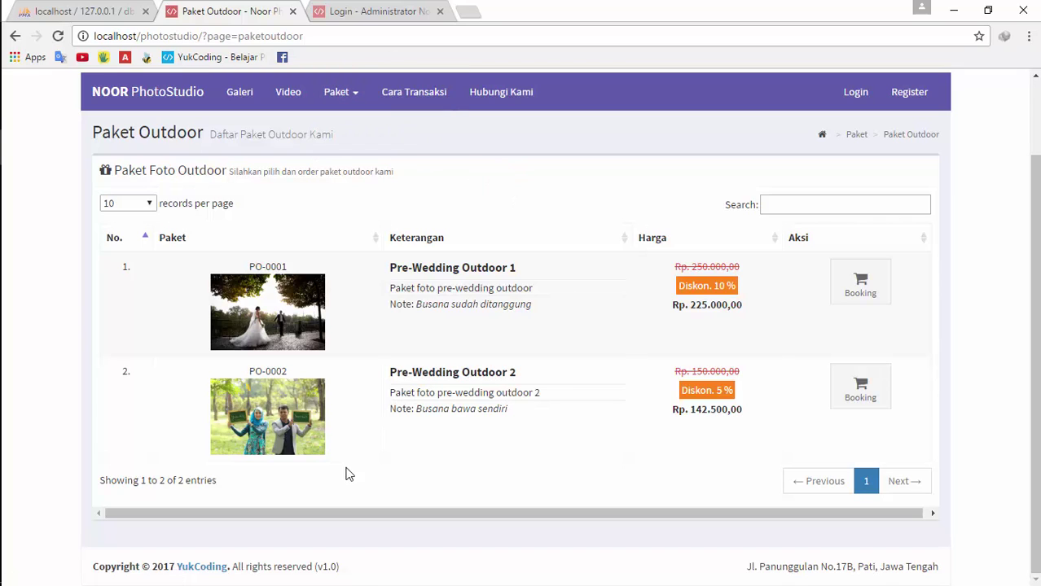
left_click(431, 92)
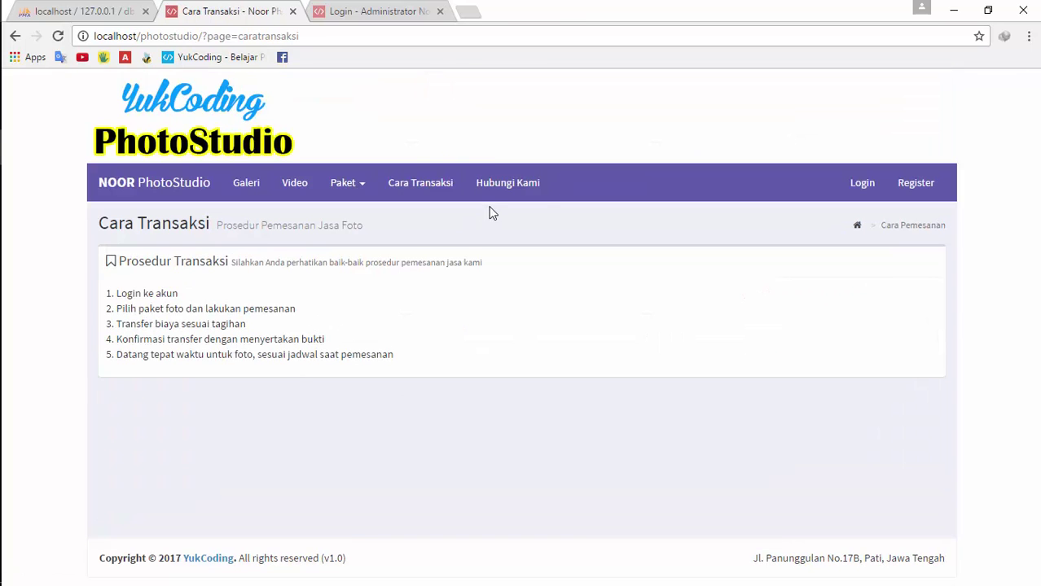
Try Hubungi Kami, dismiss its login-required warning, and compare the customer Login and Register pages
left_click(499, 188)
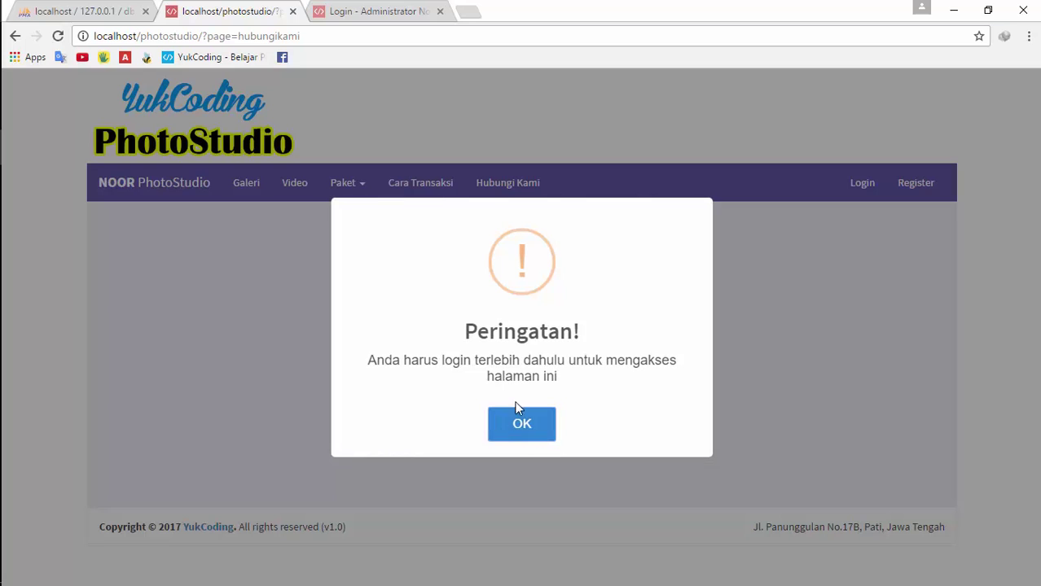
left_click(517, 429)
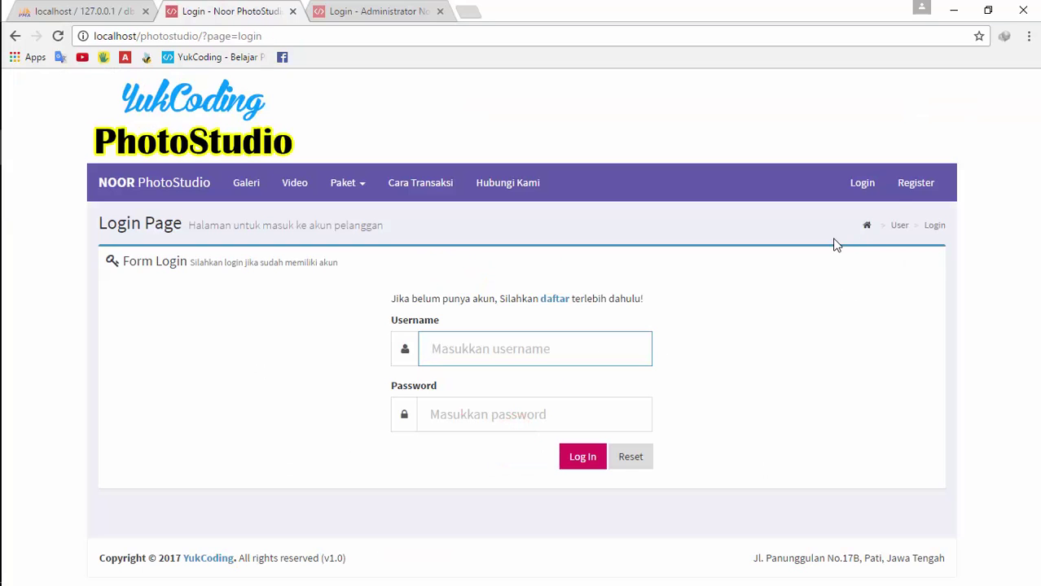
left_click(913, 191)
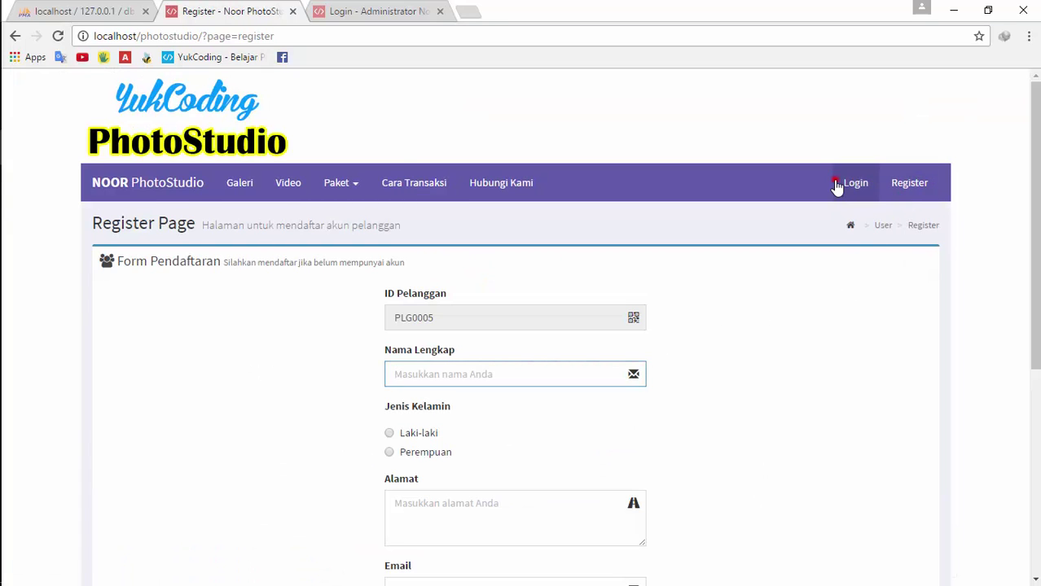
left_click(836, 187)
left_click(910, 184)
left_click(857, 184)
left_click(912, 184)
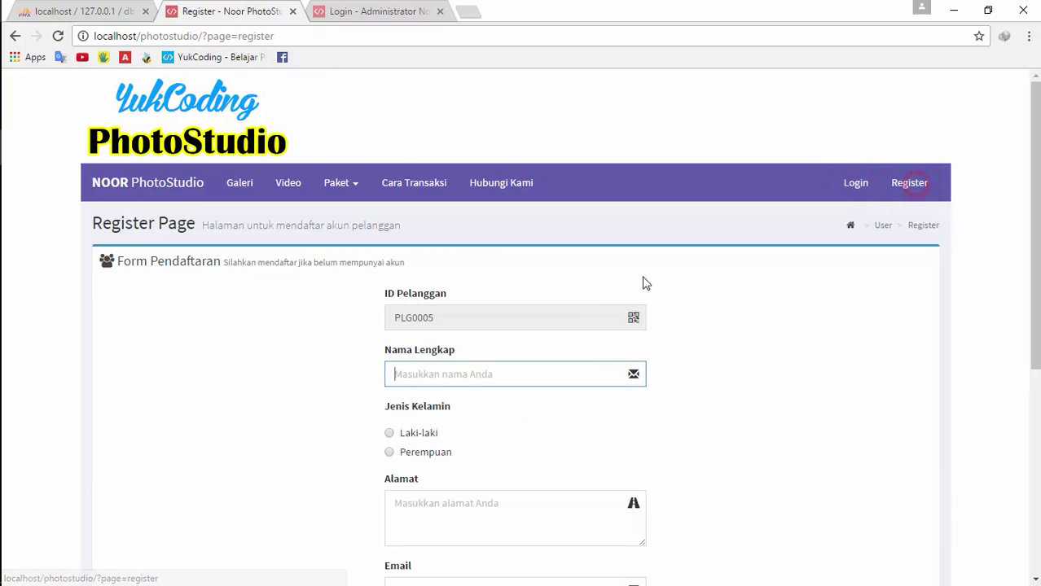
Scroll the registration form, then bring up the Login - Administrator page
scroll(645, 293, "down", 3)
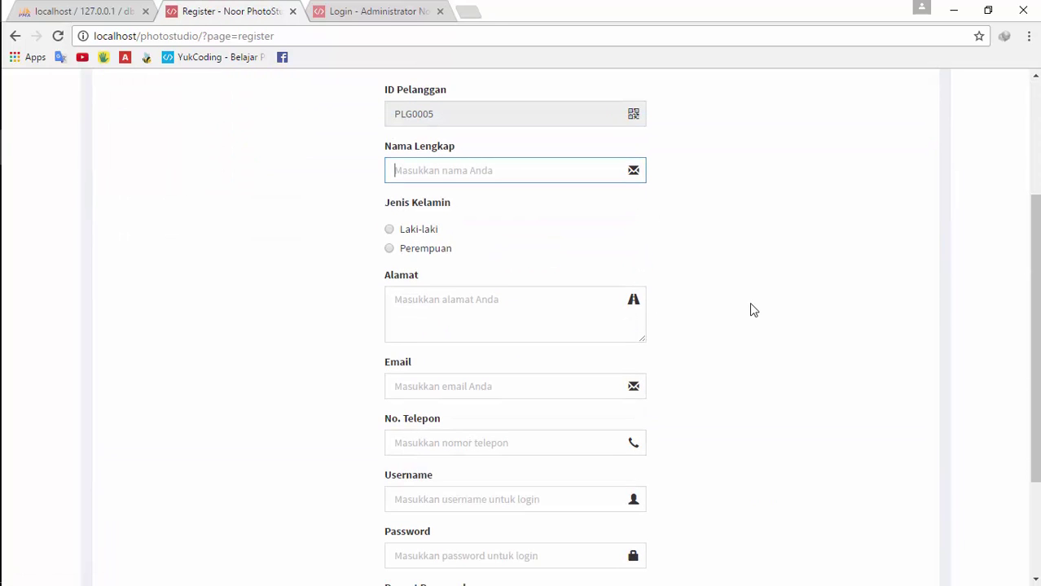
scroll(749, 309, "up", 3)
left_click(389, 10)
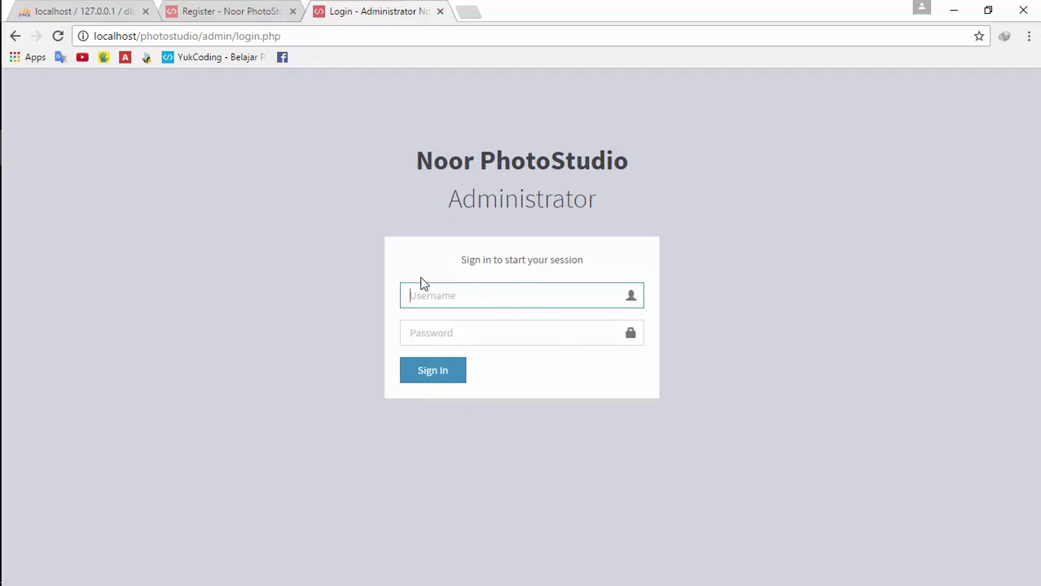
Begin typing the customer's full name on the registration form
left_click(203, 9)
left_click(523, 277)
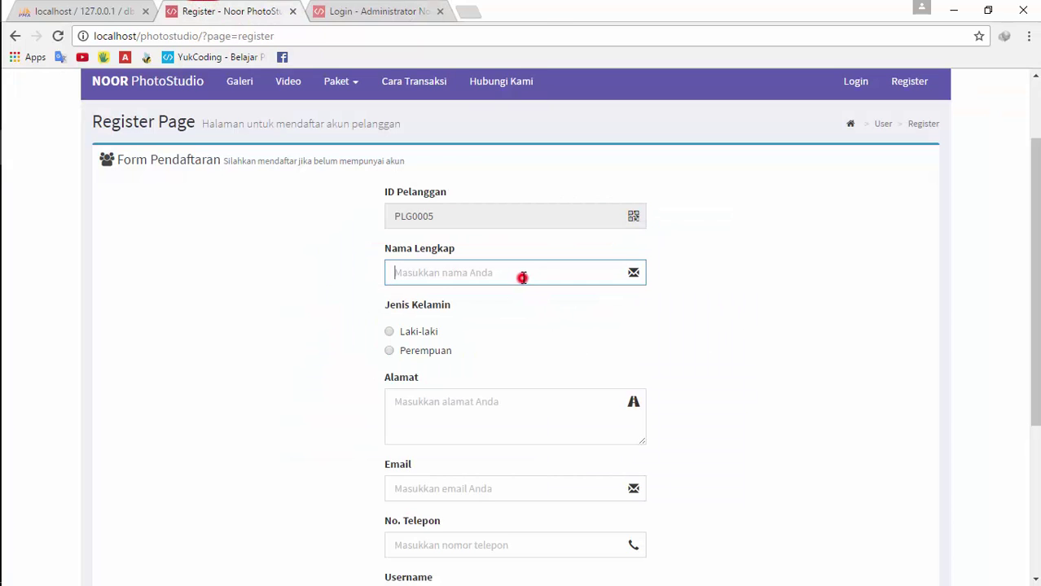
type("Dinda")
Sign in to the admin panel with the administrator username and password
left_click(383, 10)
left_click(532, 305)
type("admi")
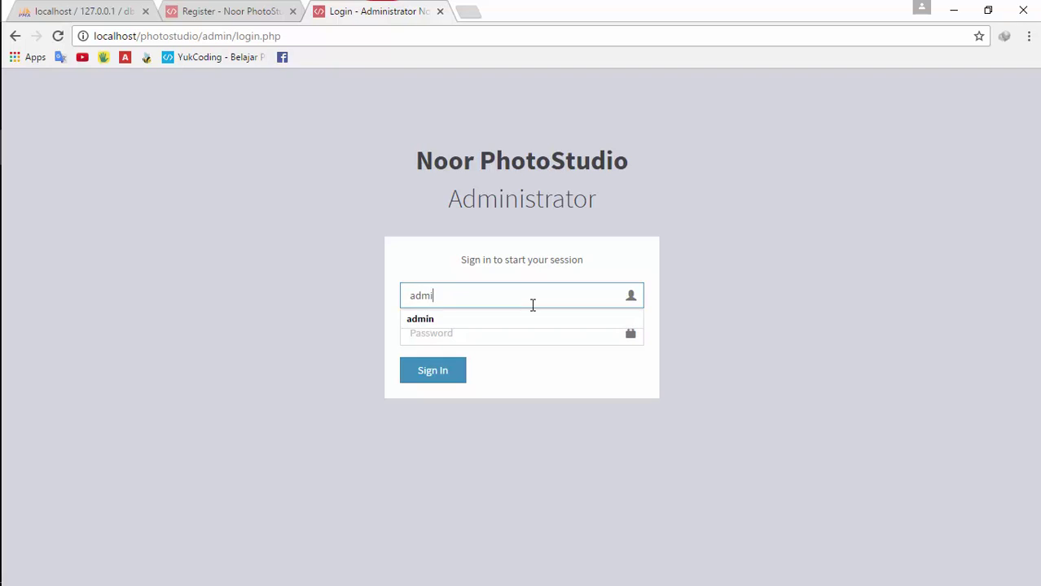
type("n")
key("Tab")
type("admin")
key("Return")
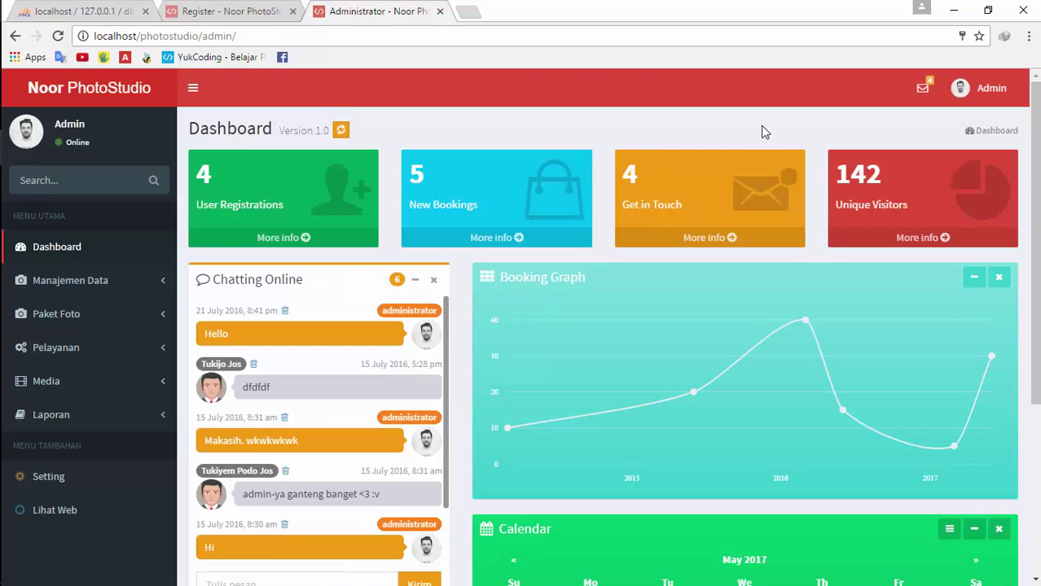
Open Manajemen Data > Pelanggan to list the four registered customers
scroll(1036, 135, "down", 3)
scroll(1035, 135, "up", 3)
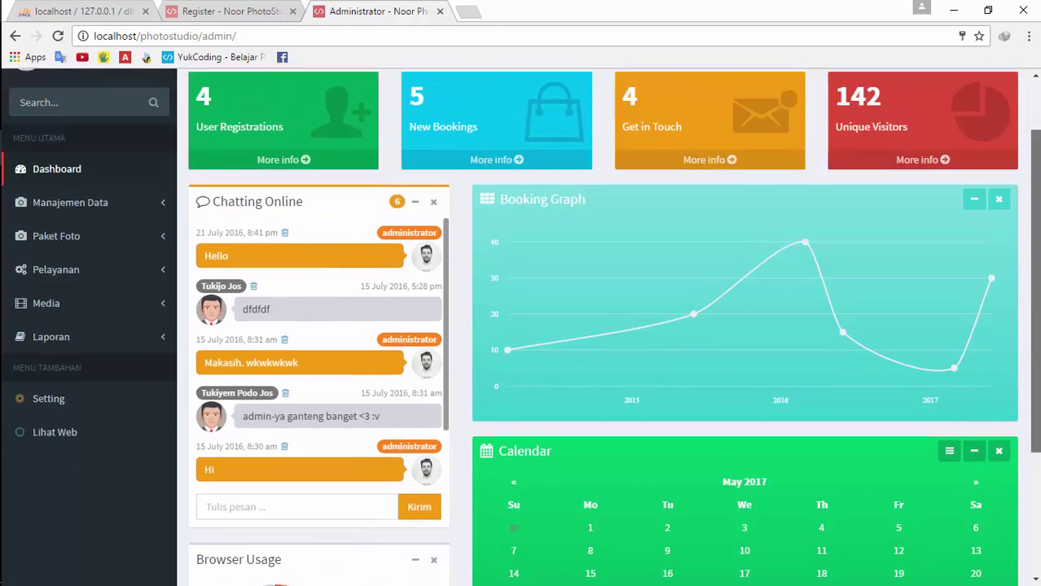
scroll(1035, 138, "down", 4)
scroll(1035, 142, "up", 4)
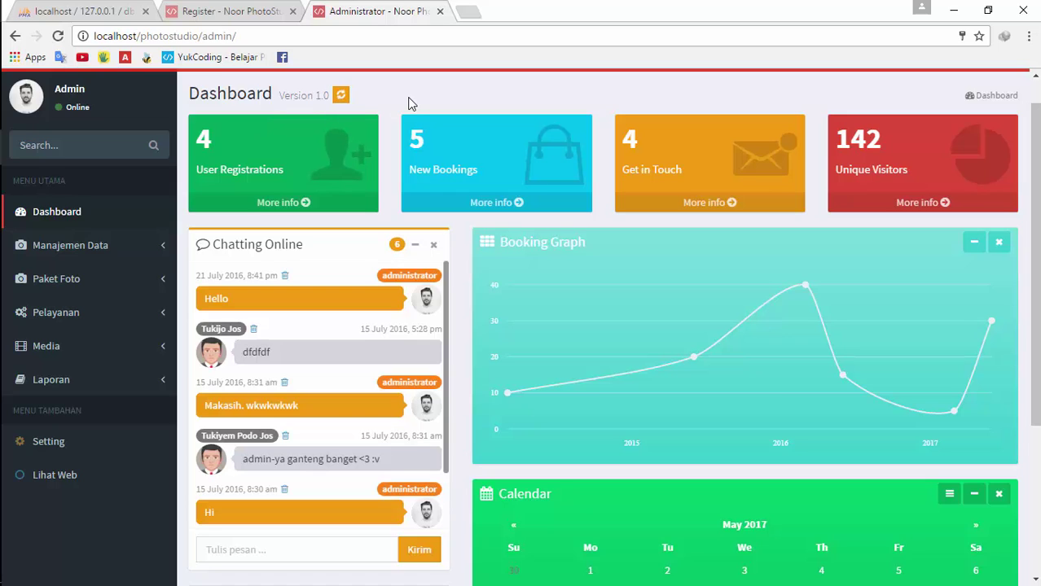
left_click(100, 247)
left_click(94, 276)
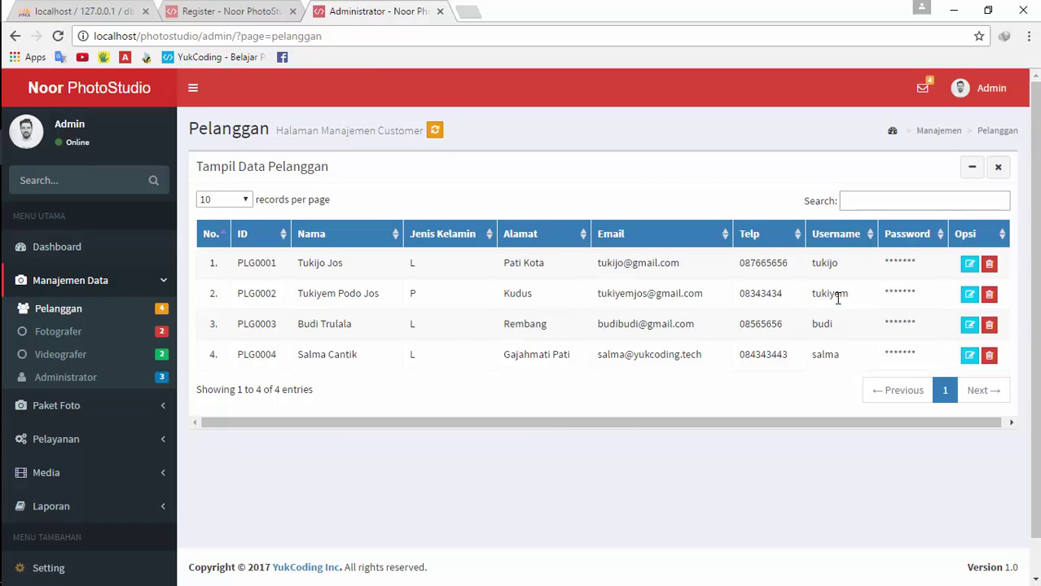
On the registration form, enter the customer's full name and choose male gender
double_click(837, 263)
key("ctrl+shift+Tab")
key("BackSpace")
key("BackSpace")
key("BackSpace")
key("BackSpace")
key("BackSpace")
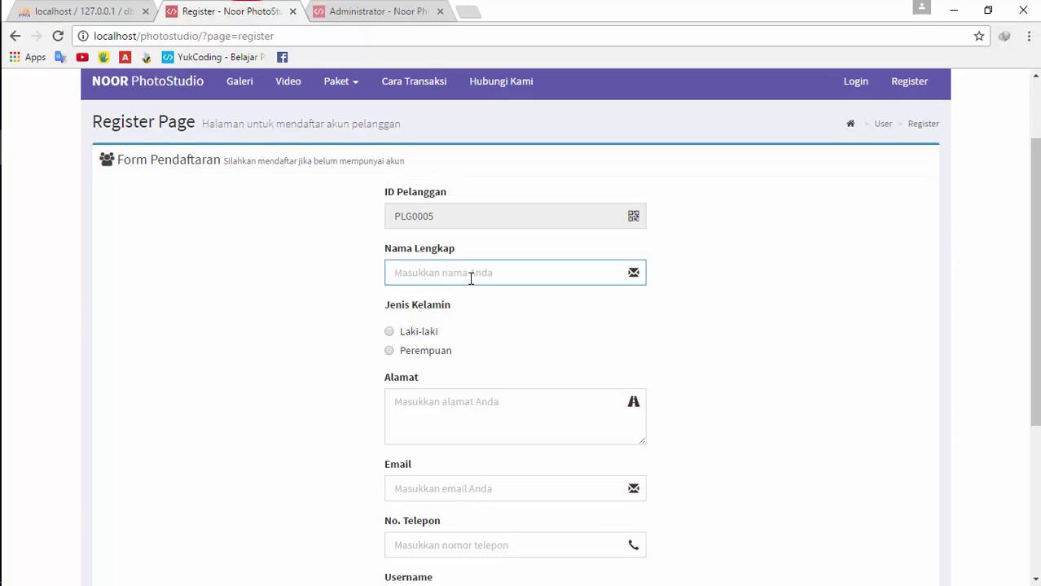
type("dfhdfudh")
key("Tab")
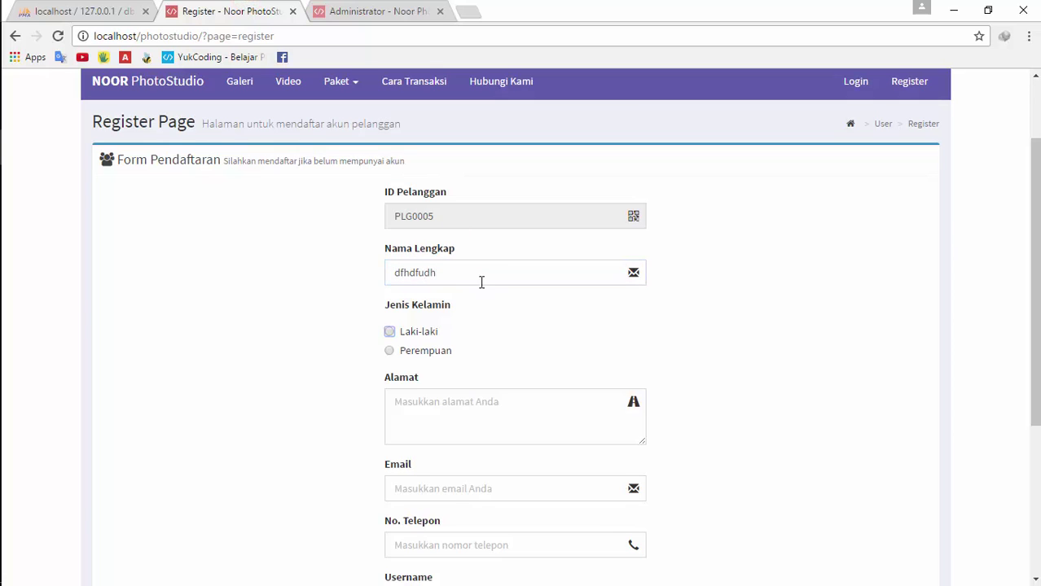
double_click(505, 273)
type("Agus")
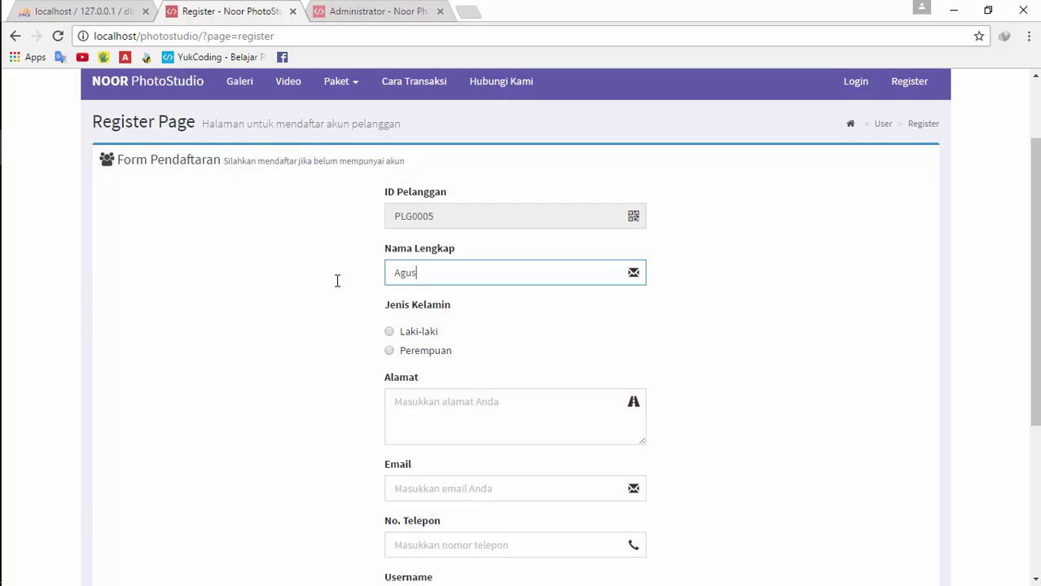
left_click(414, 332)
Fill in the address and a partial e-mail, then try submitting the form
left_click(451, 400)
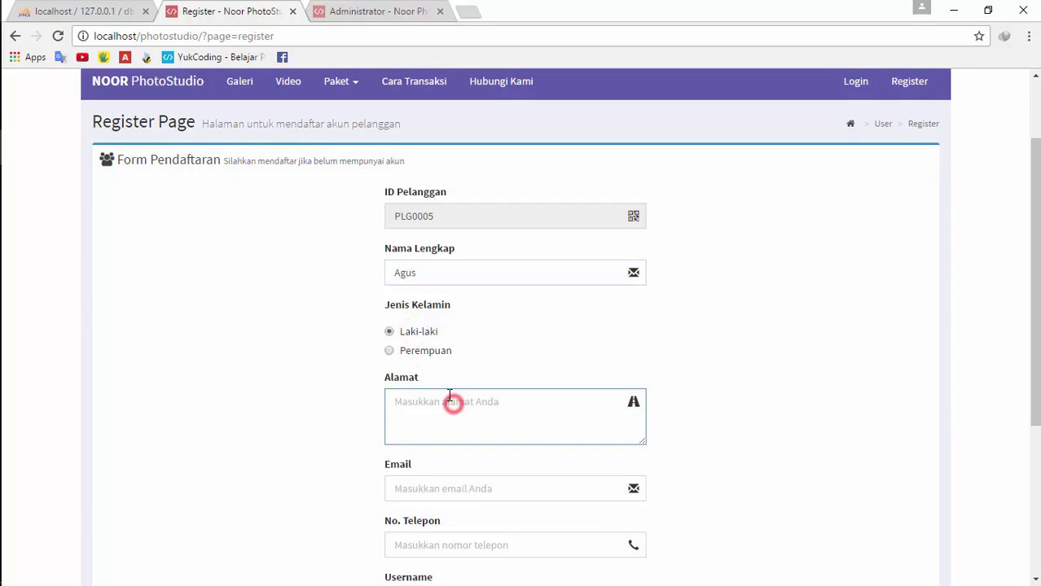
type("Pati")
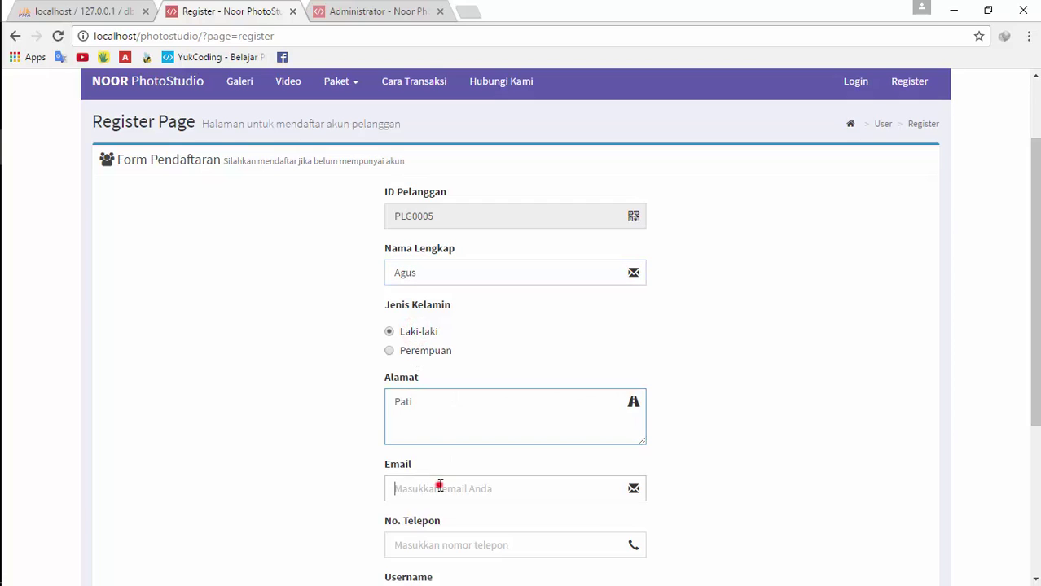
left_click(437, 487)
type("a")
scroll(440, 486, "down", 3)
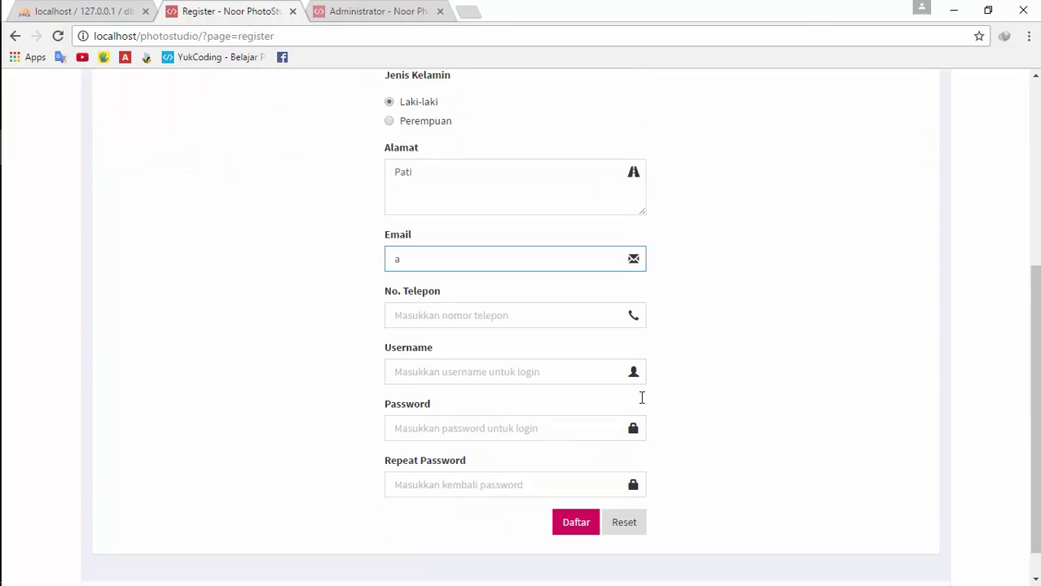
left_click(581, 494)
left_click(581, 492)
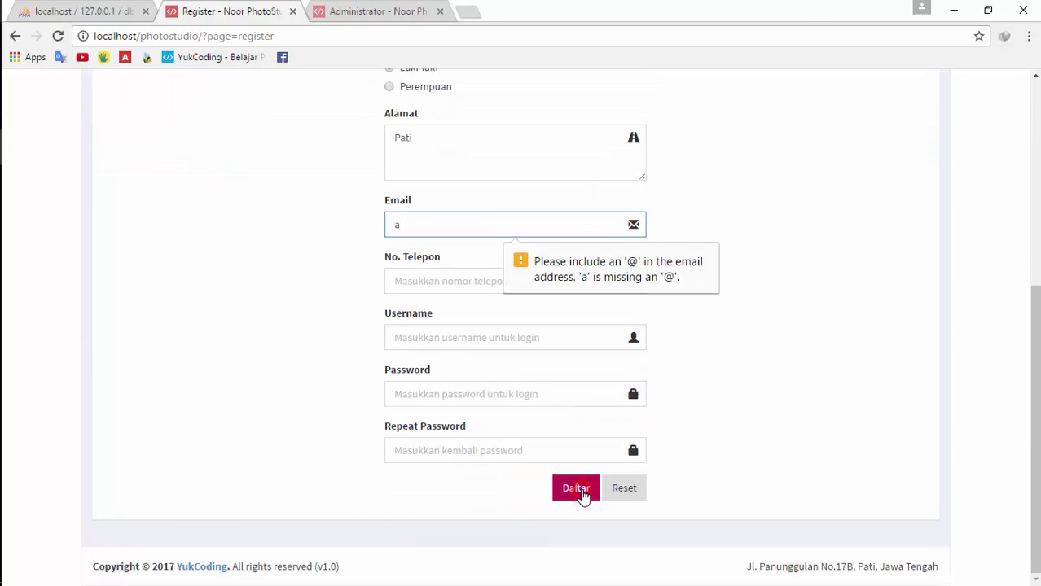
left_click(578, 480)
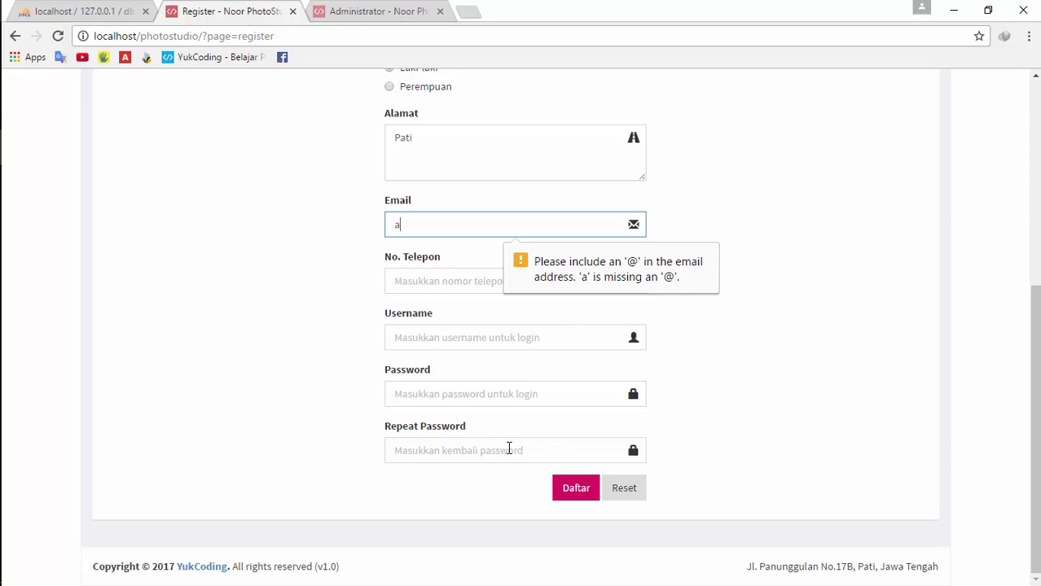
Correct the e-mail address and enter the customer's phone number
scroll(509, 448, "up", 3)
key("BackSpace")
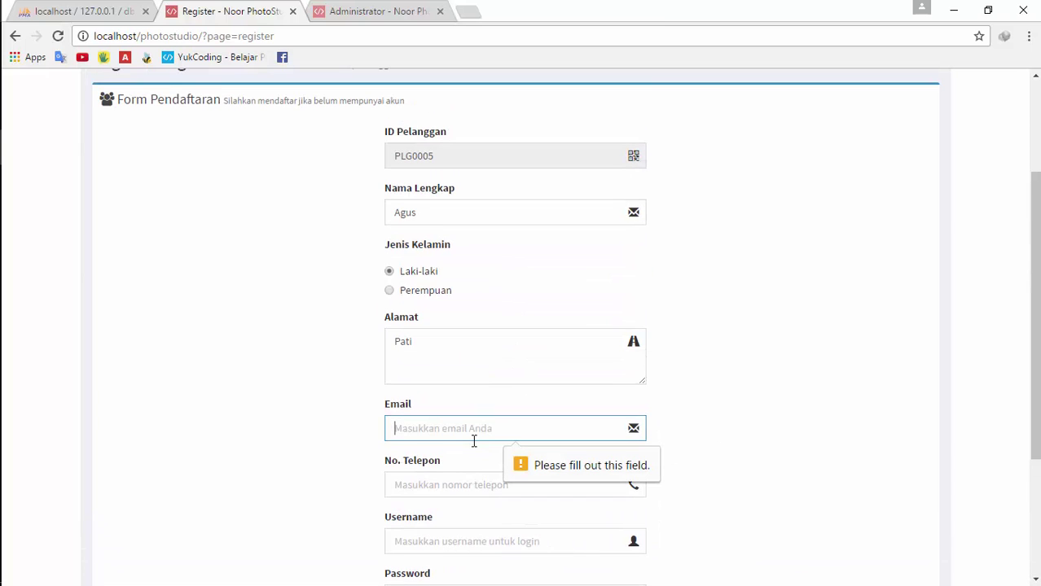
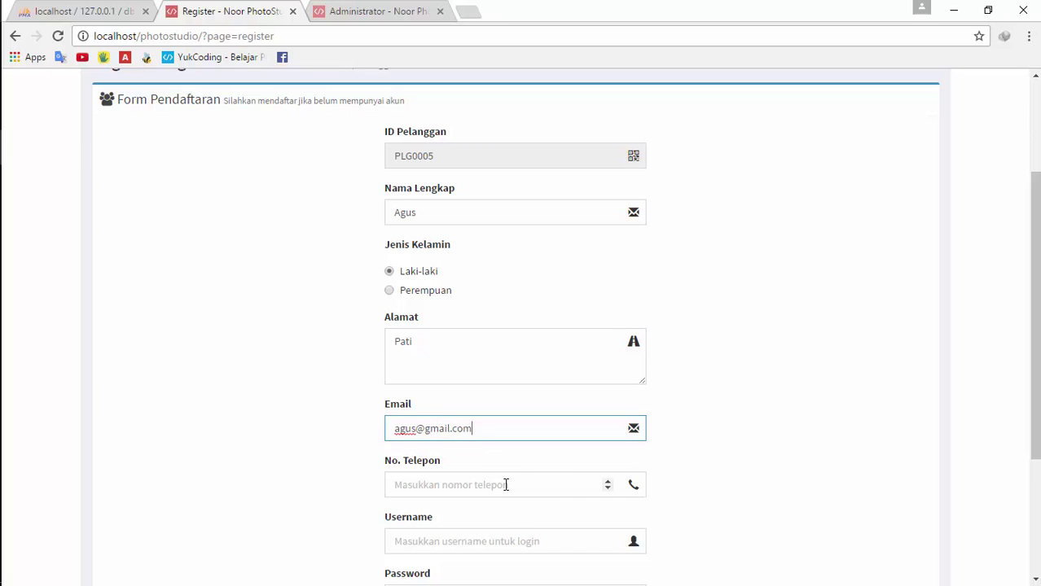
left_click(502, 485)
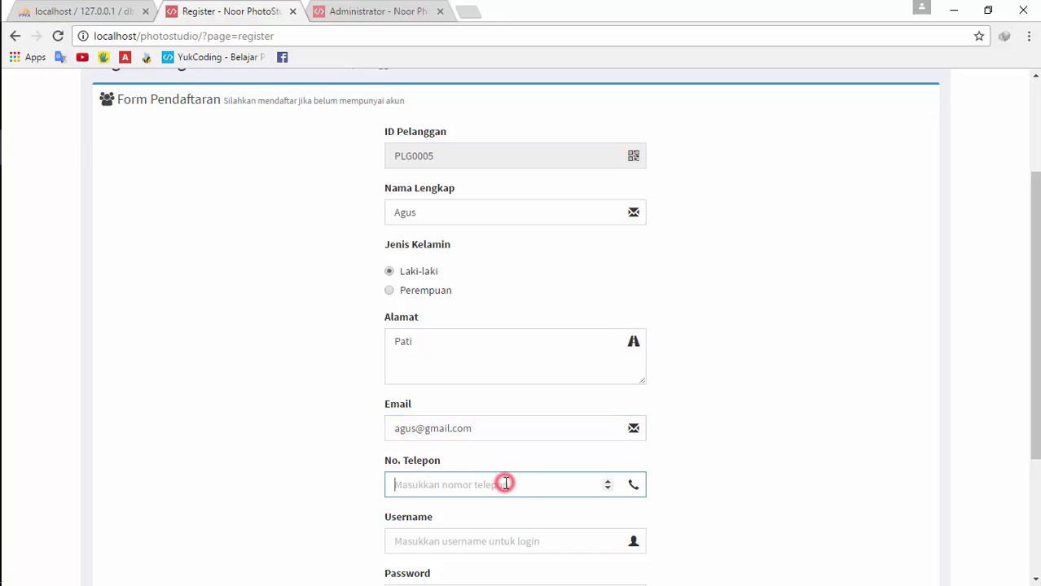
type("0")
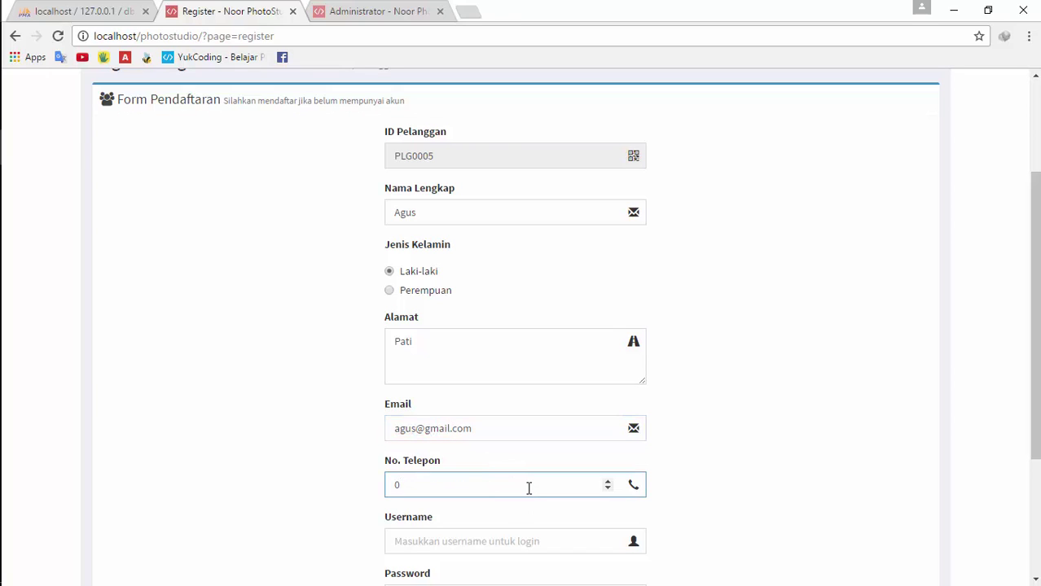
left_click(559, 484)
key("BackSpace")
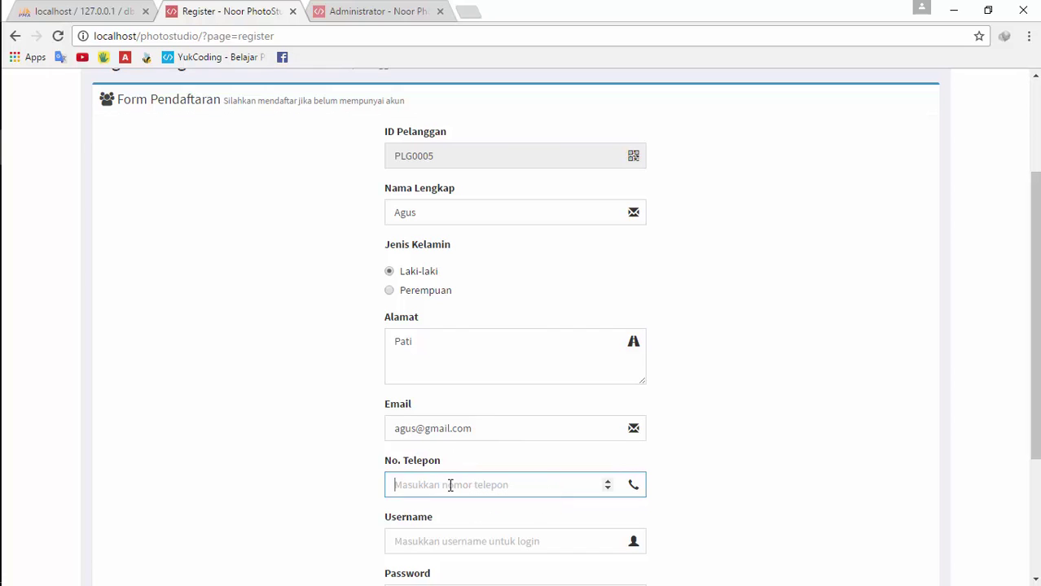
left_click(453, 489)
type("56565656")
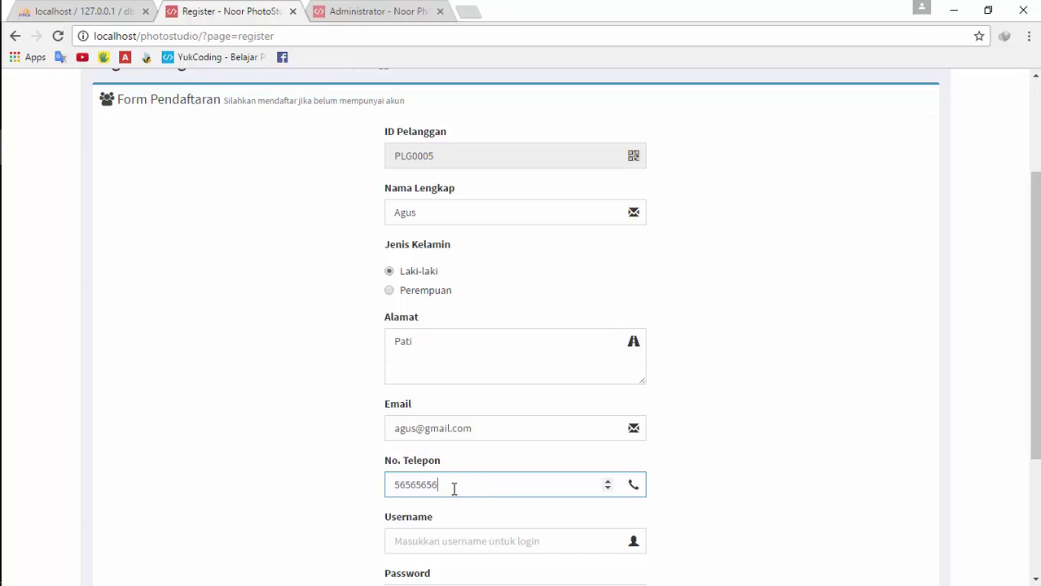
key("ctrl+a")
key("BackSpace")
type("085454554")
scroll(582, 489, "down", 3)
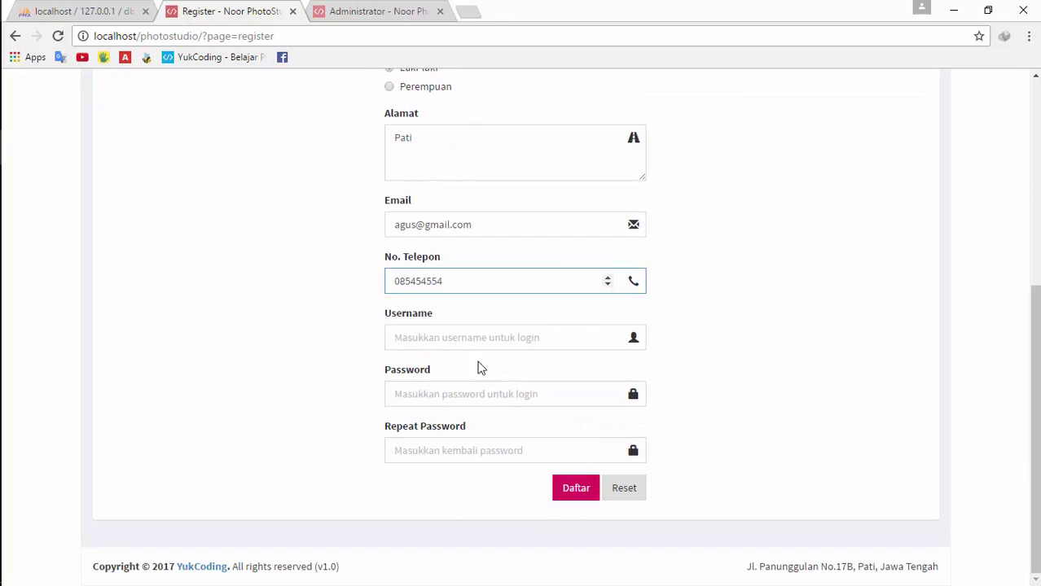
Enter a login username and type the account password
left_click(475, 341)
type("tukijo")
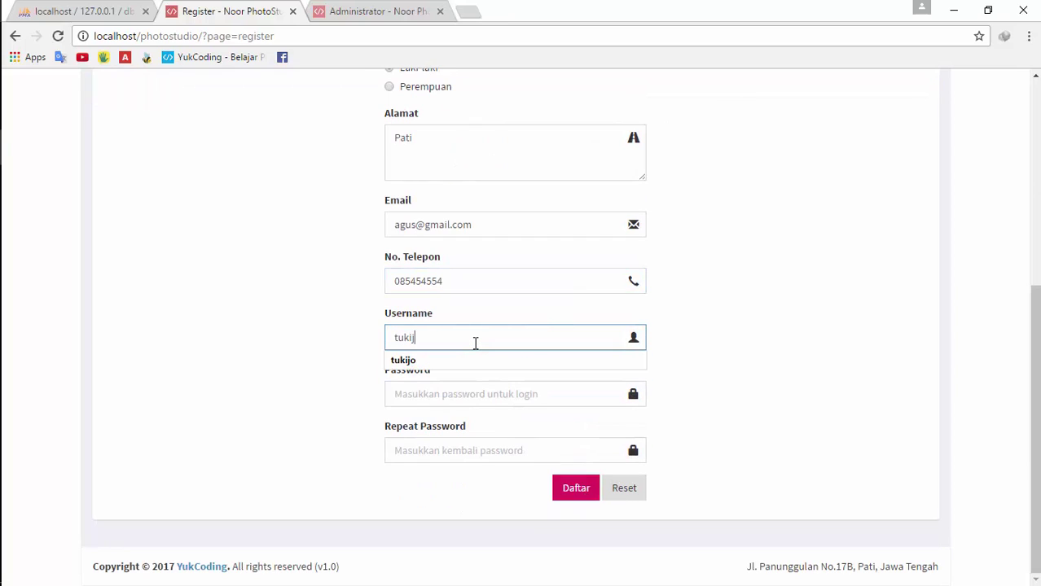
left_click(480, 401)
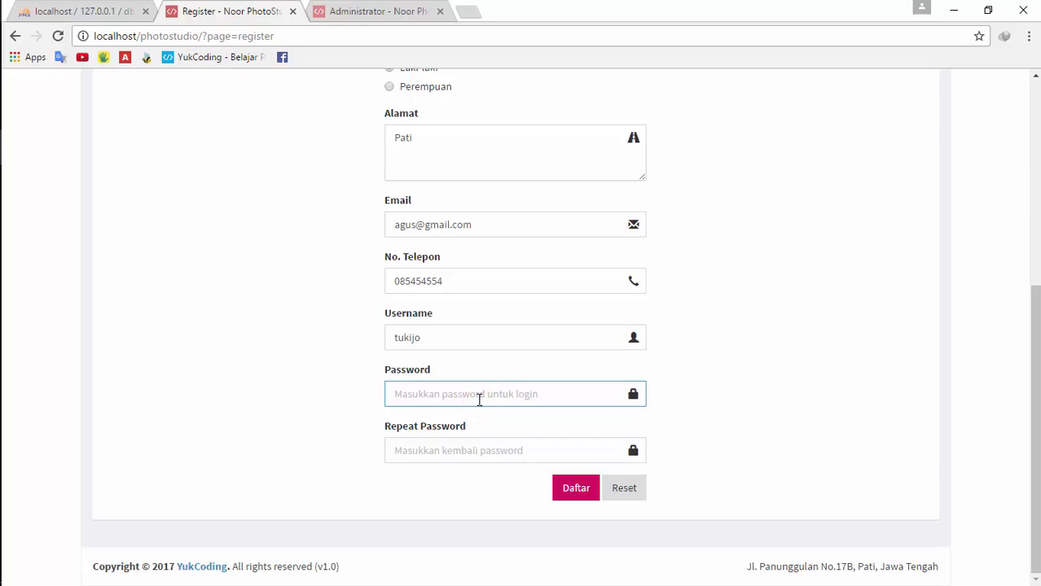
type("123")
key("BackSpace")
key("BackSpace")
key("BackSpace")
type("123")
key("BackSpace")
key("BackSpace")
key("BackSpace")
type("123")
Lengthen the password and its confirmation to match, then submit with Daftar
left_click(477, 450)
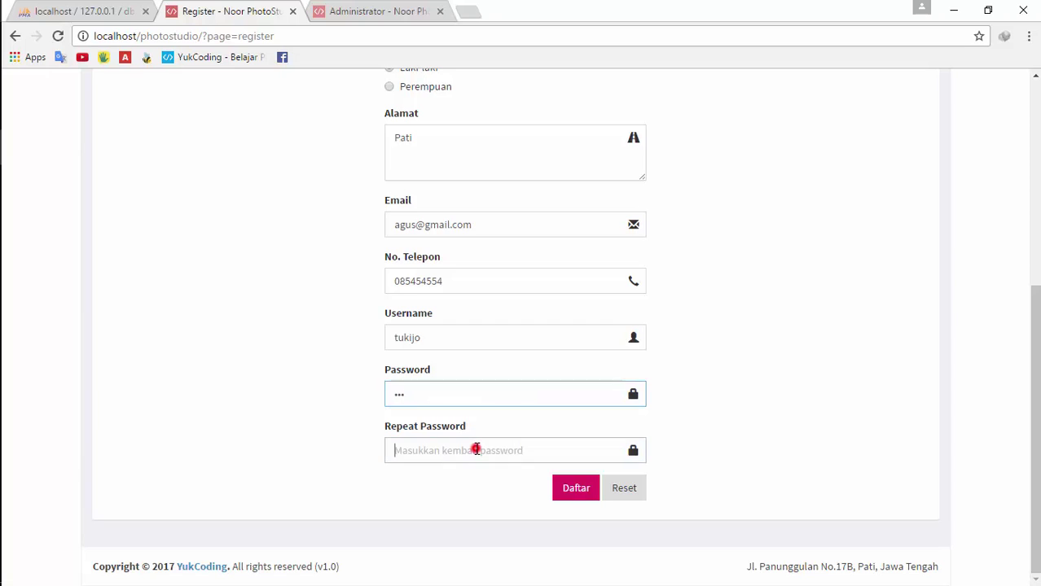
type("123")
left_click(449, 397)
type("456")
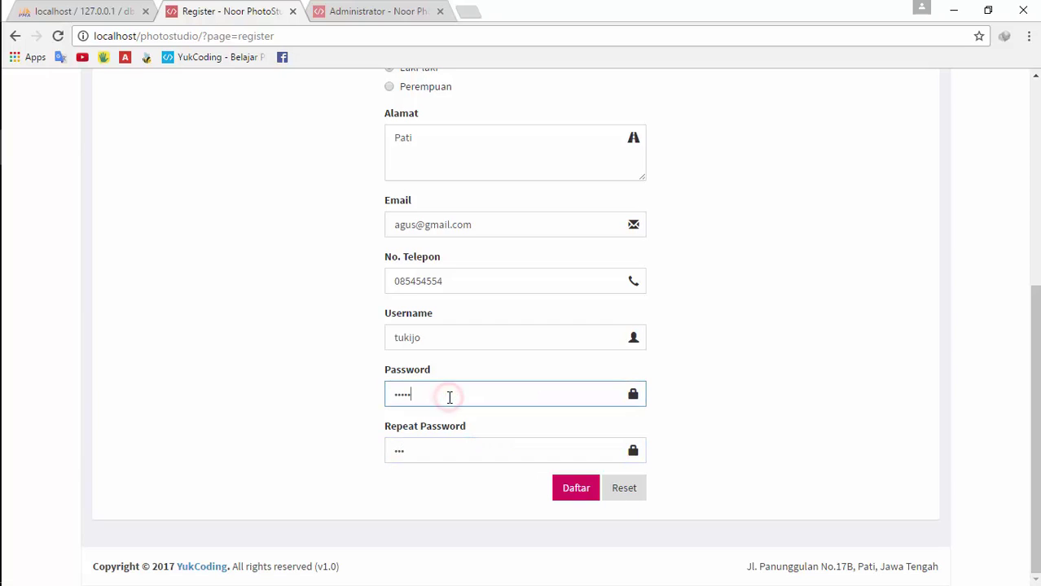
left_click(458, 455)
type("456")
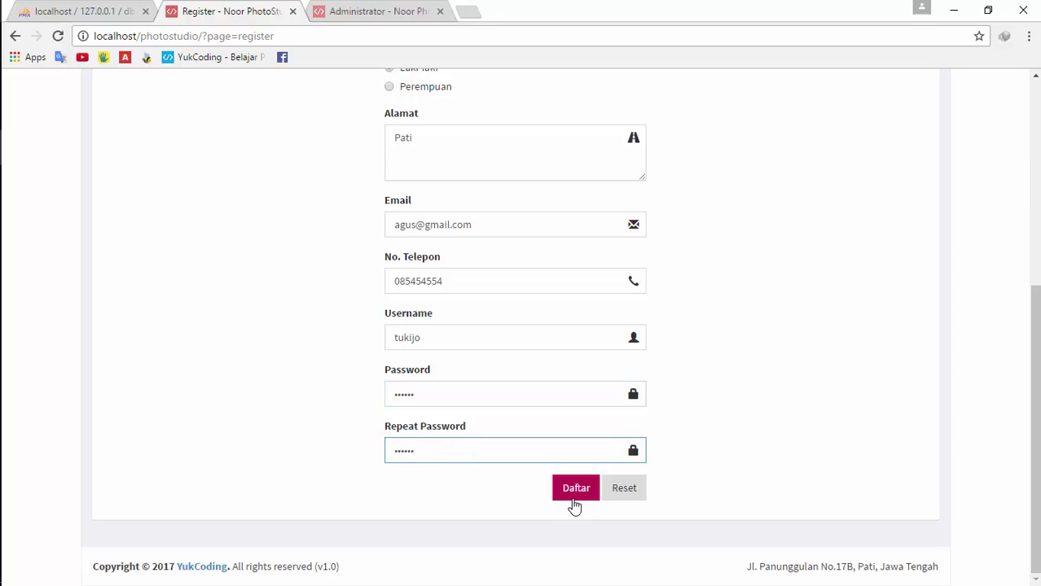
left_click(576, 488)
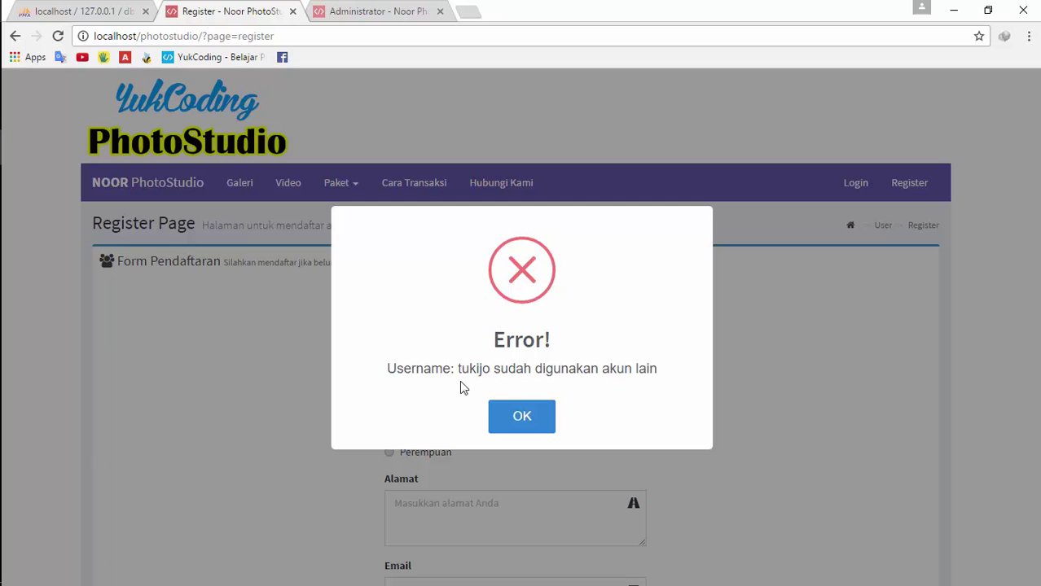
Dismiss the username-taken error, then enter the new customer's full name and female gender
left_click(532, 428)
scroll(659, 406, "down", 4)
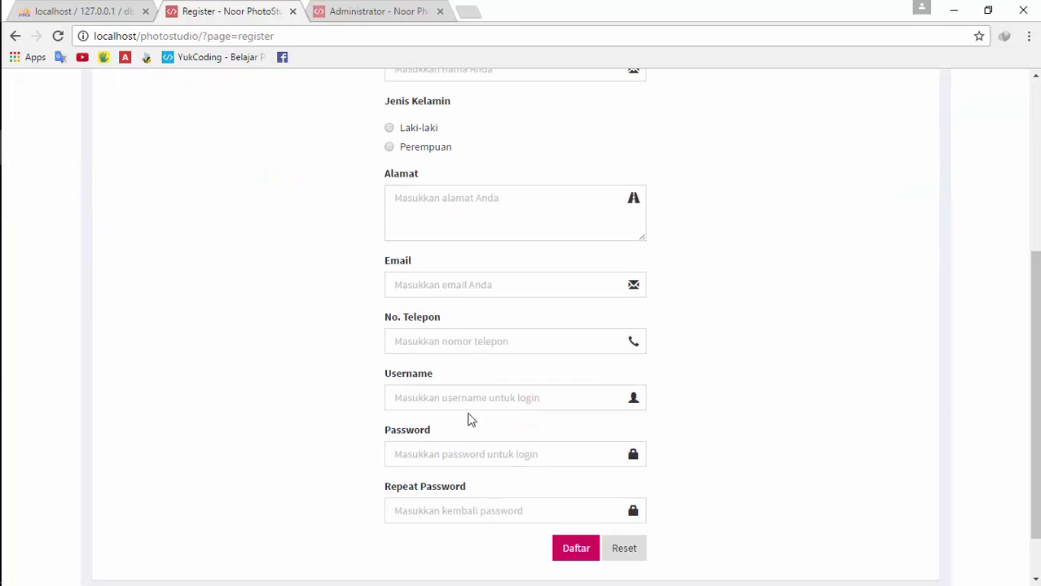
scroll(473, 359, "up", 4)
left_click(471, 381)
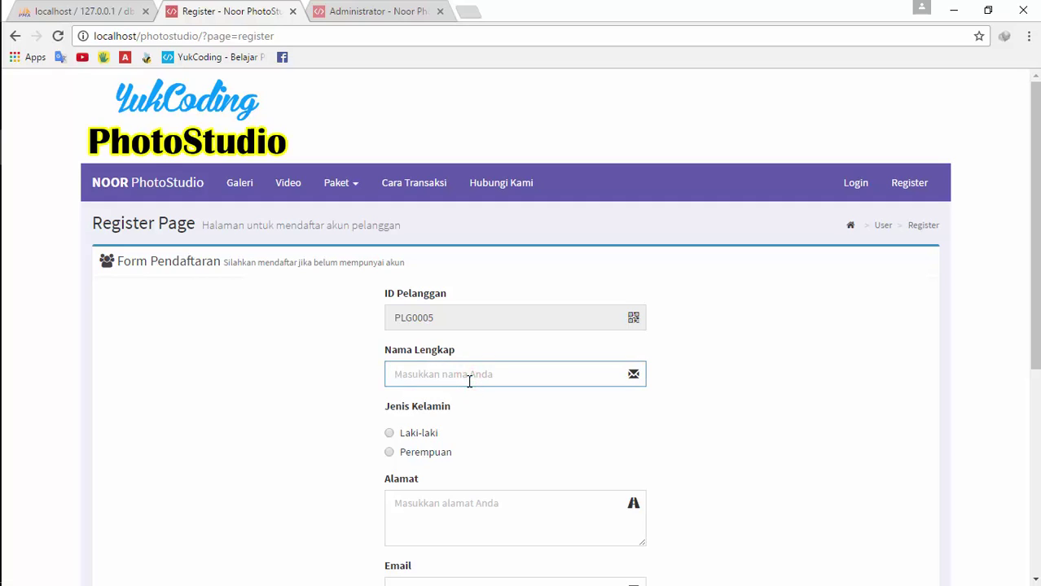
type("Dinda")
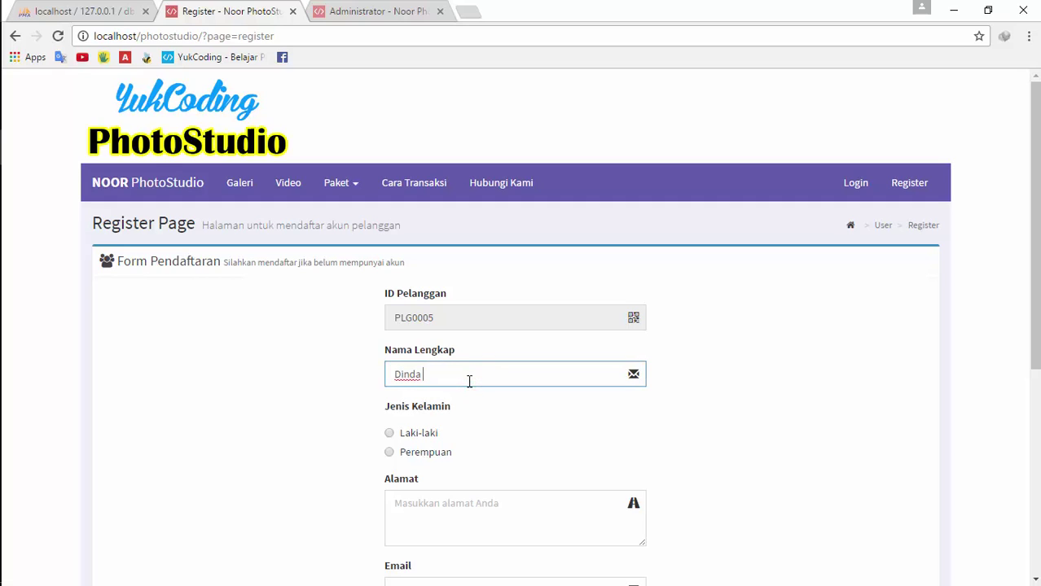
type(" Cantik")
key("Tab")
key("Tab")
left_click(389, 452)
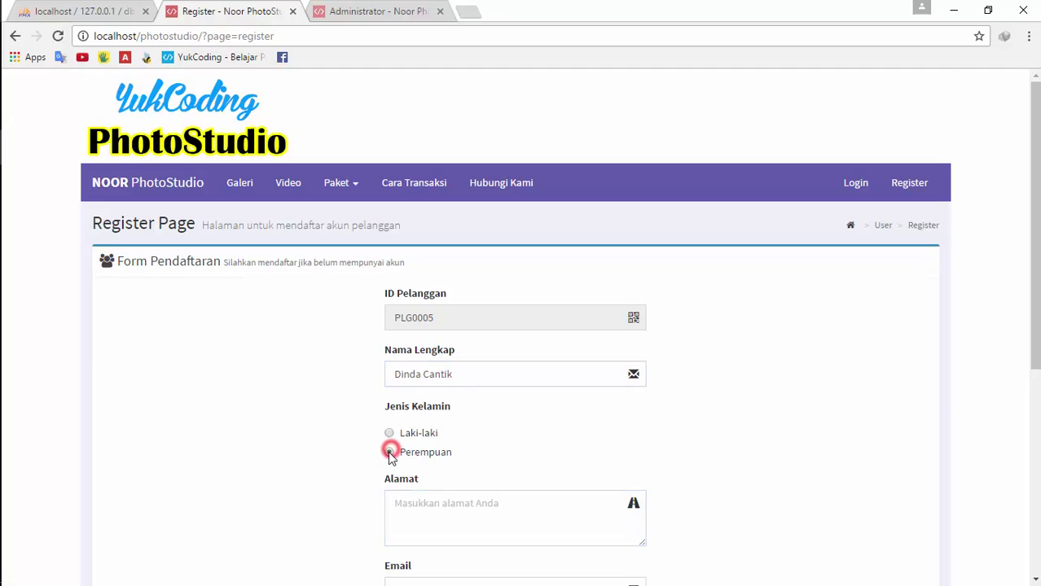
Fill in the customer's address and e-mail fields
scroll(525, 502, "down", 3)
left_click(491, 299)
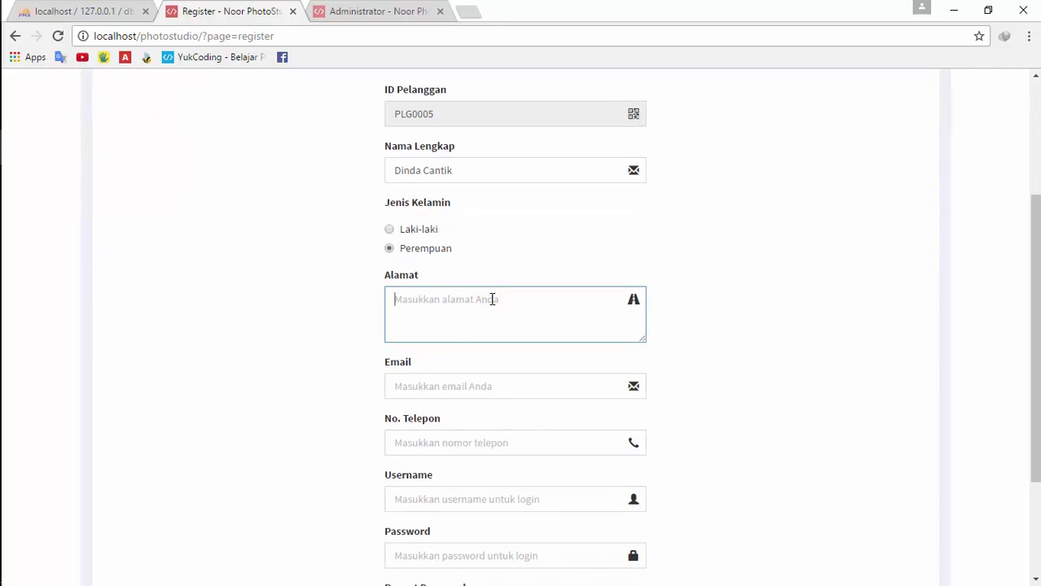
type("Pati, Jateng")
left_click(487, 382)
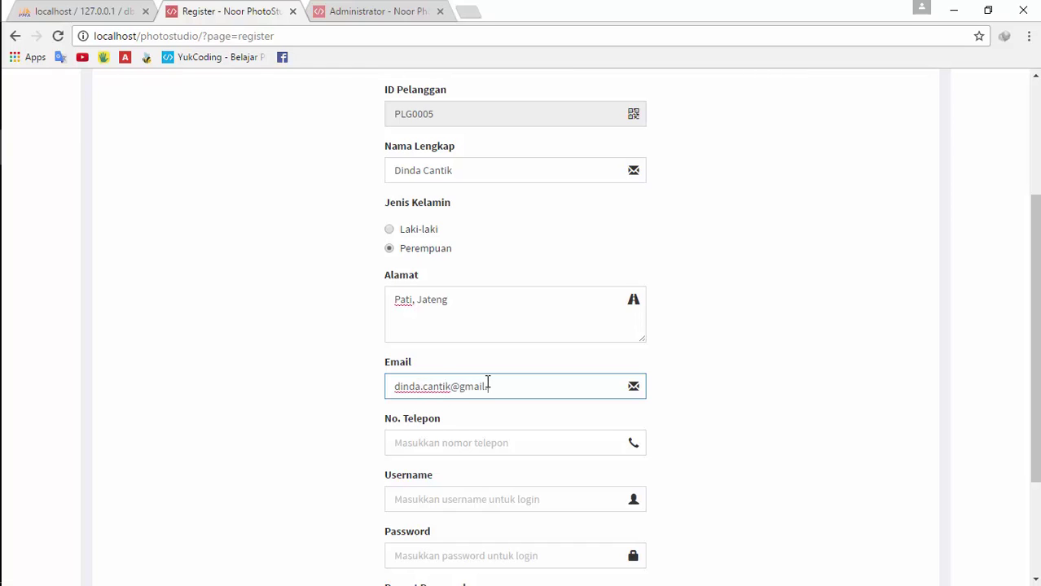
Enter the customer's phone number
left_click(487, 436)
left_click_drag(1036, 356, 1036, 362)
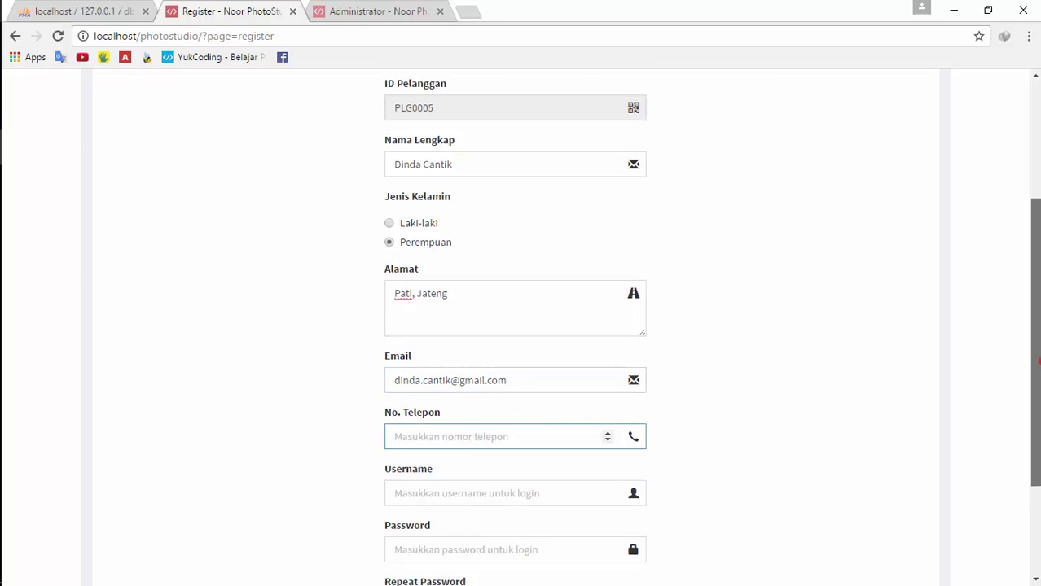
scroll(1038, 363, "down", 1)
scroll(1037, 464, "up", 2)
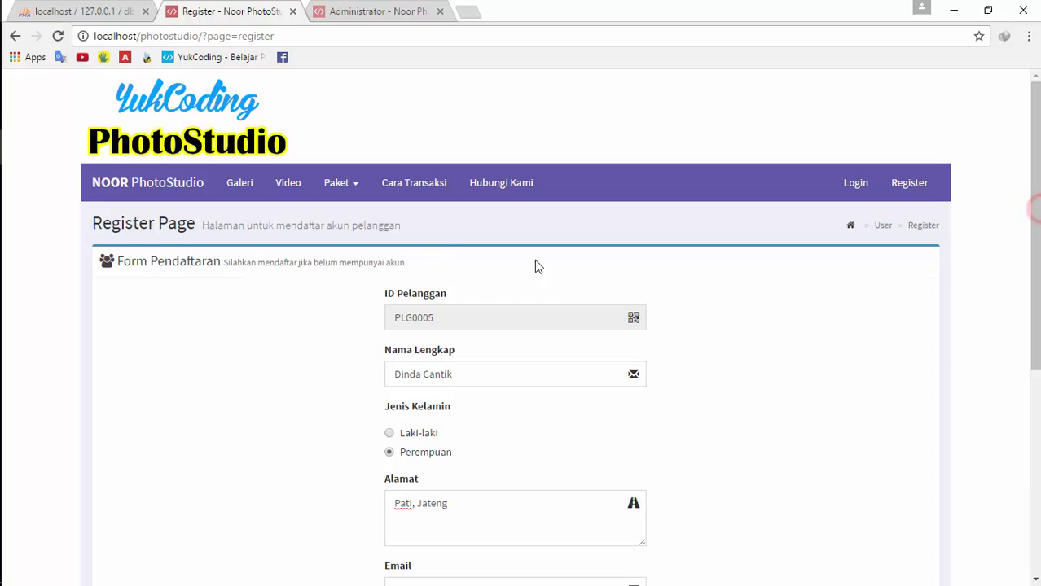
key("Tab")
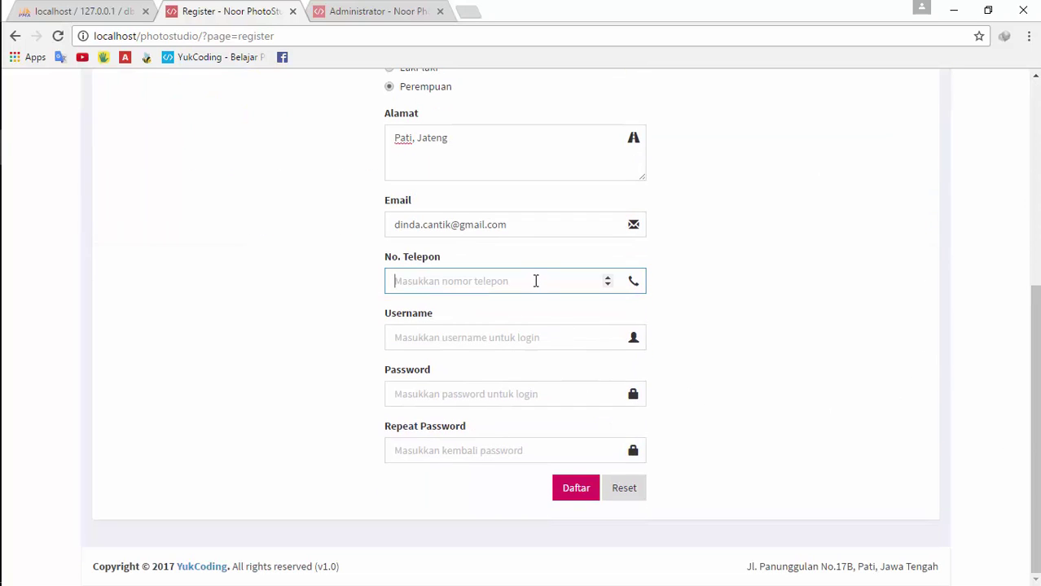
scroll(822, 221, "up", 5)
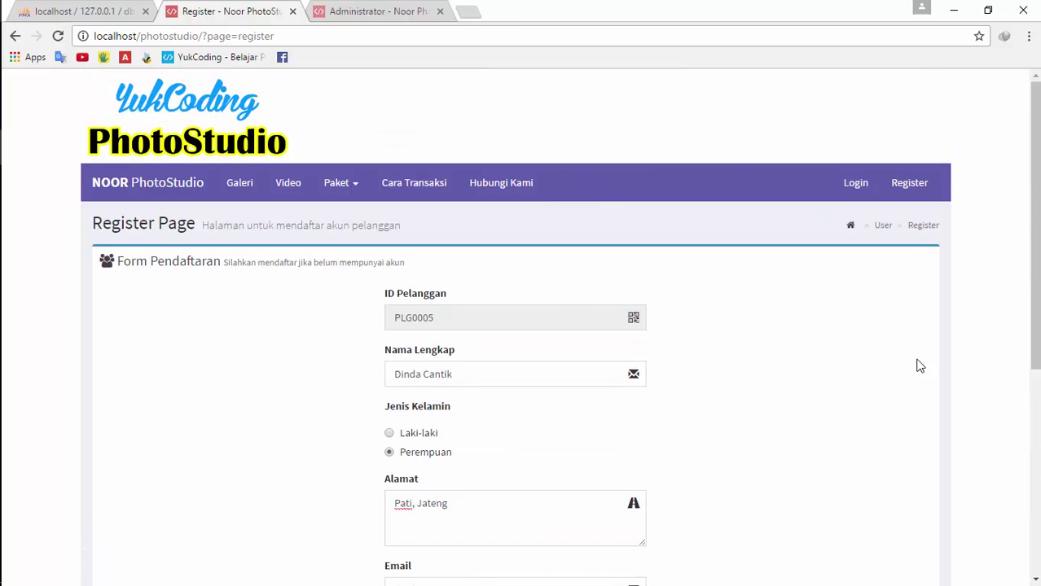
scroll(904, 379, "down", 4)
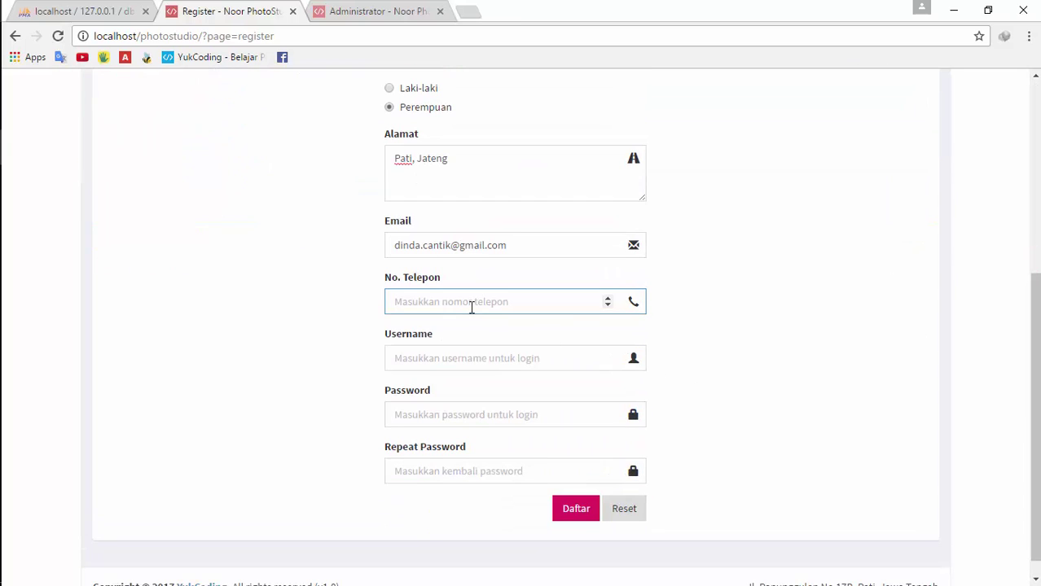
type("0855")
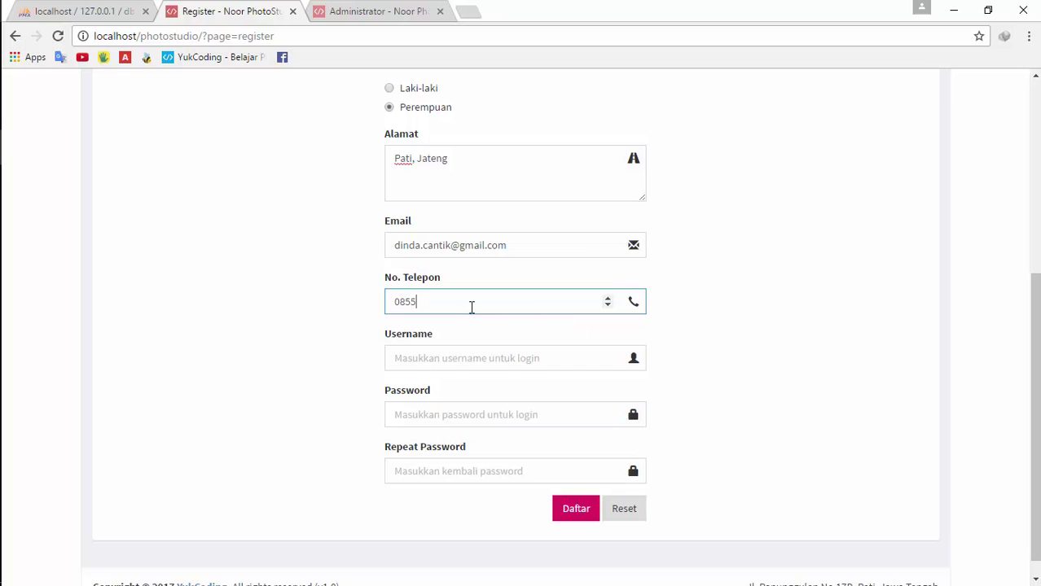
type("656")
Enter a new username and account password, then submit the registration with Daftar
left_click(458, 351)
type("d")
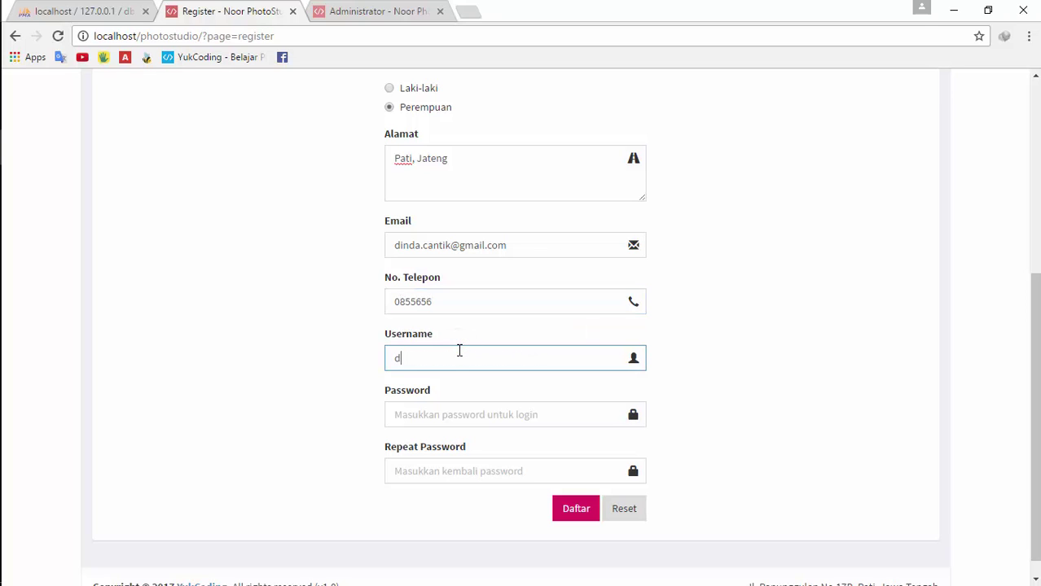
type("inda")
key("Tab")
type("dinda")
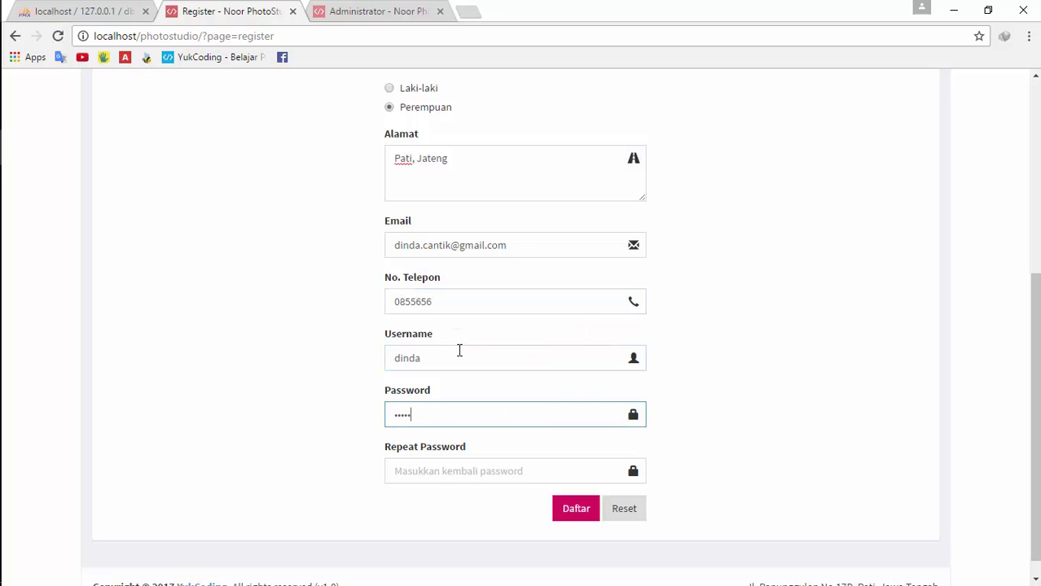
key("Tab")
type("din")
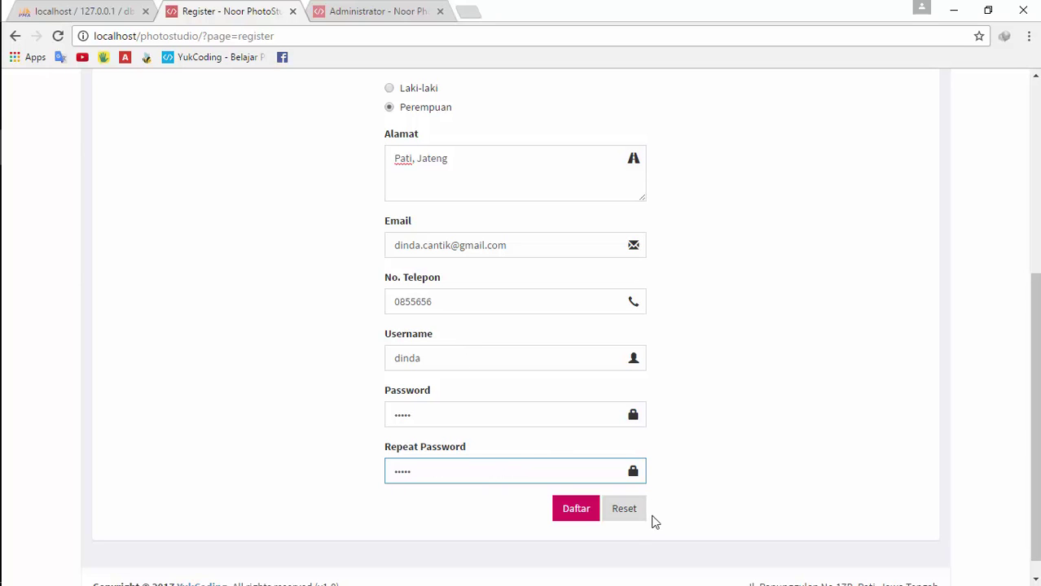
left_click(583, 513)
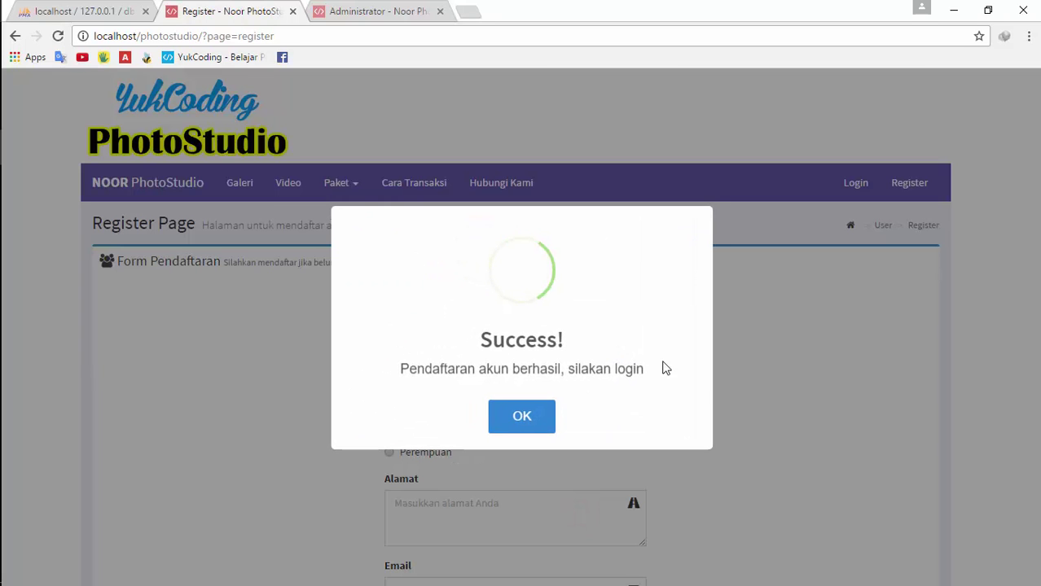
Reload the admin Pelanggan list, inspect the fifth customer's edit form, and return to the list
left_click(530, 416)
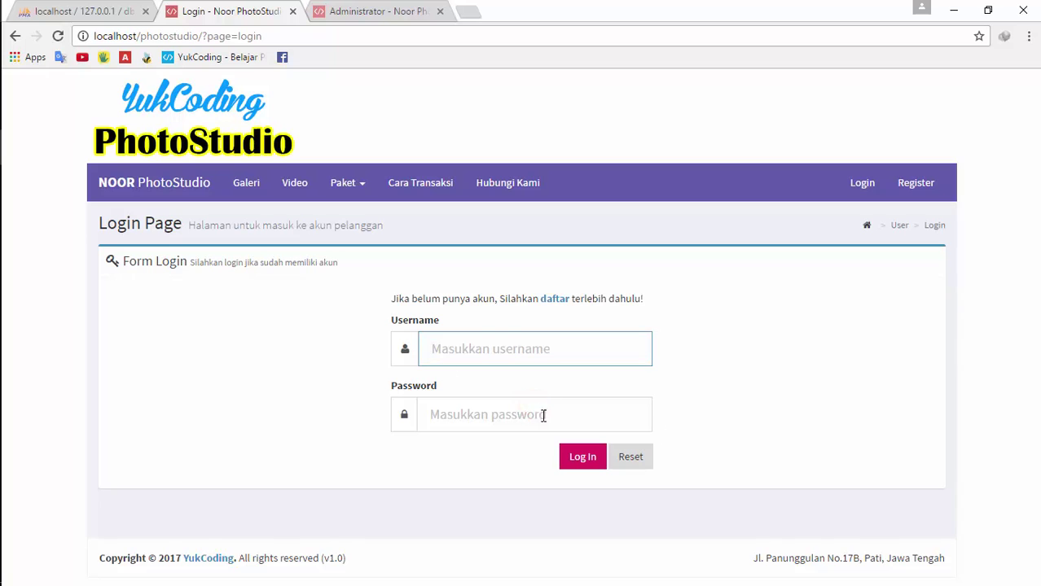
left_click(329, 11)
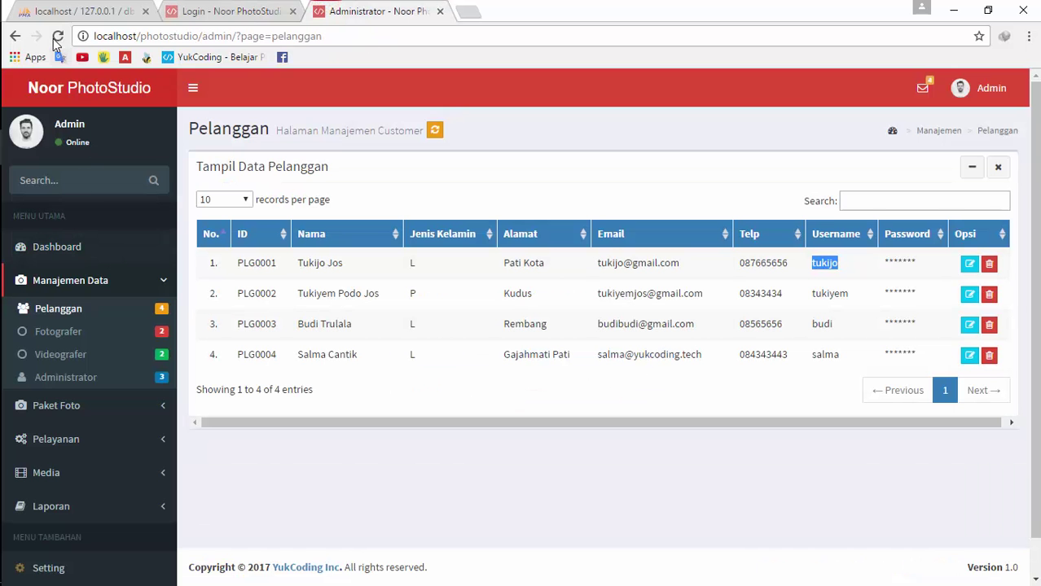
left_click(57, 37)
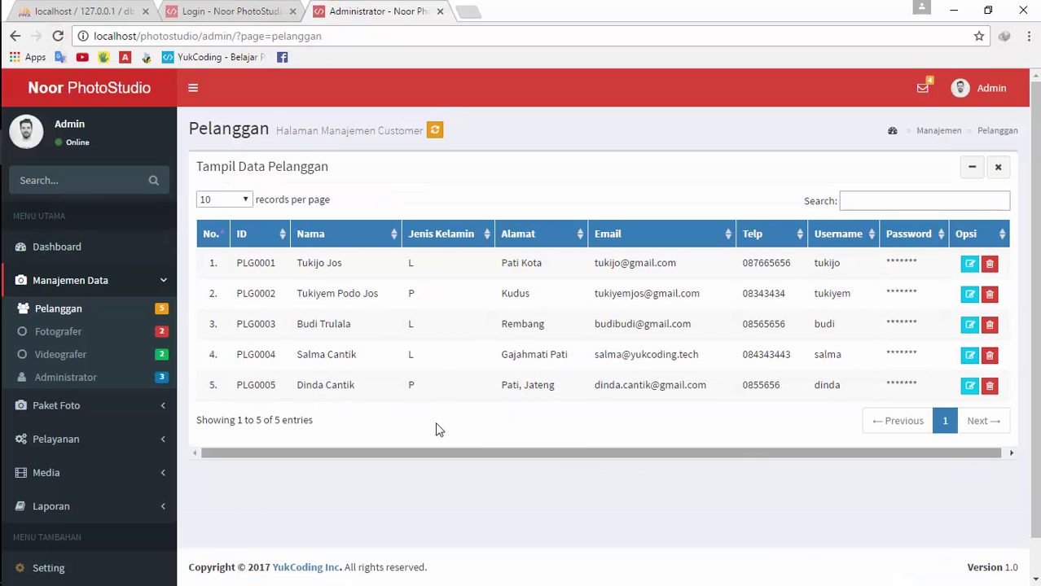
left_click(969, 387)
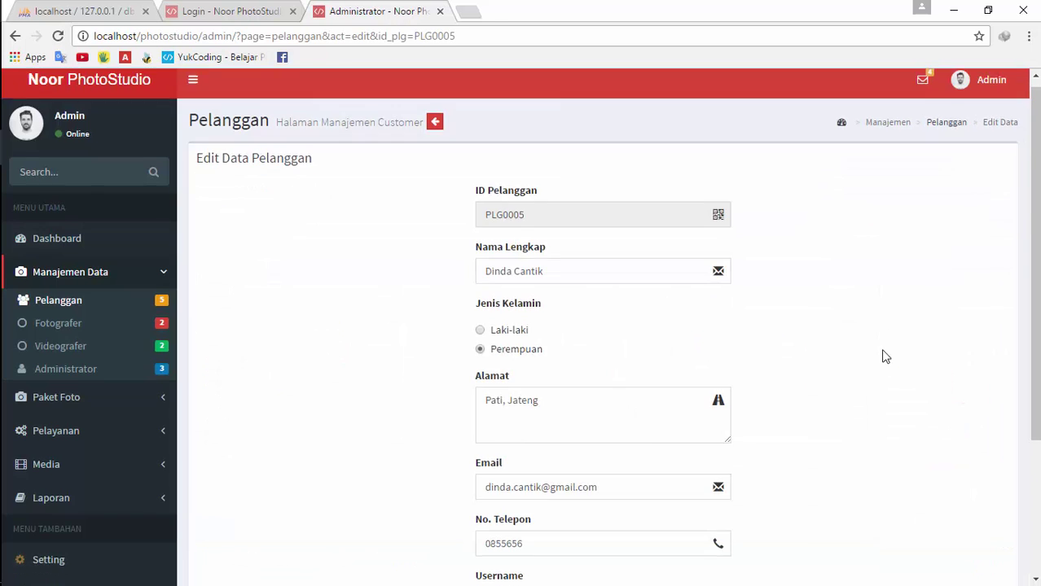
scroll(887, 391, "down", 5)
scroll(904, 440, "up", 5)
scroll(698, 329, "down", 5)
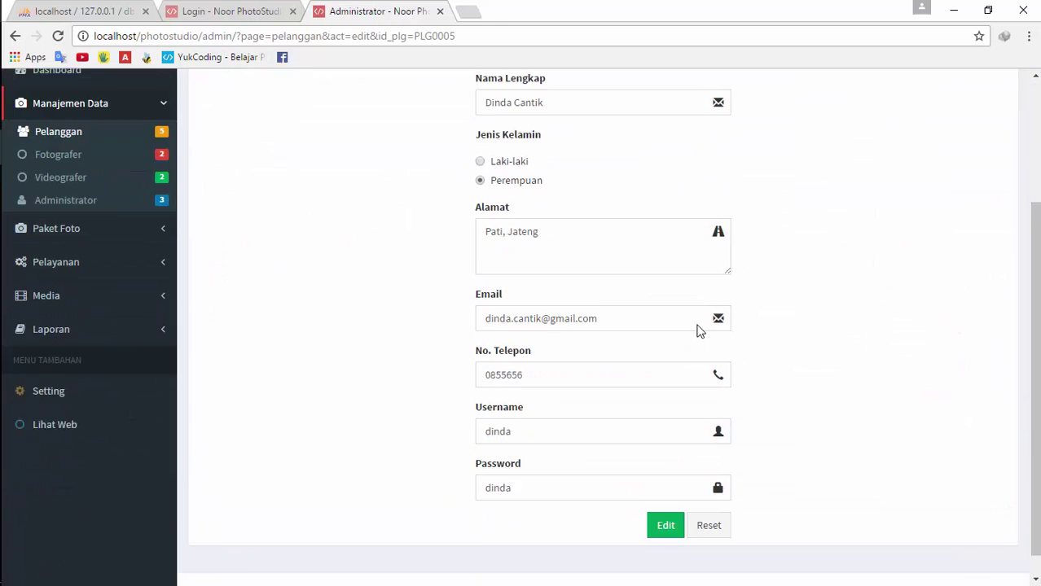
scroll(733, 453, "up", 5)
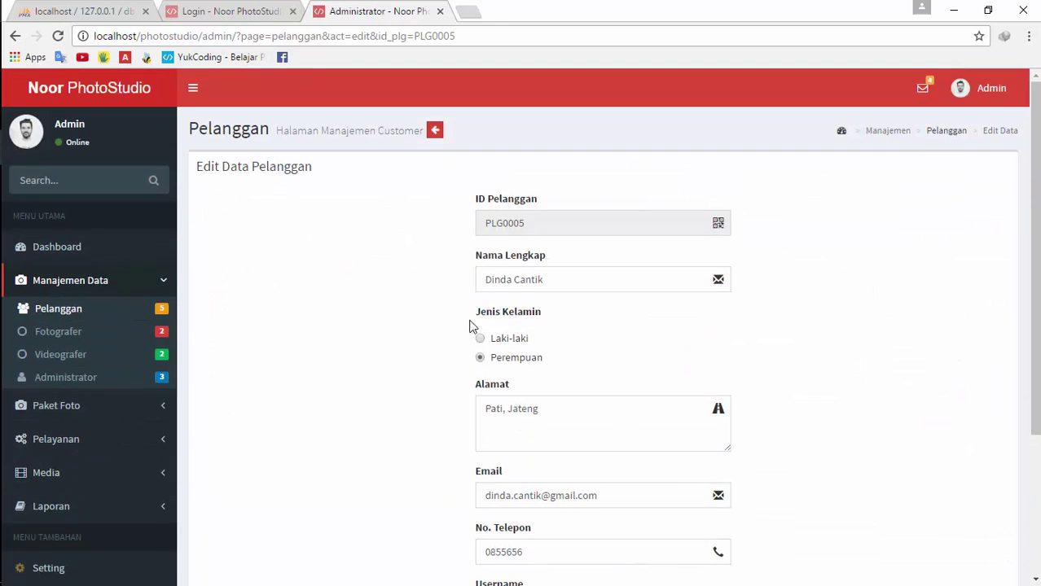
left_click(432, 133)
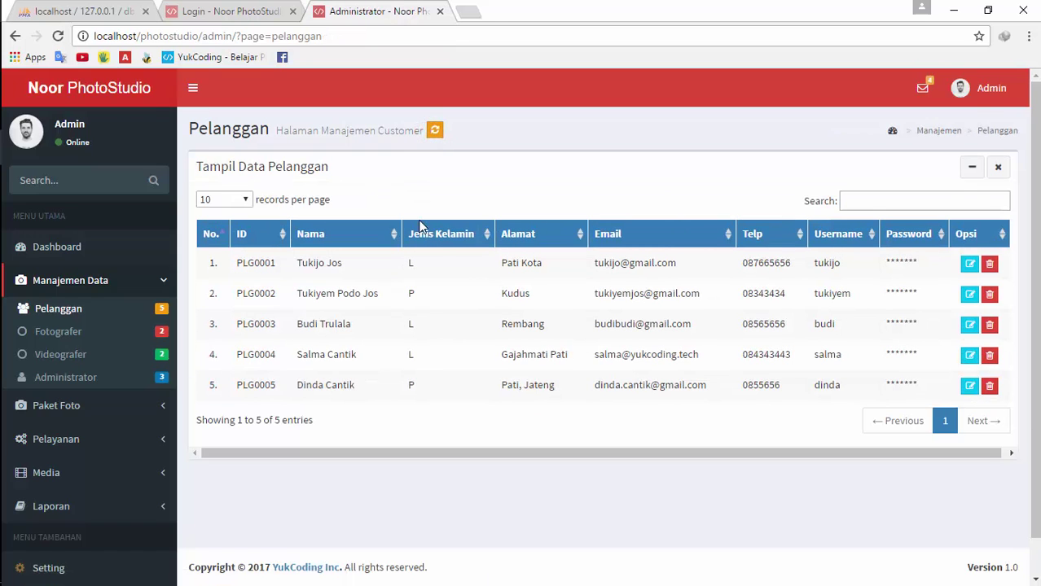
Log in to the customer site with the new account's username and password
left_click(232, 10)
type("d")
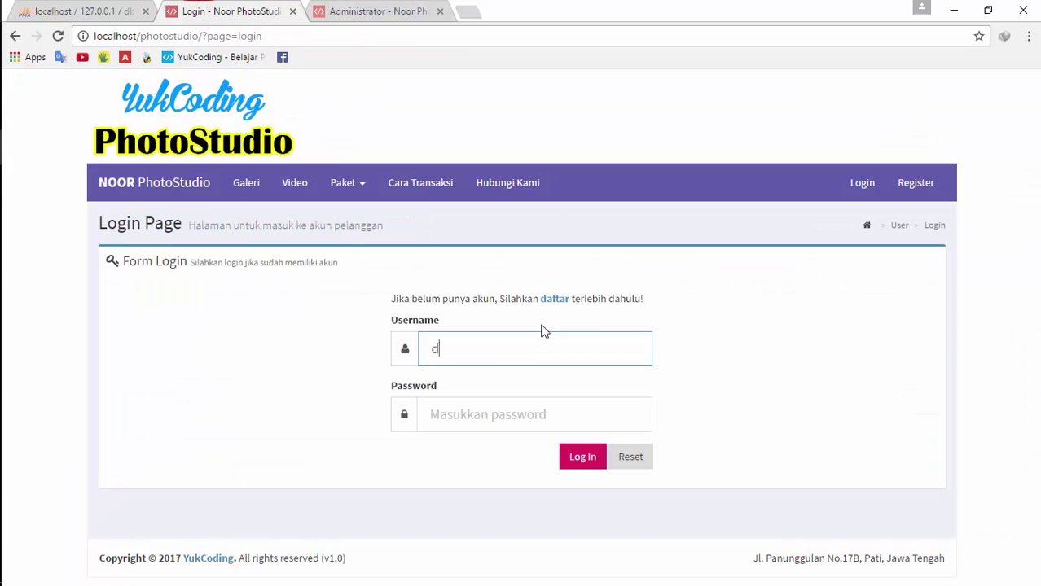
type("inda")
key("Tab")
type("dinda")
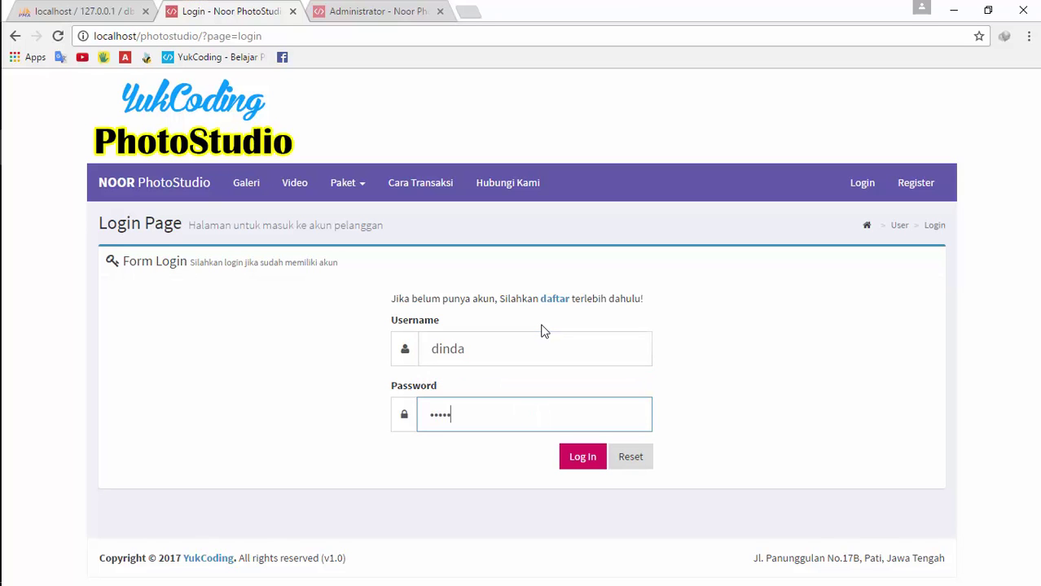
key("Return")
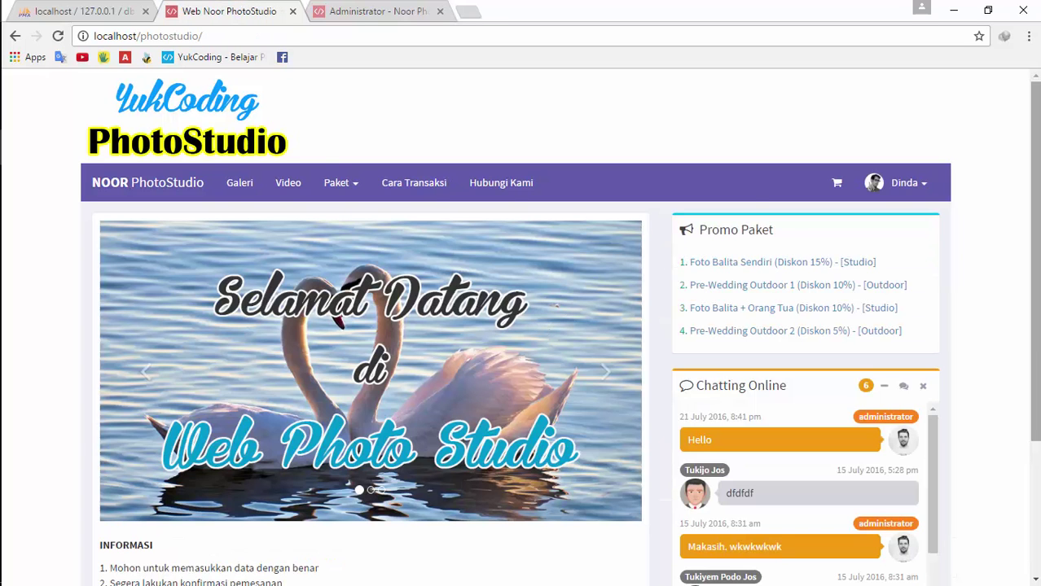
scroll(856, 208, "down", 3)
scroll(857, 209, "up", 3)
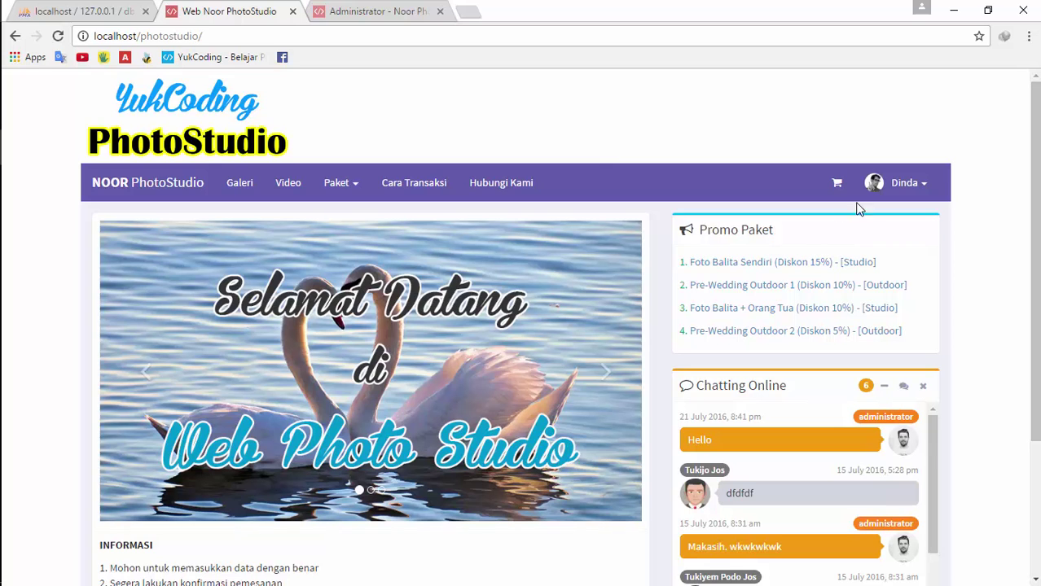
Log out from the account menu and return to the customer login page
left_click(904, 194)
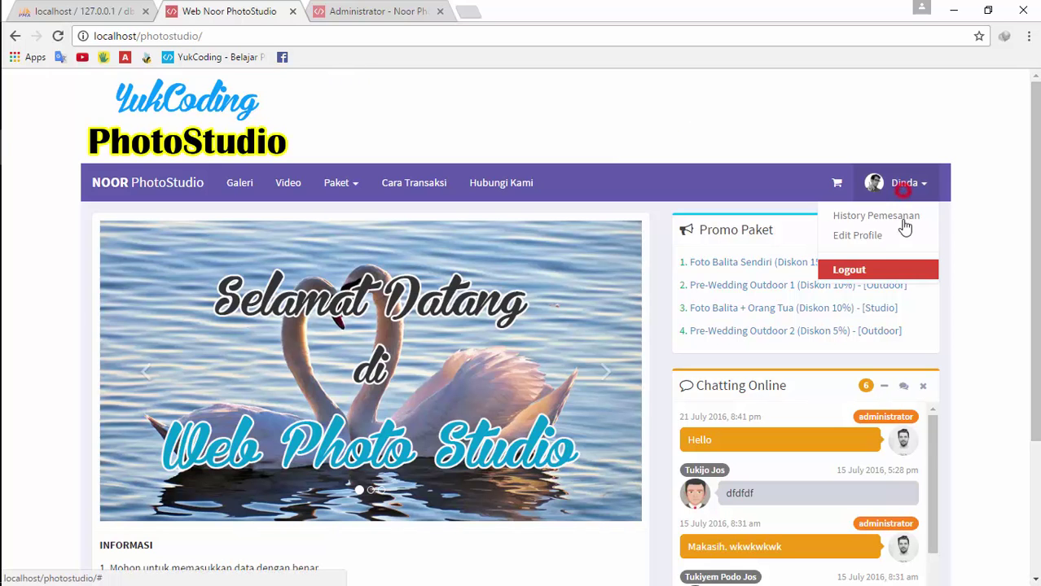
left_click(883, 271)
left_click(855, 182)
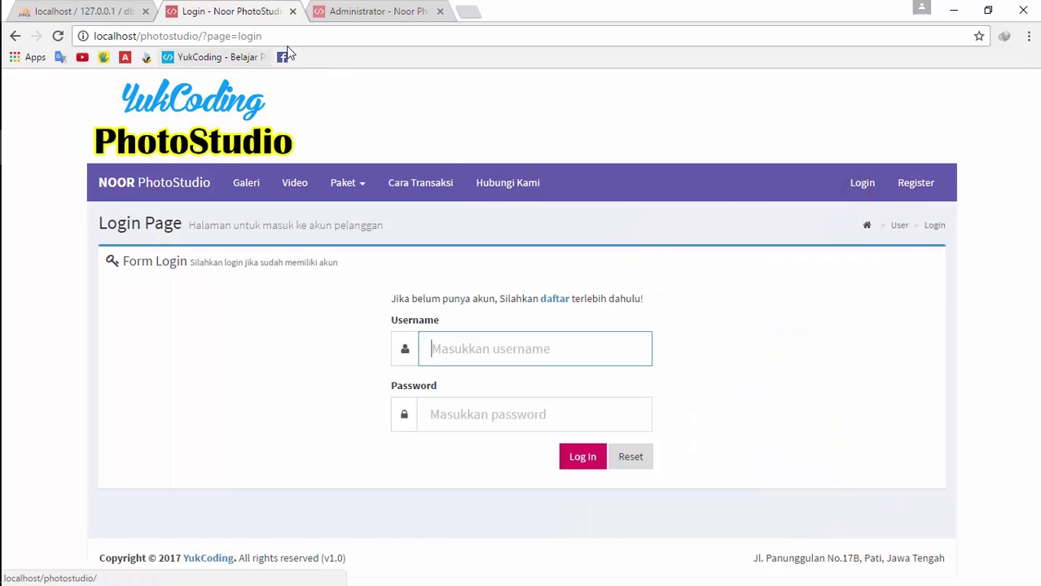
Log in again with the new account, correcting the mistyped username first
left_click(289, 33)
key("ctrl+c")
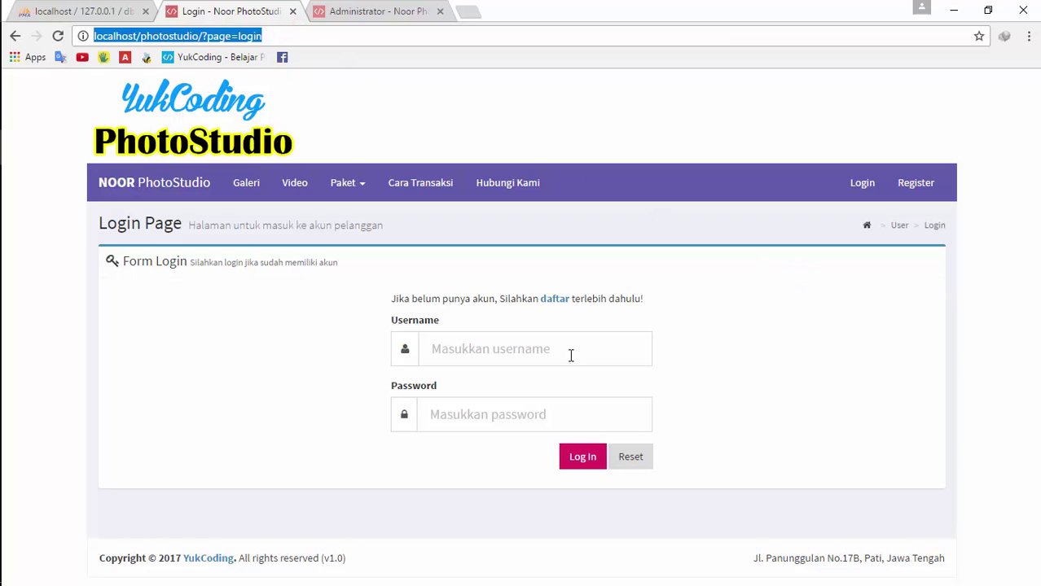
left_click(571, 351)
type("dina")
key("Tab")
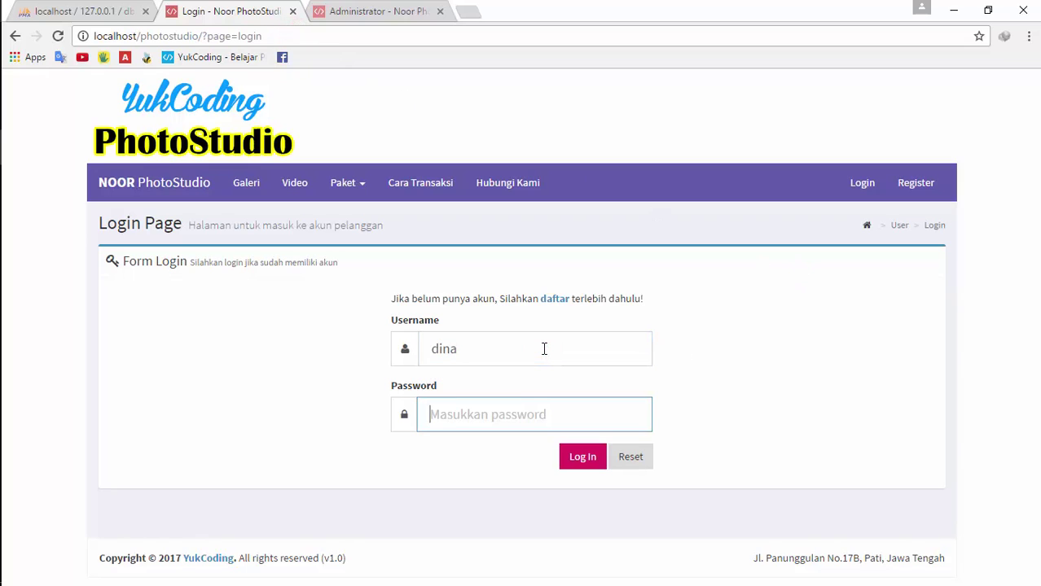
left_click(544, 348)
key("BackSpace")
type("da")
key("Tab")
type("di")
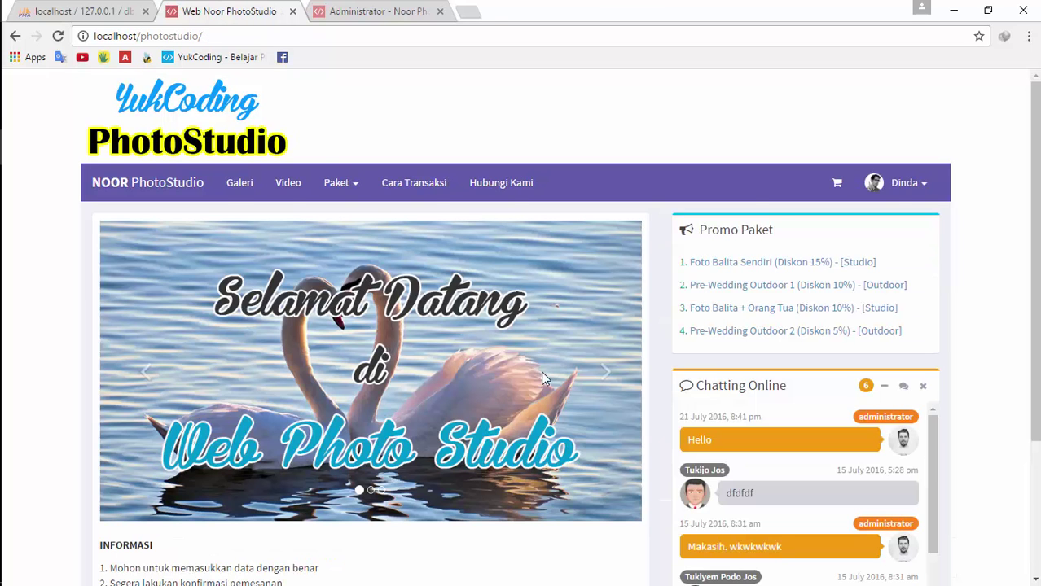
left_click(322, 38)
Try opening the ?page=login address while already signed in
key("ctrl+v")
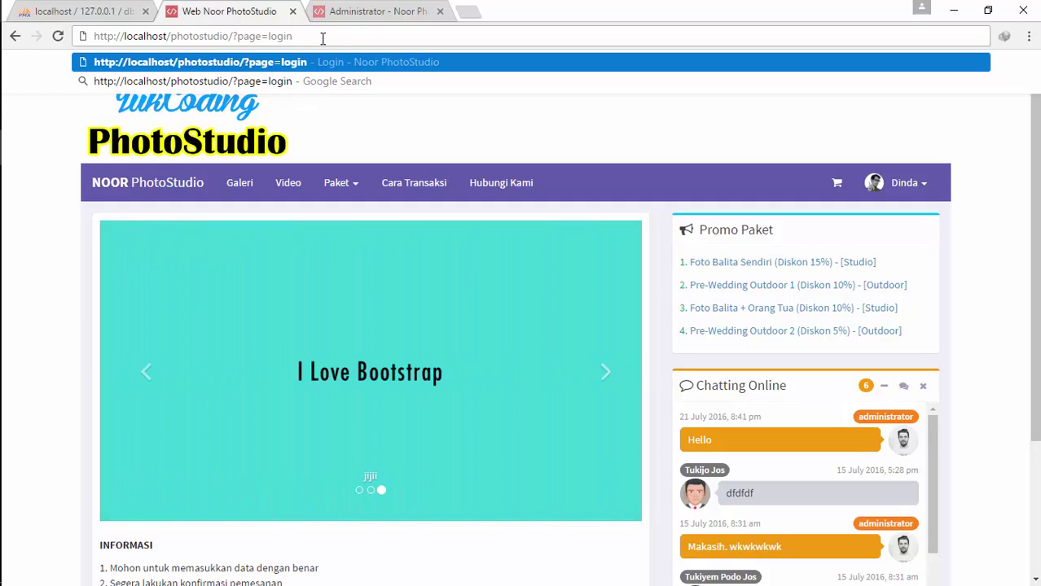
key("Return")
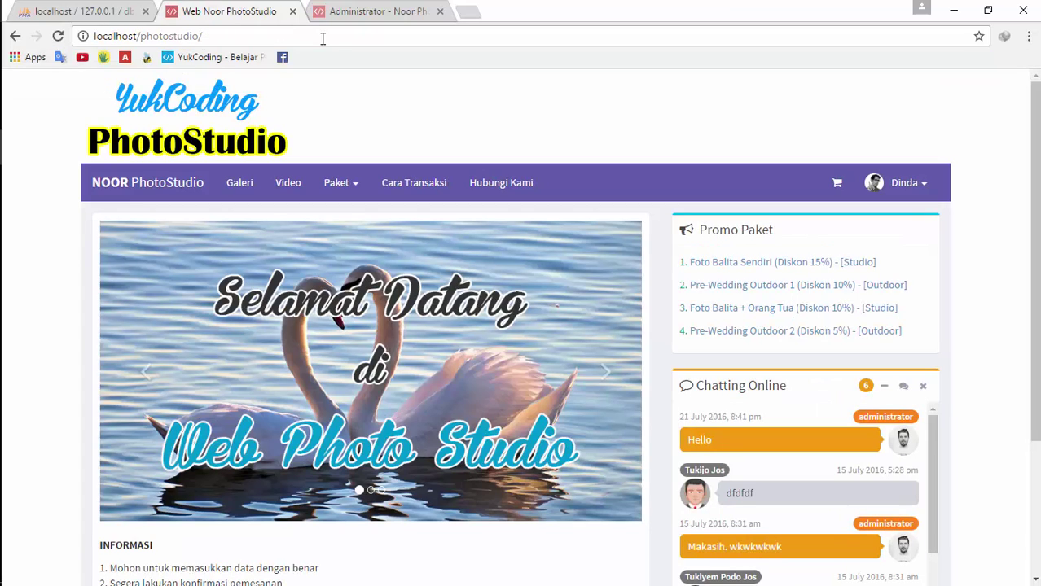
left_click(312, 37)
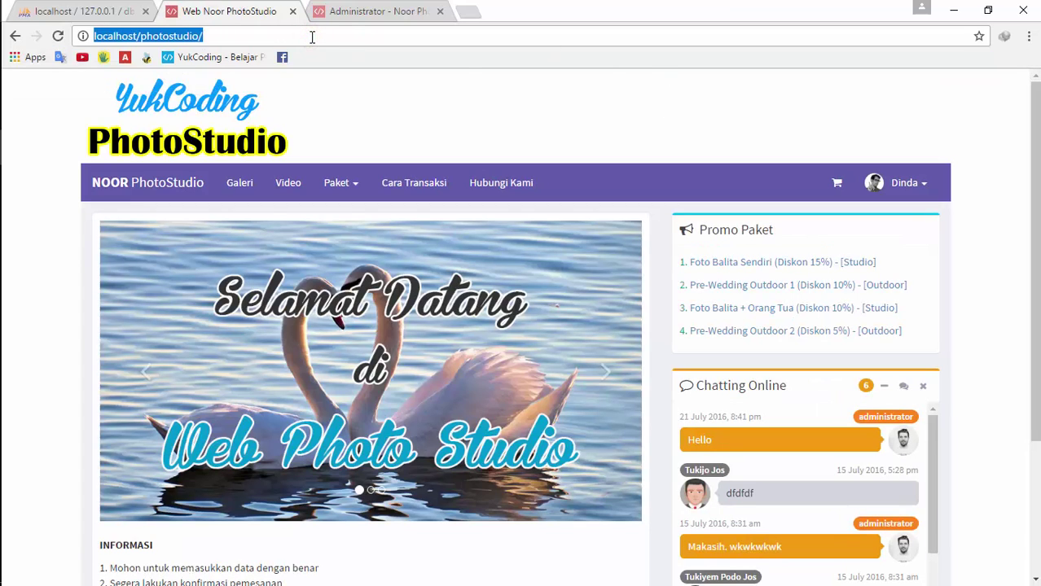
key("Home")
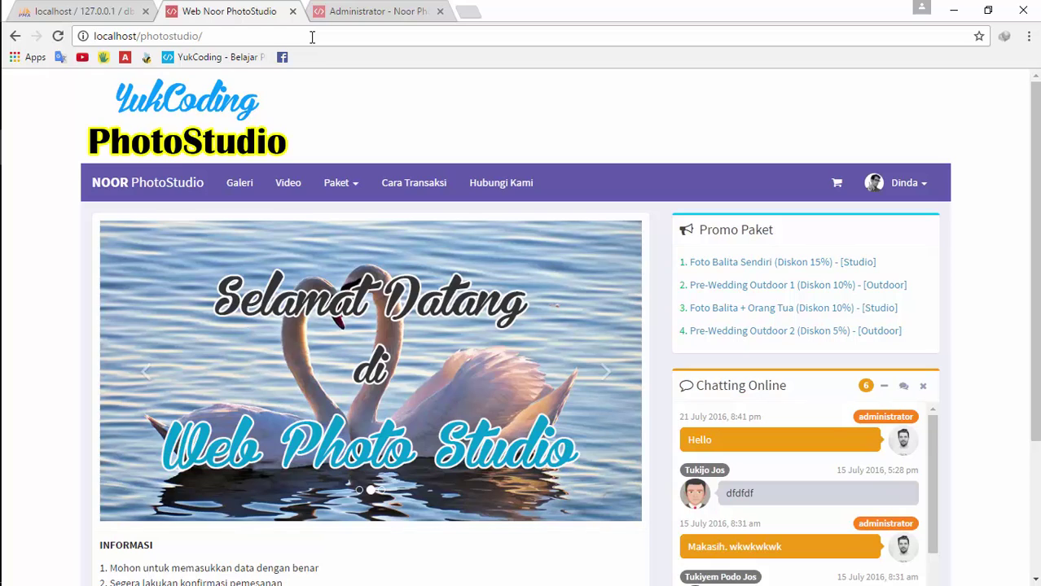
left_click(890, 182)
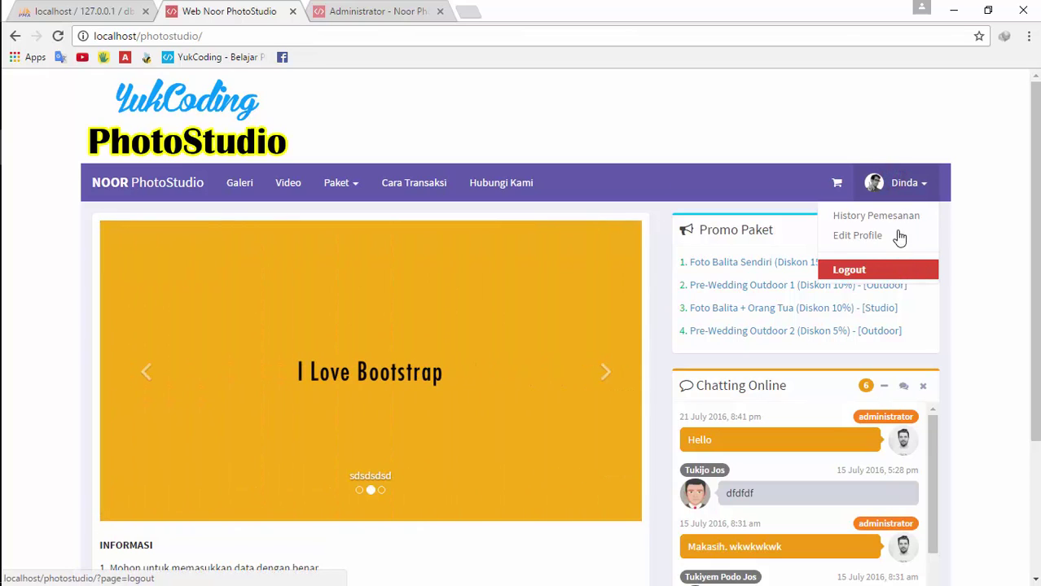
Try opening the register page while signed in, dismiss the warning, and view the empty cart
left_click(359, 36)
left_click(358, 35)
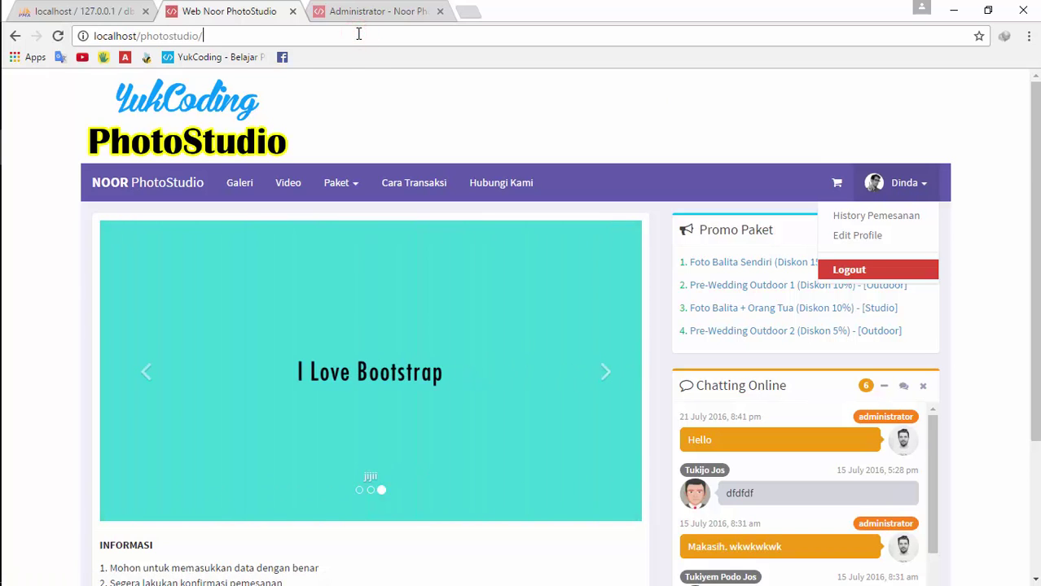
type("?re")
key("BackSpace")
key("BackSpace")
type("pa")
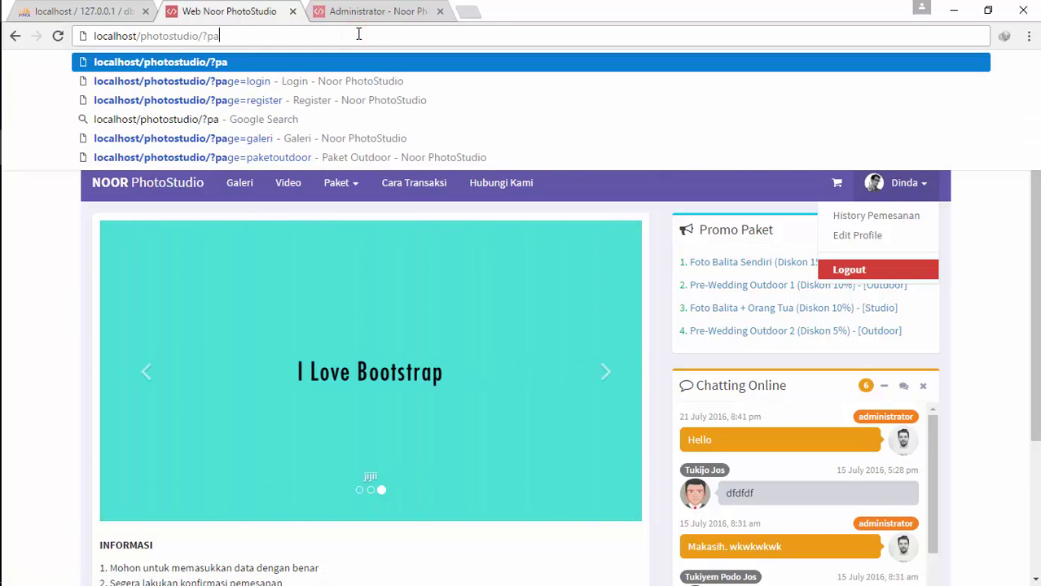
key("Down")
key("Down")
key("Return")
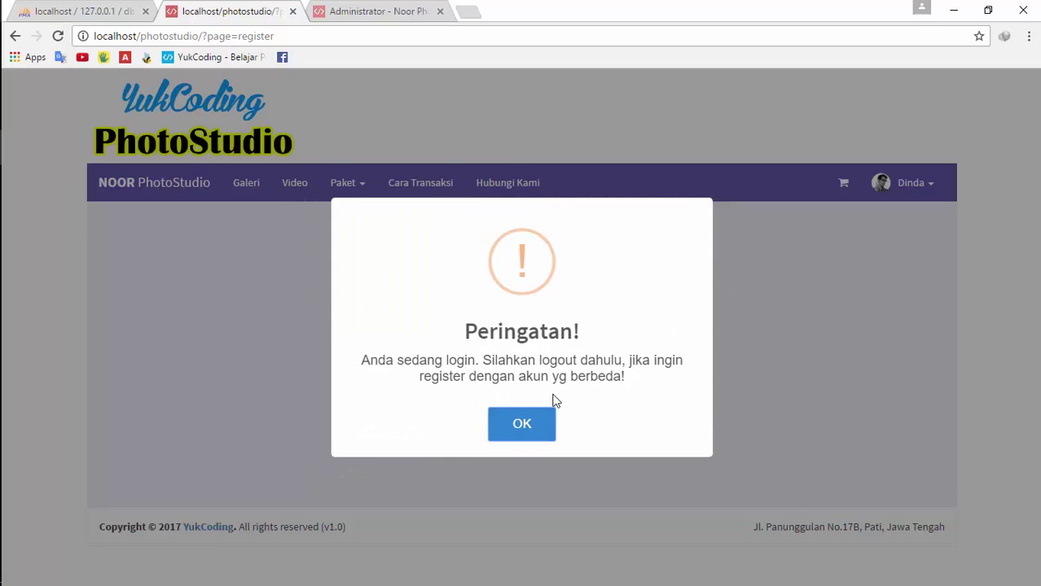
left_click(521, 437)
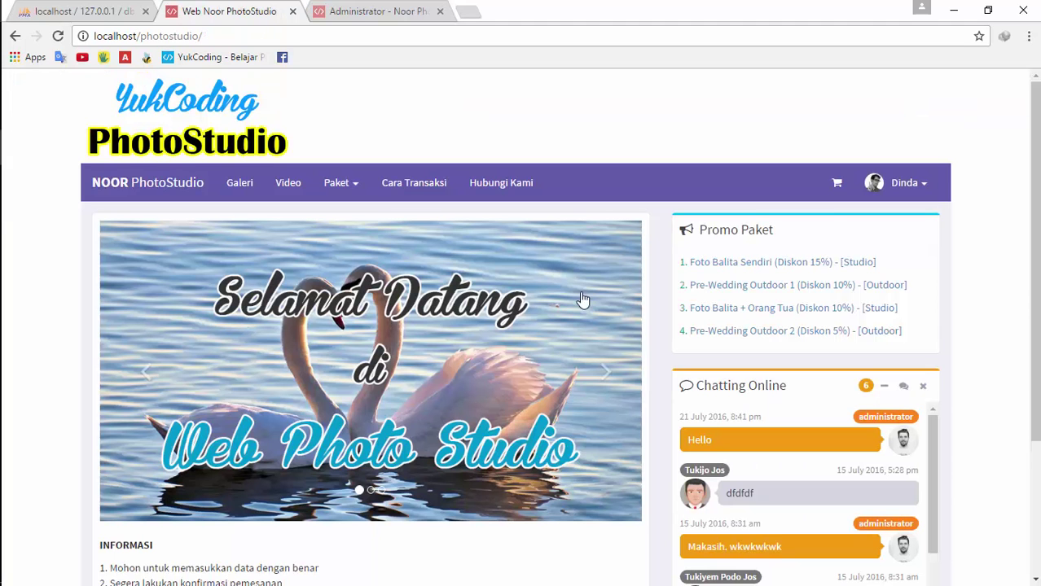
left_click(838, 184)
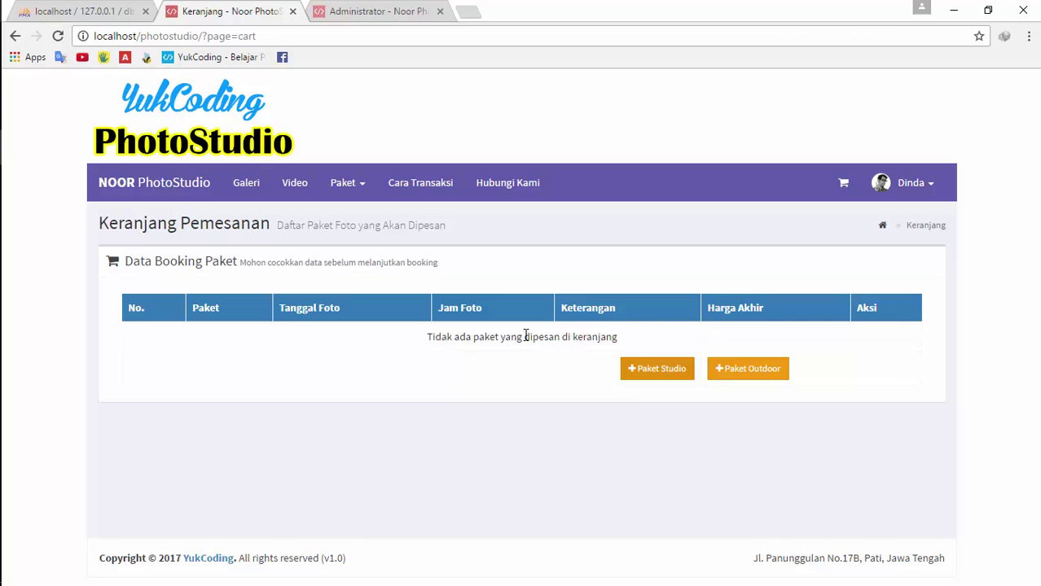
Browse Cara Transaksi, Kontak and Paket, then view the empty History Pemesanan list
left_click(453, 187)
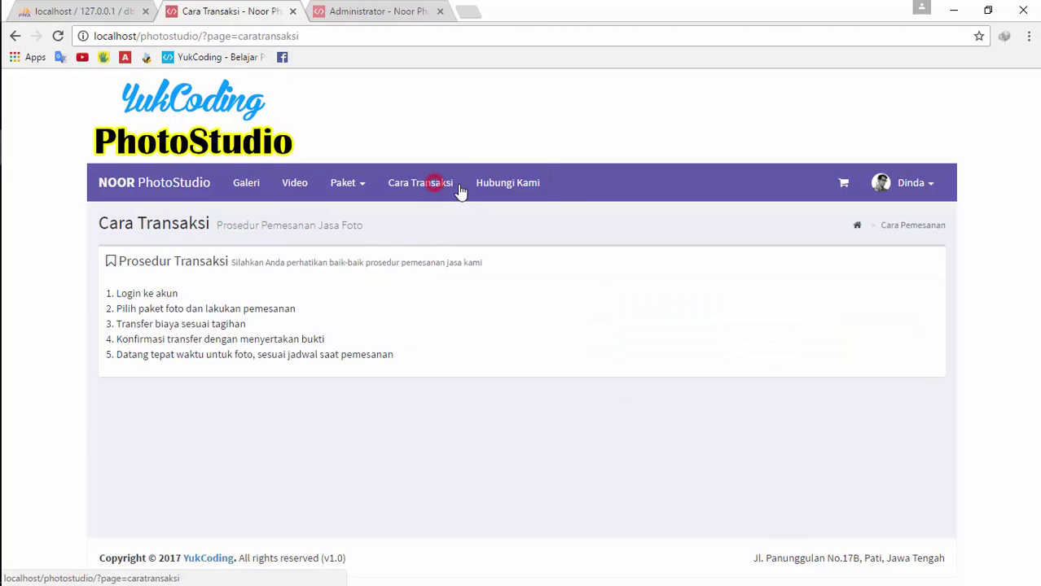
left_click(507, 193)
left_click(395, 185)
left_click(344, 184)
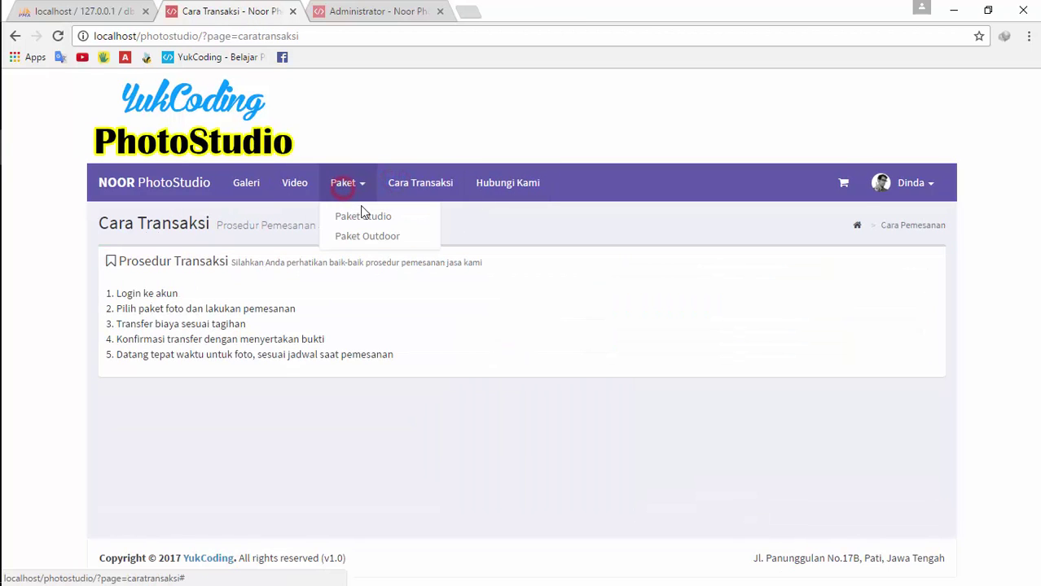
left_click(914, 182)
left_click(894, 217)
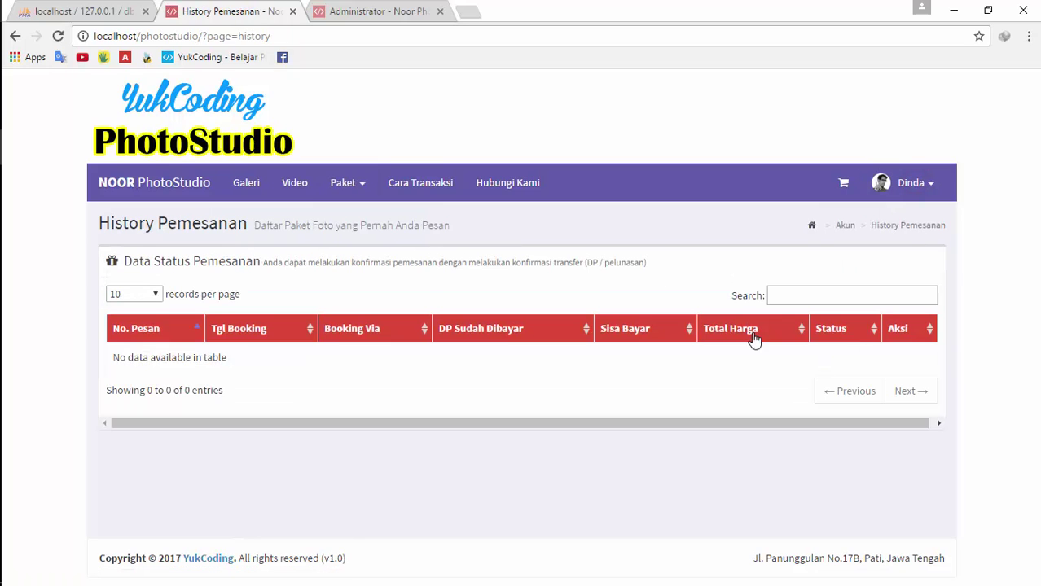
left_click(911, 182)
Open Edit Profile and look through the saved account details form
left_click(877, 251)
scroll(753, 310, "down", 5)
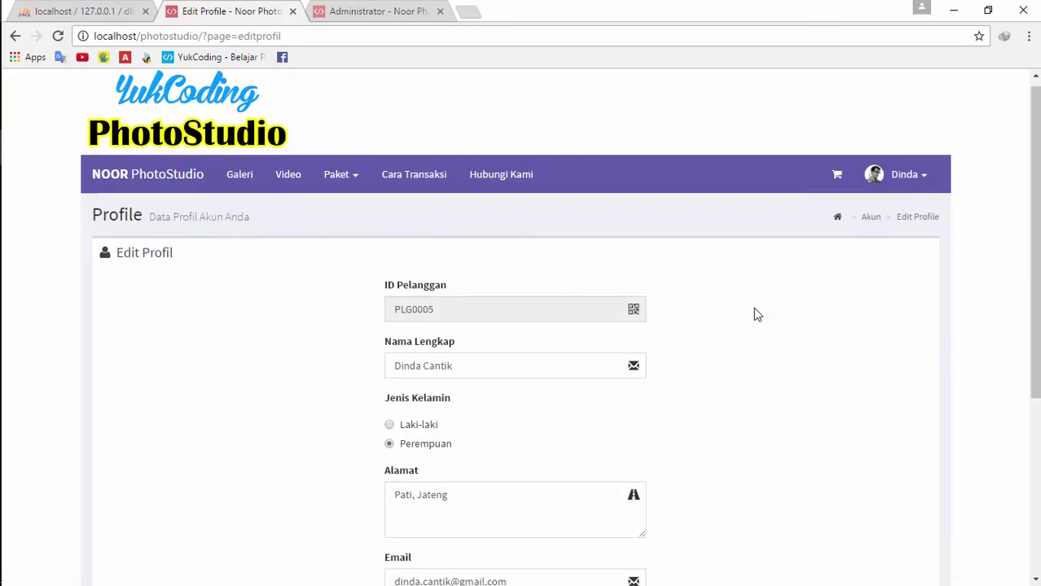
scroll(776, 304, "up", 5)
scroll(554, 383, "down", 4)
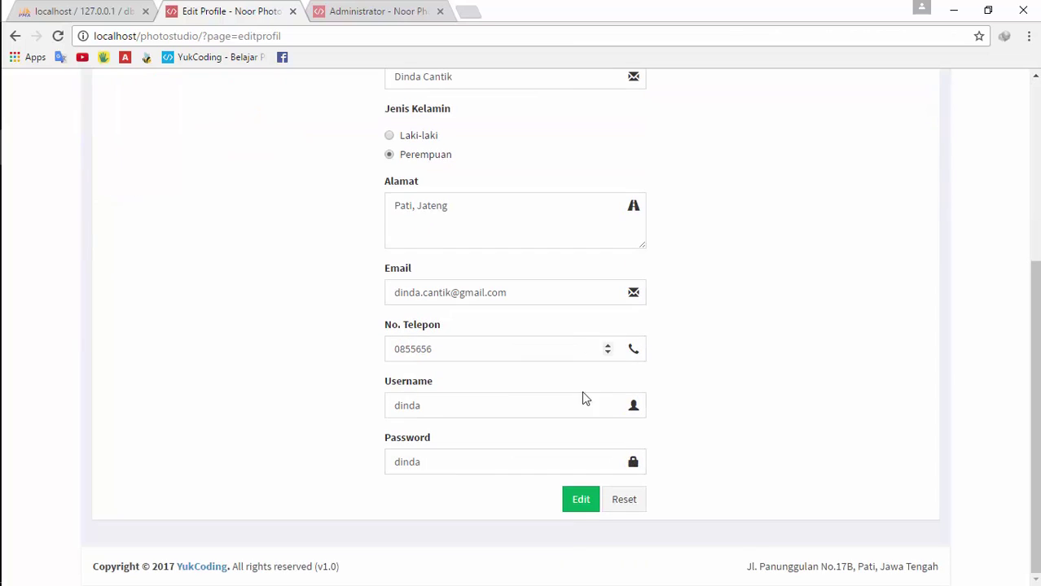
scroll(782, 366, "up", 5)
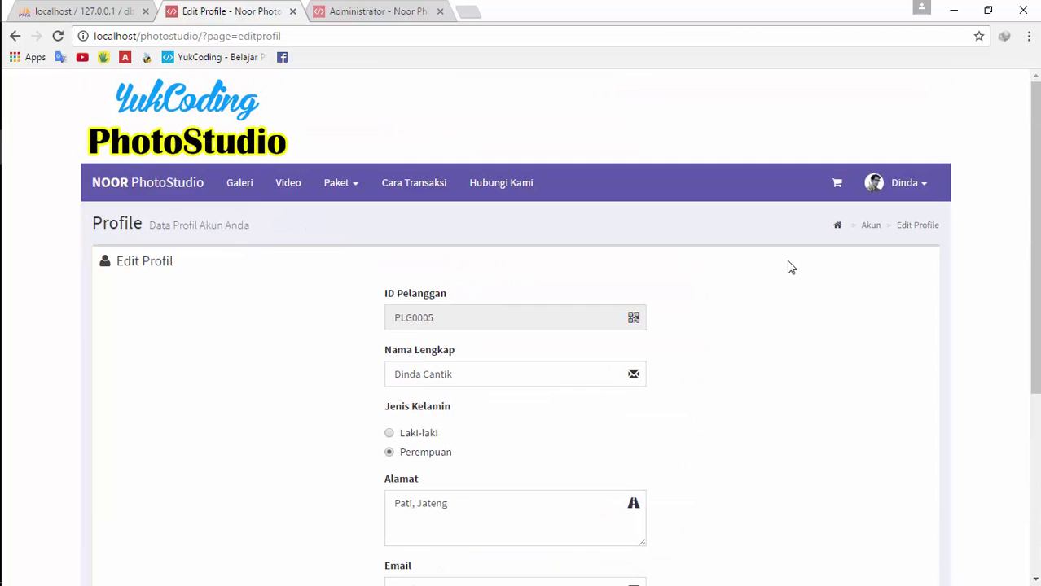
left_click(339, 187)
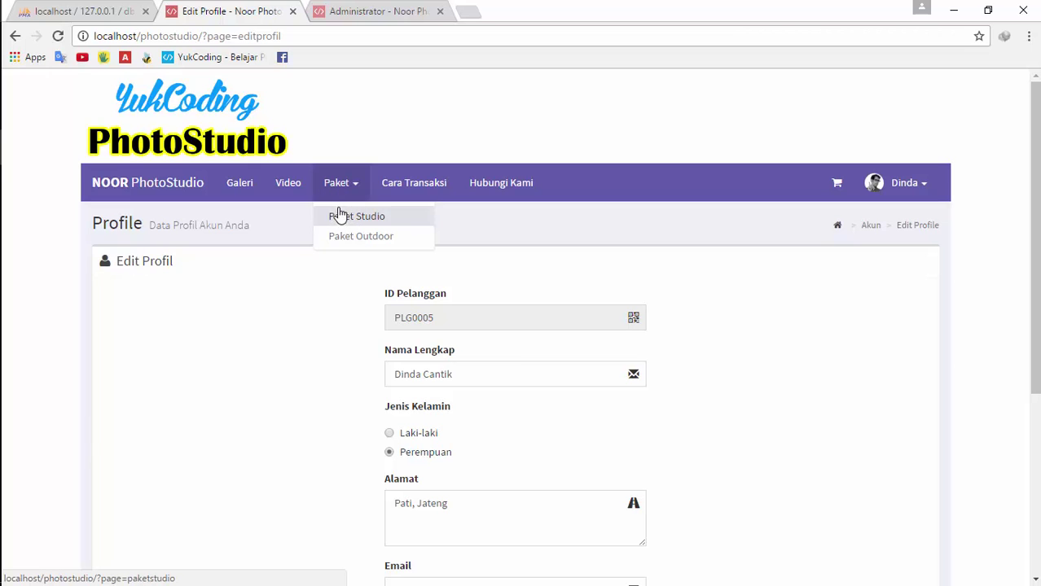
View the empty cart, then open Paket Studio and scroll through its package table
left_click(837, 184)
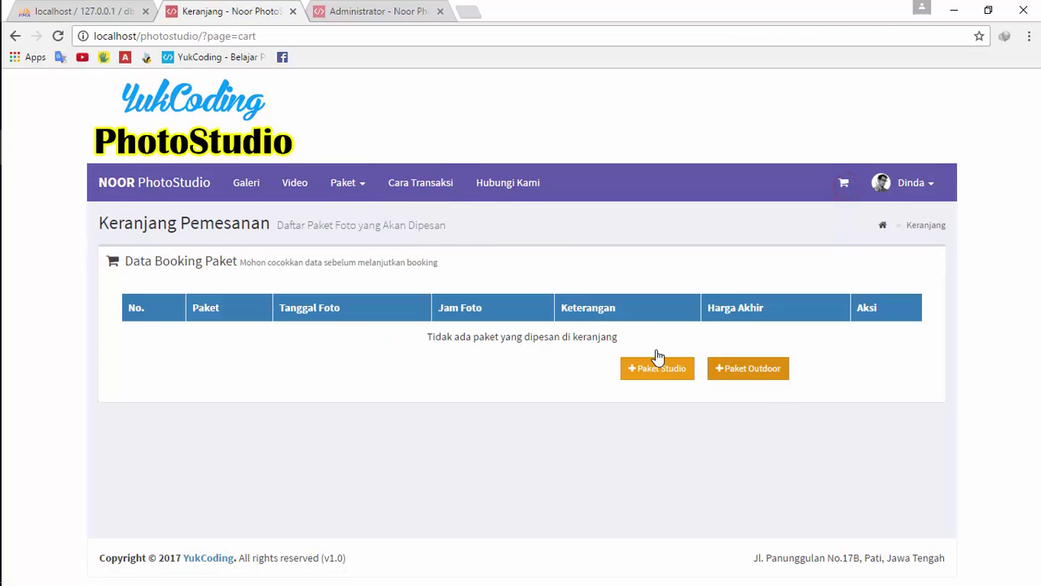
left_click(342, 184)
left_click(358, 215)
scroll(834, 421, "down", 3)
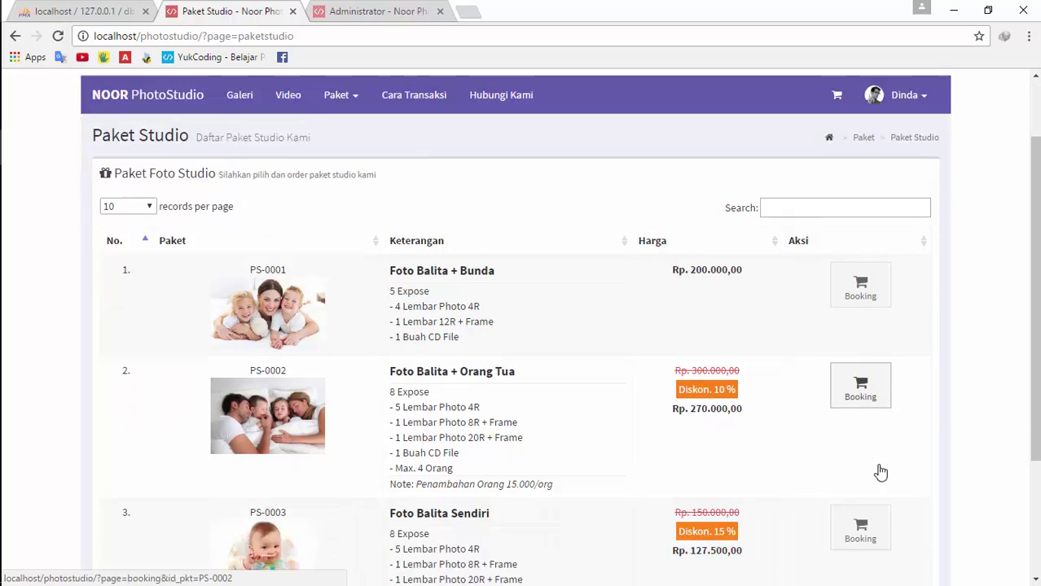
scroll(651, 323, "up", 2)
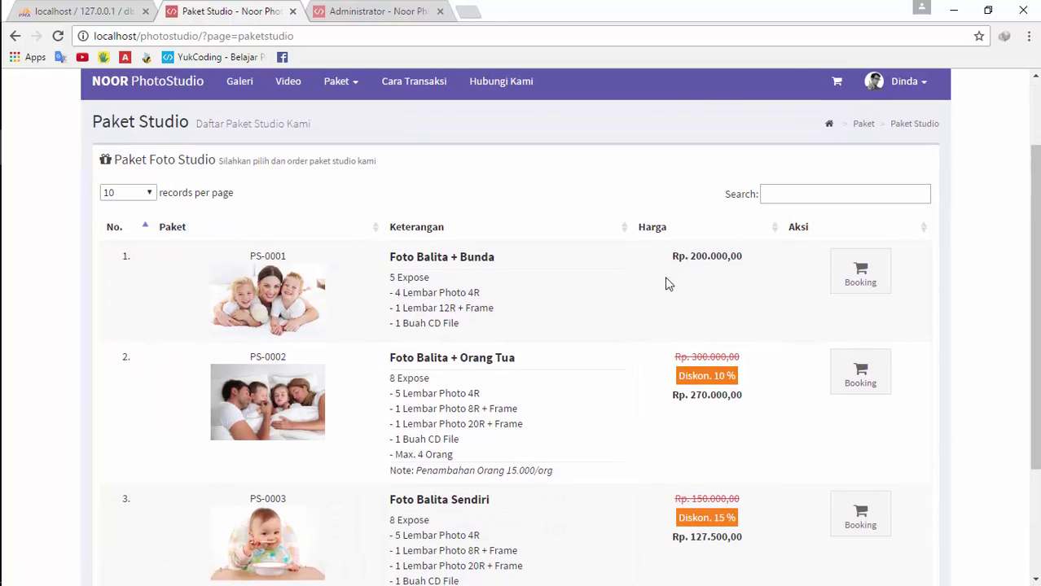
scroll(855, 283, "down", 3)
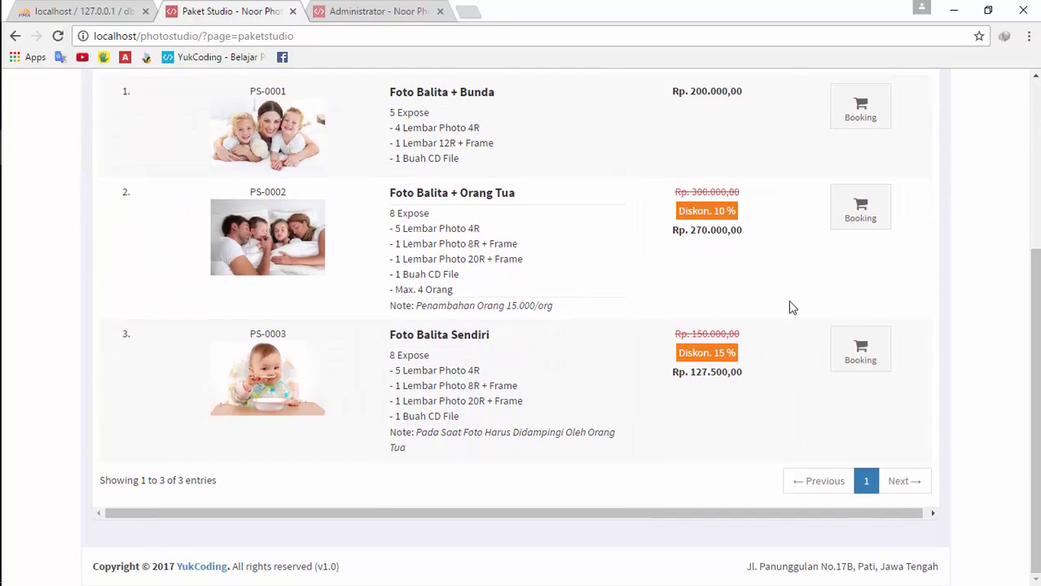
scroll(430, 242, "up", 4)
Switch between the Paket Outdoor and Paket Studio lists and review the studio packages again
left_click(336, 184)
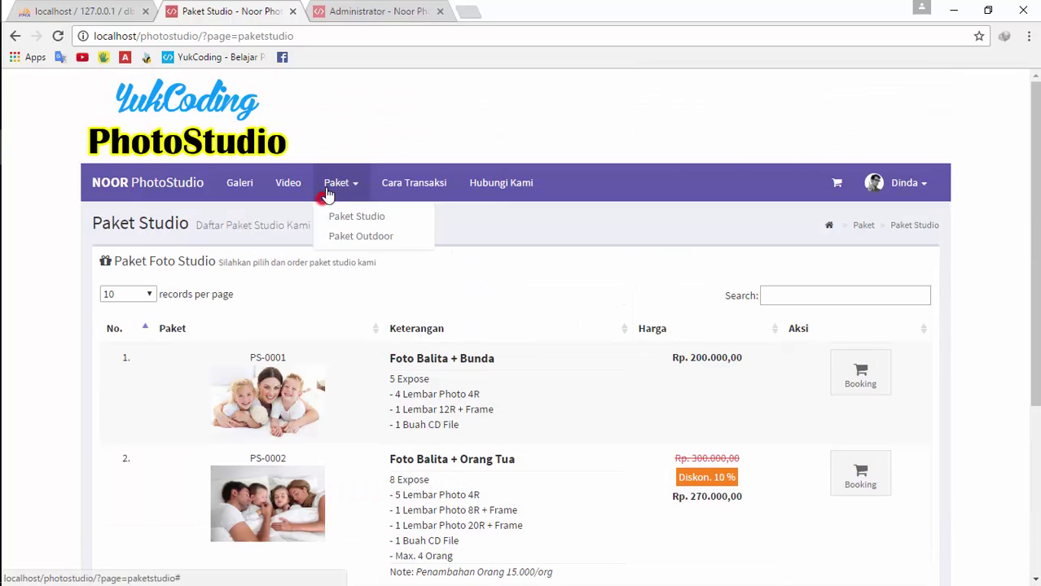
left_click(352, 232)
left_click(348, 195)
left_click(357, 215)
left_click(350, 186)
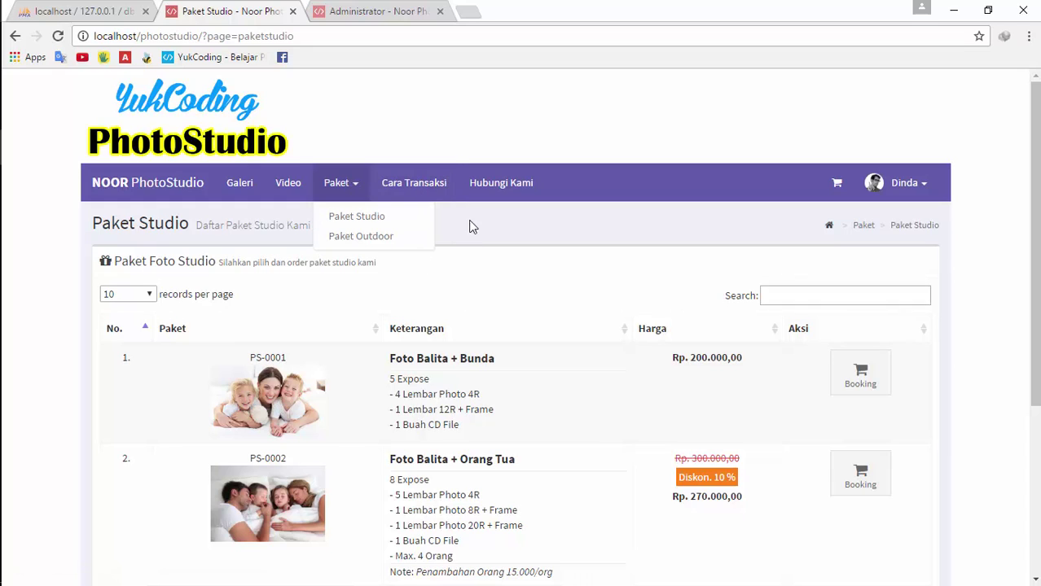
left_click(357, 187)
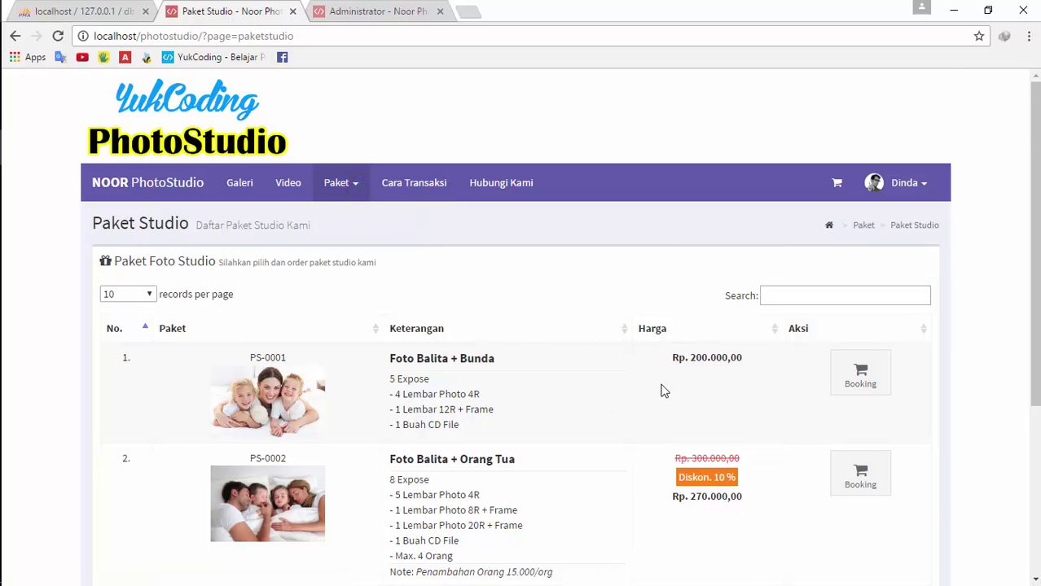
scroll(635, 389, "down", 3)
scroll(608, 388, "up", 3)
left_click(375, 11)
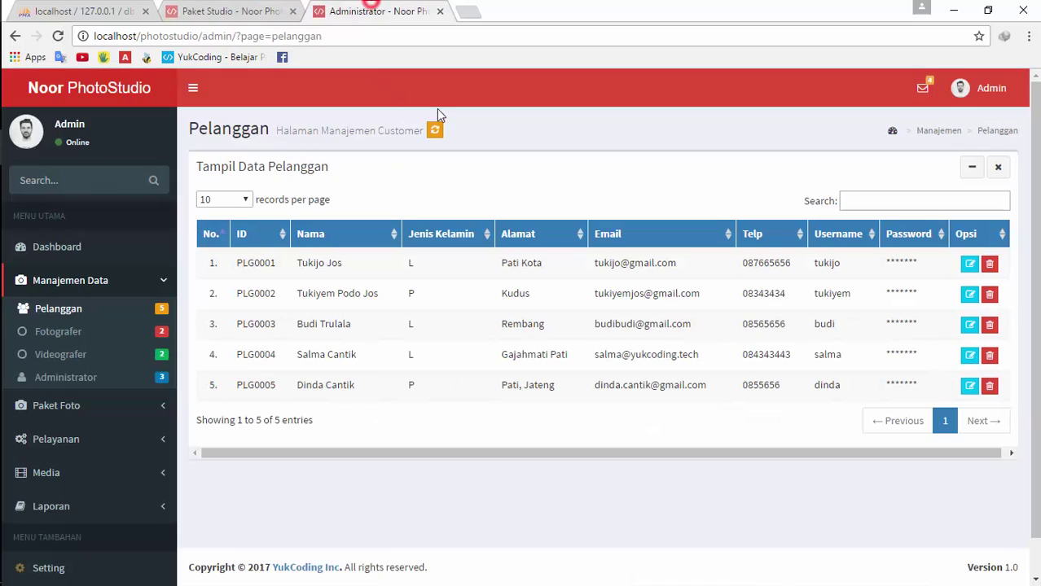
left_click(109, 404)
left_click(107, 393)
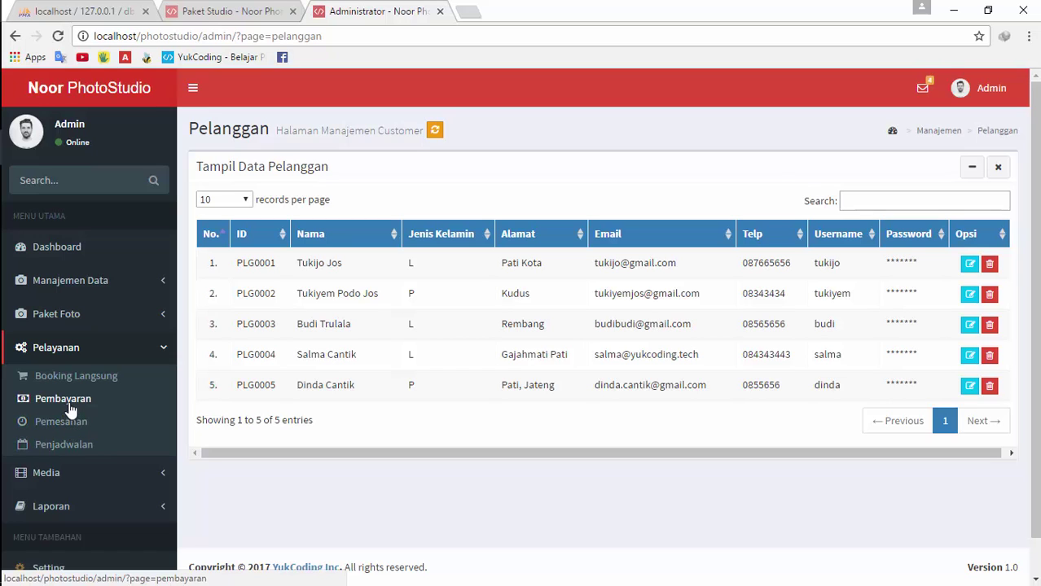
left_click(72, 430)
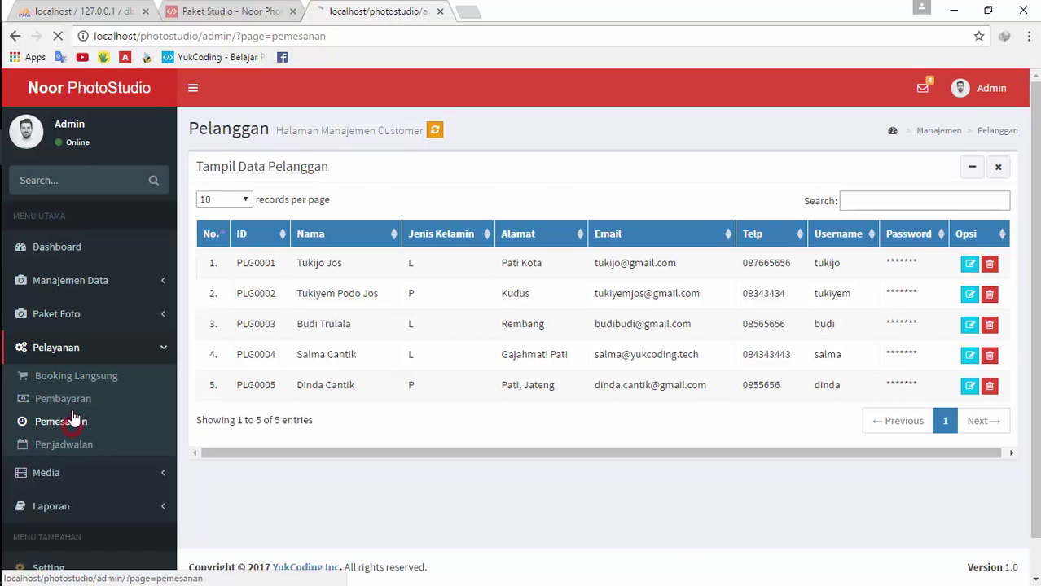
left_click(72, 401)
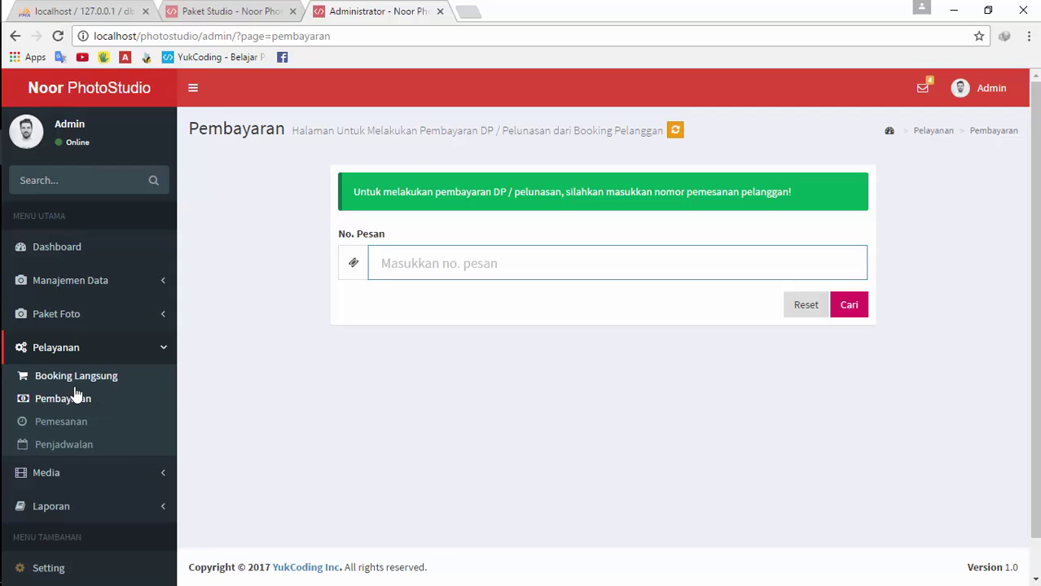
left_click(90, 376)
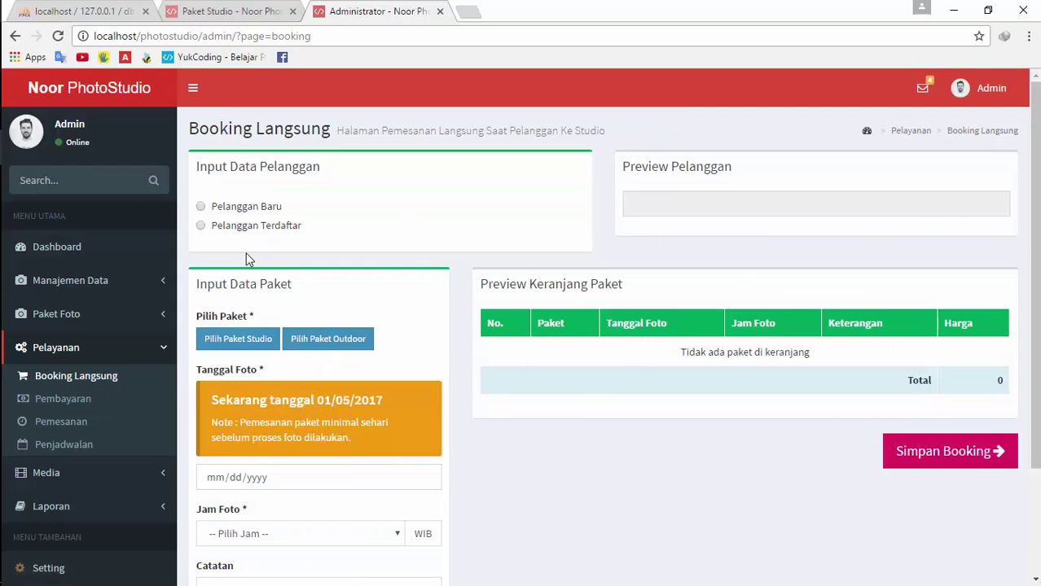
scroll(585, 355, "down", 3)
scroll(592, 382, "up", 3)
left_click(254, 208)
scroll(865, 341, "down", 3)
scroll(800, 336, "up", 3)
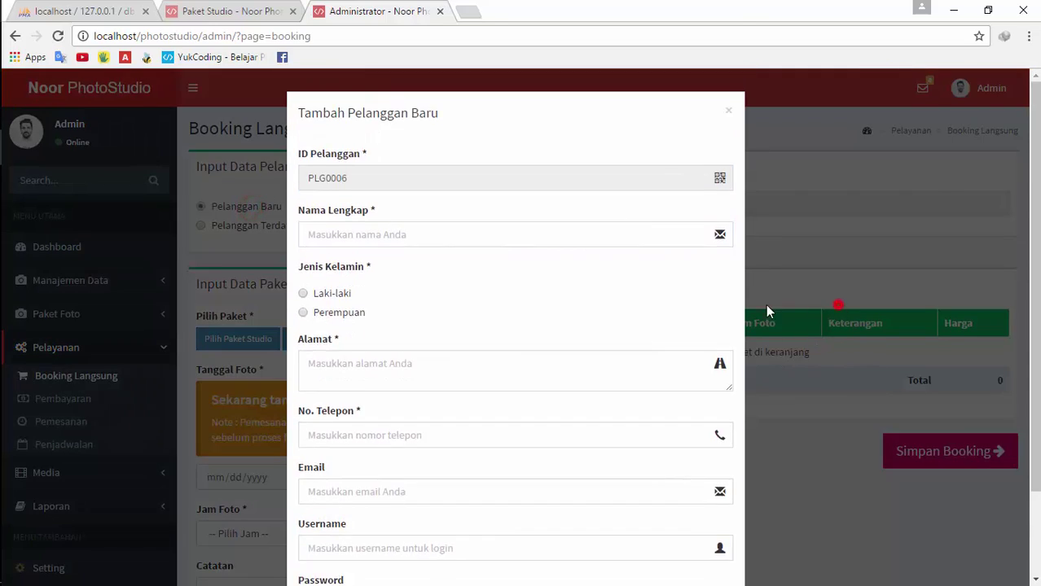
left_click(766, 307)
left_click(245, 225)
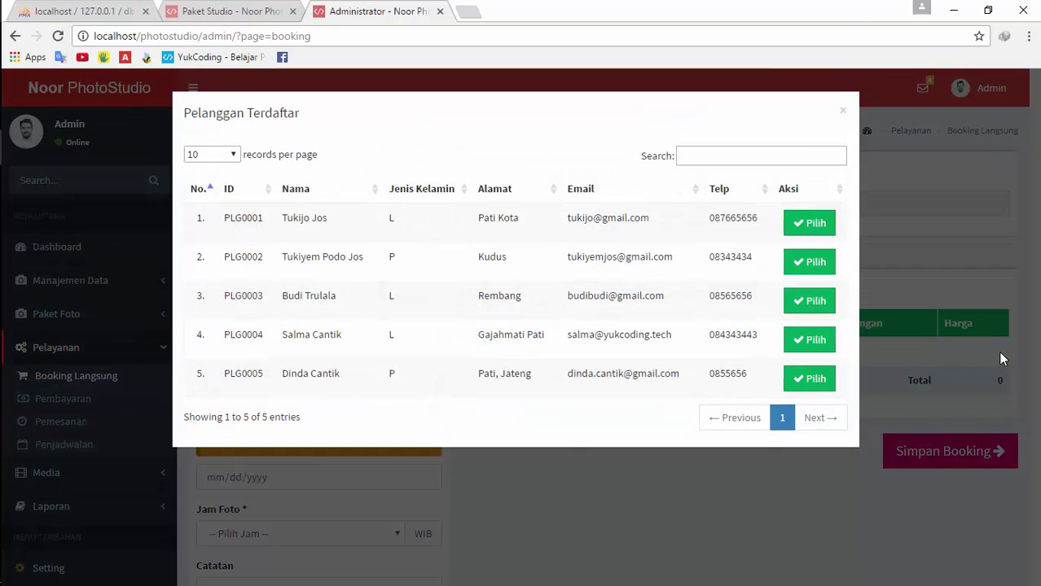
left_click(1000, 355)
left_click(204, 10)
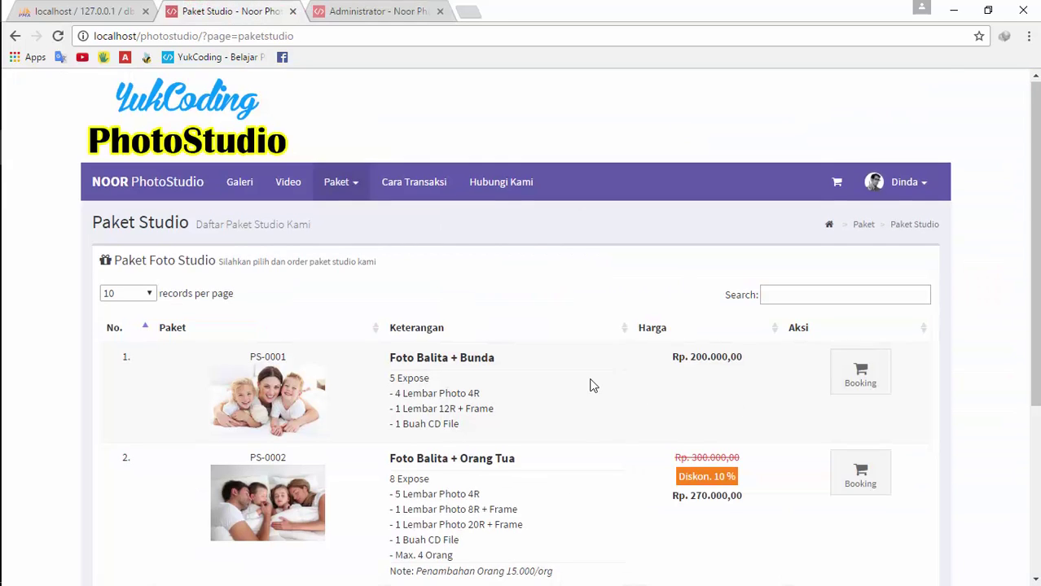
Return to the admin walk-in booking page and browse the Paket Studio and Pelanggan tables
scroll(592, 385, "down", 3)
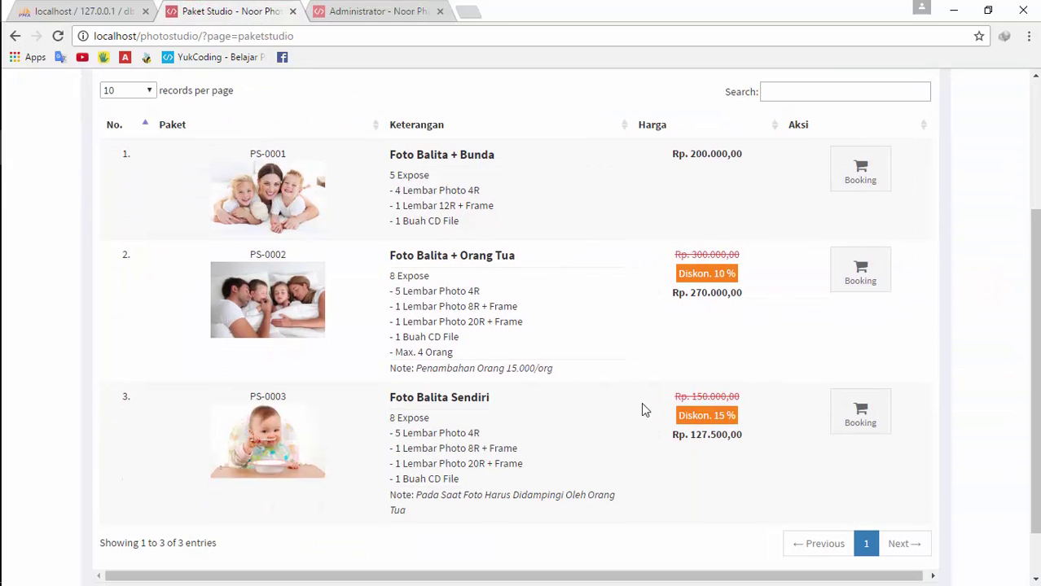
scroll(554, 368, "up", 3)
scroll(538, 326, "down", 3)
left_click(844, 281)
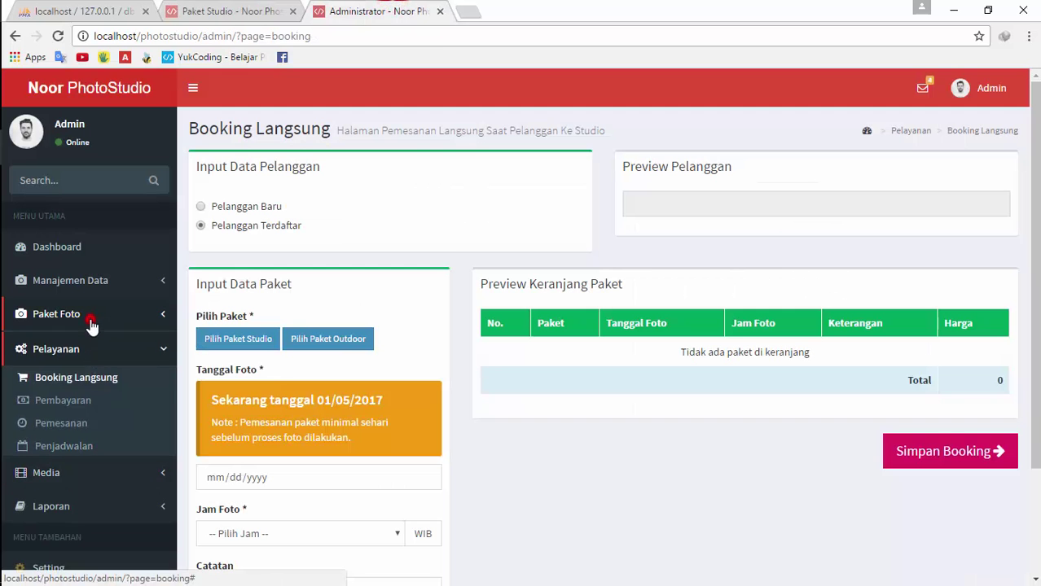
left_click(91, 317)
left_click(87, 343)
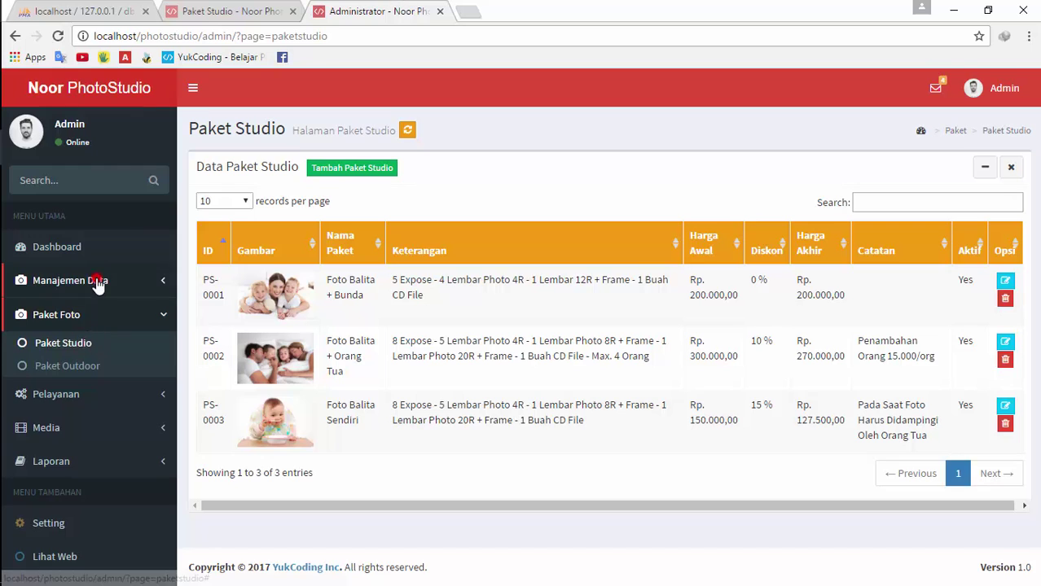
left_click(96, 280)
left_click(98, 311)
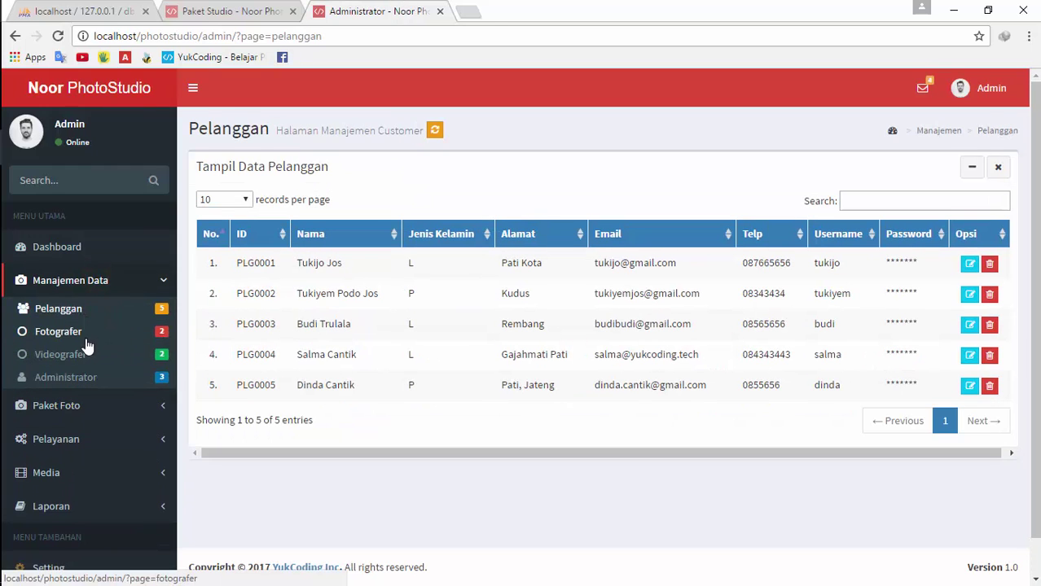
Check the customer-side studio package list, then open the admin Paket Studio table
left_click(79, 407)
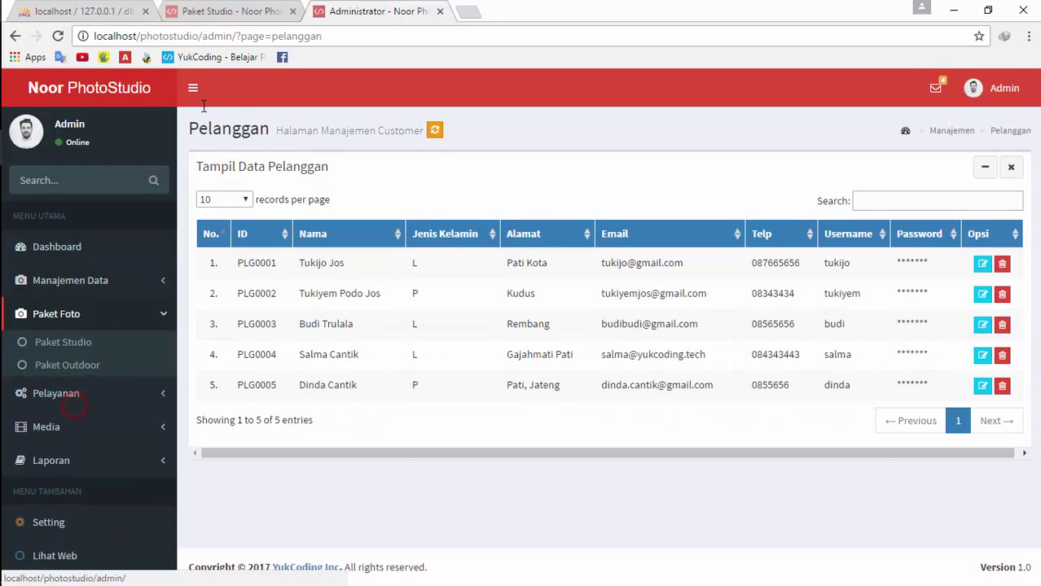
left_click(218, 11)
scroll(525, 364, "up", 3)
scroll(444, 268, "down", 3)
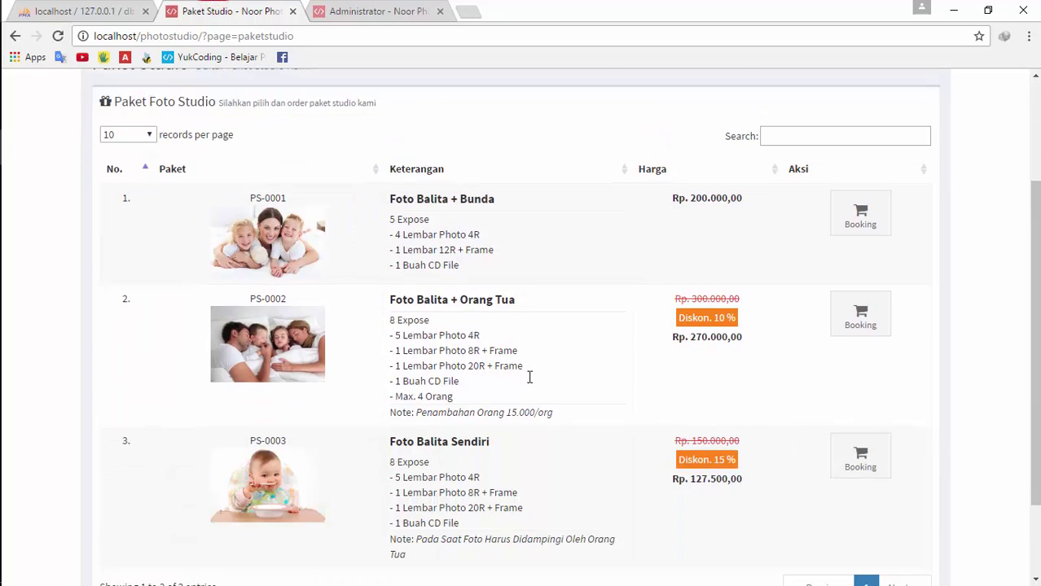
left_click(371, 10)
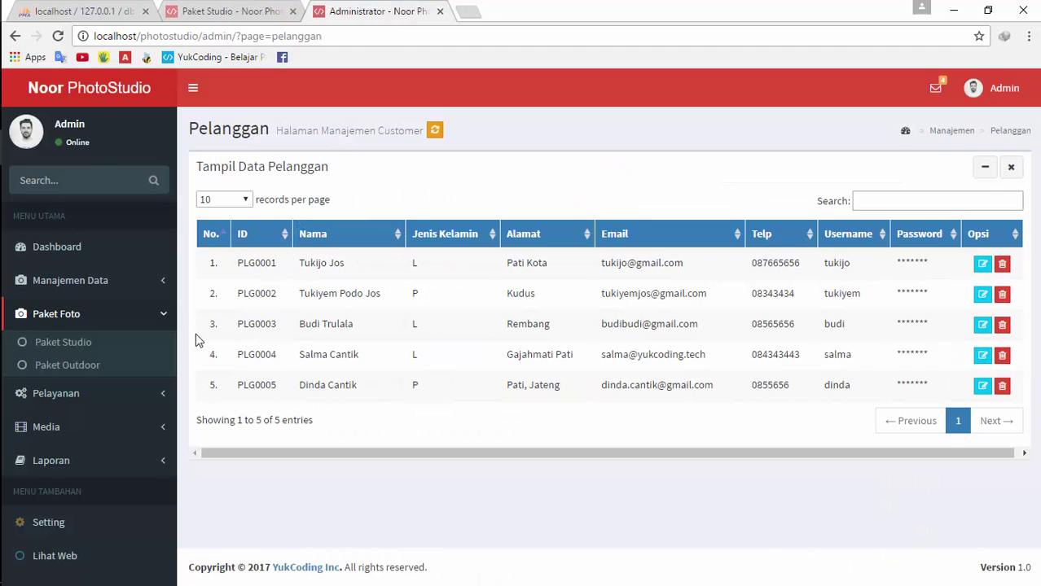
left_click(89, 351)
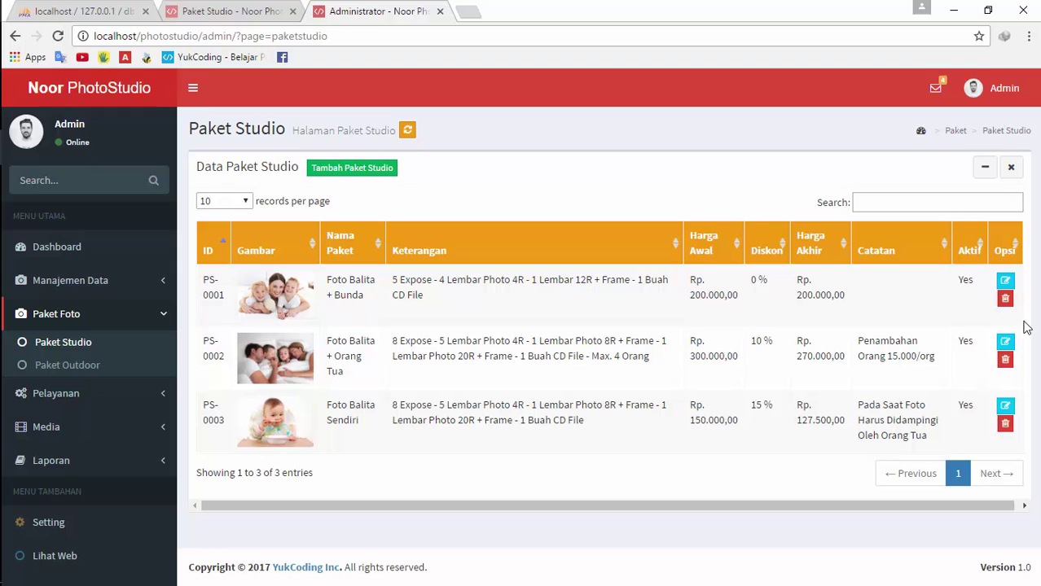
Open PS-0001's edit form and compare it against the public package list
left_click(1006, 281)
scroll(828, 337, "down", 4)
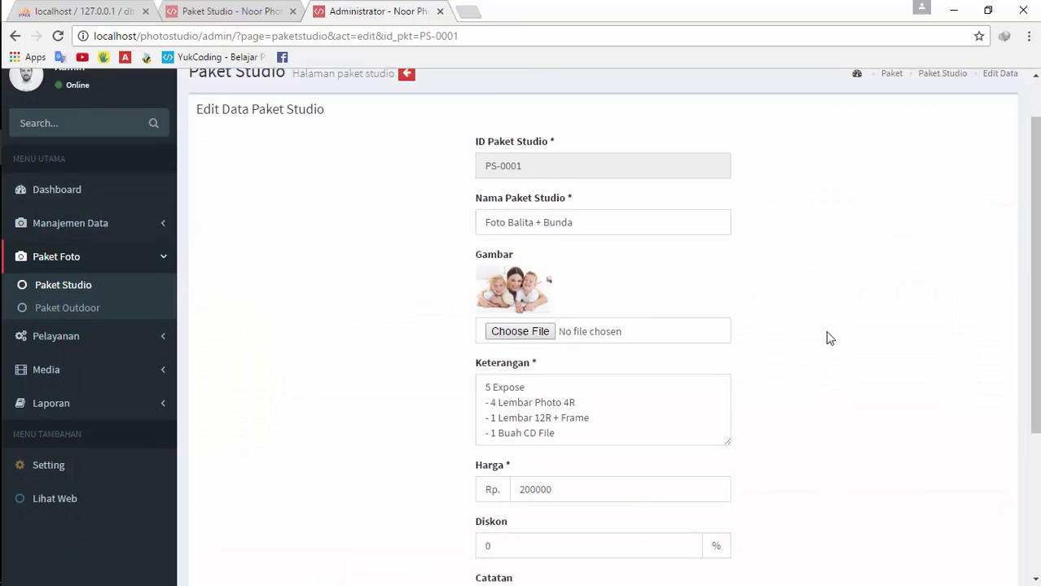
scroll(566, 282, "up", 4)
scroll(681, 389, "down", 3)
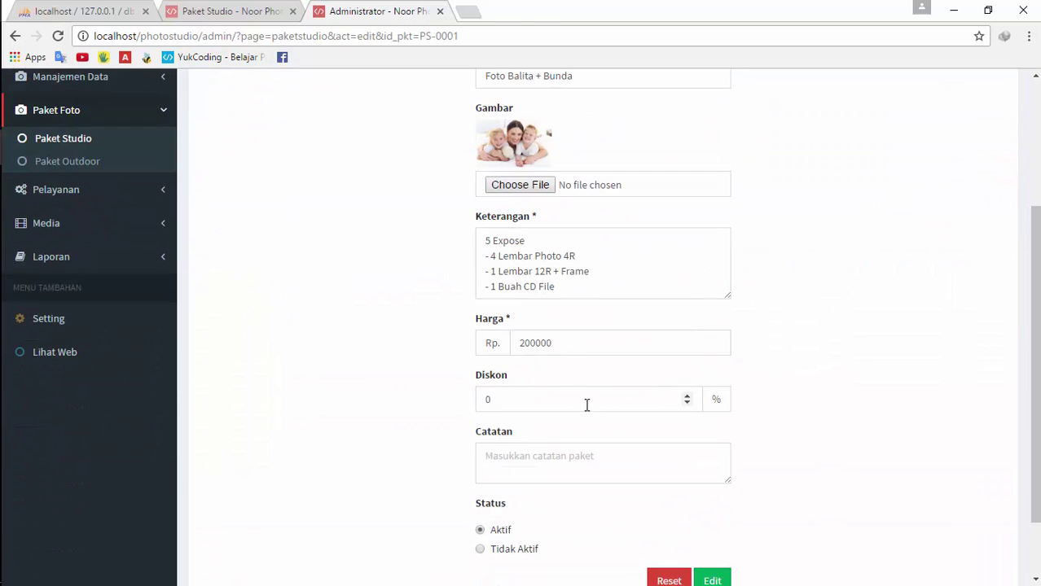
scroll(548, 404, "down", 2)
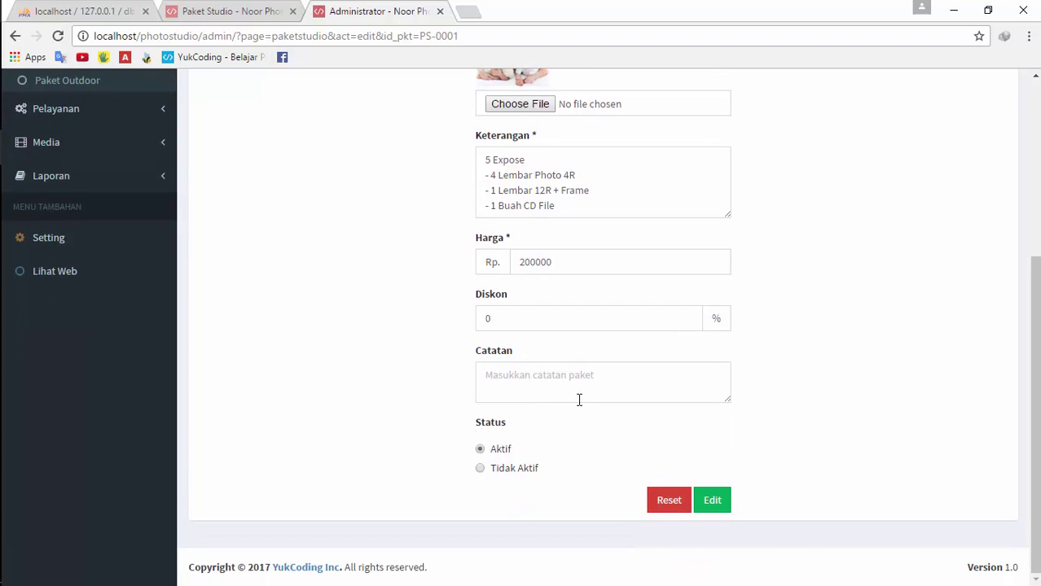
left_click(237, 11)
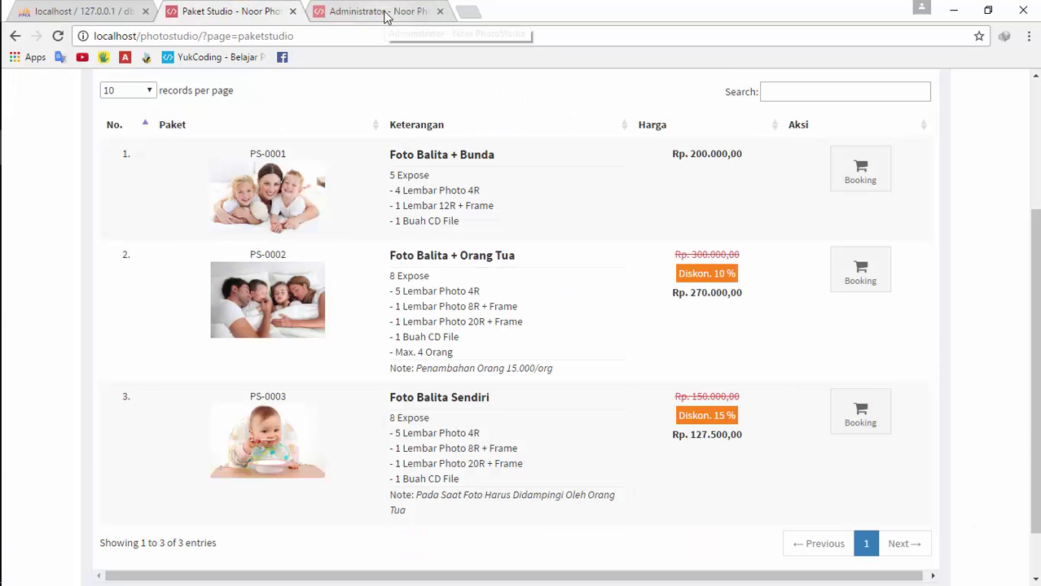
left_click_drag(499, 369, 531, 369)
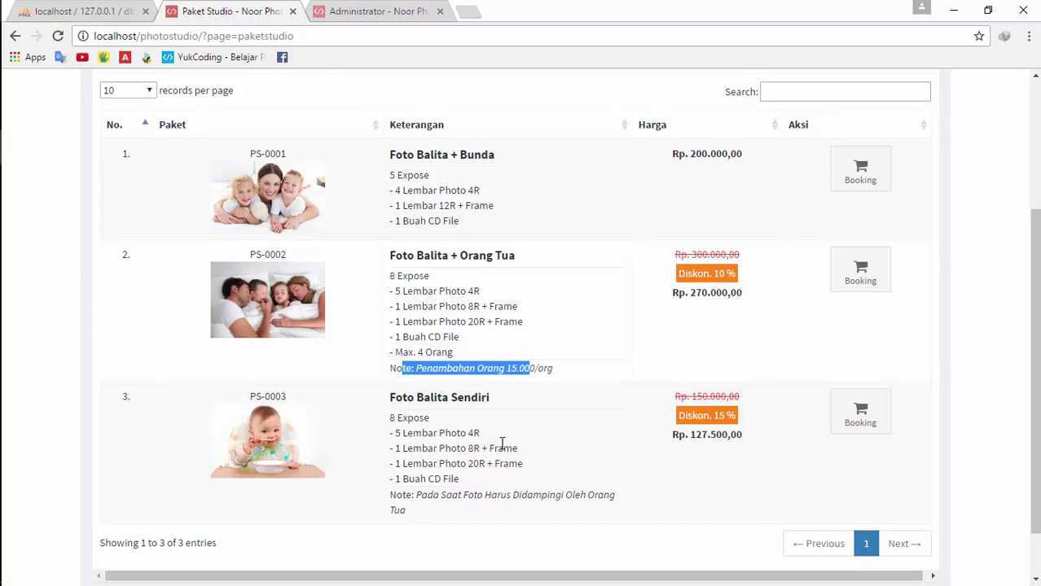
left_click(334, 8)
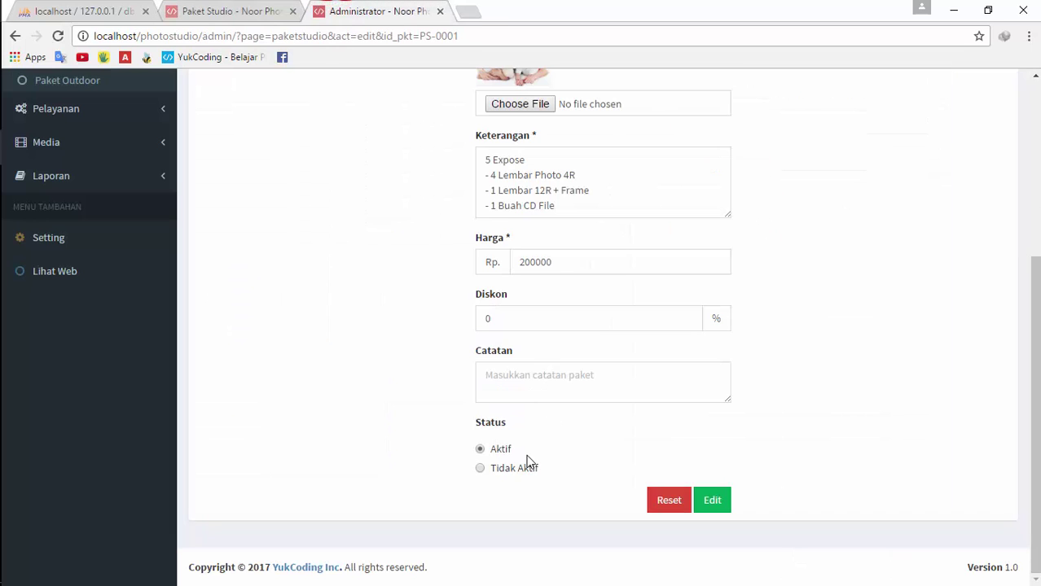
scroll(544, 339, "up", 4)
scroll(550, 314, "down", 2)
scroll(552, 302, "up", 2)
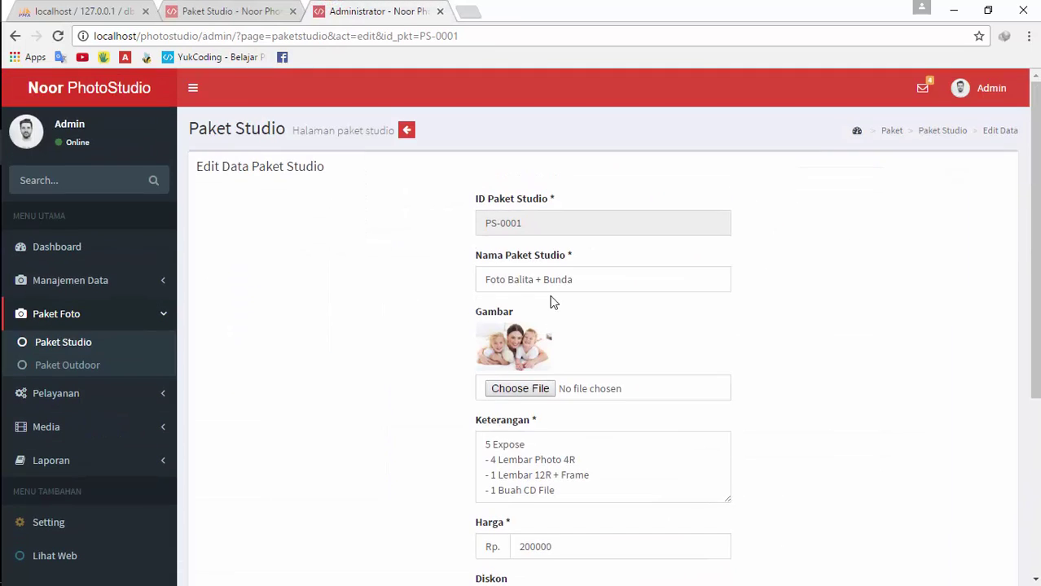
scroll(607, 314, "down", 4)
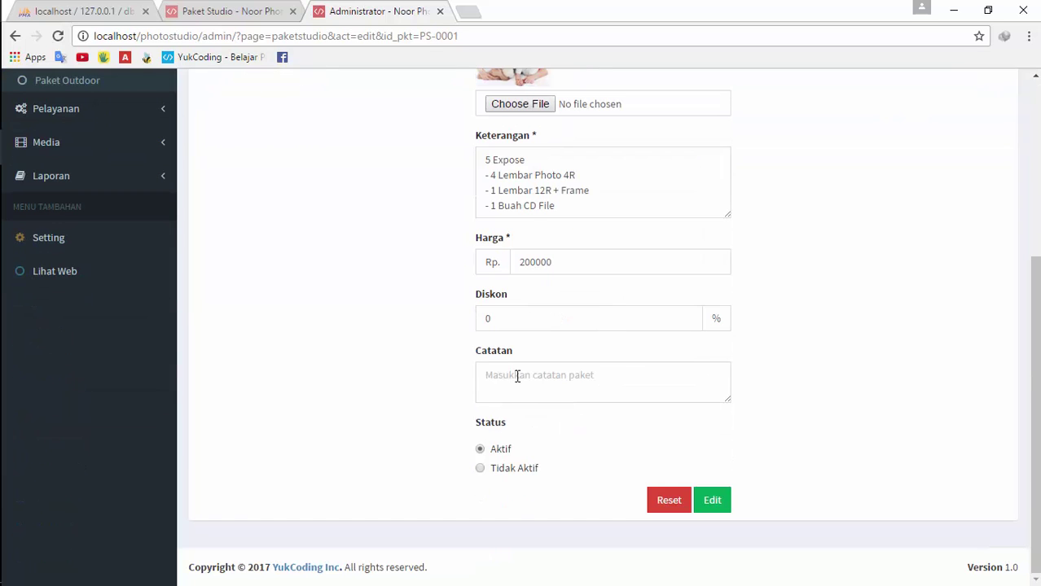
Set PS-0001 to Tidak Aktif, save, and reload the public list to confirm it's hidden
left_click(495, 471)
left_click(710, 502)
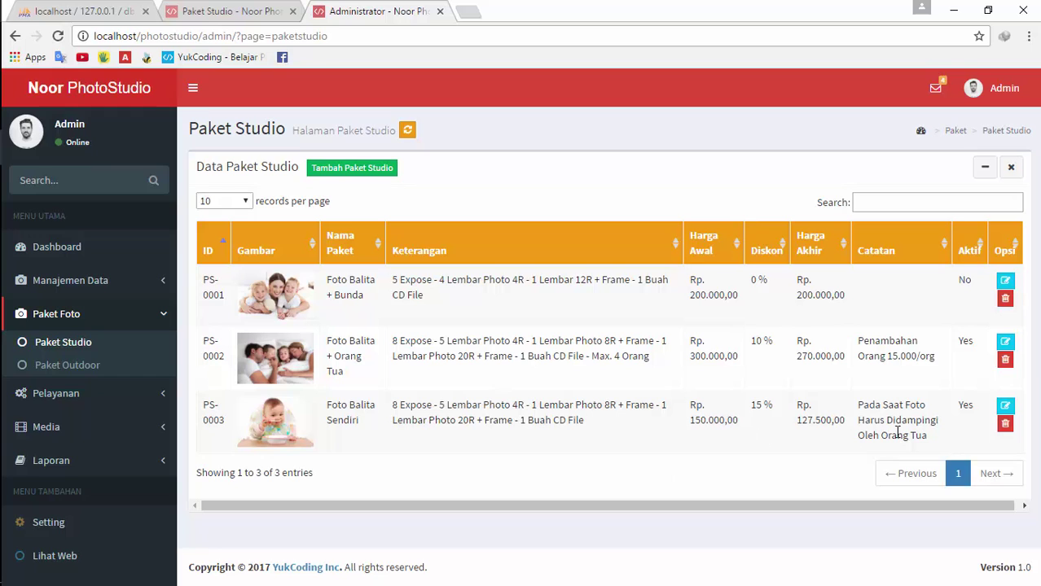
left_click(236, 12)
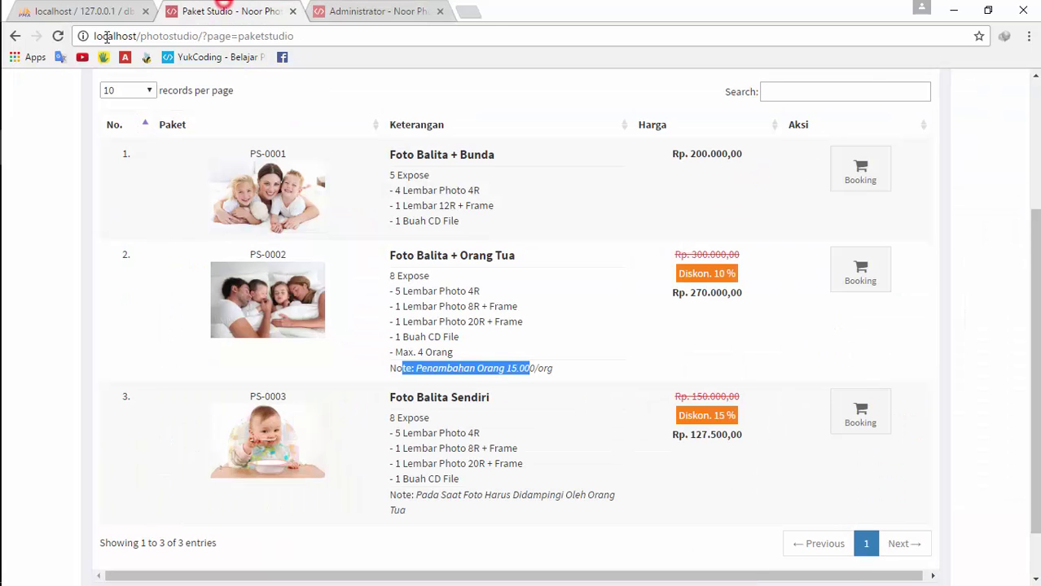
left_click(57, 36)
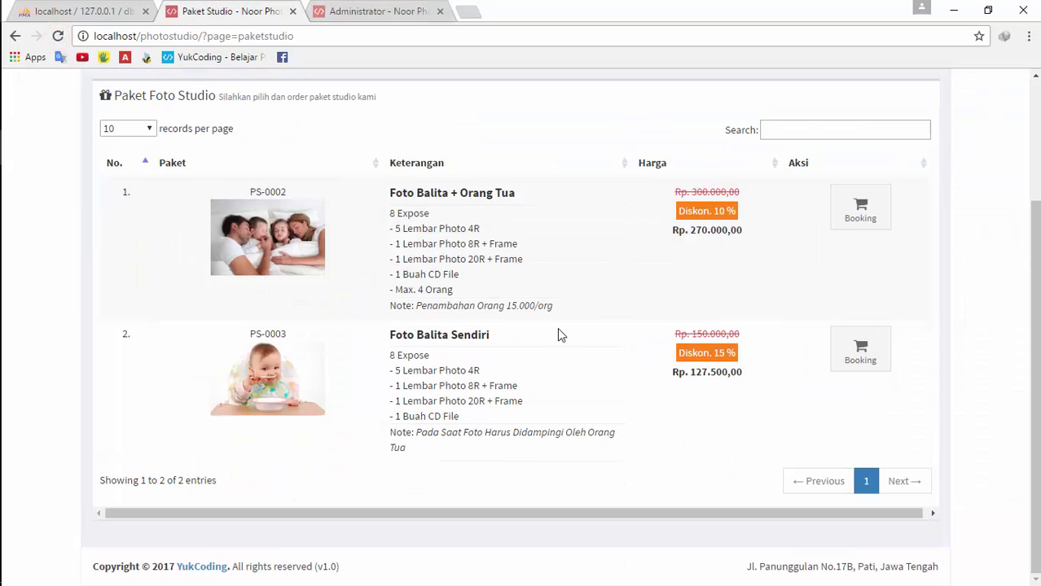
left_click(330, 10)
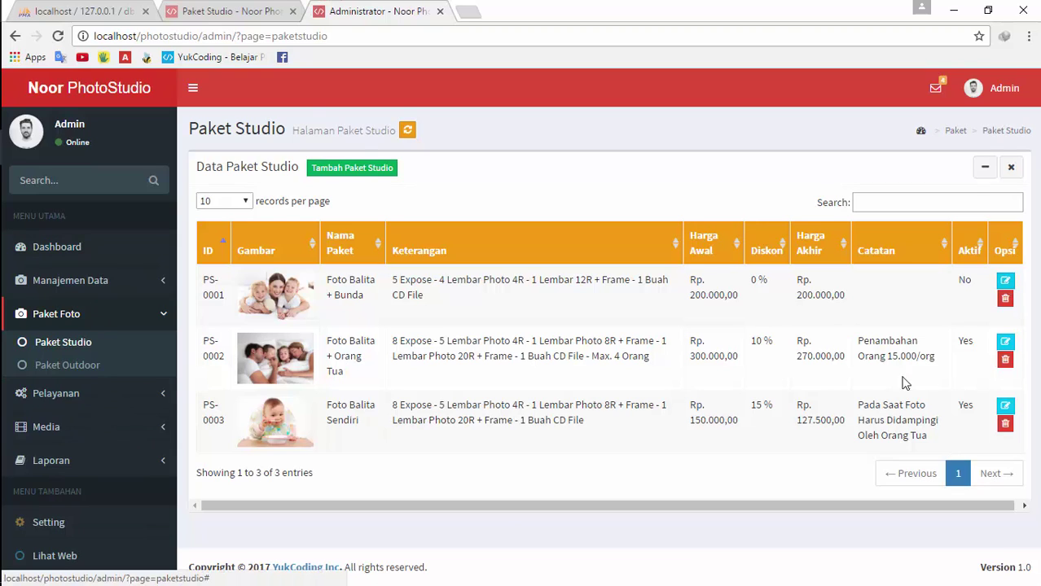
Set PS-0001 back to Aktif, save, and reload the public list showing all three packages
left_click(1005, 280)
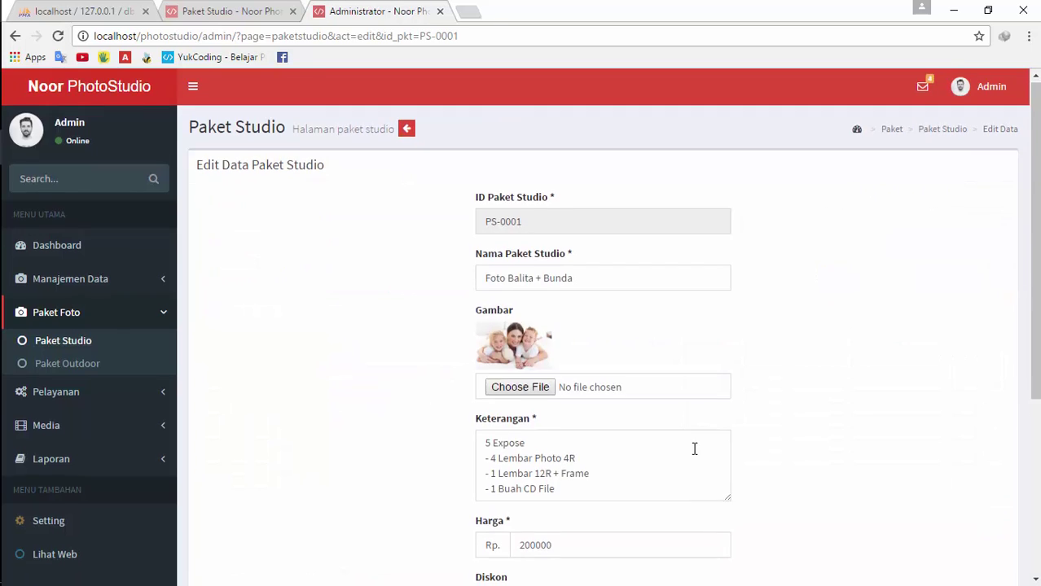
scroll(695, 449, "down", 4)
left_click(488, 450)
left_click(713, 502)
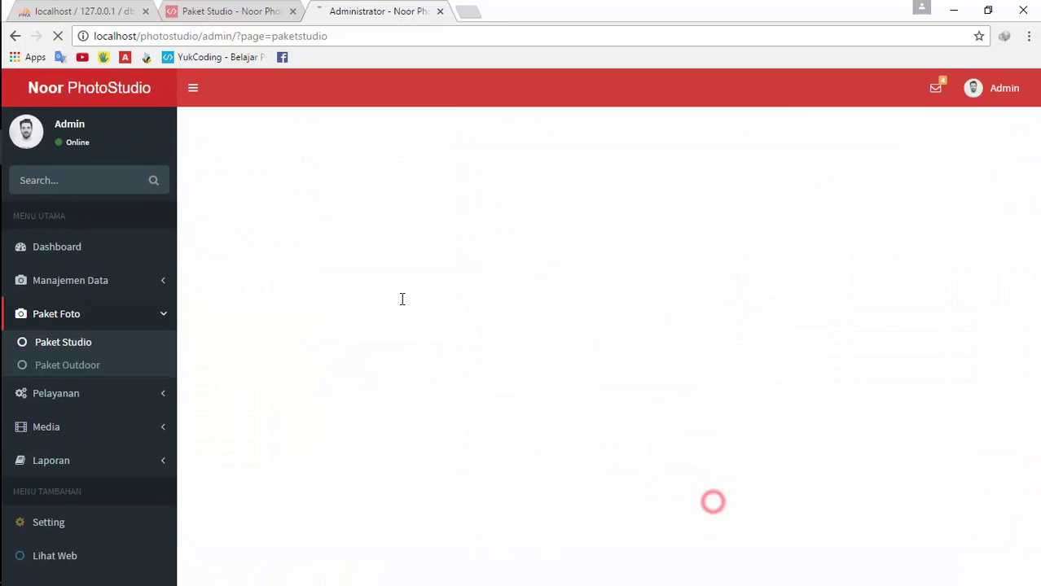
left_click(230, 11)
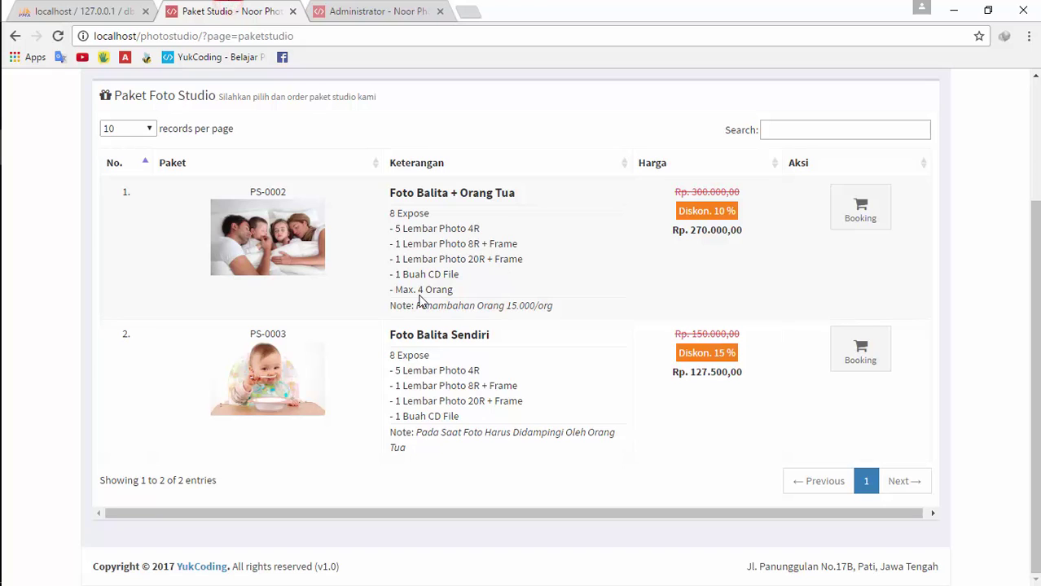
left_click(58, 35)
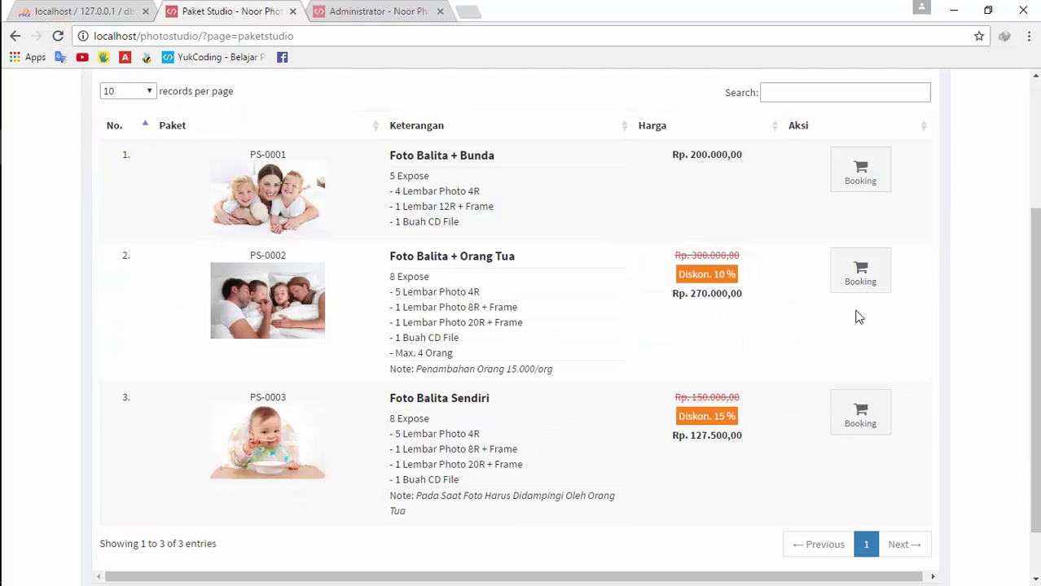
Start booking Foto Balita + Orang Tua and set the photo date to 10 March 2017
left_click(861, 274)
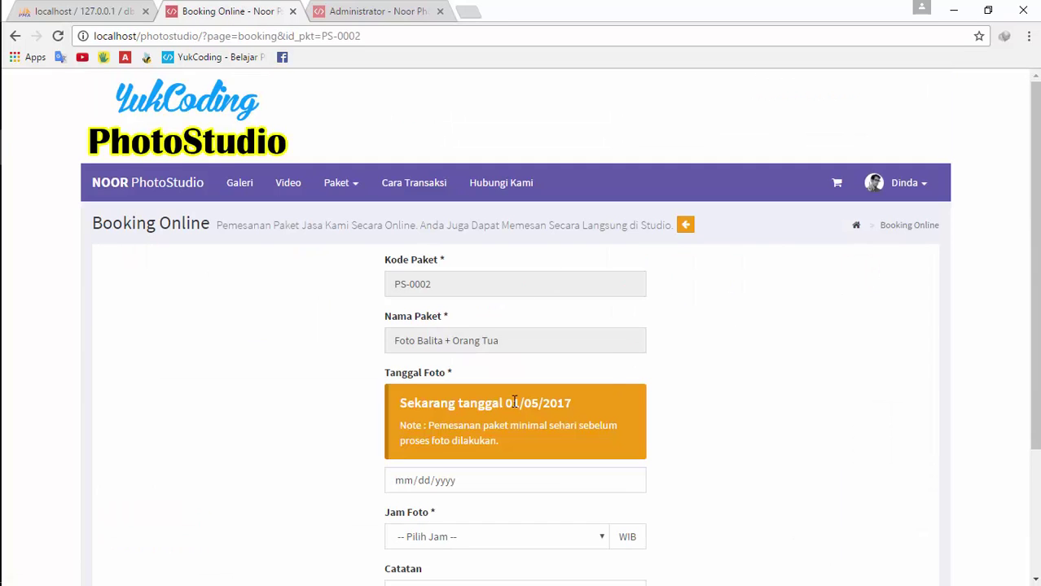
scroll(534, 330, "down", 1)
scroll(534, 330, "down", 1)
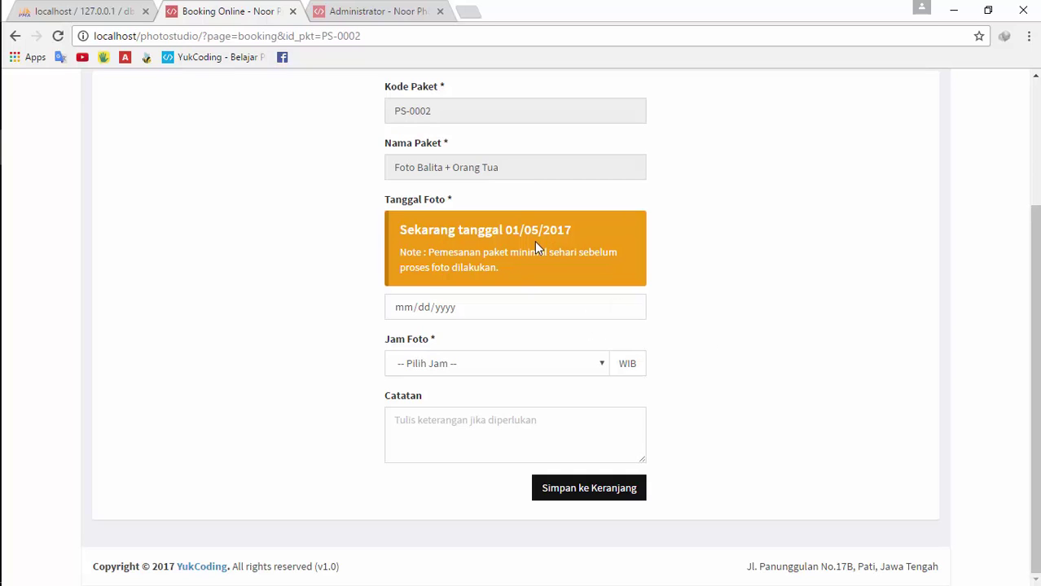
scroll(570, 301, "up", 1)
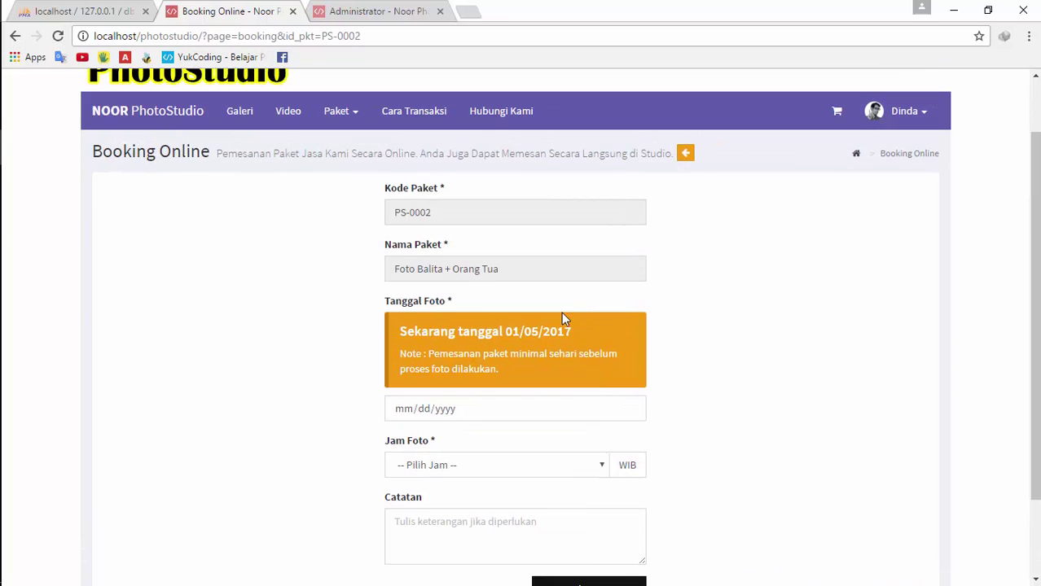
left_click(482, 276)
left_click(487, 217)
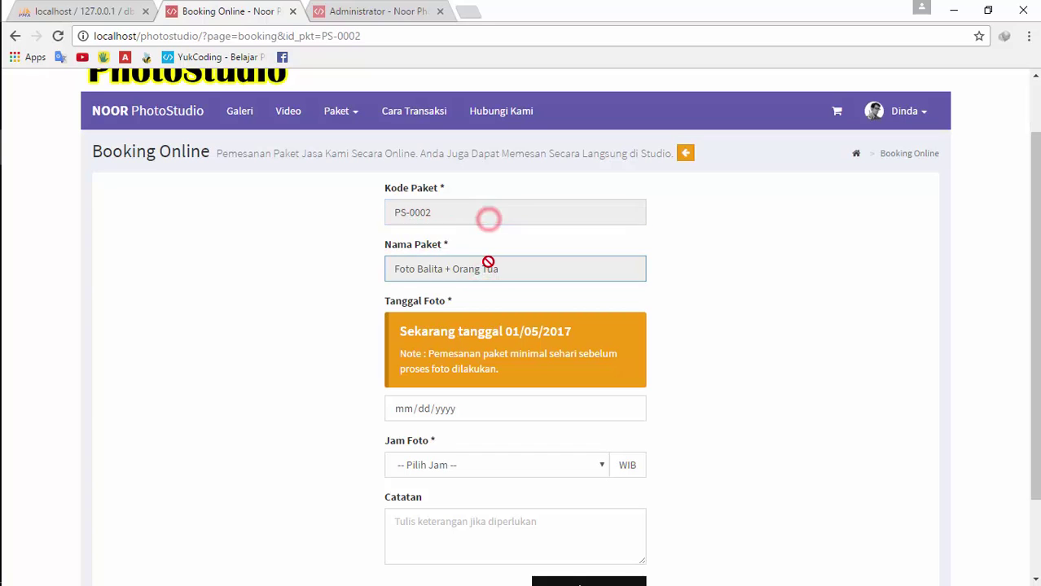
left_click(488, 261)
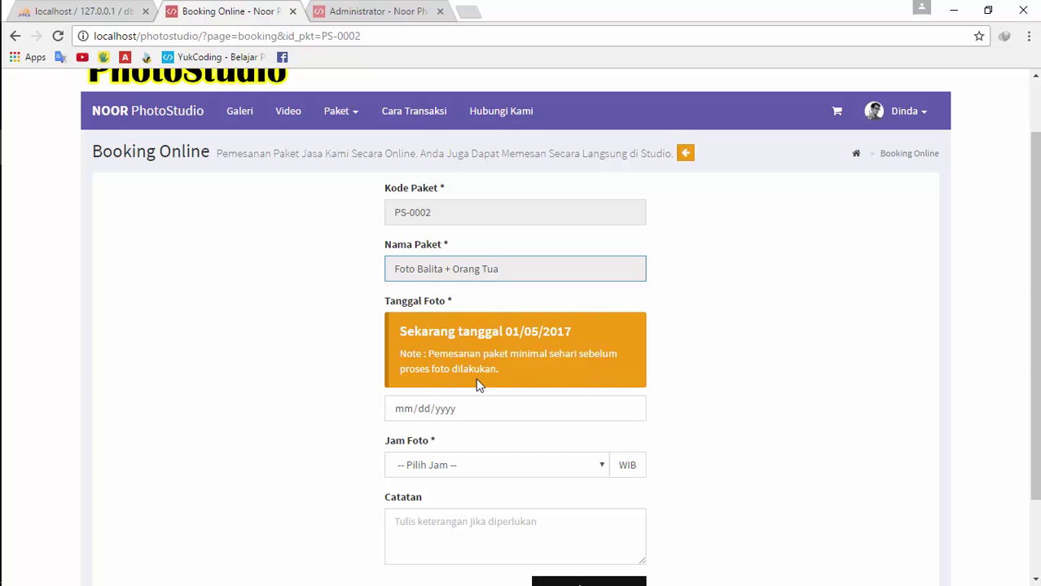
left_click(628, 409)
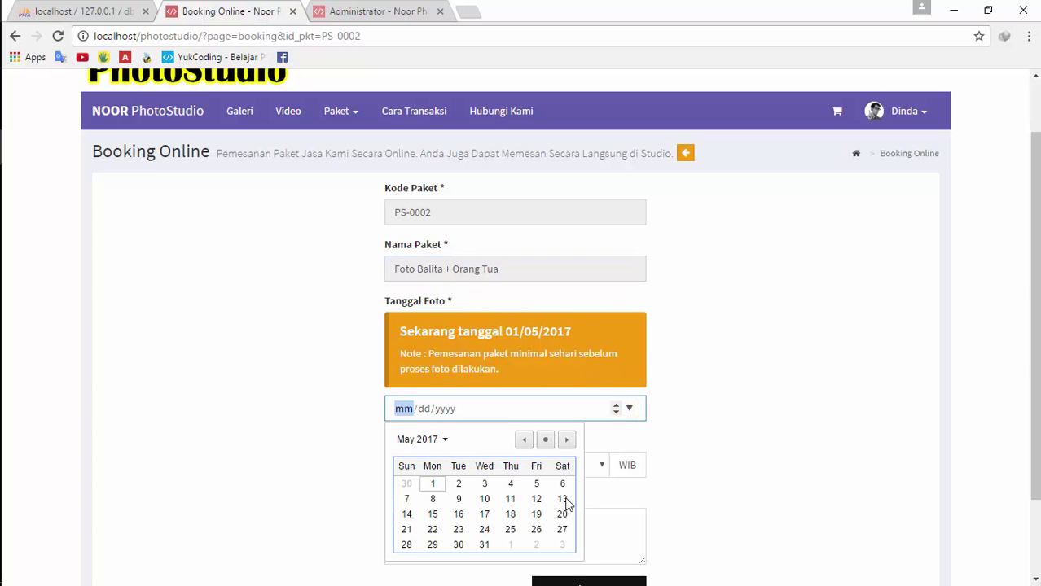
left_click(524, 441)
left_click(524, 441)
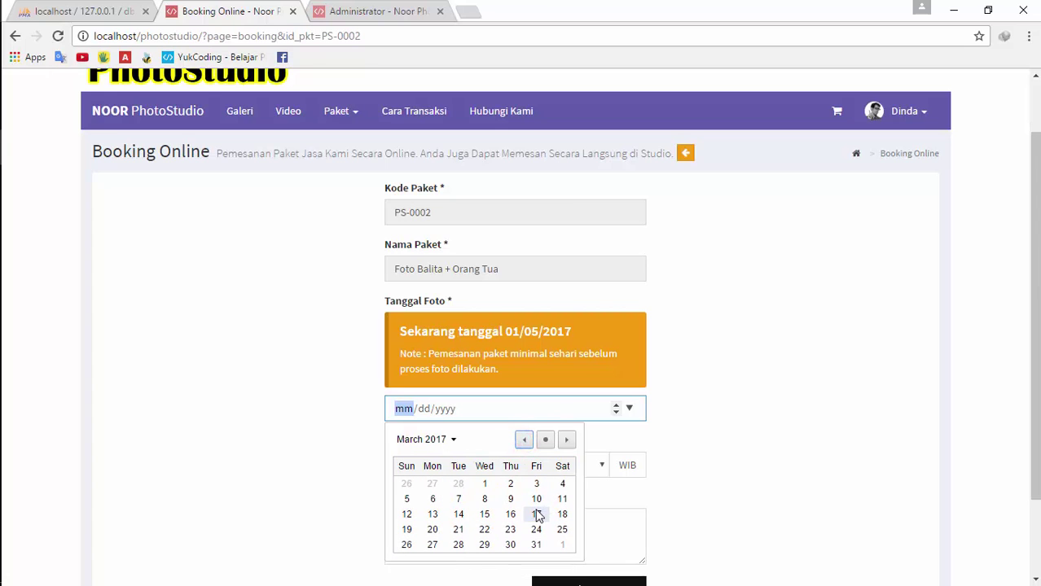
left_click(536, 498)
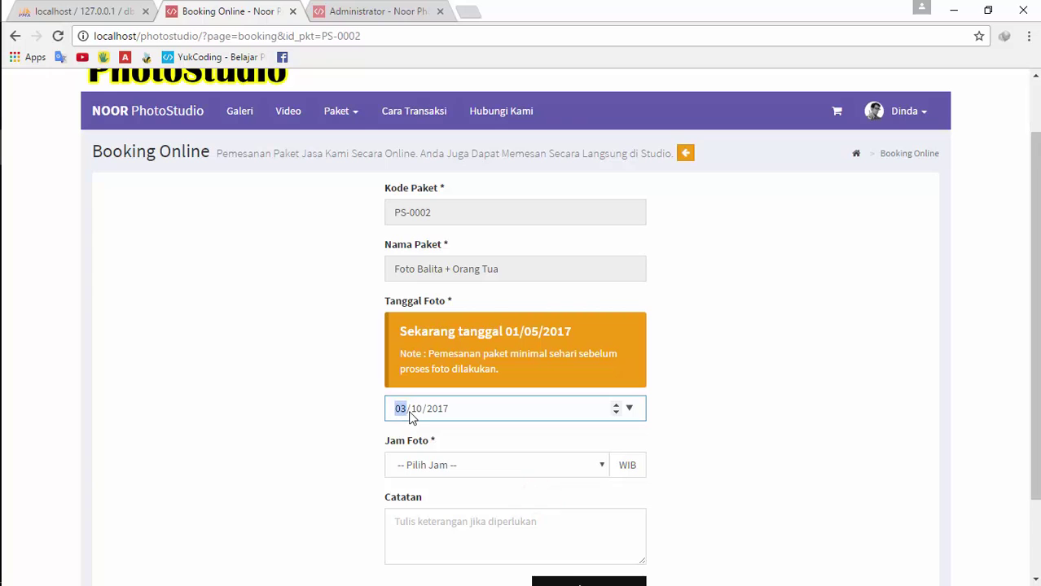
Choose 13.00 as photo time, then clear it and try saving without a time
scroll(666, 412, "down", 2)
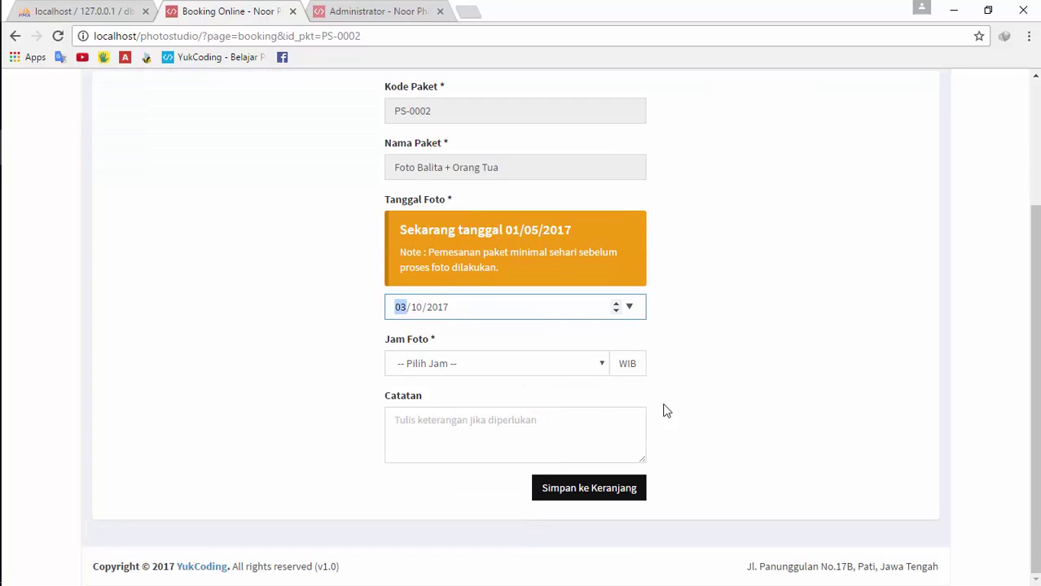
left_click(534, 364)
left_click(493, 228)
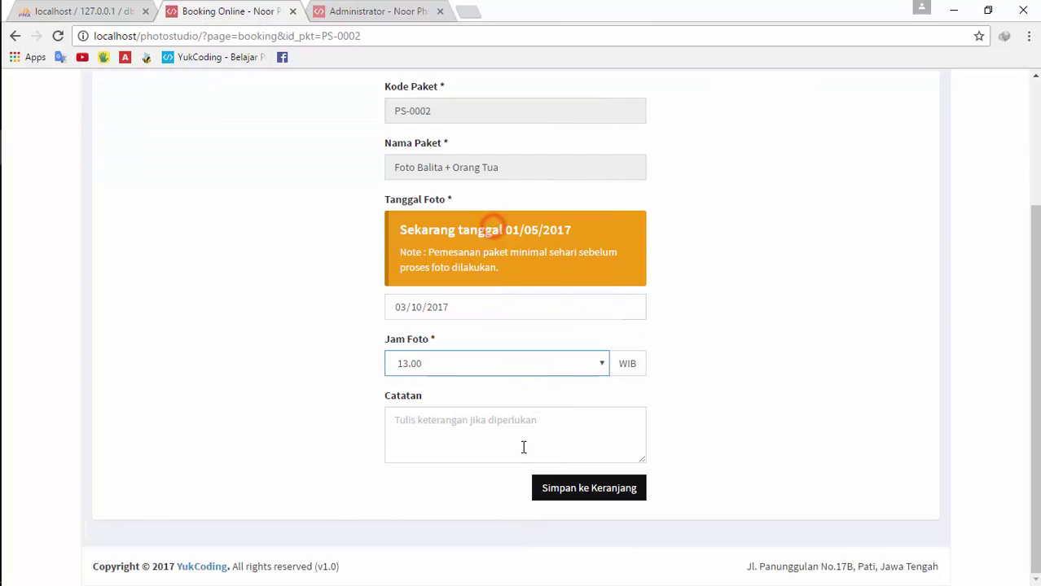
left_click(470, 418)
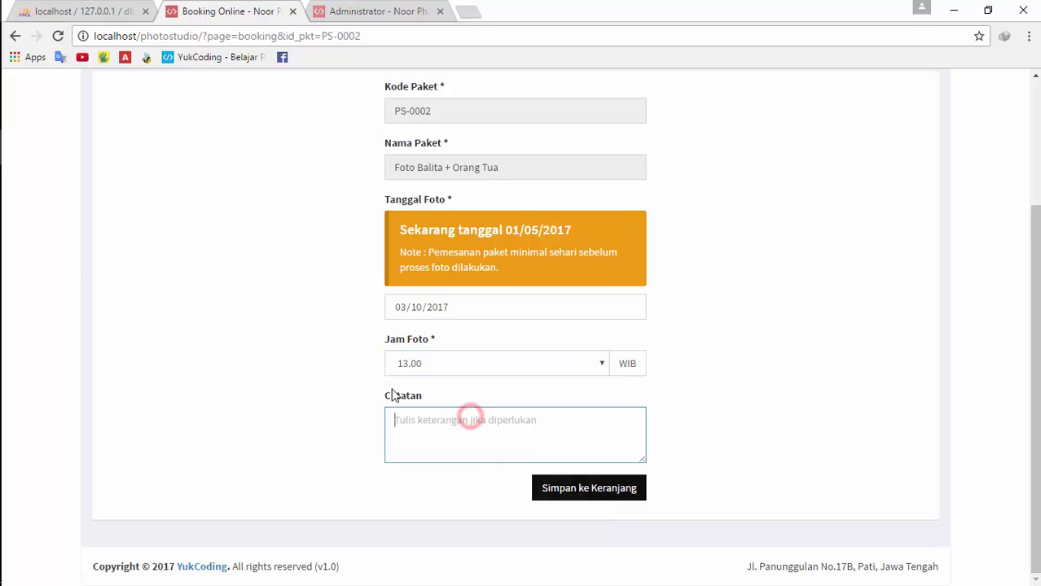
scroll(442, 167, "up", 1)
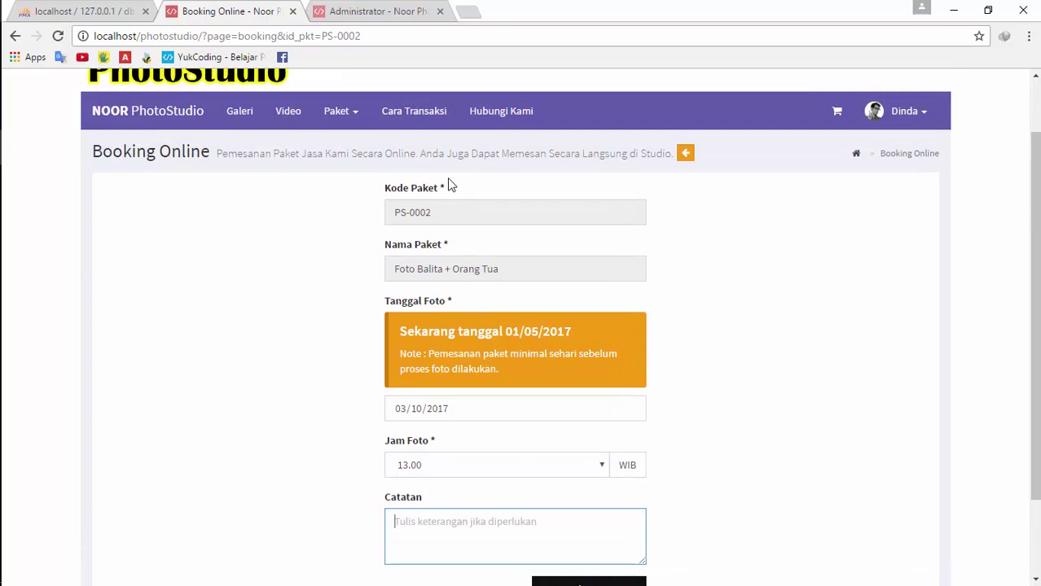
scroll(515, 452, "down", 1)
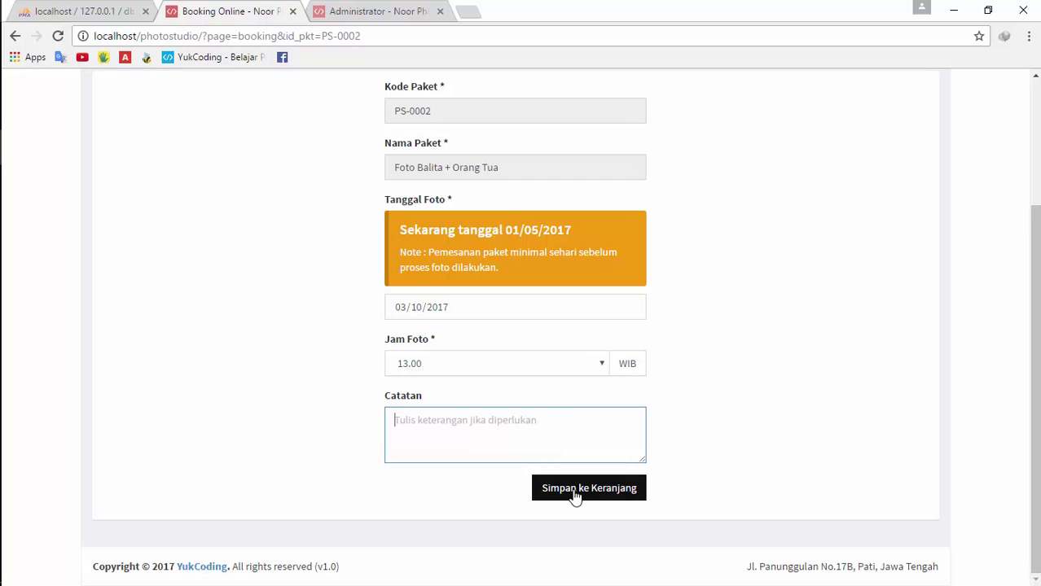
left_click(545, 365)
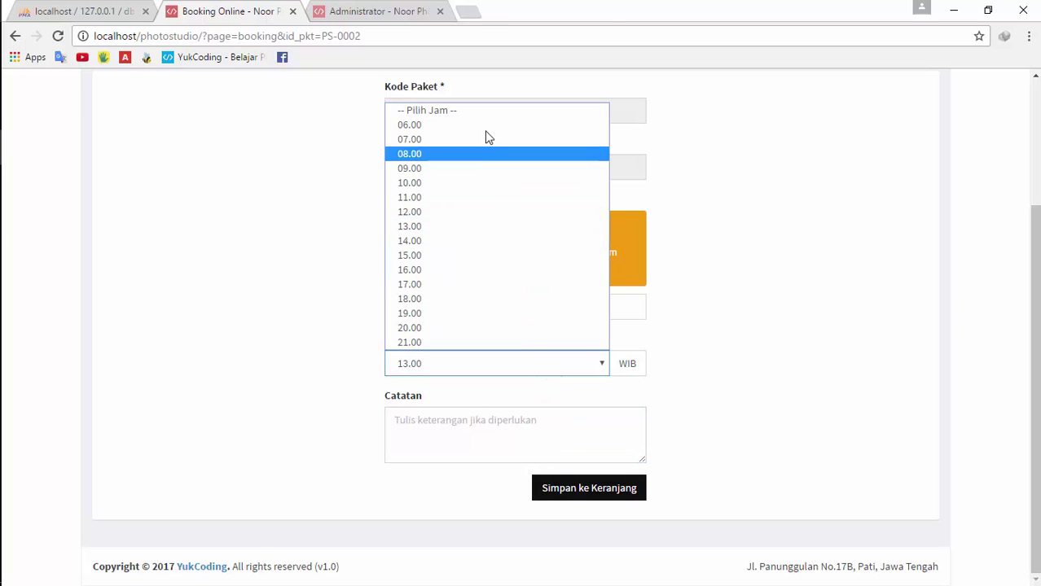
left_click(474, 109)
left_click(592, 492)
left_click(592, 493)
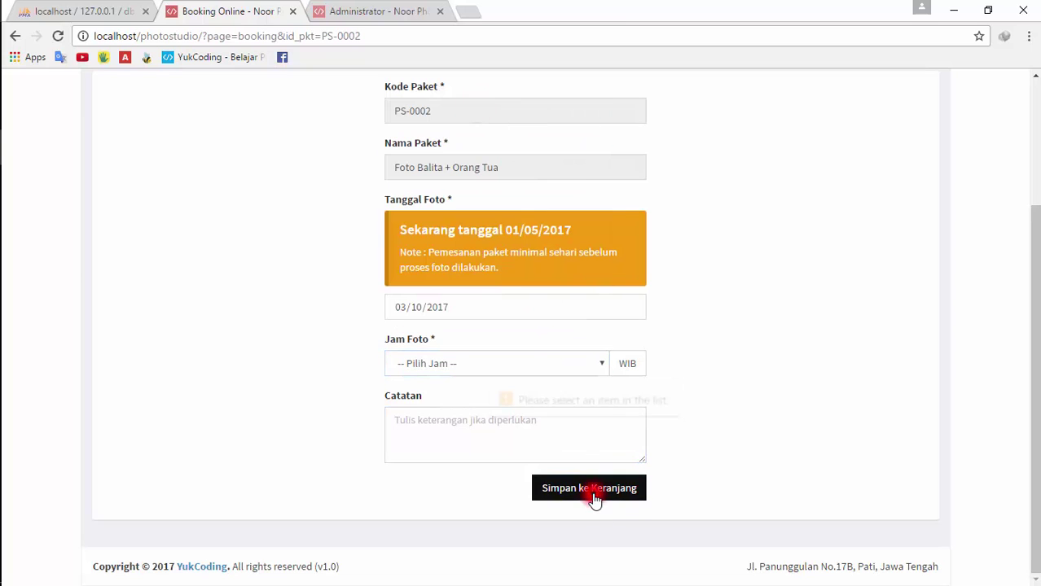
Set the photo time to 11.00, save, and dismiss the past-month date warning
left_click(506, 361)
left_click(481, 241)
left_click(483, 361)
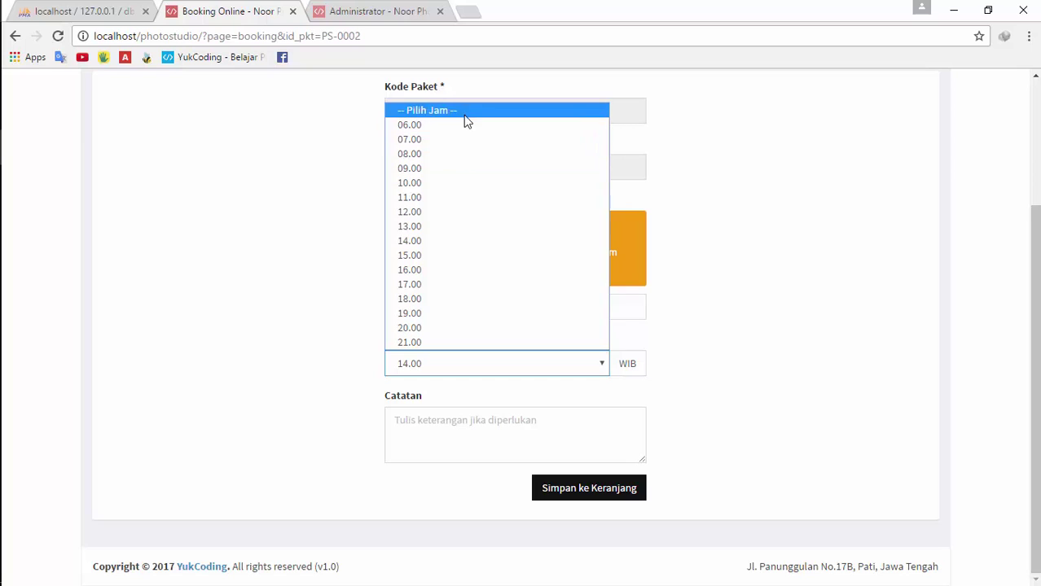
left_click(506, 203)
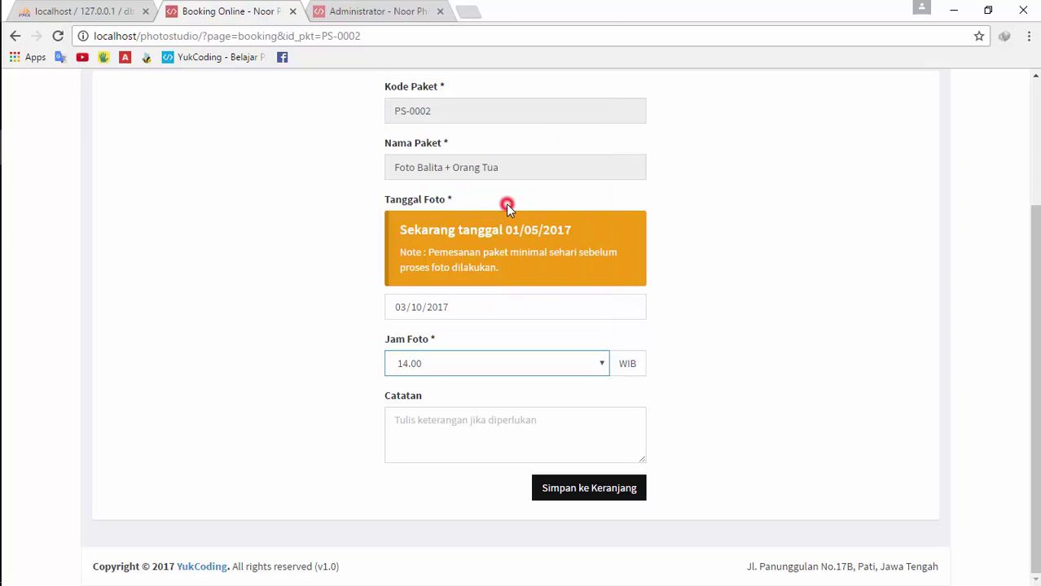
left_click(591, 499)
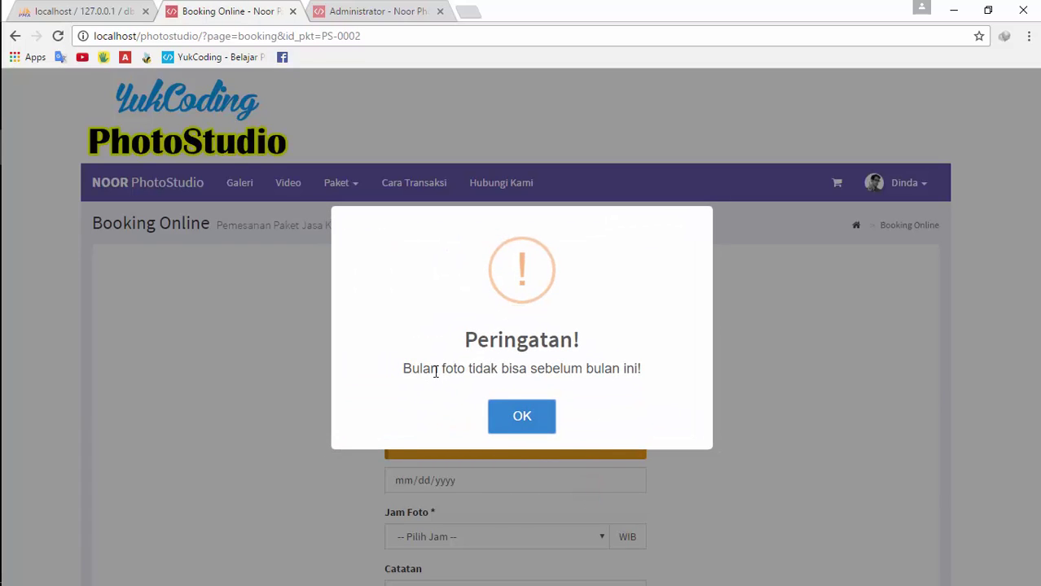
left_click(526, 422)
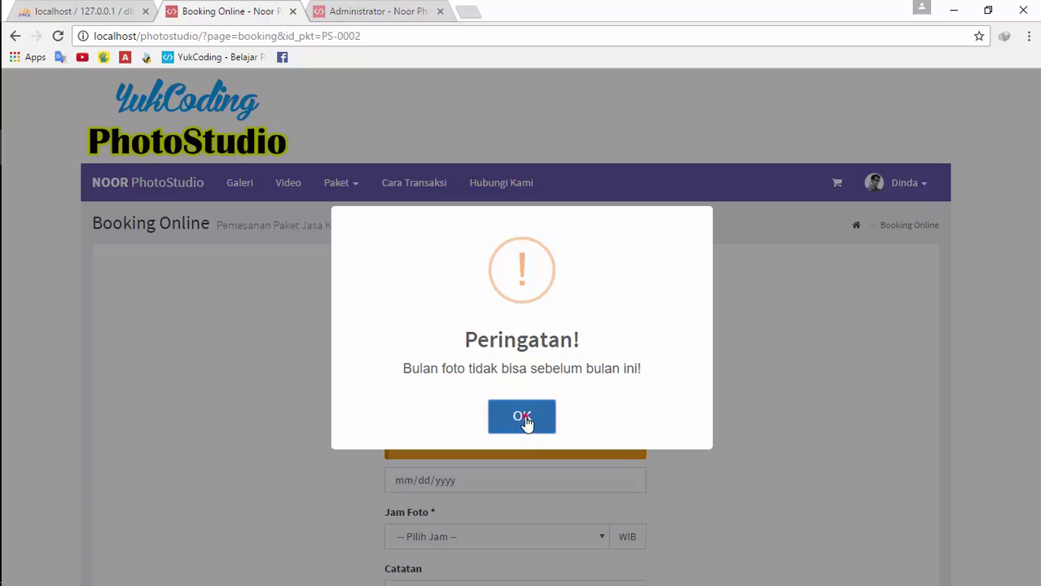
Change the photo date to 4 February 2014
left_click(629, 482)
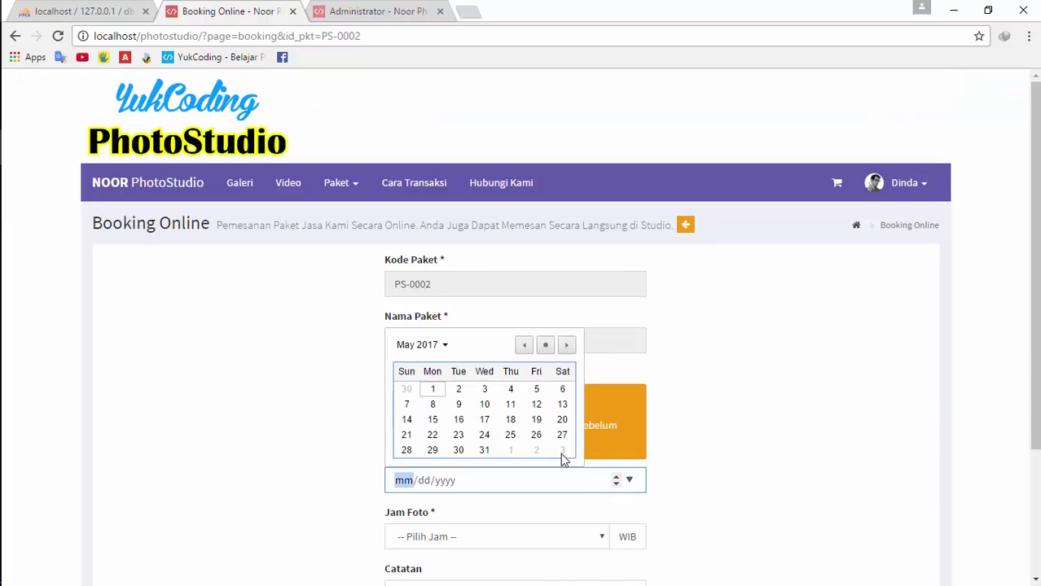
left_click(445, 345)
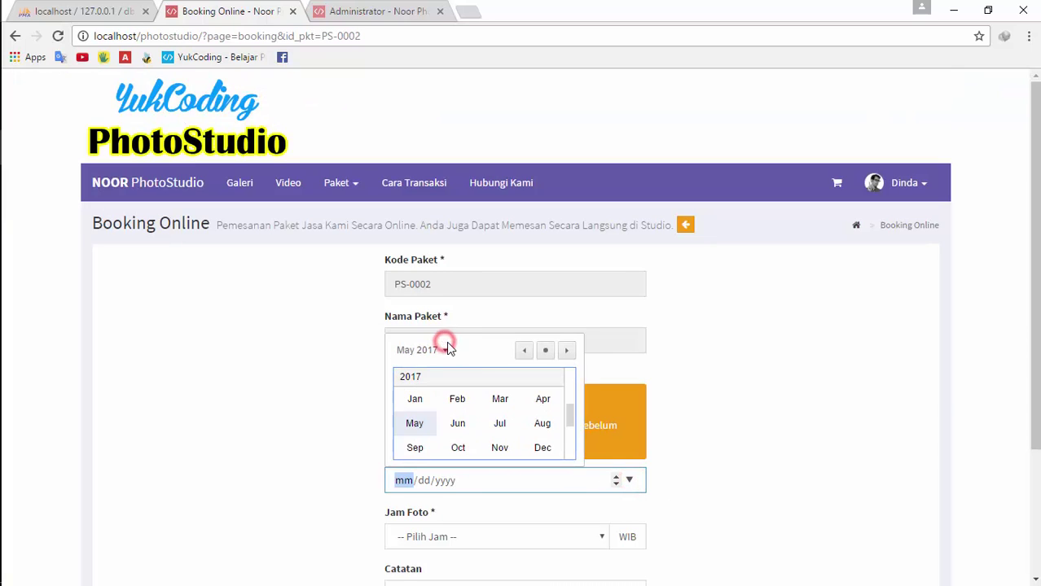
left_click_drag(574, 418, 574, 404)
scroll(500, 414, "up", 2)
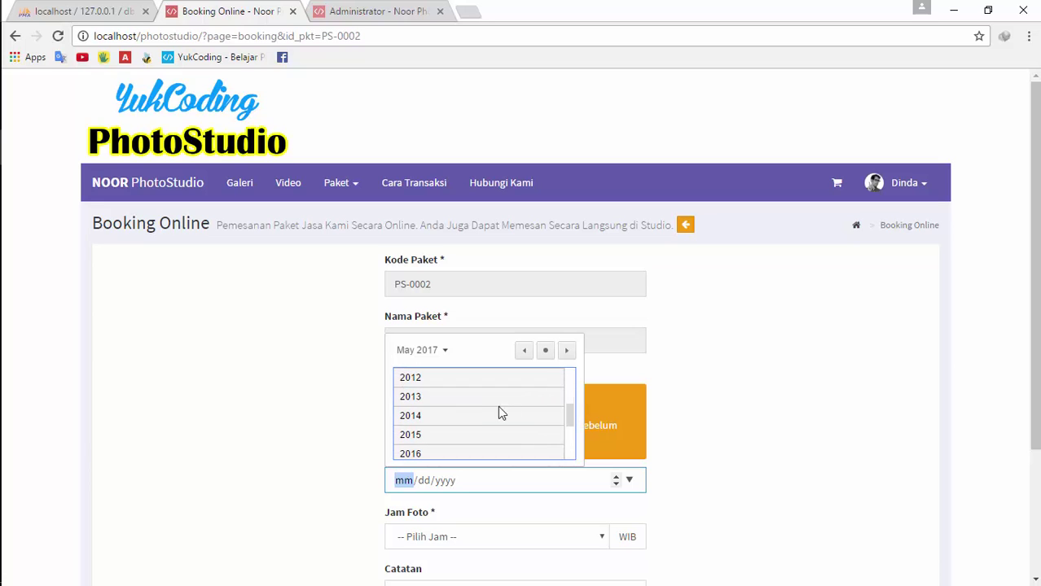
left_click(488, 412)
left_click(458, 399)
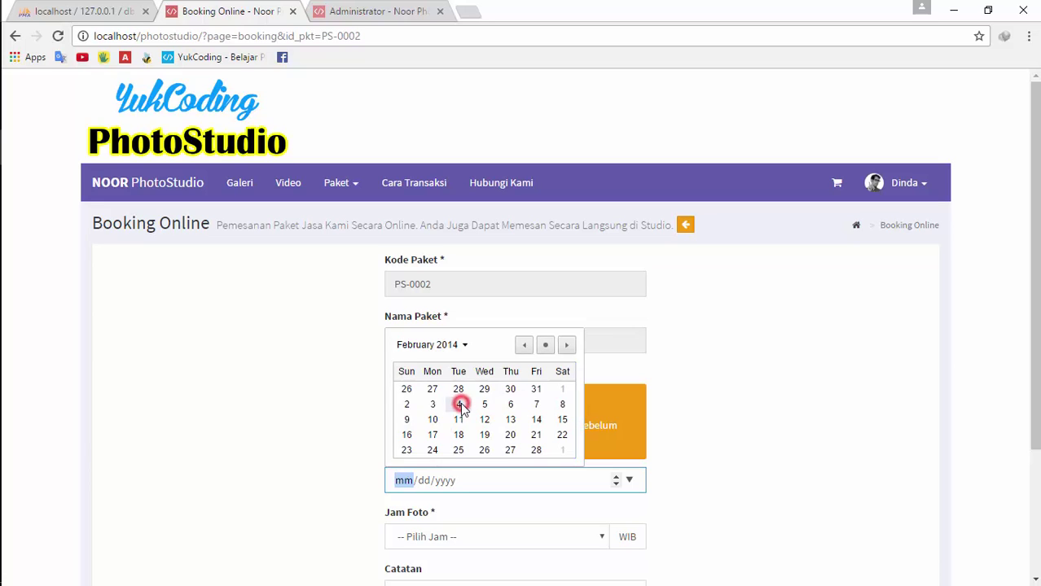
left_click(460, 402)
Choose 16.00, save to the cart, and dismiss the past-year Peringatan warning
scroll(538, 522, "down", 3)
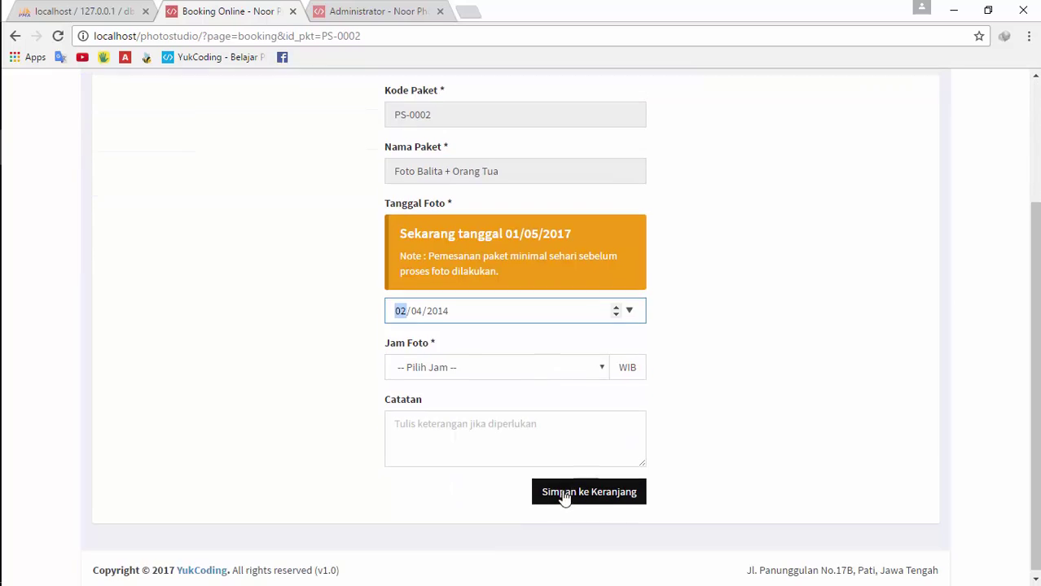
left_click(563, 491)
left_click(576, 368)
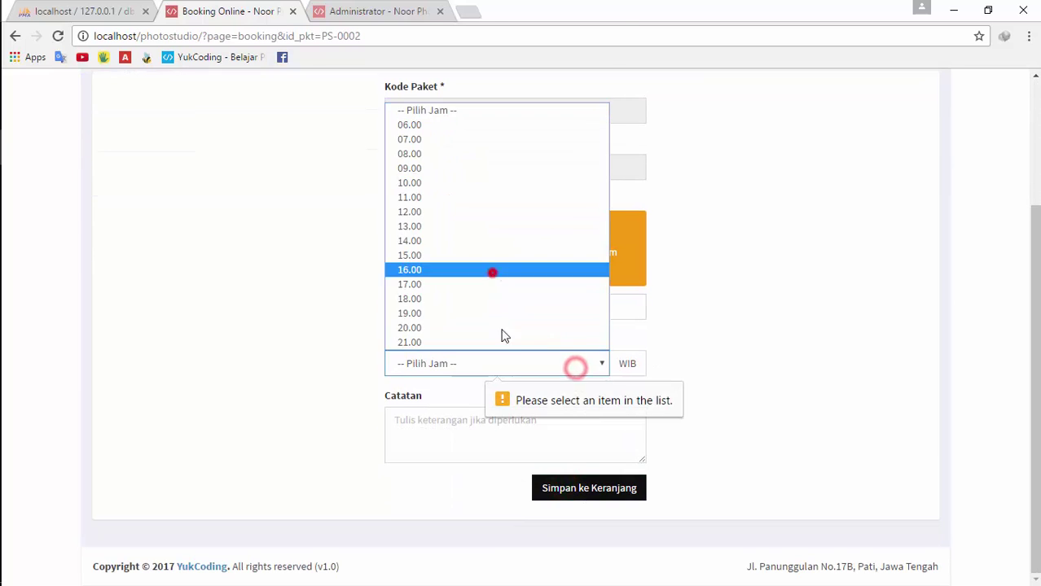
left_click(492, 272)
left_click(570, 487)
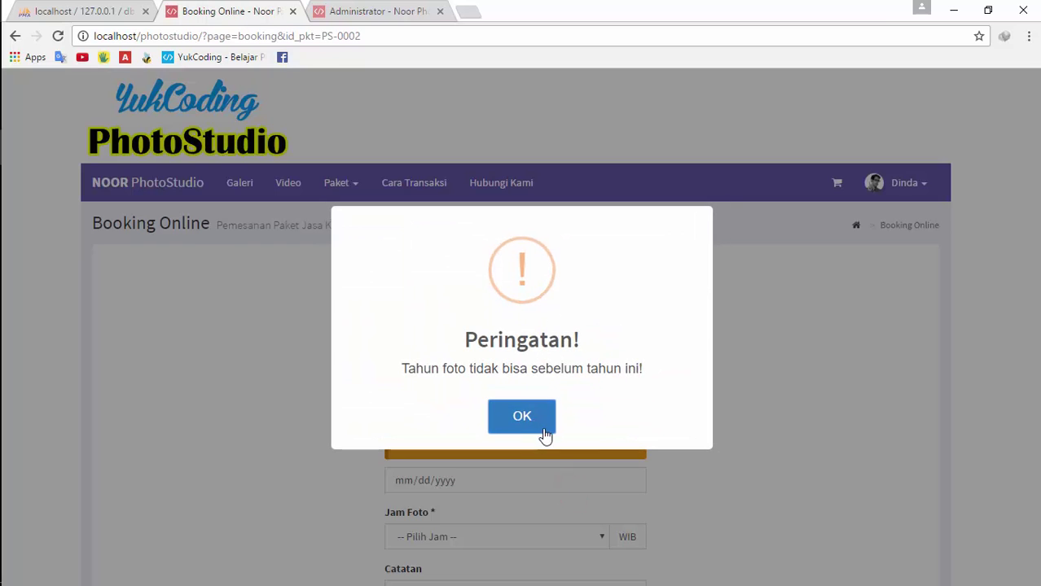
left_click(519, 417)
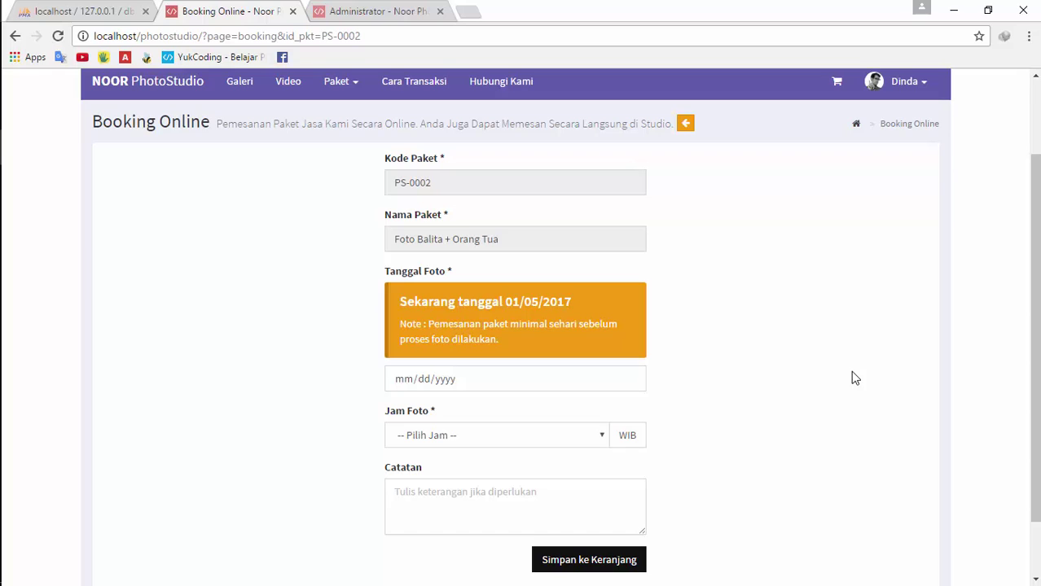
Set the Foto Balita + Orang Tua booking to photo time 11.00 and photo date 2 May 2017 (05/02/2017)
left_click(627, 378)
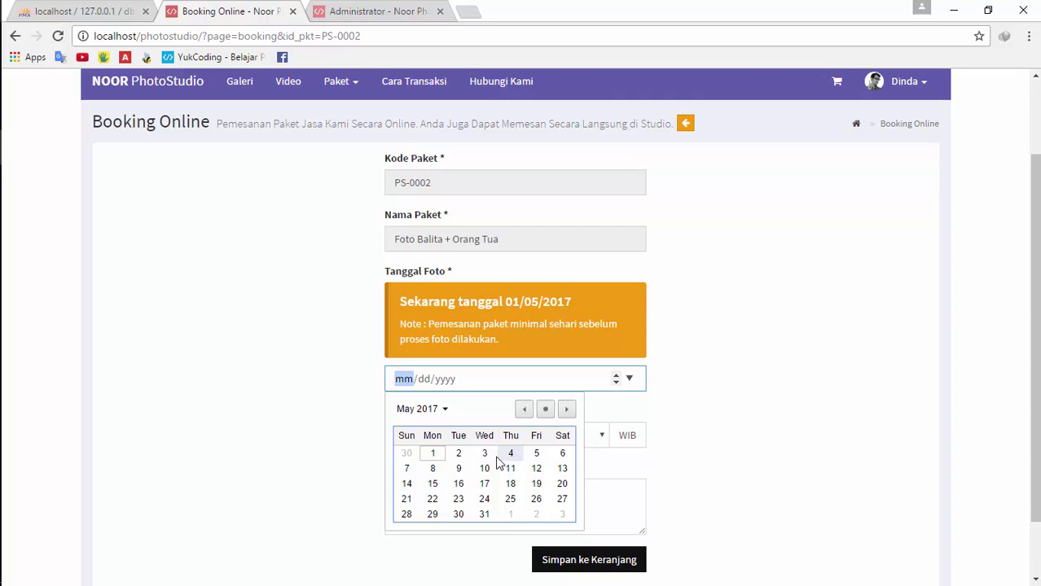
left_click(483, 453)
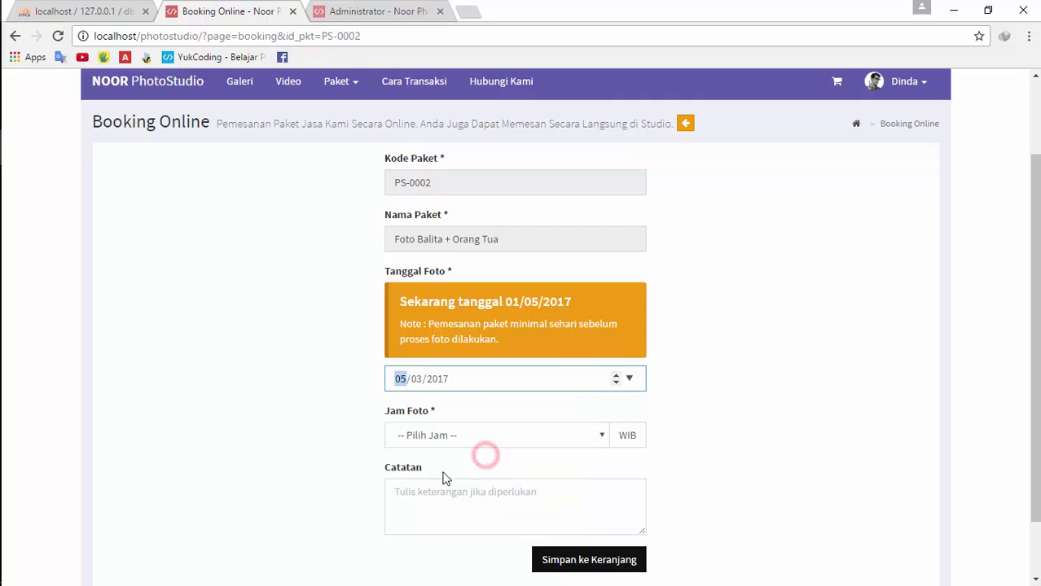
left_click(467, 435)
left_click(460, 281)
left_click(629, 378)
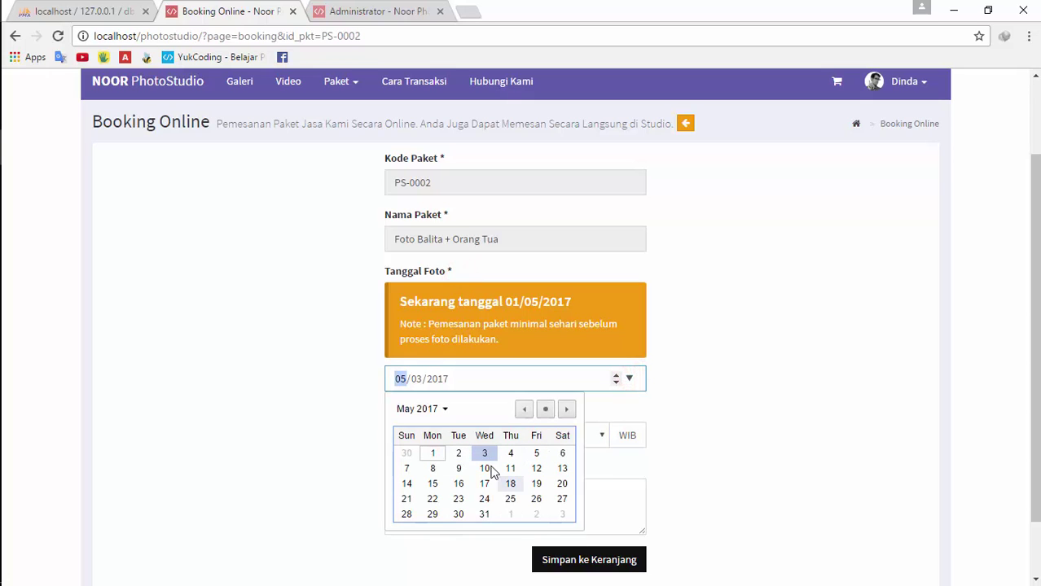
left_click(458, 454)
scroll(757, 380, "down", 1)
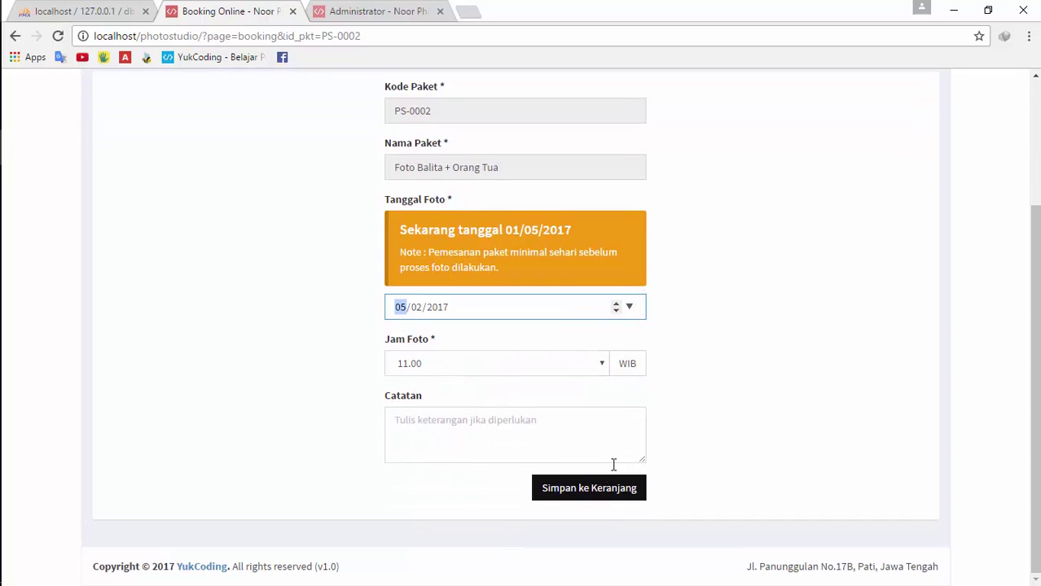
left_click(531, 449)
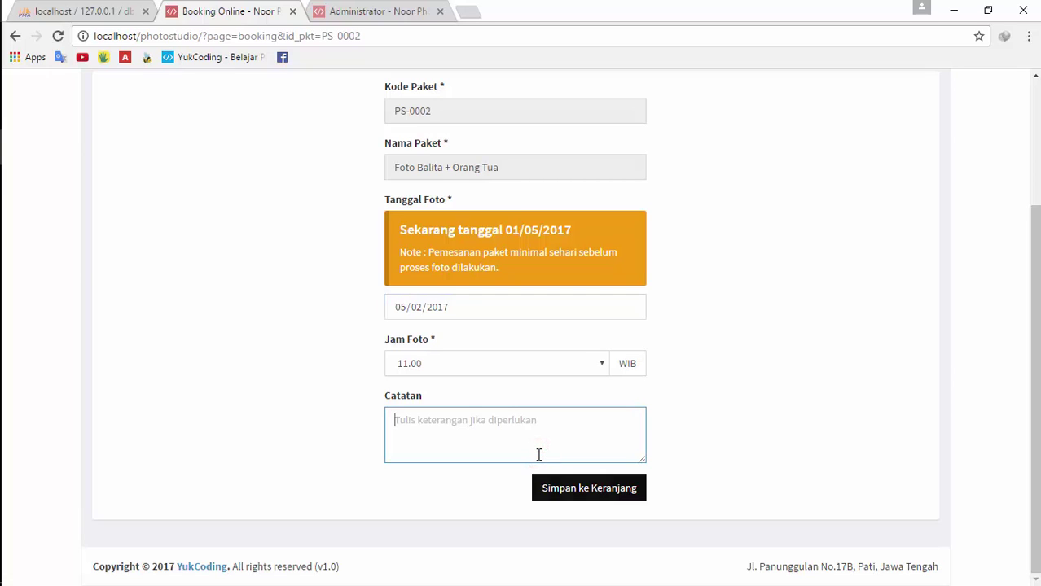
scroll(760, 406, "up", 1)
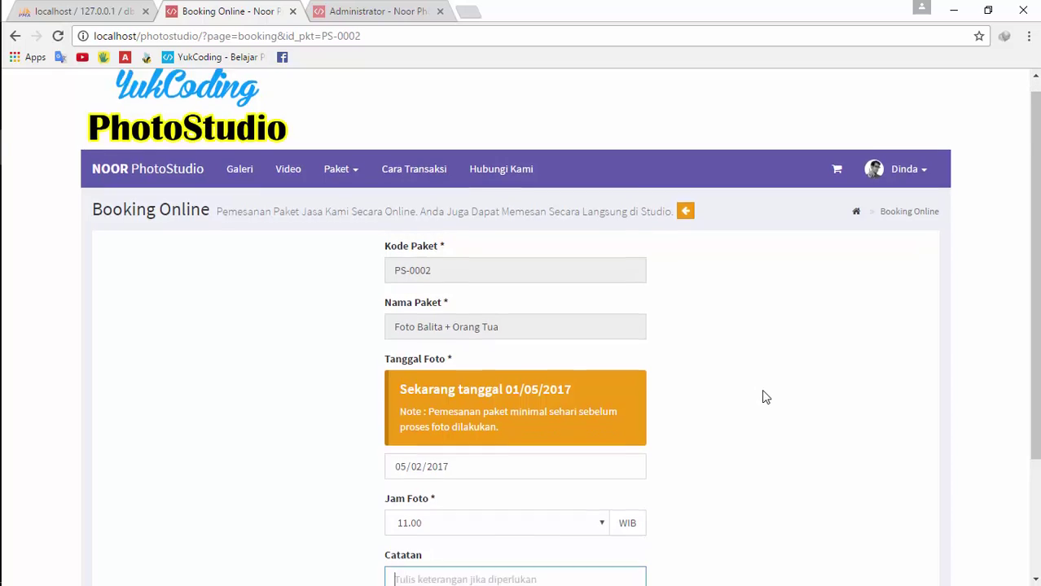
scroll(731, 414, "down", 1)
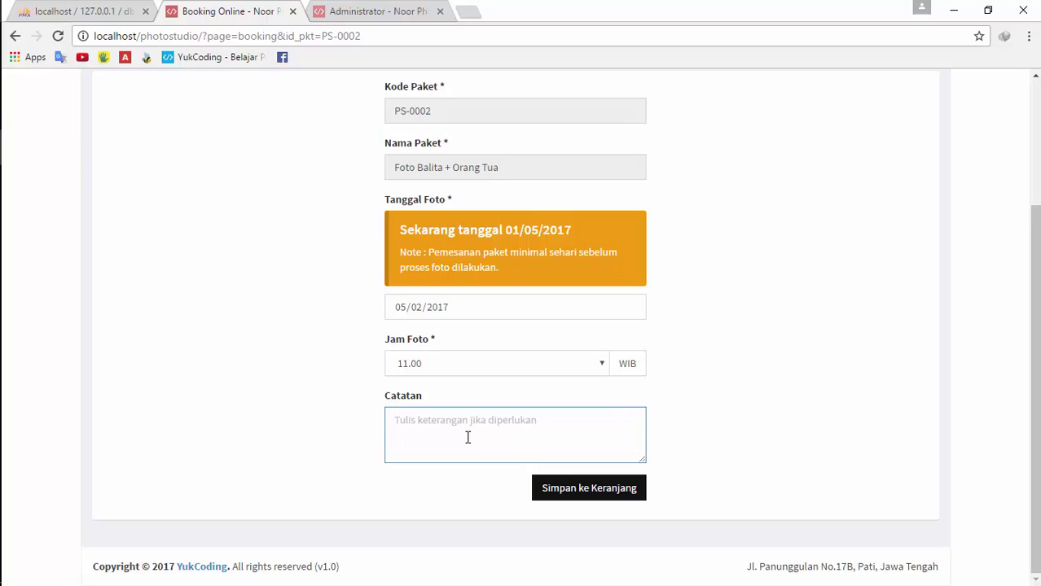
Save the 02/05/2017, 11.00 WIB booking to the cart, browse Galeri, Video and home, then return to the cart
left_click(588, 491)
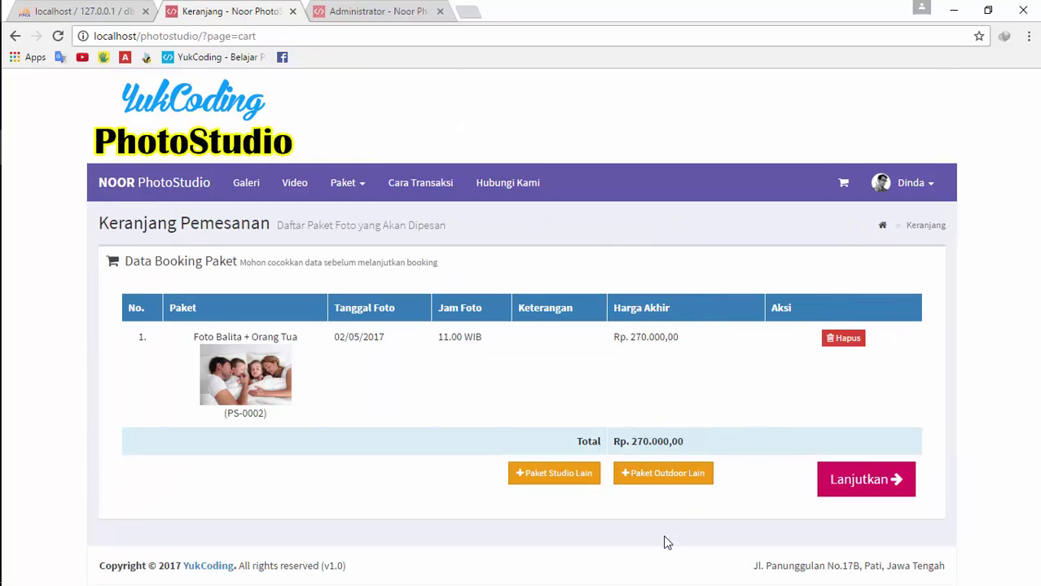
left_click(248, 184)
left_click(287, 184)
left_click(213, 186)
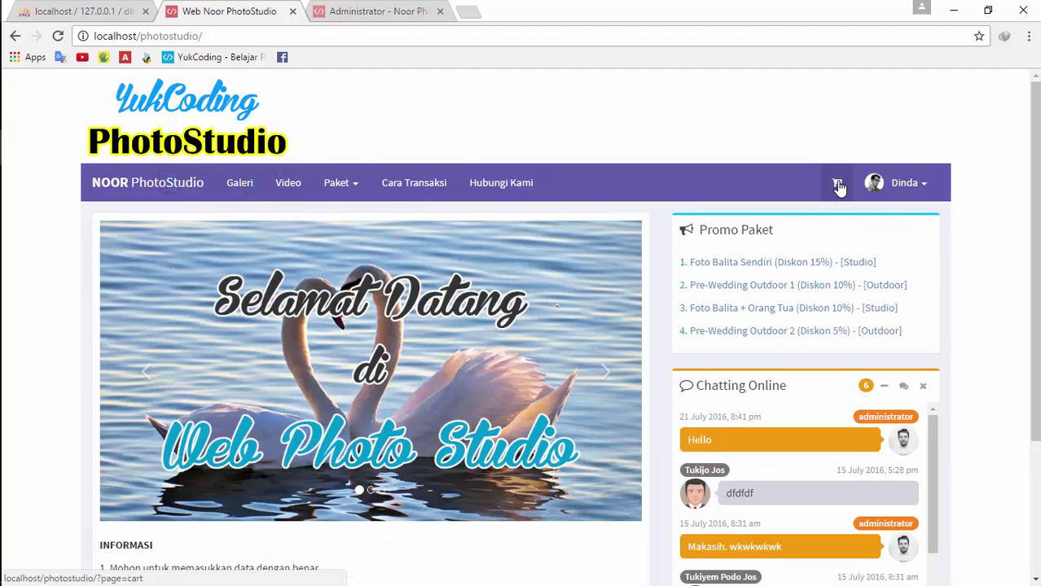
left_click(843, 184)
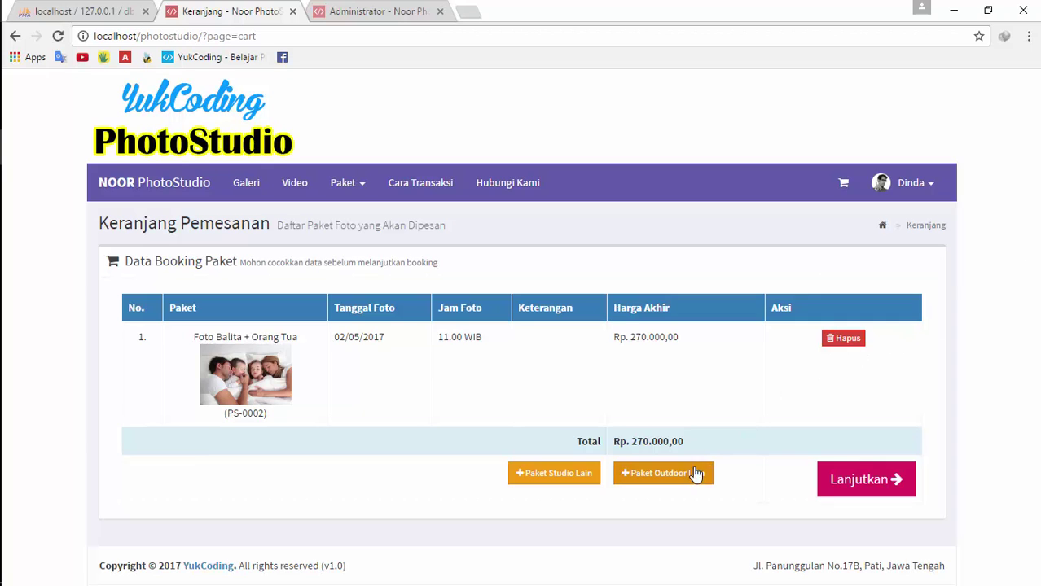
Start a Pre-Wedding Outdoor 1 booking for 1 May at 14.00 and try submitting it
left_click(639, 475)
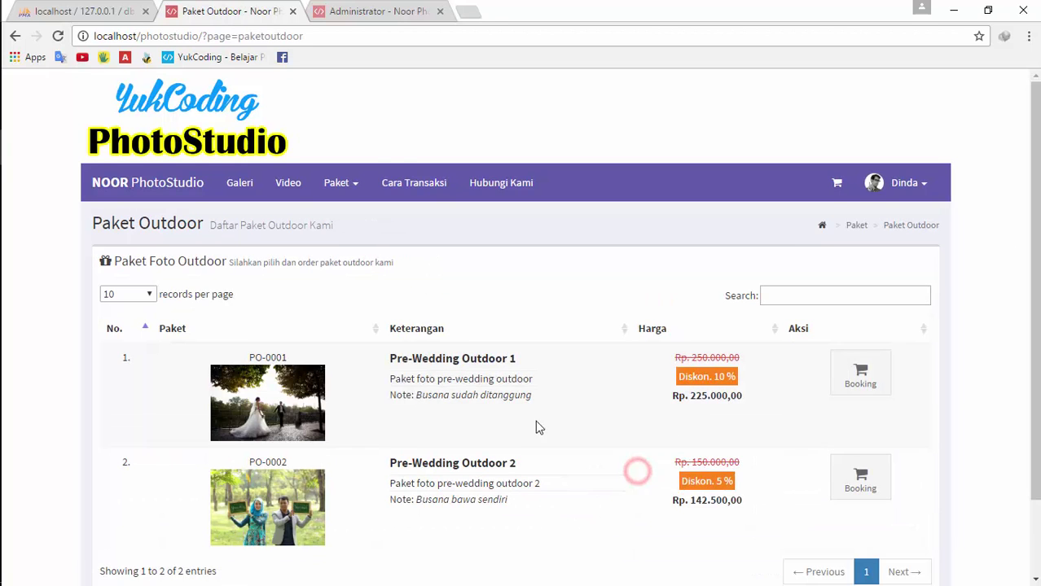
scroll(525, 431, "down", 2)
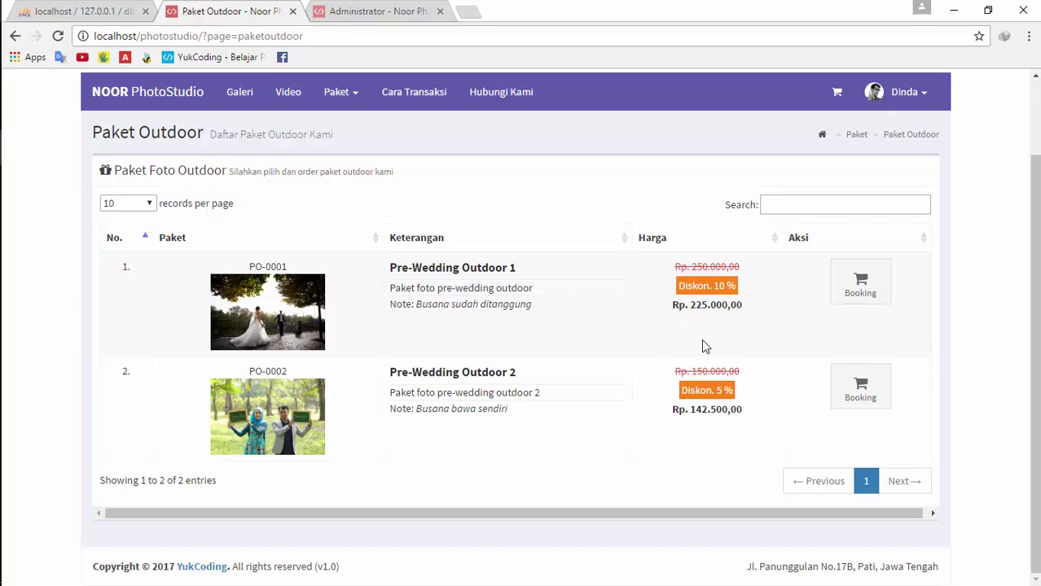
left_click(861, 293)
scroll(679, 379, "down", 2)
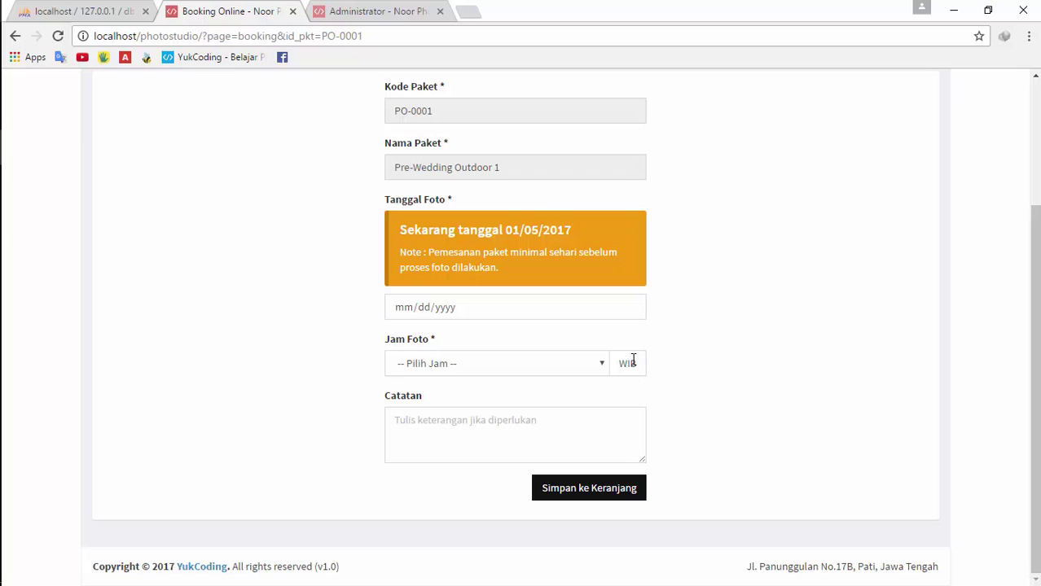
left_click(636, 310)
left_click(432, 381)
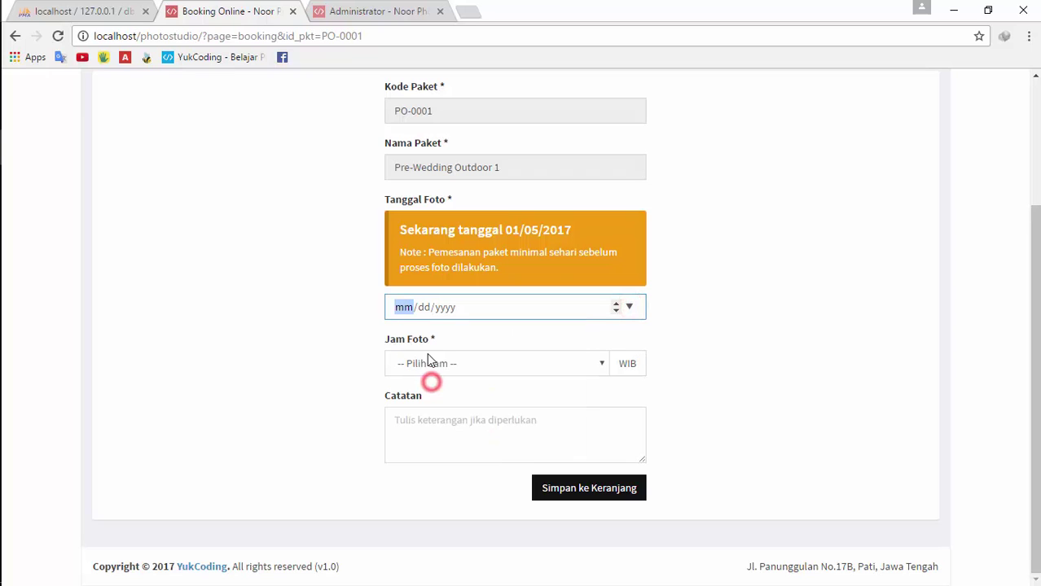
left_click(442, 365)
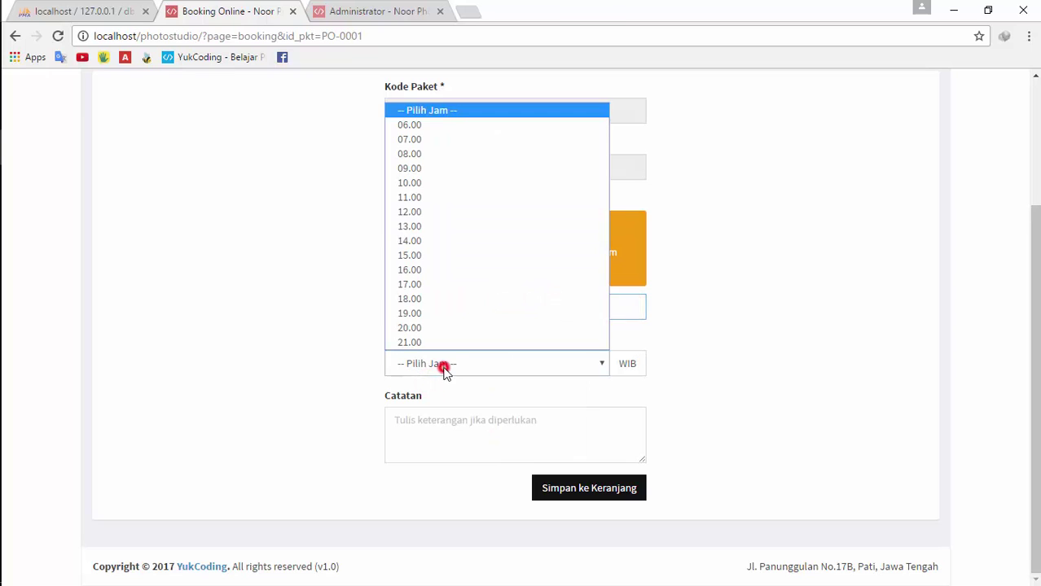
left_click(487, 241)
left_click(590, 494)
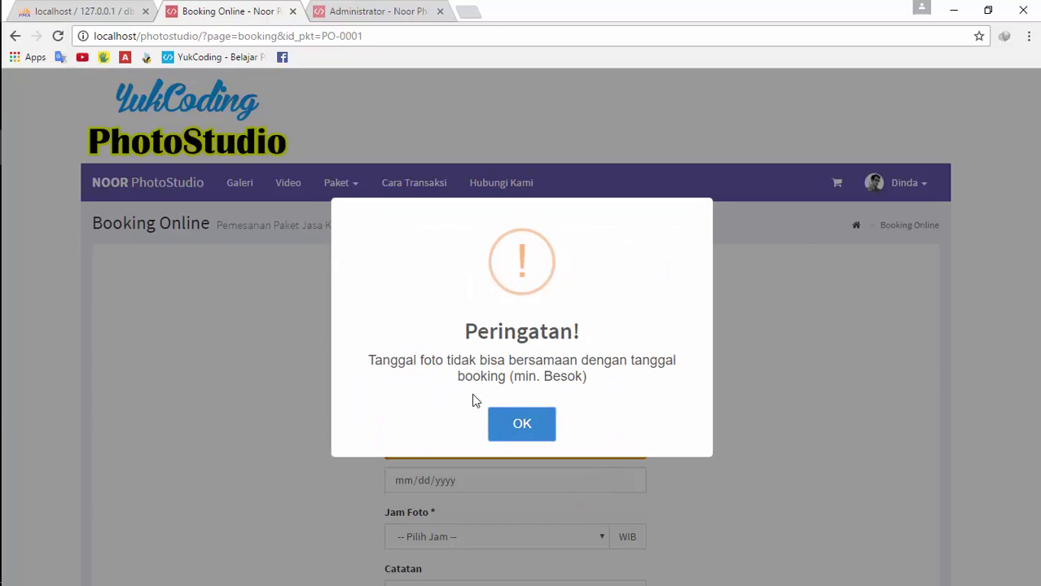
Dismiss the same-day warning, then set 4 May 2017 at 08.00 and begin the note 'Siapkan b'
left_click(541, 430)
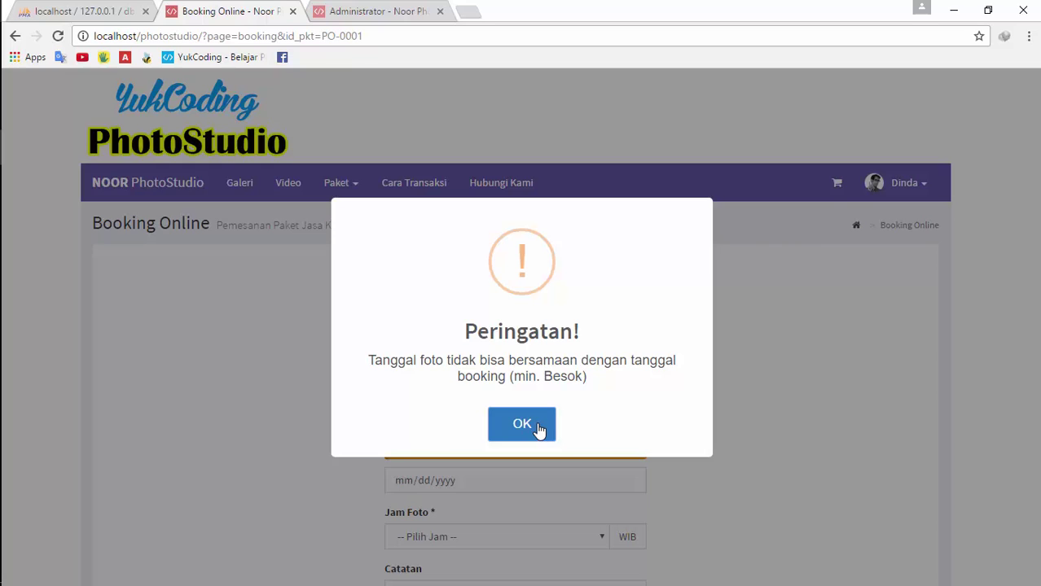
left_click(537, 429)
scroll(652, 419, "down", 1)
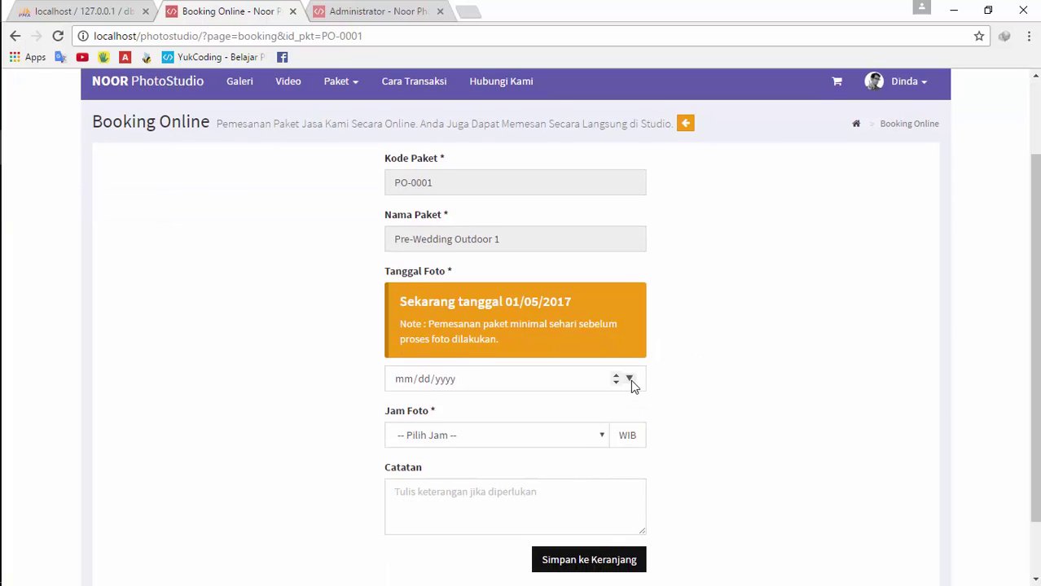
left_click(629, 380)
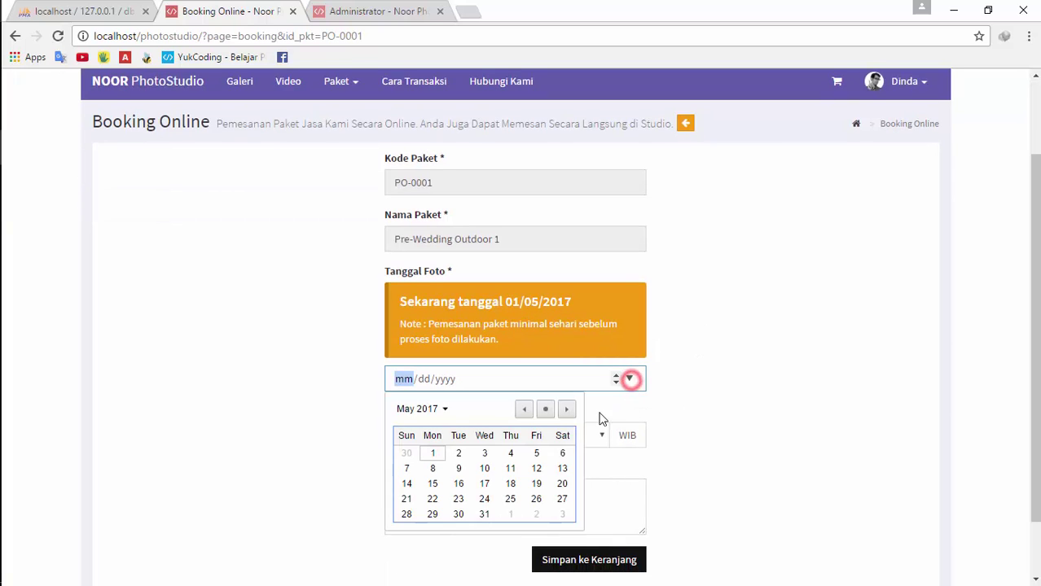
left_click(511, 454)
scroll(537, 417, "down", 1)
left_click(508, 367)
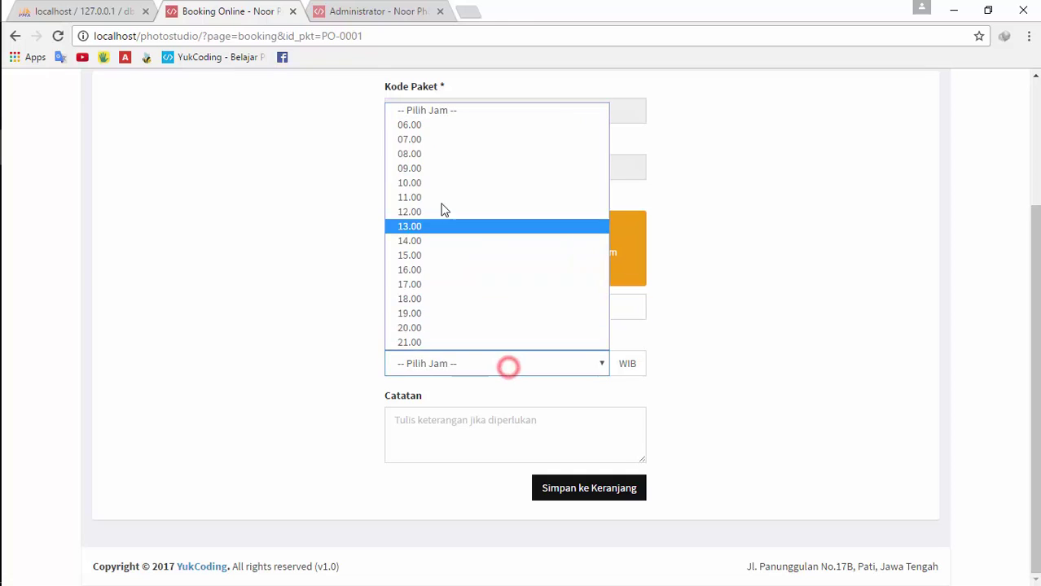
left_click(432, 154)
left_click(550, 443)
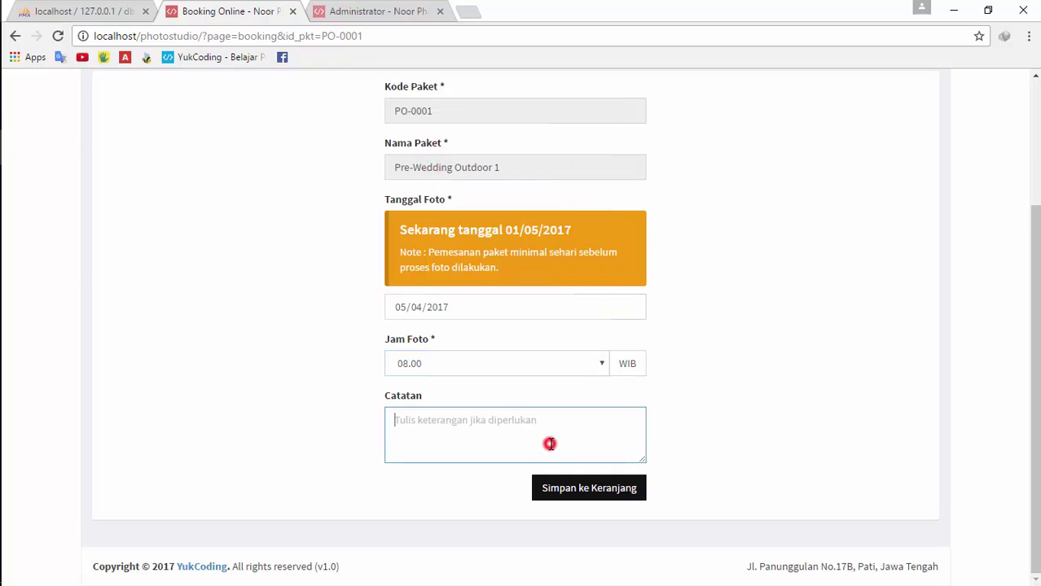
type("Siap")
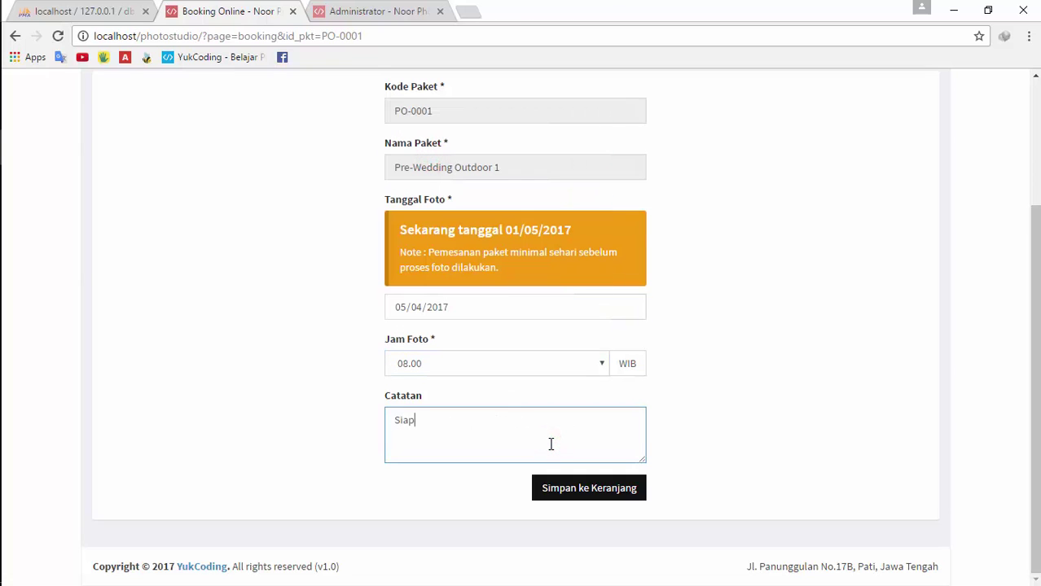
type("kan busana")
Save the Pre-Wedding Outdoor 1 booking to the cart and reload the cart page
left_click(590, 487)
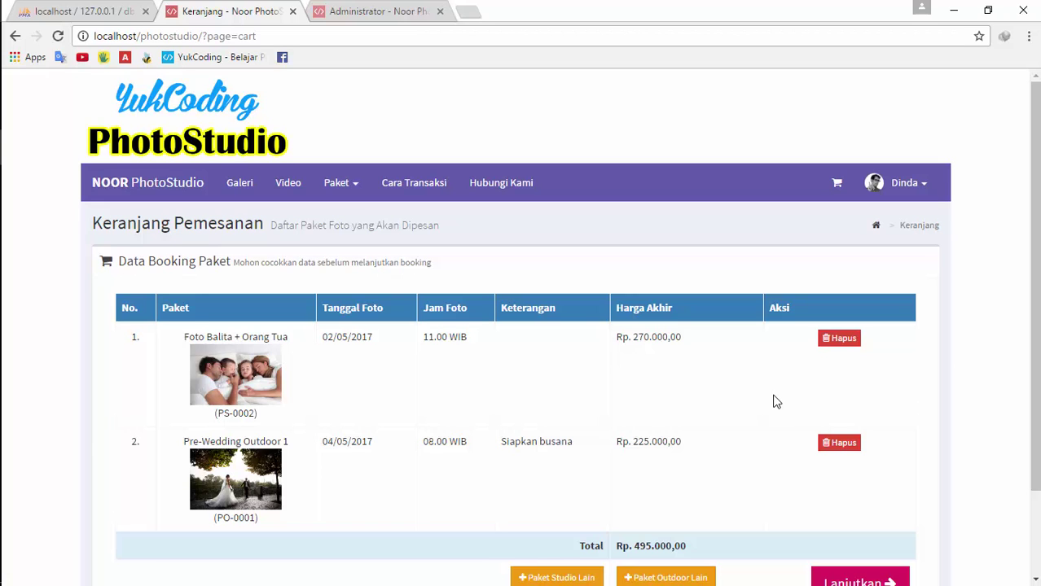
scroll(778, 414, "down", 2)
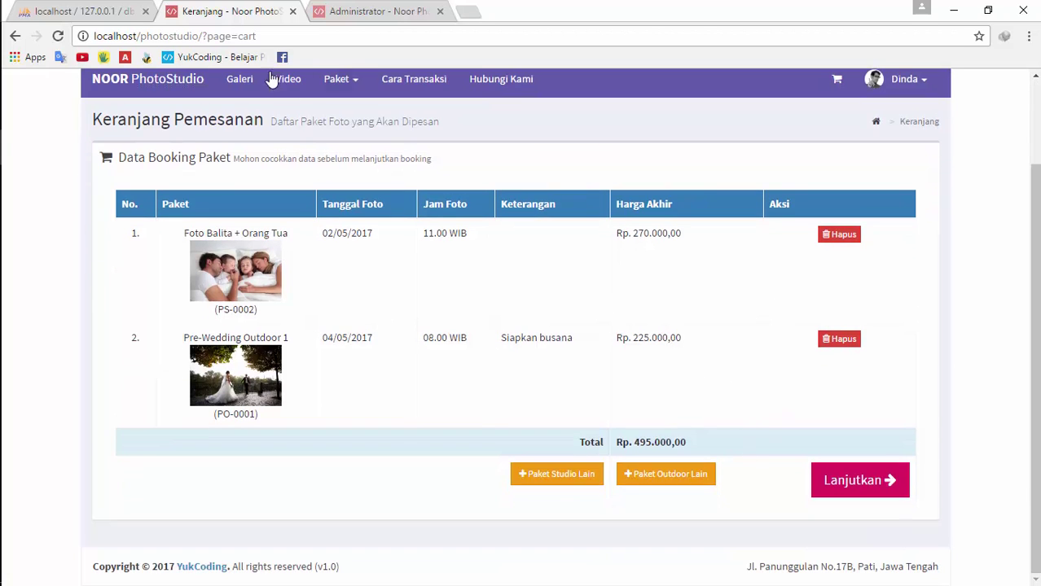
left_click(58, 38)
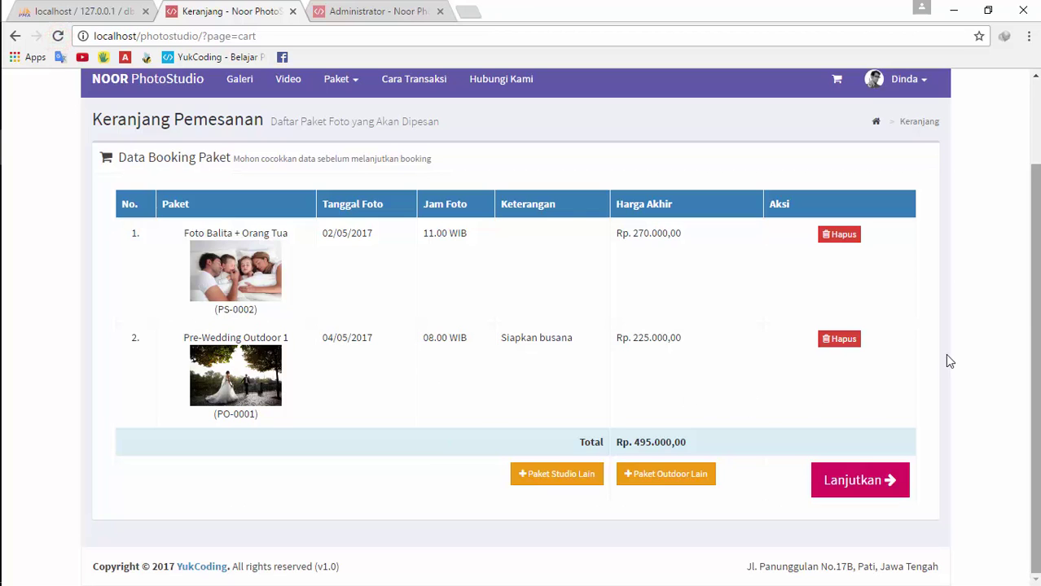
Keep Foto Balita + Orang Tua but delete Pre-Wedding Outdoor 1 from the cart
left_click(846, 238)
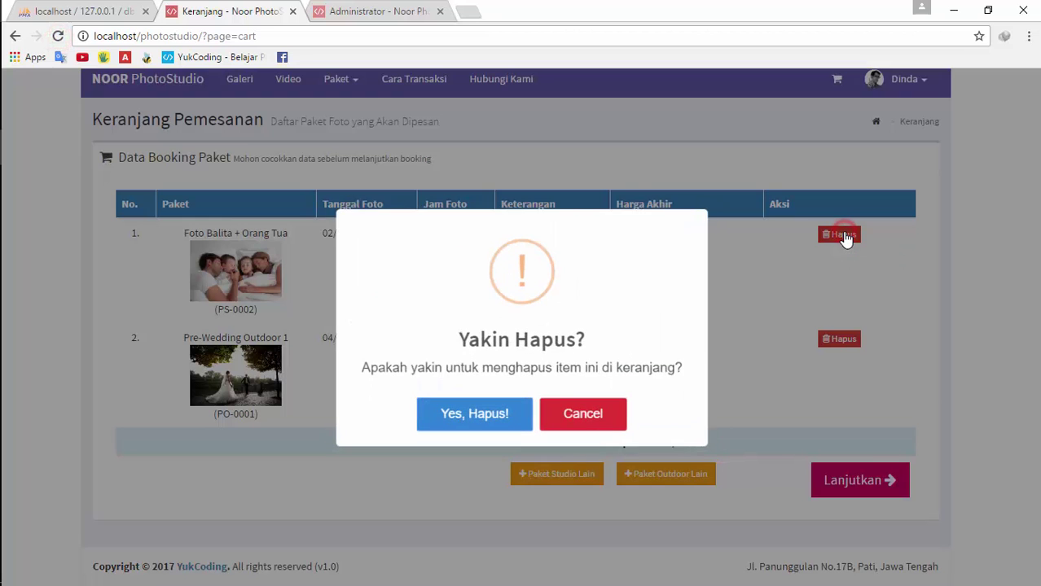
mouse_move(17, 195)
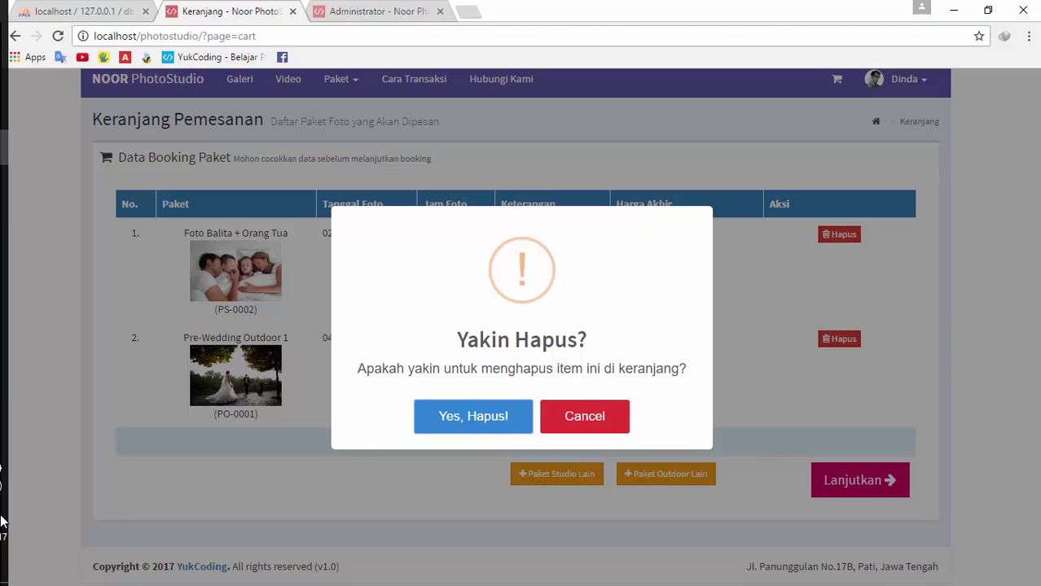
left_click(17, 194)
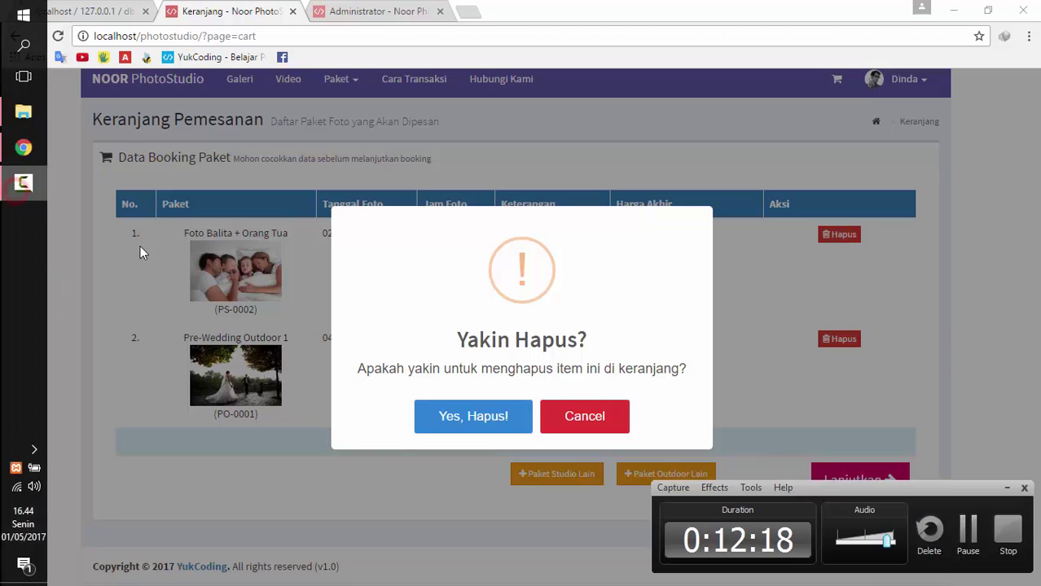
left_click(961, 528)
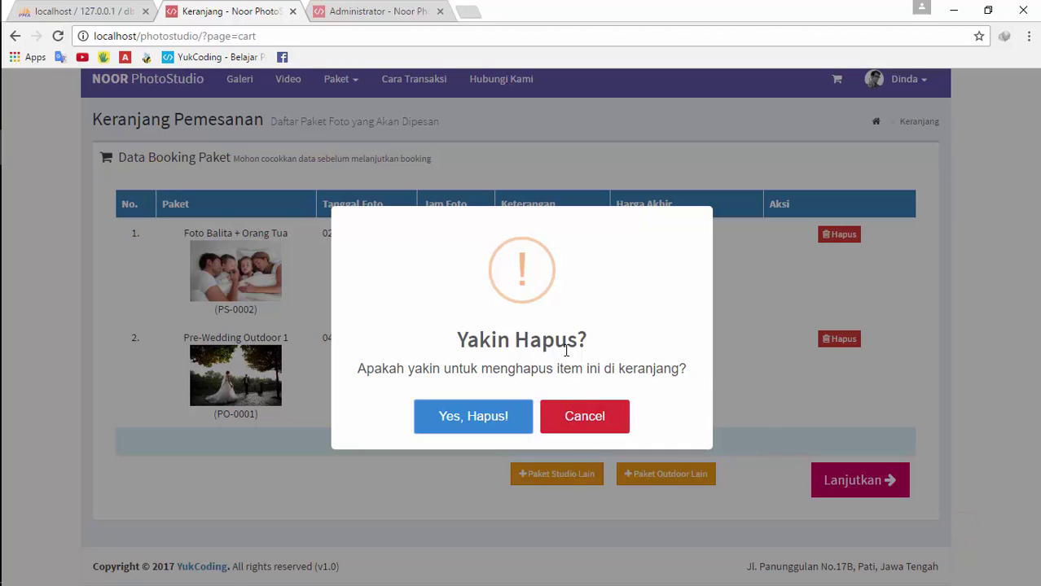
left_click(580, 417)
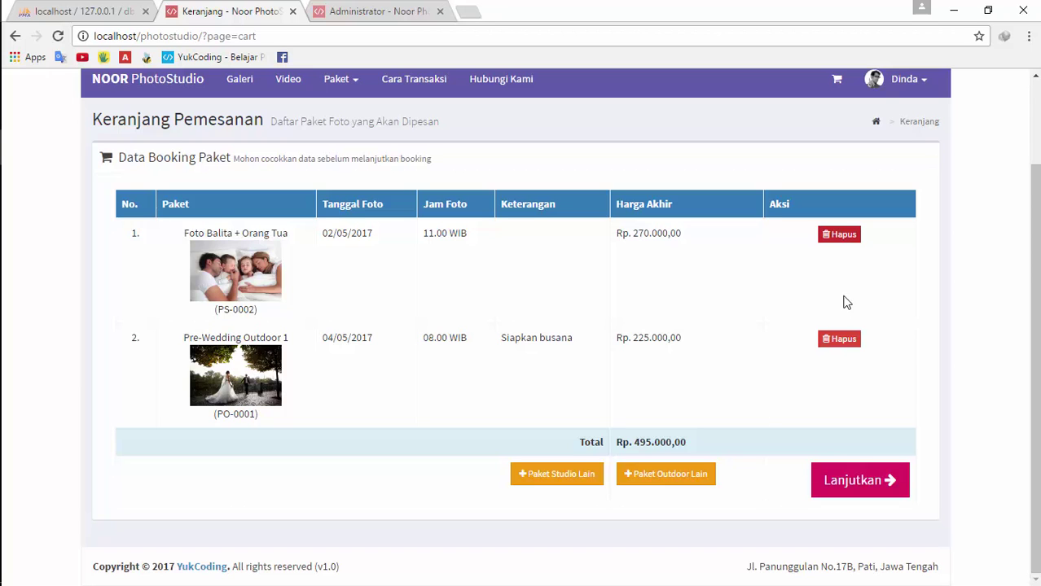
left_click(840, 339)
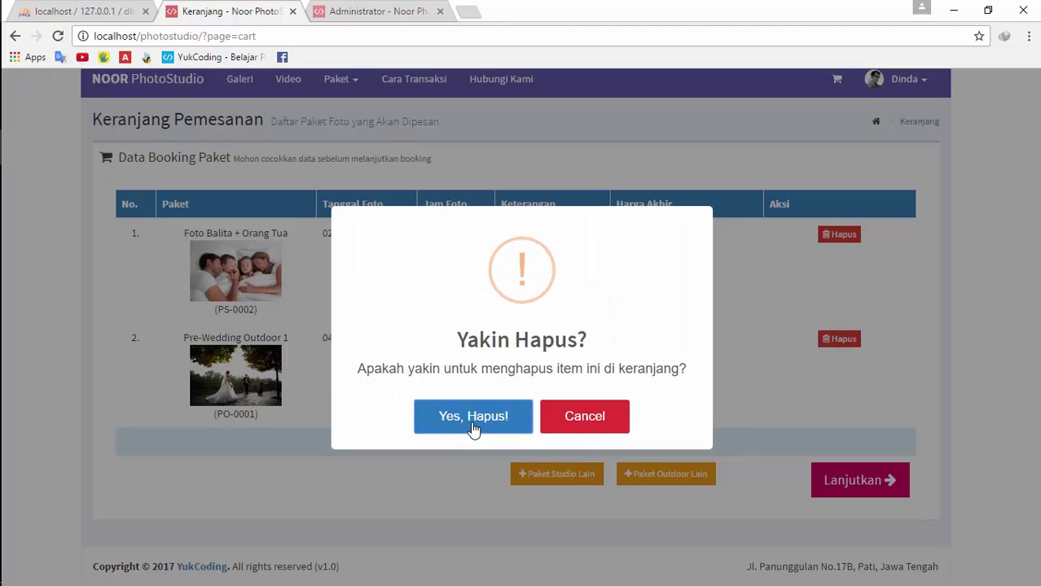
left_click(473, 422)
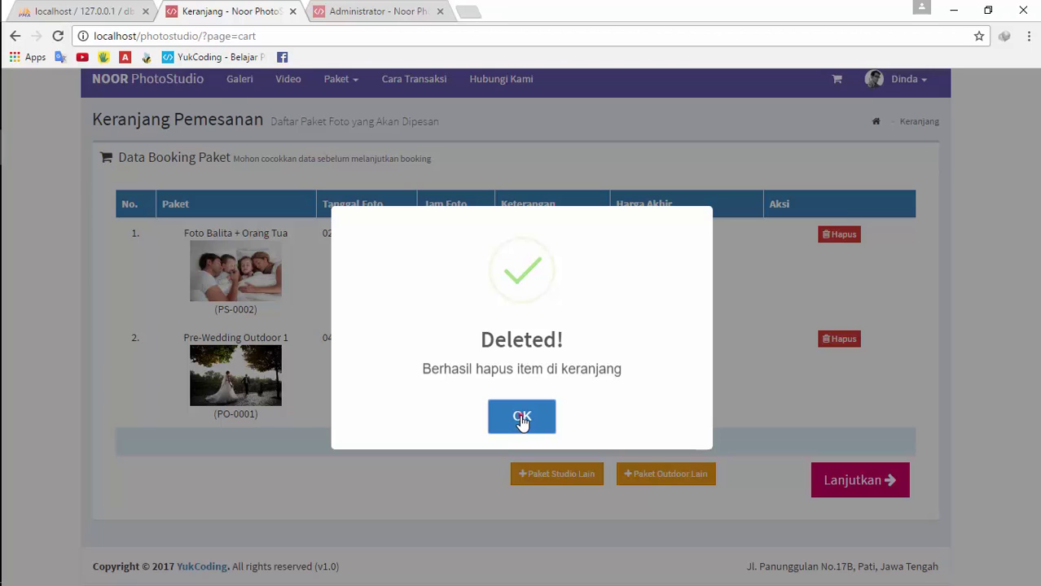
left_click(522, 418)
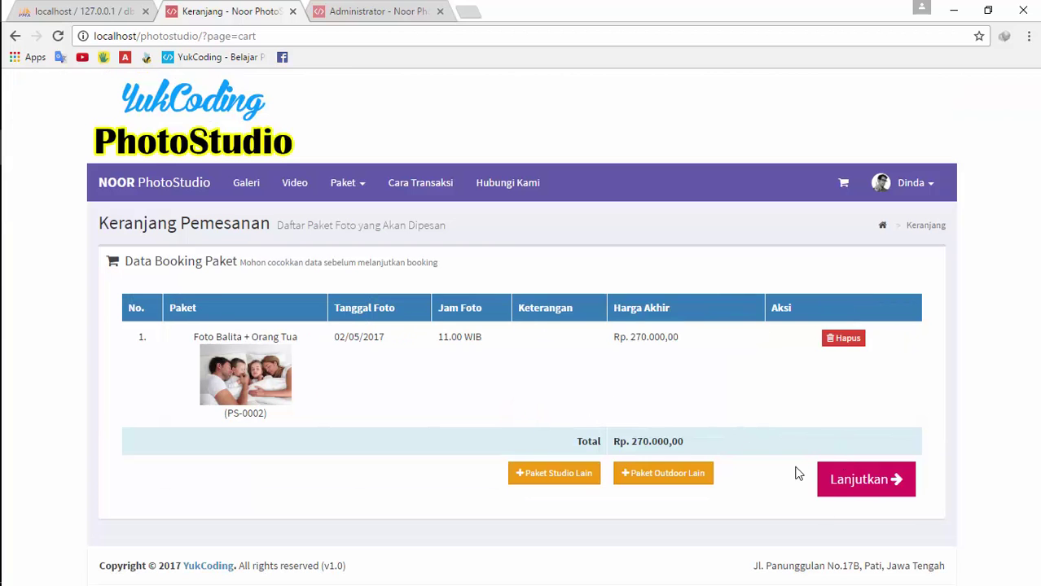
Look over the booking details page, then go back to the cart
left_click(864, 479)
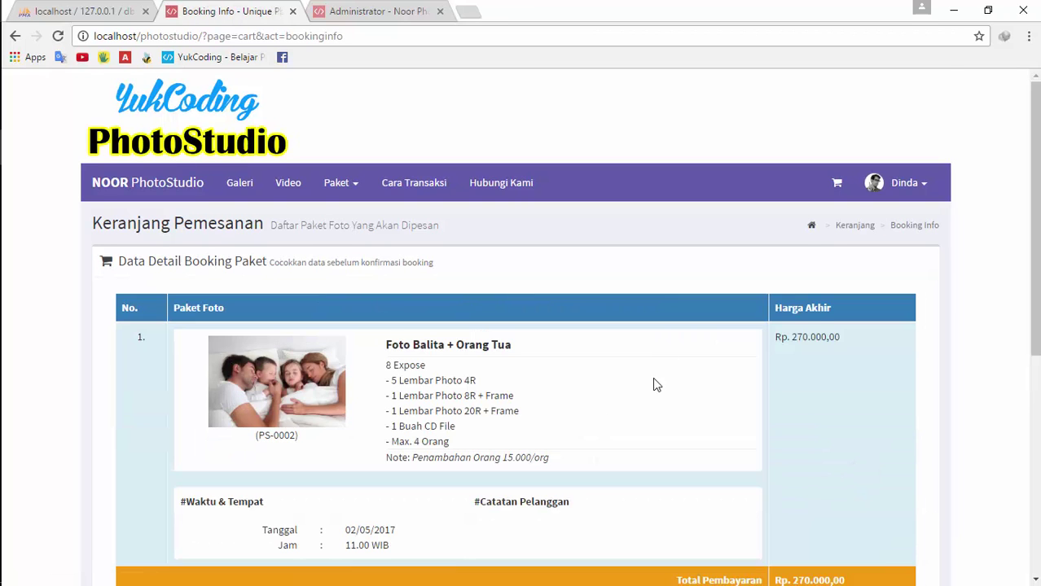
scroll(652, 377, "down", 4)
scroll(705, 437, "up", 4)
scroll(507, 379, "down", 3)
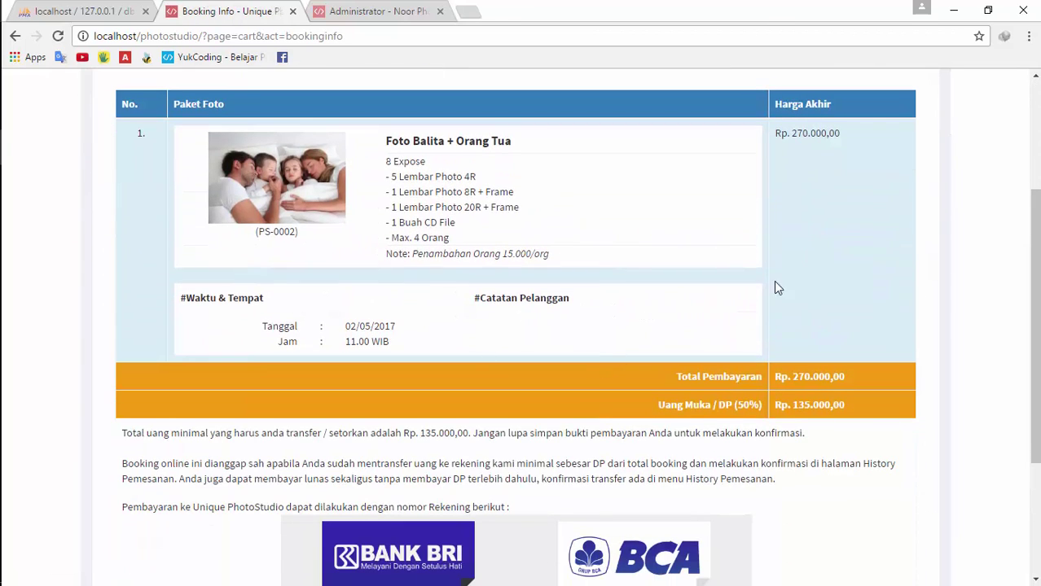
scroll(696, 348, "up", 3)
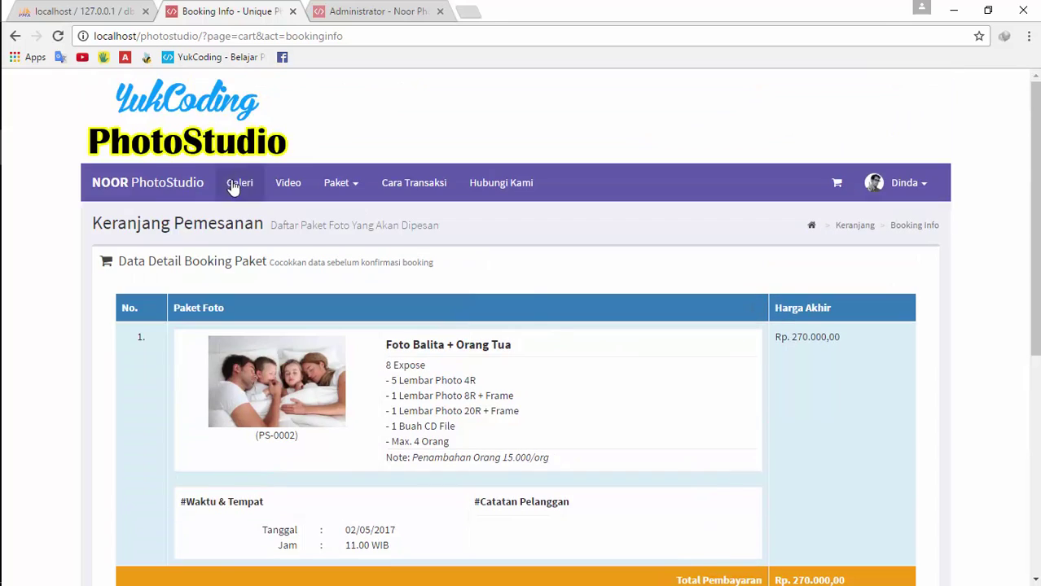
scroll(541, 326, "down", 7)
scroll(636, 384, "up", 8)
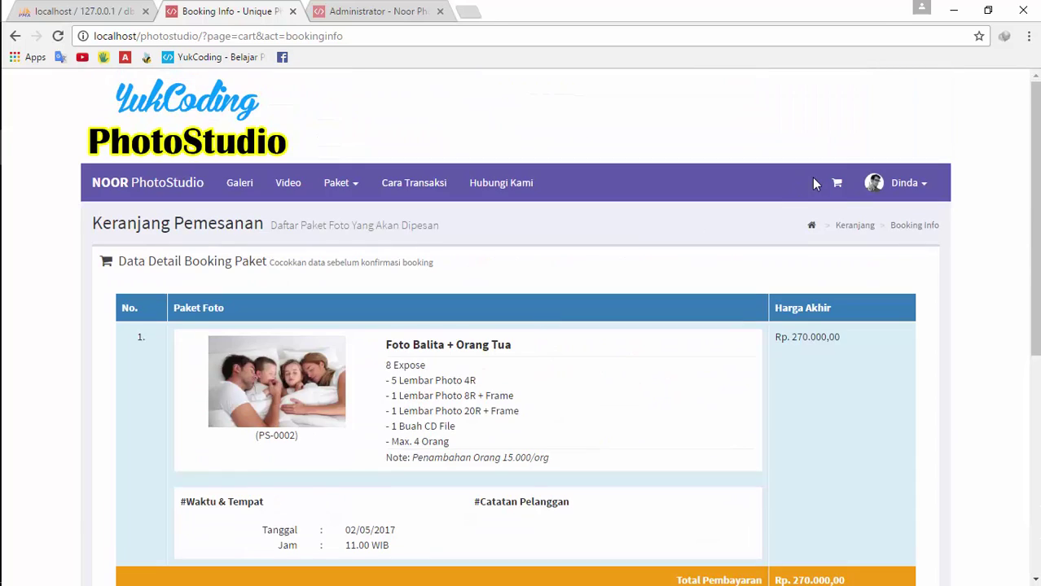
left_click(843, 182)
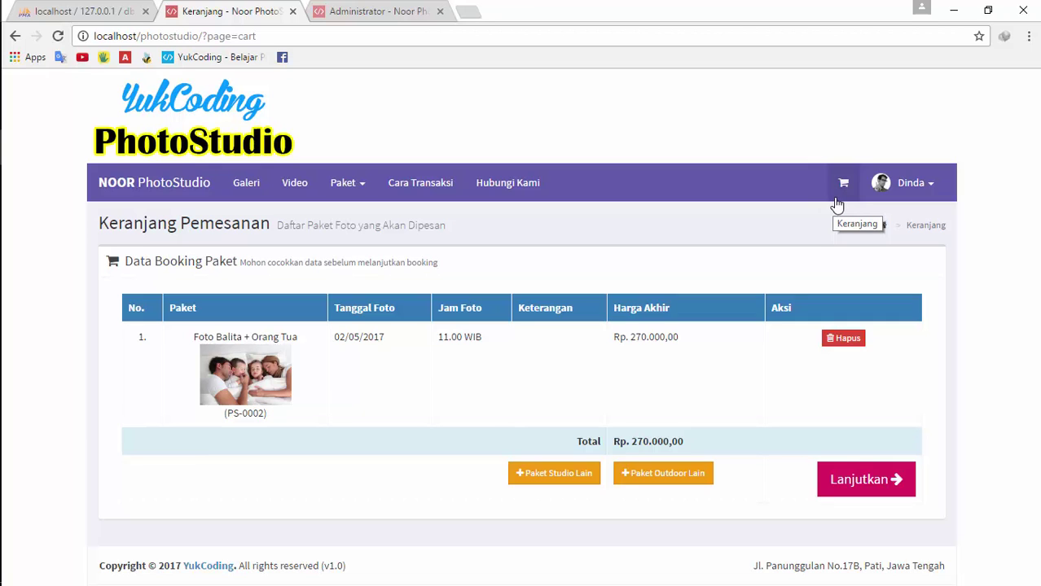
Book Pre-Wedding Outdoor 2 for 5 May 2017 at 09.00 and save it to the cart
left_click(633, 476)
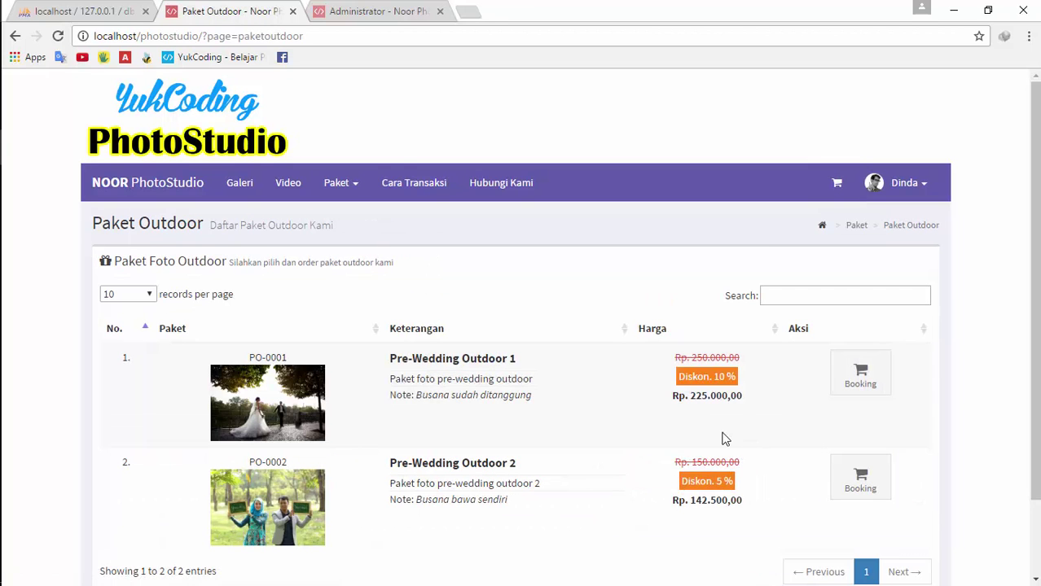
scroll(758, 428, "down", 2)
left_click(865, 377)
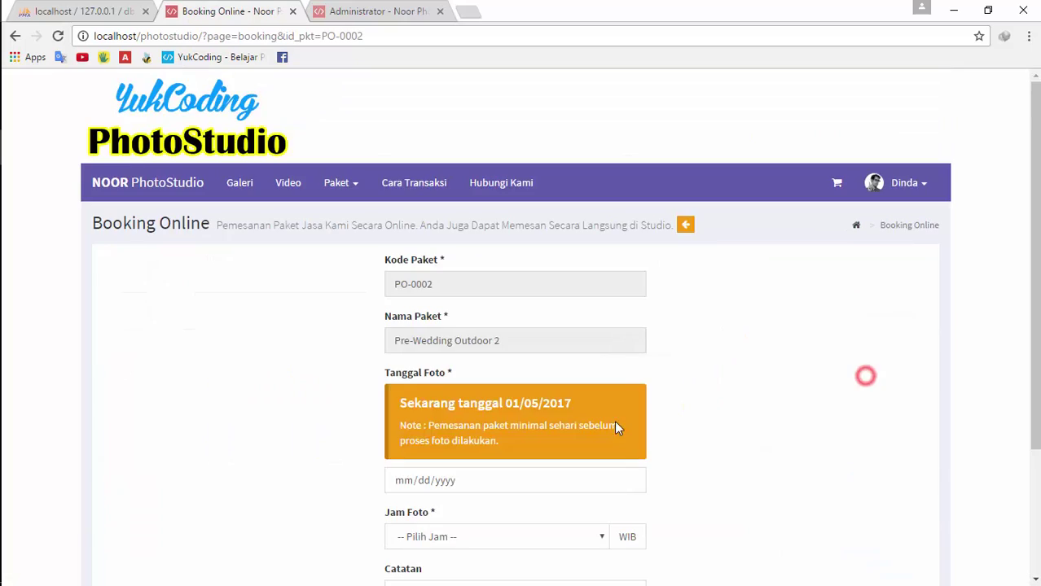
scroll(567, 419, "down", 2)
left_click(633, 307)
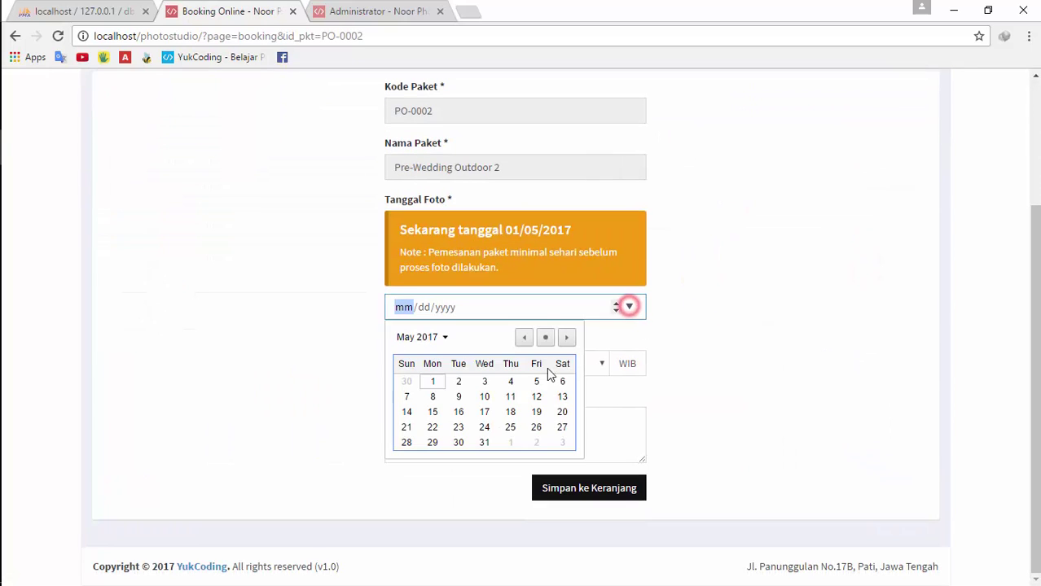
left_click(533, 383)
left_click(521, 373)
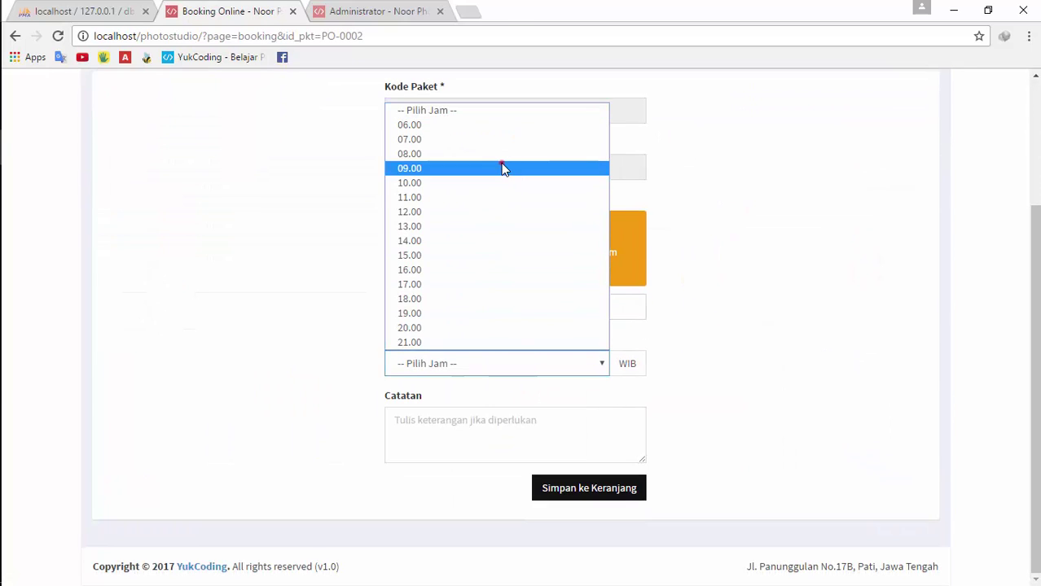
left_click(500, 167)
left_click(568, 491)
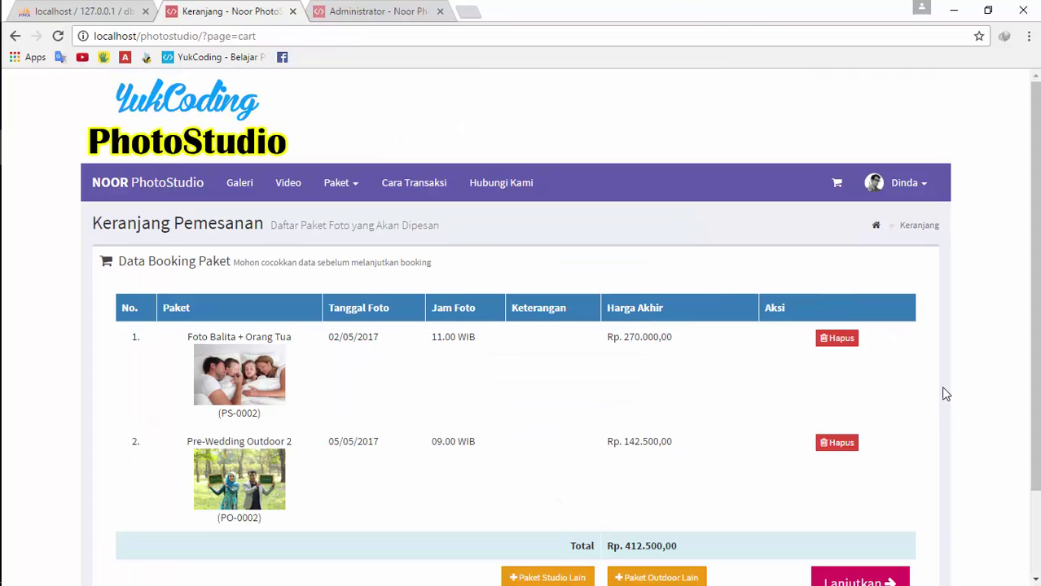
Open Booking Info and review both packages, the Rp 412.500,00 total and Rp 206.250,00 DP
scroll(839, 431, "down", 1)
left_click(855, 494)
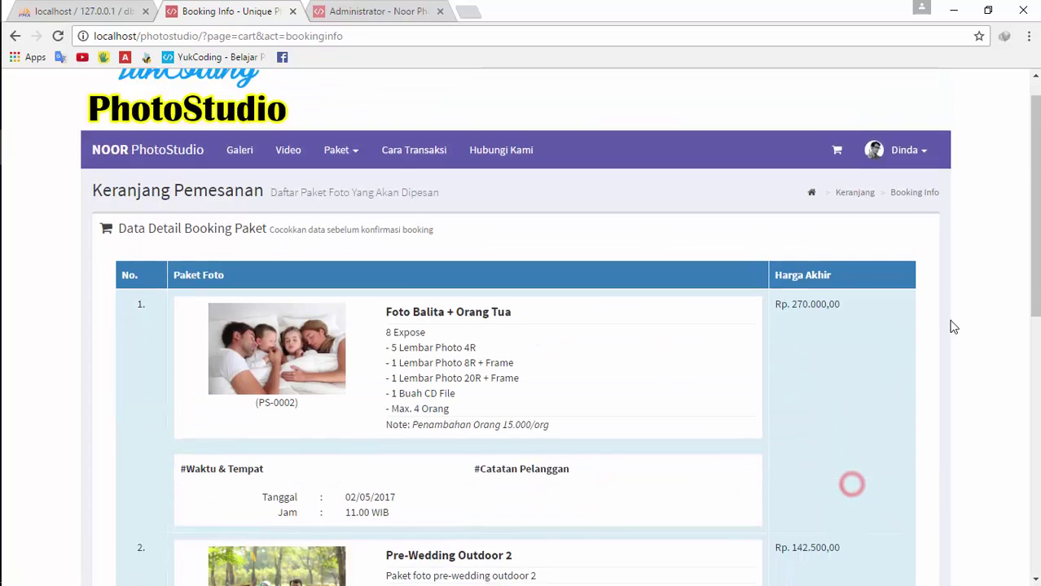
scroll(811, 248, "down", 2)
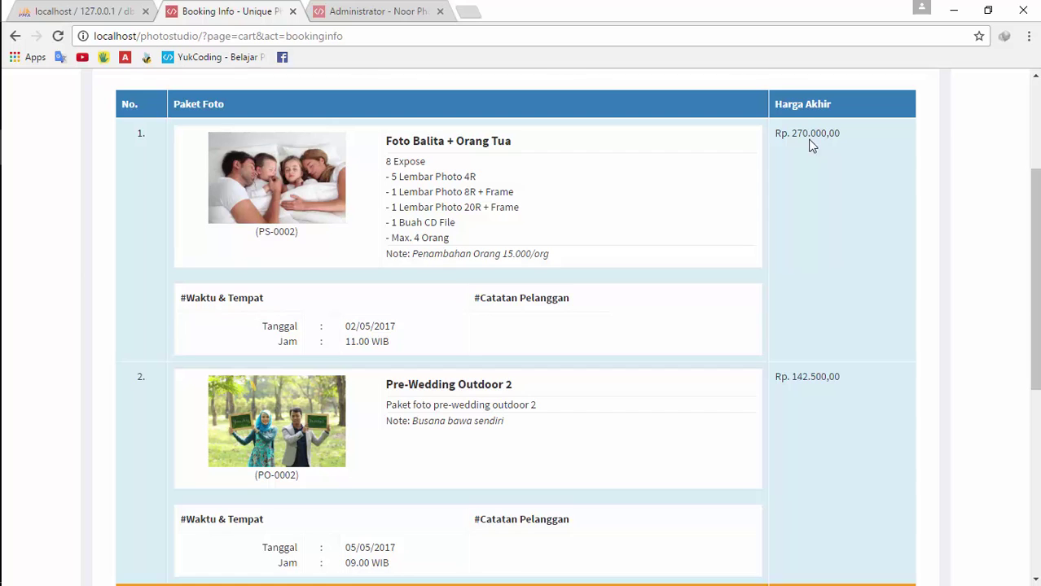
scroll(806, 397, "down", 5)
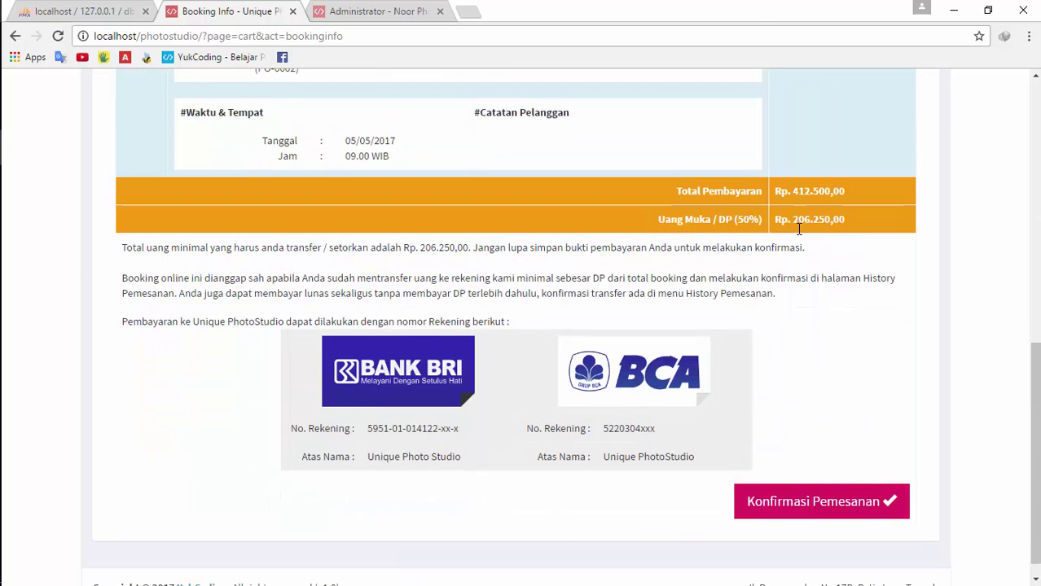
scroll(798, 230, "up", 3)
scroll(798, 397, "up", 4)
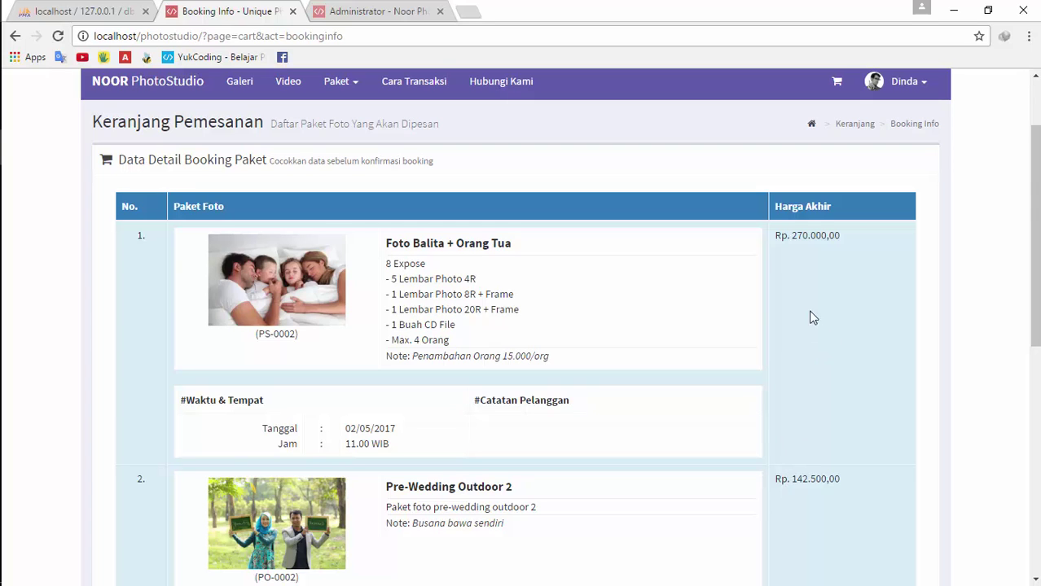
scroll(505, 412, "down", 1)
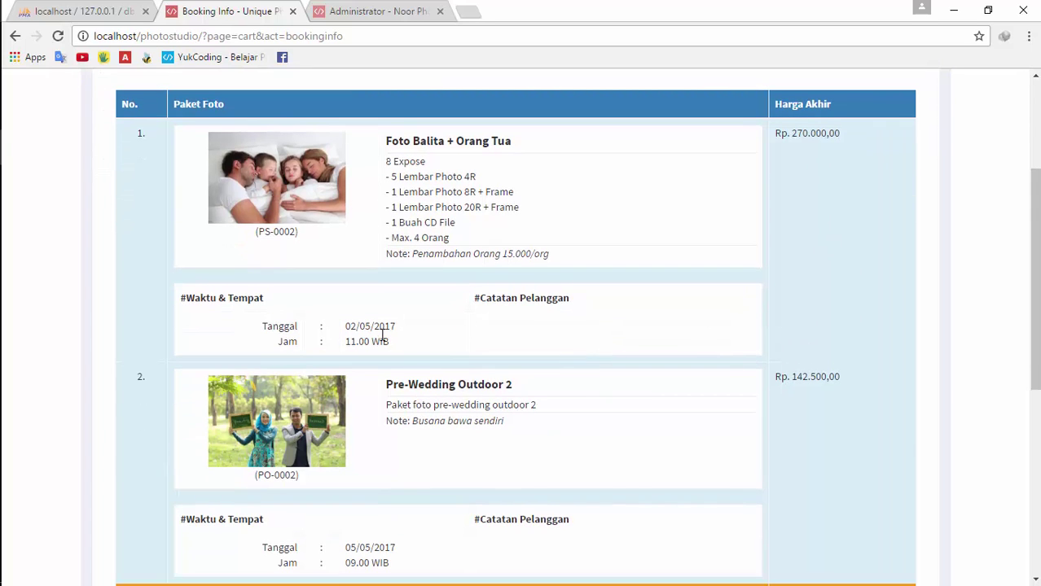
scroll(499, 340, "down", 1)
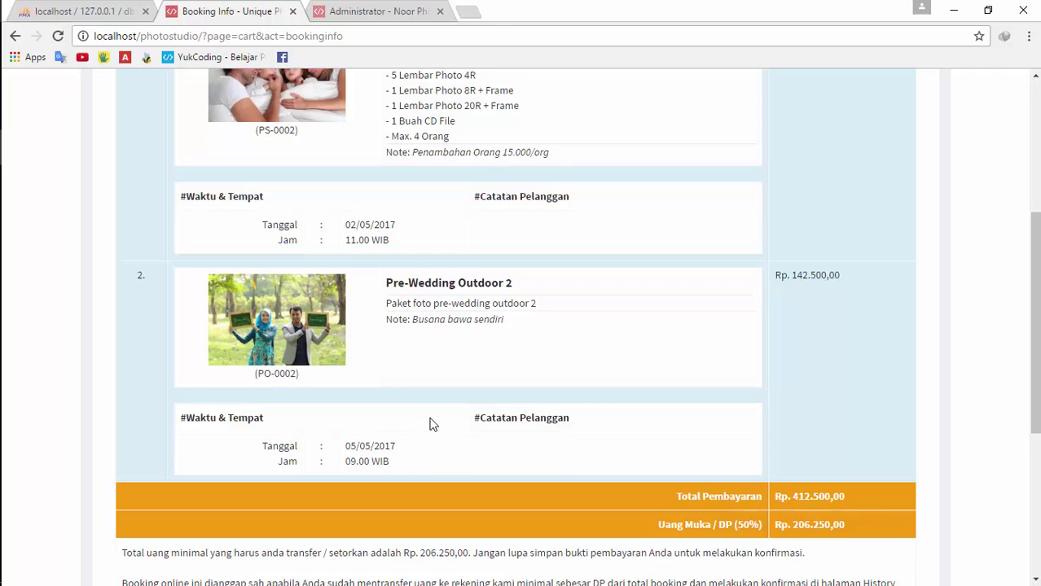
scroll(774, 344, "up", 3)
scroll(818, 338, "down", 2)
scroll(818, 338, "up", 2)
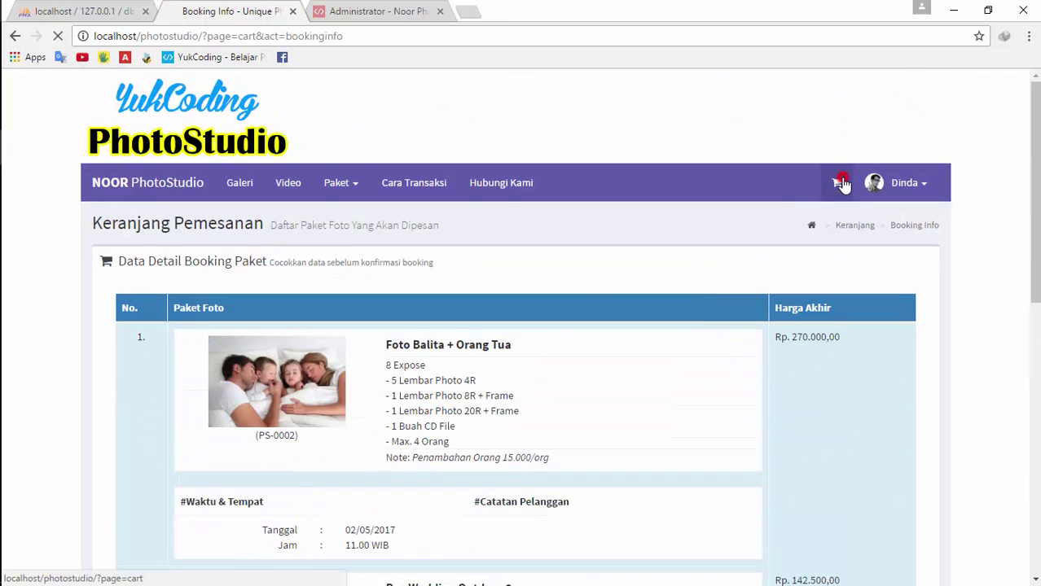
Remove Pre-Wedding Outdoor 2 from the cart and choose Pre-Wedding Outdoor 1 to book
left_click(836, 182)
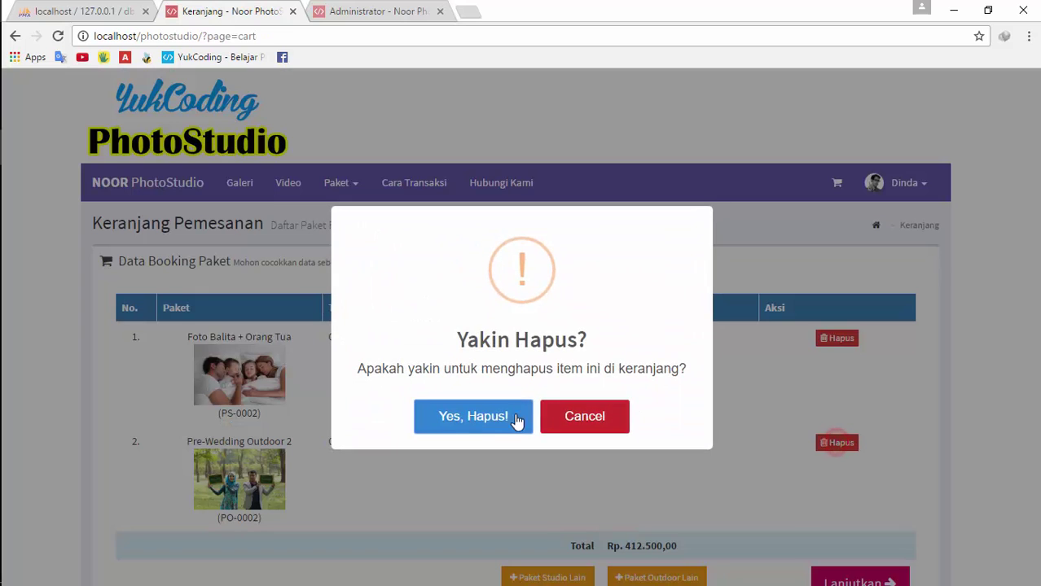
left_click(515, 419)
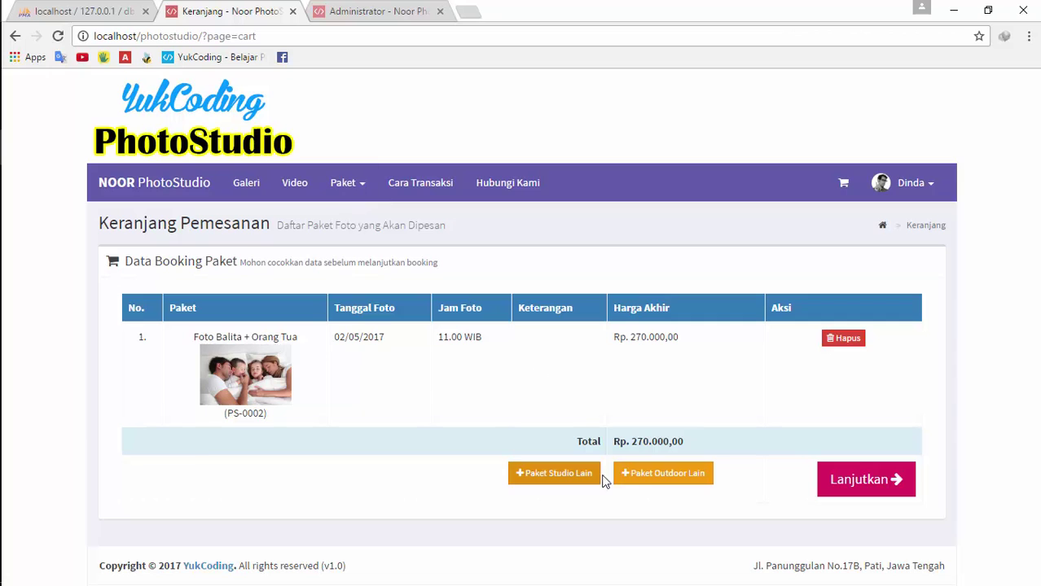
left_click(633, 481)
scroll(810, 381, "down", 2)
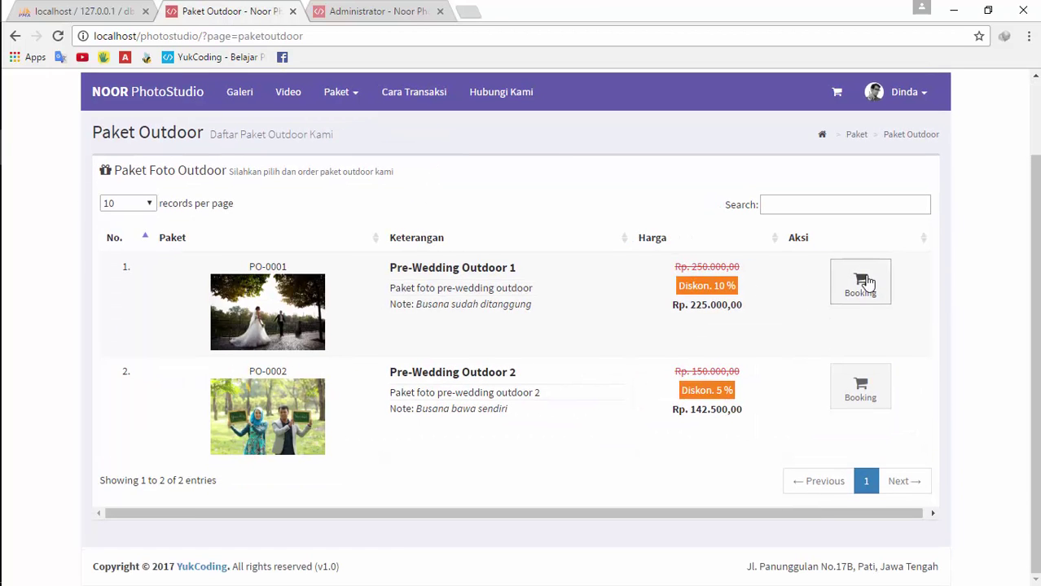
left_click(862, 281)
Book it for 3 May 2017 at 12.00 with the note 'Tolong siapkan busa' and save to the cart
scroll(537, 399, "down", 3)
left_click(630, 307)
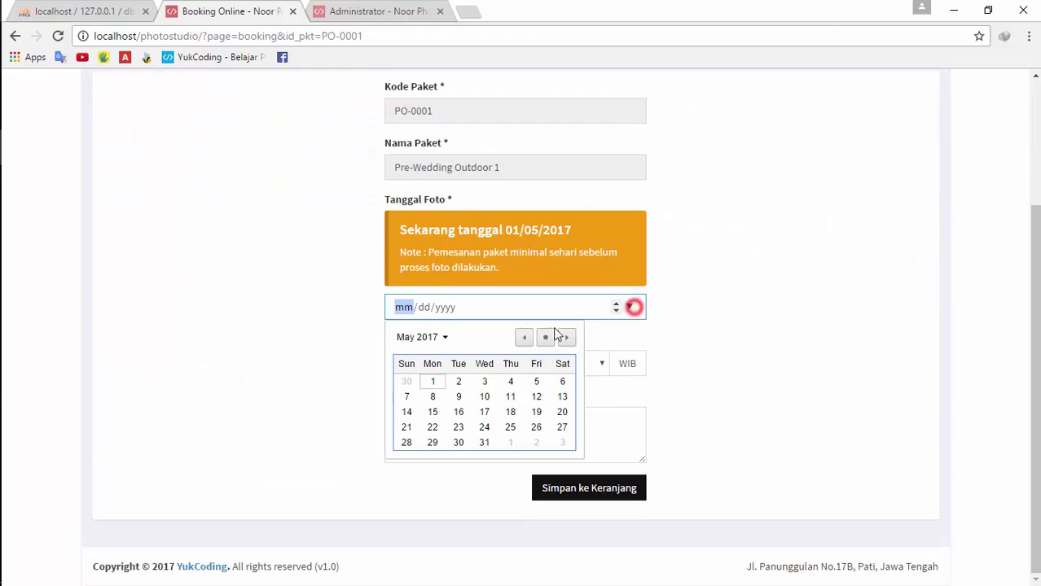
left_click(485, 382)
left_click(476, 366)
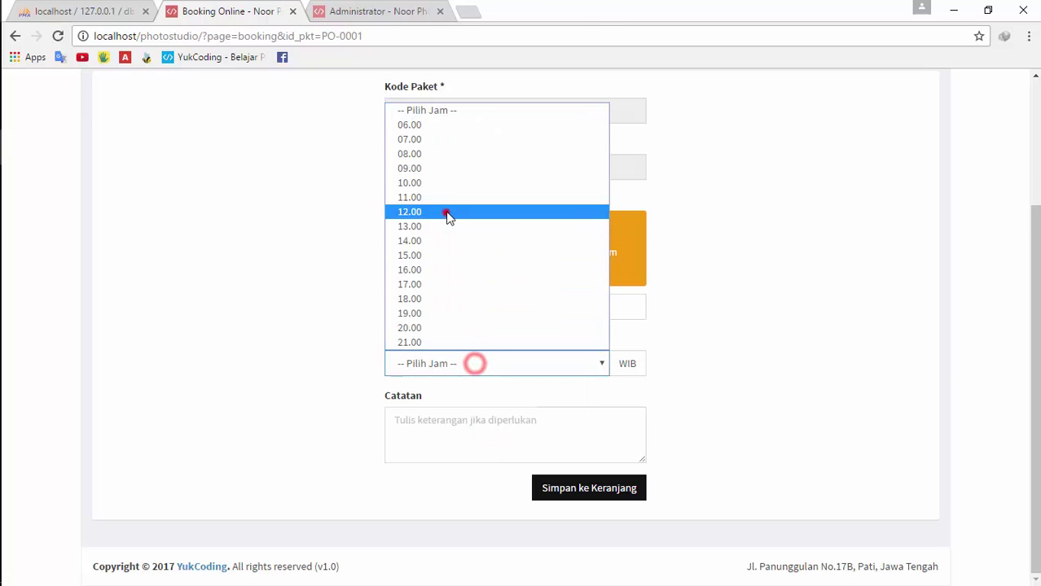
left_click(449, 213)
left_click(473, 427)
type("To")
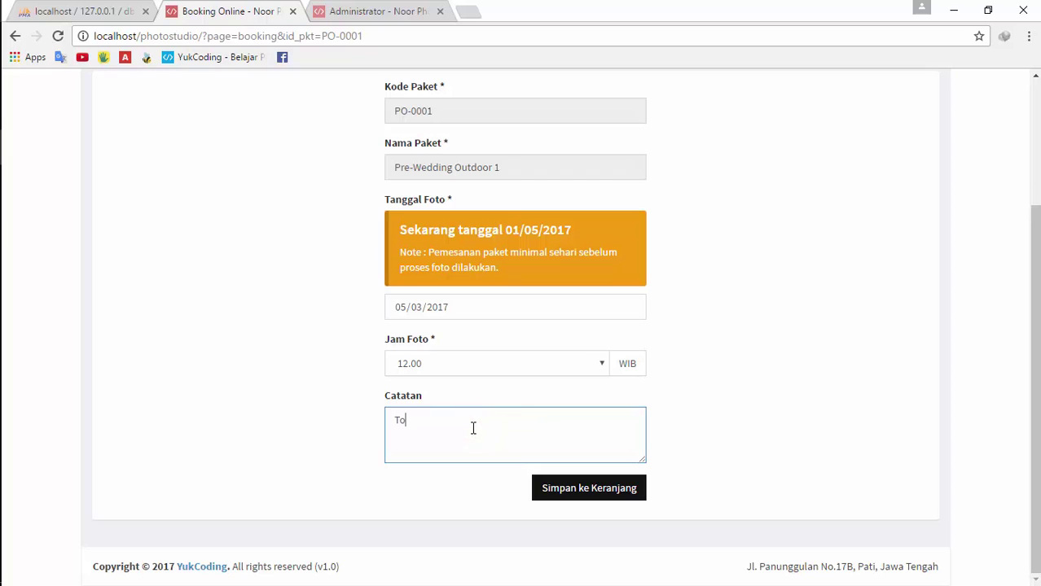
type("long siapkan busana")
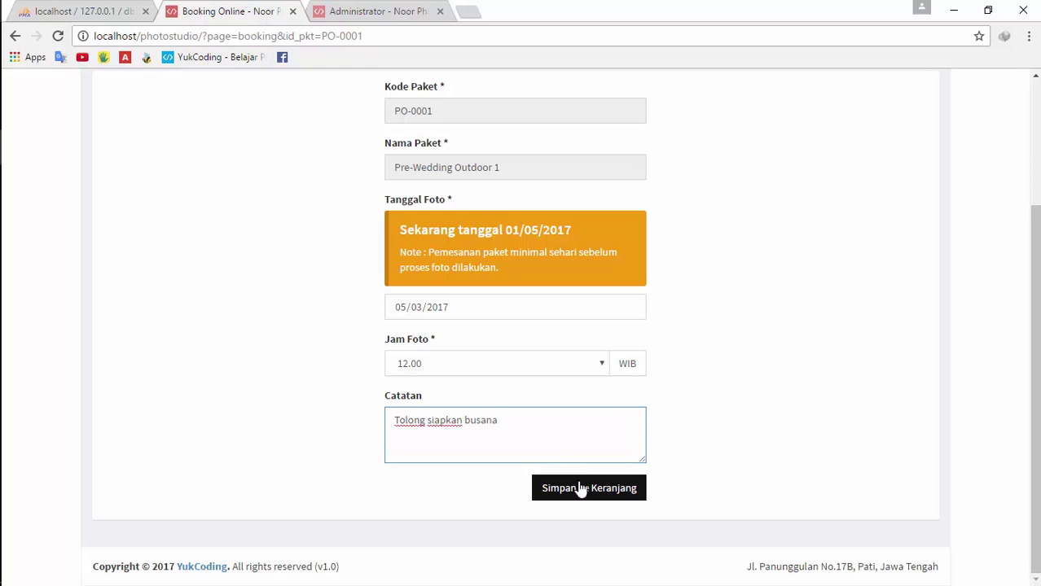
left_click(581, 489)
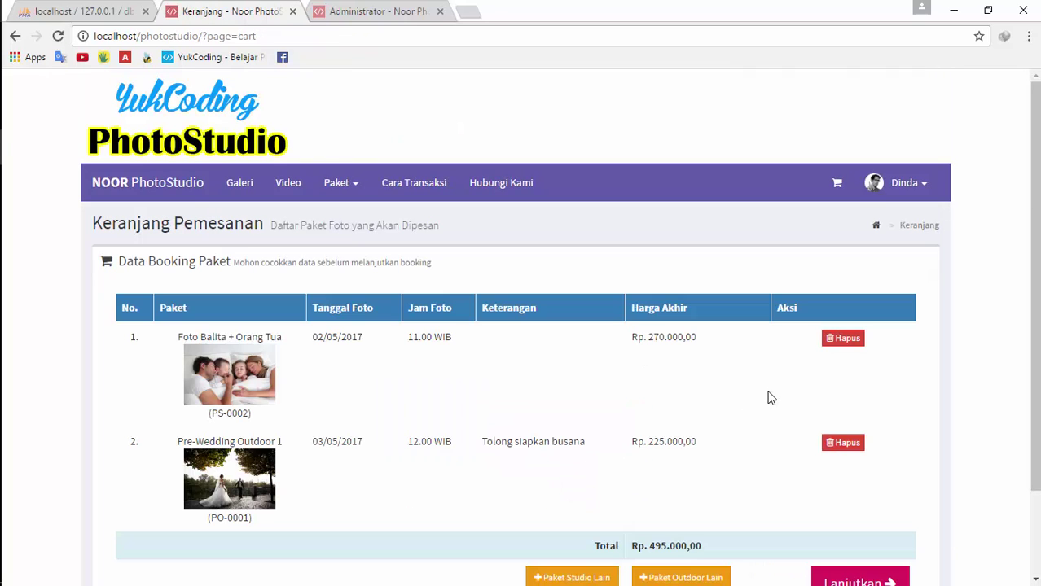
Proceed to Booking Info, refresh, and check the Rp 495.000 total and Rp 247.500 DP
scroll(815, 464, "down", 2)
left_click(828, 483)
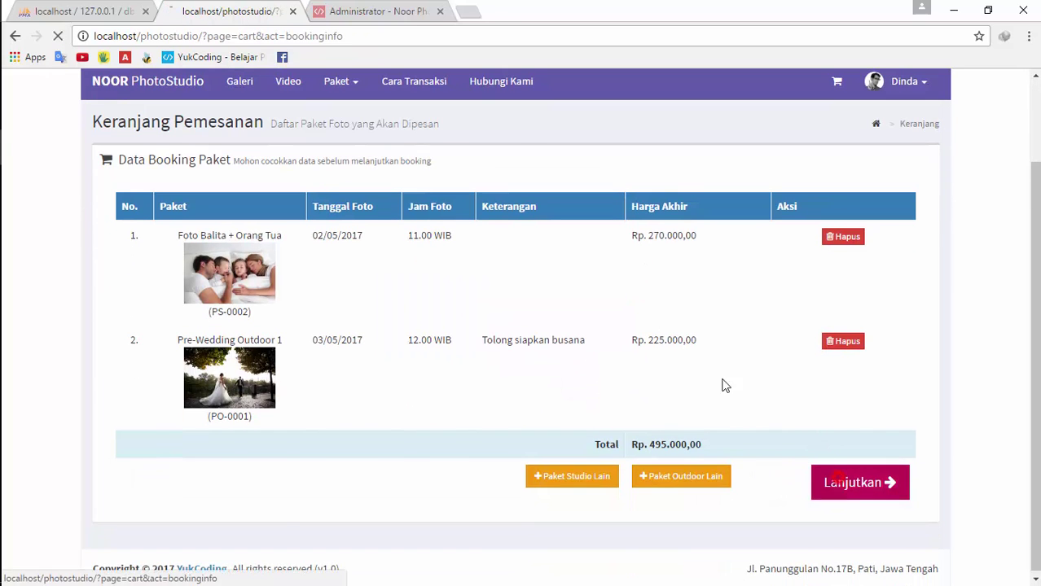
scroll(700, 378, "down", 3)
scroll(570, 407, "down", 1)
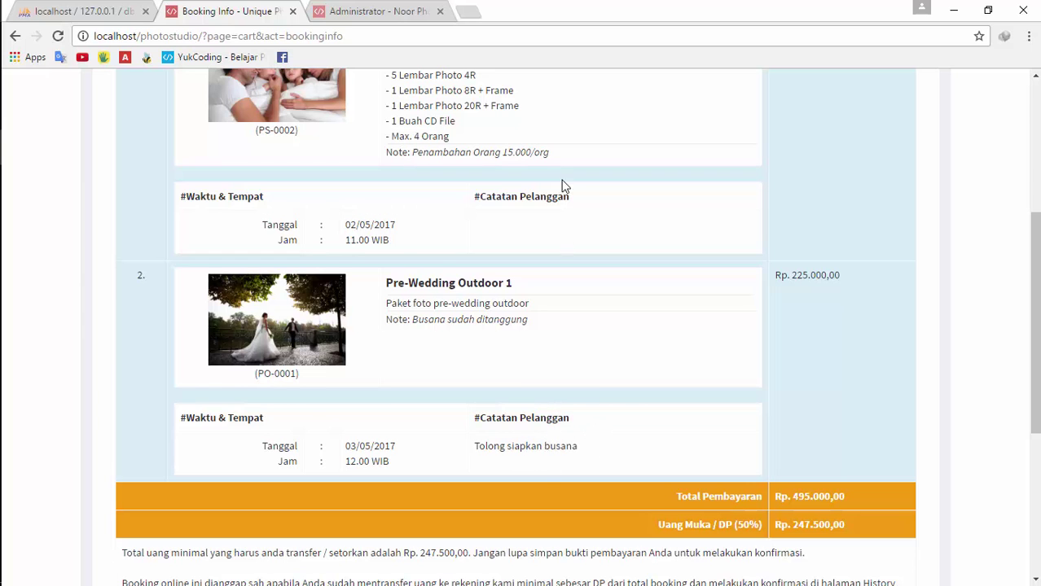
key("F5")
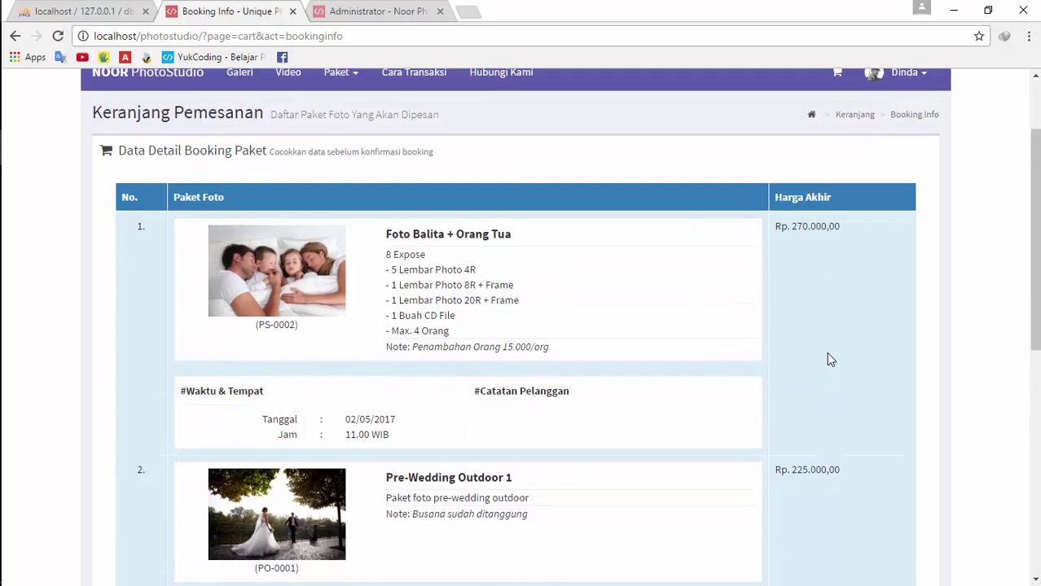
scroll(828, 355, "down", 2)
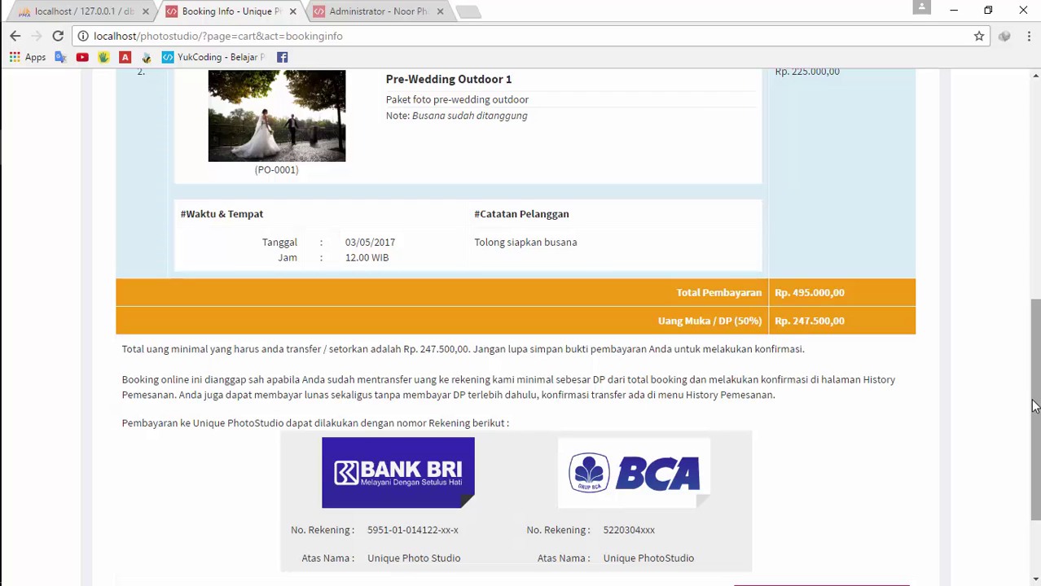
left_click_drag(795, 293, 844, 294)
left_click_drag(792, 320, 832, 320)
scroll(819, 385, "down", 1)
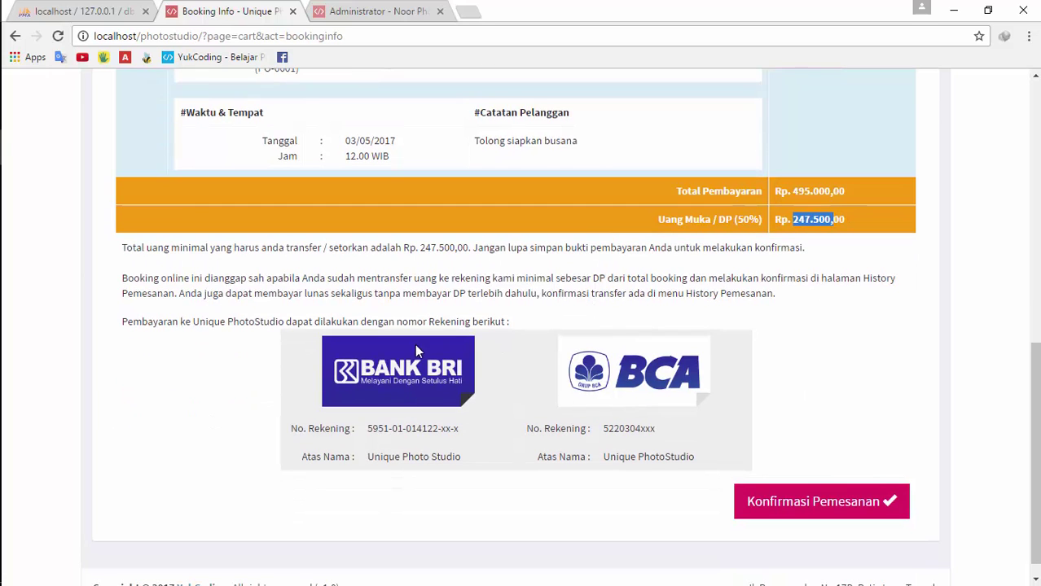
scroll(423, 358, "down", 1)
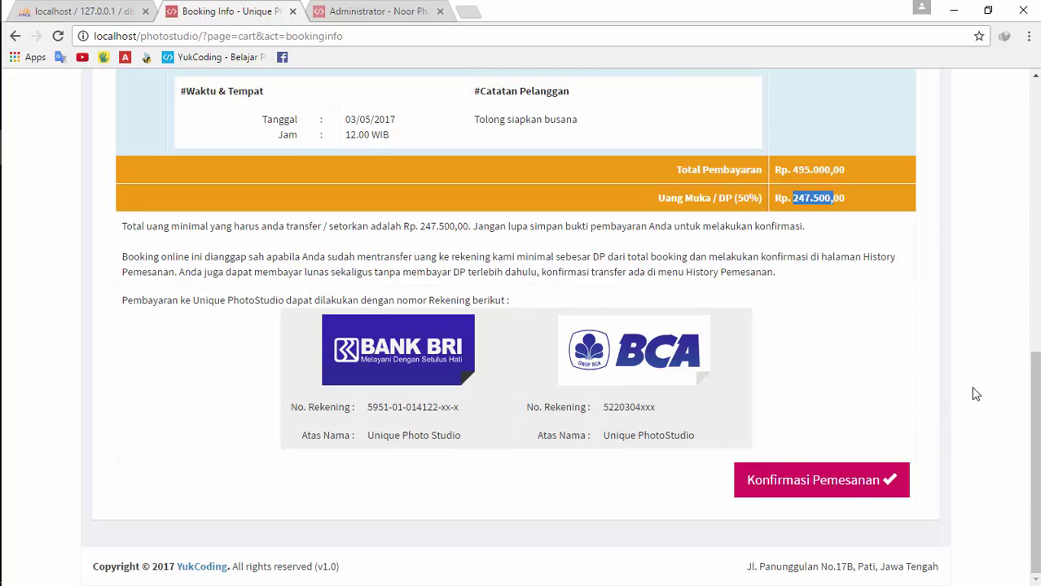
Confirm the order with 'Yes, Setuju!' and open History Pemesanan from the user menu
left_click(812, 494)
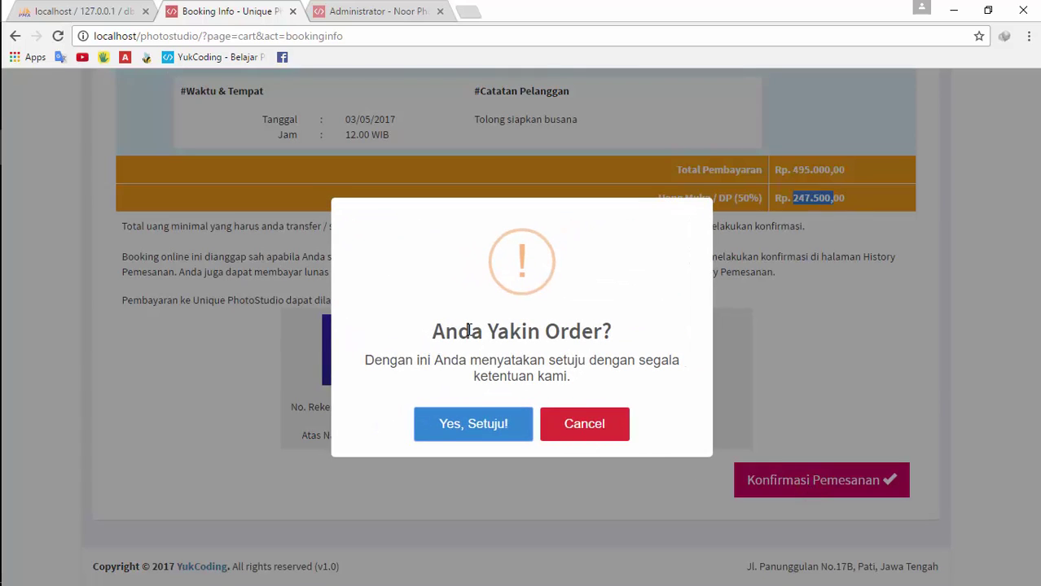
left_click(612, 424)
key("Return")
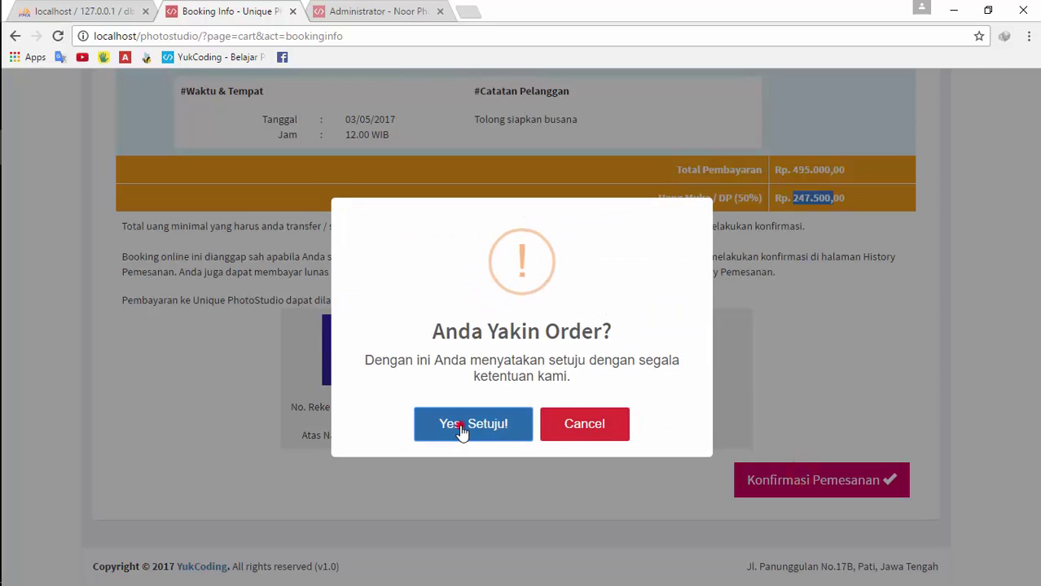
left_click(461, 424)
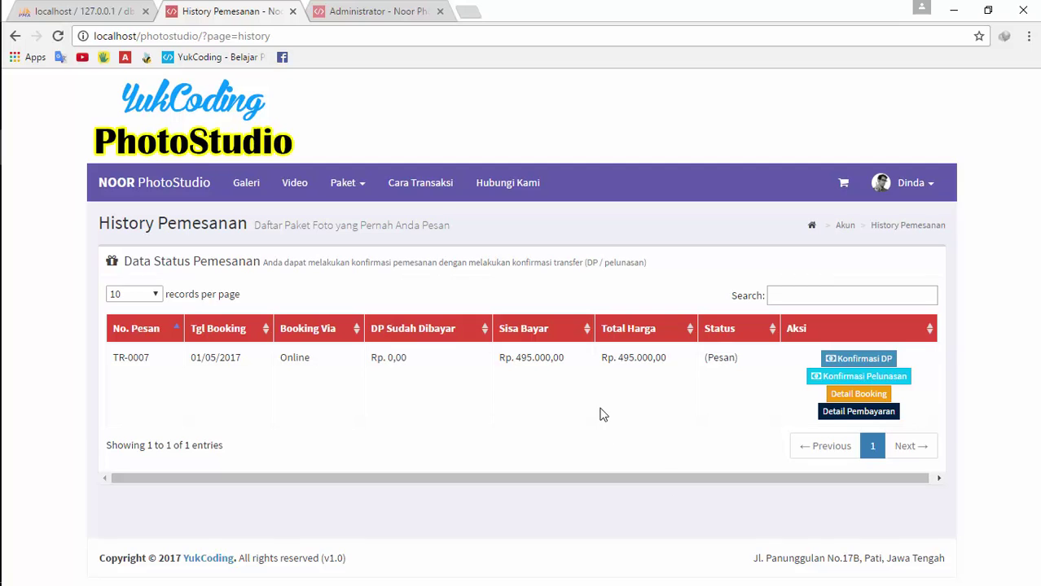
left_click(904, 184)
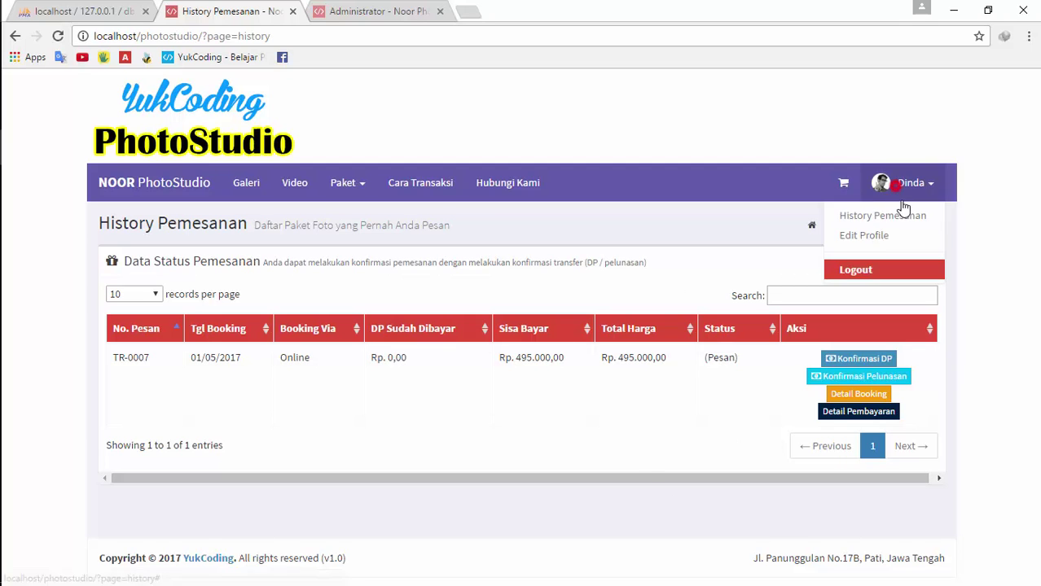
left_click(879, 215)
key("ctrl+Tab")
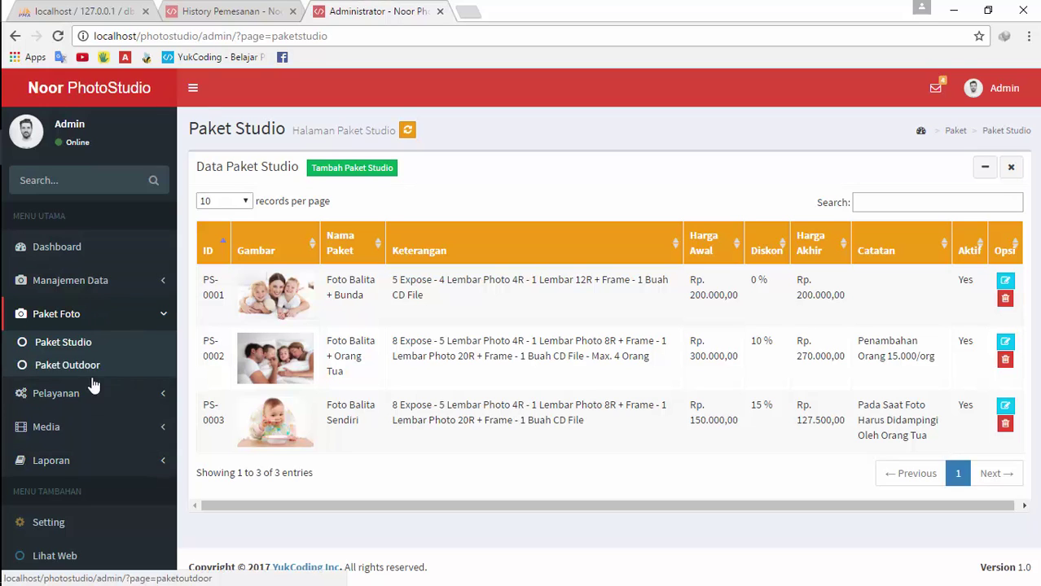
left_click(73, 394)
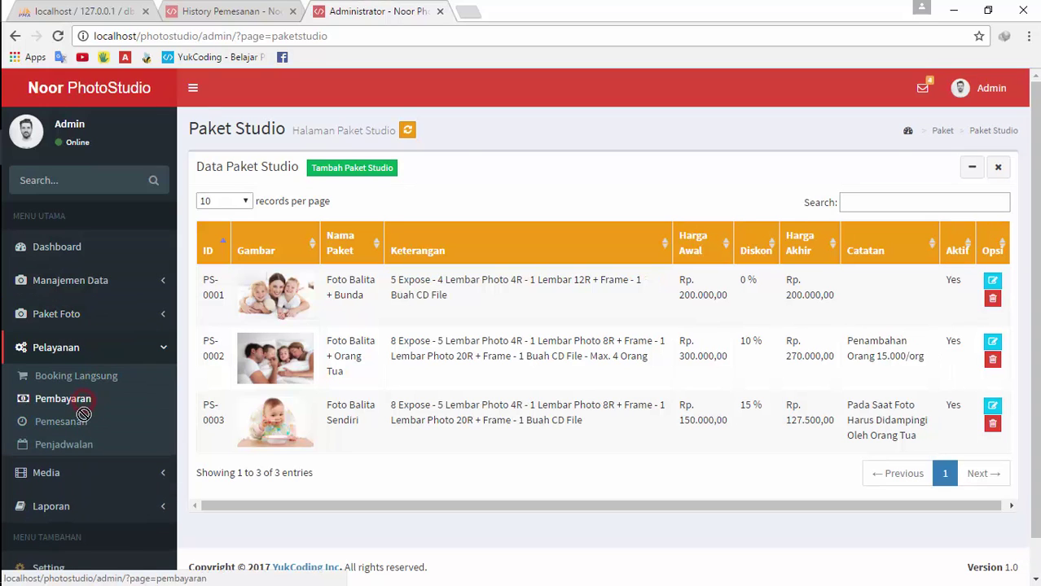
left_click(79, 425)
scroll(834, 432, "down", 3)
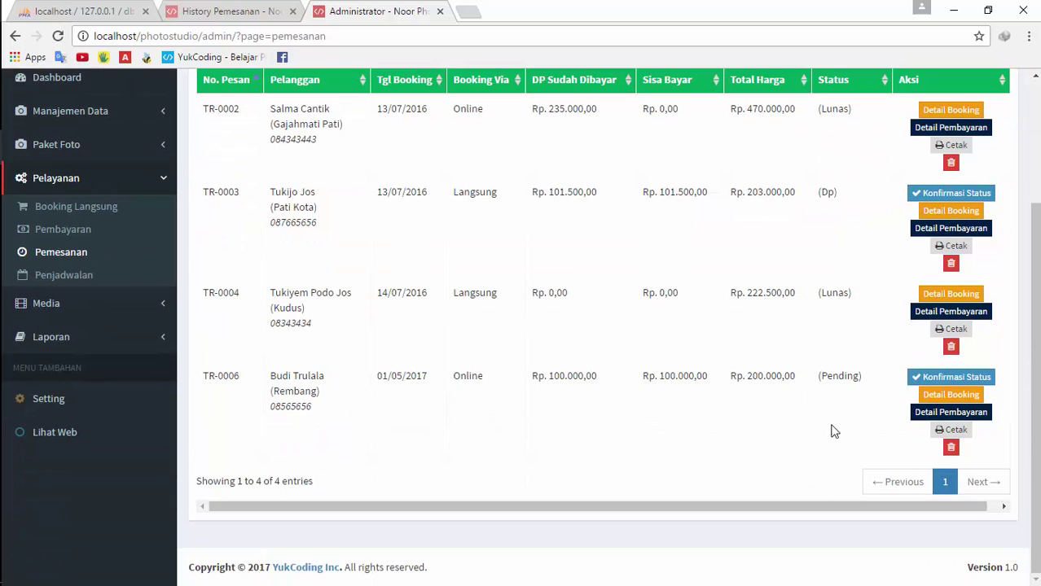
scroll(456, 383, "up", 3)
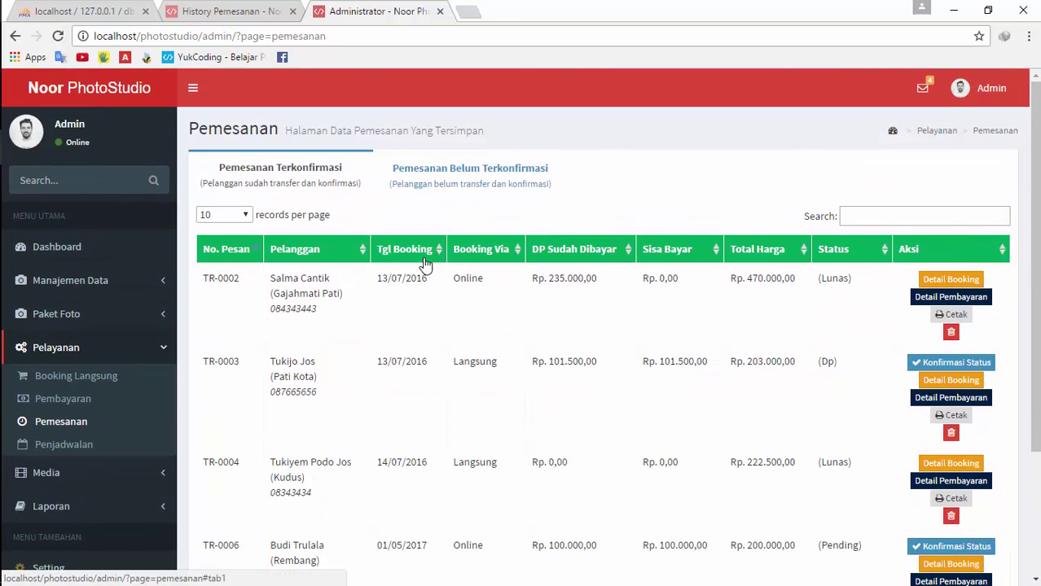
scroll(547, 399, "down", 3)
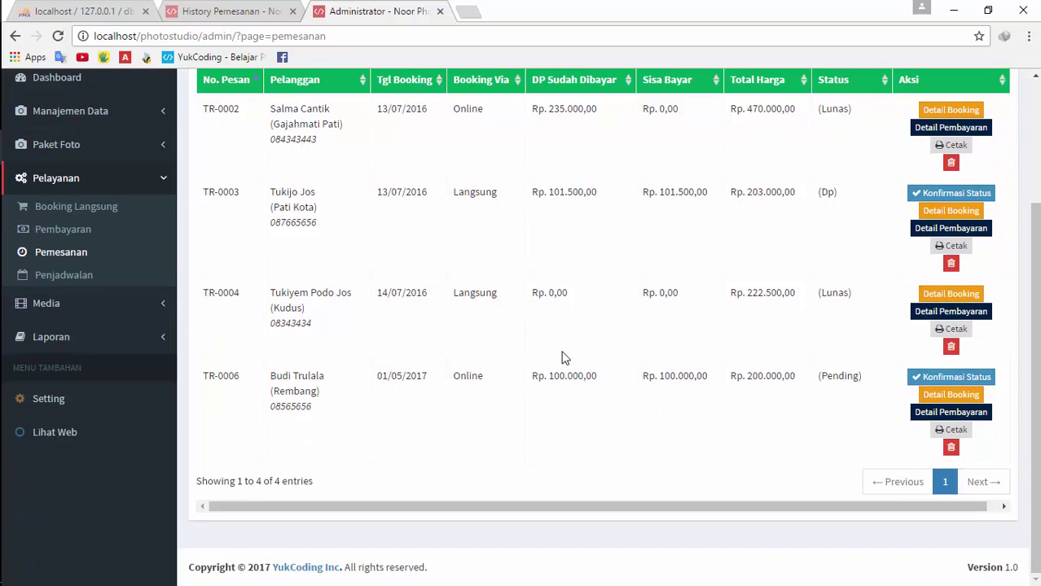
scroll(561, 358, "up", 3)
left_click(452, 171)
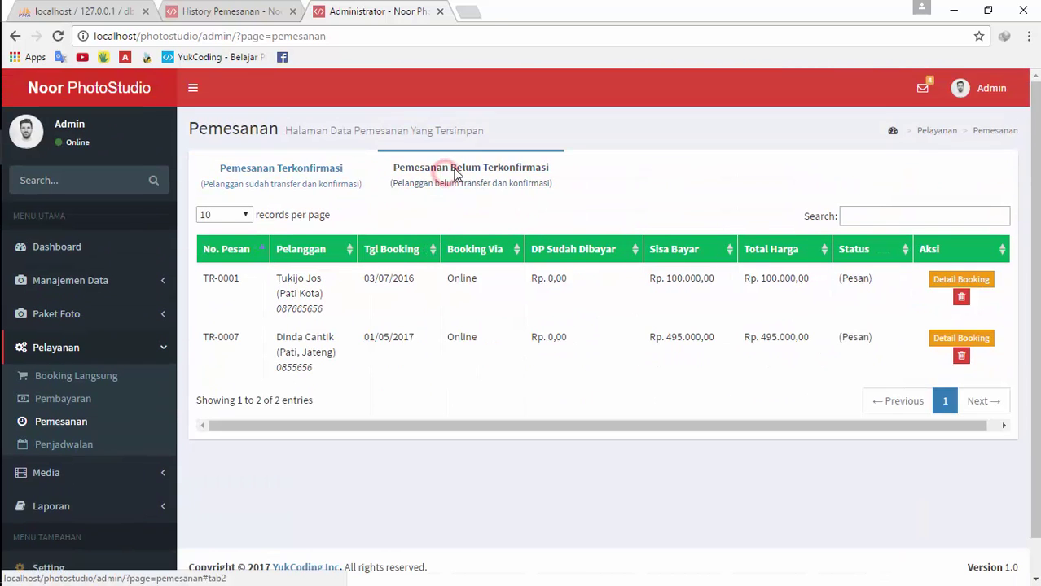
left_click(225, 12)
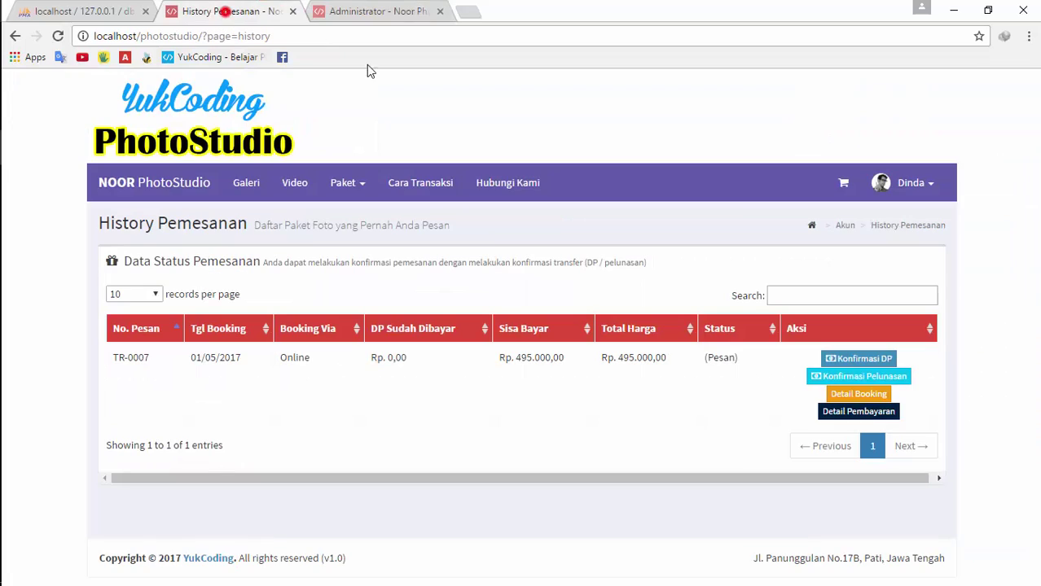
left_click(373, 11)
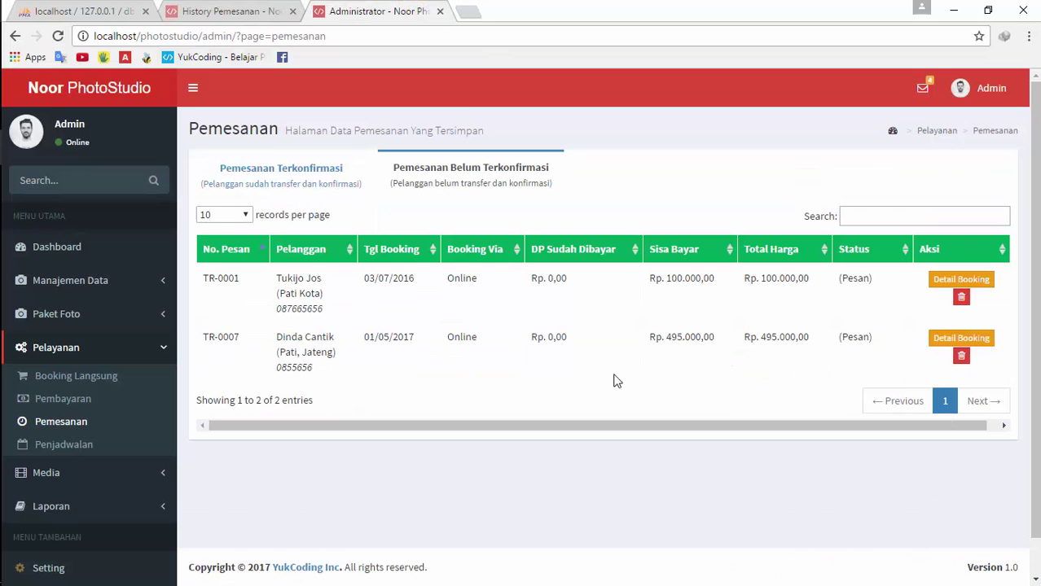
left_click(198, 10)
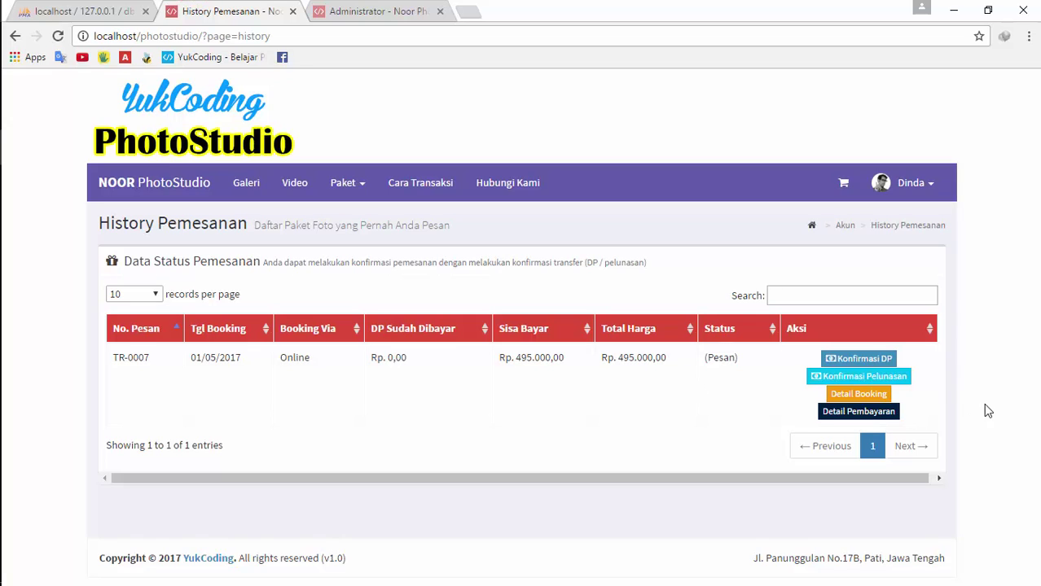
Open Konfirmasi DP for TR-0007 and compare it with the Konfirmasi Pelunasan form
left_click(870, 365)
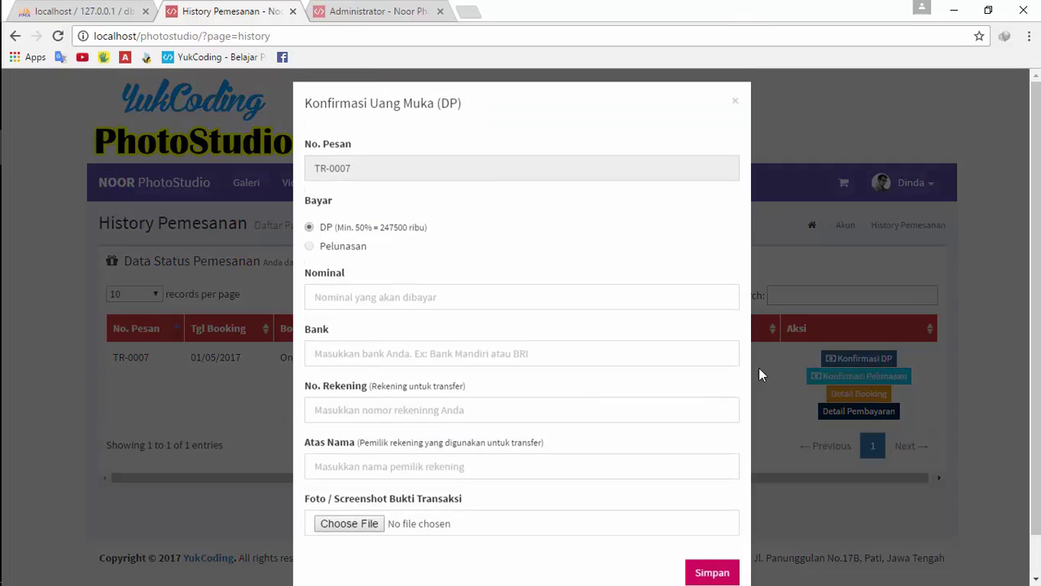
scroll(424, 305, "down", 1)
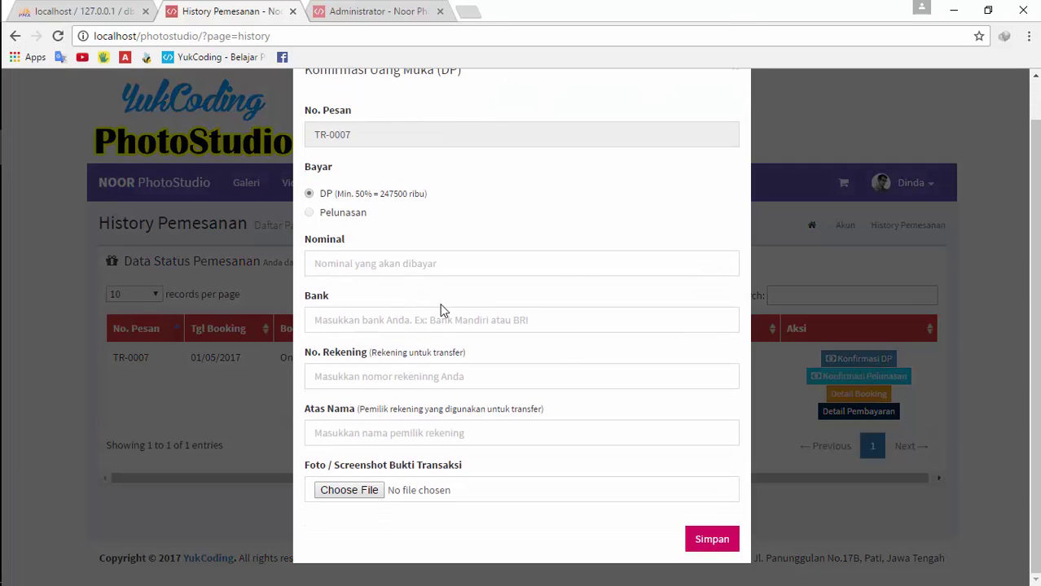
double_click(330, 218)
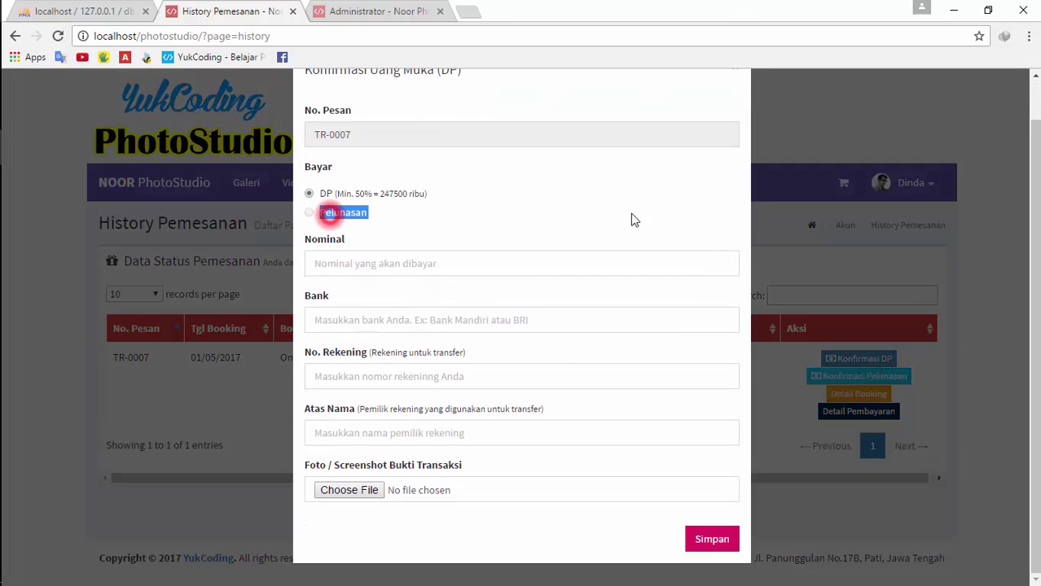
left_click(870, 351)
left_click(865, 376)
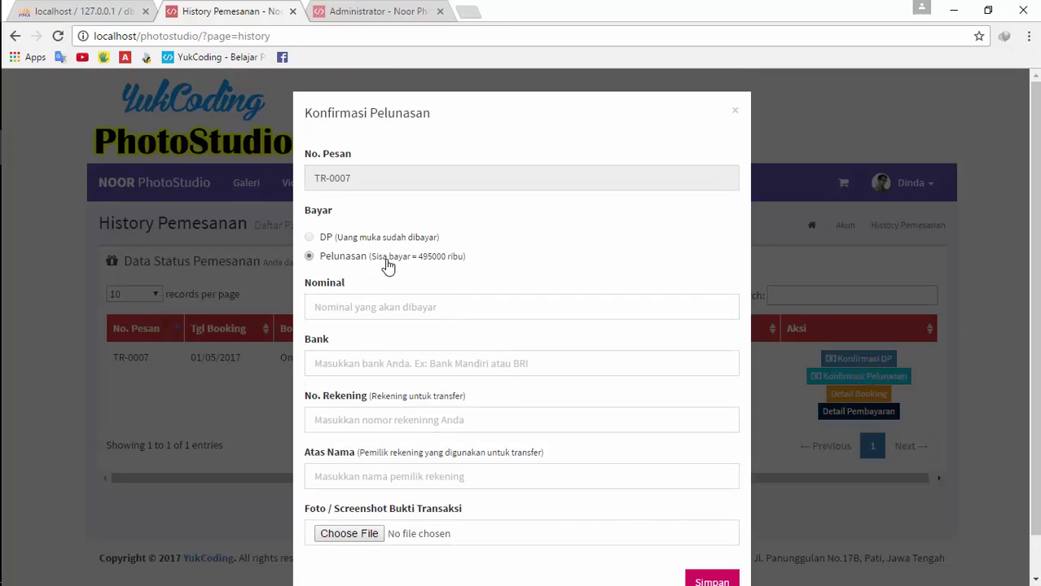
left_click(386, 234)
left_click(777, 229)
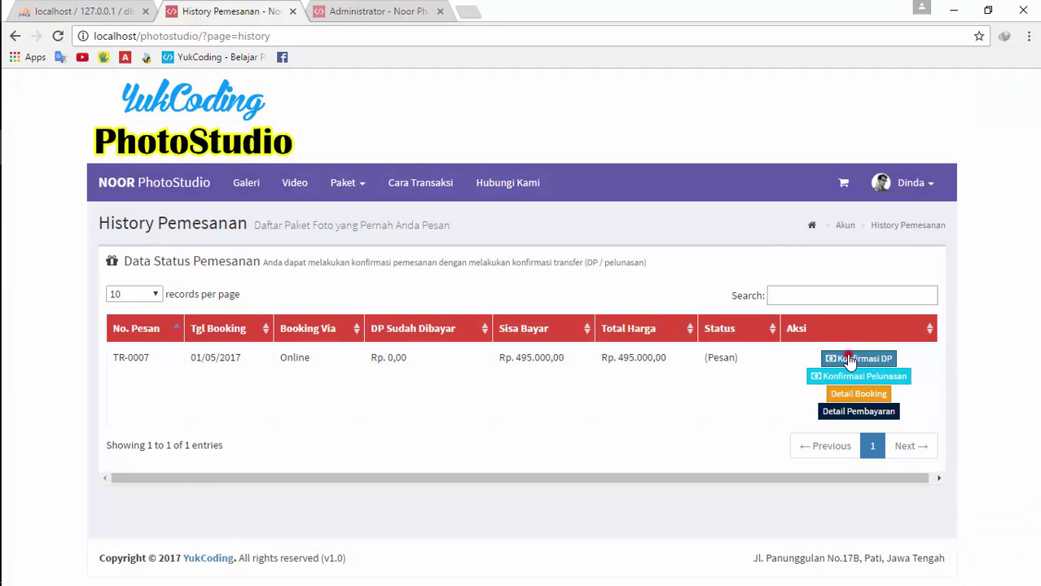
Check the 495000 balance on the Pelunasan form, then end on the Konfirmasi DP form
left_click(883, 358)
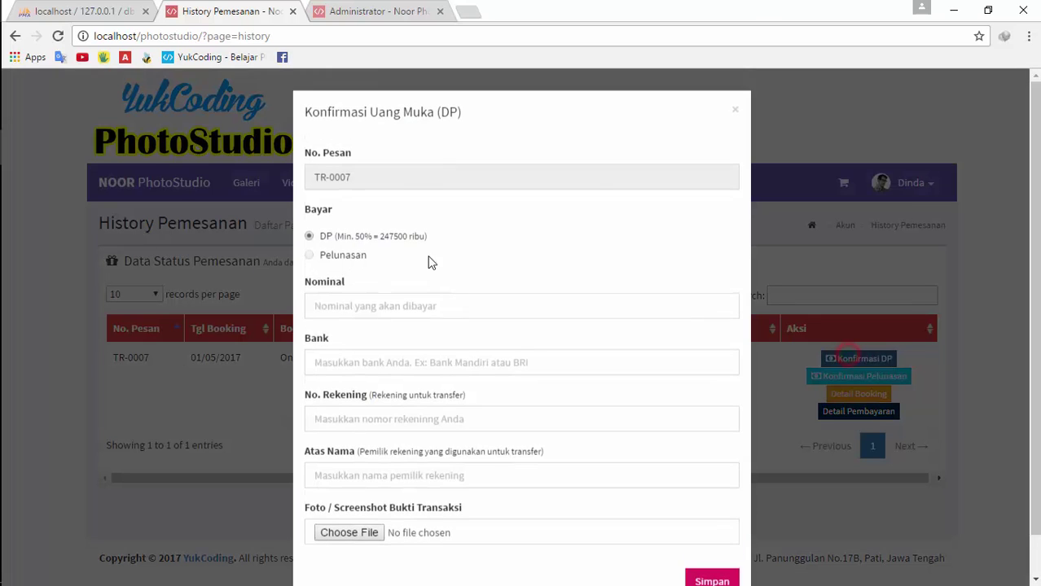
left_click(817, 279)
left_click(851, 375)
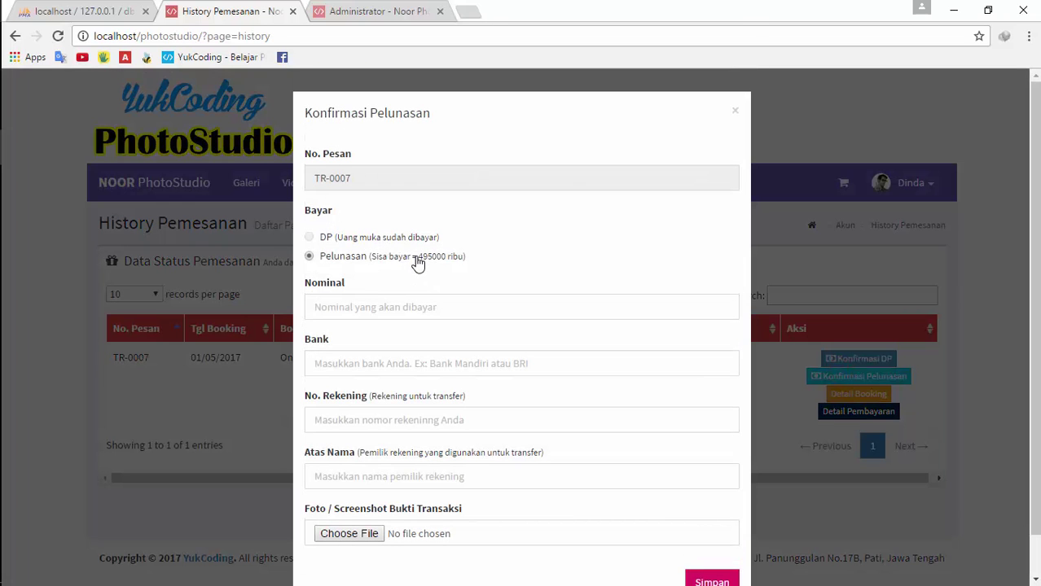
double_click(422, 258)
left_click(808, 294)
left_click(858, 358)
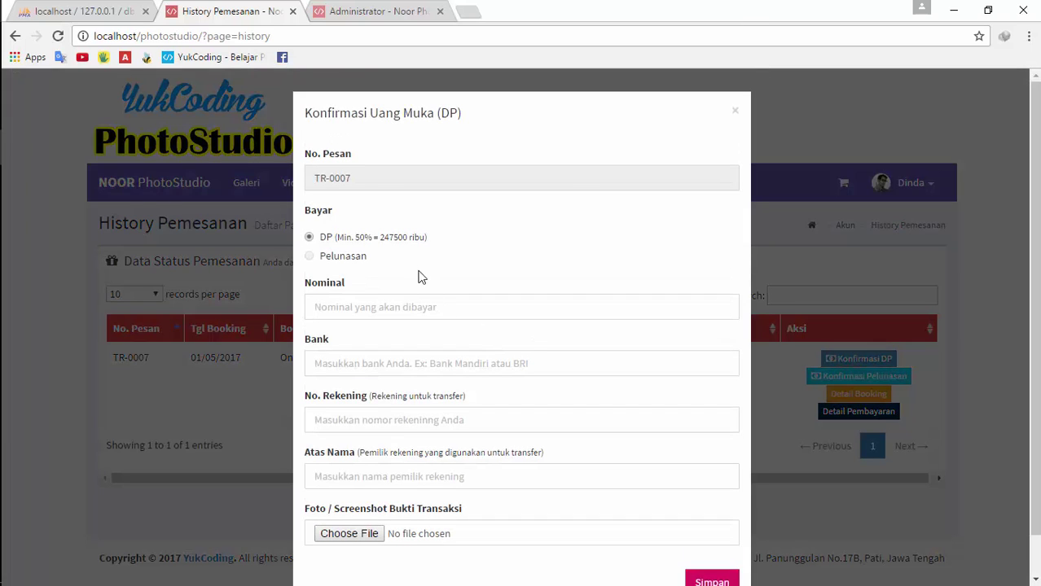
Fill TR-0007's DP form with Nominal 2000, bank BRI, an account number and the holder's name
left_click(408, 301)
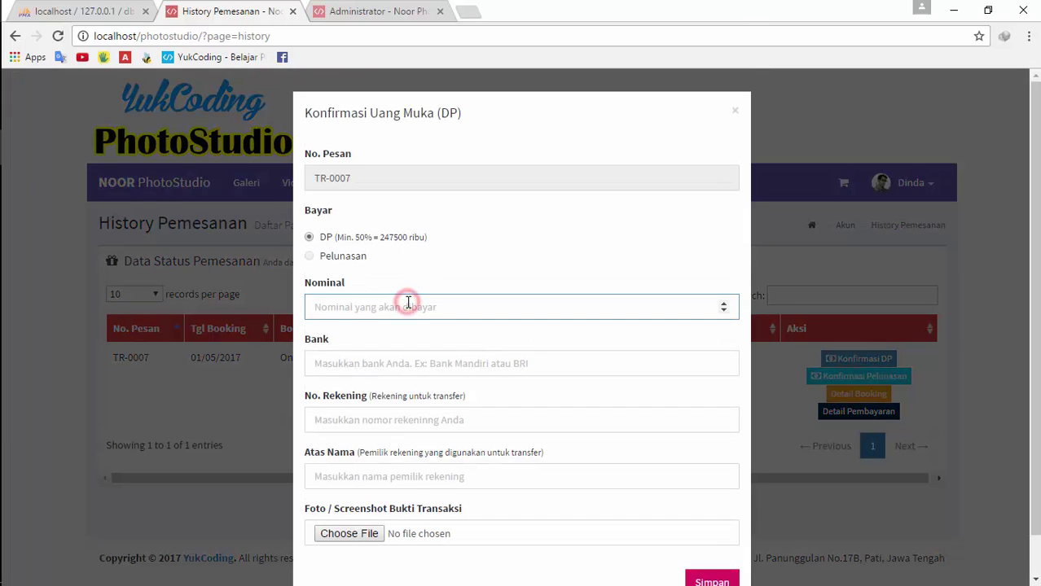
type("2000")
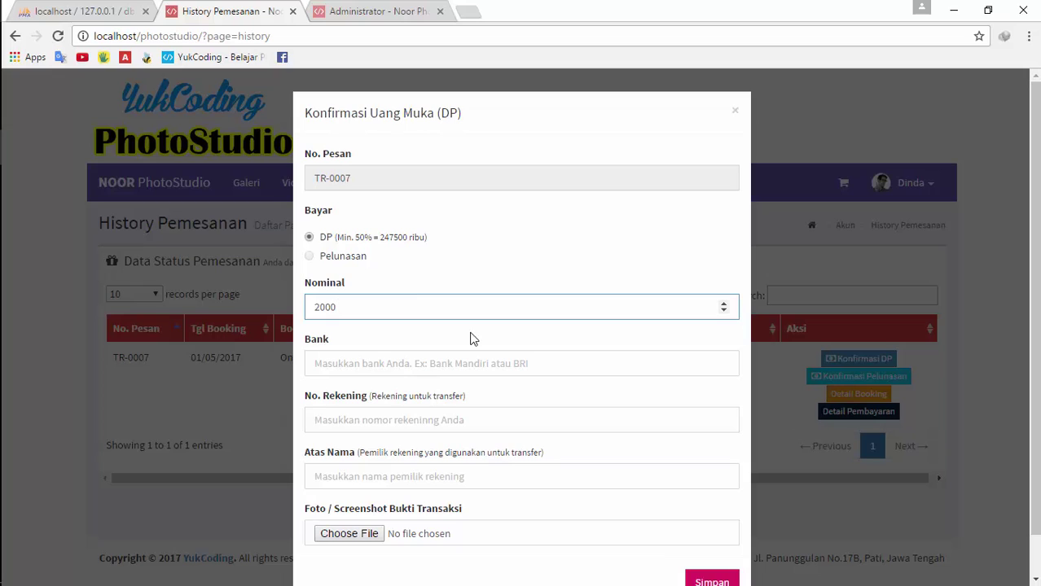
left_click(483, 363)
type("BRI")
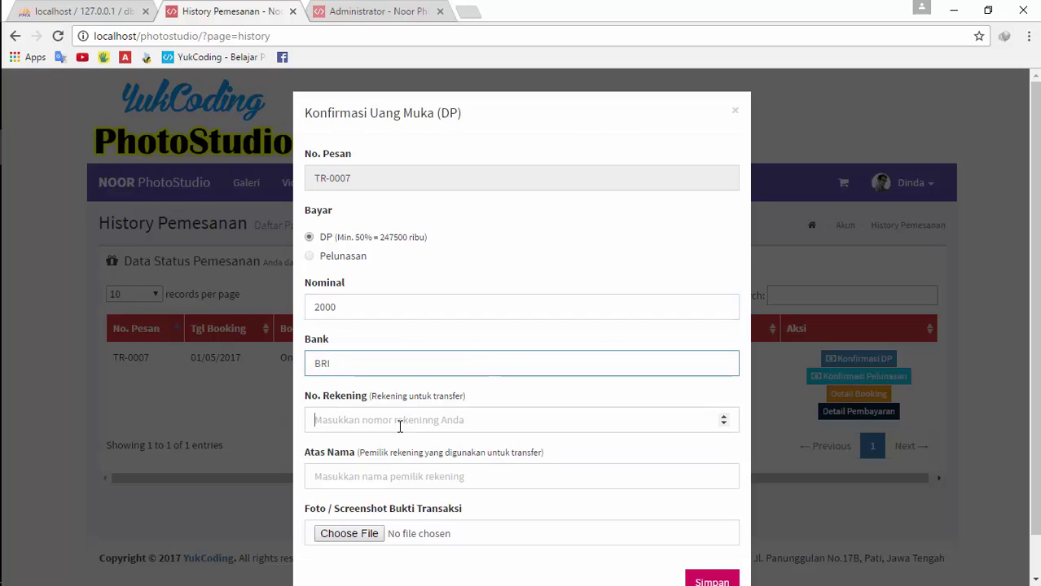
left_click(400, 420)
type("4454545")
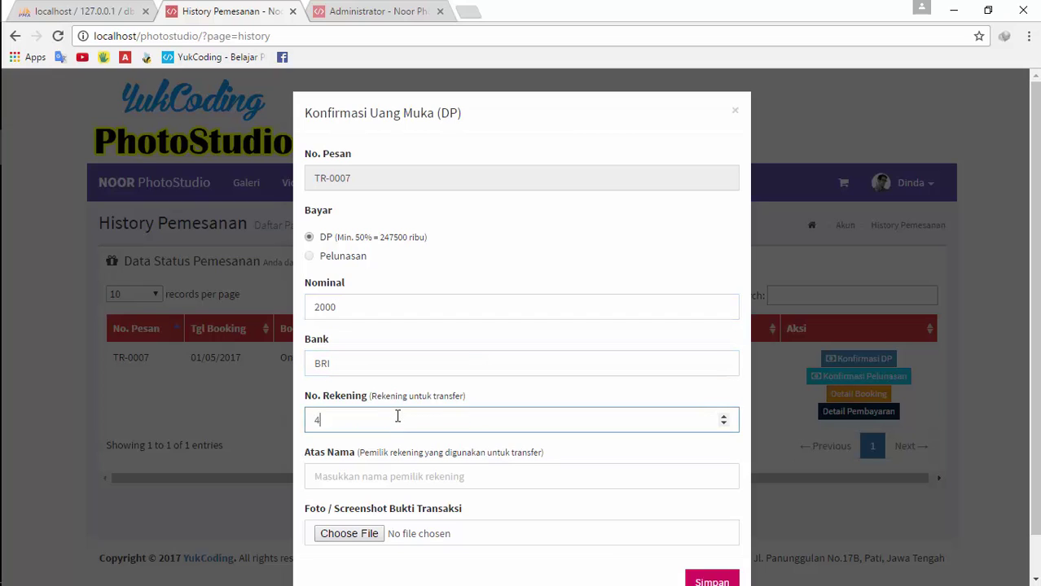
left_click(400, 471)
type("Dinda")
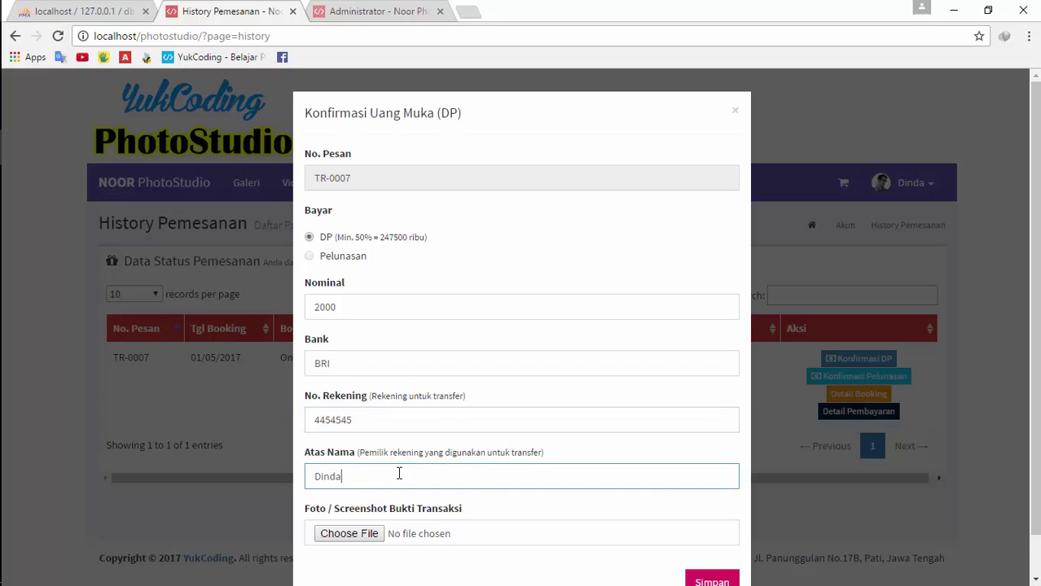
Try saving the DP form with the holder name cleared, then re-enter the holder's name
left_click(358, 533)
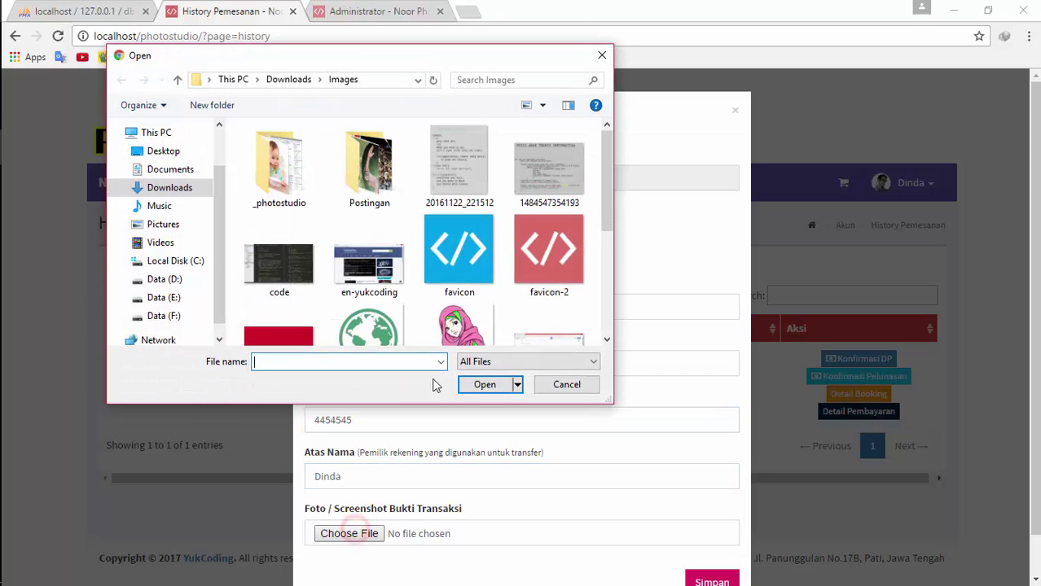
left_click(567, 384)
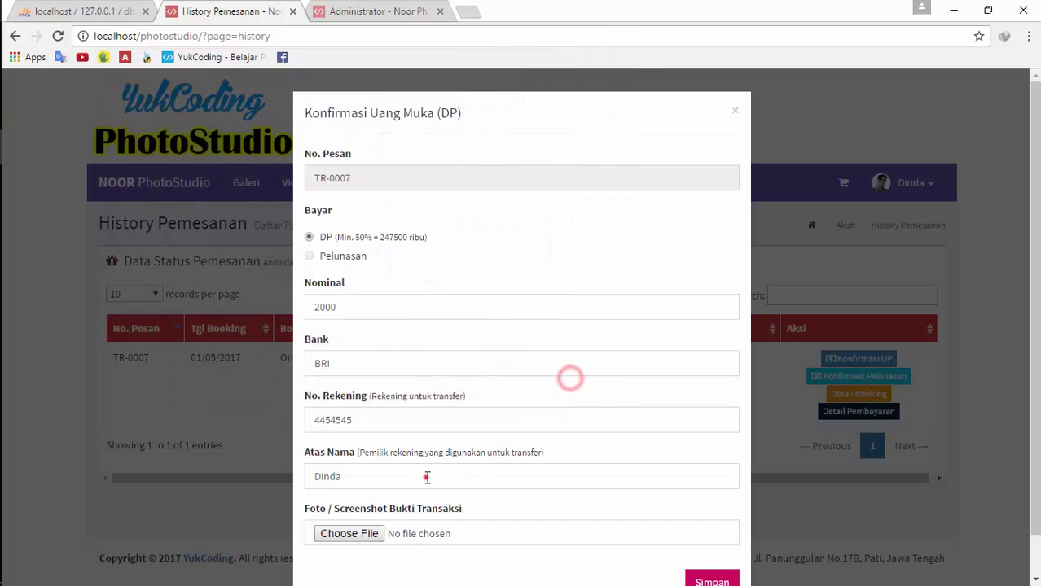
left_click(425, 475)
key("BackSpace")
key("BackSpace")
key("BackSpace")
key("BackSpace")
key("BackSpace")
scroll(716, 537, "down", 1)
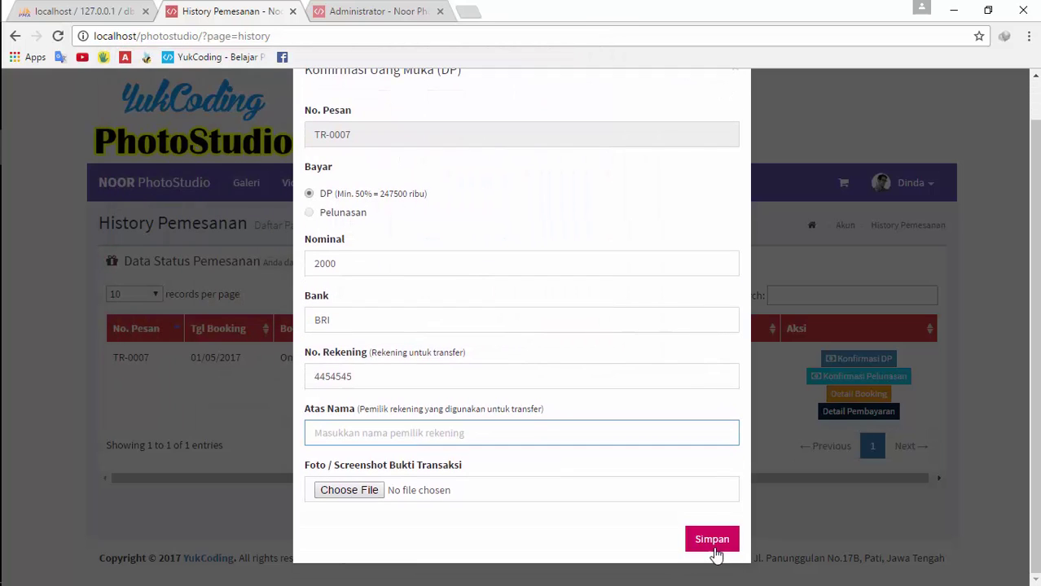
left_click(714, 545)
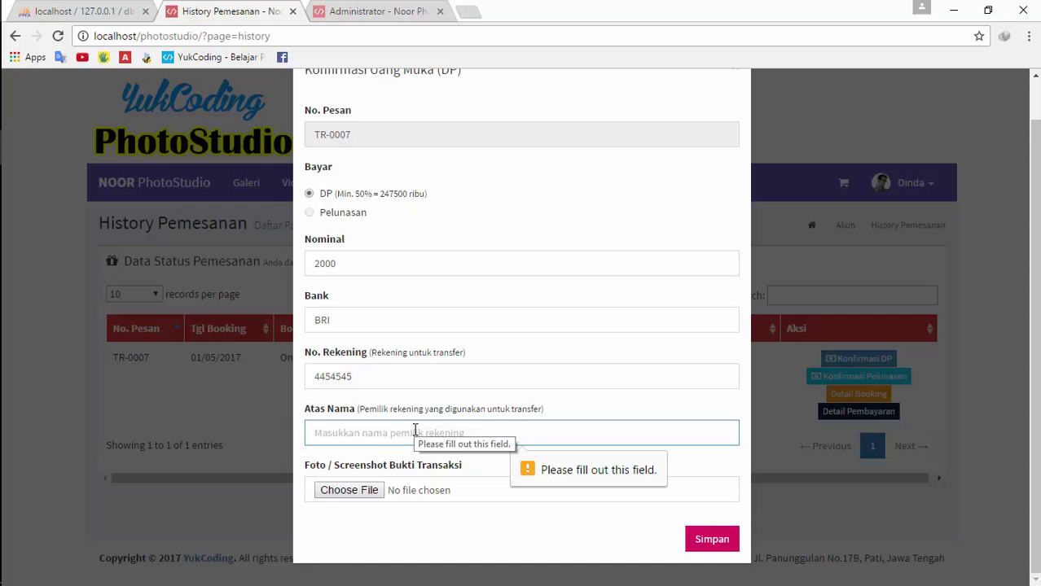
type("Dinda")
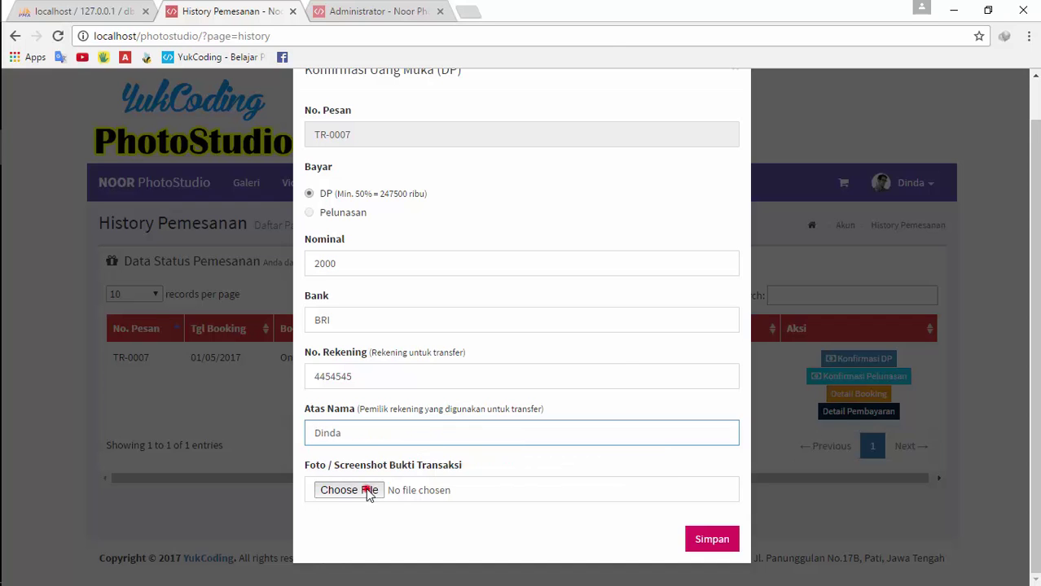
Attach bukti transfer.jpg from Downloads, submit, and dismiss the Rp. 247.500,00 minimum-DP warning
left_click(371, 491)
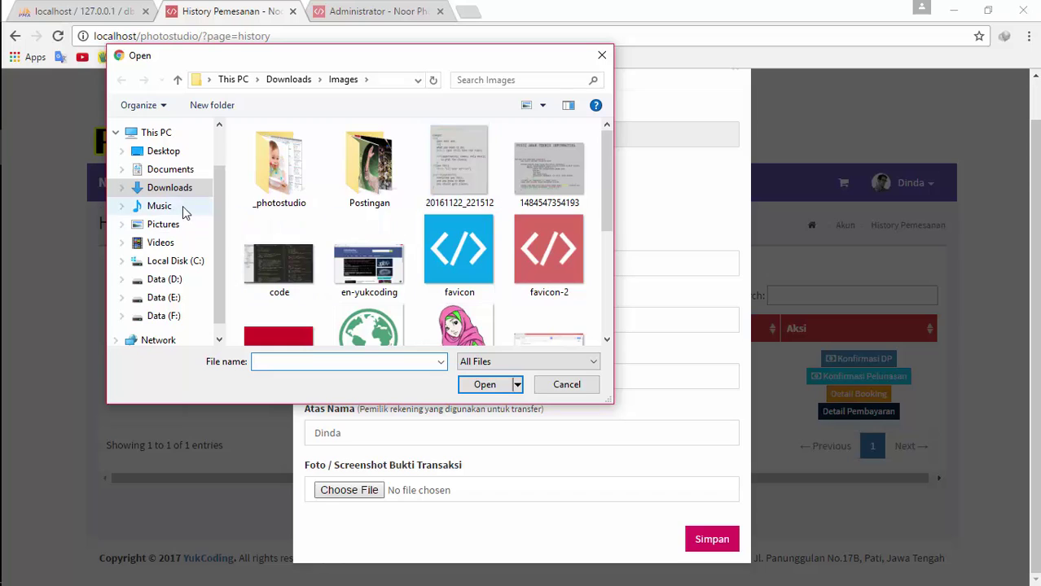
left_click(148, 187)
left_click_drag(605, 191, 606, 234)
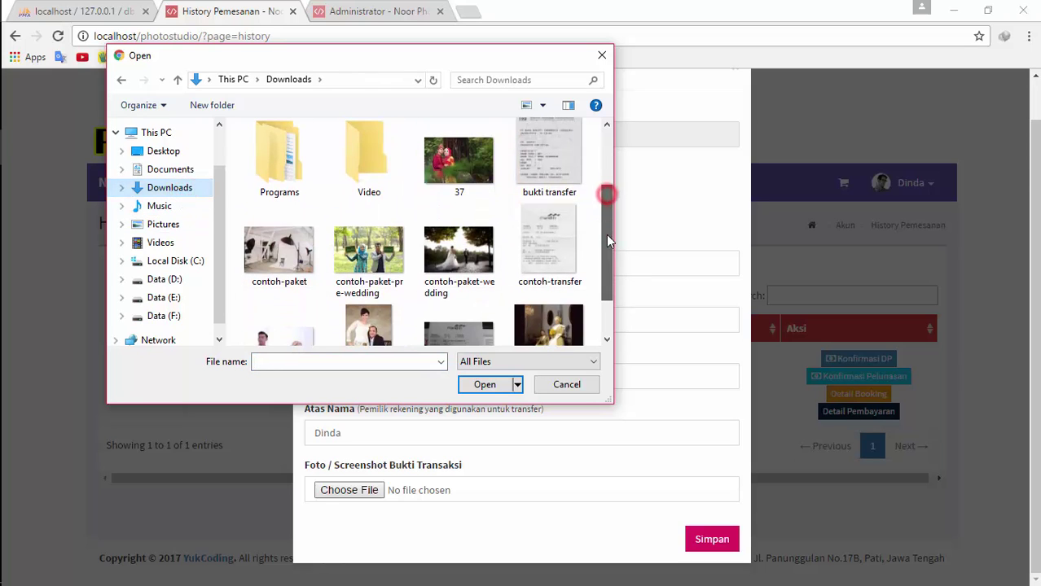
double_click(559, 160)
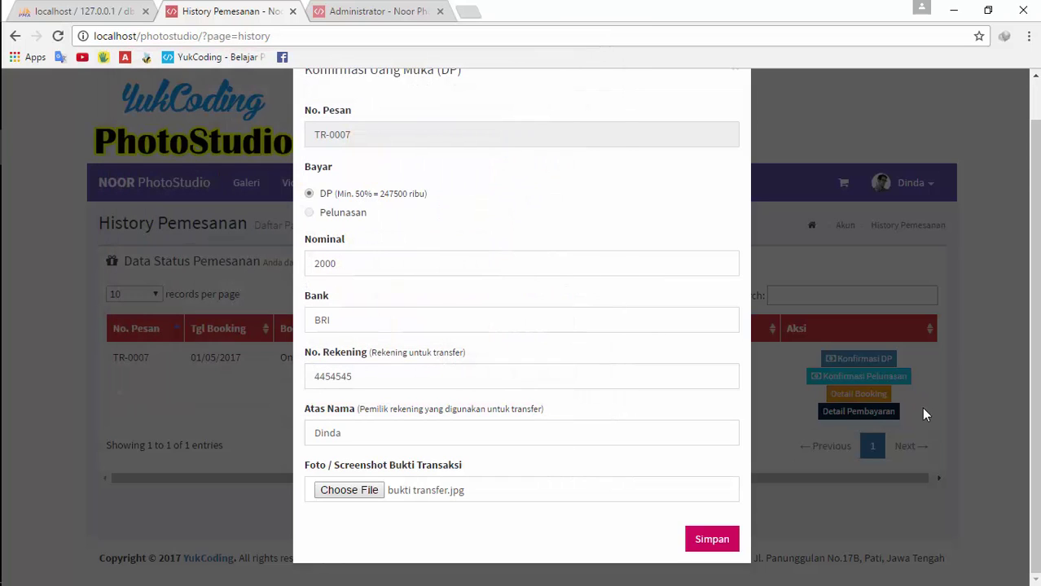
left_click(716, 541)
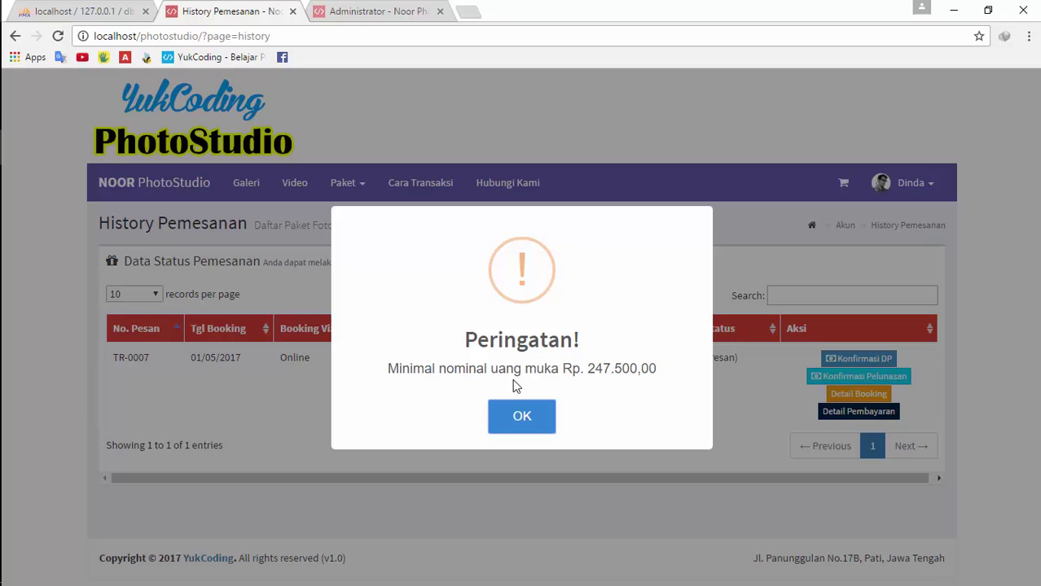
left_click(525, 428)
Reopen TR-0007's DP confirmation form and set the Nominal to 250000
left_click(852, 359)
left_click(388, 303)
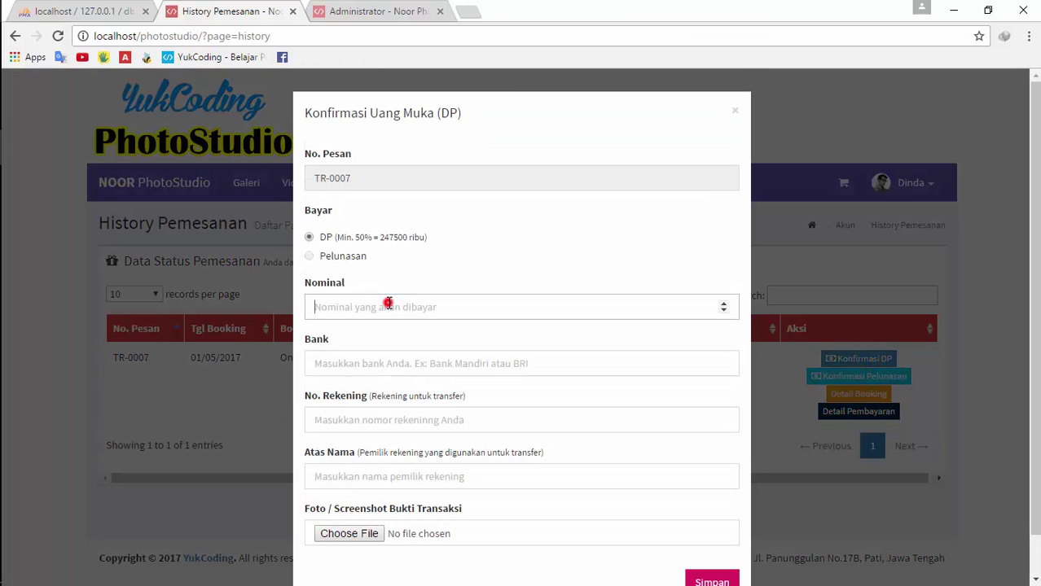
double_click(407, 236)
left_click(381, 237)
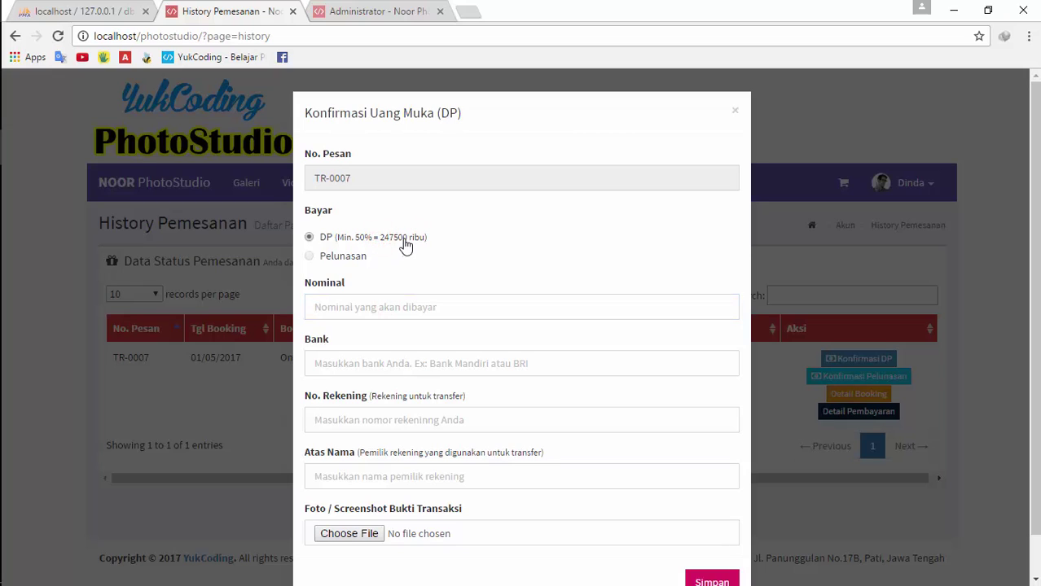
left_click_drag(407, 237, 382, 238)
key("ctrl+c")
left_click(378, 310)
key("ctrl+v")
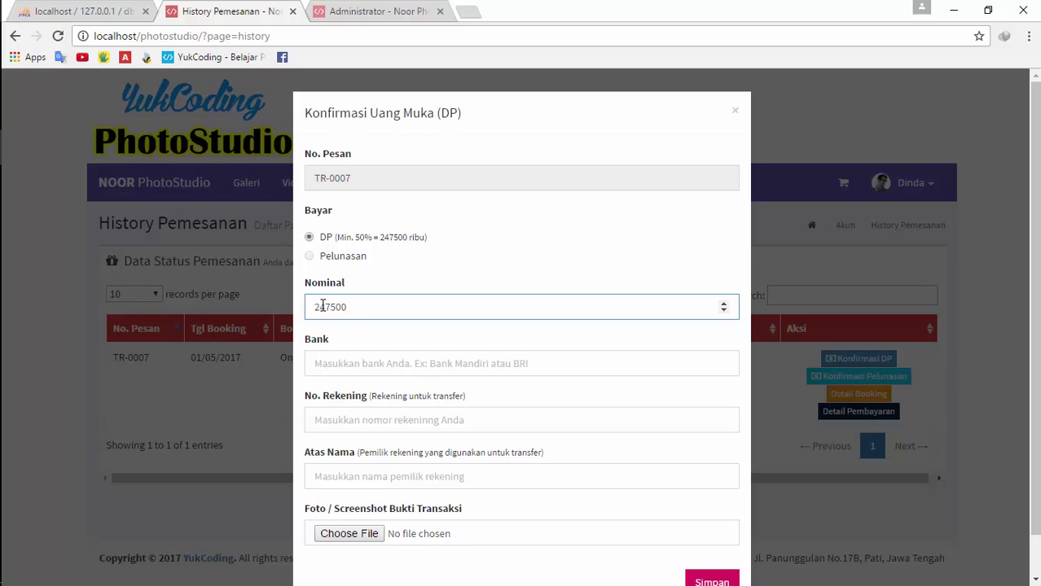
left_click_drag(316, 306, 347, 306)
type("250000")
Enter bank Mandiri, the account number and holder name, attach bukti transfer.jpg, and save
left_click(372, 364)
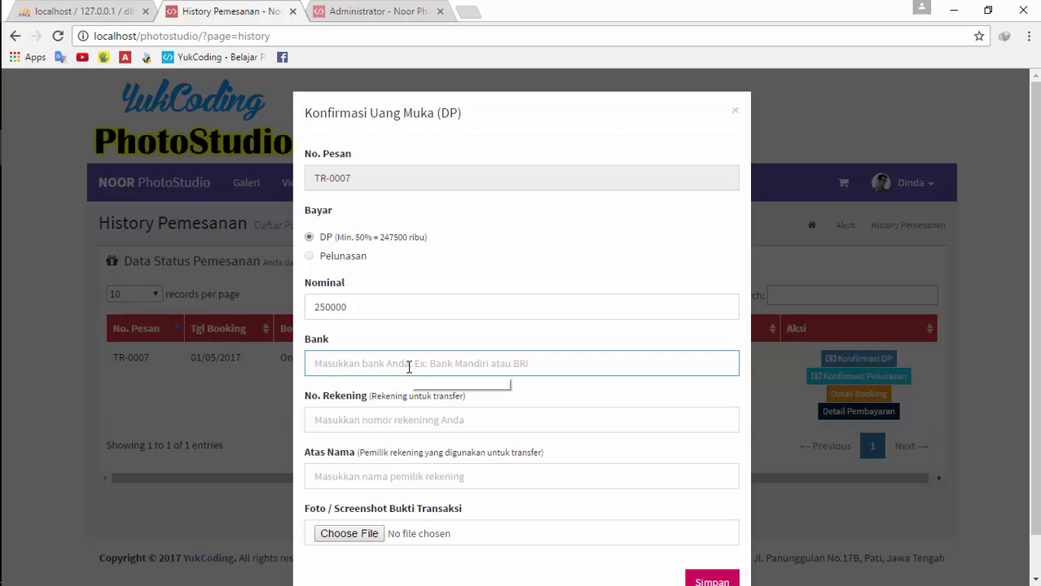
type("Mandiri")
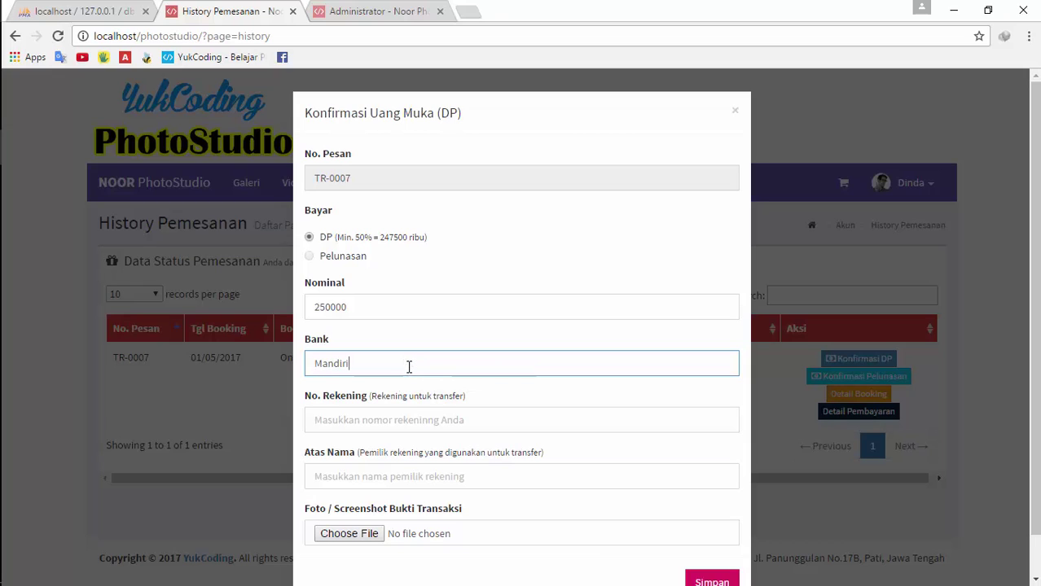
key("Tab")
type("5476476")
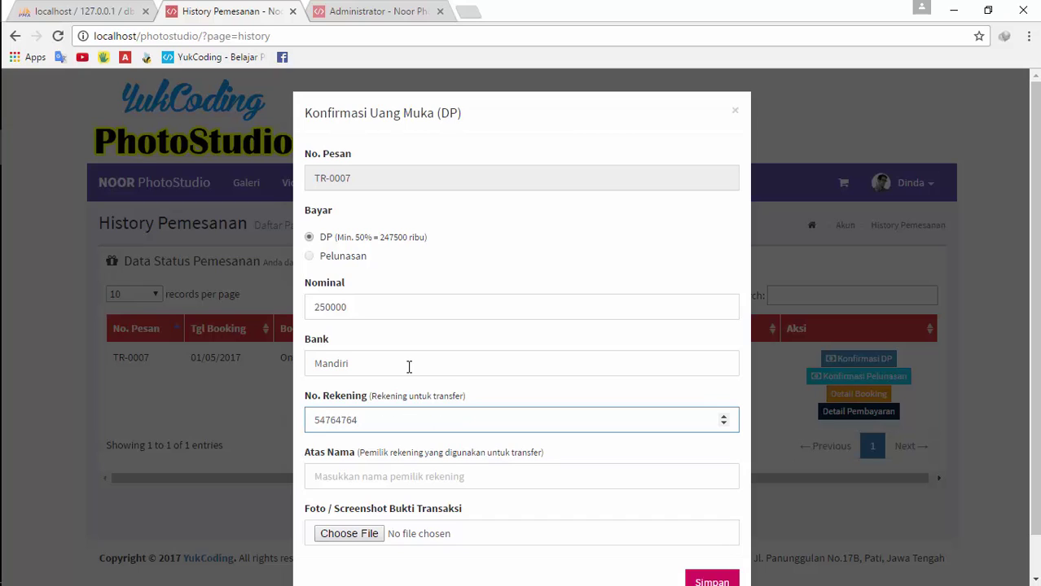
left_click(417, 475)
type("Dinda")
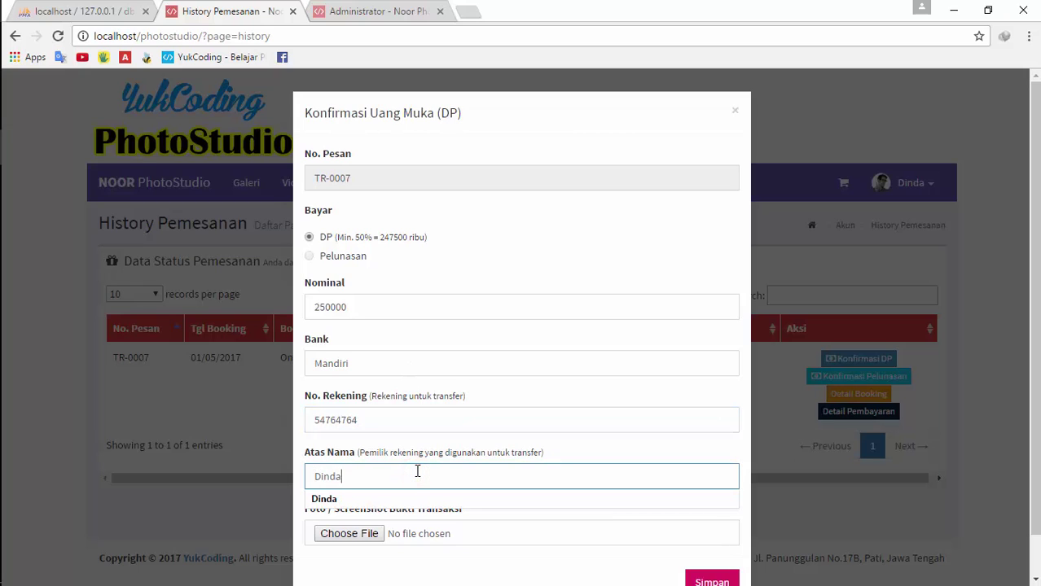
left_click(414, 496)
left_click(366, 534)
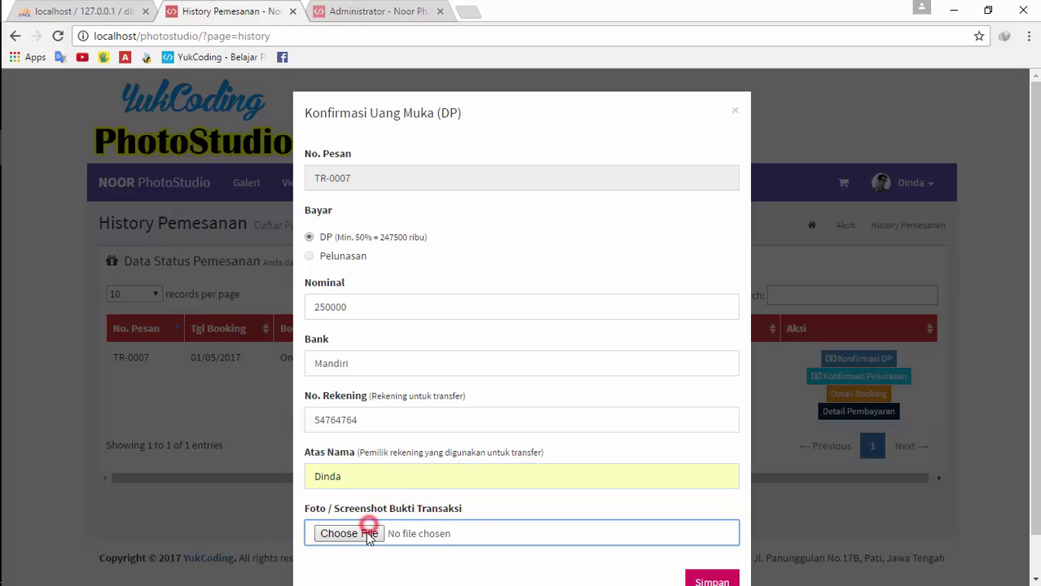
double_click(559, 244)
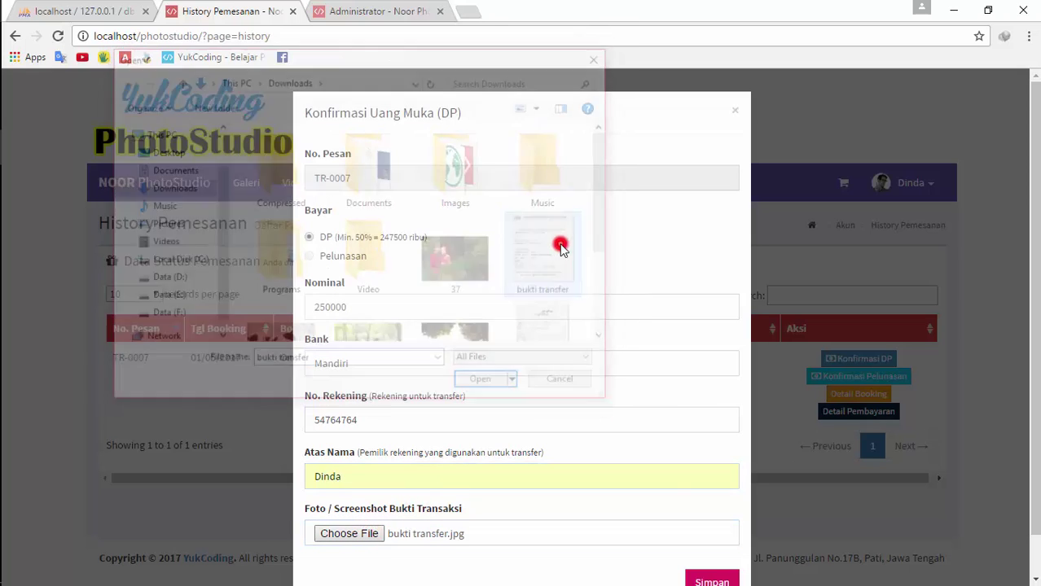
left_click(711, 575)
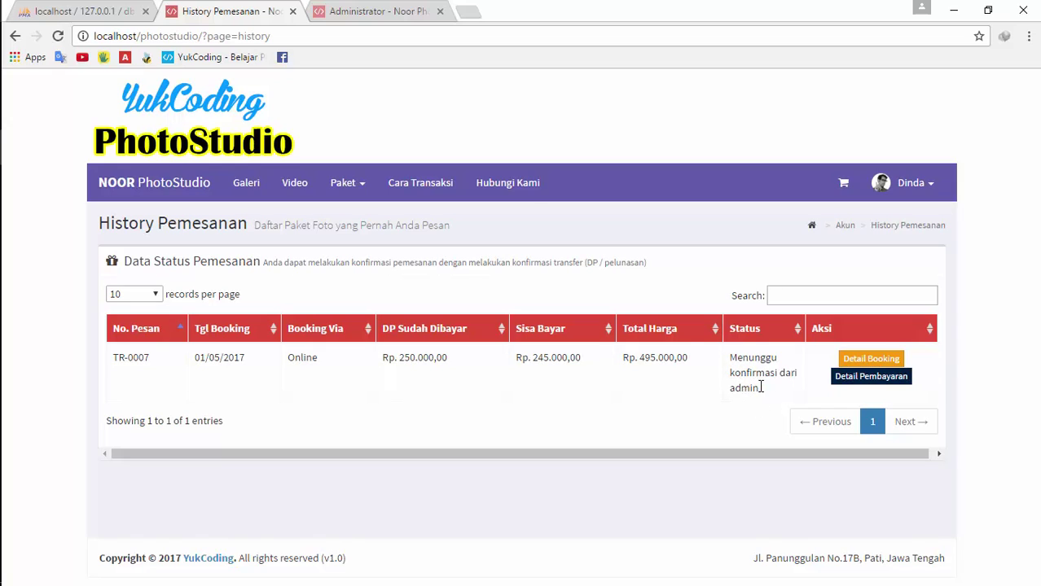
In the Administrator tab, open TR-0007's Detail Booking from the Pemesanan Terkonfirmasi list
left_click(333, 9)
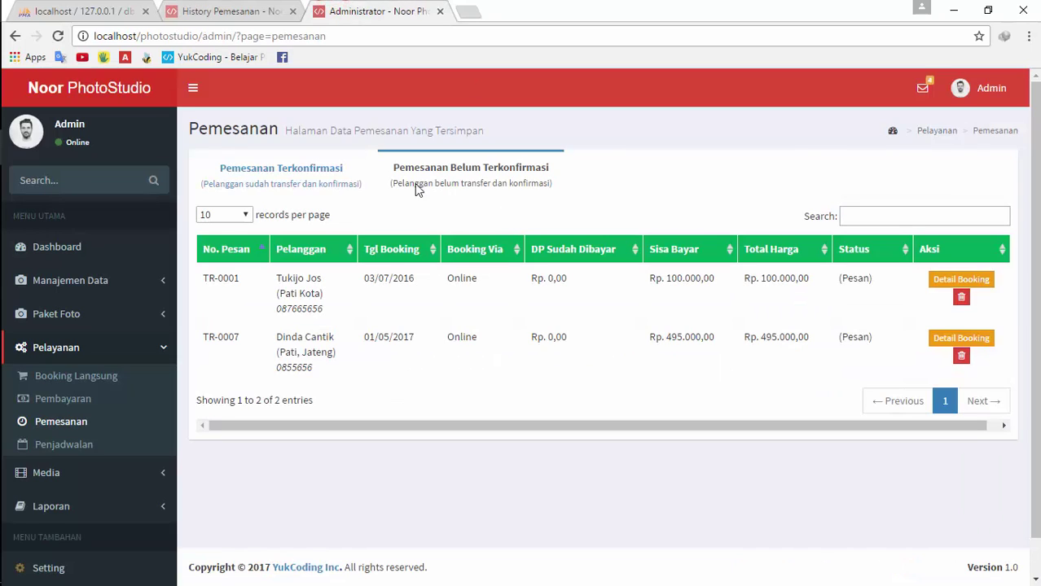
left_click(315, 172)
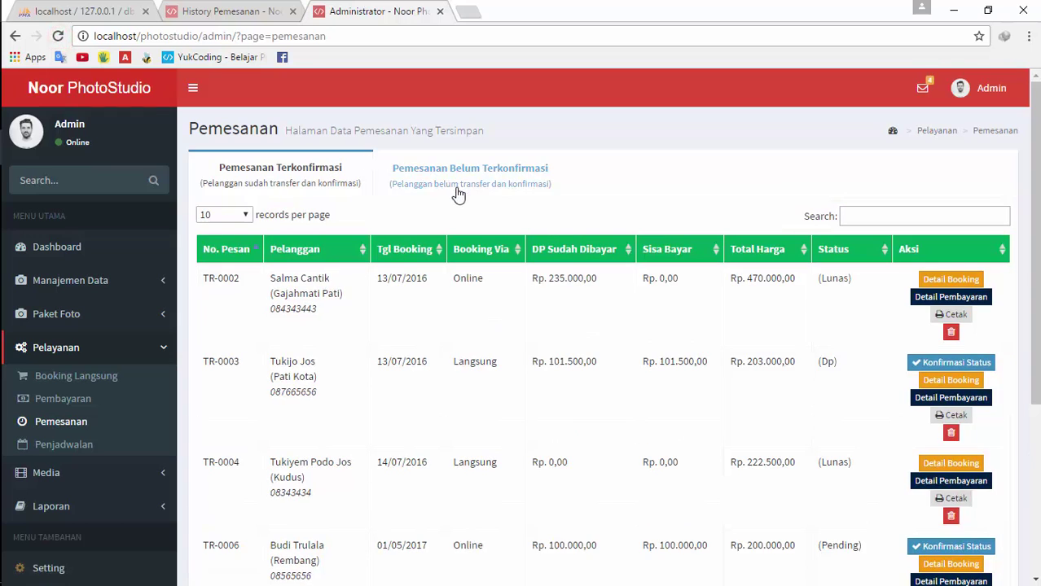
left_click(456, 189)
left_click(317, 161)
scroll(446, 414, "down", 3)
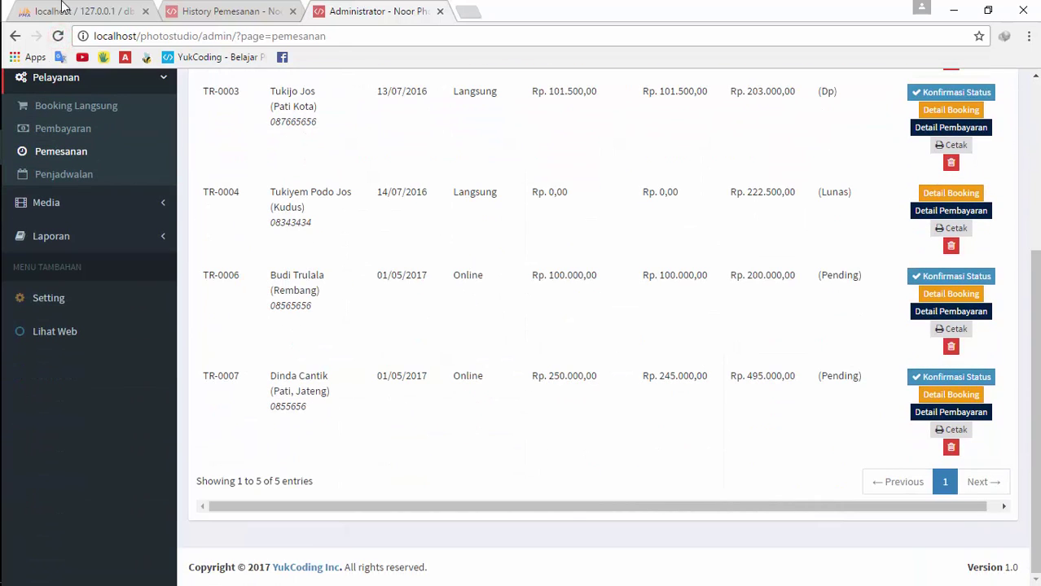
left_click(963, 398)
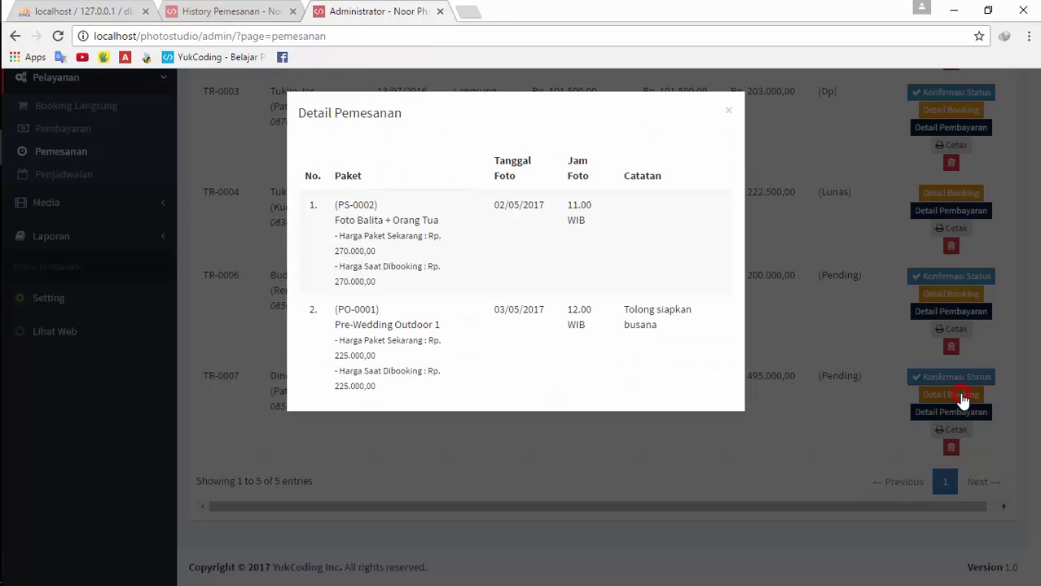
left_click(824, 293)
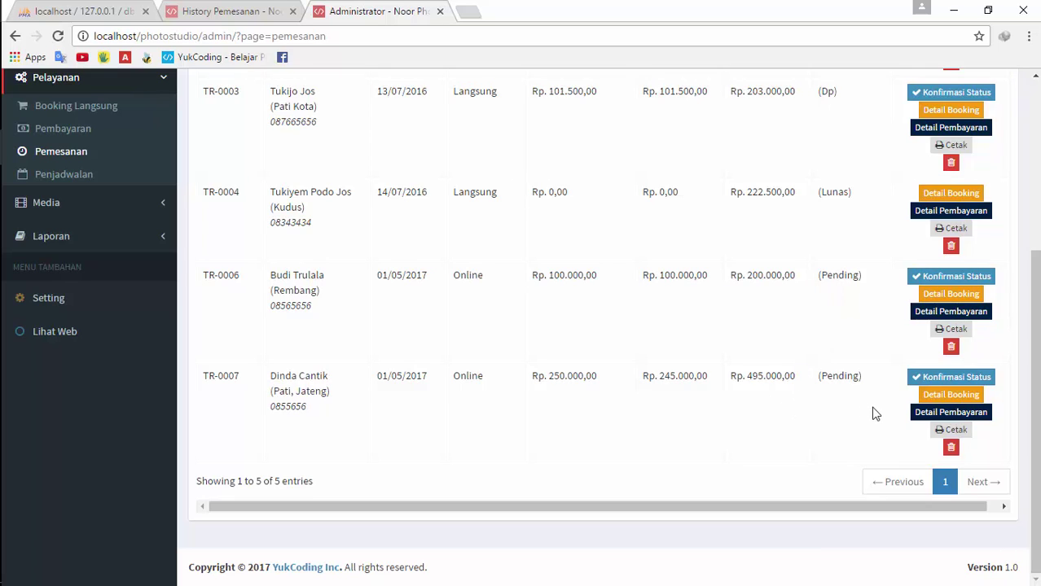
left_click(975, 399)
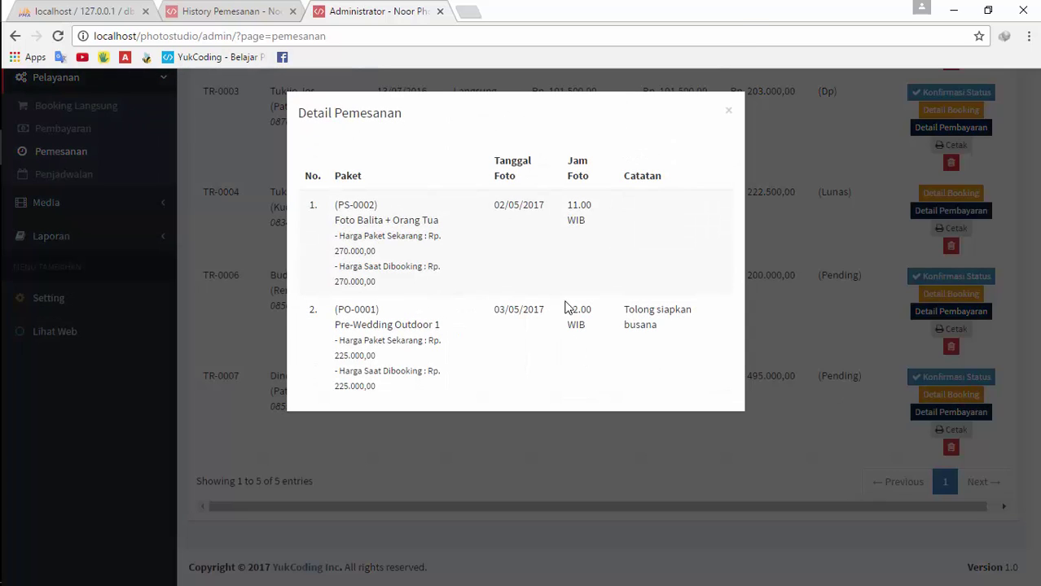
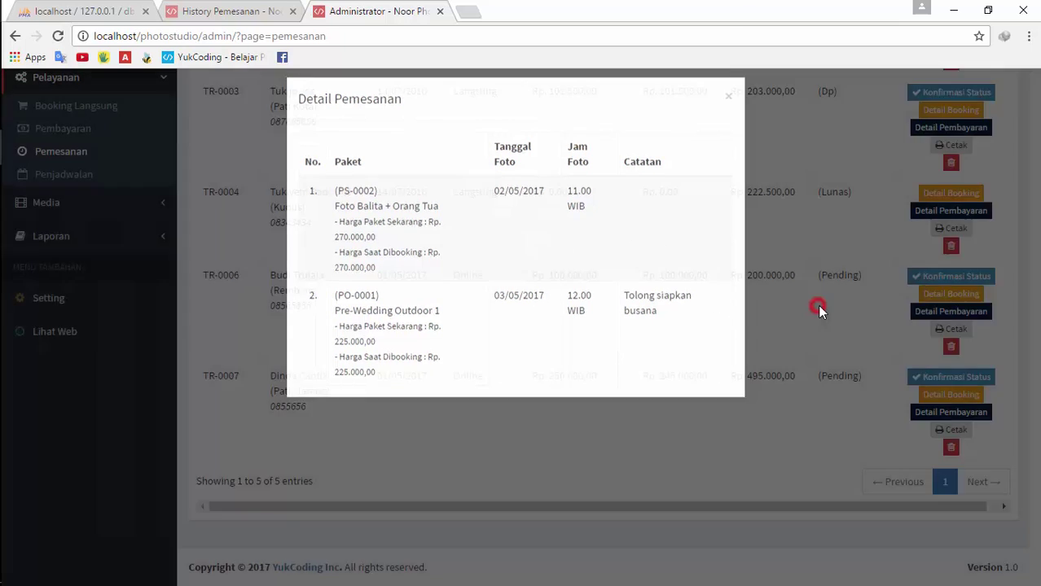
Review the last order's Rp. 250.000,00 down-payment details and enlarge its transfer receipt
left_click(816, 306)
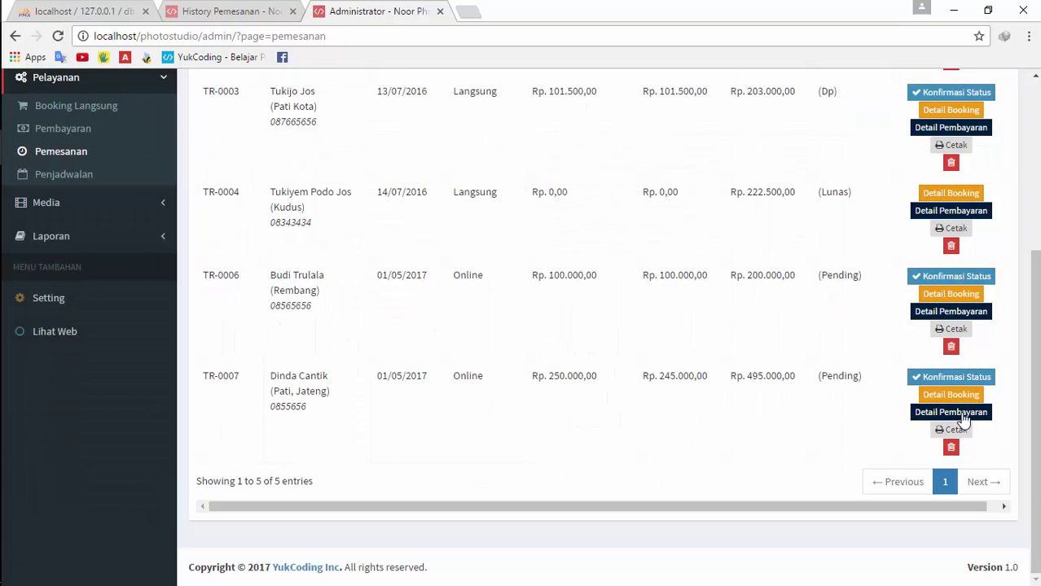
left_click(961, 416)
left_click(654, 390)
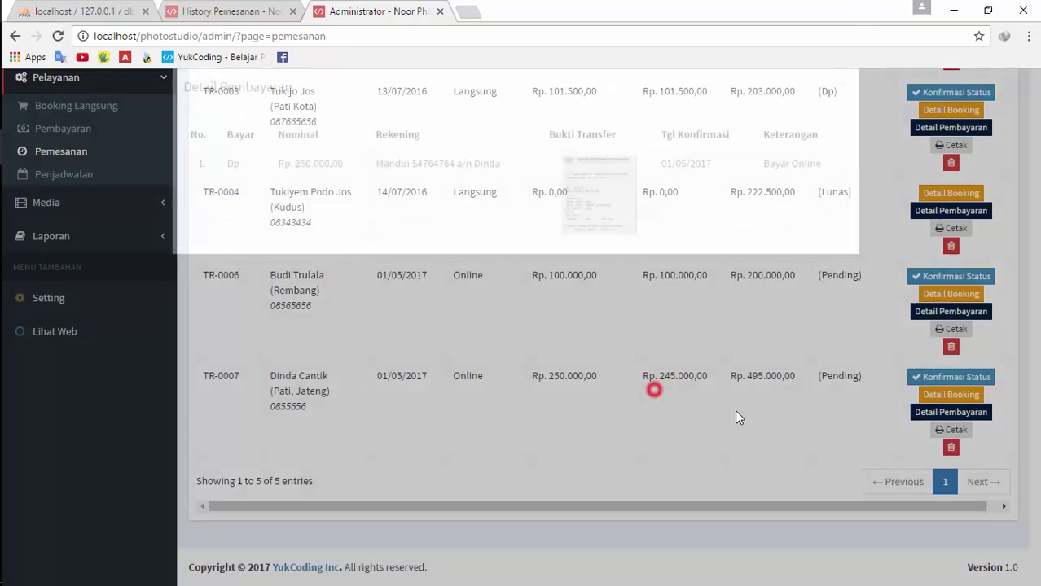
left_click(942, 416)
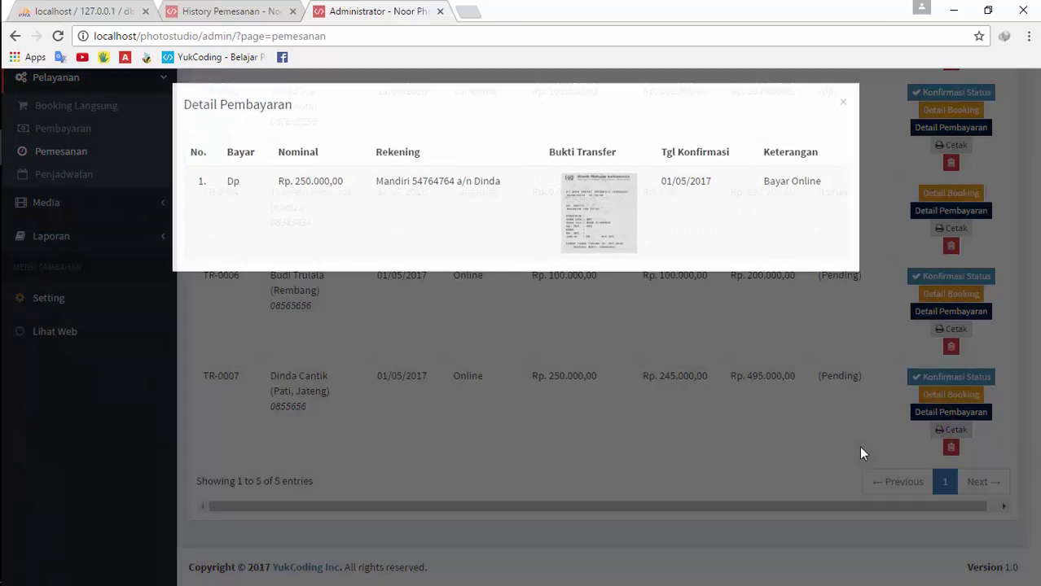
left_click(858, 446)
left_click(932, 415)
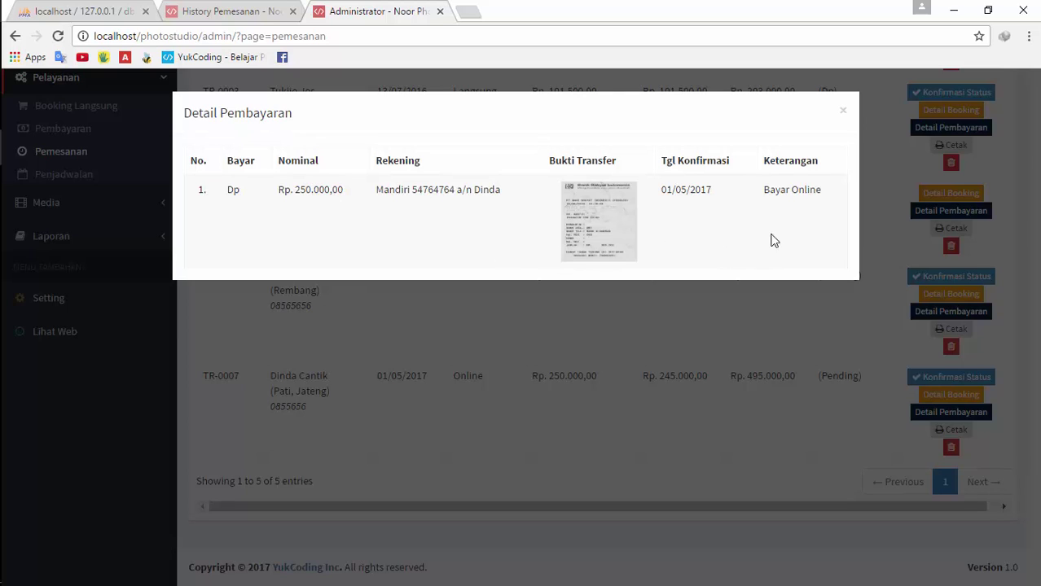
left_click(609, 220)
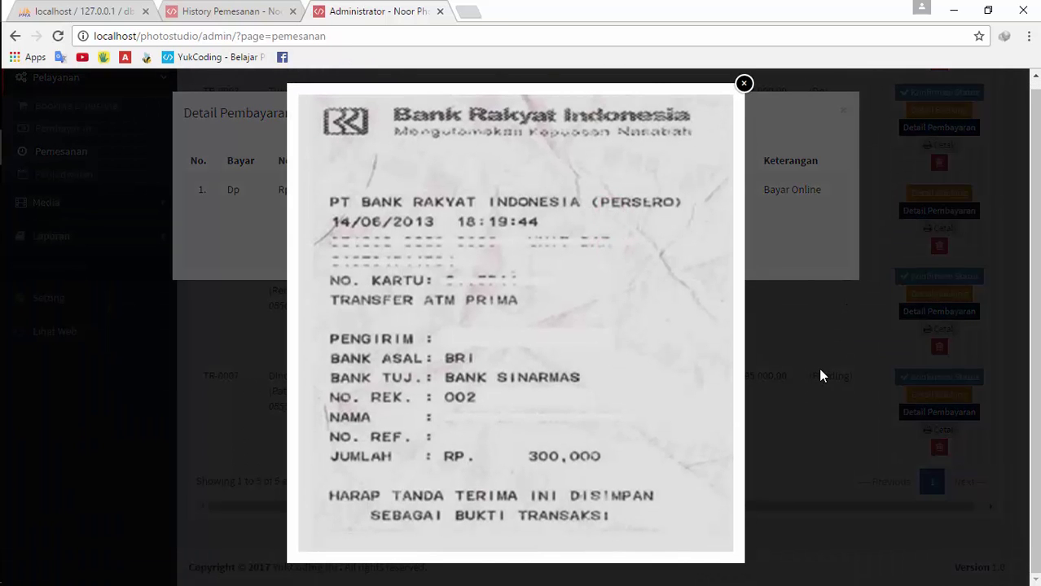
left_click(818, 369)
left_click(795, 371)
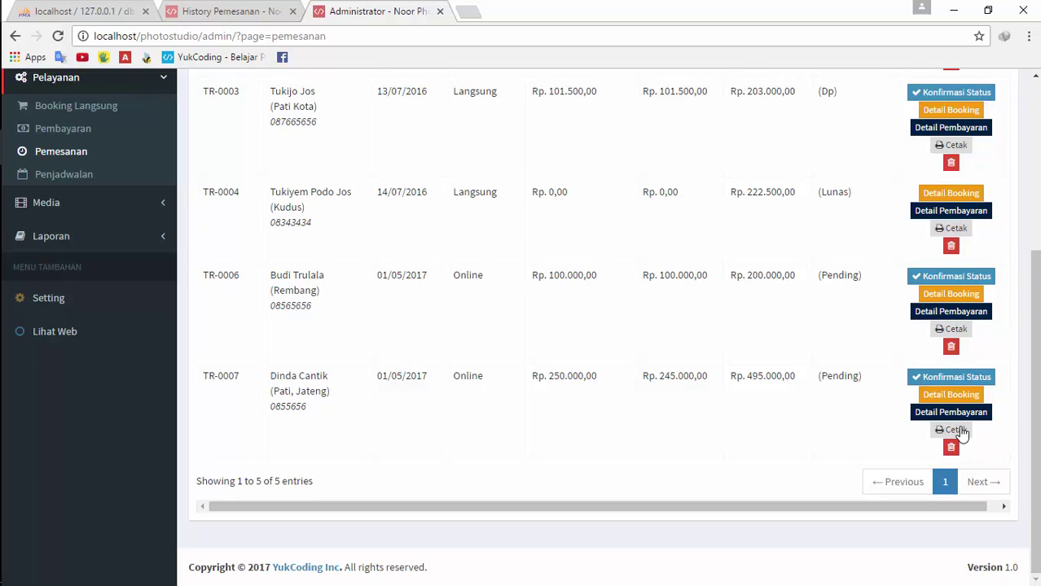
Print the Rp. 495.000,00 order's report, then confirm its status as DP and save
left_click(956, 430)
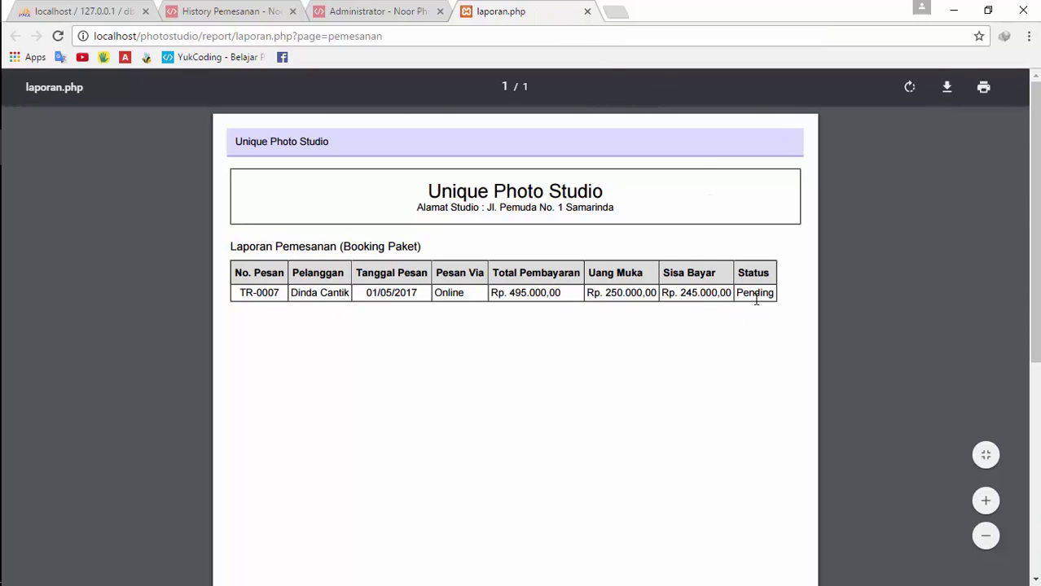
left_click(587, 12)
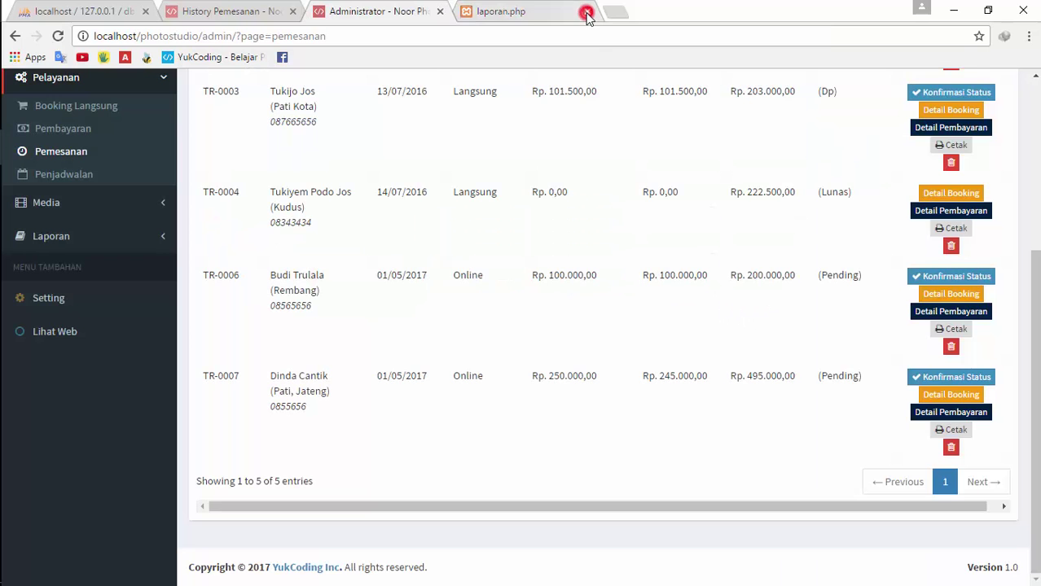
left_click(949, 377)
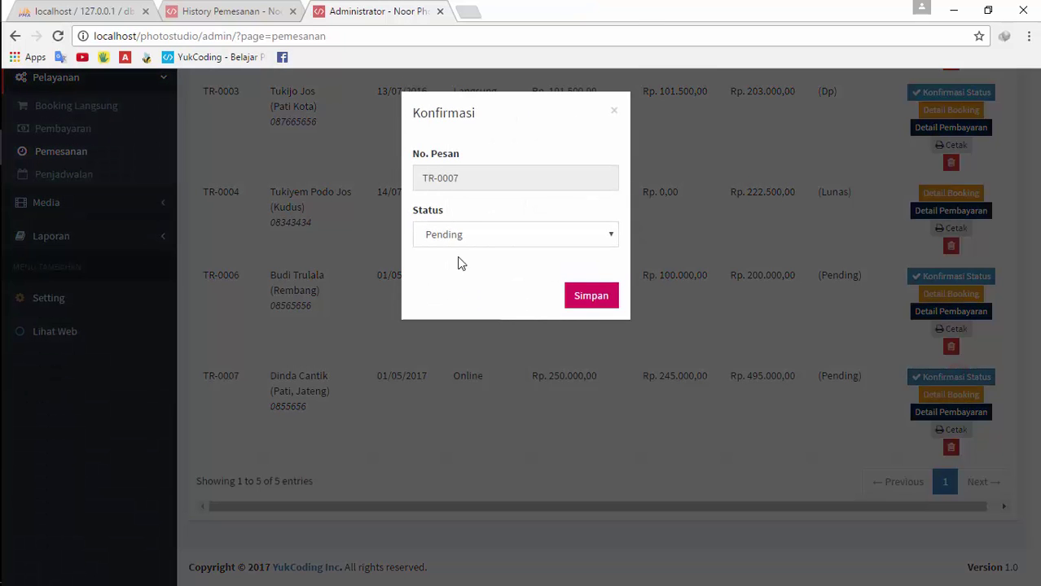
left_click(467, 234)
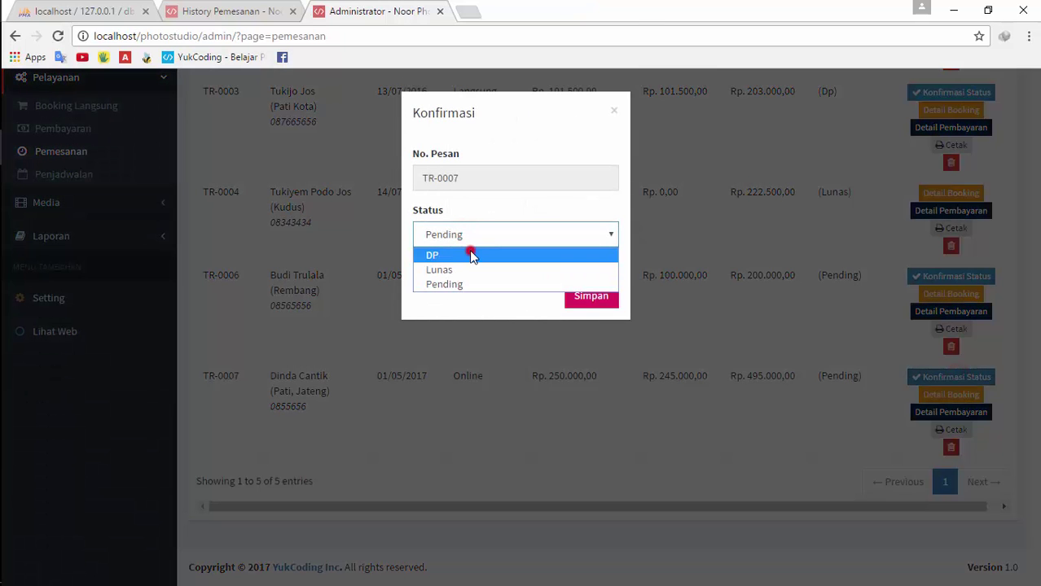
left_click(470, 254)
left_click(472, 235)
left_click(472, 234)
left_click(599, 300)
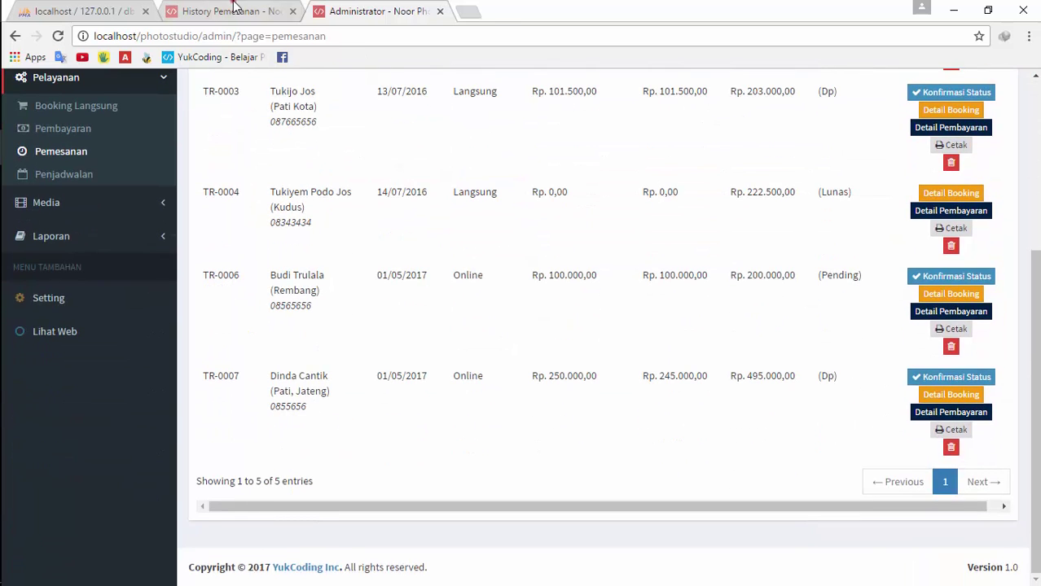
left_click(235, 10)
Reload the order history and check TR-0007's booking details, payment details and transfer receipt
left_click(58, 36)
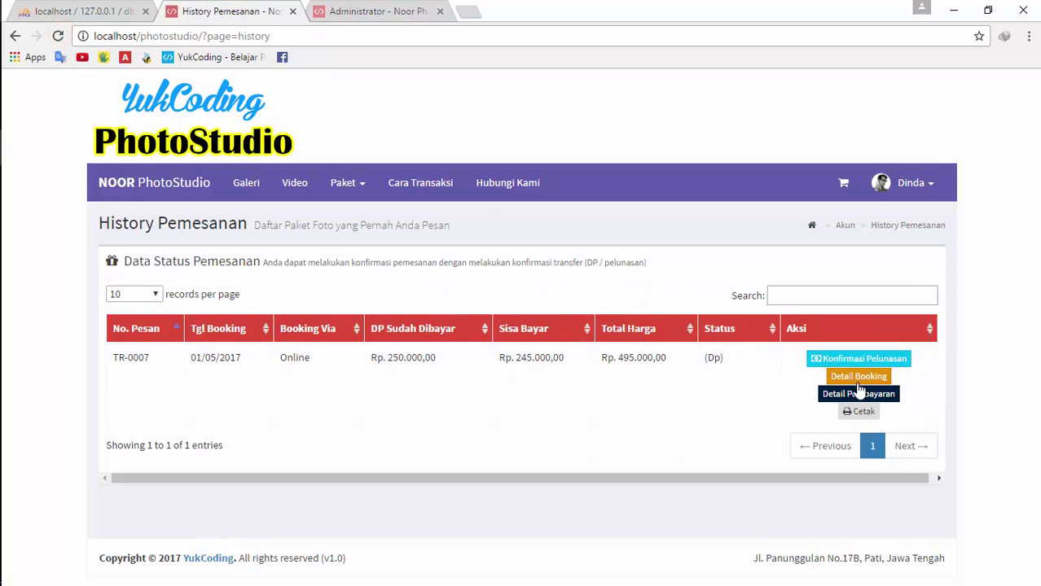
left_click(836, 377)
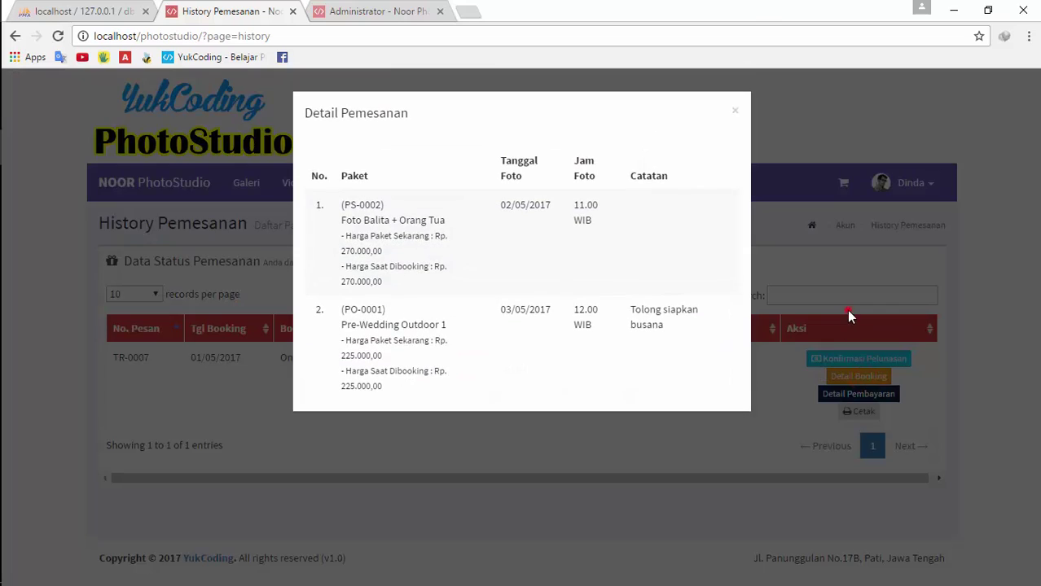
left_click(847, 309)
left_click(859, 393)
left_click(612, 247)
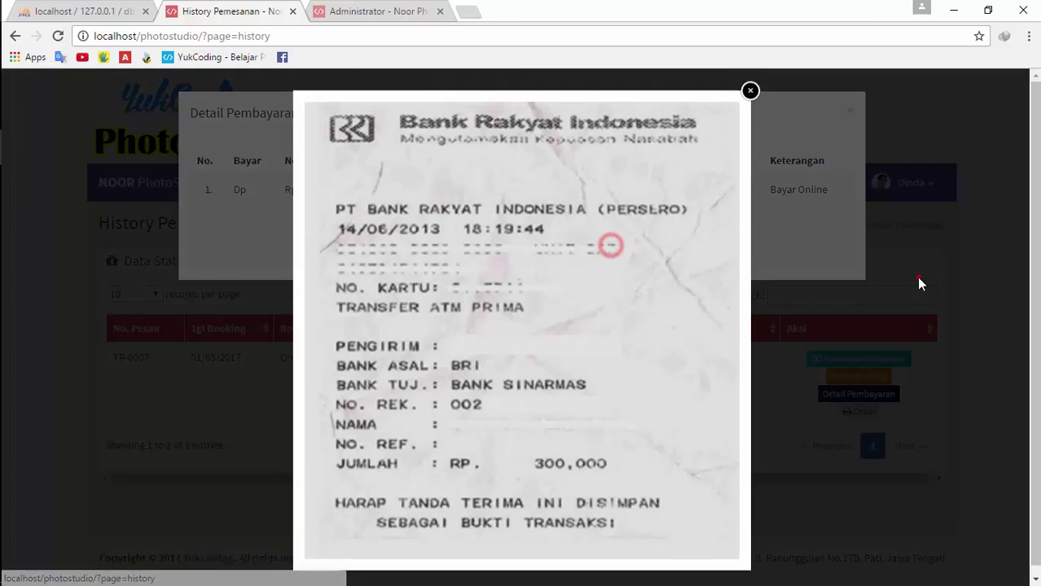
left_click(918, 283)
left_click(916, 279)
Check the settlement form's Rp. 245.000,00 balance against the Rp. 495.000,00 total and Rp. 250.000,00 DP
left_click(868, 360)
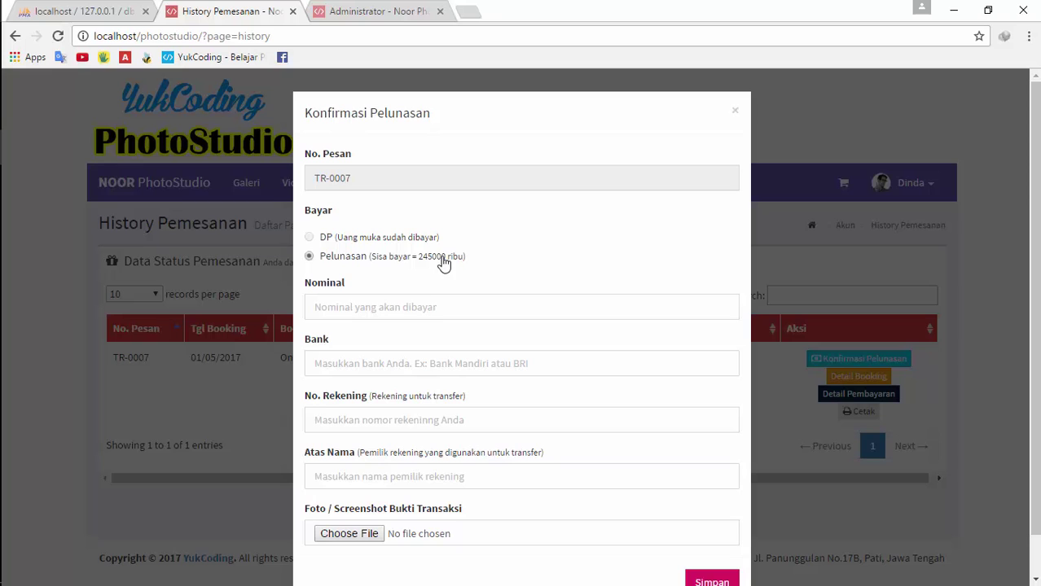
left_click_drag(445, 257, 422, 258)
left_click(889, 268)
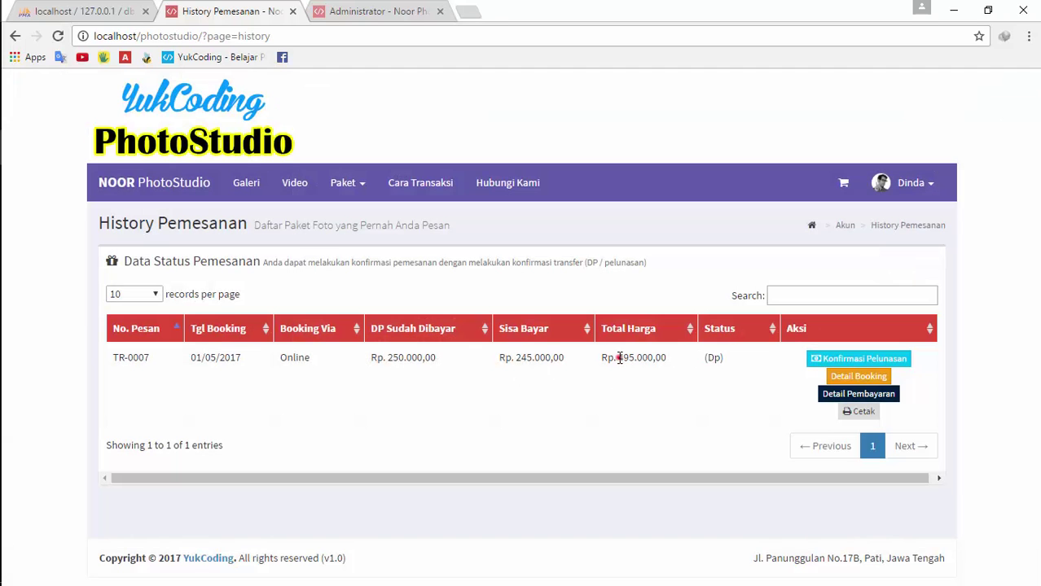
left_click_drag(619, 358, 643, 358)
left_click_drag(407, 357, 377, 359)
left_click_drag(549, 358, 521, 357)
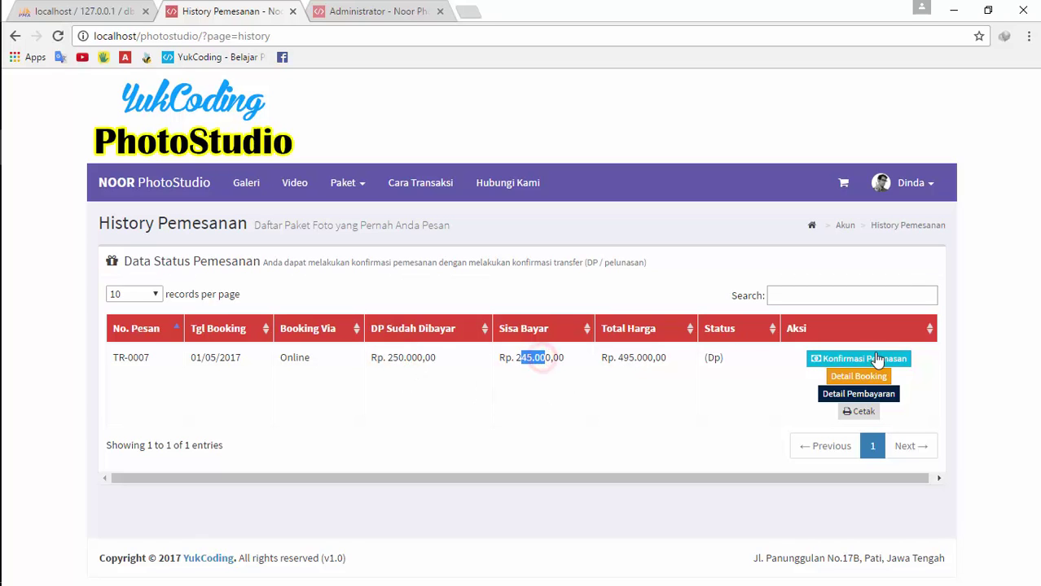
Open the Konfirmasi Pelunasan form and paste the 245000 remaining balance as Nominal
left_click(870, 359)
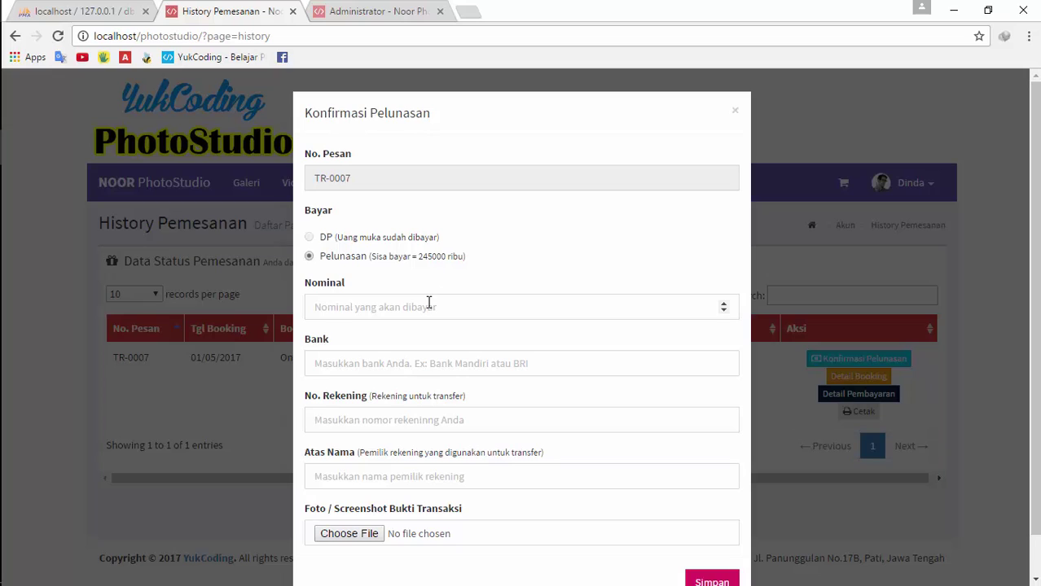
left_click(425, 303)
left_click_drag(446, 258, 418, 259)
key("ctrl+c")
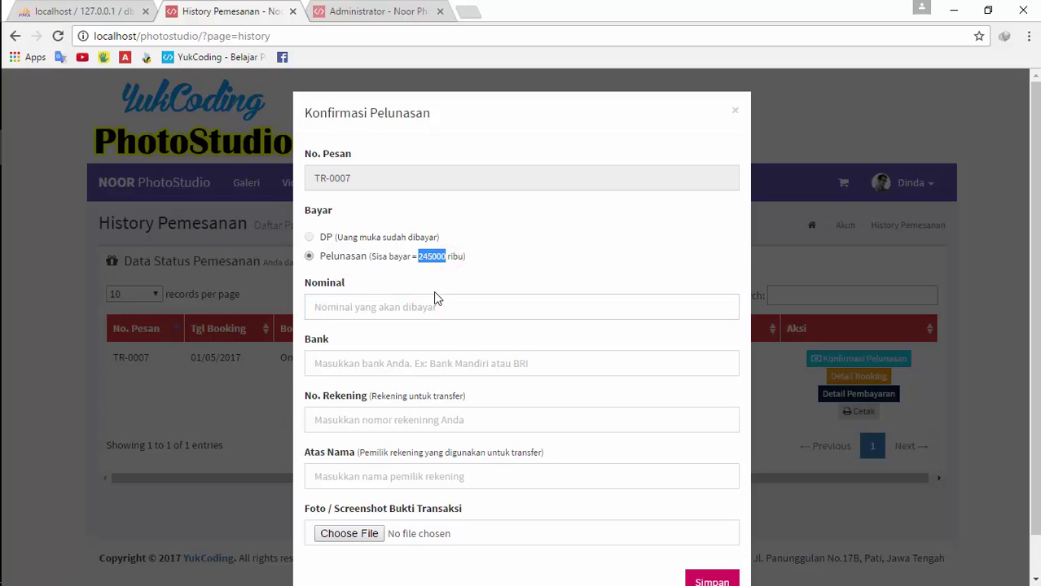
left_click(439, 312)
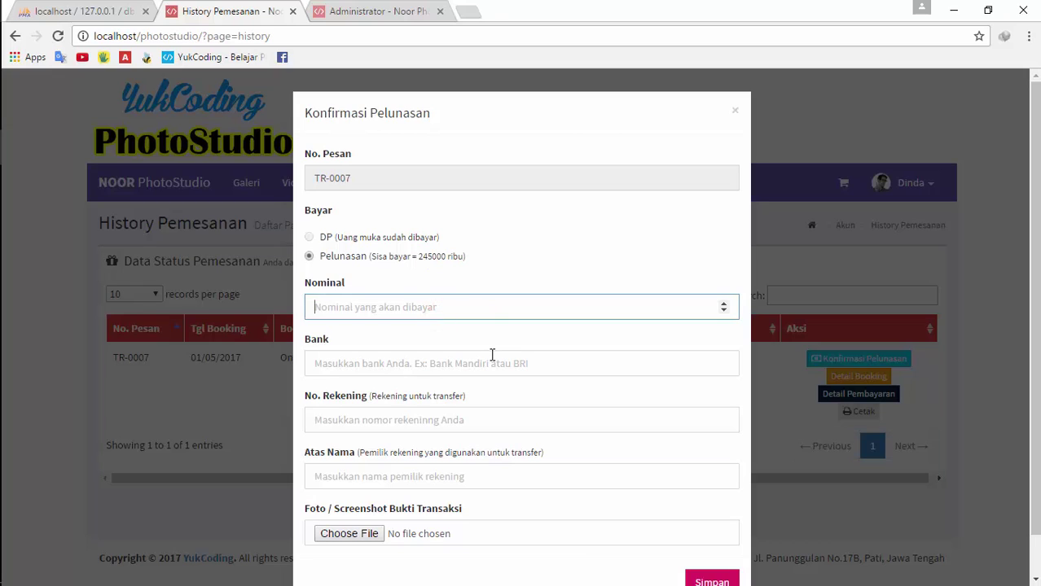
key("ctrl+v")
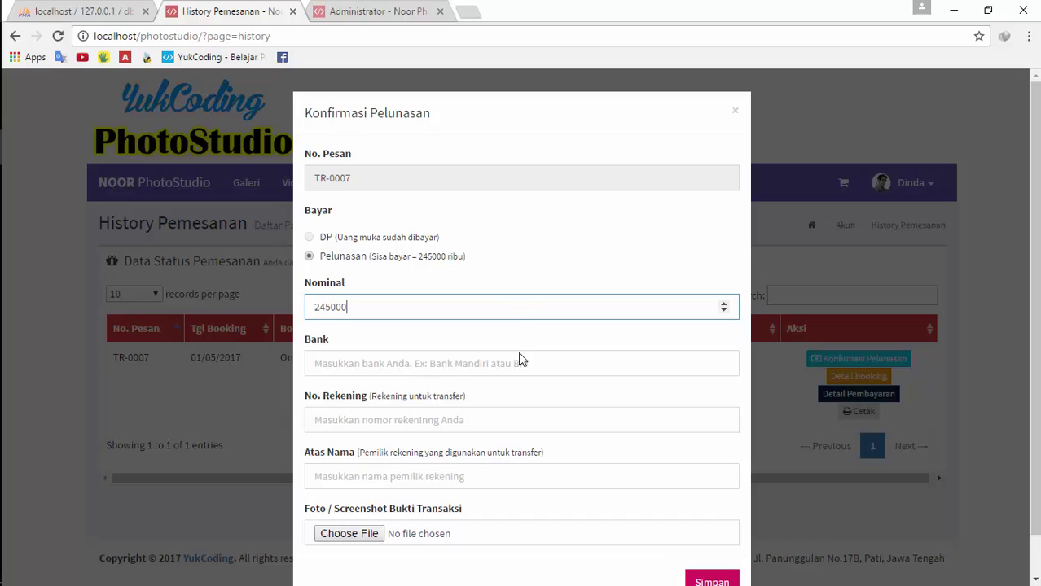
Enter bank Mandiri, account number 56565656, and the account holder's name
left_click(499, 371)
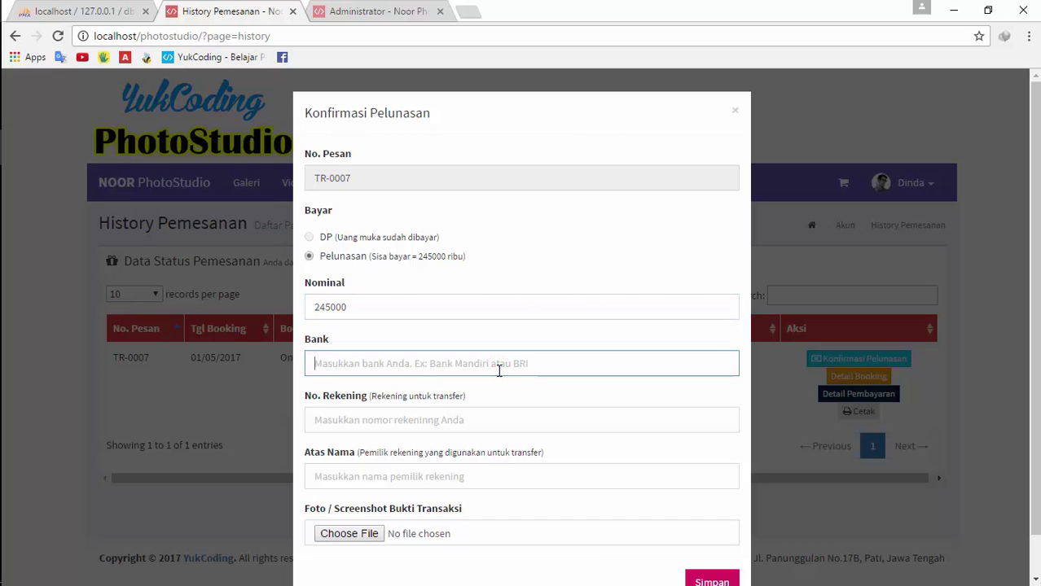
type("BR")
key("BackSpace")
key("BackSpace")
key("BackSpace")
type("M")
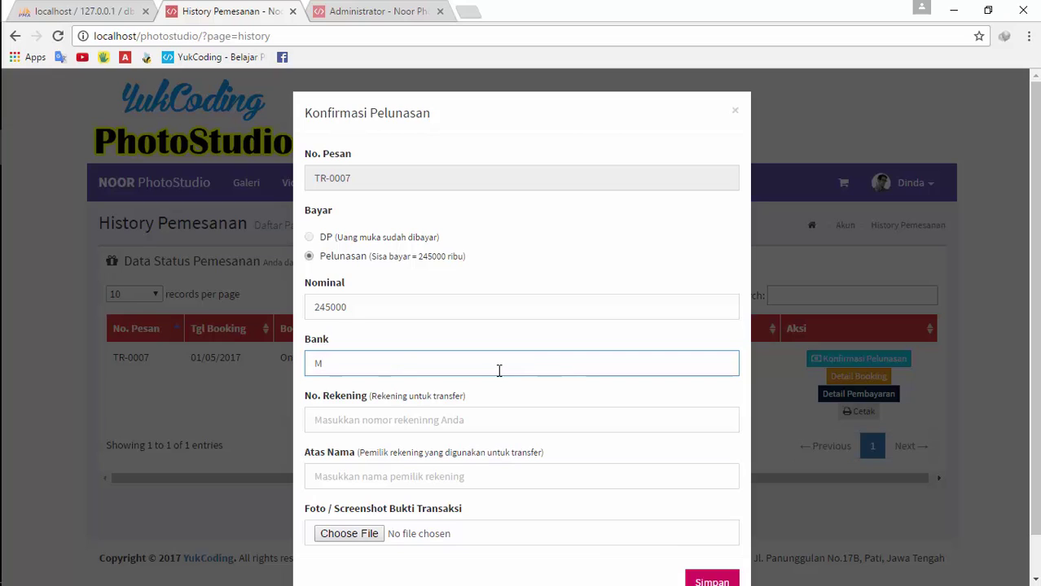
type("andiri")
key("Tab")
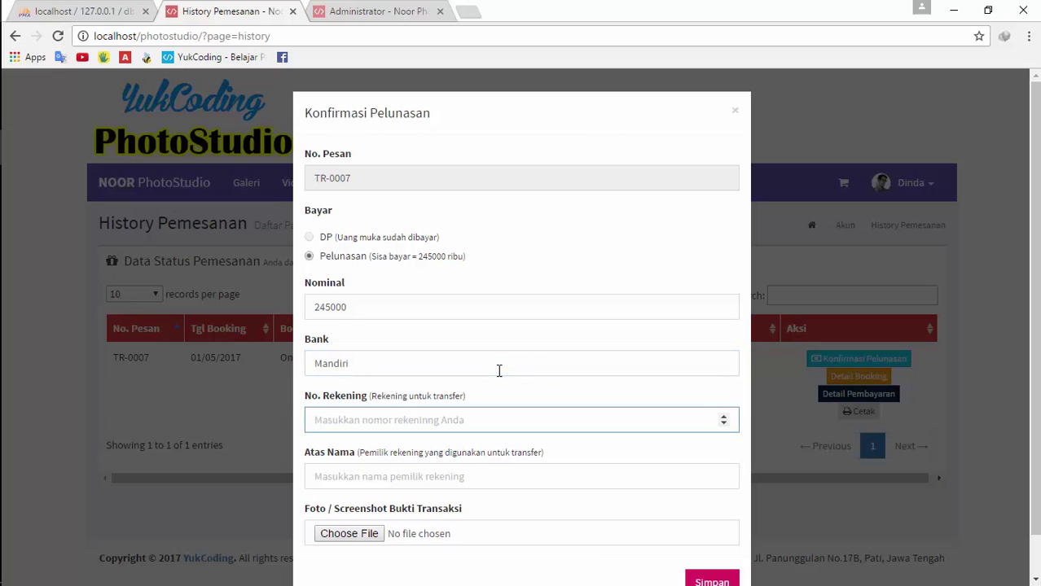
type("56565656")
left_click(386, 483)
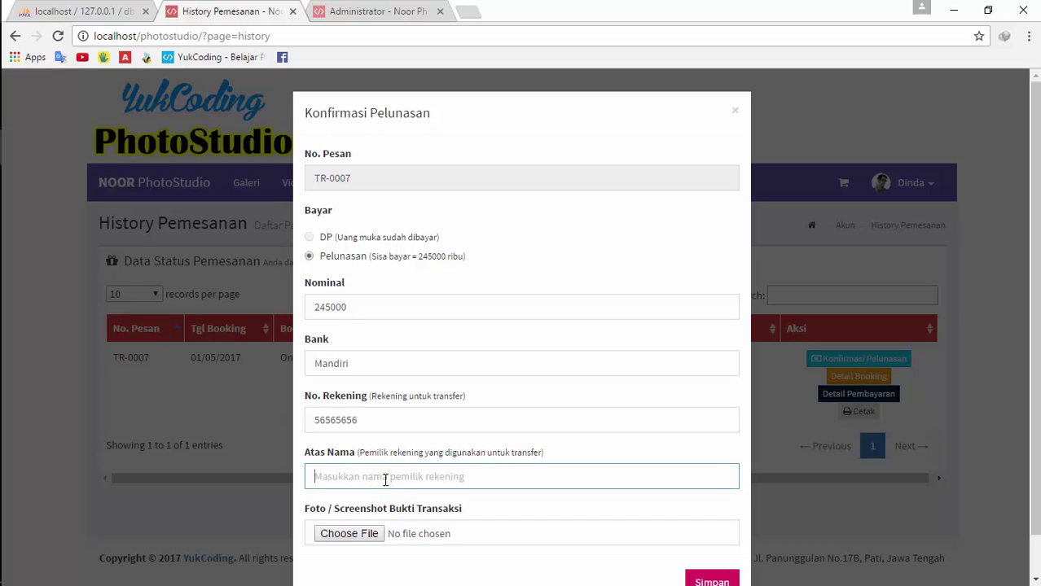
type("Dinda")
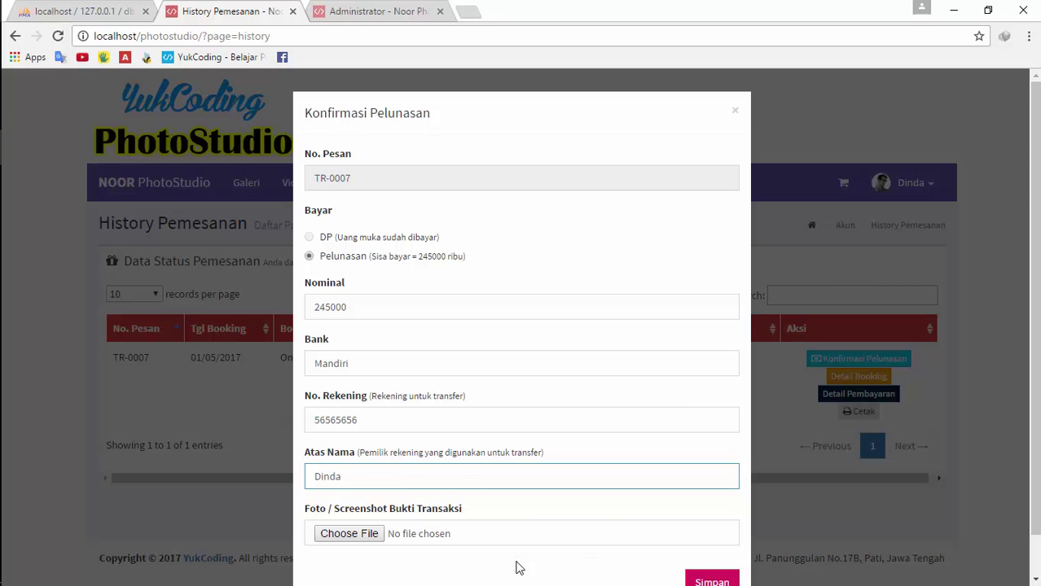
Attach contoh-transfer.jpg as the receipt and submit the settlement
left_click(362, 535)
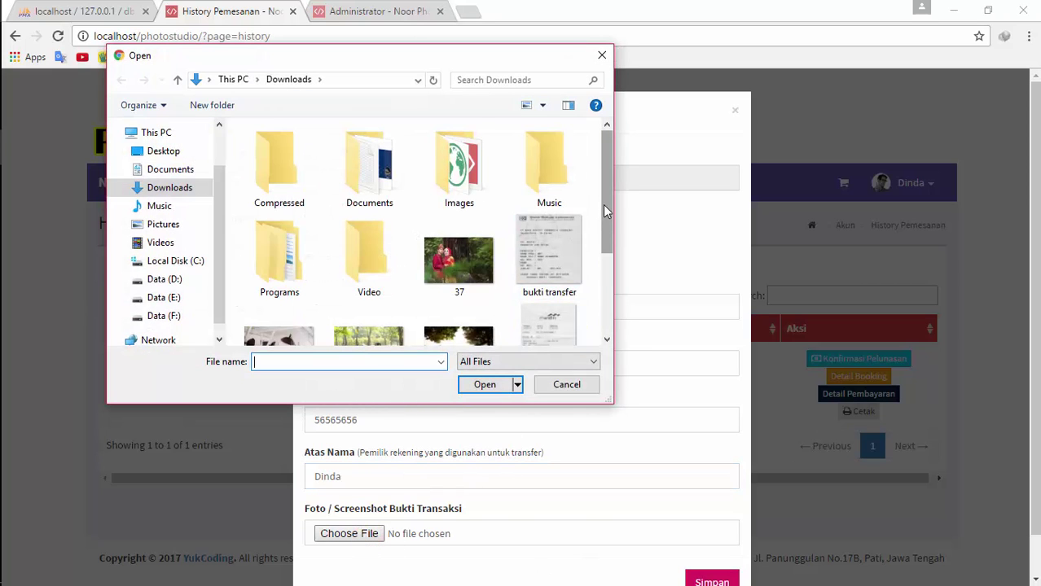
left_click_drag(603, 204, 605, 255)
double_click(547, 262)
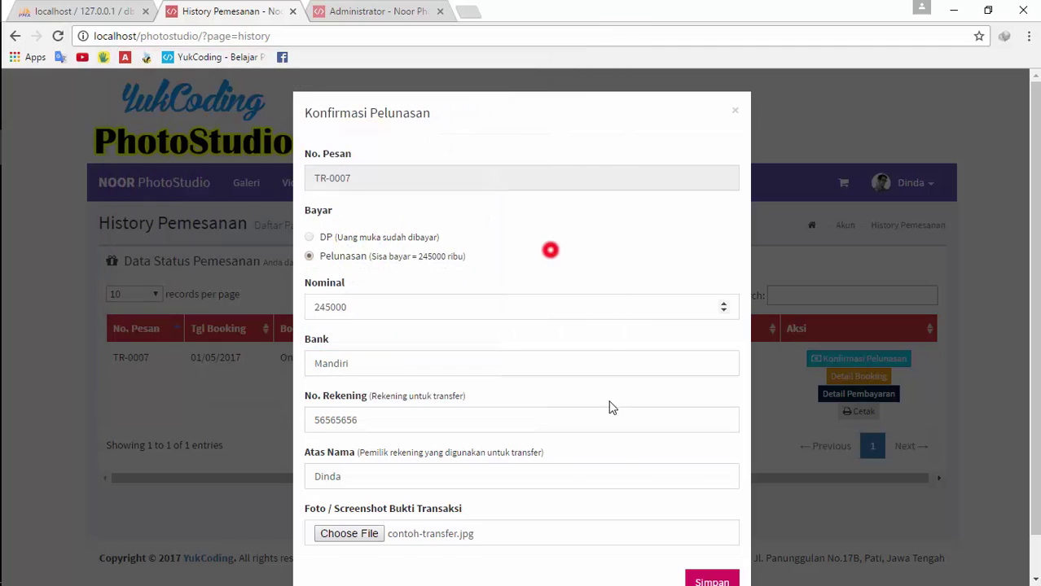
scroll(700, 542, "down", 1)
left_click(713, 542)
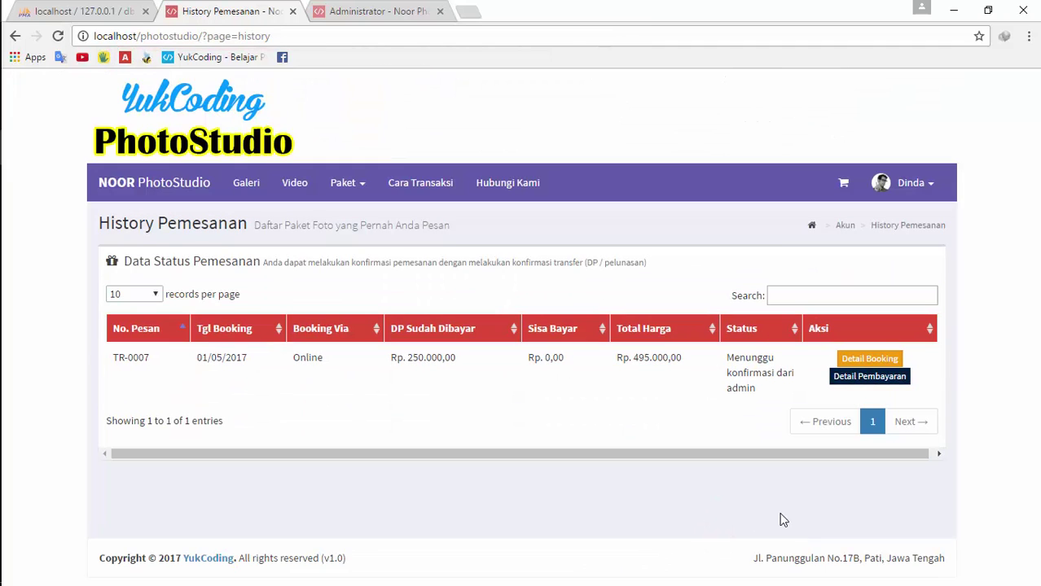
Open TR-0007's payment details and enlarge both the DP and Mandiri settlement receipts
left_click(864, 381)
left_click(609, 236)
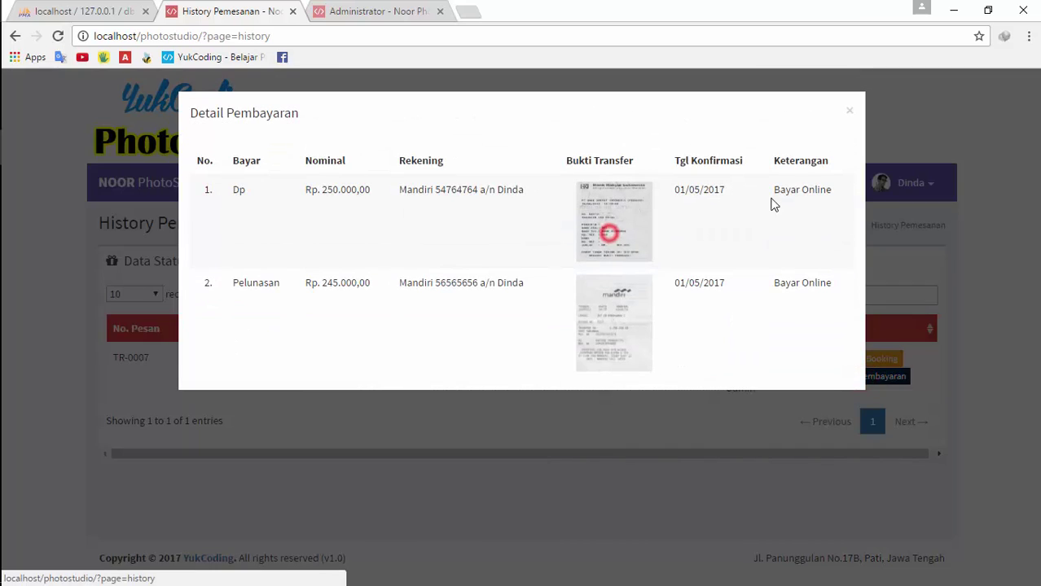
left_click(951, 189)
left_click(614, 218)
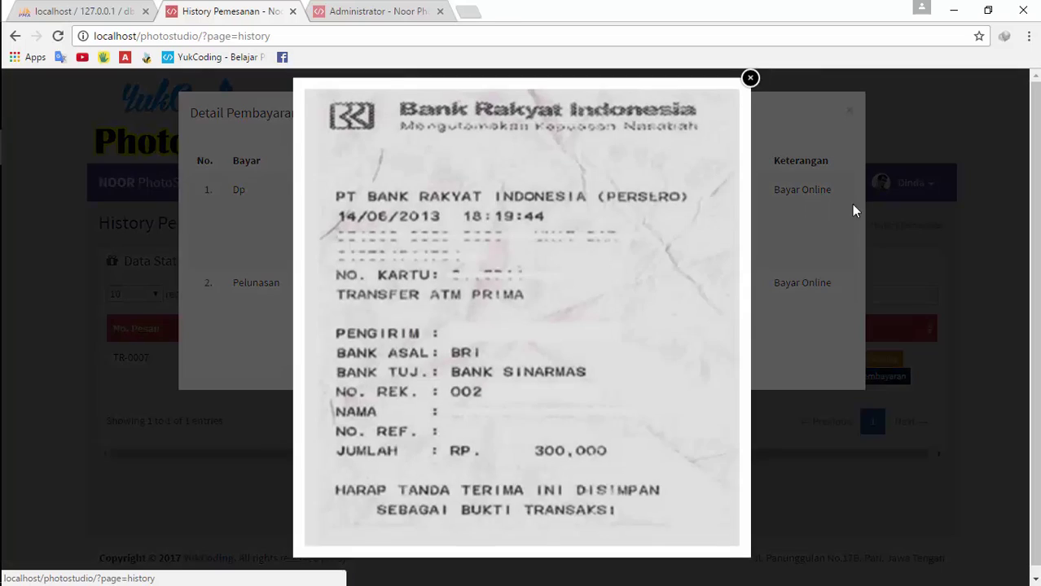
left_click(804, 255)
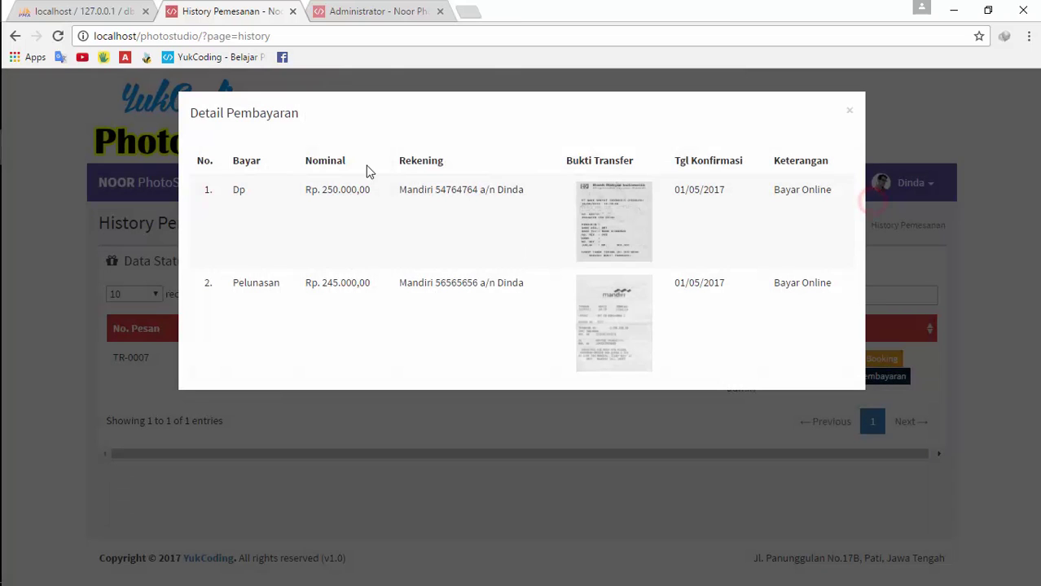
left_click(599, 323)
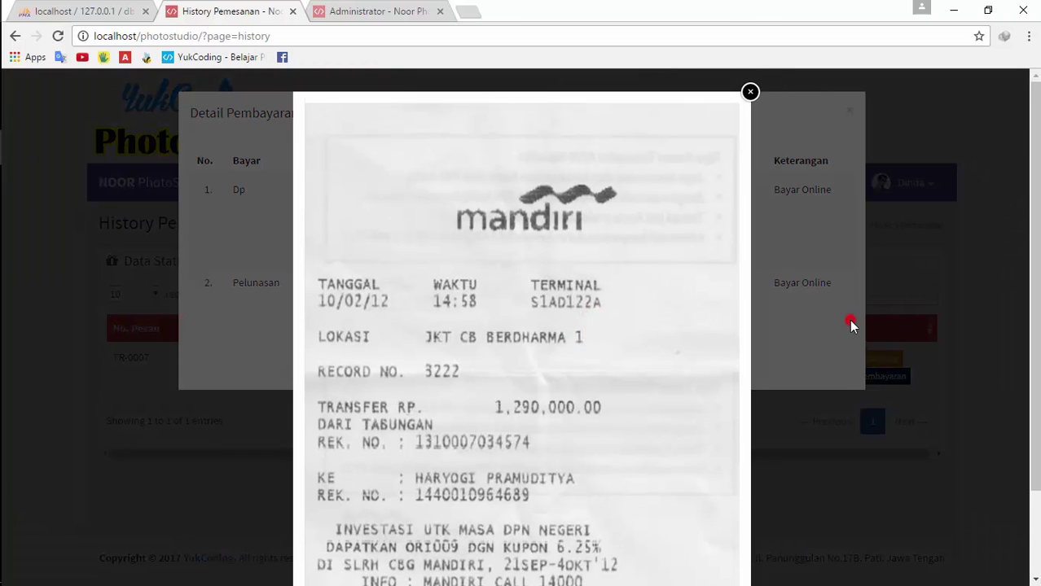
left_click(849, 319)
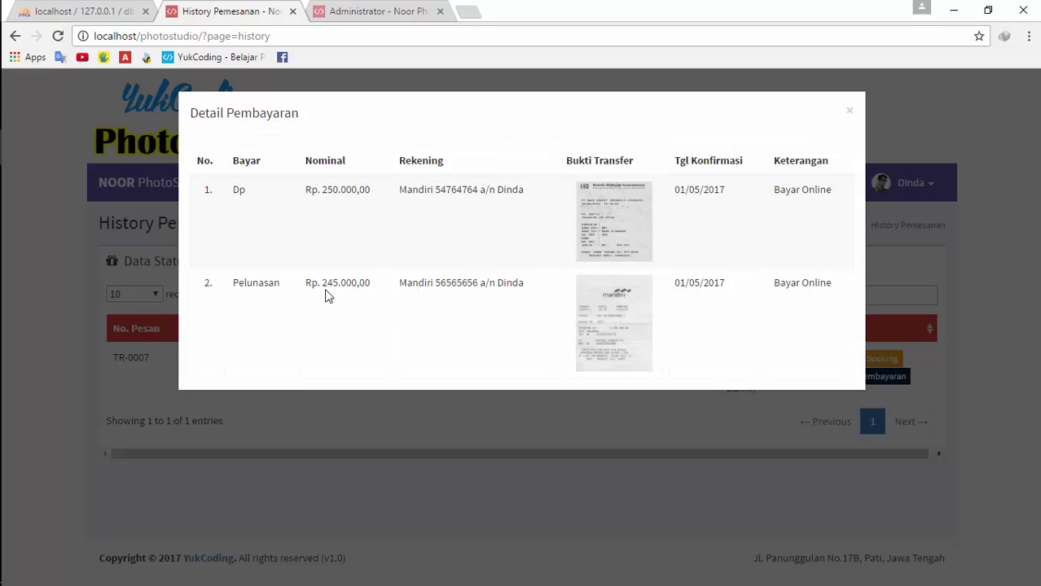
left_click(535, 446)
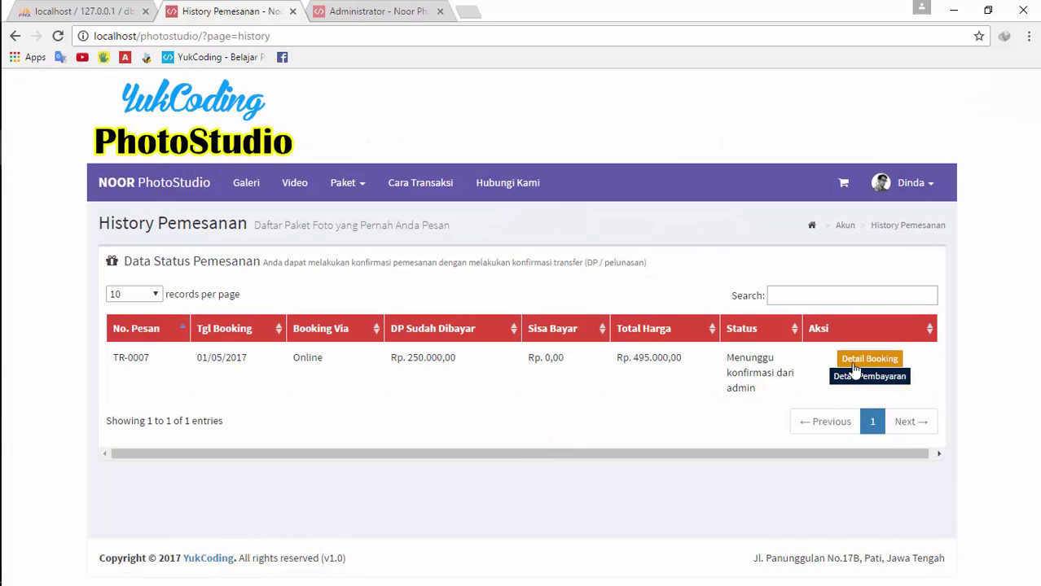
In the reloaded admin order list, set the Rp. 495.000,00 order's status to Lunas and save
left_click(855, 363)
left_click(613, 414)
left_click(378, 11)
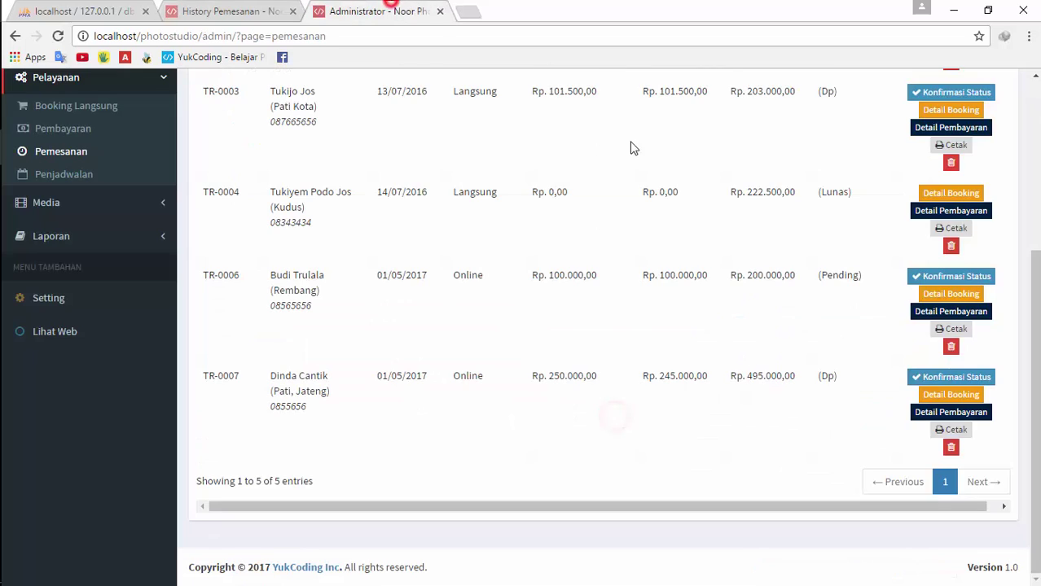
left_click(58, 35)
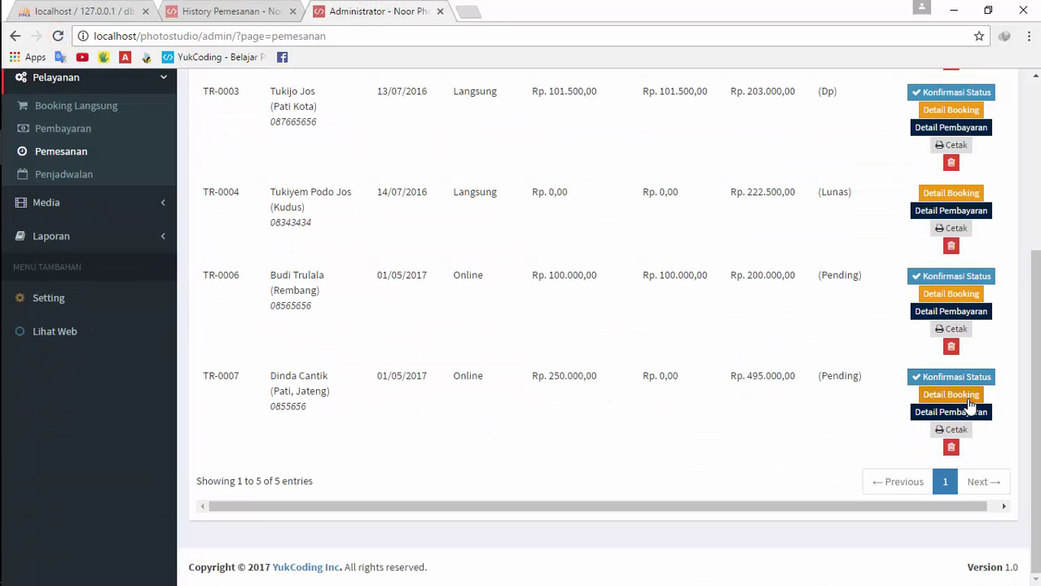
left_click(951, 377)
left_click(515, 232)
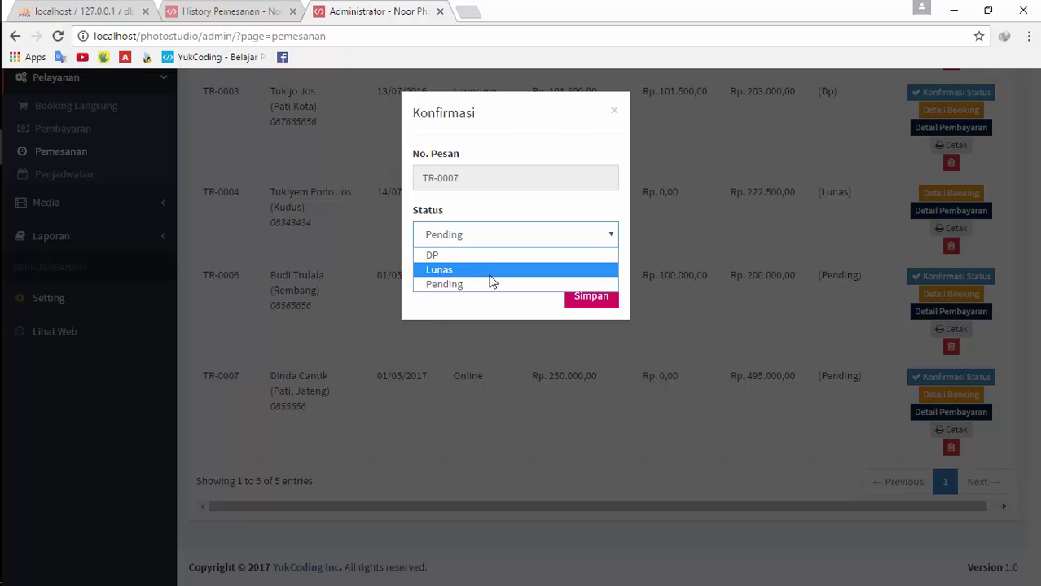
left_click(489, 275)
left_click(599, 300)
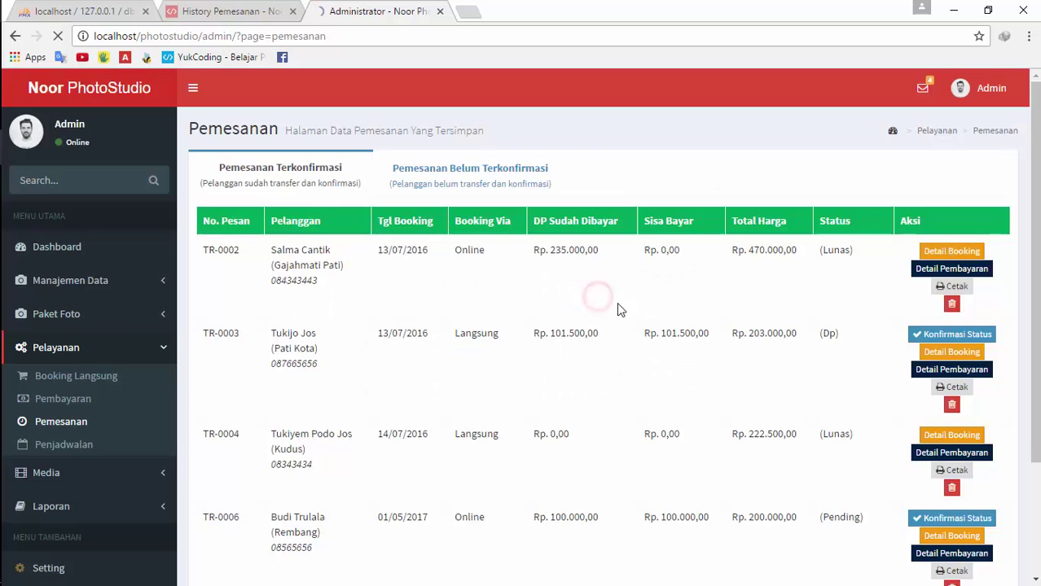
Reload the customer's order history to see the order marked Lunas
scroll(1010, 476, "down", 3)
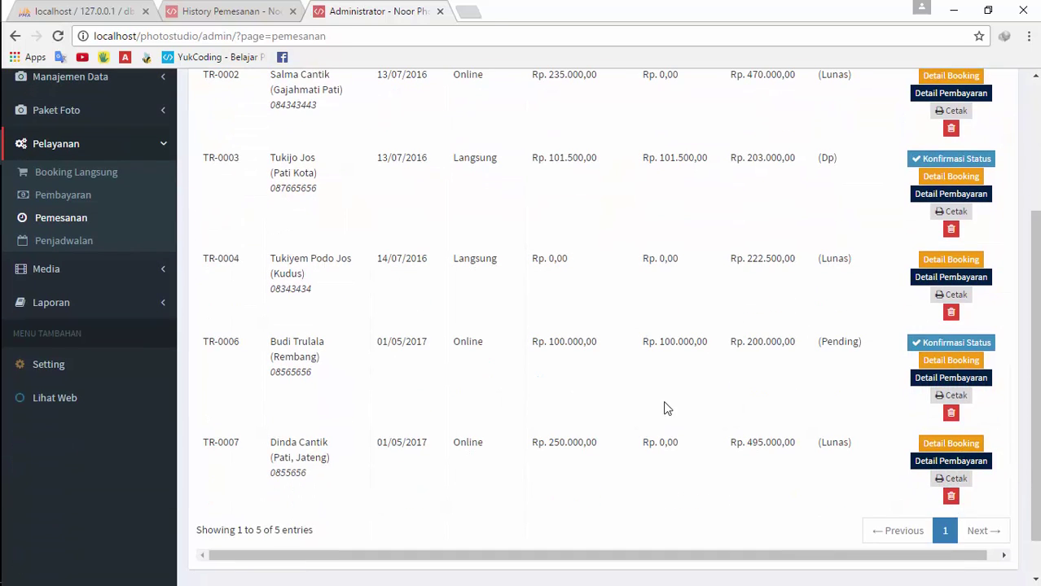
left_click(228, 12)
left_click(58, 36)
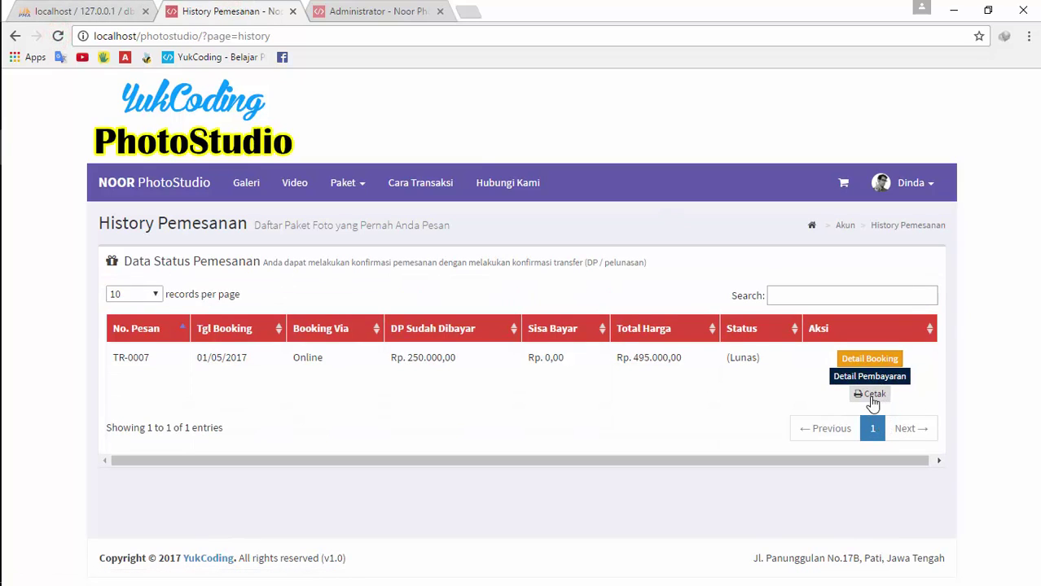
left_click(869, 394)
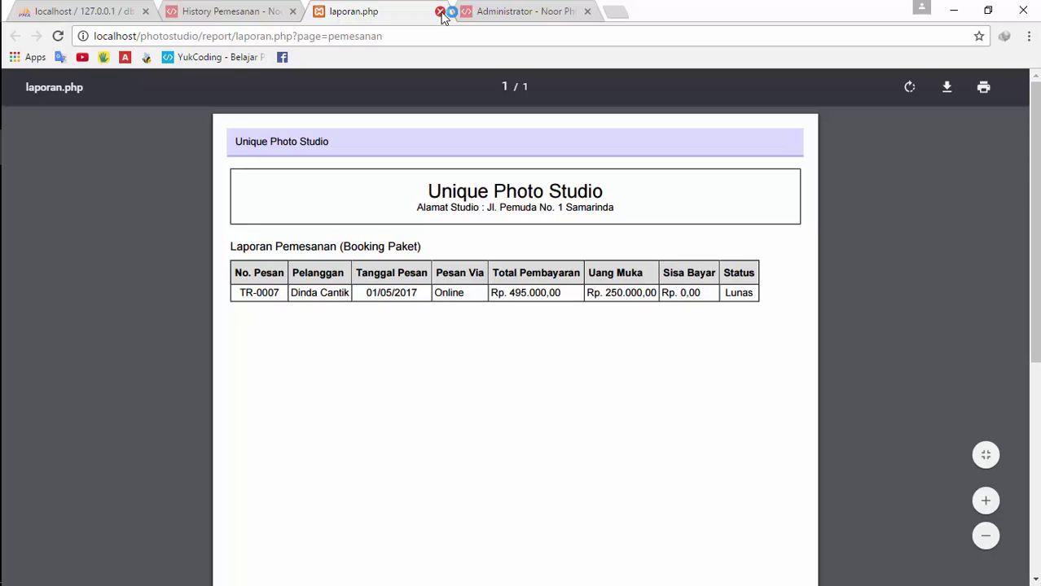
left_click(440, 11)
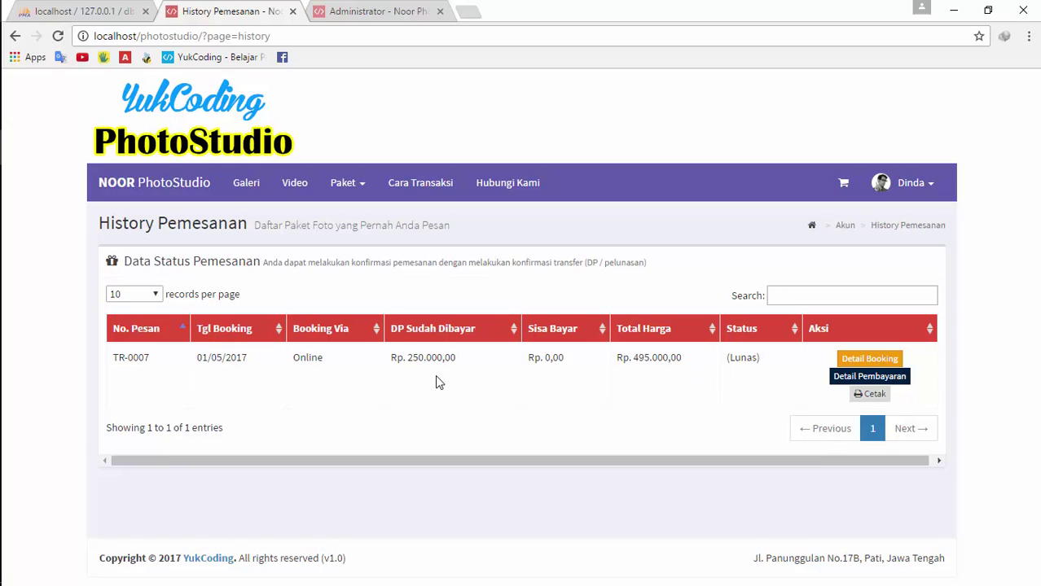
left_click(398, 10)
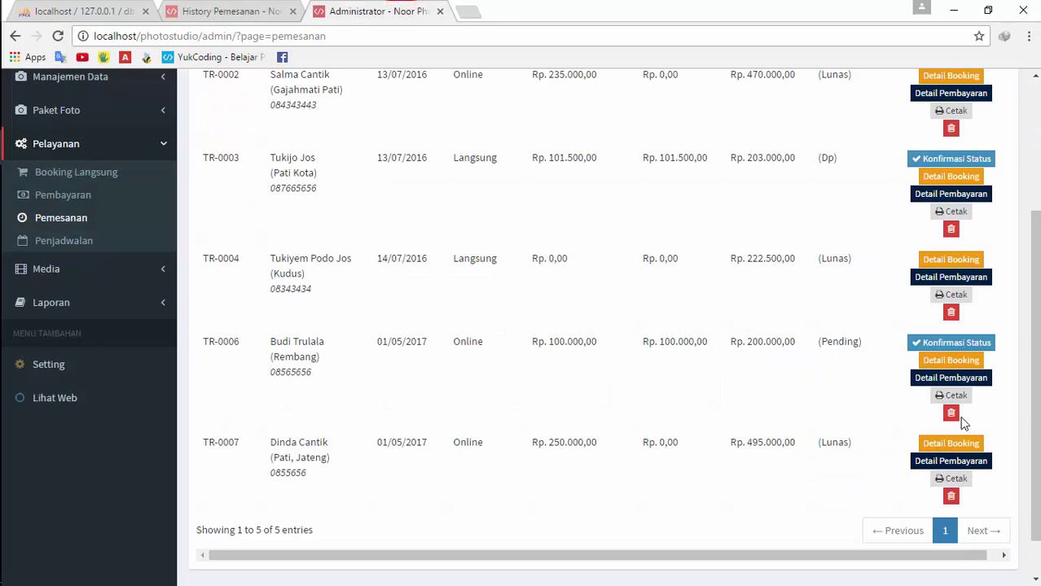
left_click(934, 379)
left_click(647, 326)
mouse_move(1036, 419)
left_mouse_down()
mouse_move(1038, 336)
mouse_move(1037, 420)
left_mouse_up()
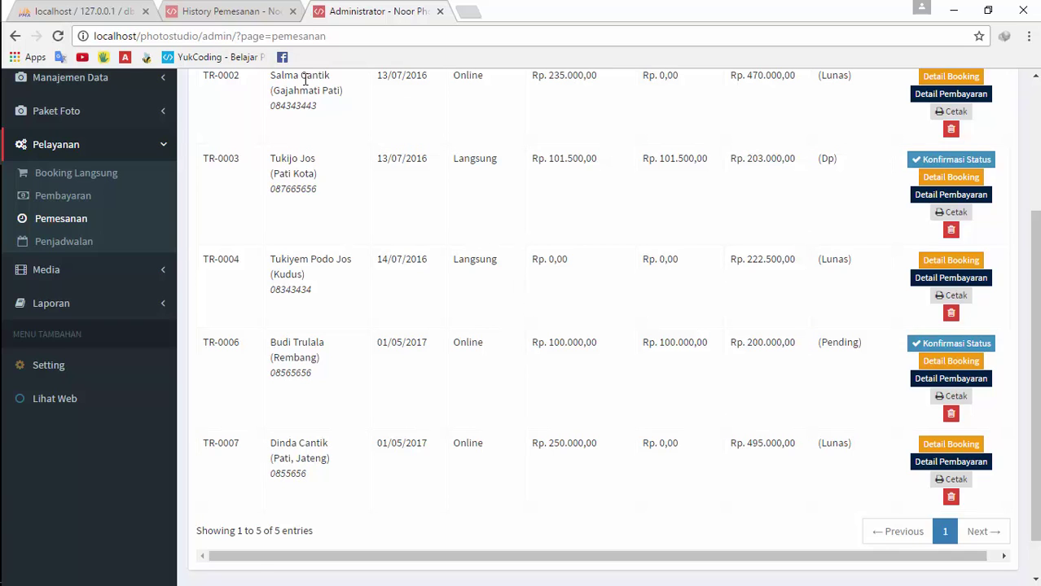
left_click(226, 10)
left_click(857, 394)
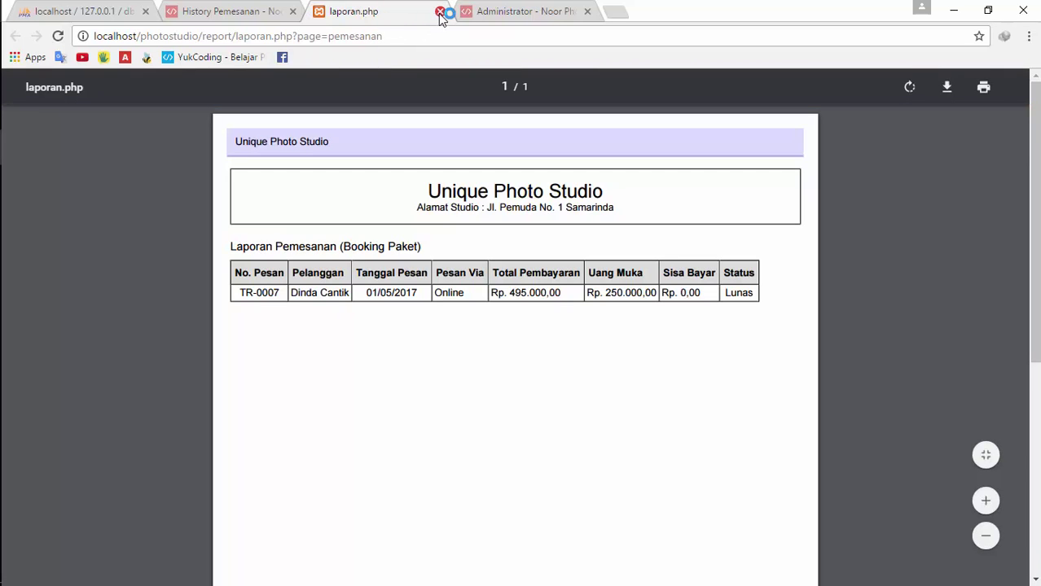
left_click(440, 13)
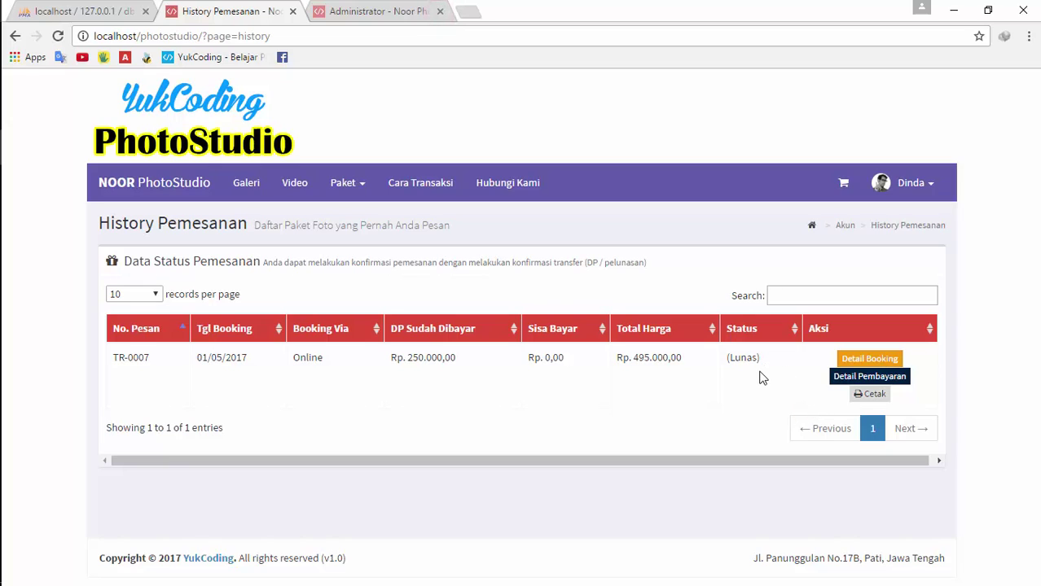
left_click(368, 10)
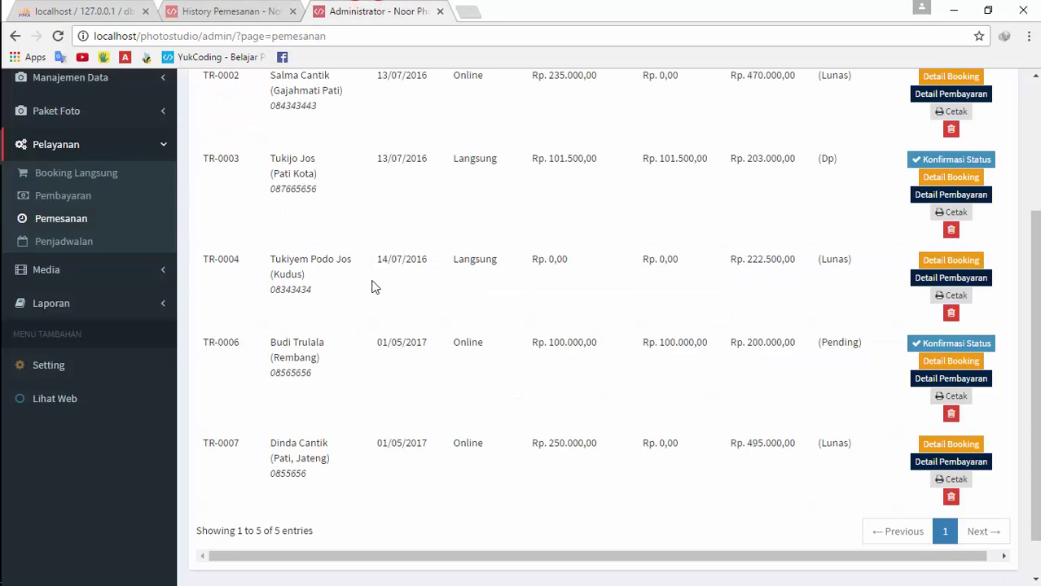
scroll(372, 287, "up", 3)
scroll(209, 153, "down", 3)
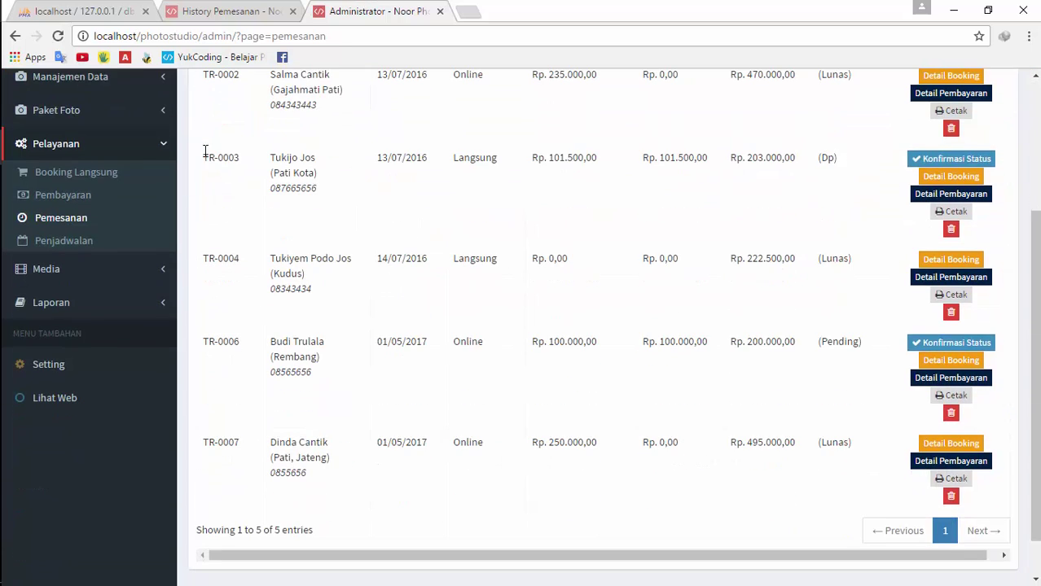
left_click(230, 11)
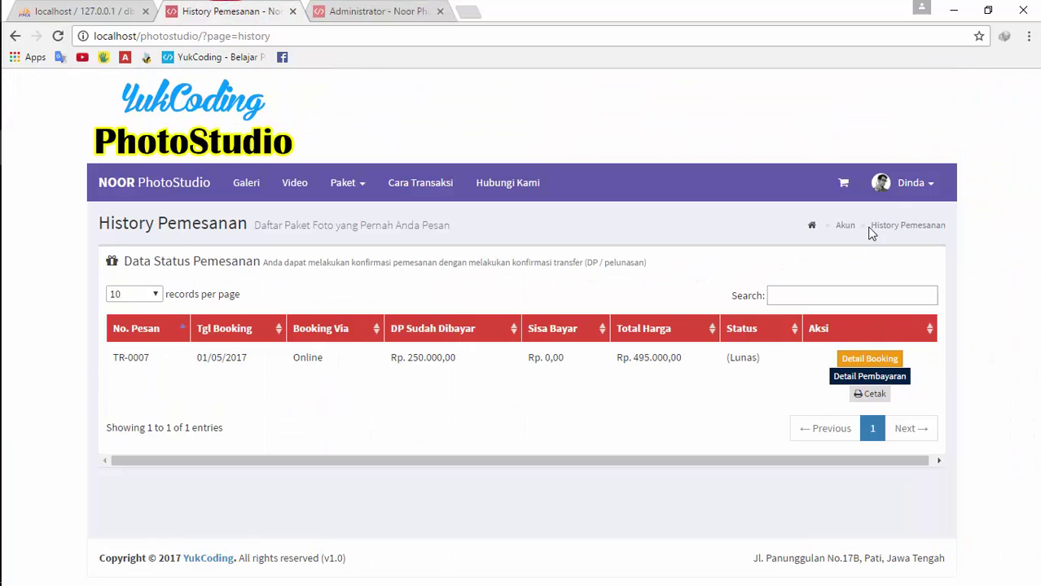
left_click(890, 193)
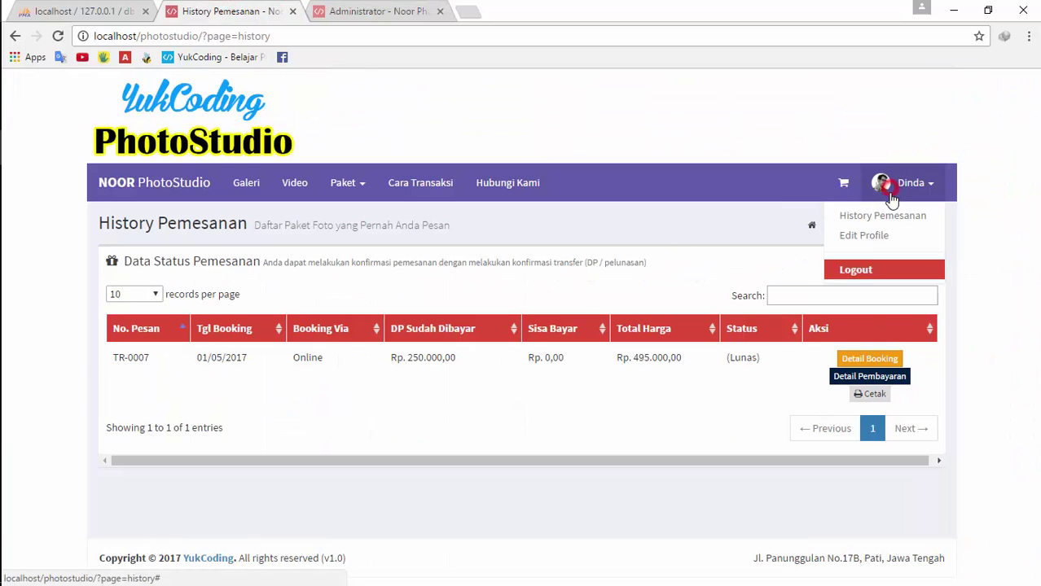
Edit the customer's full name and trim the Alamat address, then save the profile
left_click(890, 235)
scroll(560, 377, "down", 4)
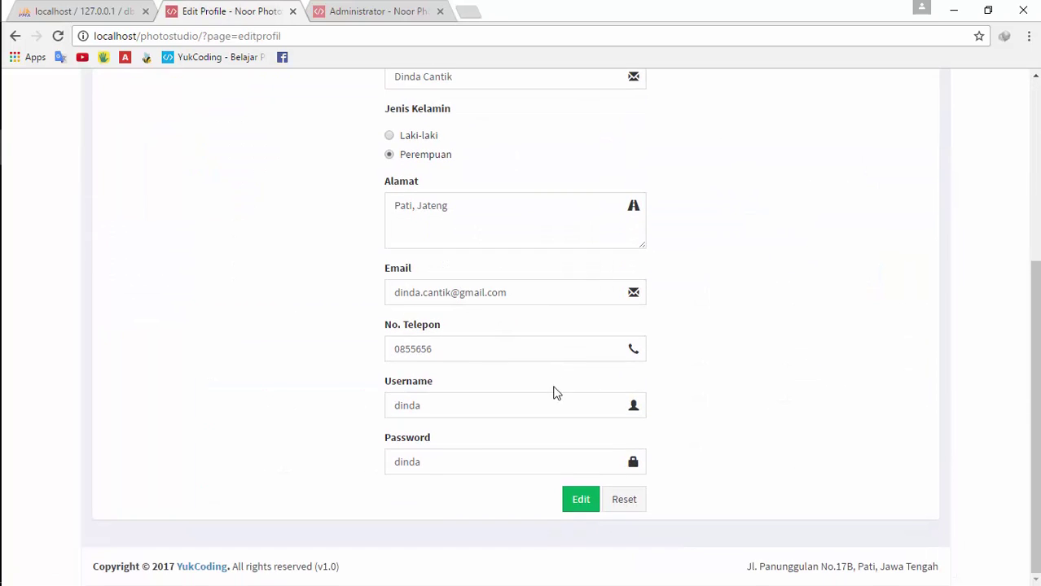
left_click(501, 213)
scroll(514, 285, "up", 3)
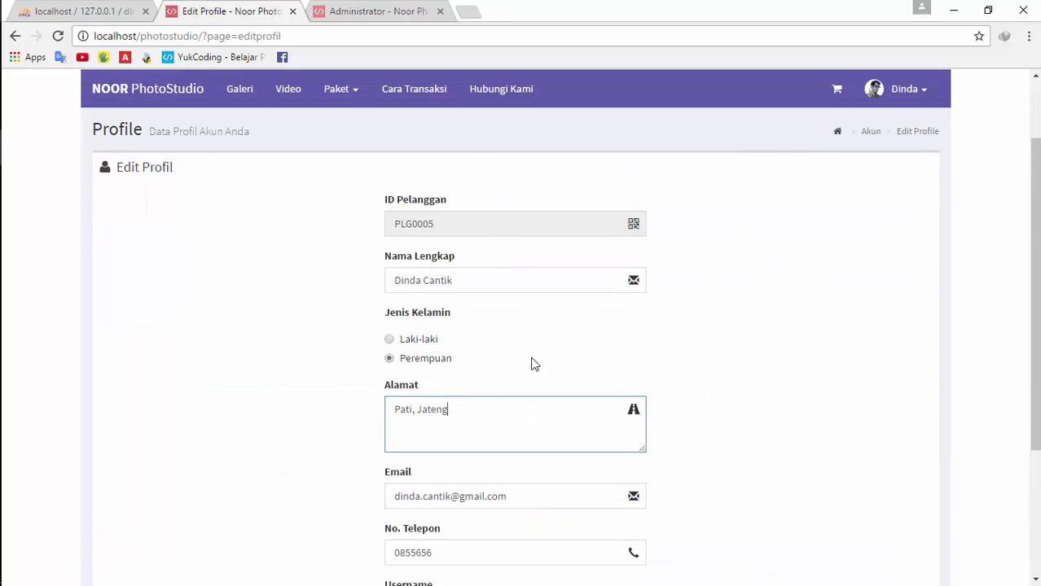
scroll(462, 293, "down", 1)
left_click(490, 179)
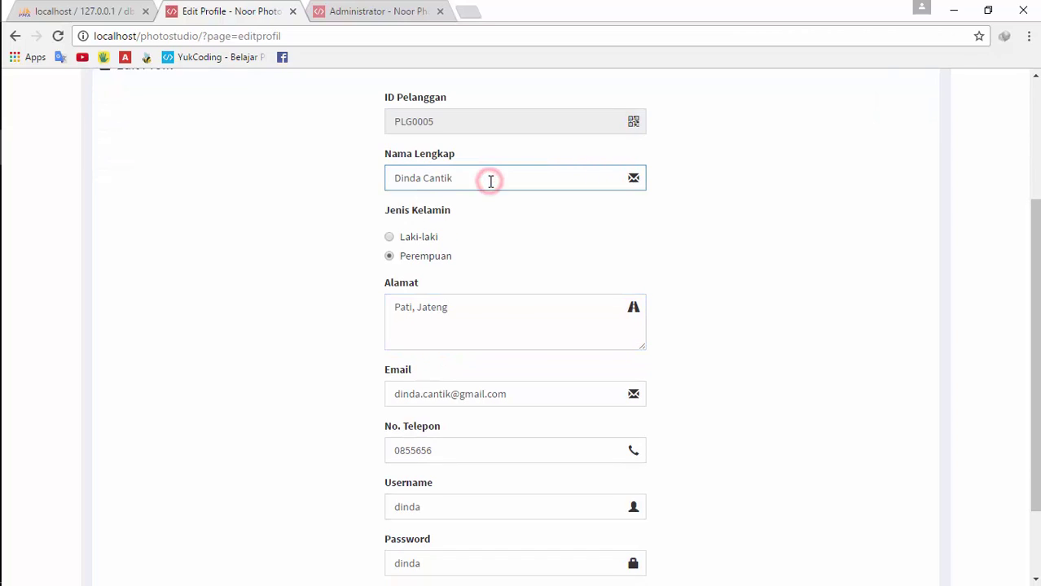
type("Sekali")
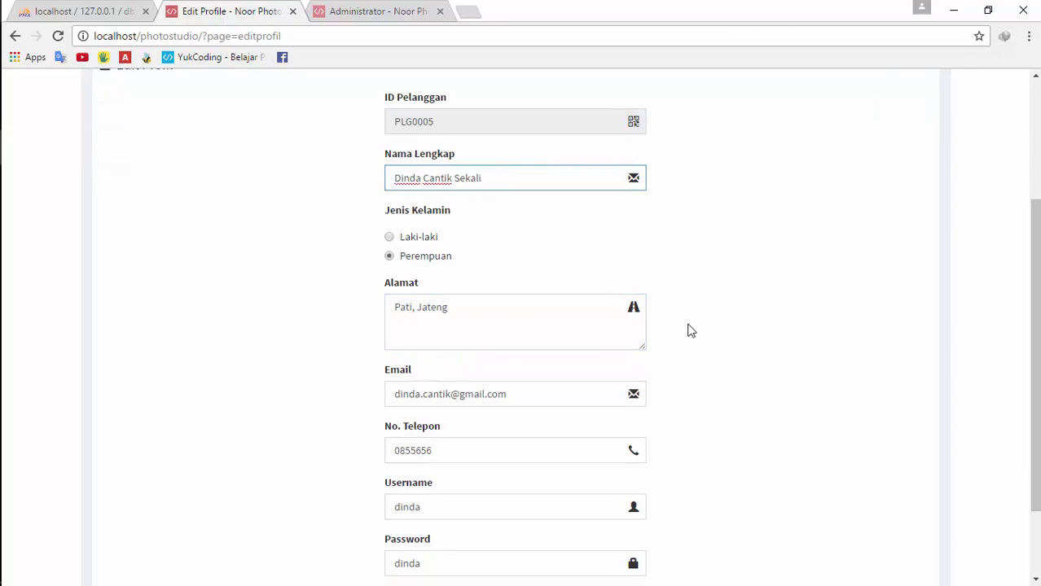
scroll(509, 420, "down", 1)
left_click(475, 210)
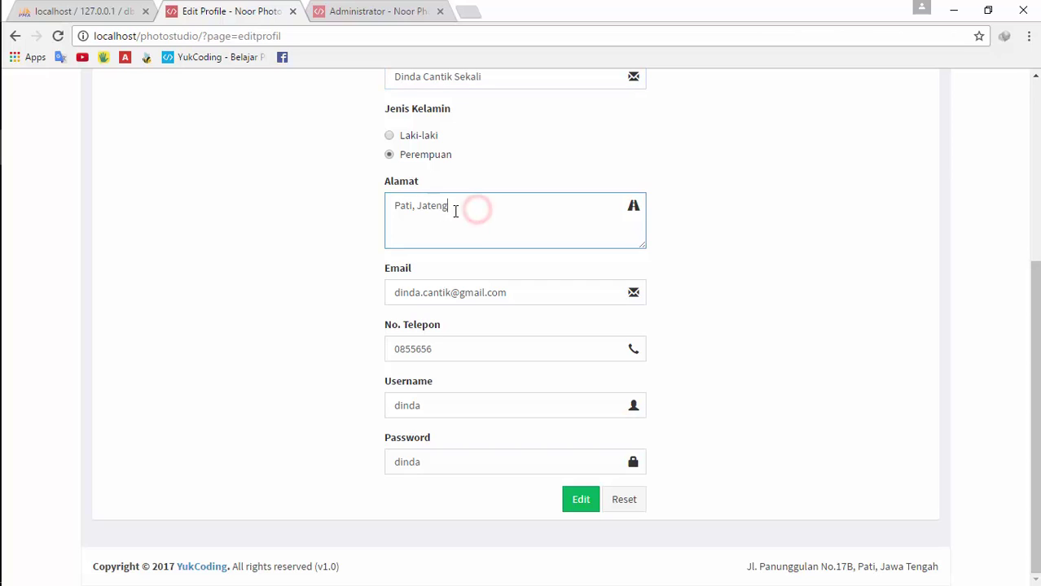
key("BackSpace")
key("BackSpace")
key("BackSpace")
key("BackSpace")
key("BackSpace")
key("BackSpace")
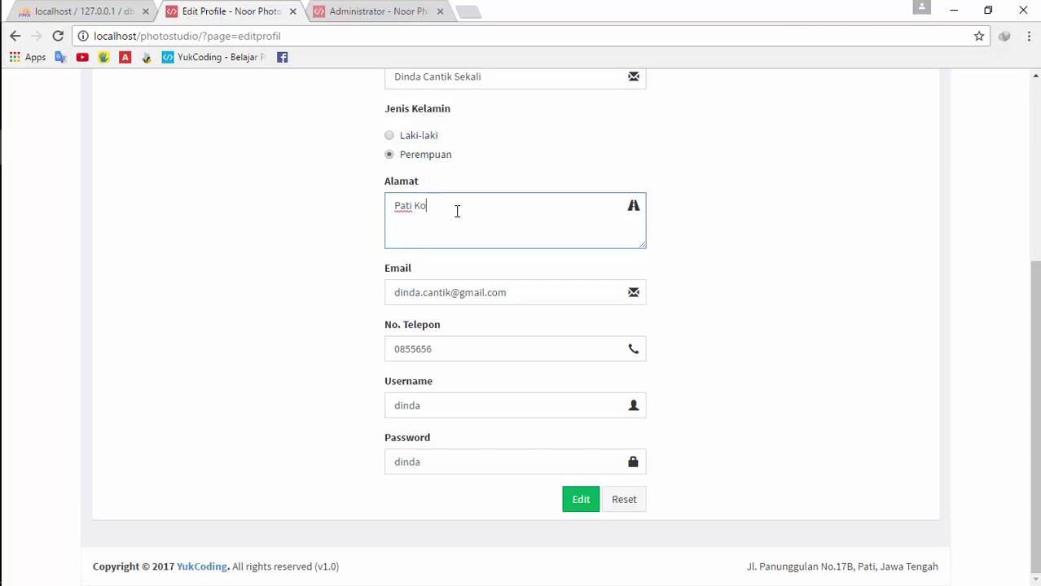
left_click(581, 507)
left_click(514, 425)
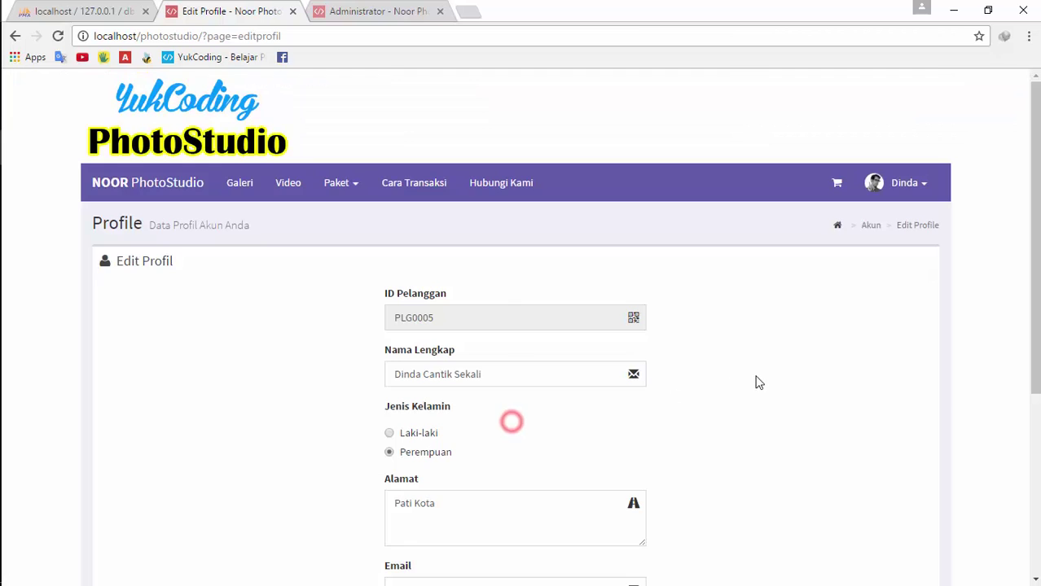
Try changing the Username and Password fields, then undo both without saving
scroll(624, 371, "down", 3)
scroll(615, 470, "down", 2)
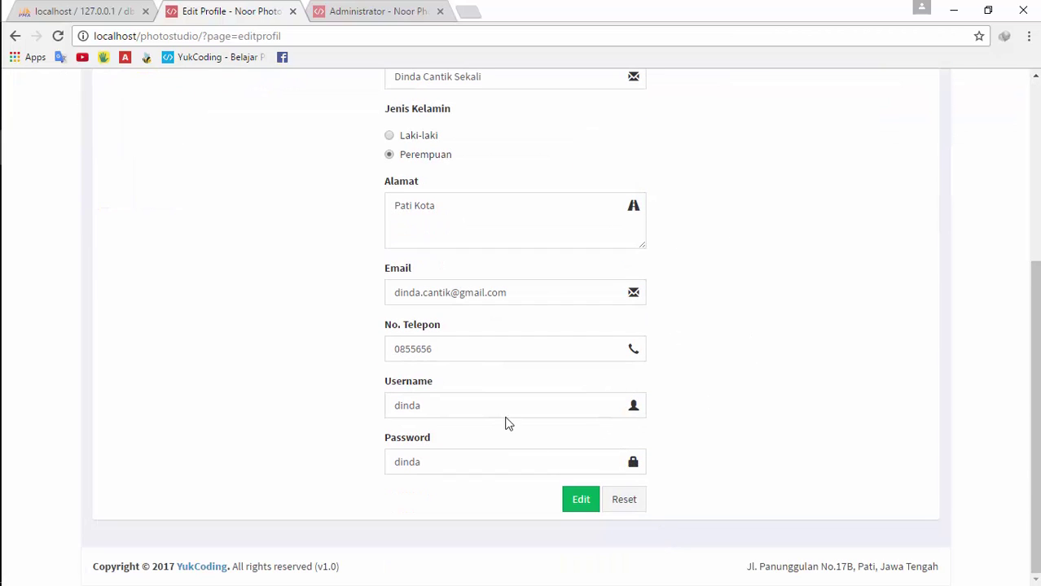
left_click(502, 409)
type("fddfdf")
left_click(625, 514)
left_click(518, 469)
type("dfd")
left_click(625, 500)
scroll(725, 432, "up", 5)
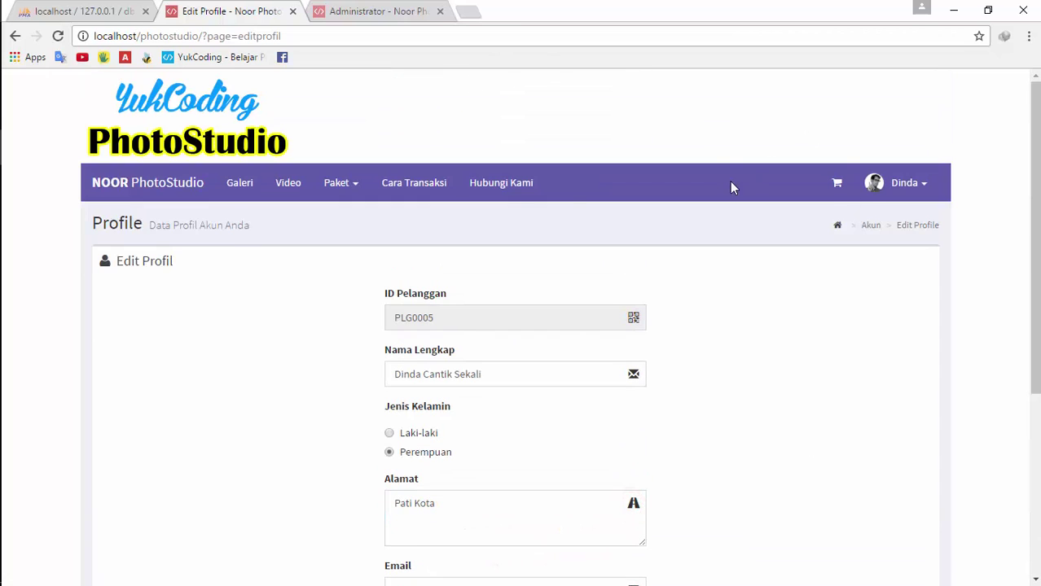
left_click(837, 228)
View the customer's order history, return to Edit Profile, then go to Hubungi Kami
left_click(899, 184)
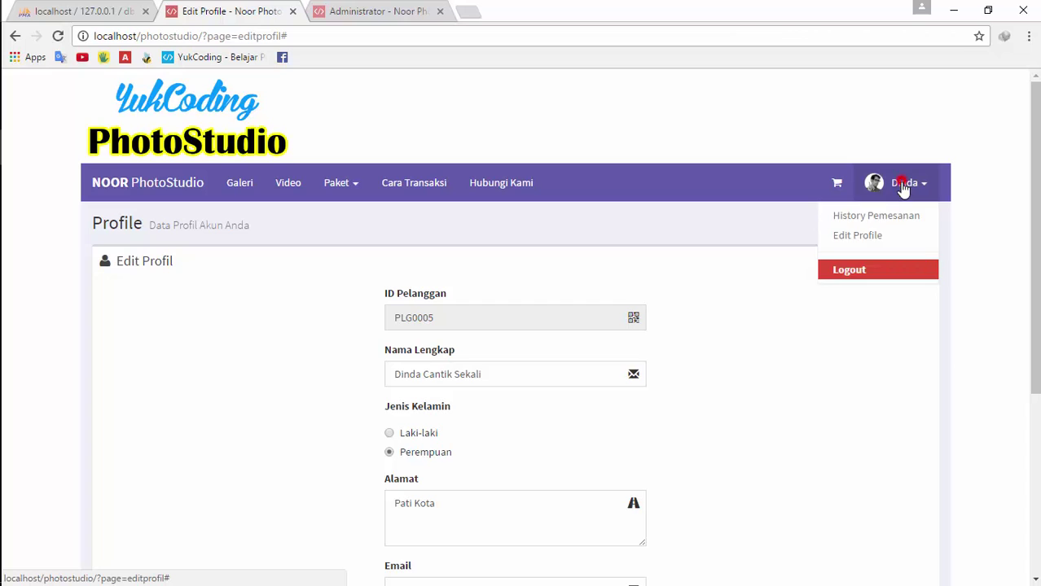
left_click(886, 226)
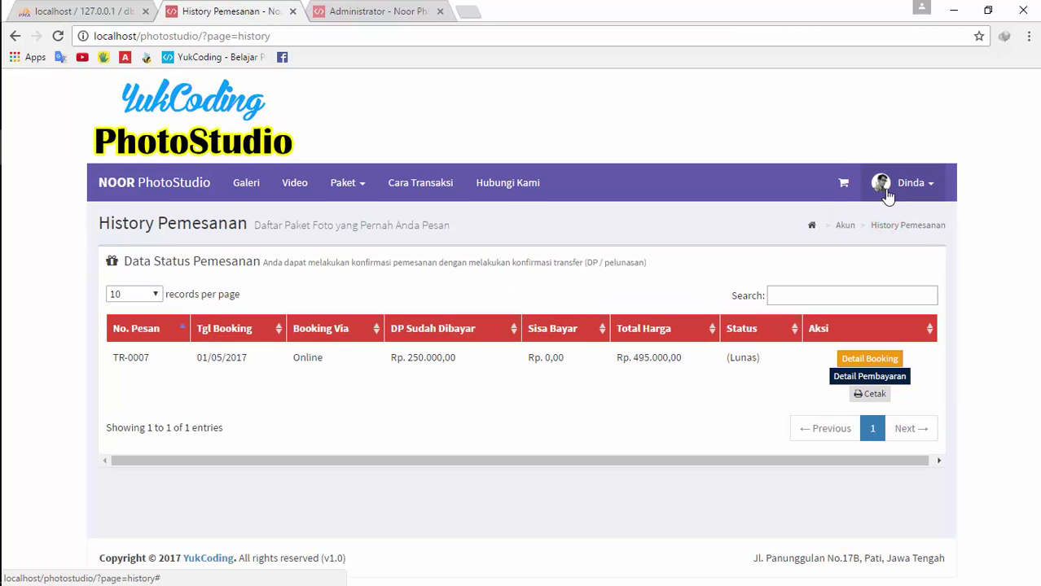
left_click(887, 189)
left_click(884, 232)
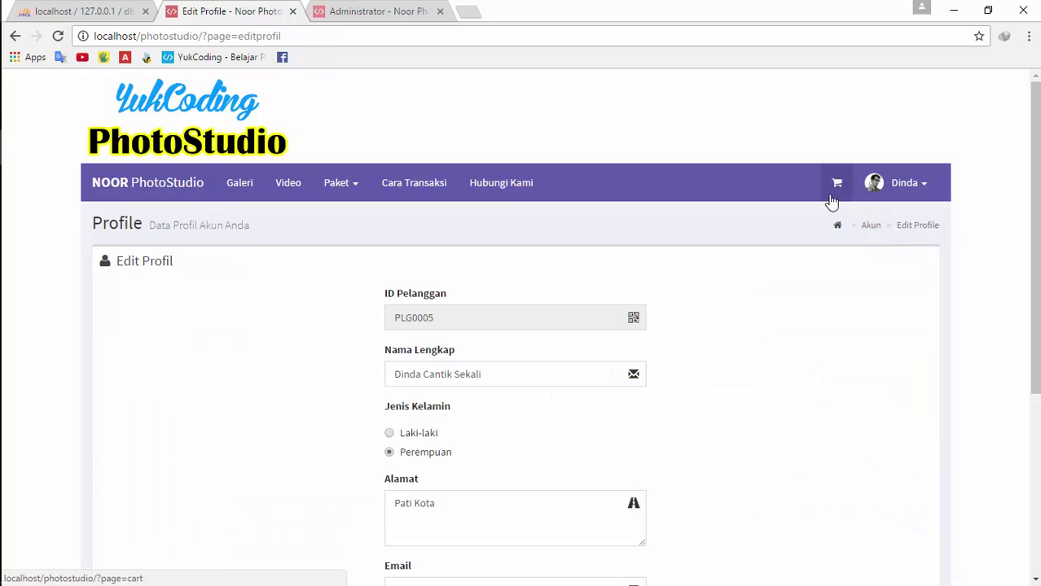
left_click(522, 195)
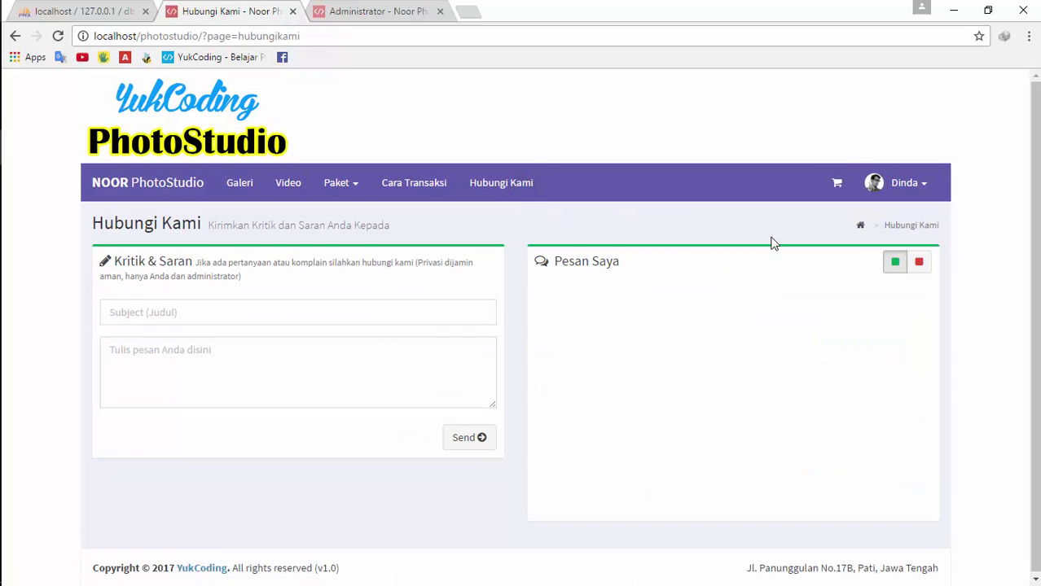
On Hubungi Kami, enter subject 'Tanya' and start drafting the message about the order
left_click(484, 184)
left_click(395, 302)
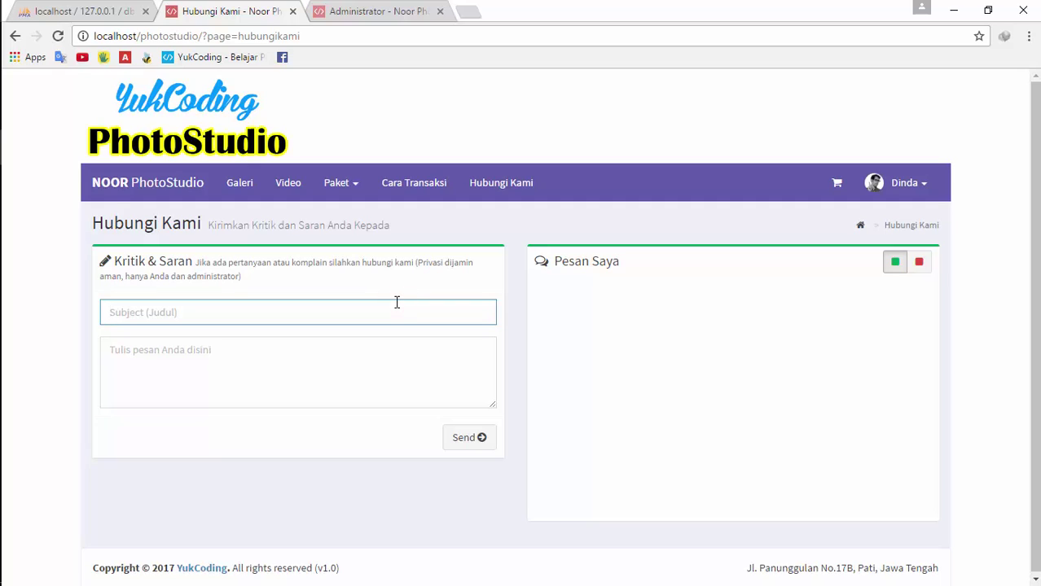
type("Tanya")
key("Tab")
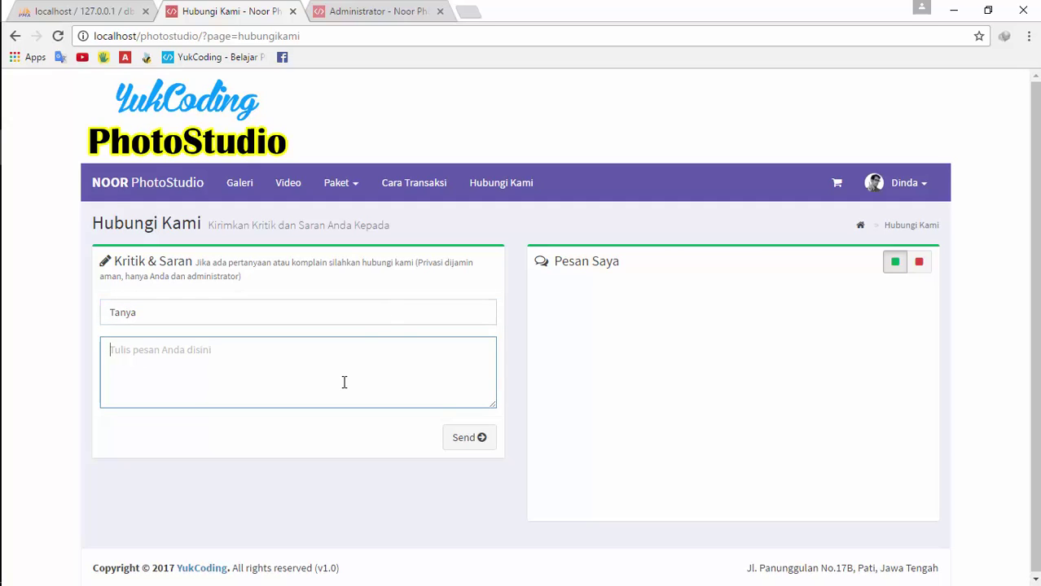
type("Mas kalo mau")
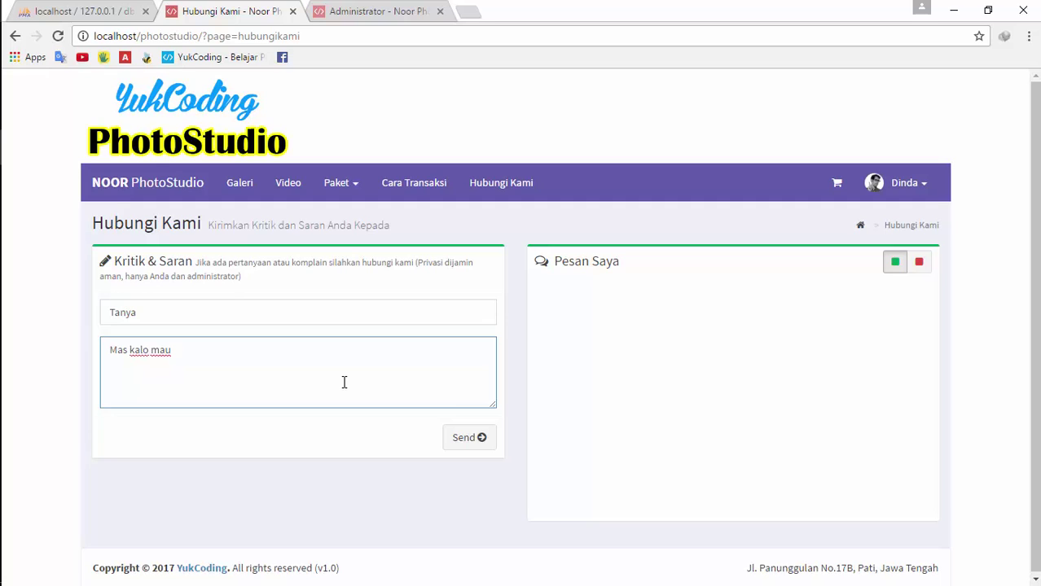
key("BackSpace")
key("BackSpace")
key("BackSpace")
key("BackSpace")
key("BackSpace")
key("BackSpace")
key("BackSpace")
key("BackSpace")
key("BackSpace")
key("BackSpace")
key("BackSpace")
key("BackSpace")
type("Mas")
type(" orderan saya")
key("BackSpace")
key("BackSpace")
key("BackSpace")
key("BackSpace")
key("BackSpace")
key("BackSpace")
key("BackSpace")
key("BackSpace")
key("BackSpace")
key("BackSpace")
key("BackSpace")
key("BackSpace")
key("BackSpace")
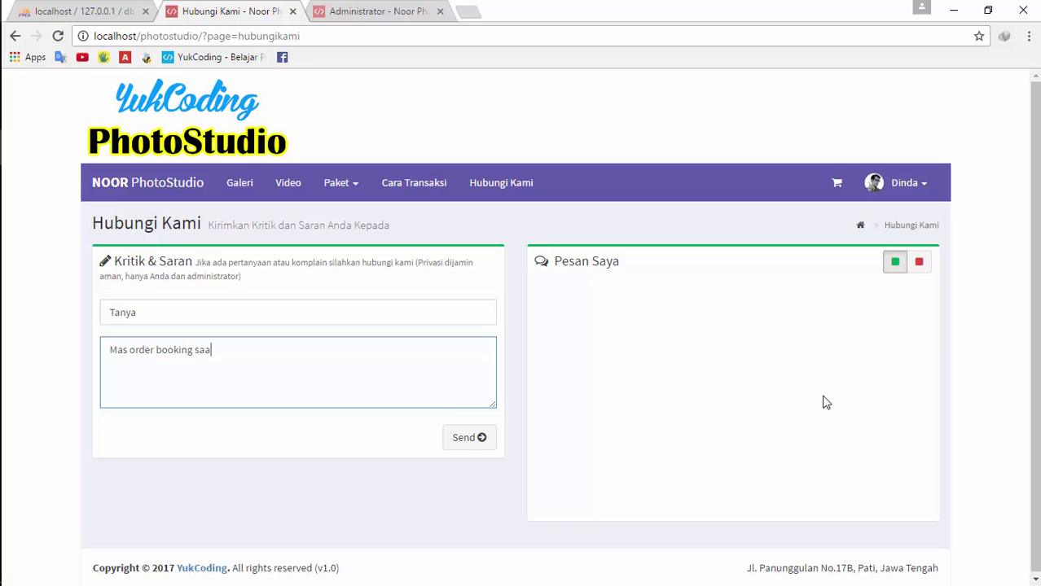
Copy the order number from order history in a new tab, finish the message, and send it
left_click(900, 181)
middle_click(886, 226)
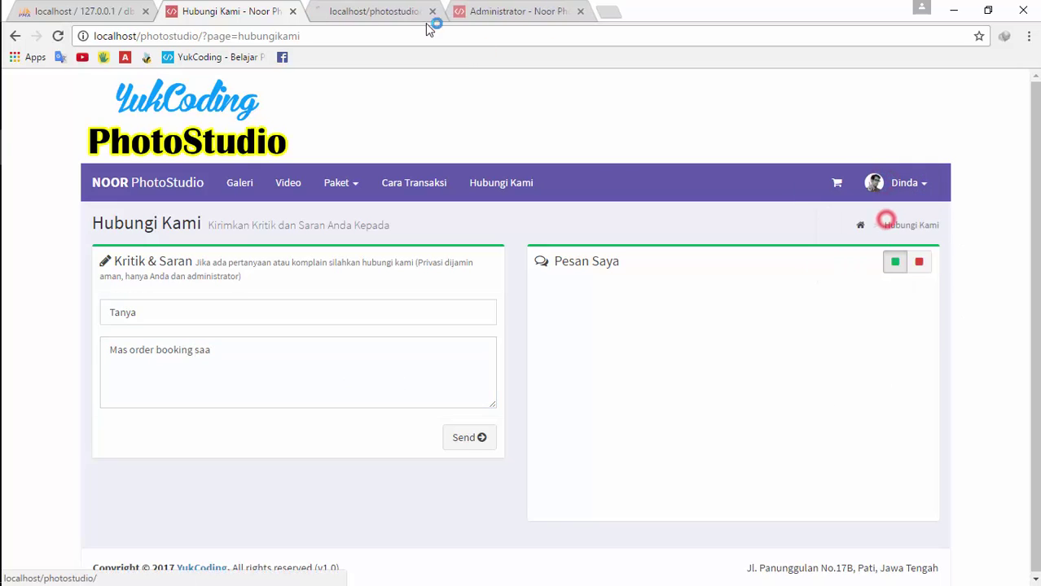
left_click(377, 10)
triple_click(159, 359)
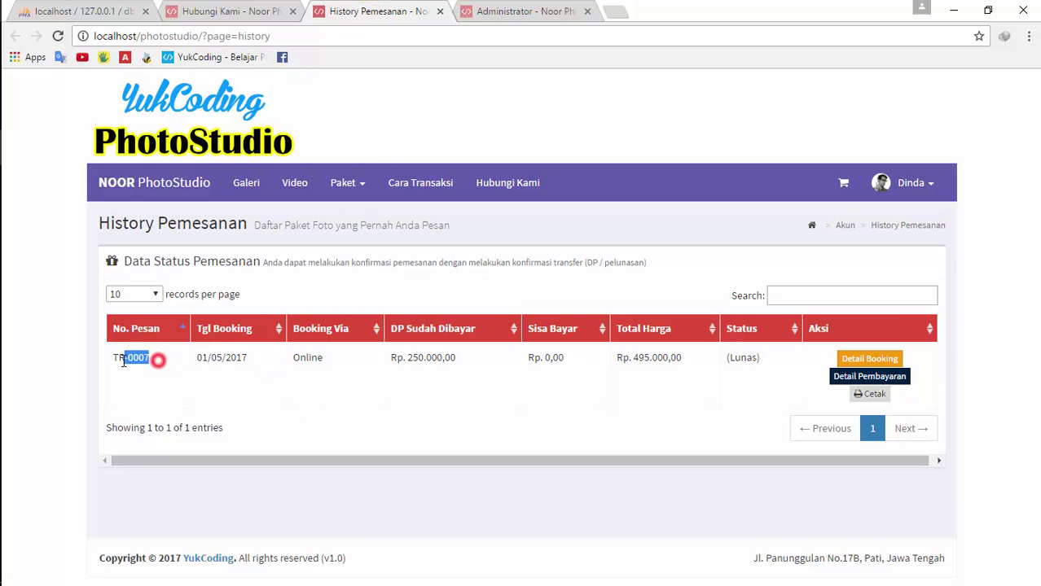
left_click(440, 11)
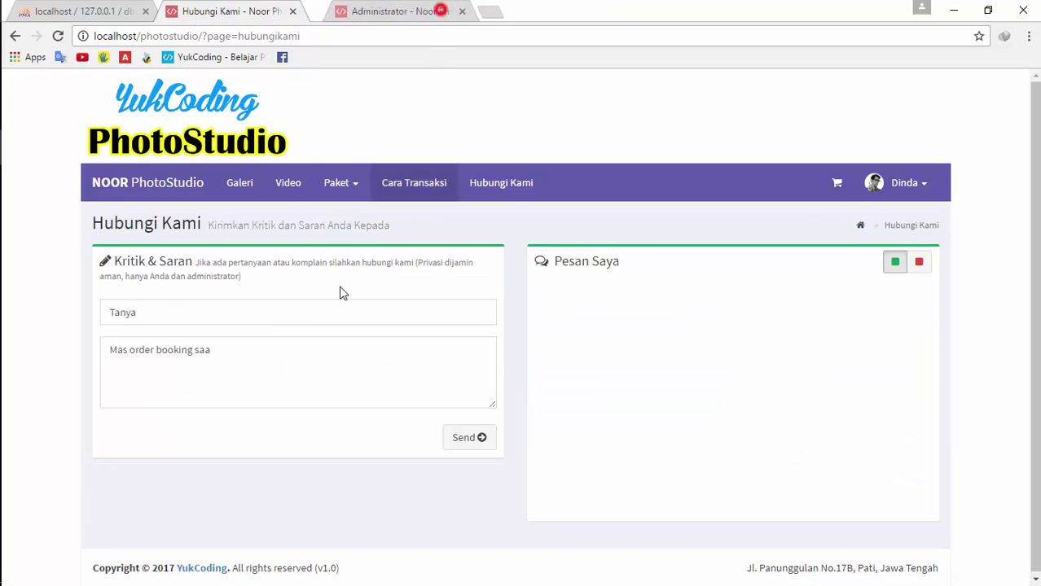
left_click(270, 352)
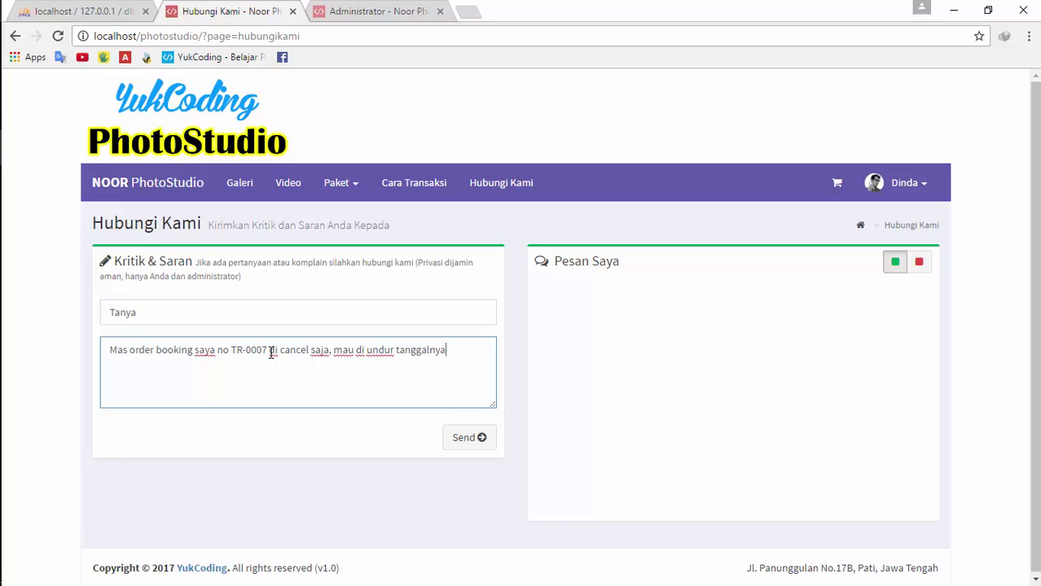
left_click(464, 436)
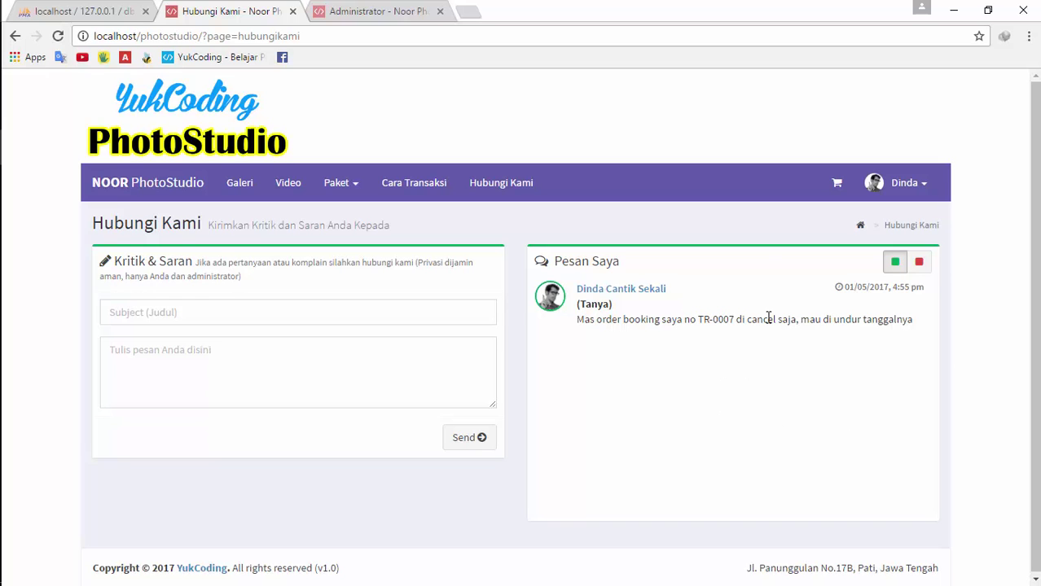
On the reloaded admin dashboard, open the full customer message list from notifications
left_click(363, 12)
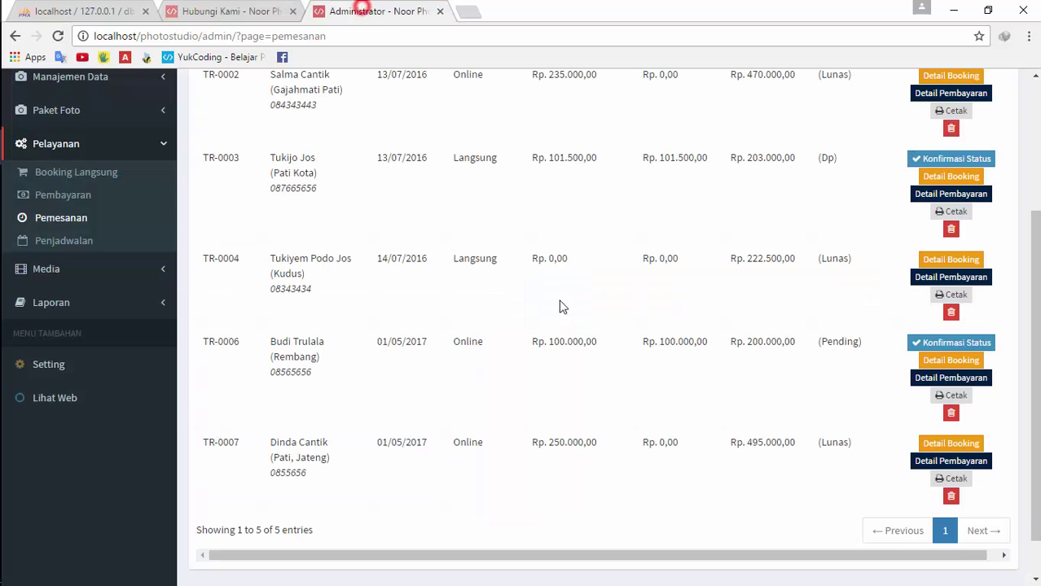
scroll(387, 298, "up", 3)
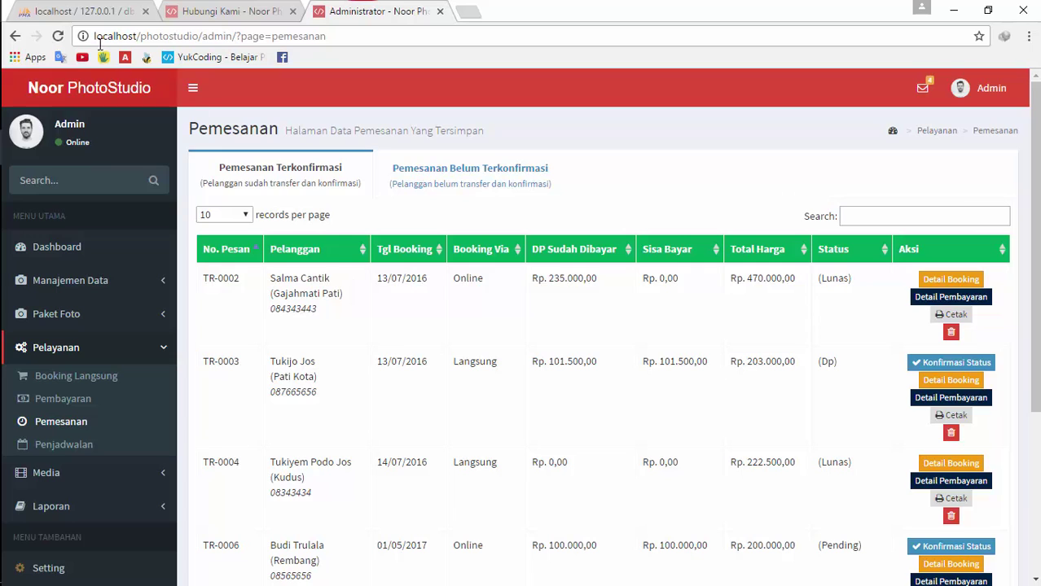
left_click(58, 36)
left_click(925, 87)
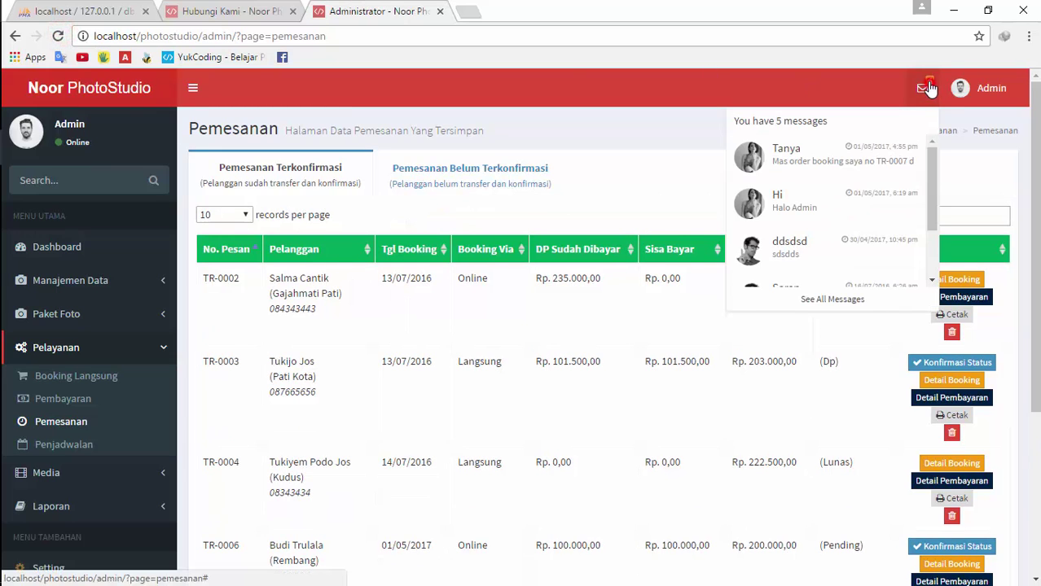
scroll(823, 162, "down", 1)
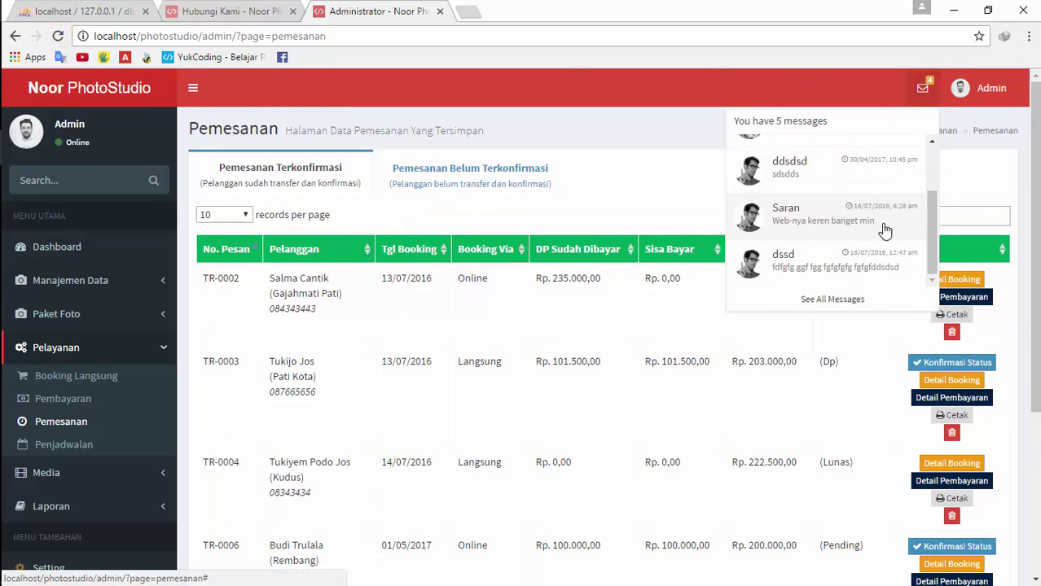
left_click(834, 300)
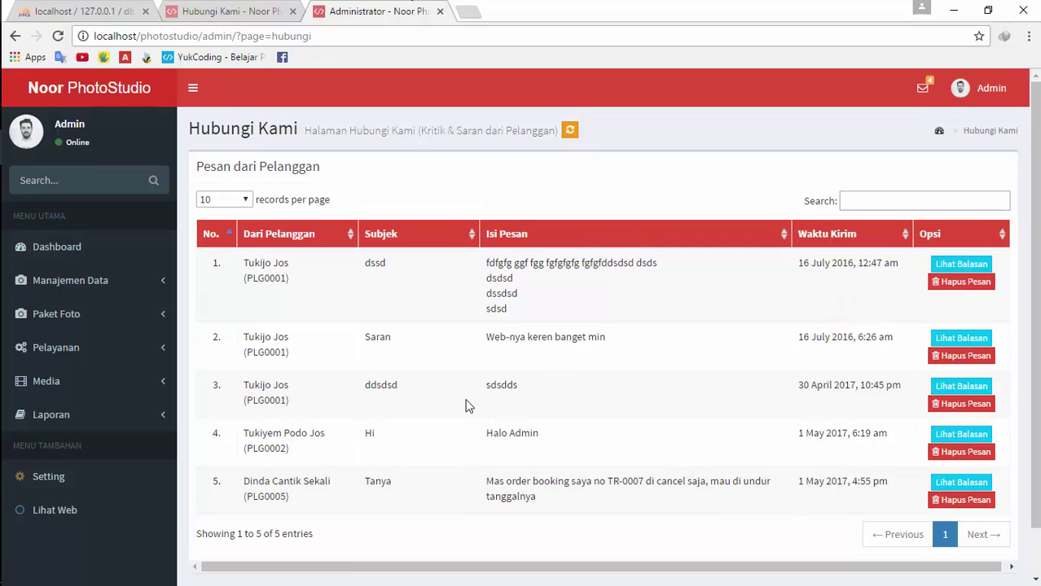
scroll(468, 405, "down", 1)
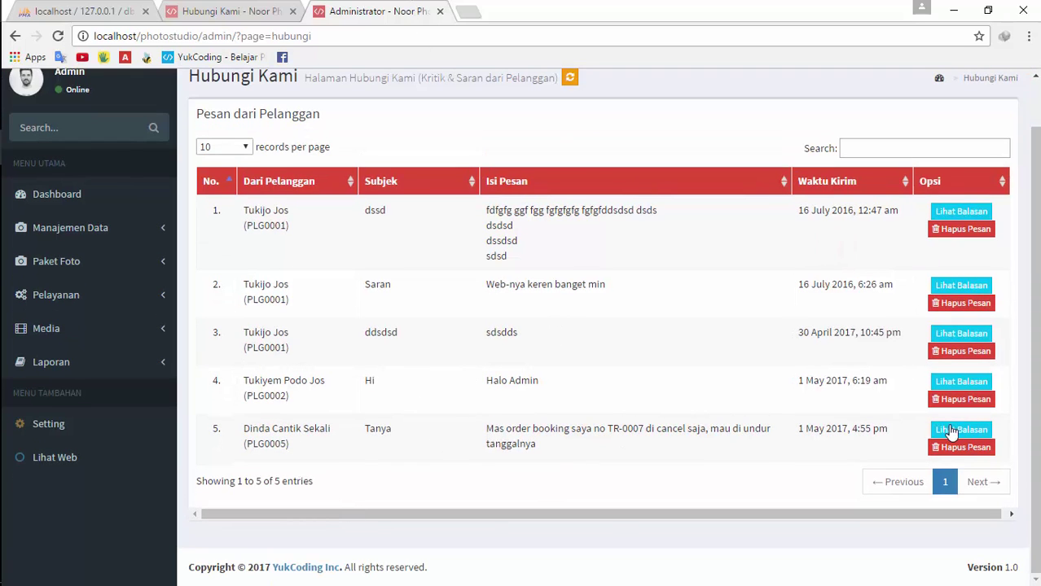
Reply 'Oke. Nanti saya hapus. Terimakasih' to the Tanya message and save it
left_click(953, 431)
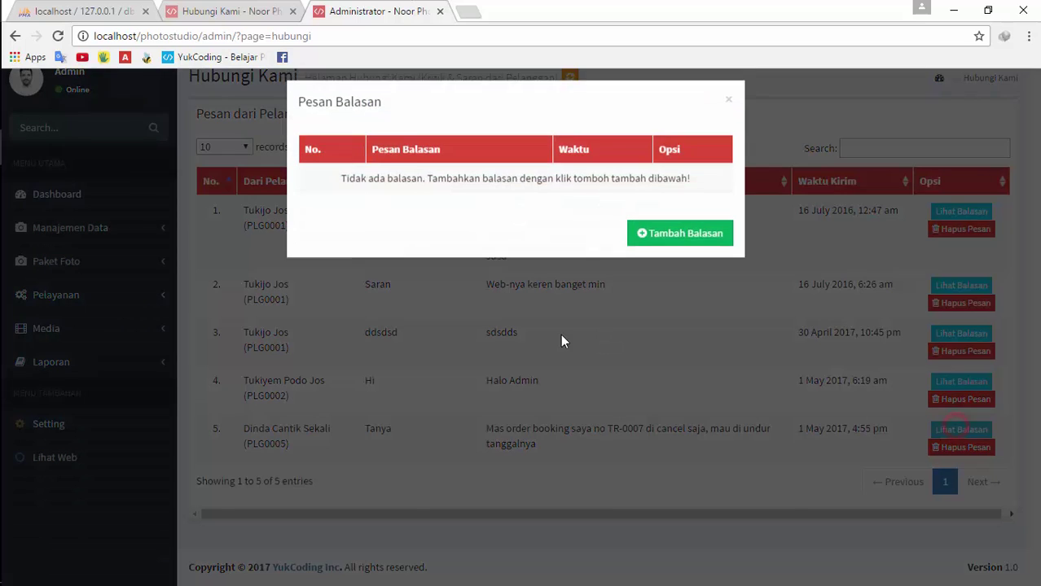
left_click(691, 244)
left_click(454, 193)
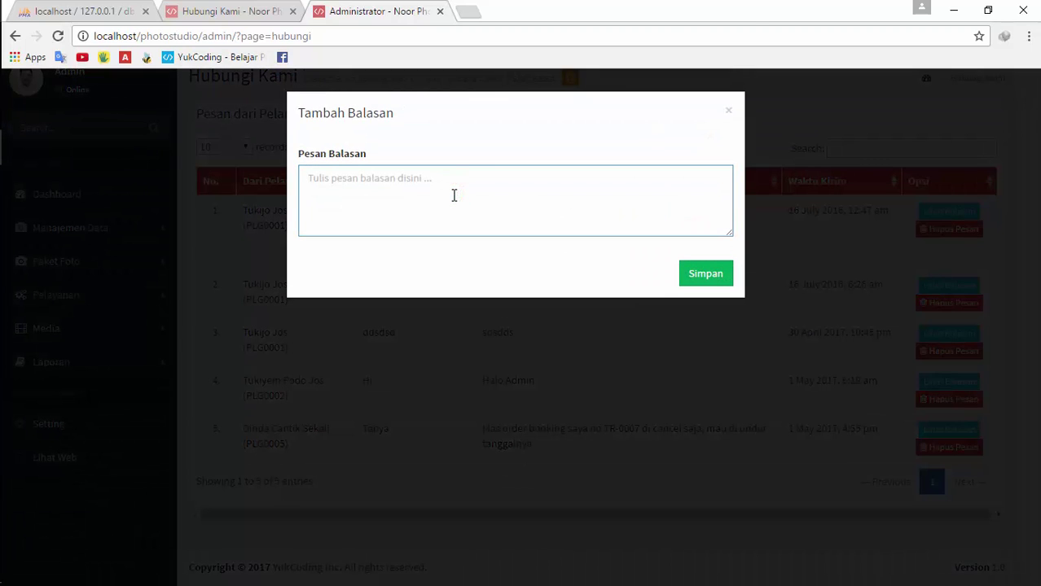
type("o")
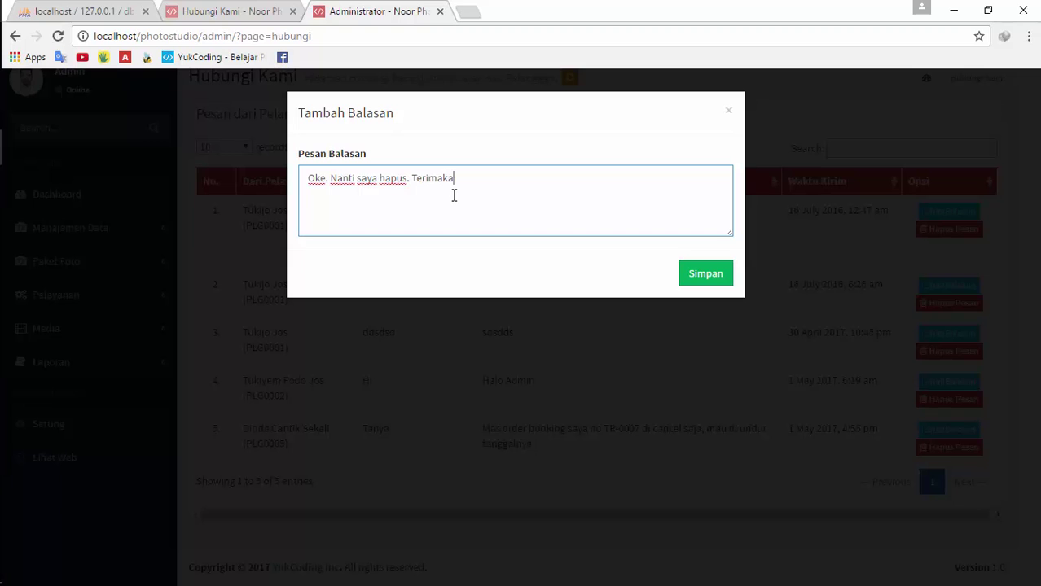
left_click(717, 273)
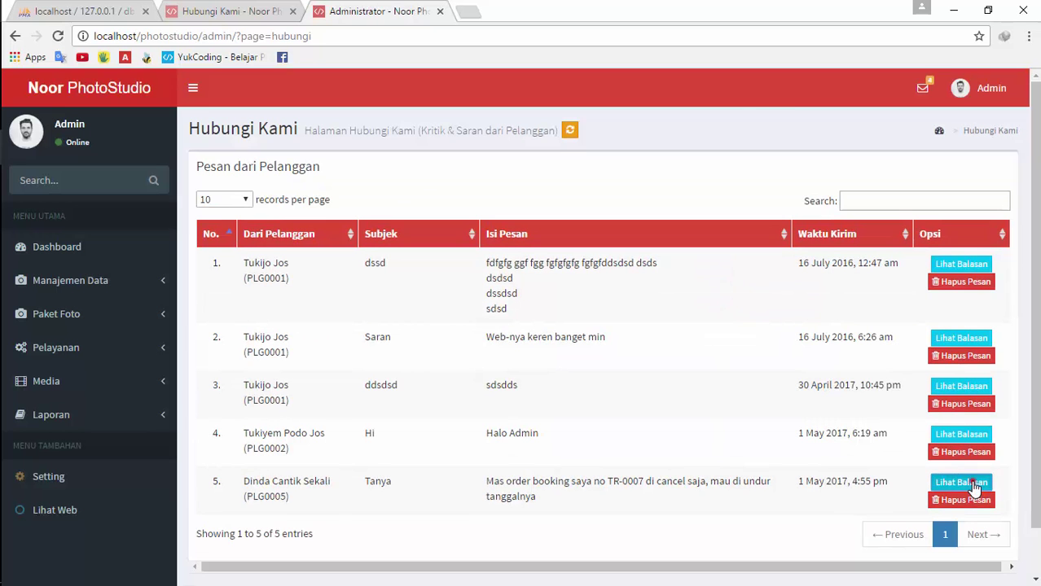
Check the saved reply on the Tanya message, closing the editor and new-reply form unchanged
left_click(961, 483)
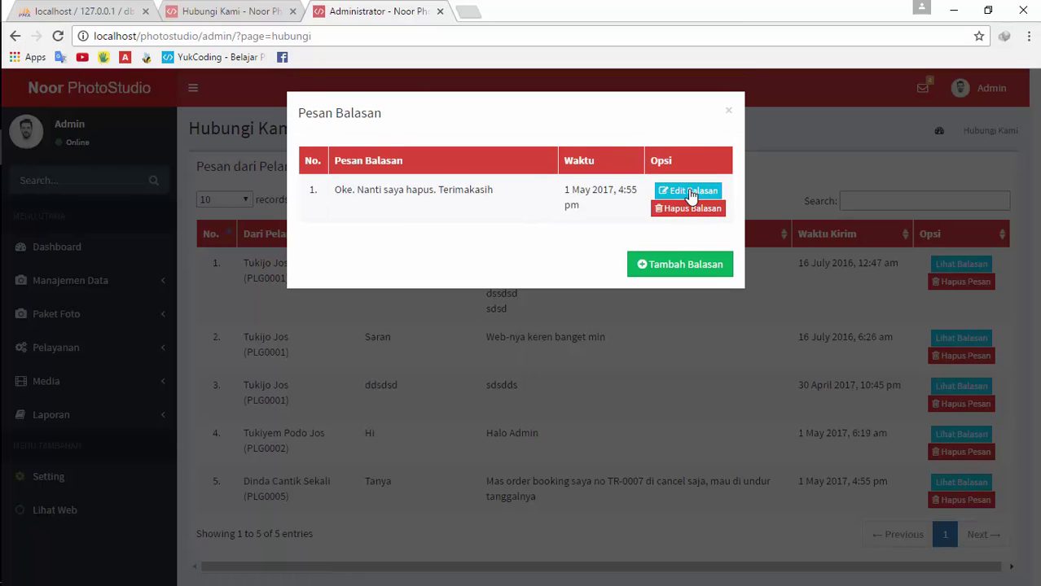
left_click(689, 193)
left_click(731, 109)
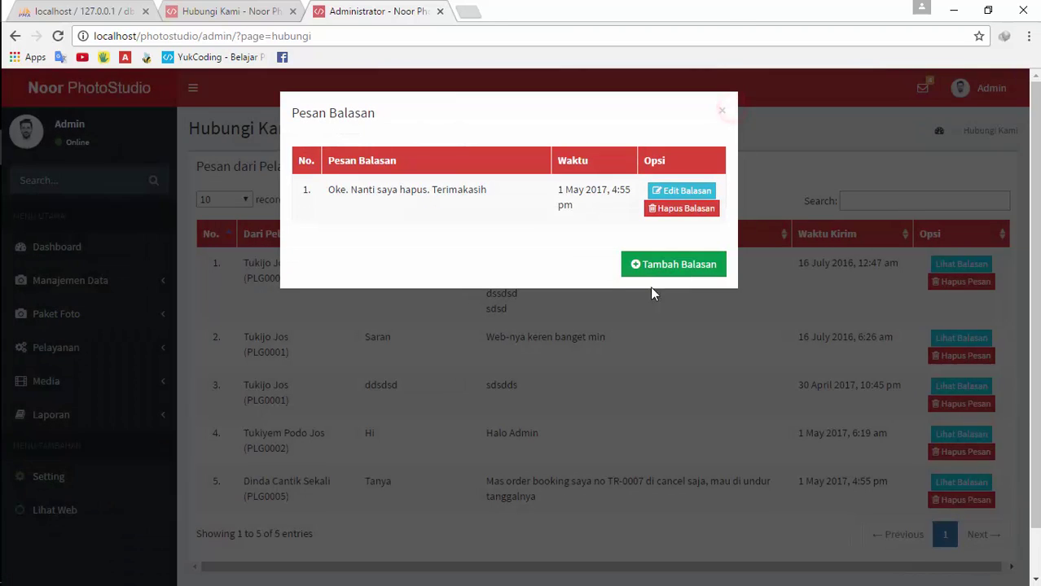
left_click(652, 267)
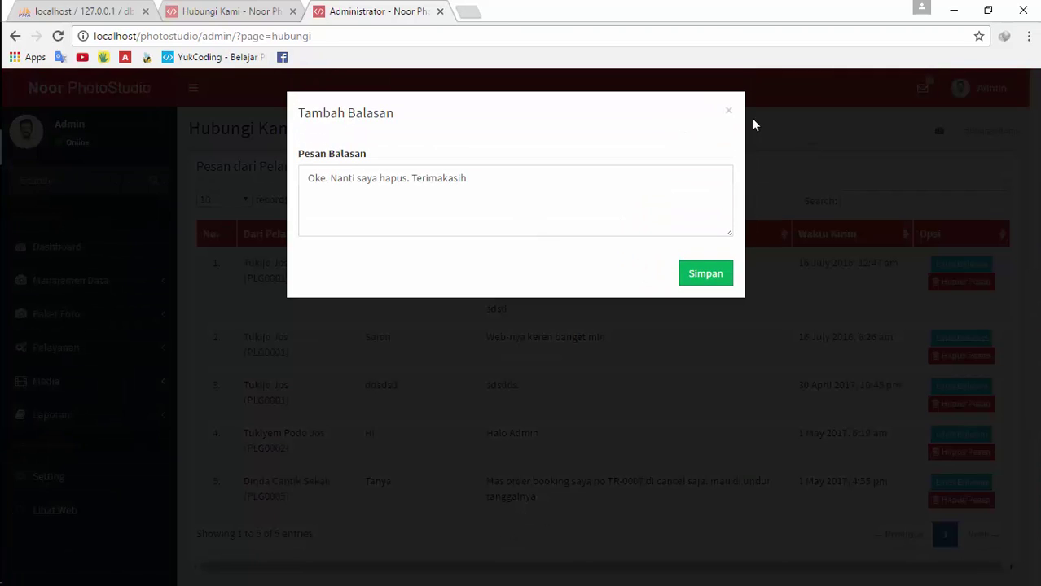
left_click(825, 158)
left_click(792, 318)
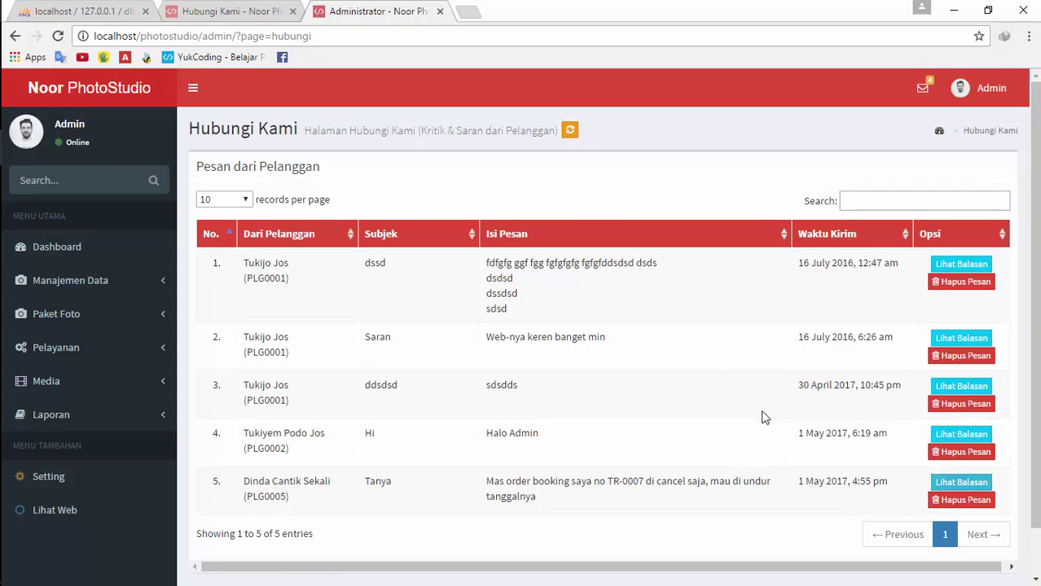
scroll(768, 431, "down", 1)
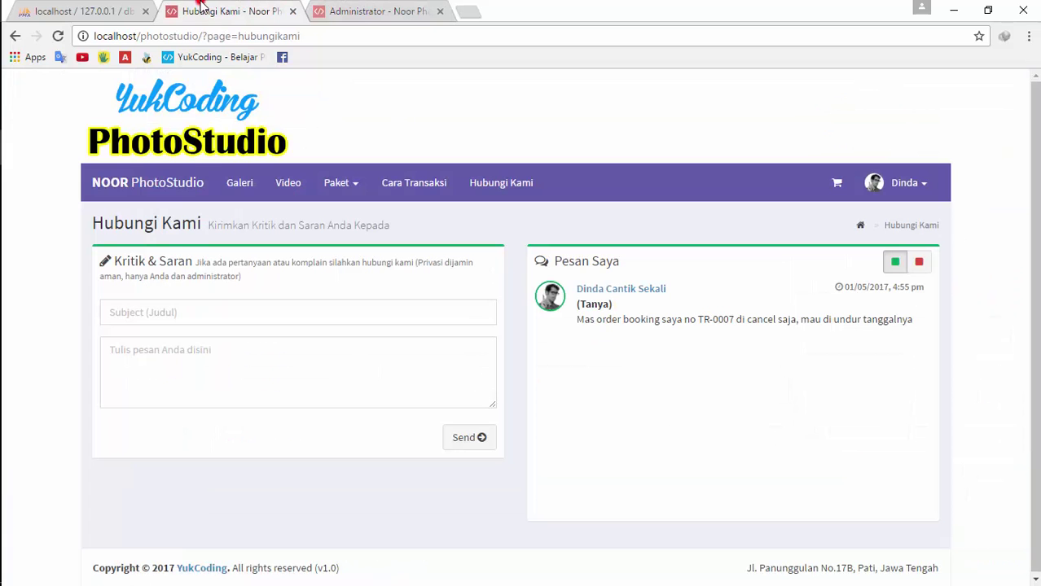
Reload the customer's contact page to see the reply, then scroll the home page to Chatting Online
left_click(204, 11)
left_click(57, 36)
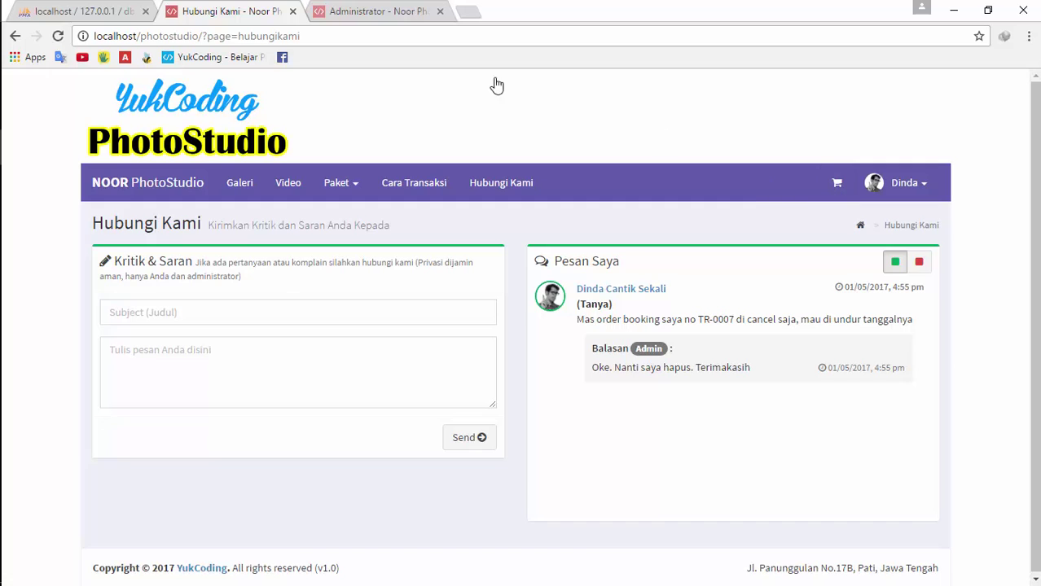
left_click(394, 8)
left_click(232, 10)
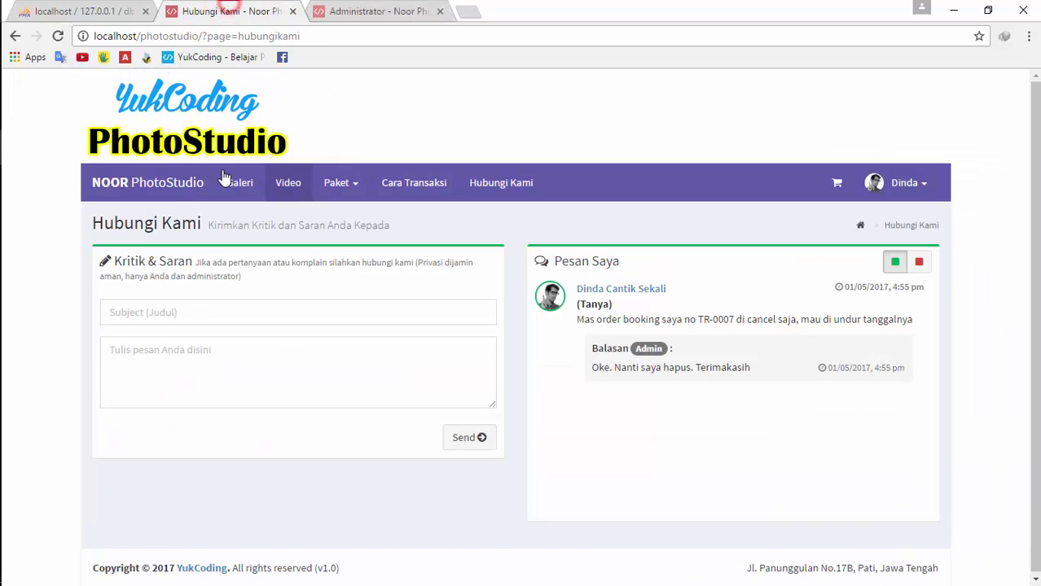
left_click(301, 179)
scroll(845, 259, "down", 3)
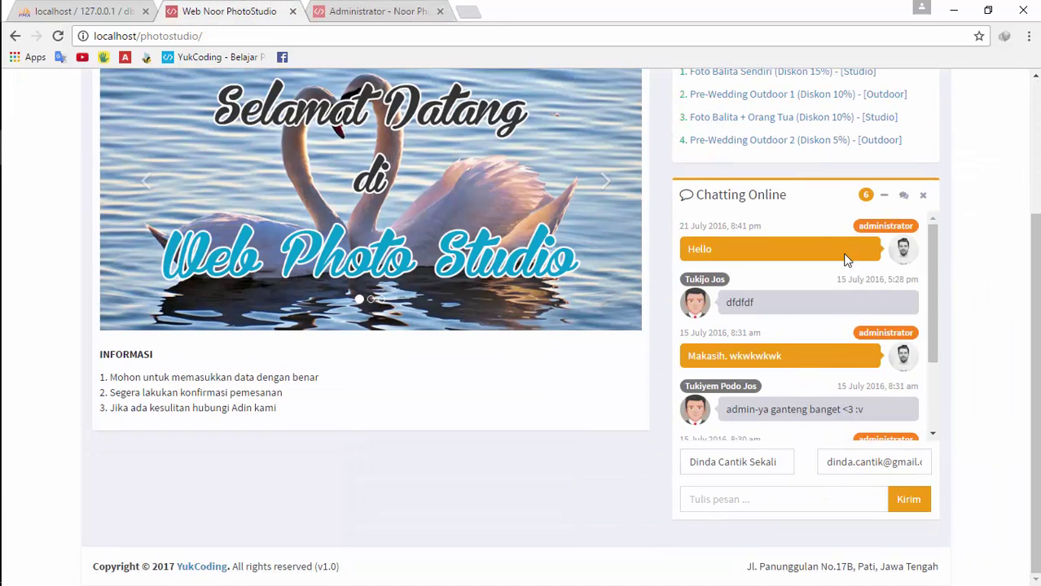
Send the greeting 'Selamat sore semua' in the customer's online chat
left_click(904, 500)
left_click(900, 503)
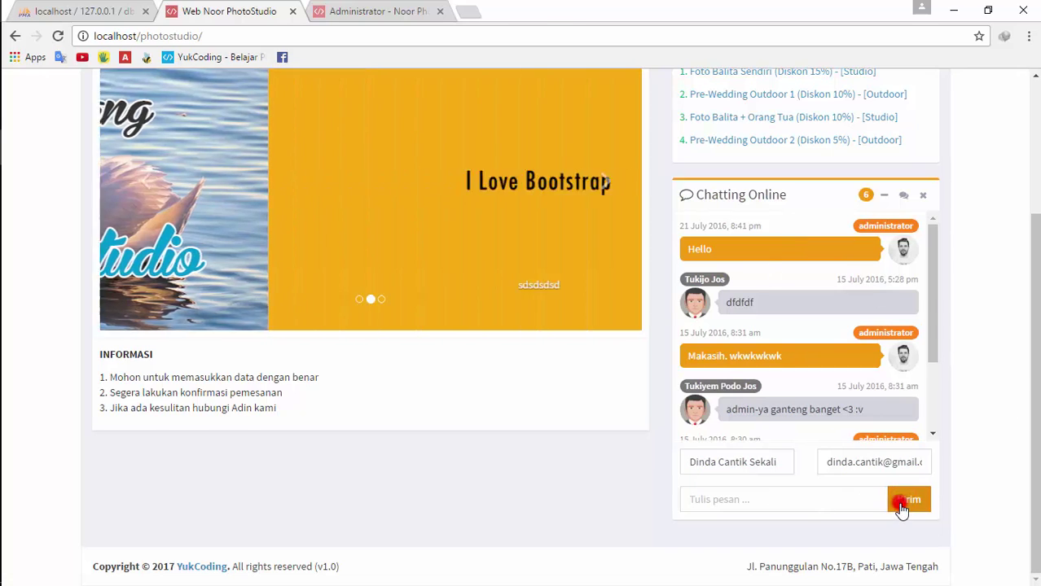
left_click(901, 505)
left_click(774, 493)
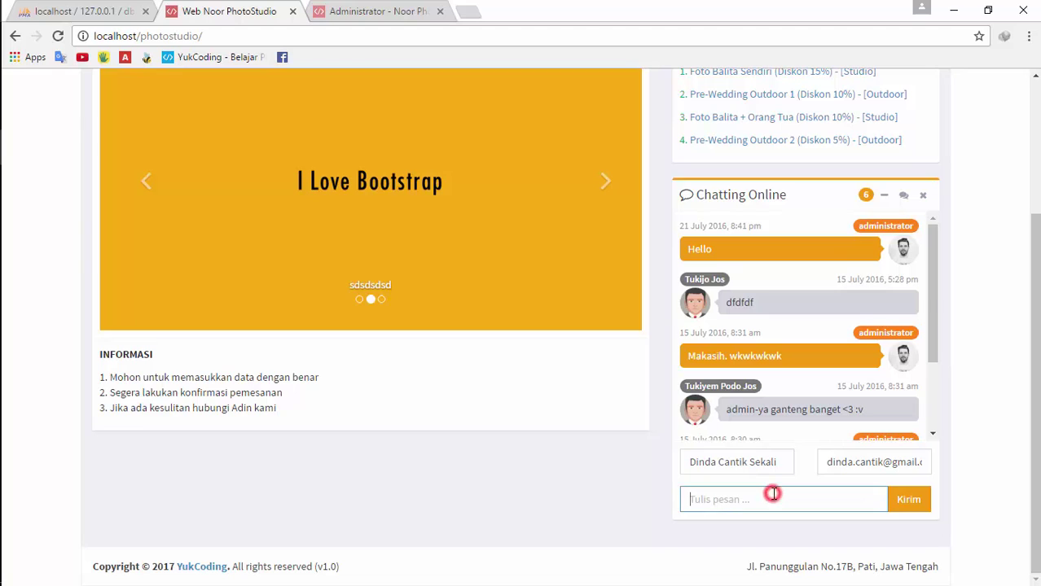
type("Hal")
key("BackSpace")
key("BackSpace")
key("BackSpace")
type("Selamat sore semua")
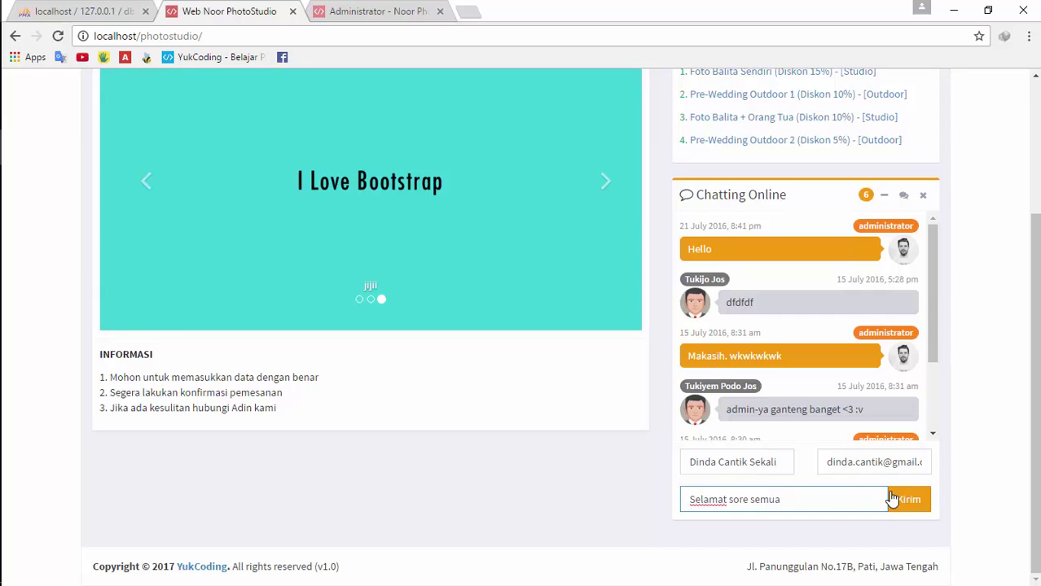
left_click(893, 500)
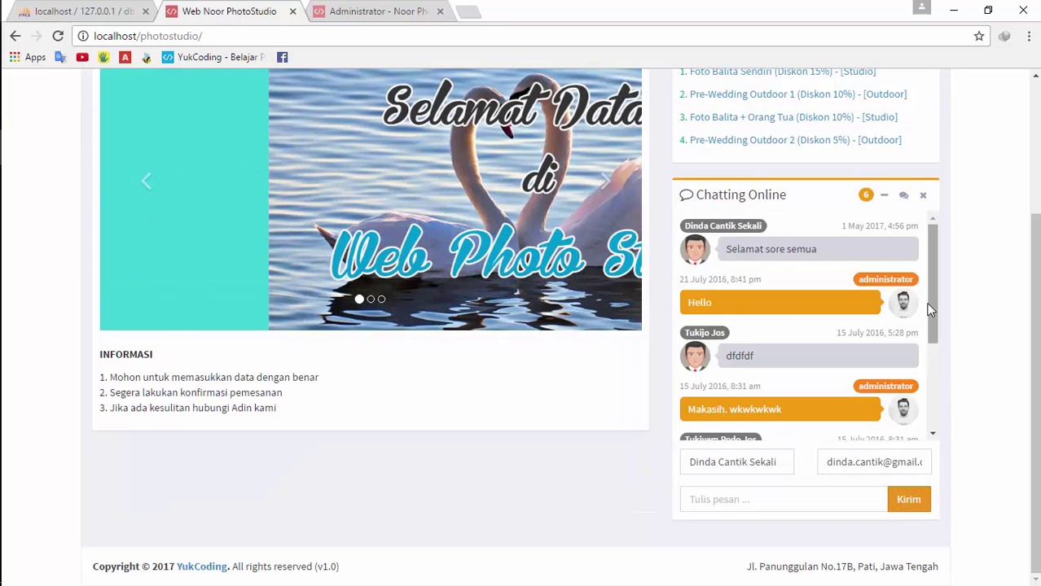
Scroll through the chat conversation, then open the administrator Dashboard
left_click_drag(930, 310, 932, 249)
scroll(709, 358, "down", 3)
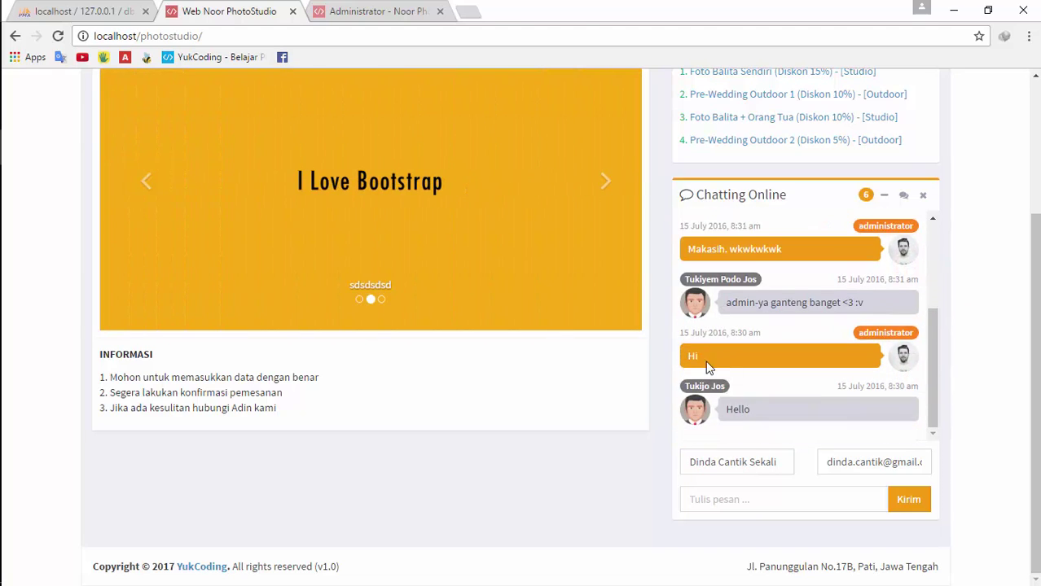
scroll(710, 370, "up", 5)
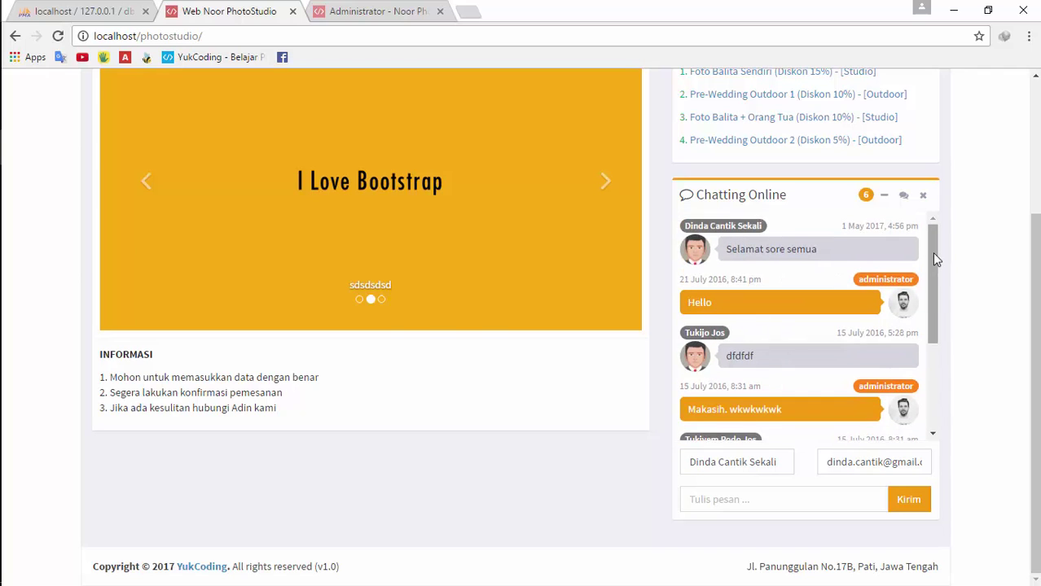
mouse_move(932, 252)
left_mouse_down()
mouse_move(939, 308)
mouse_move(929, 232)
left_mouse_up()
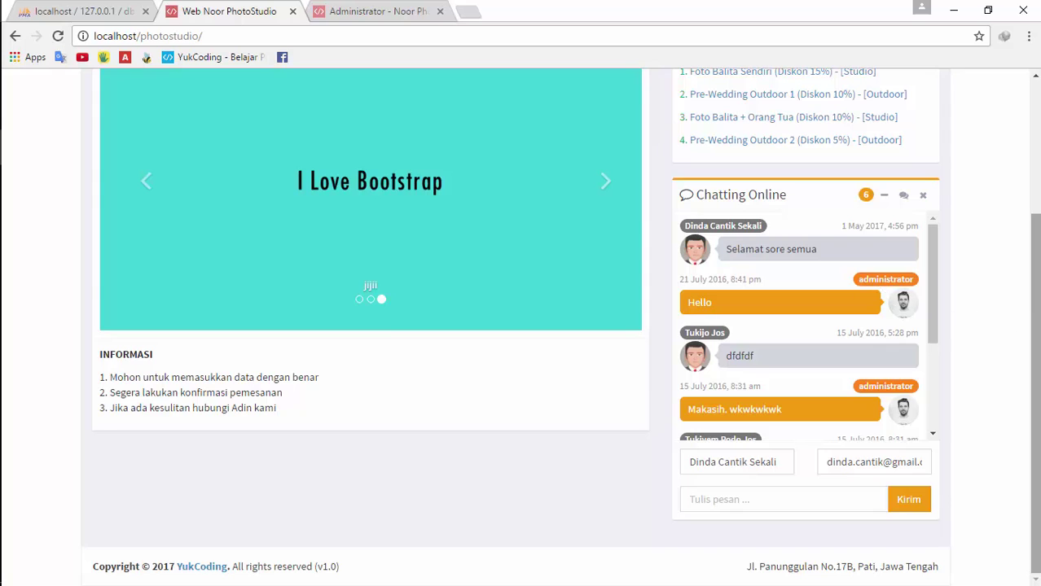
scroll(1027, 224, "up", 3)
left_click_drag(1026, 144, 1036, 350)
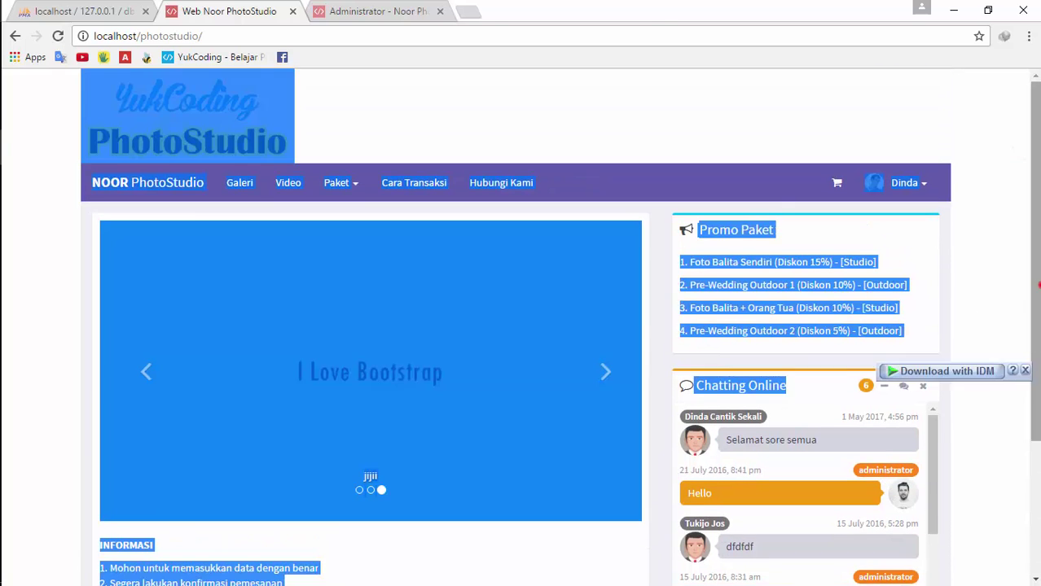
scroll(1035, 326, "down", 3)
left_click(995, 303)
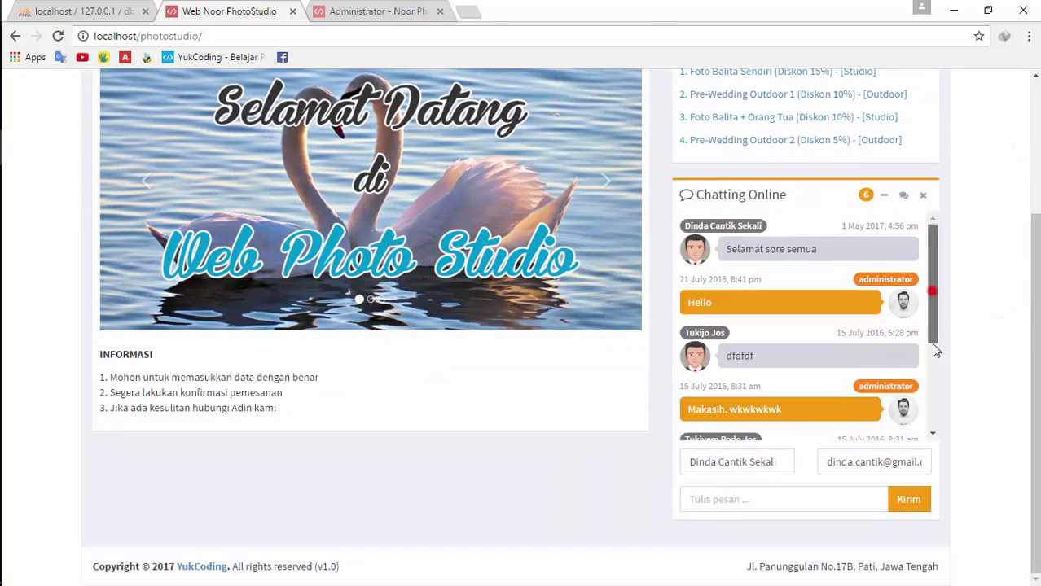
mouse_move(931, 343)
left_mouse_down()
mouse_move(944, 265)
mouse_move(960, 241)
left_mouse_up()
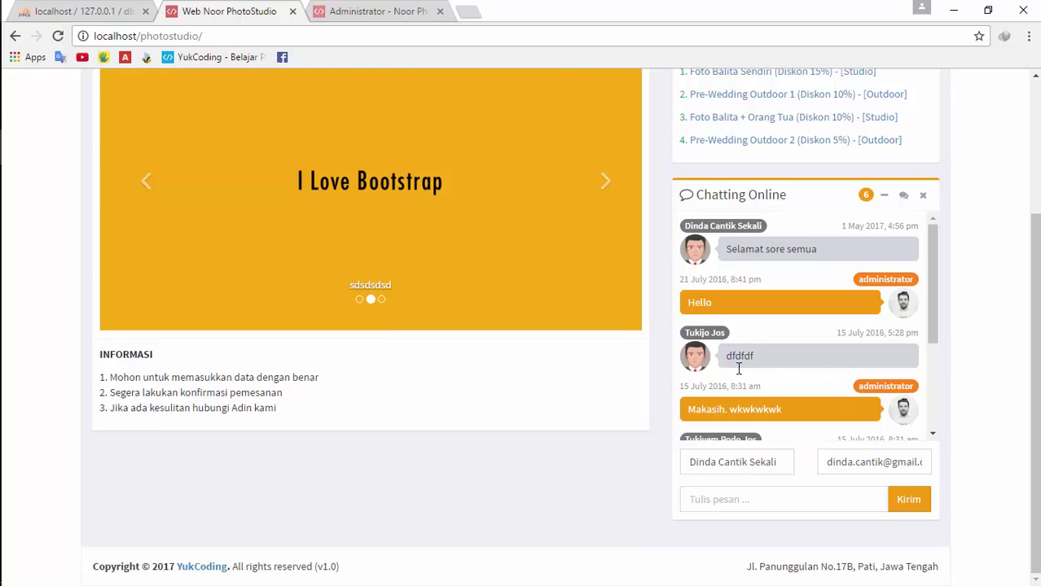
left_click(371, 11)
left_click(92, 193)
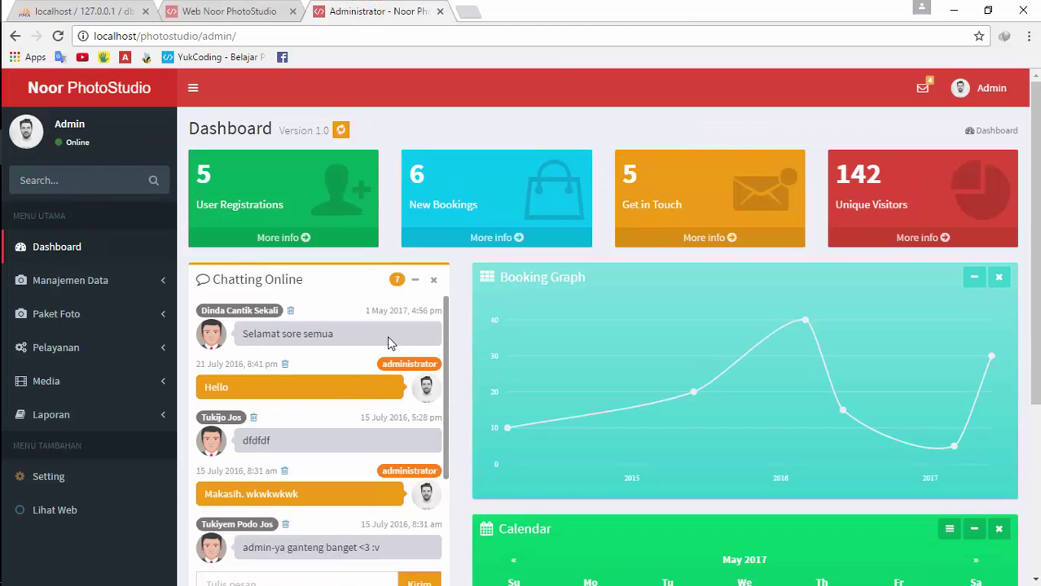
Visit the public Hubungi Kami and Cara Transaksi pages
scroll(458, 285, "down", 2)
left_click(267, 8)
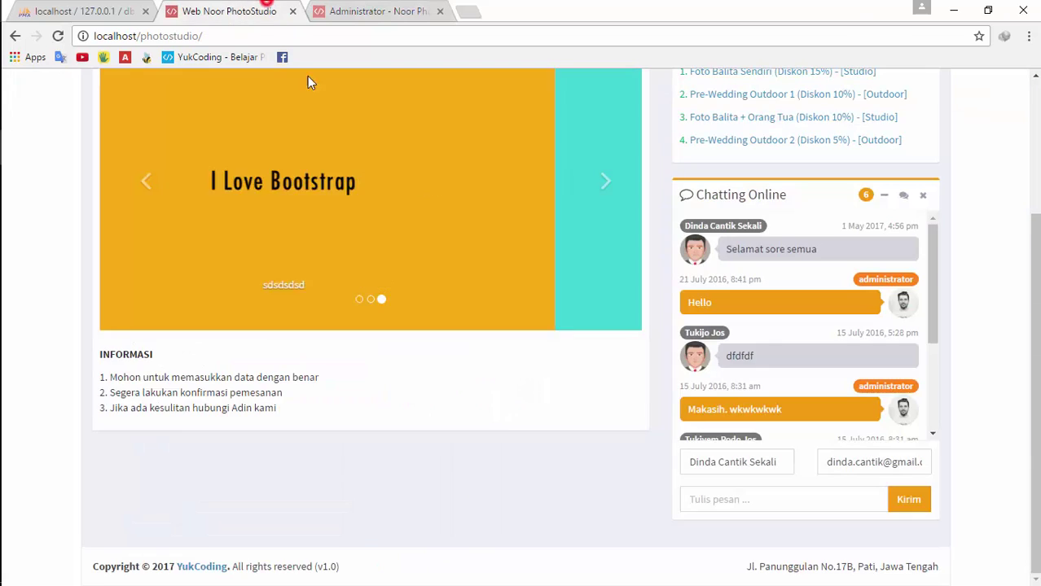
scroll(318, 163, "up", 3)
left_click(479, 184)
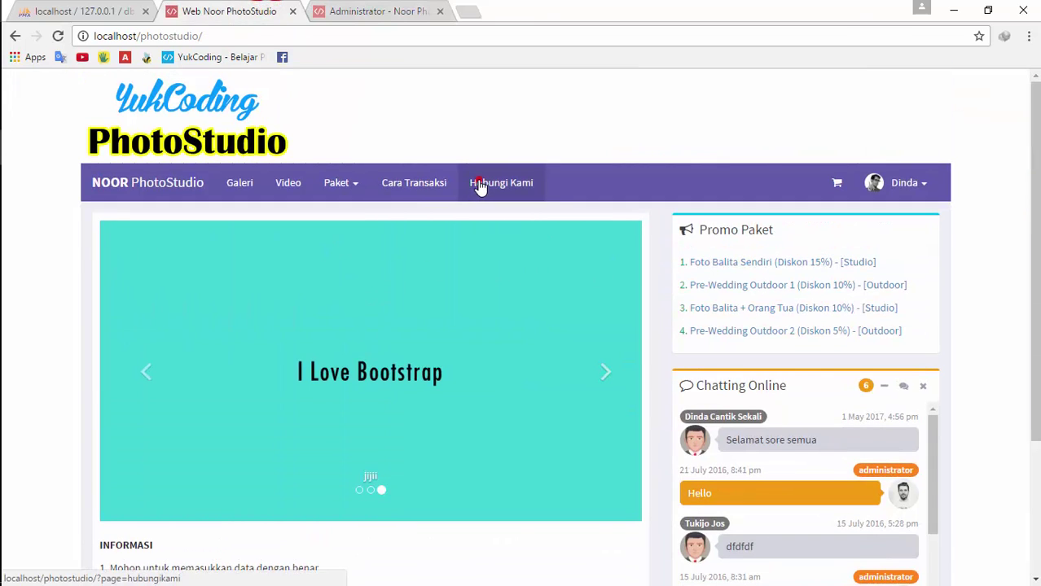
left_click(386, 10)
left_click(279, 10)
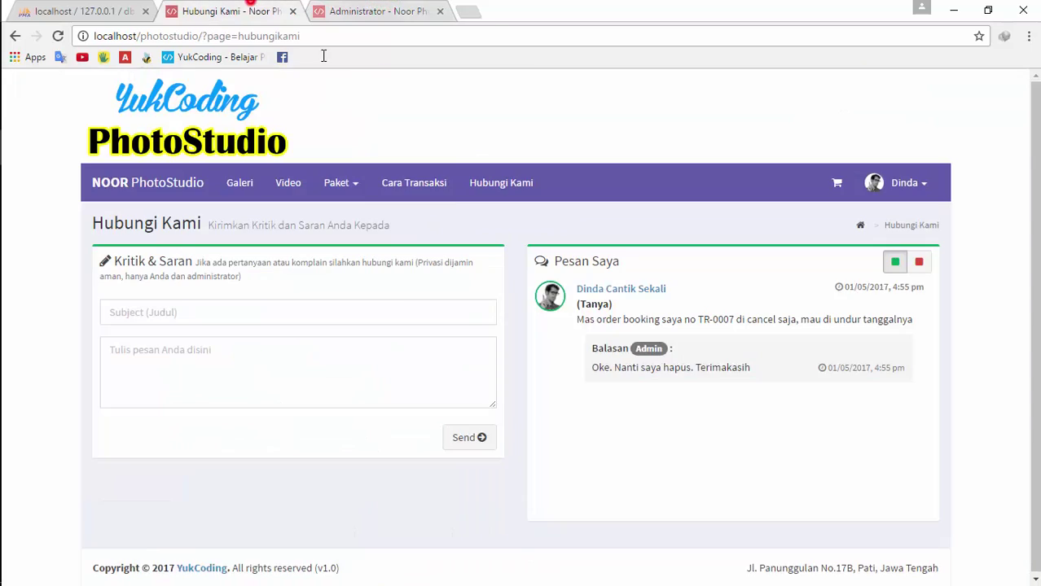
left_click(414, 182)
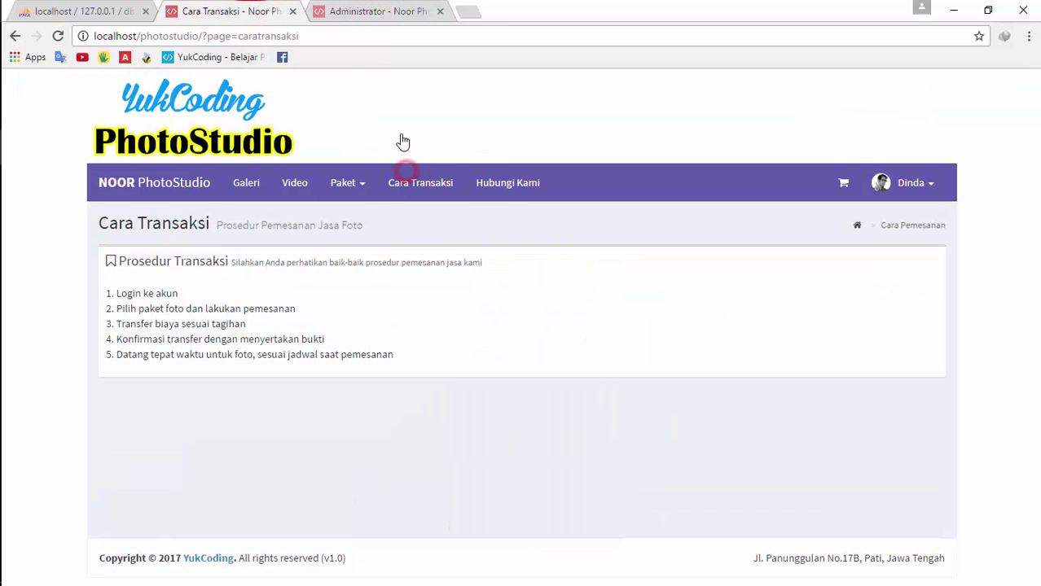
Reply 'Sore juga' from the admin Dashboard chat and return to Cara Transaksi
left_click(377, 8)
left_click(287, 484)
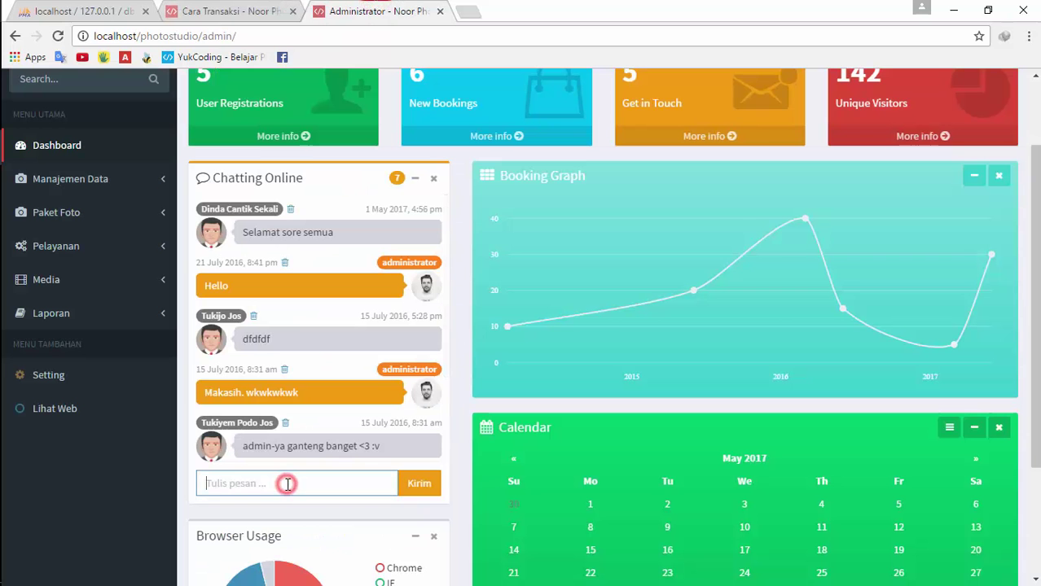
type("Sore juga")
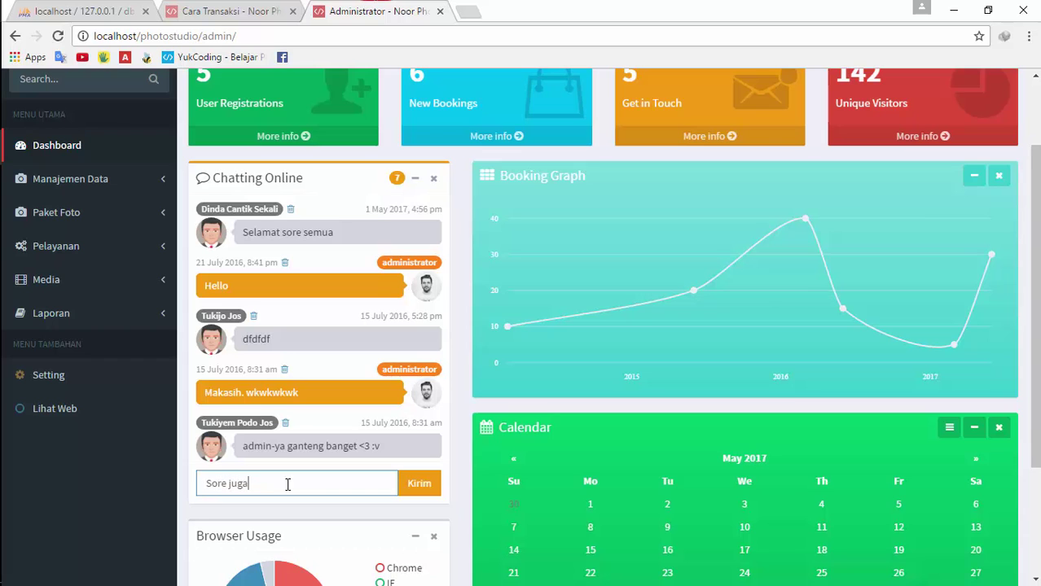
left_click(418, 483)
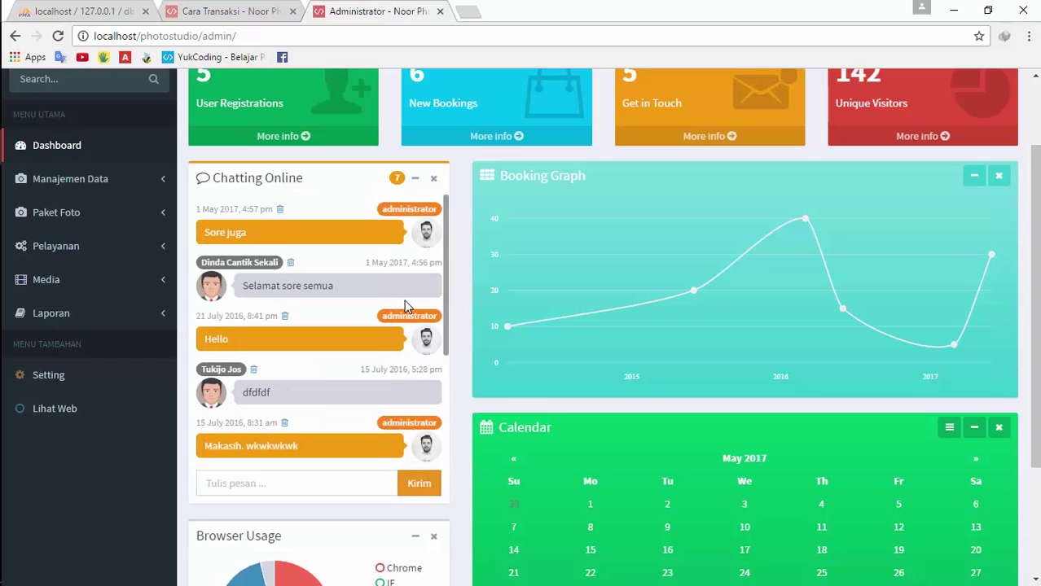
left_click(213, 12)
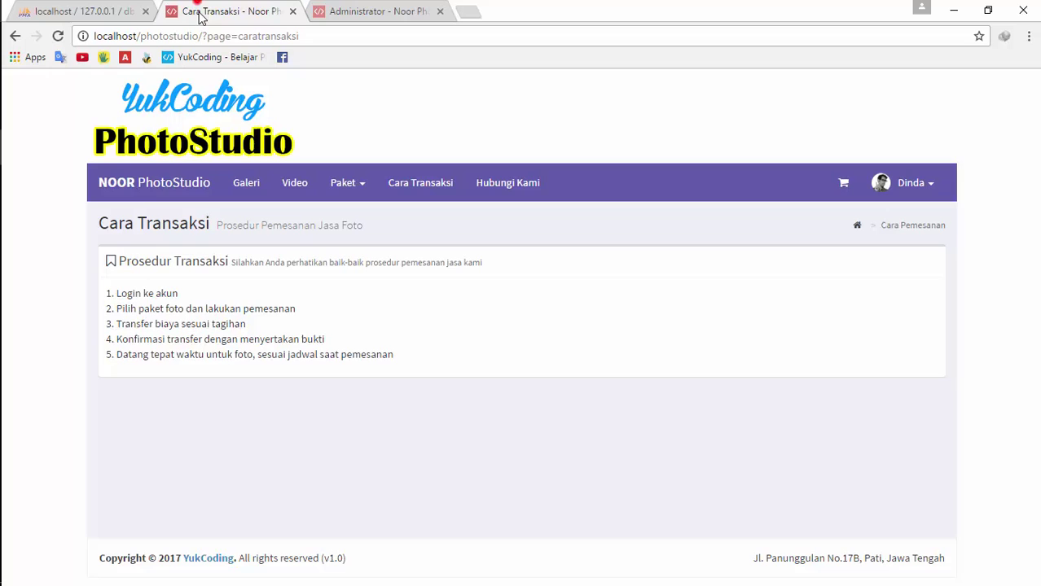
On the public home page, toggle the chat's contact details and collapse state
left_click(155, 184)
scroll(1035, 317, "down", 1)
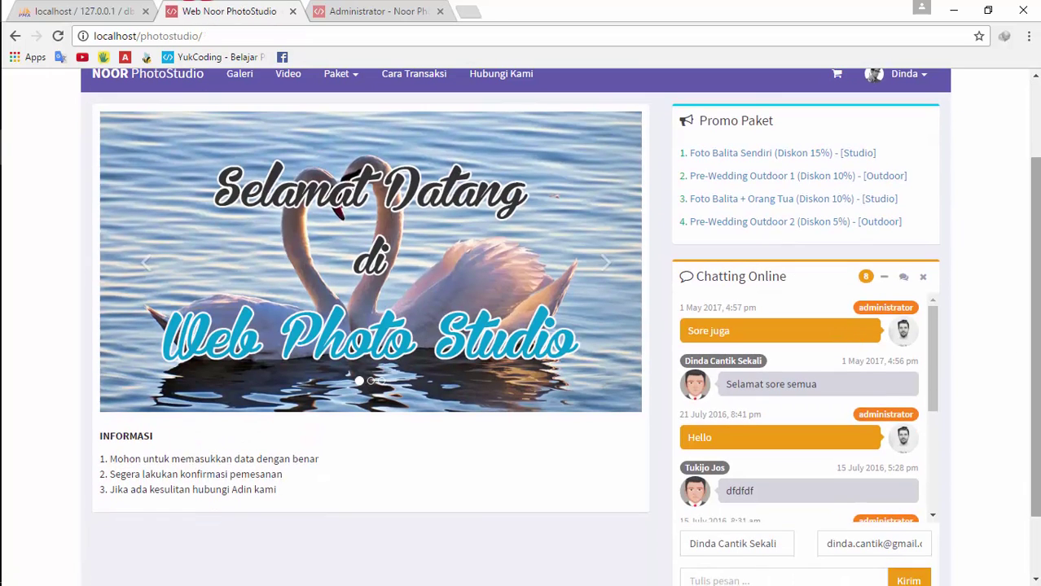
left_click(903, 277)
left_click(903, 277)
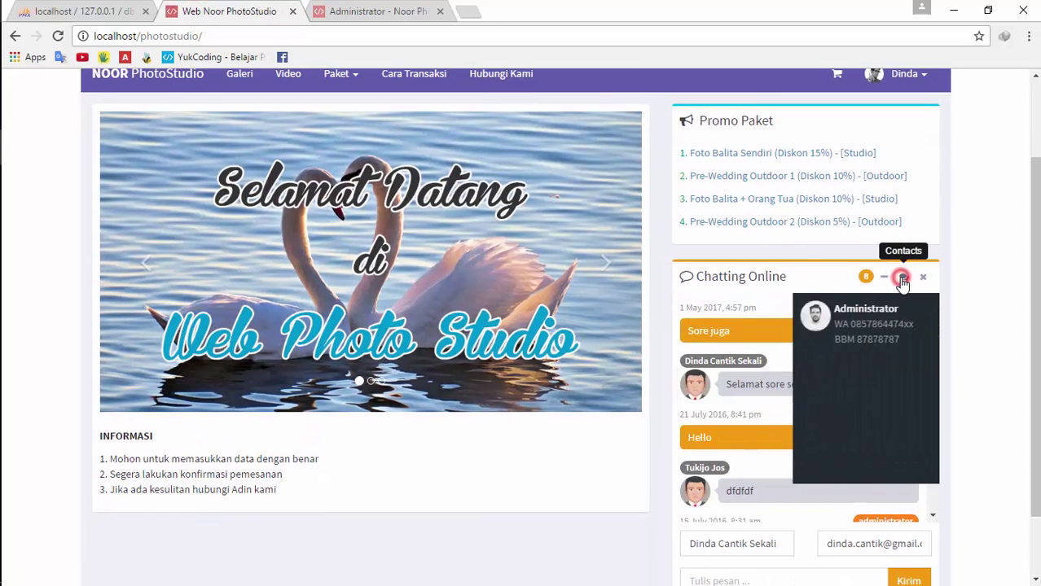
left_click(888, 277)
left_click(888, 277)
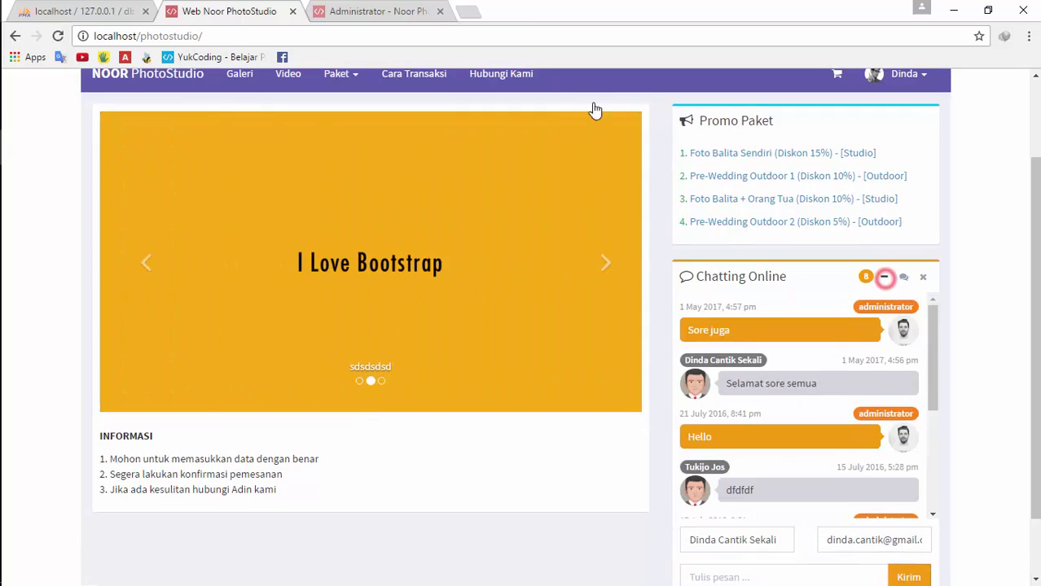
Collapse and re-expand the chat box on the admin dashboard
key("ctrl+Tab")
left_click(415, 177)
left_click(414, 177)
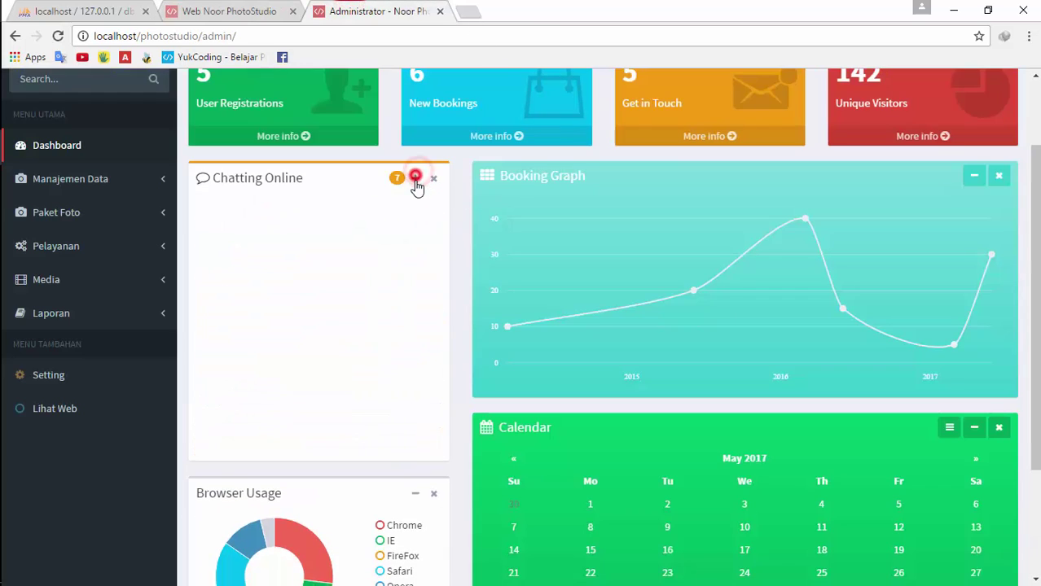
scroll(546, 289, "up", 1)
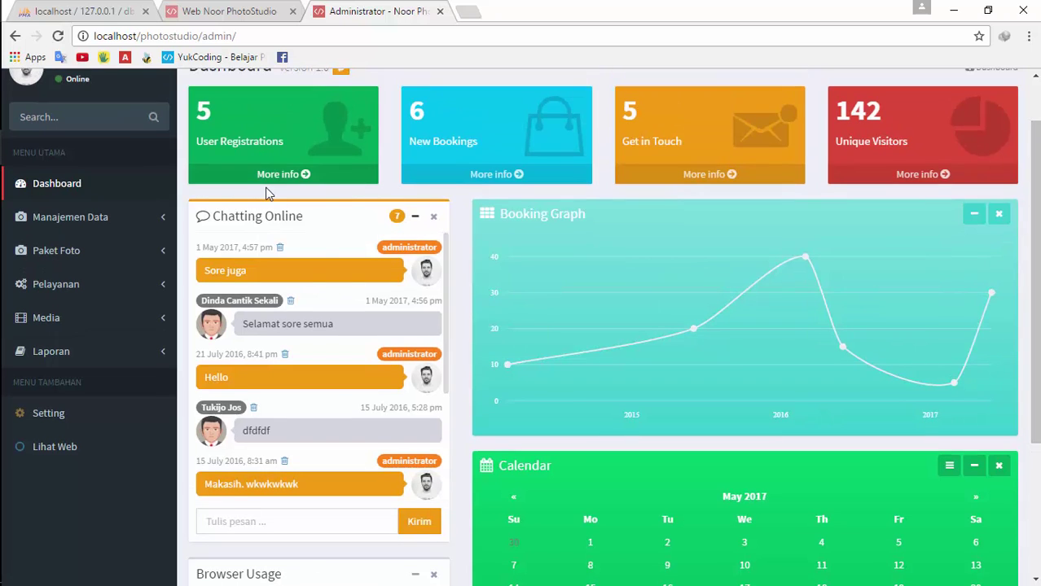
scroll(424, 314, "down", 3)
scroll(782, 244, "down", 3)
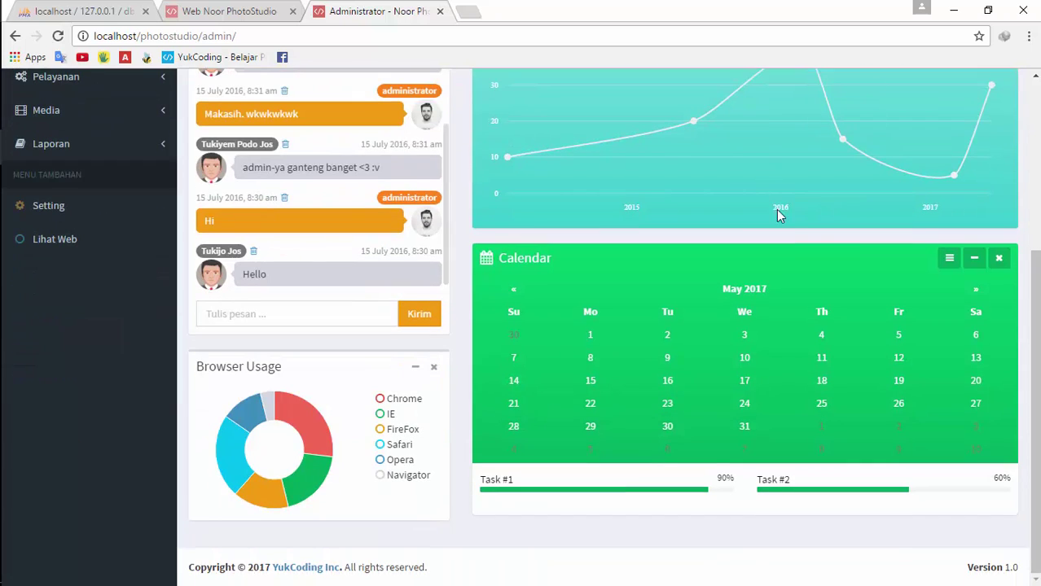
scroll(324, 159, "up", 2)
scroll(376, 104, "up", 3)
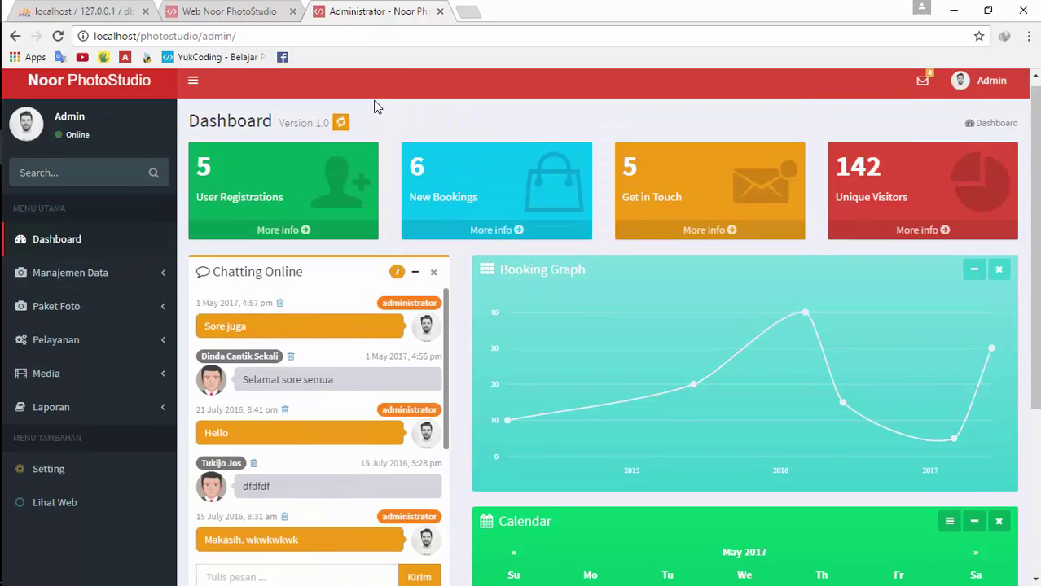
Open the admin Media > Slideshow page and compare it with the home page carousel
left_click(228, 11)
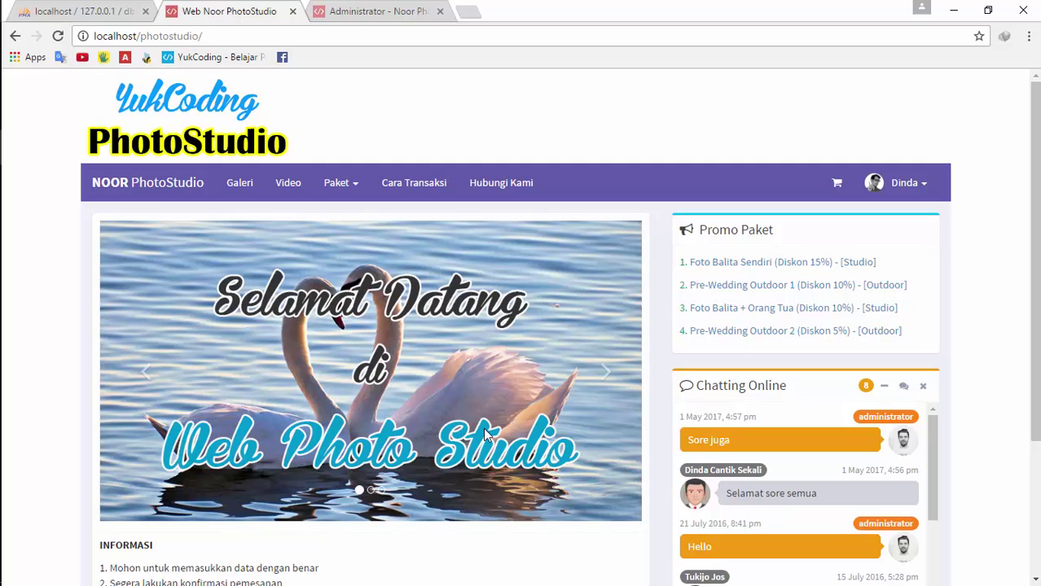
left_click(358, 10)
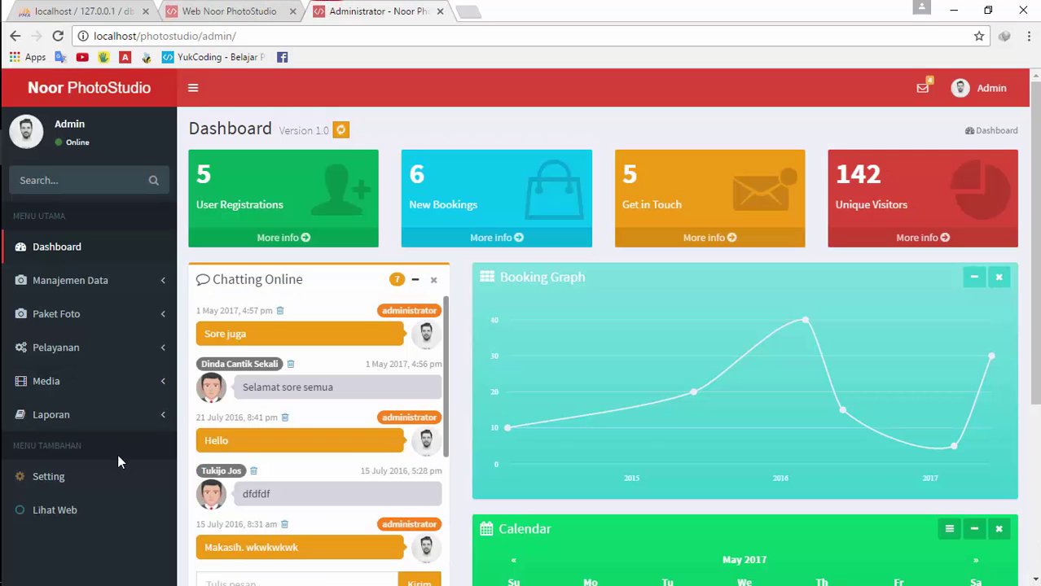
left_click(116, 384)
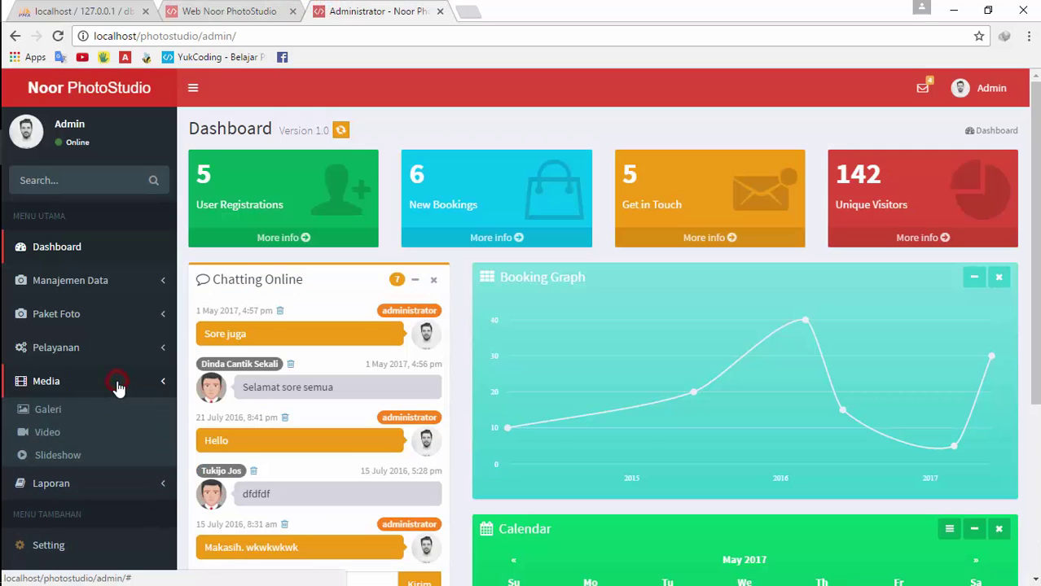
left_click(91, 458)
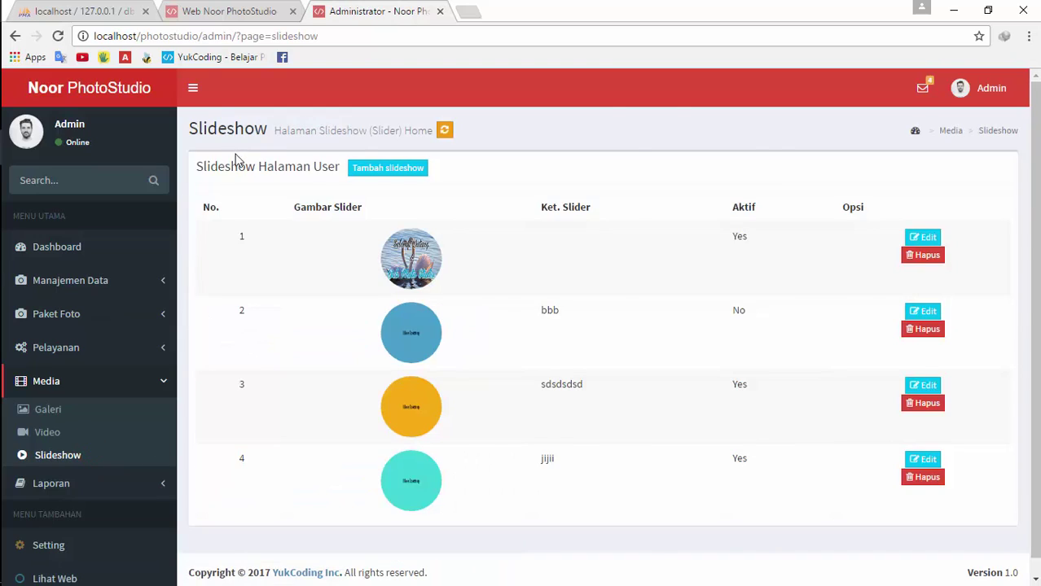
left_click(90, 11)
left_click(235, 11)
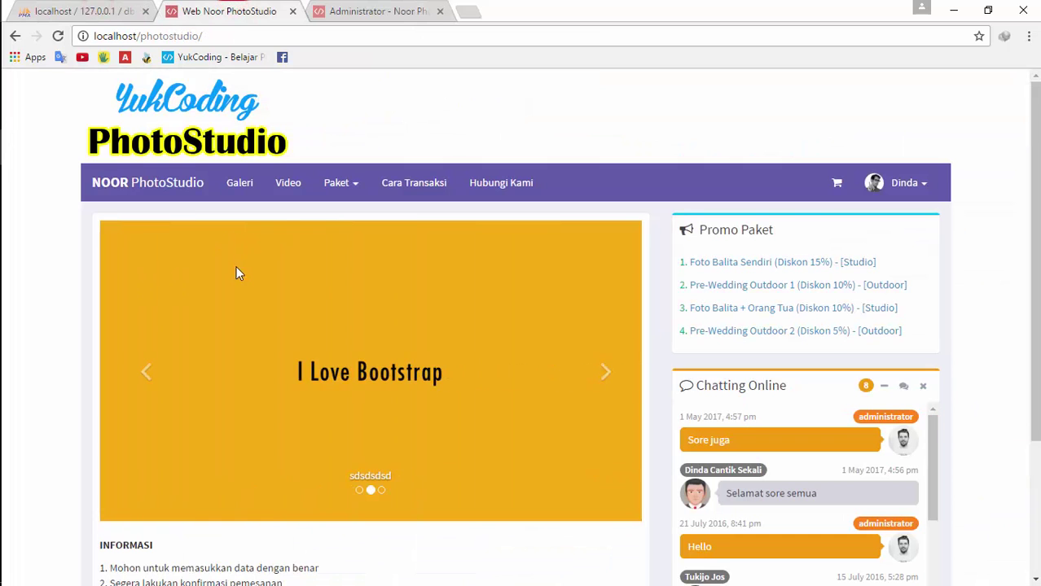
left_click(106, 11)
Scroll the db_photostudio designer diagram to inspect tb_slideshow, then return to the home page
left_click_drag(1032, 209, 1024, 430)
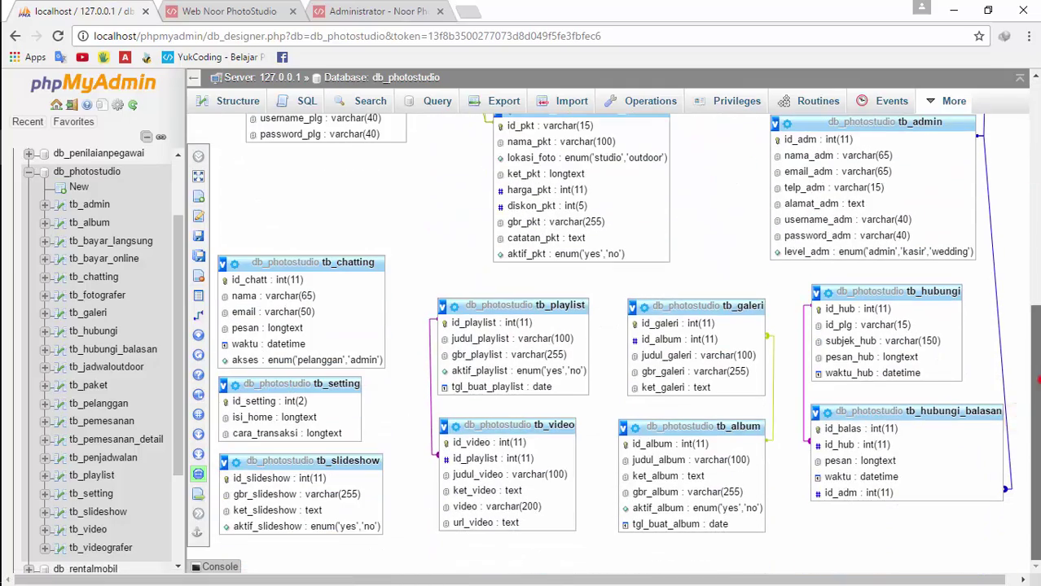
left_click_drag(1034, 383, 1036, 160)
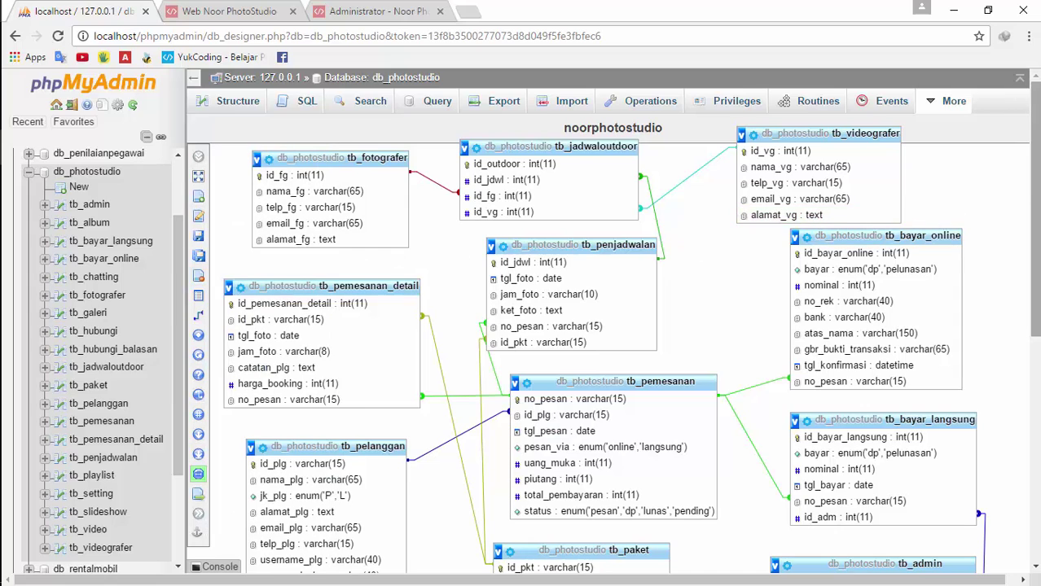
left_click_drag(1034, 204, 1038, 399)
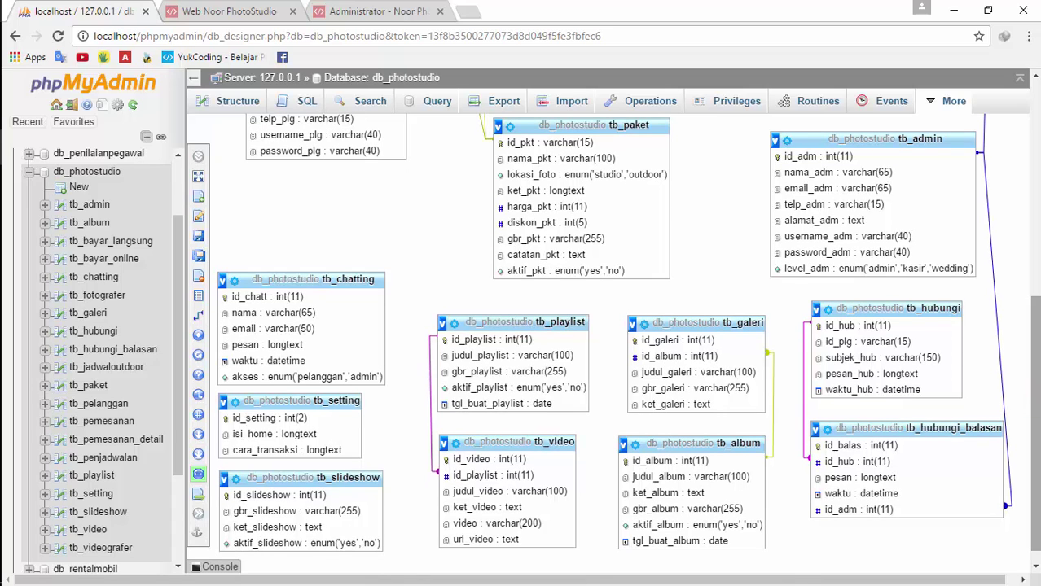
left_click(1035, 416)
left_click_drag(1035, 415, 1036, 224)
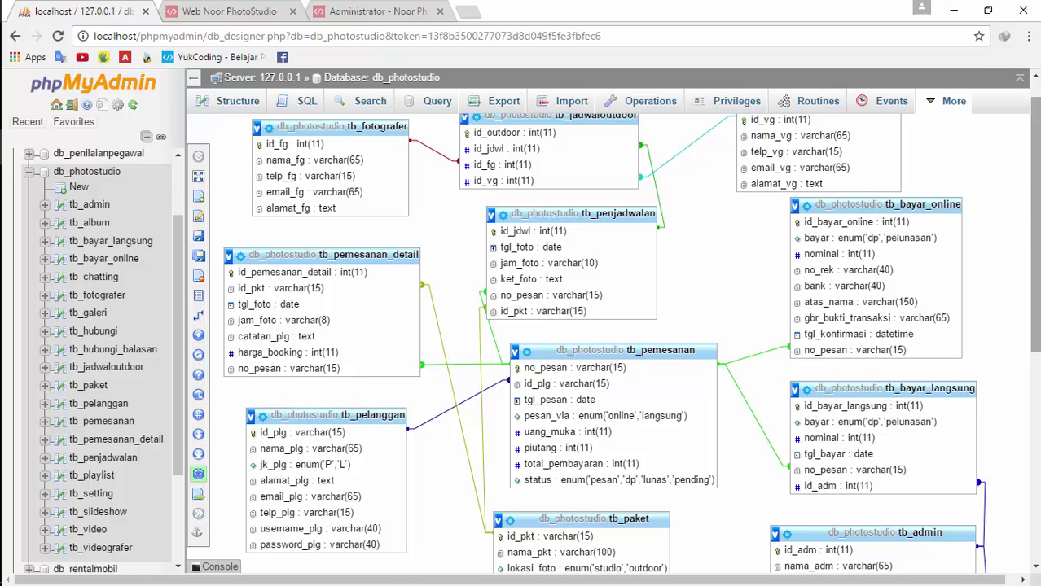
left_click_drag(1036, 264, 1031, 220)
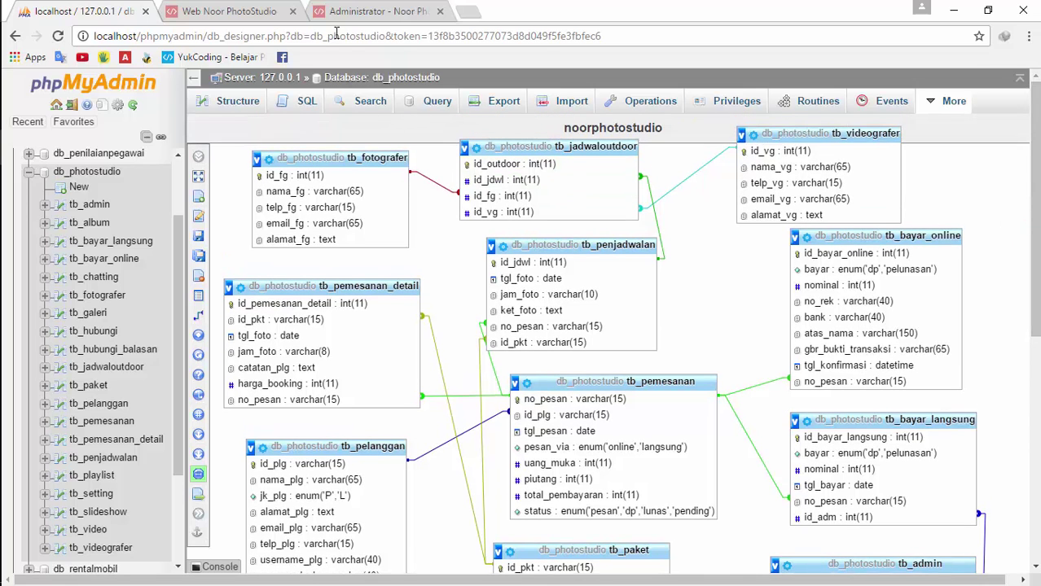
left_click(199, 10)
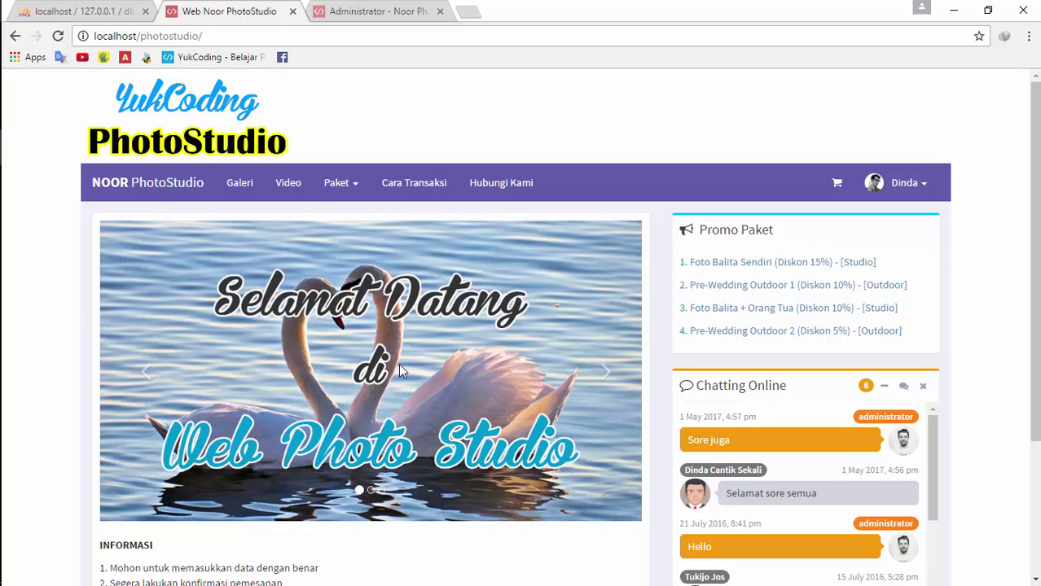
Compare the admin slide list with the home page carousel, stepping to the teal slide
left_click(354, 7)
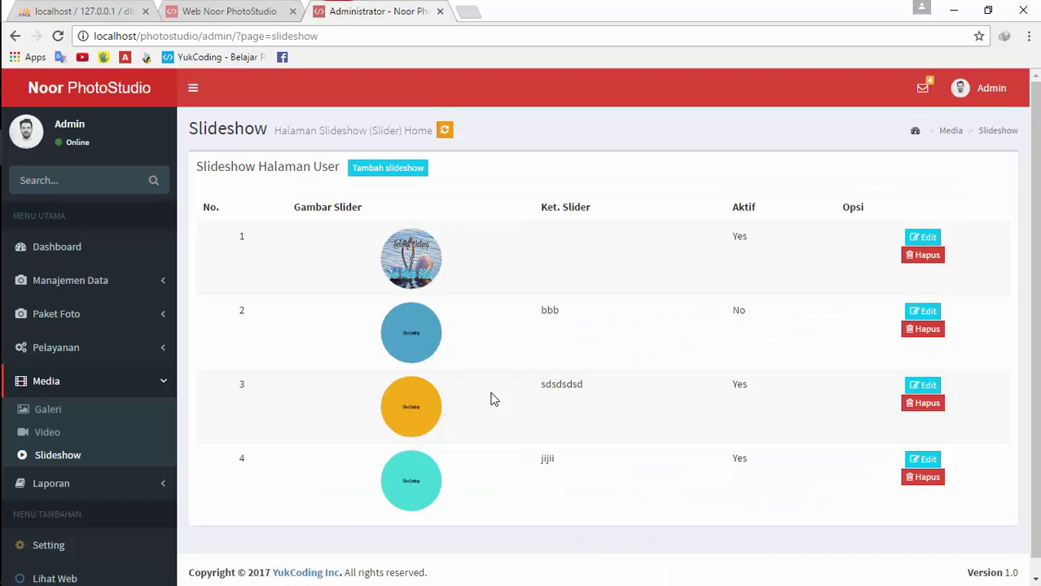
left_click(237, 10)
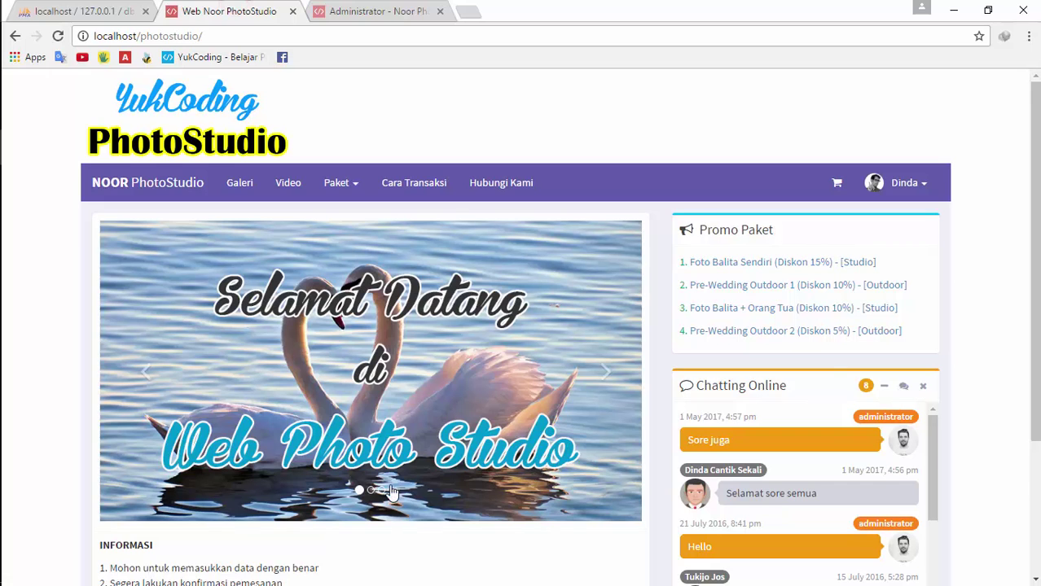
left_click(377, 10)
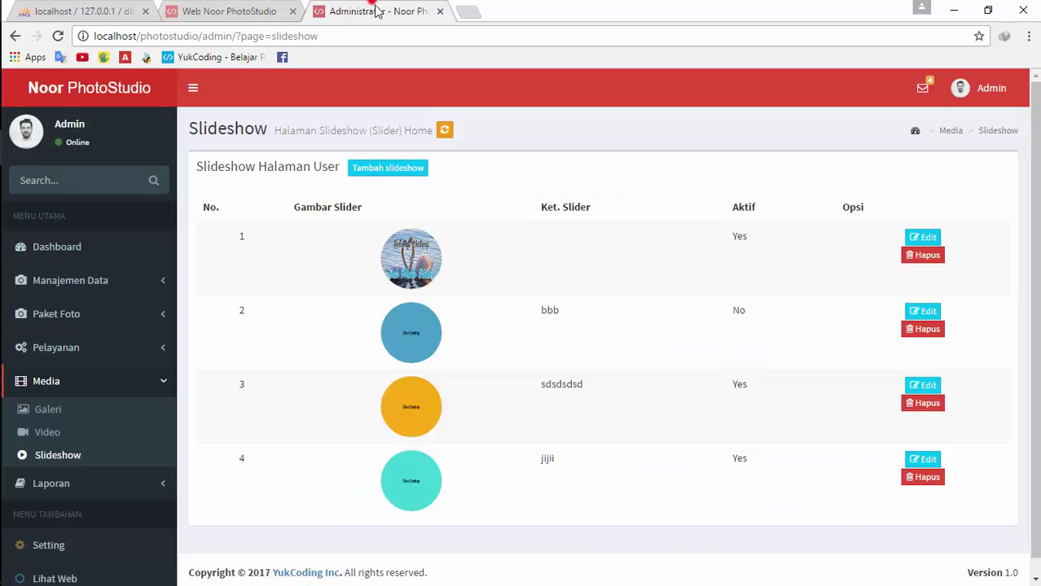
left_click(210, 7)
left_click(597, 376)
left_click(599, 380)
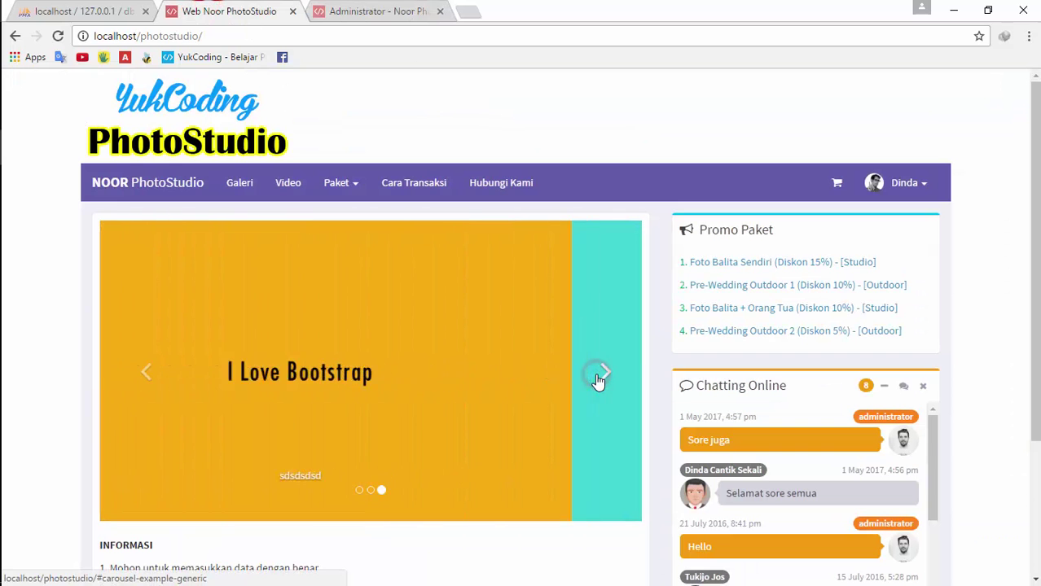
Open the Tambah slideshow form on the admin Slideshow page, then close it
left_click(378, 10)
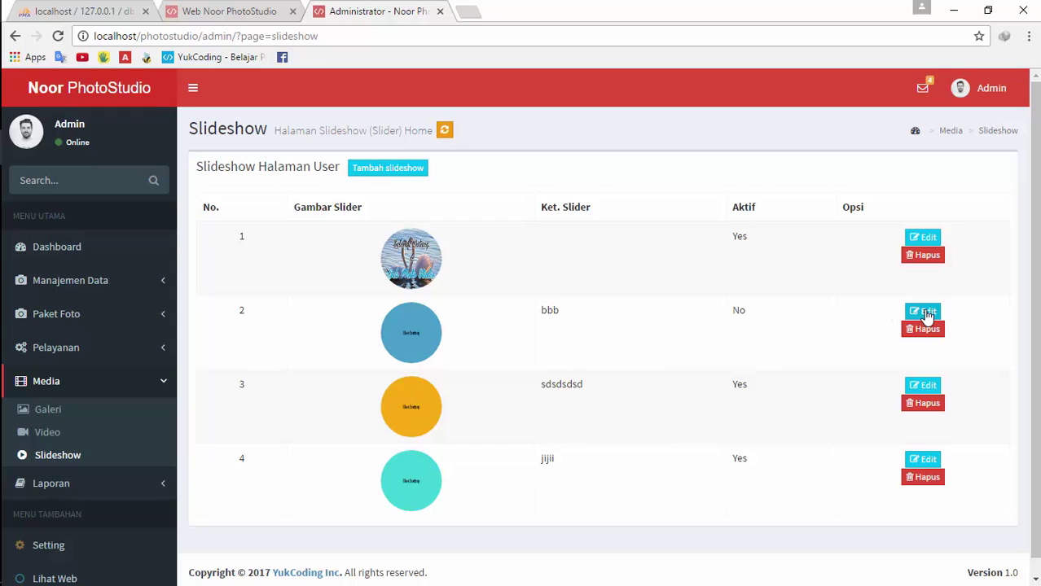
left_click(384, 168)
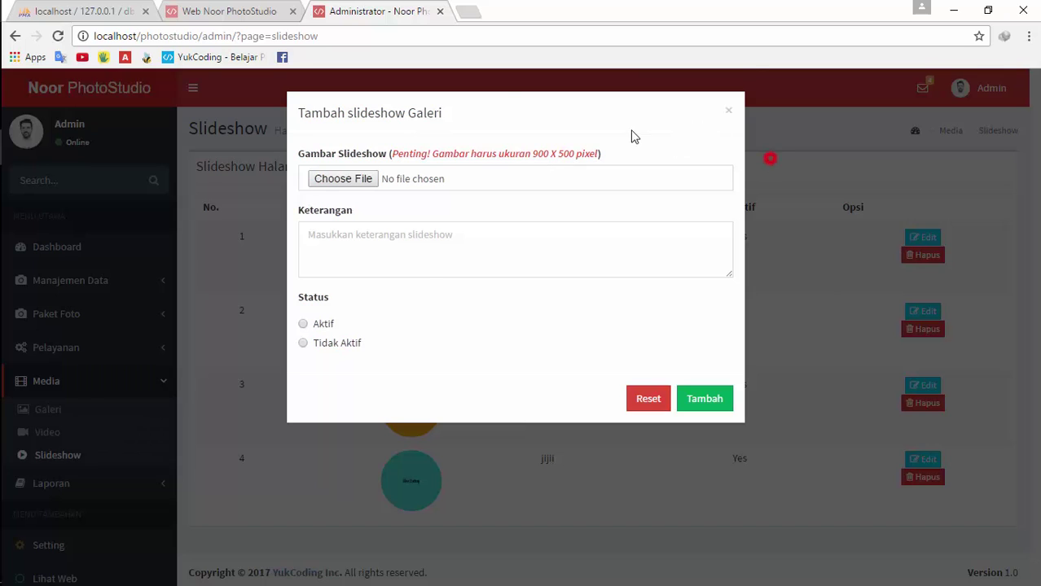
left_click(769, 158)
left_click(229, 11)
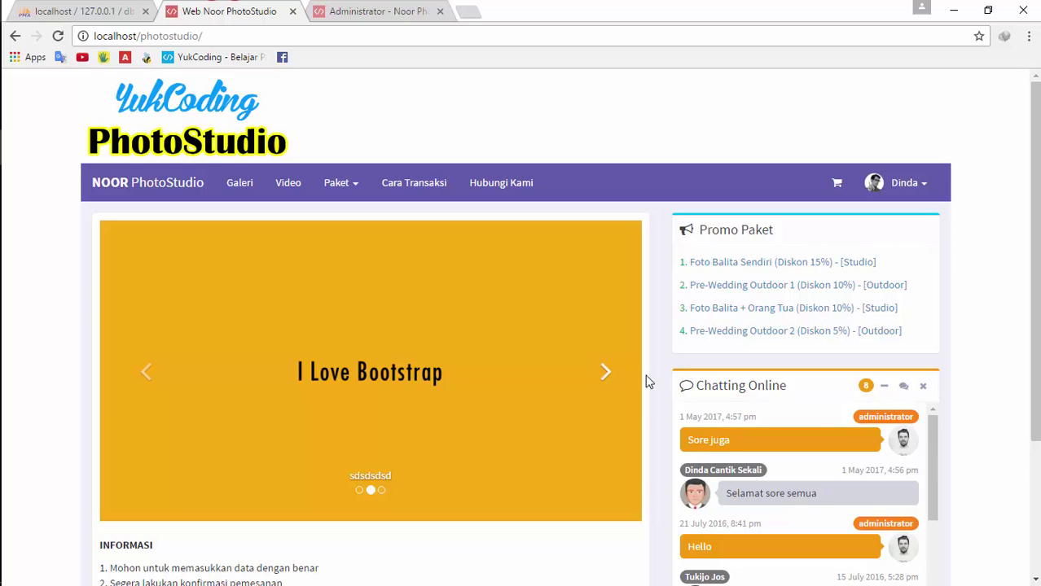
Browse the public Galeri and Hubungi Kami pages
scroll(118, 330, "down", 3)
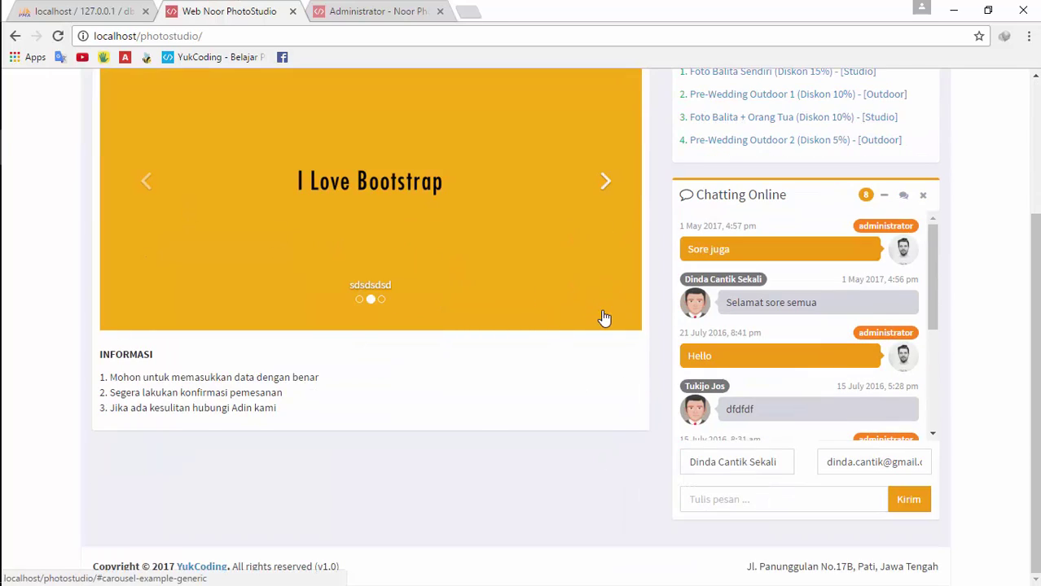
scroll(705, 222, "up", 3)
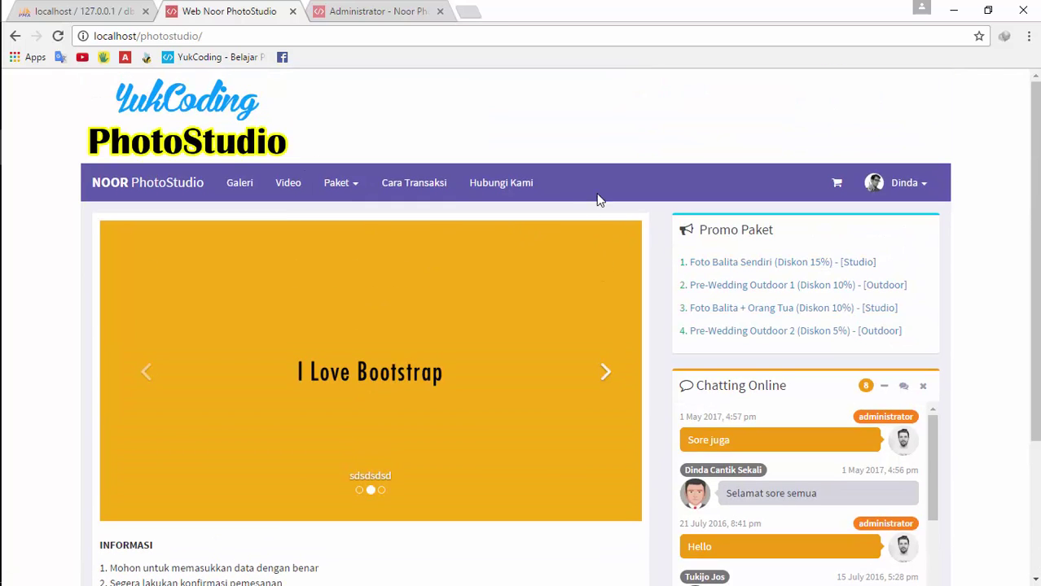
left_click(239, 182)
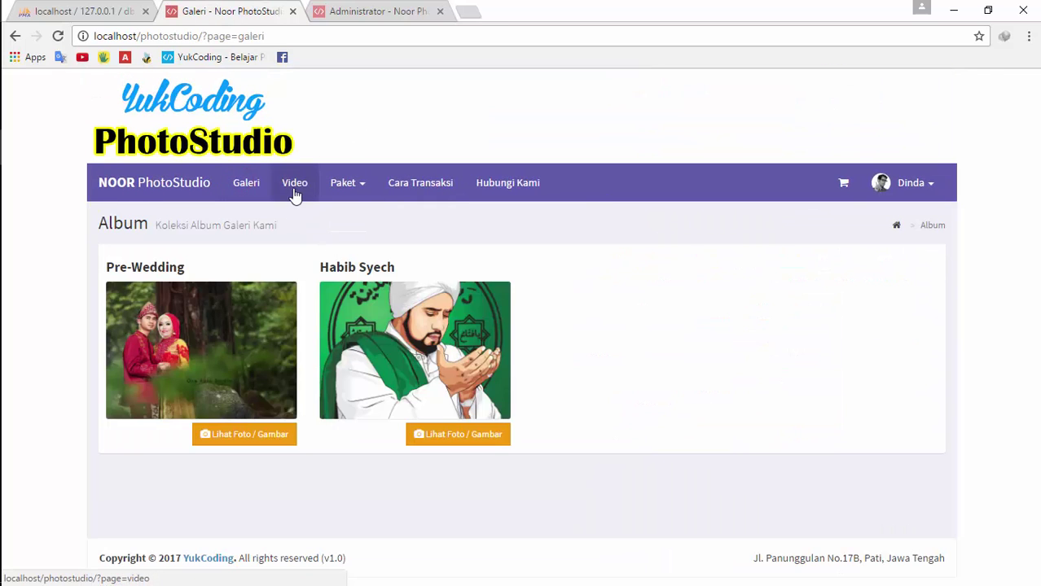
left_click(509, 187)
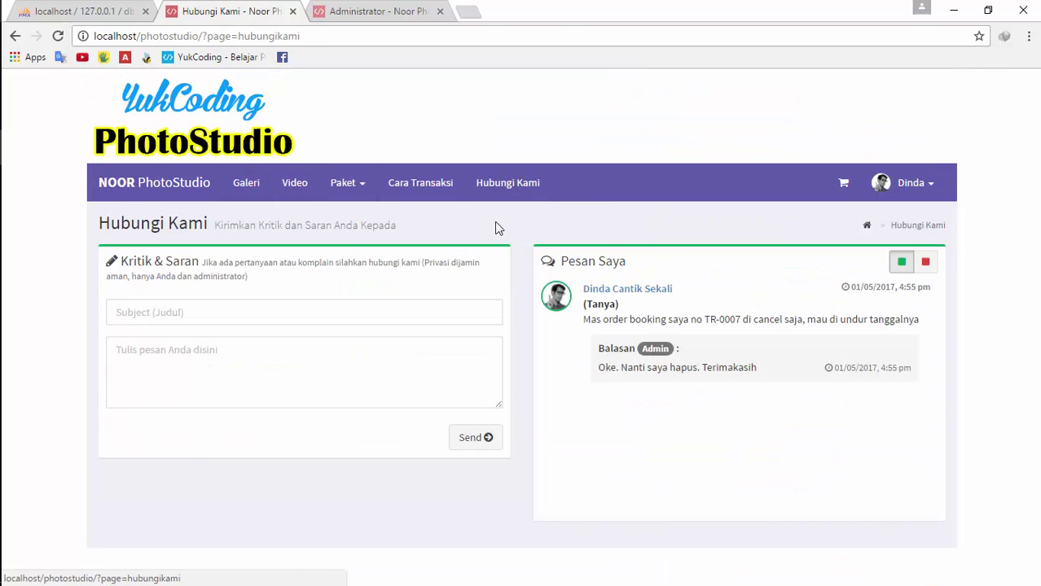
Open the admin Paket Studio list and its add-package form, then go back
left_click(340, 8)
left_click(99, 324)
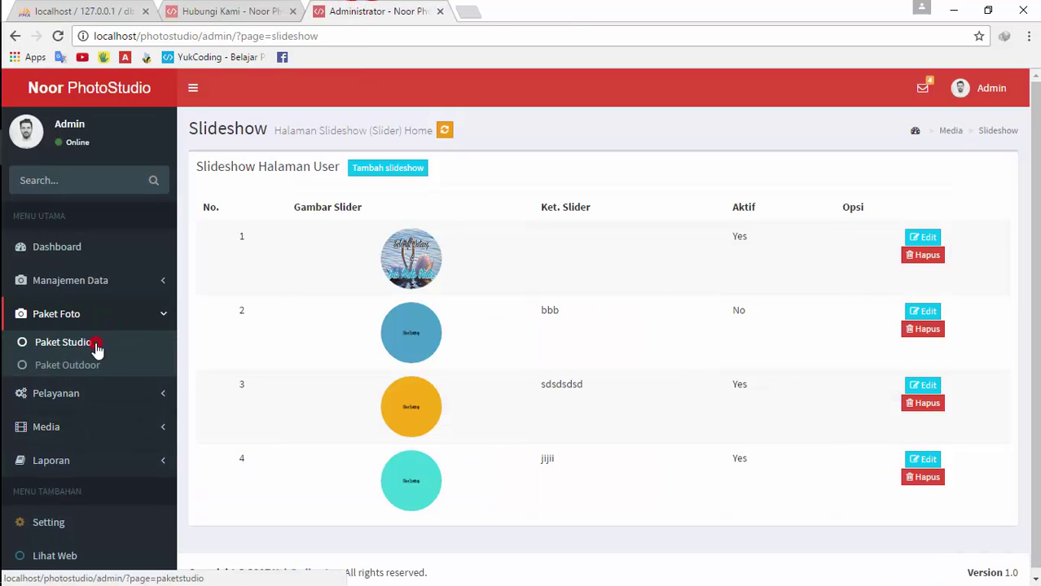
left_click(96, 345)
left_click(354, 168)
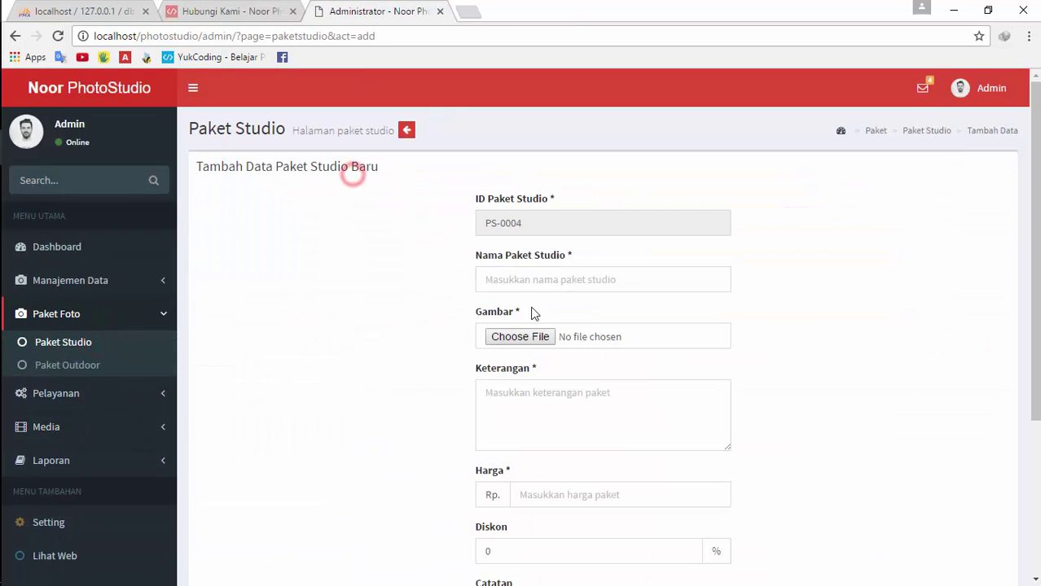
left_click(406, 130)
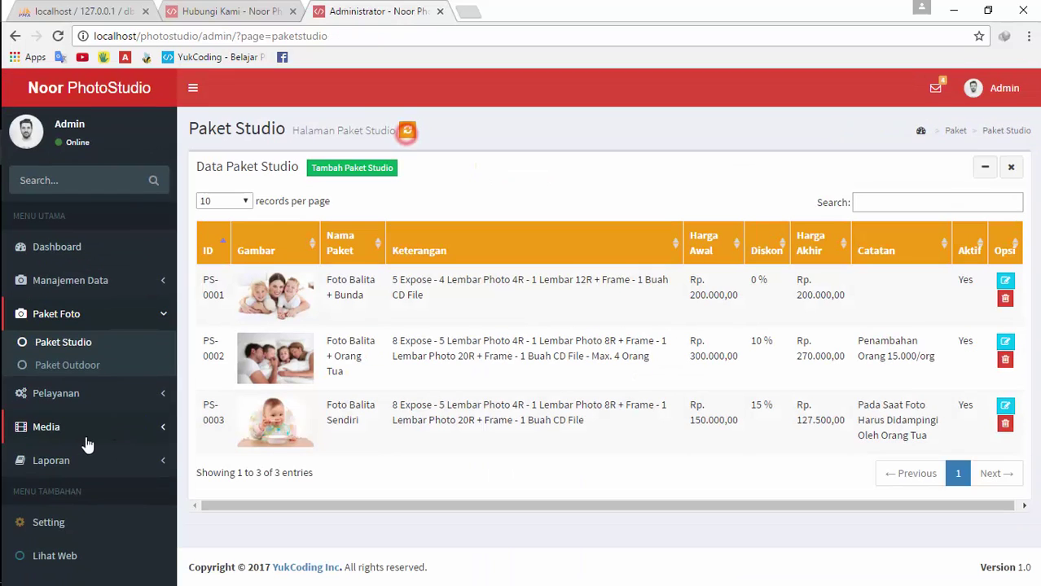
Open Media > Slideshow and dismiss the Tambah slideshow form without saving
left_click(77, 430)
left_click(71, 450)
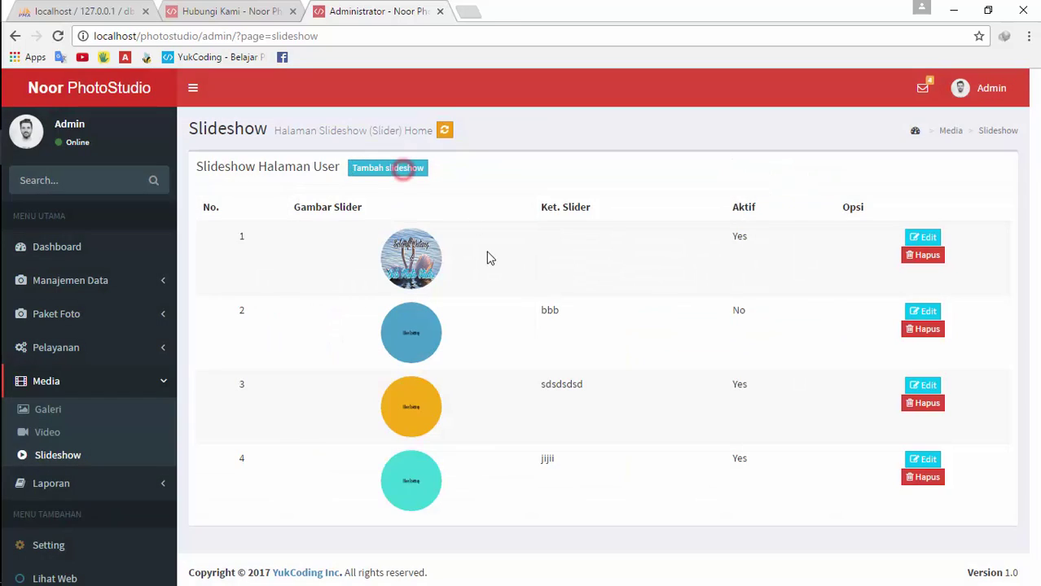
left_click(381, 169)
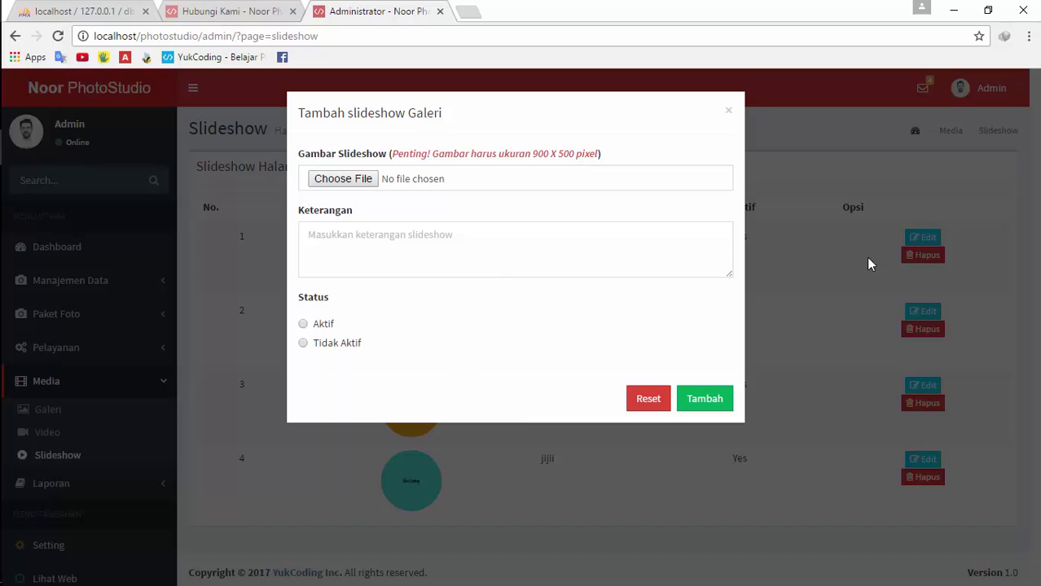
left_click(836, 281)
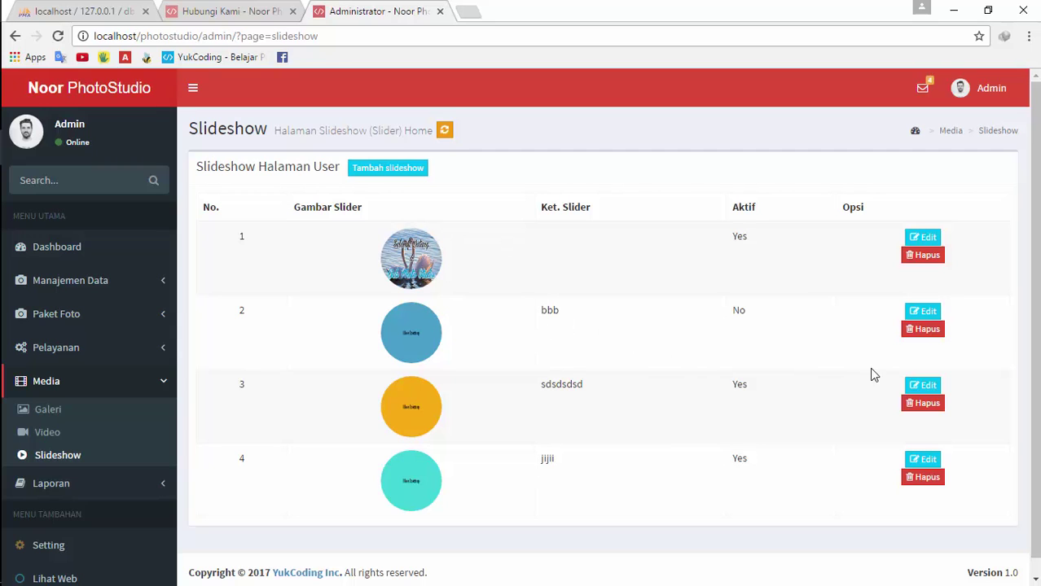
Set slide bbb to active and save
left_click(928, 311)
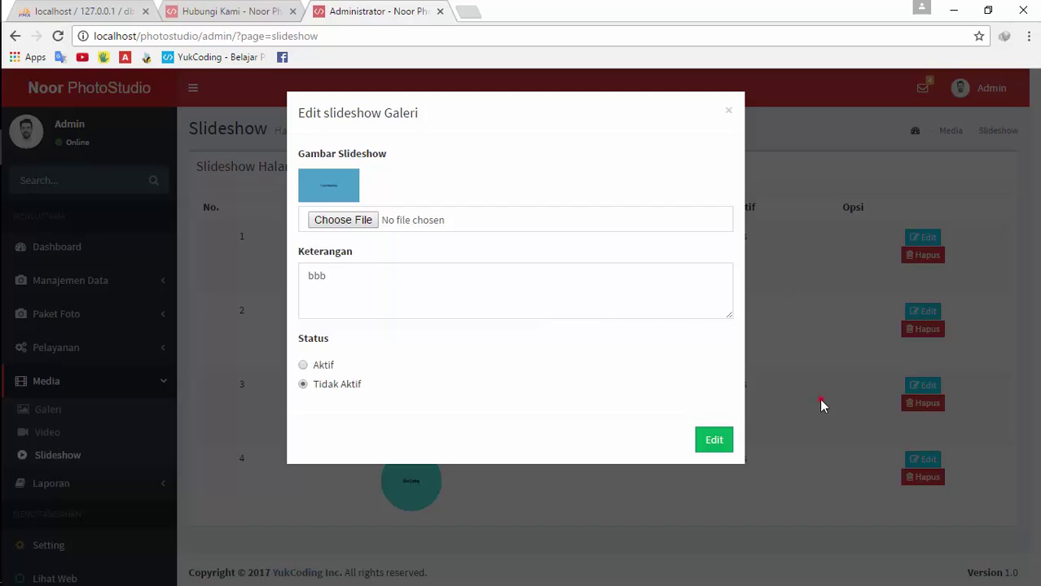
left_click(818, 398)
left_click(923, 311)
left_click(317, 367)
left_click(704, 445)
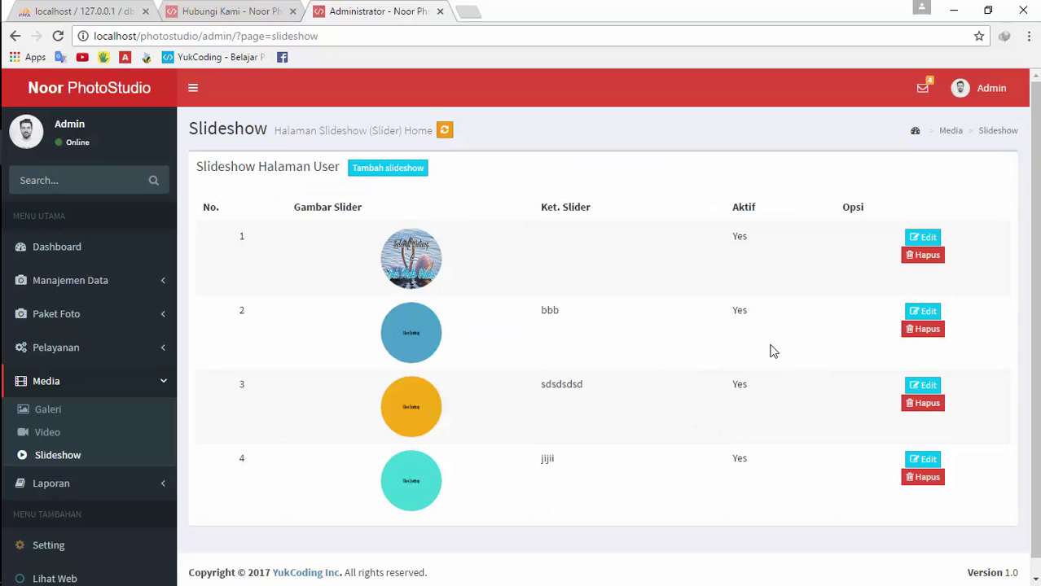
Cycle the home page carousel through its slides, ending on the teal jijii slide
left_click(244, 8)
left_click(155, 181)
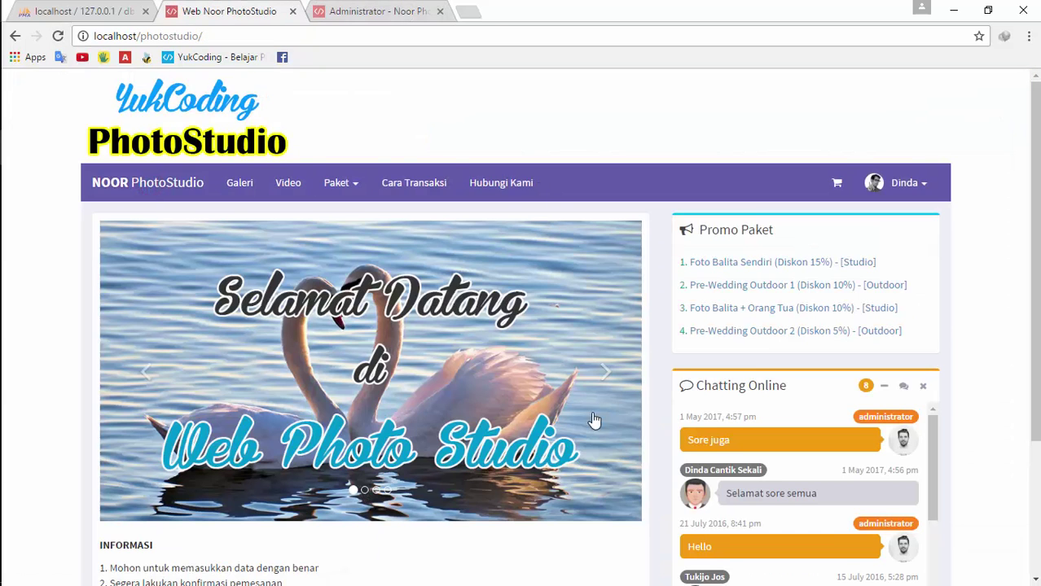
left_click(609, 376)
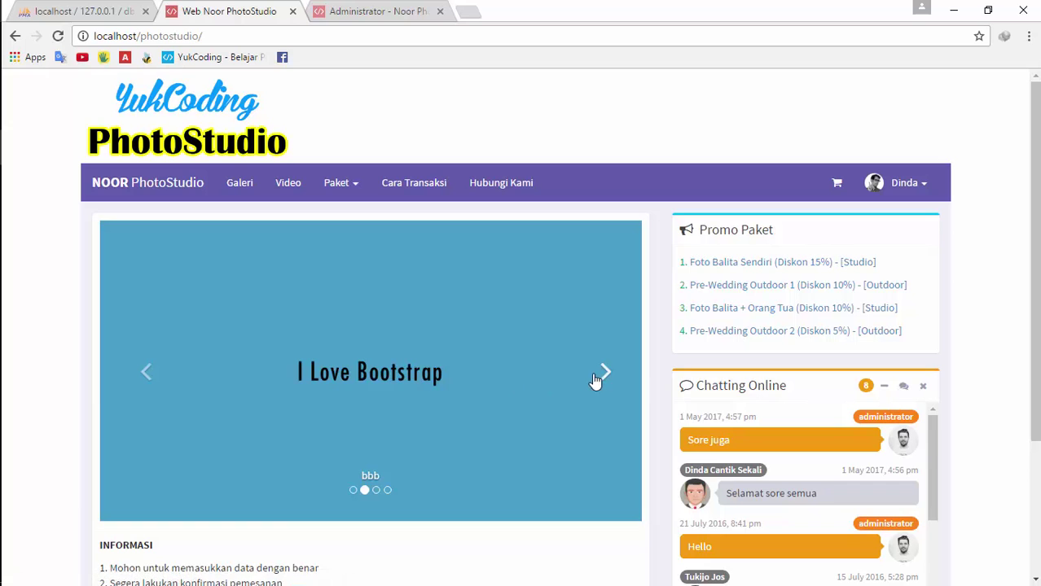
left_click(603, 374)
left_click(607, 375)
Recaption slide sdsdsdsd as 'orange', mark it inactive, and save
left_click(376, 11)
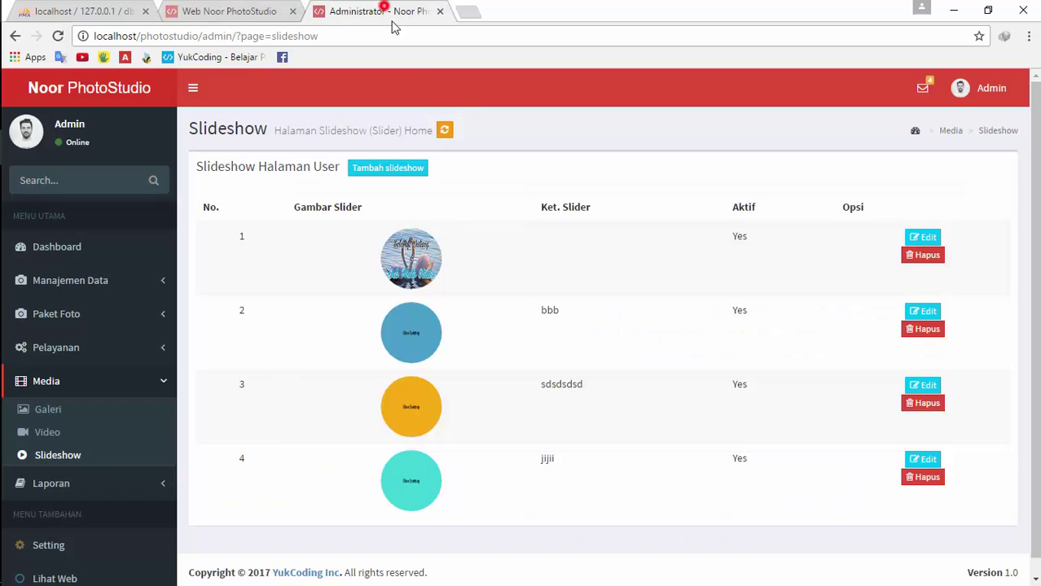
left_click(923, 384)
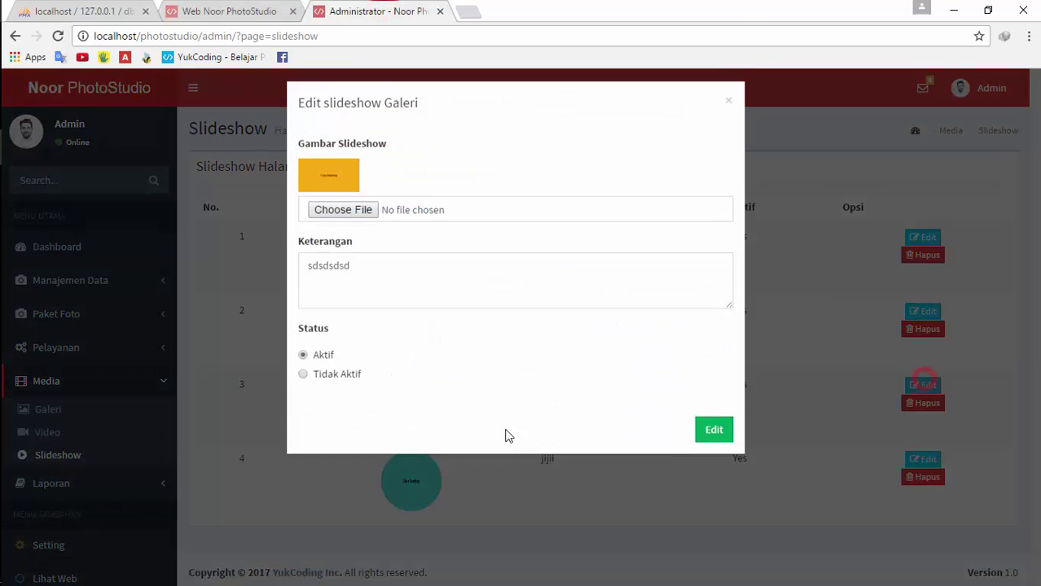
left_click(342, 385)
left_click_drag(473, 290, 297, 305)
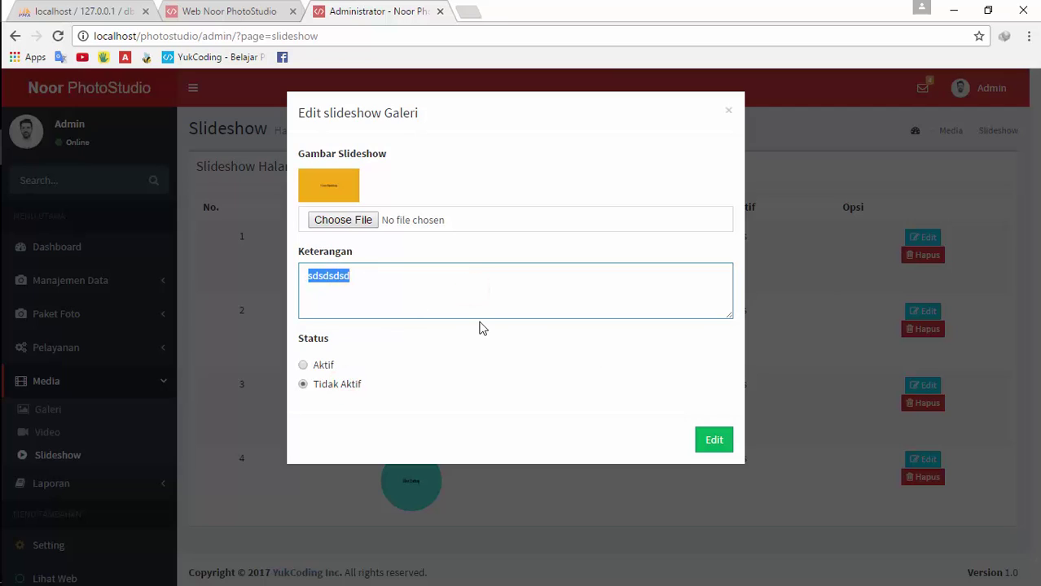
type("aaa aa")
key("ctrl+a")
type("Desk")
key("ctrl+a")
key("BackSpace")
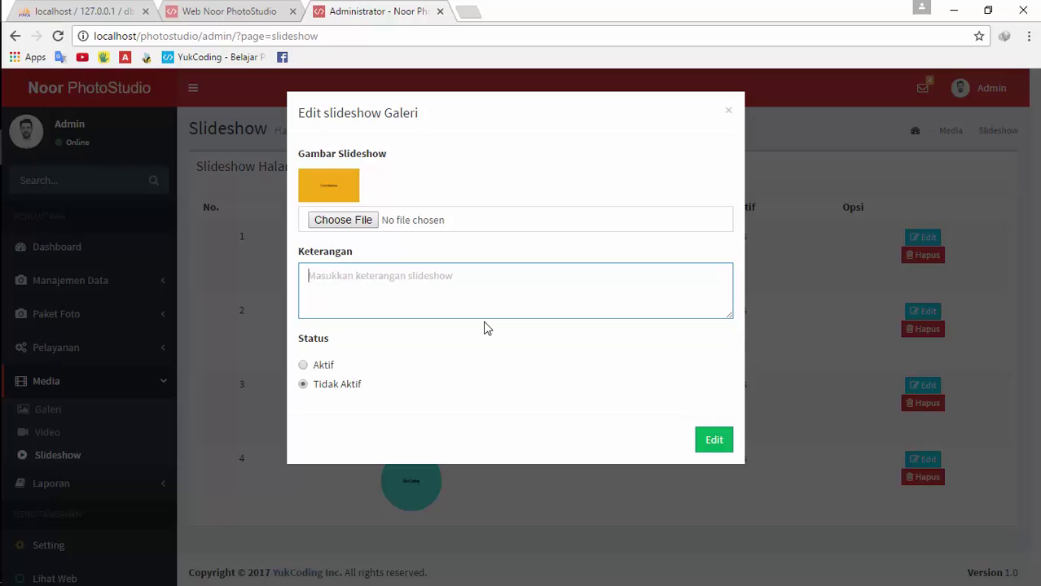
type("orn")
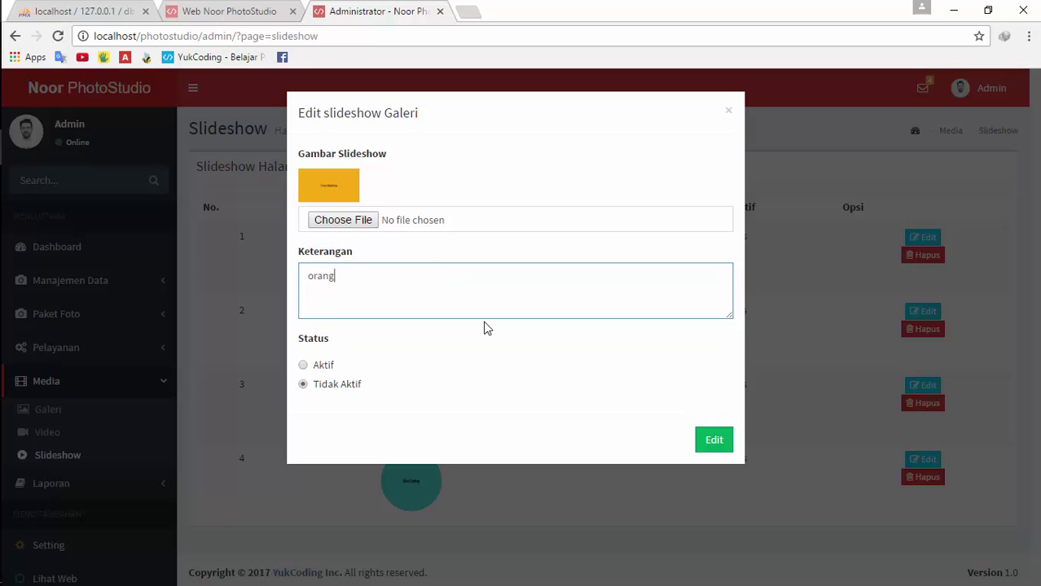
left_click(713, 440)
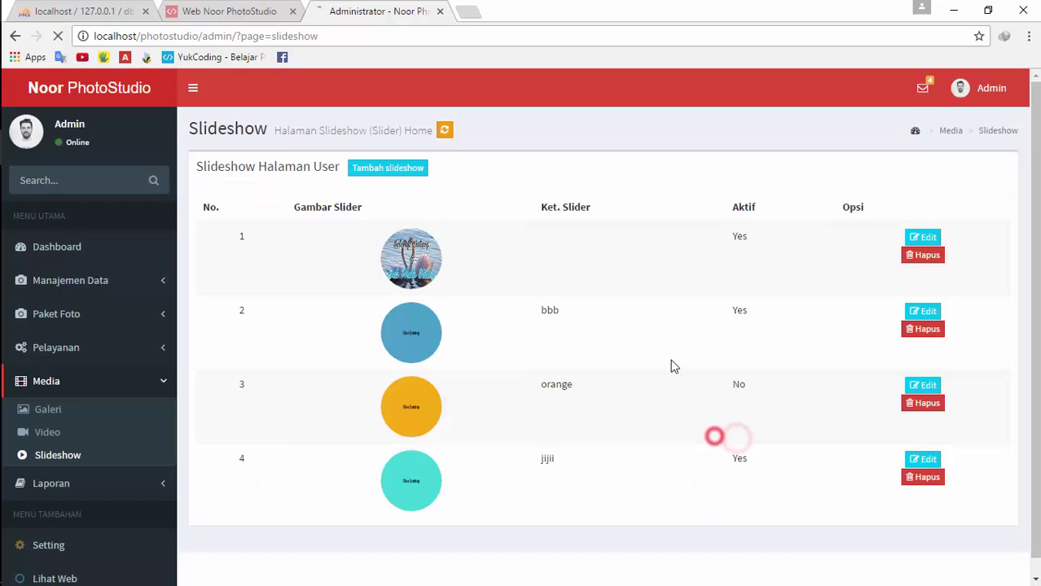
Reload the home page and cycle through the carousel slides
left_click(218, 11)
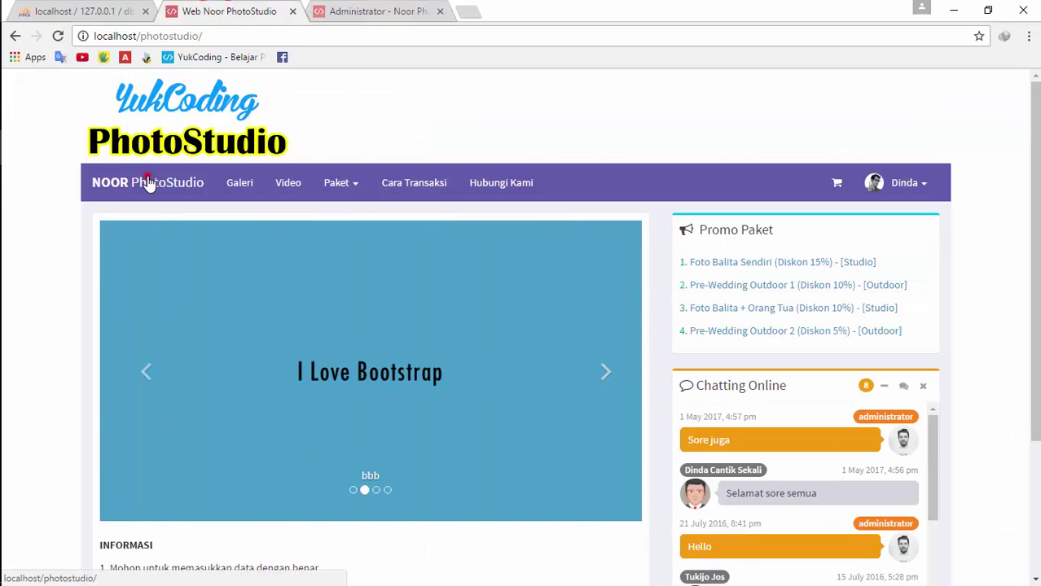
left_click(149, 182)
left_click(600, 370)
left_click(601, 371)
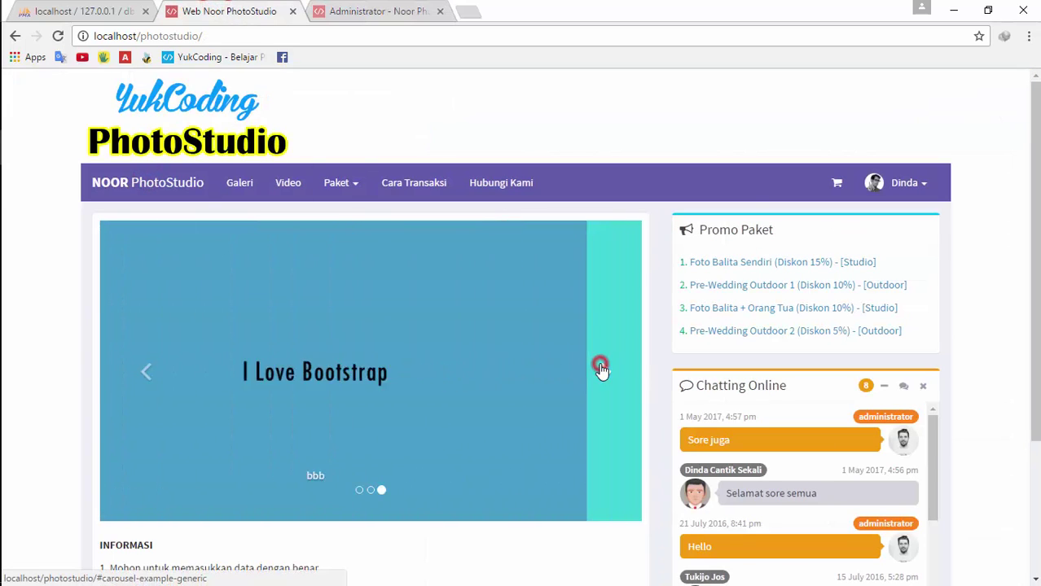
left_click(601, 371)
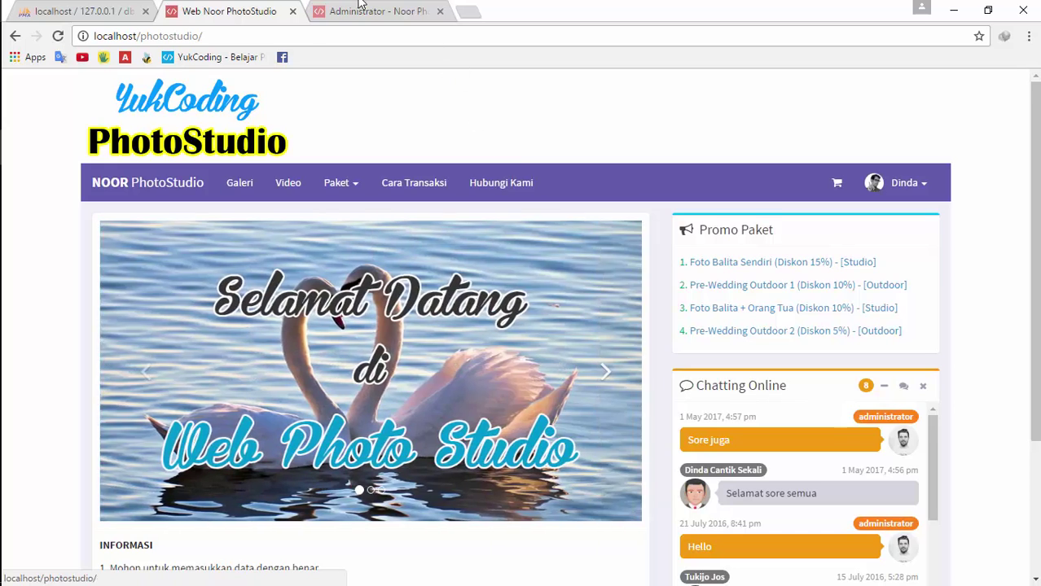
Set slideshow item 3 back to Aktif and save
key("ctrl+Tab")
left_click(923, 385)
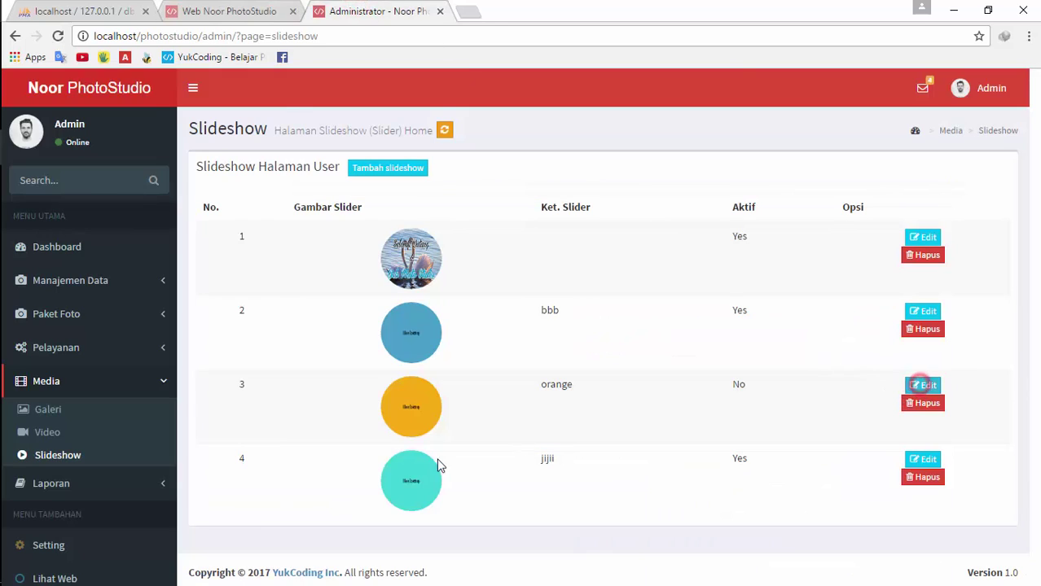
left_click(325, 365)
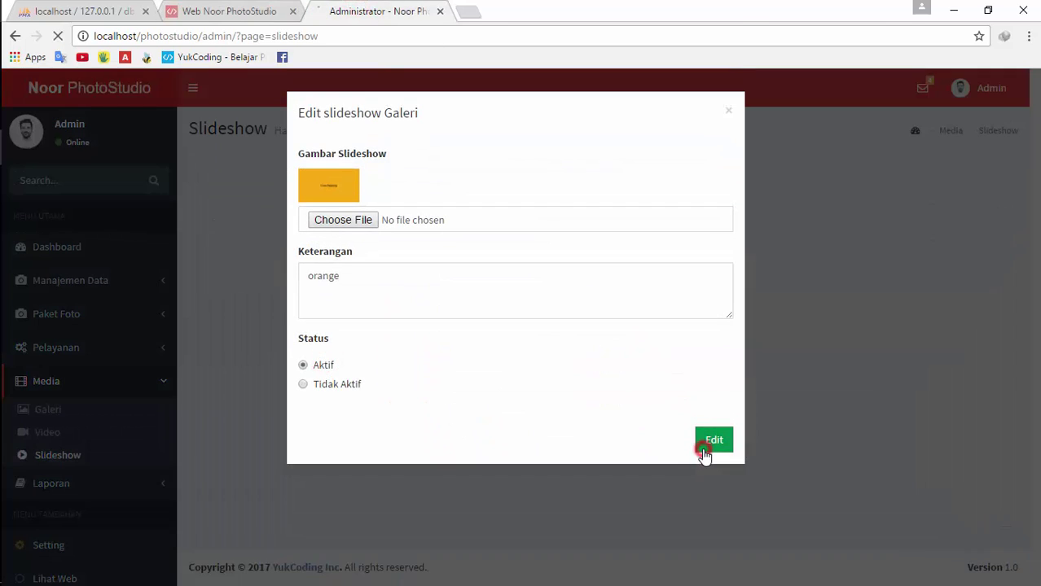
left_click(706, 446)
Reload the home page to confirm the orange slide appears in the carousel
left_click(195, 13)
left_click(58, 36)
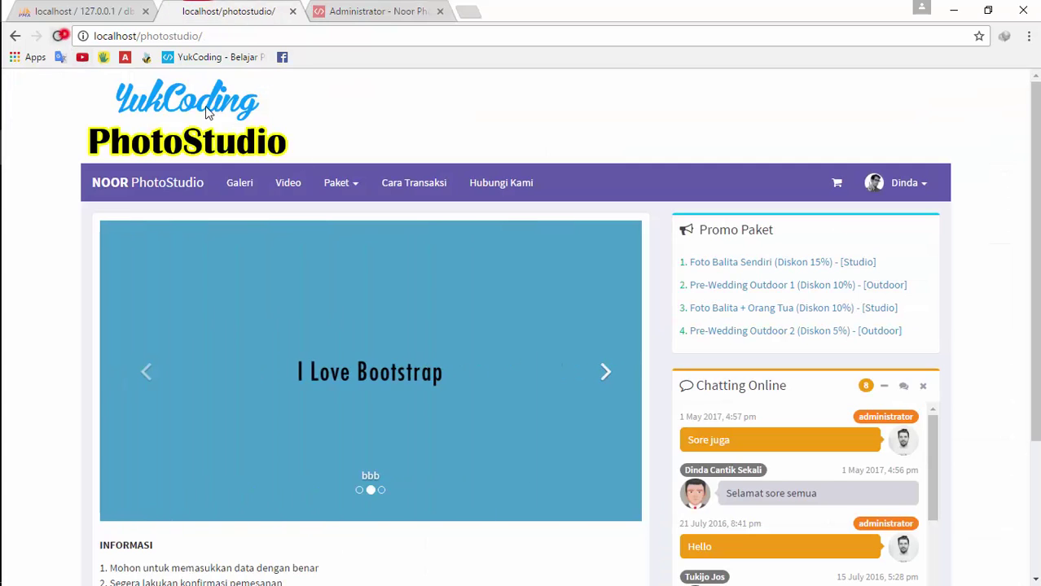
left_click(604, 375)
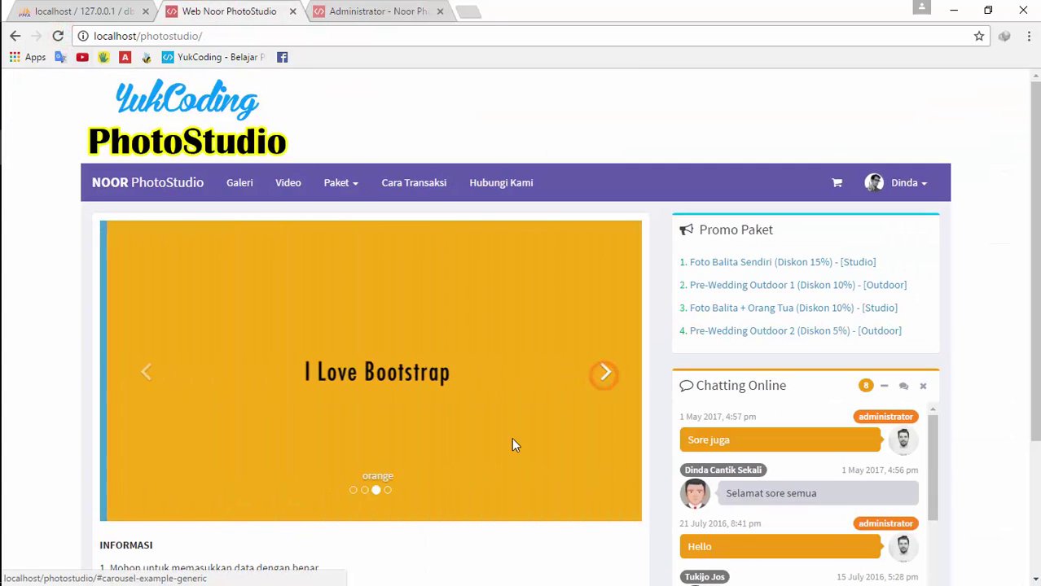
left_click(386, 15)
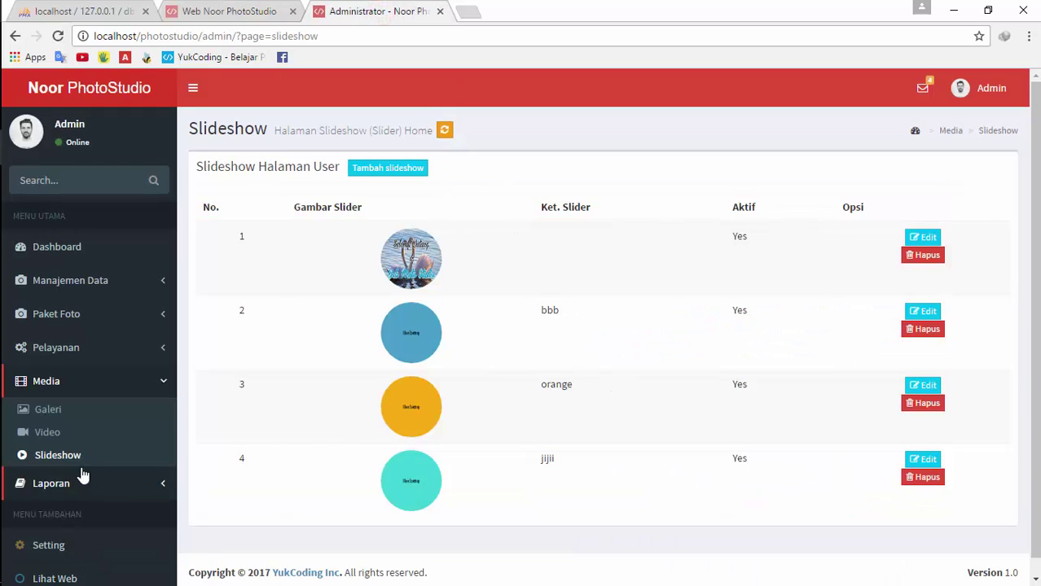
Open the public Galeri page and preview the Pre-Wedding album photo
left_click(223, 12)
left_click(240, 186)
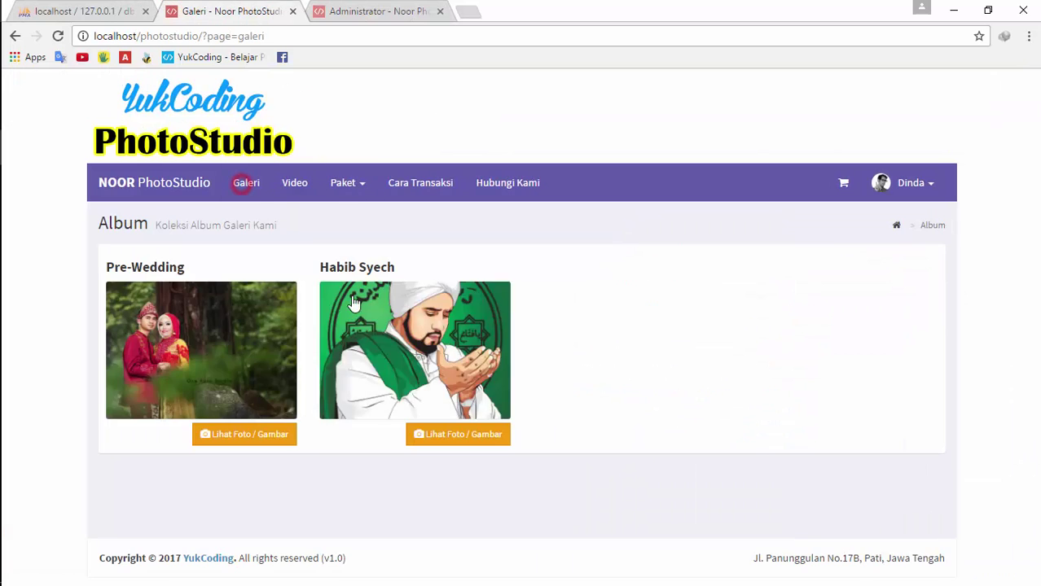
left_click(232, 359)
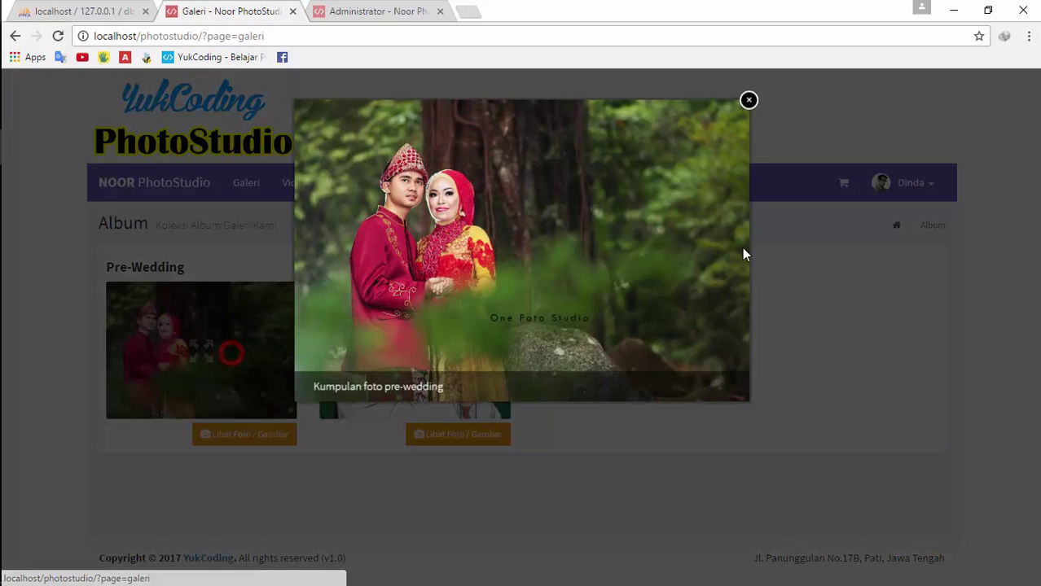
left_click(783, 230)
Open the admin Album list and dismiss the add-album form without saving
left_click(336, 8)
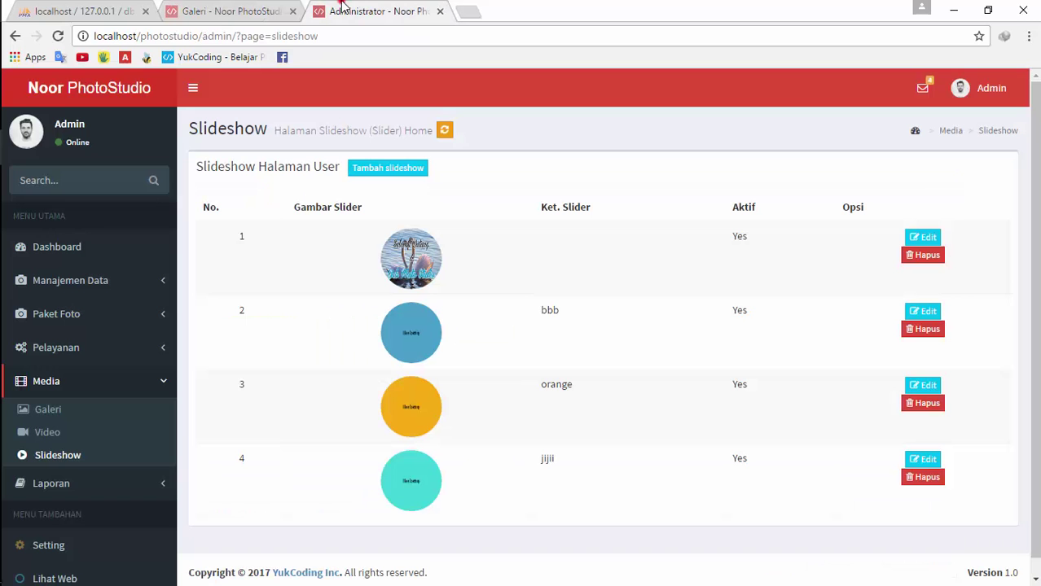
left_click(61, 420)
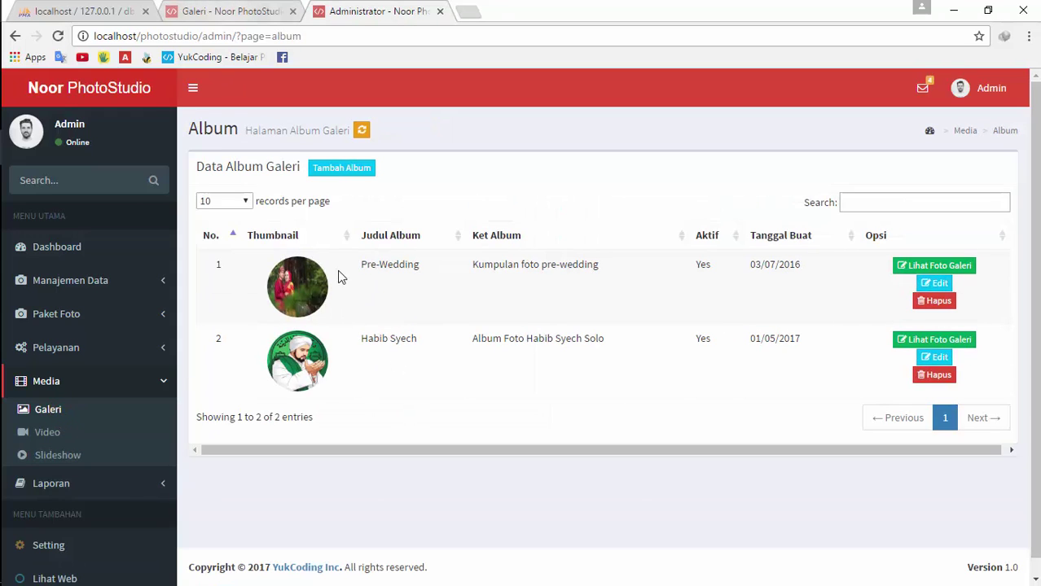
left_click(342, 167)
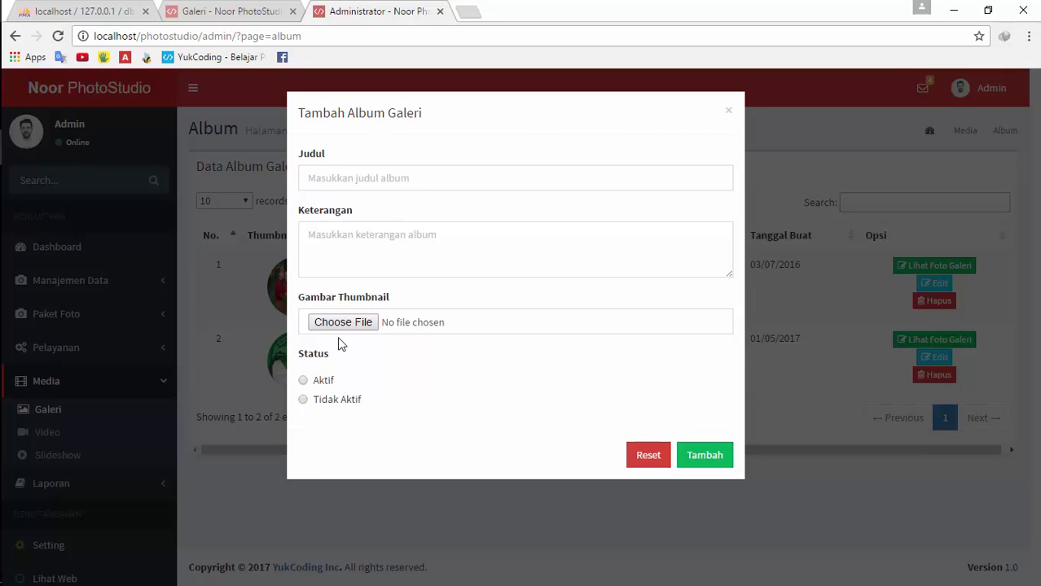
left_click(215, 10)
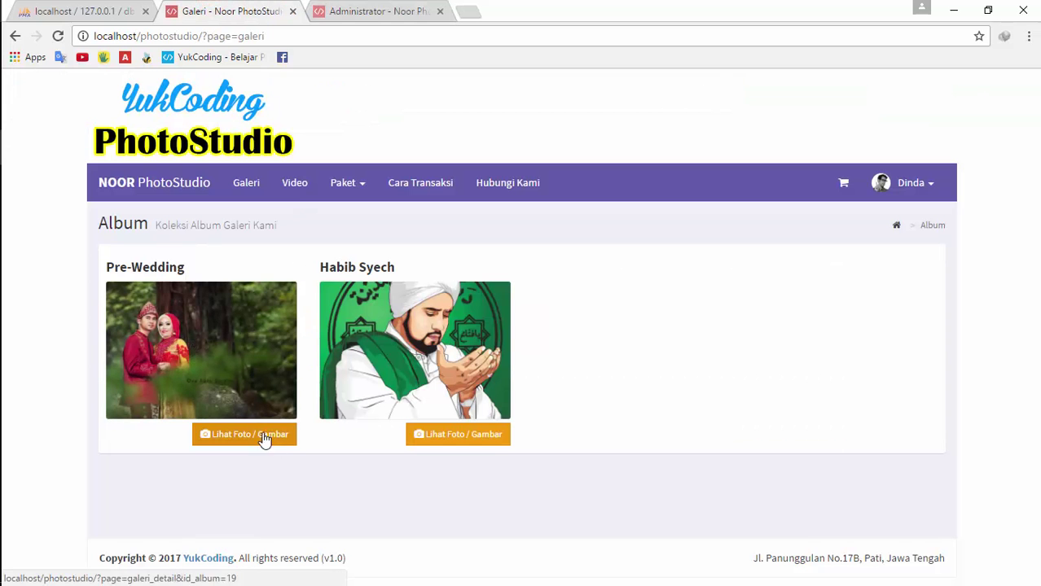
left_click(326, 11)
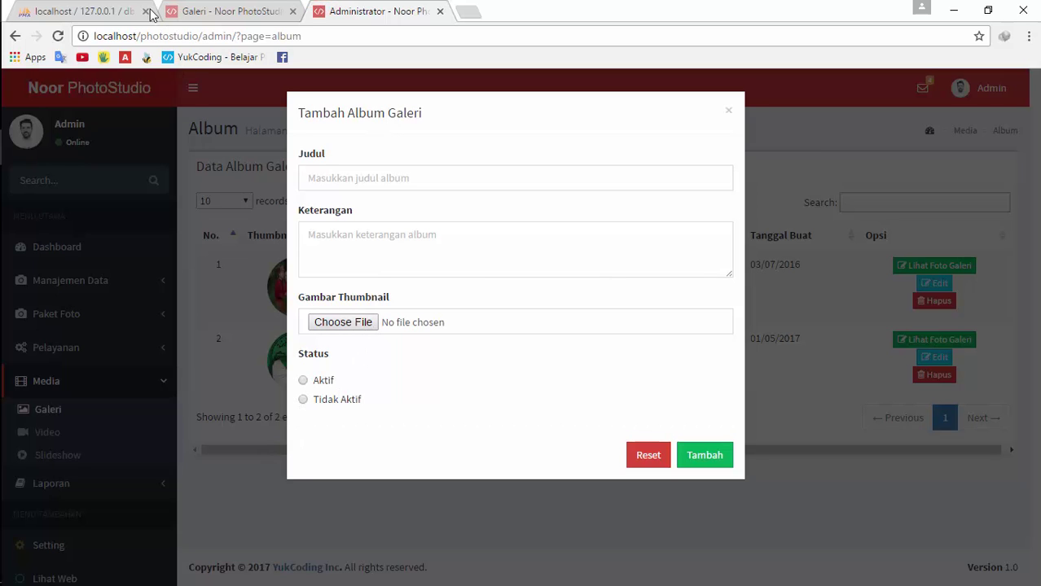
left_click(811, 224)
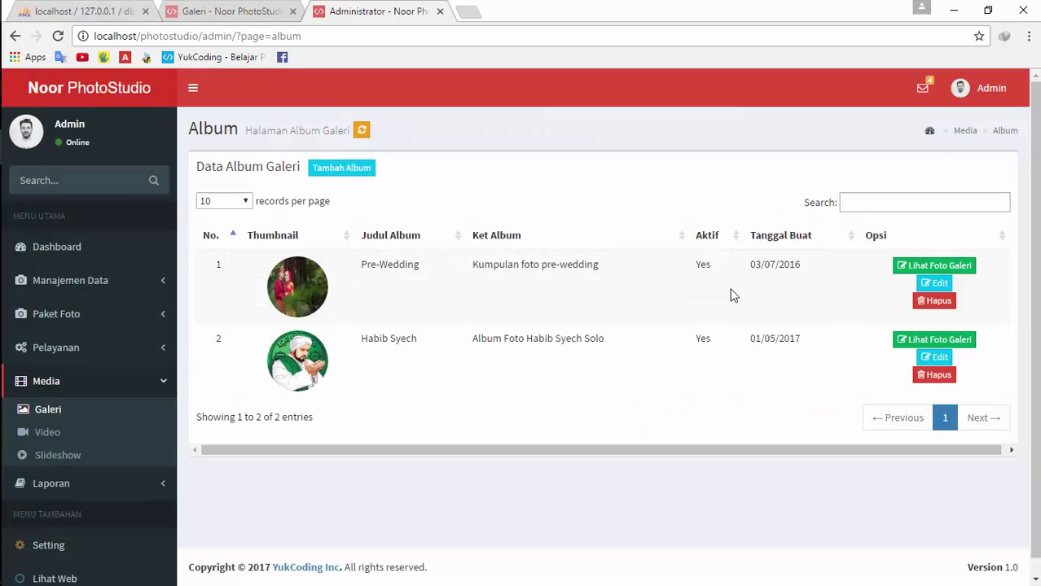
Set the Habib Syech album to Tidak Aktif and reload the public gallery
left_click(934, 358)
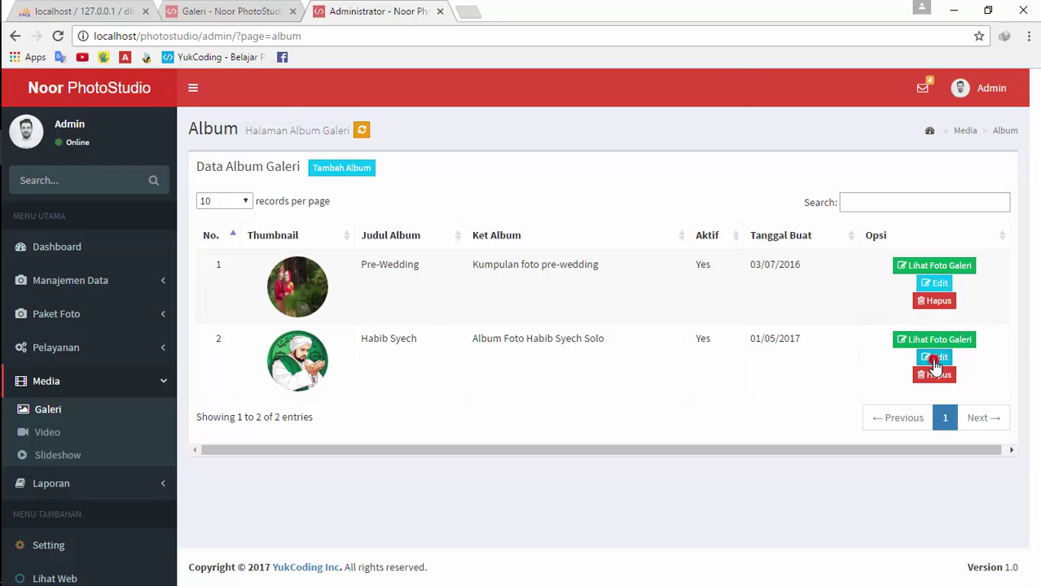
left_click(334, 476)
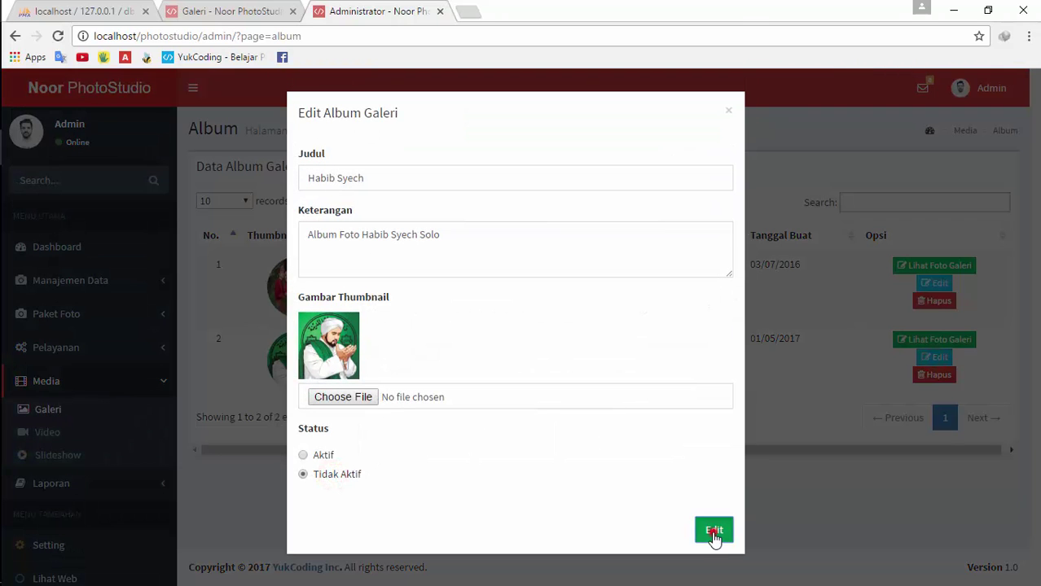
left_click(713, 529)
left_click(204, 10)
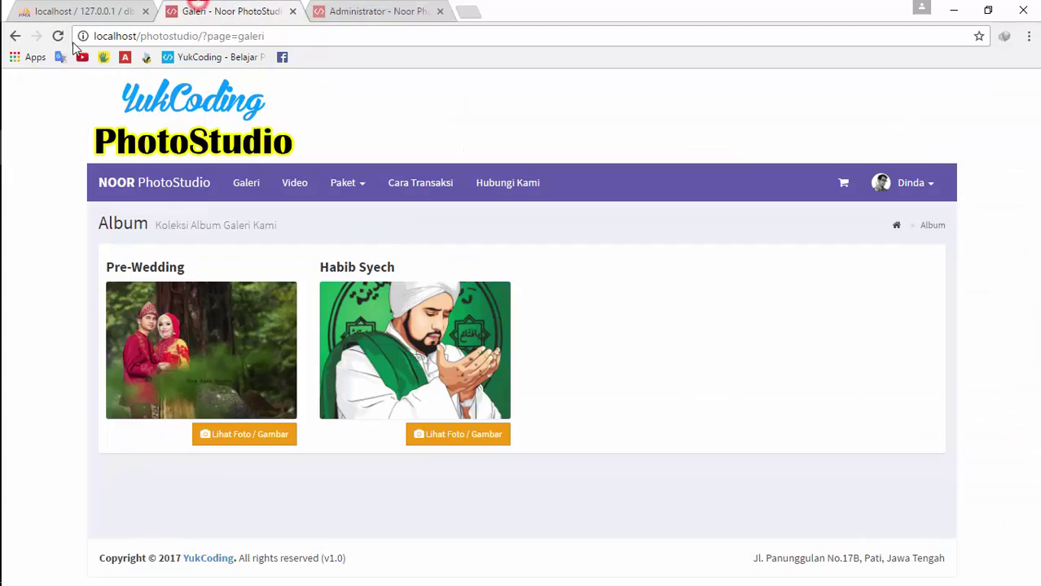
left_click(57, 36)
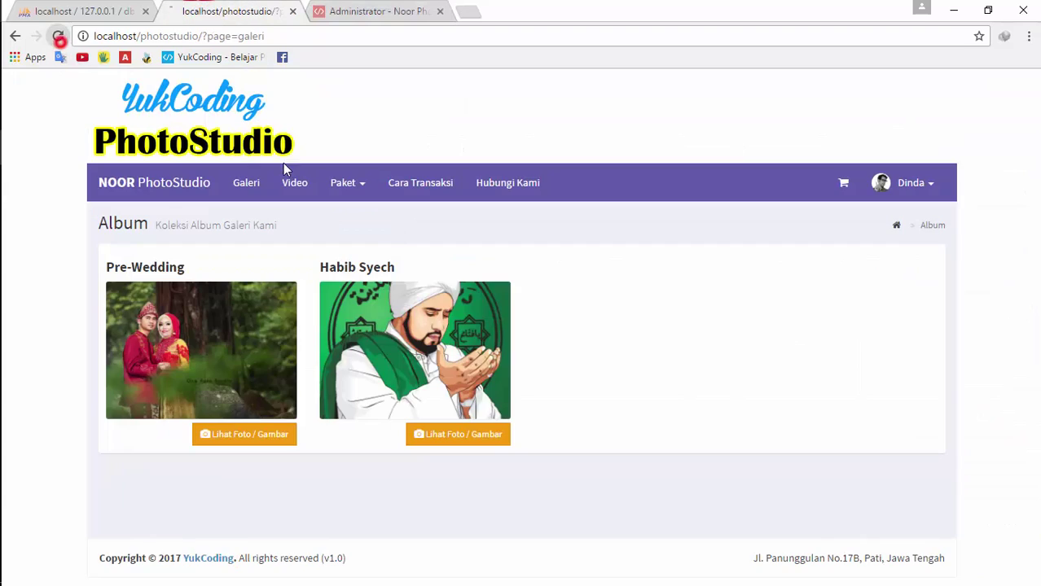
Open the Pre-Wedding album's edit form and close it unchanged
left_click(371, 10)
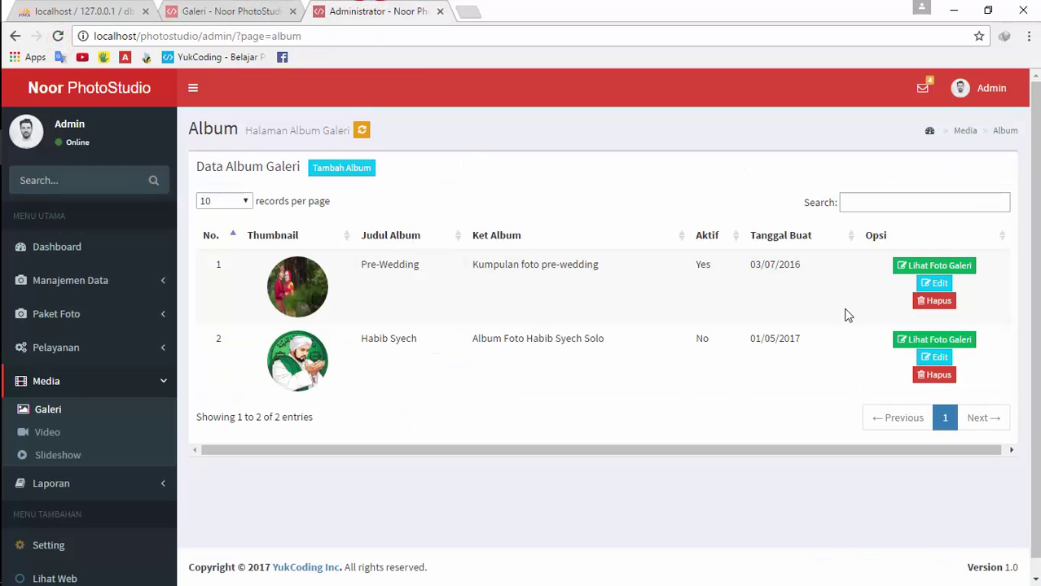
left_click(934, 282)
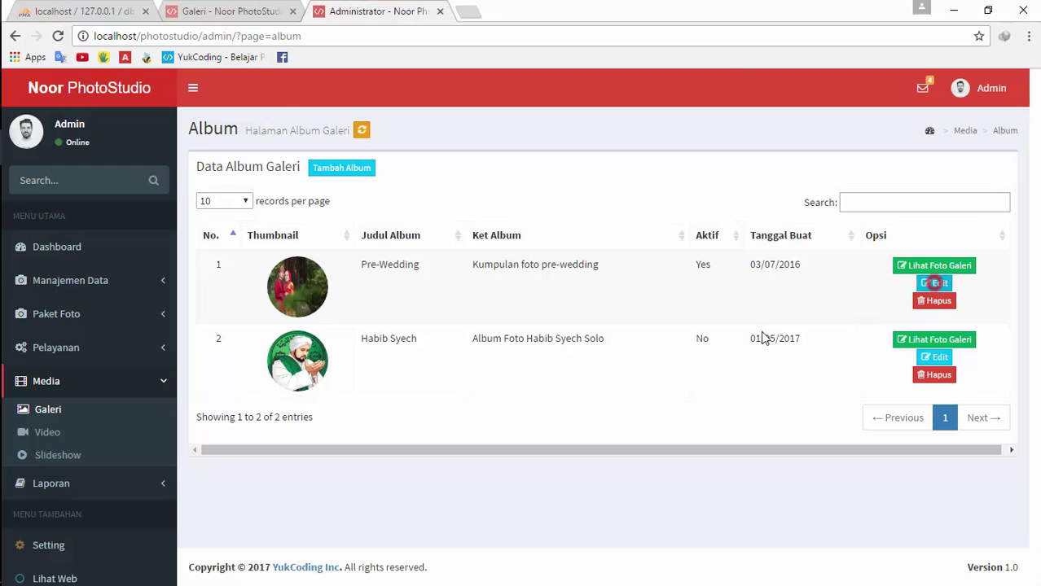
left_click(785, 293)
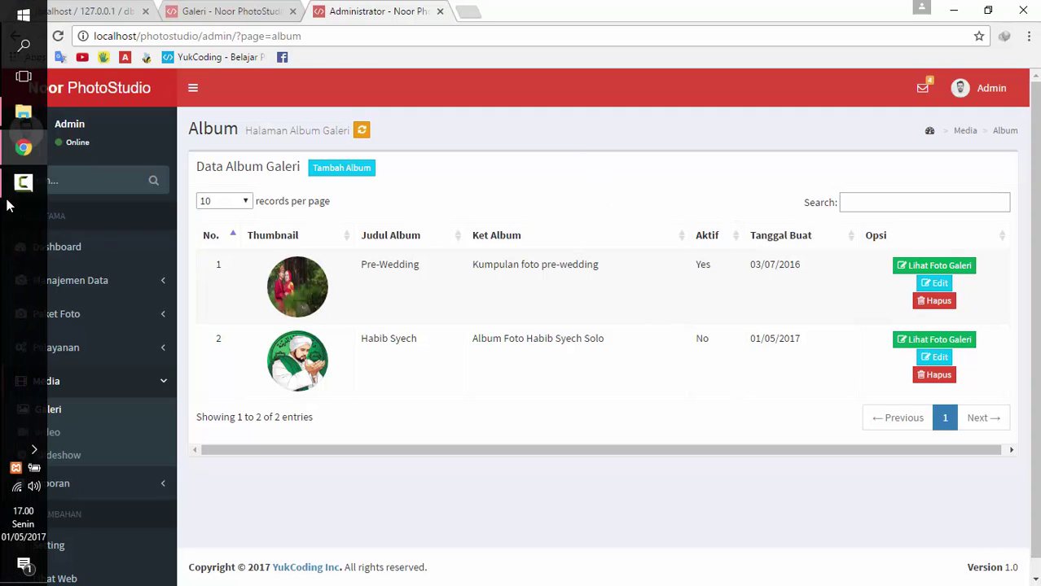
In File Explorer, navigate to C:\xampp\htdocs\photostudio
left_click(12, 147)
left_click(86, 332)
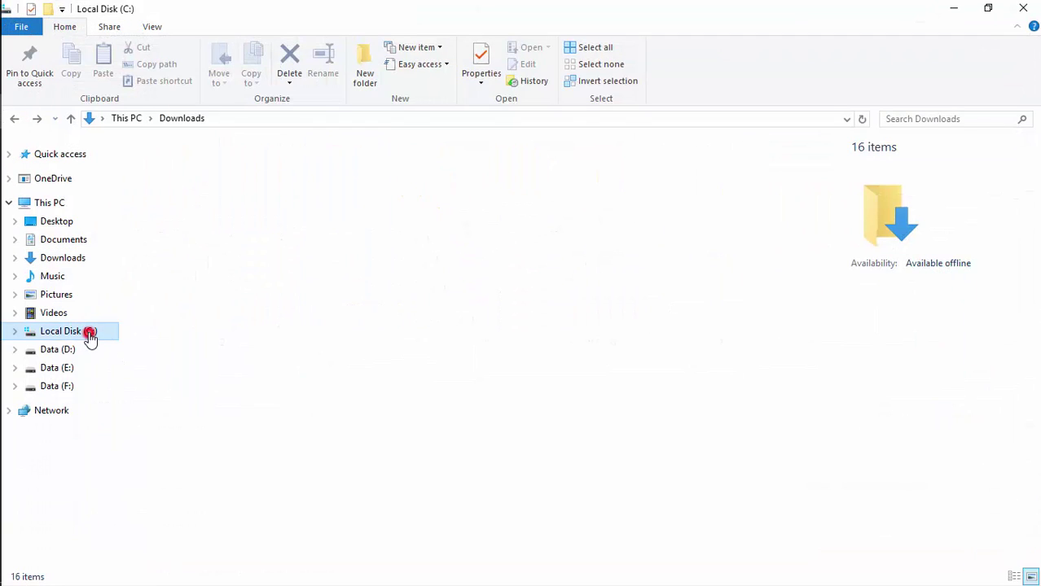
double_click(185, 262)
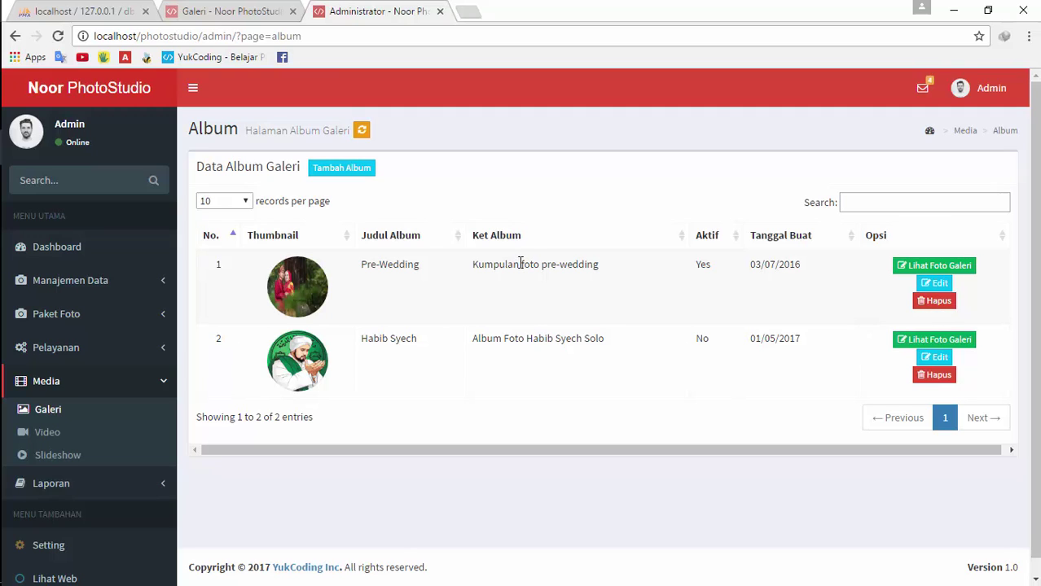
key("alt+Tab")
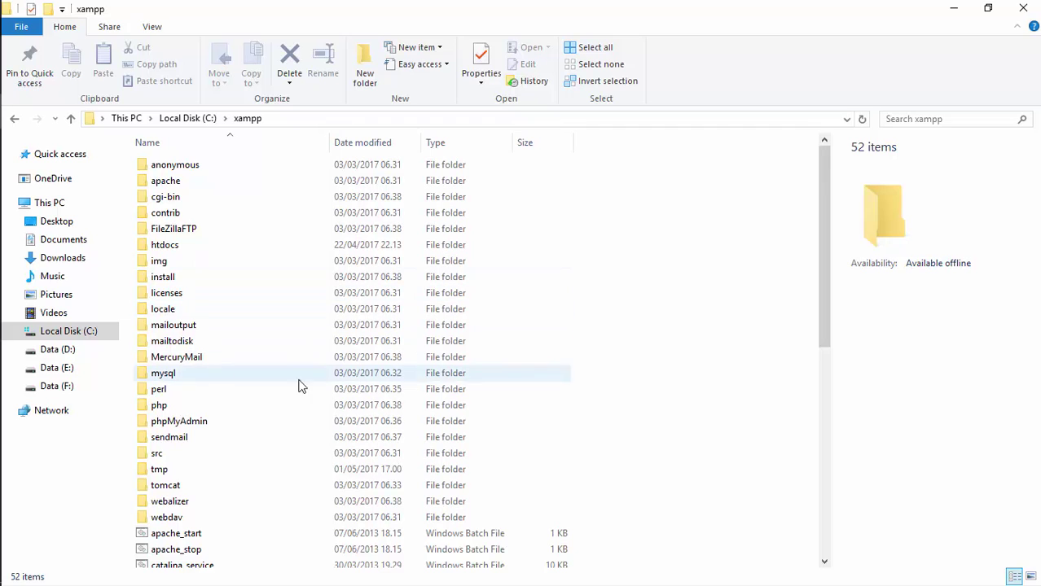
double_click(193, 242)
double_click(195, 309)
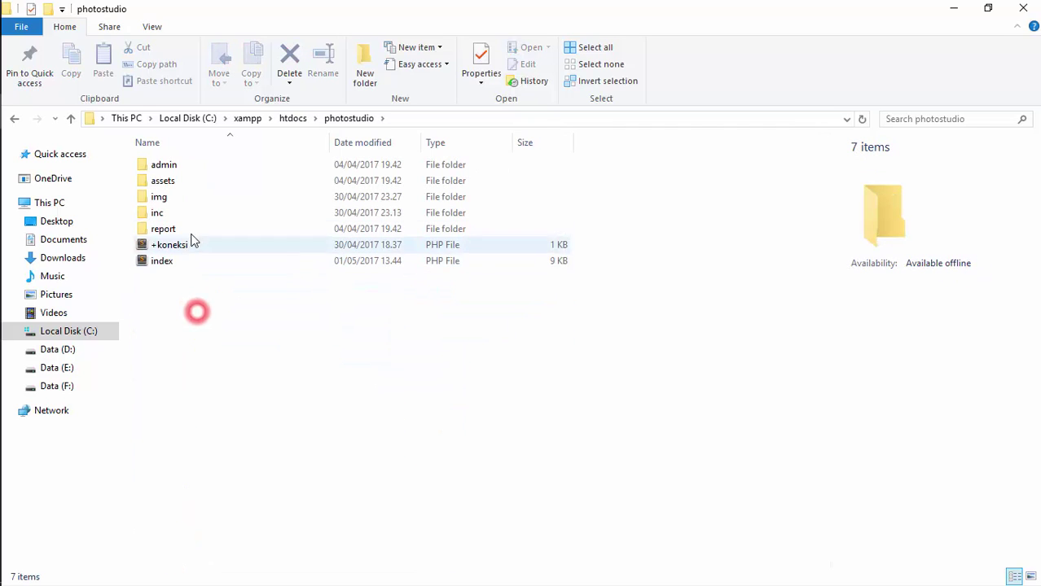
left_click(184, 213)
Look inside the inc and assets folders, then open the img folder
double_click(184, 213)
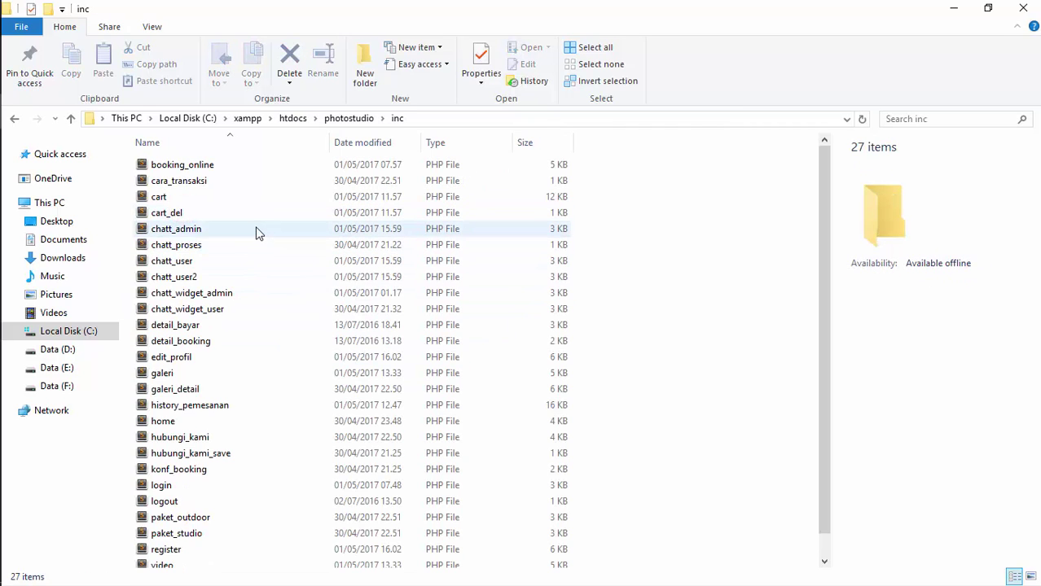
key("BackSpace")
key("Up")
key("Up")
key("Return")
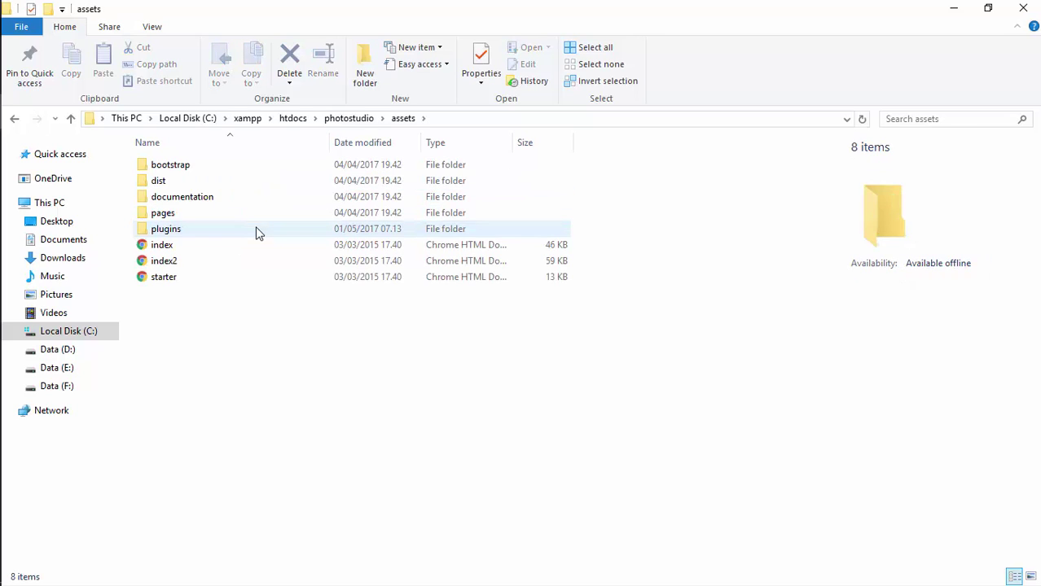
key("BackSpace")
key("Down")
key("Return")
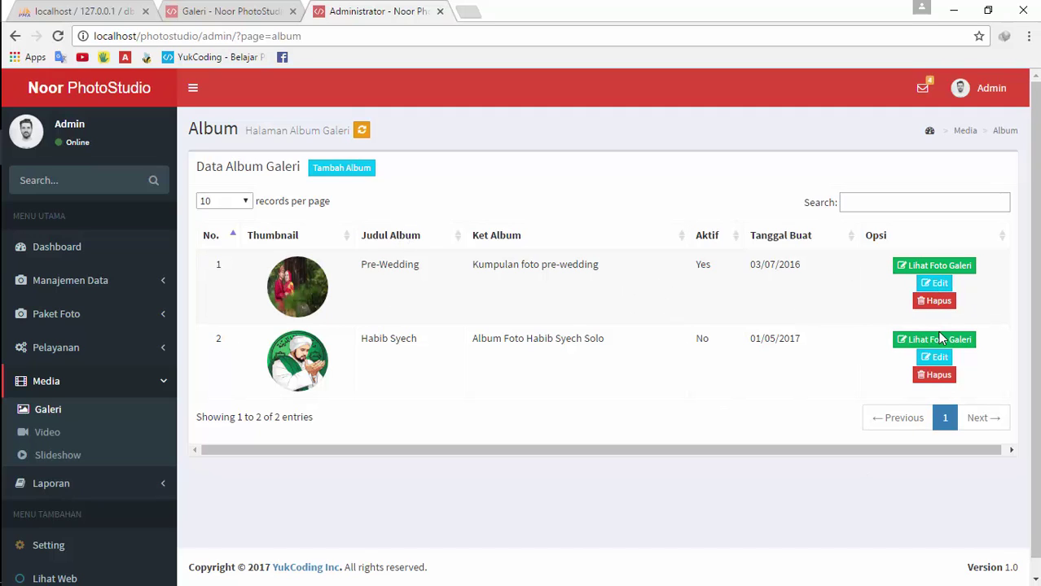
View the Pre-Wedding album's photos in admin and compare them with the public site
left_click(917, 267)
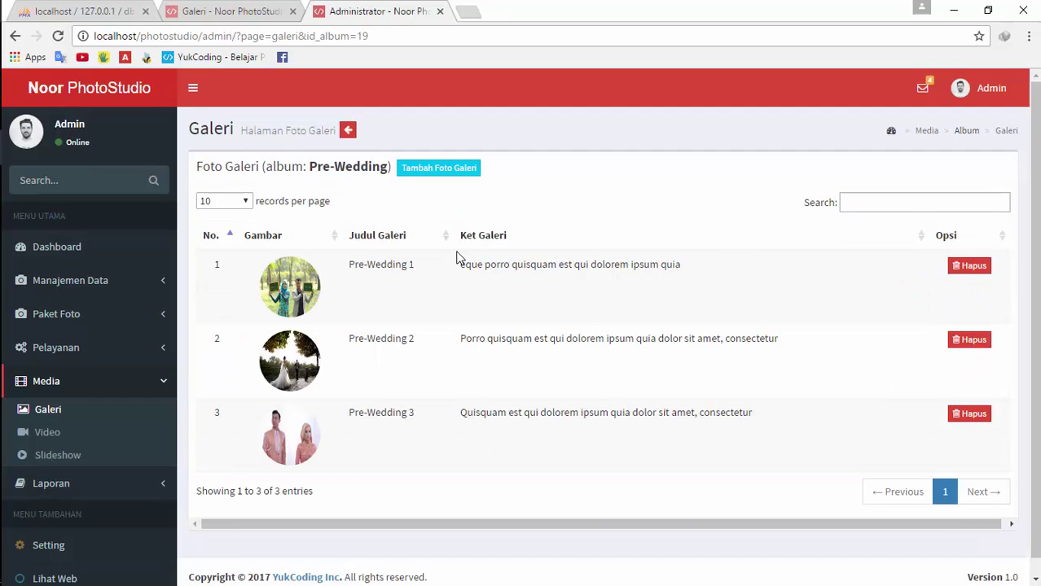
scroll(500, 416, "down", 1)
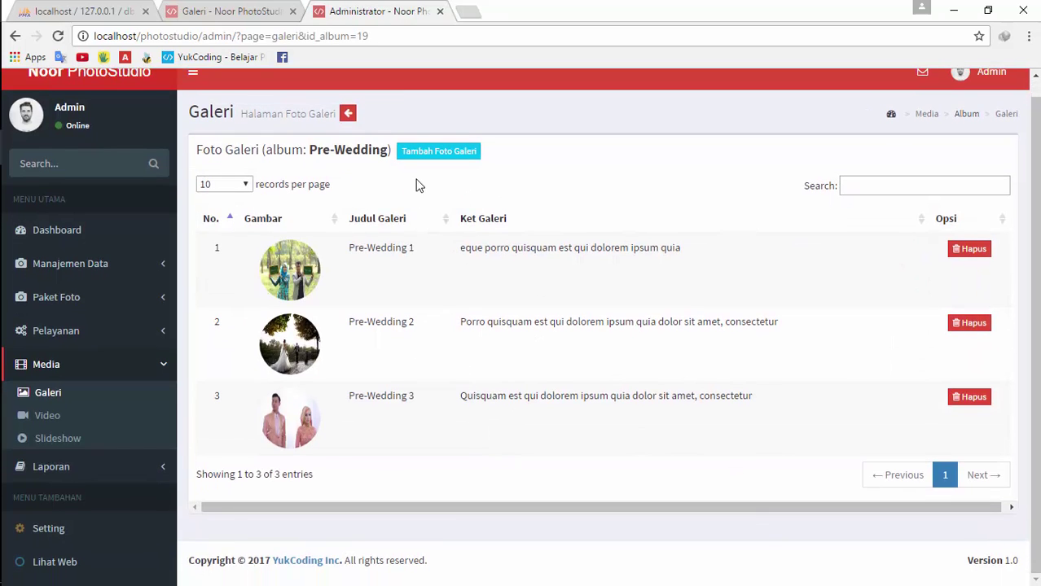
left_click(214, 8)
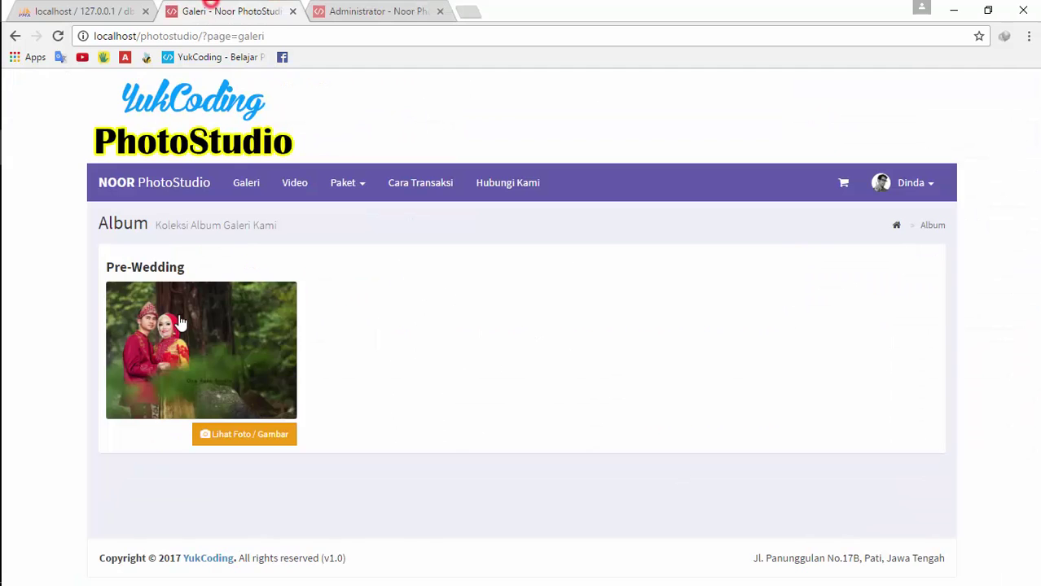
left_click(261, 444)
left_click(358, 12)
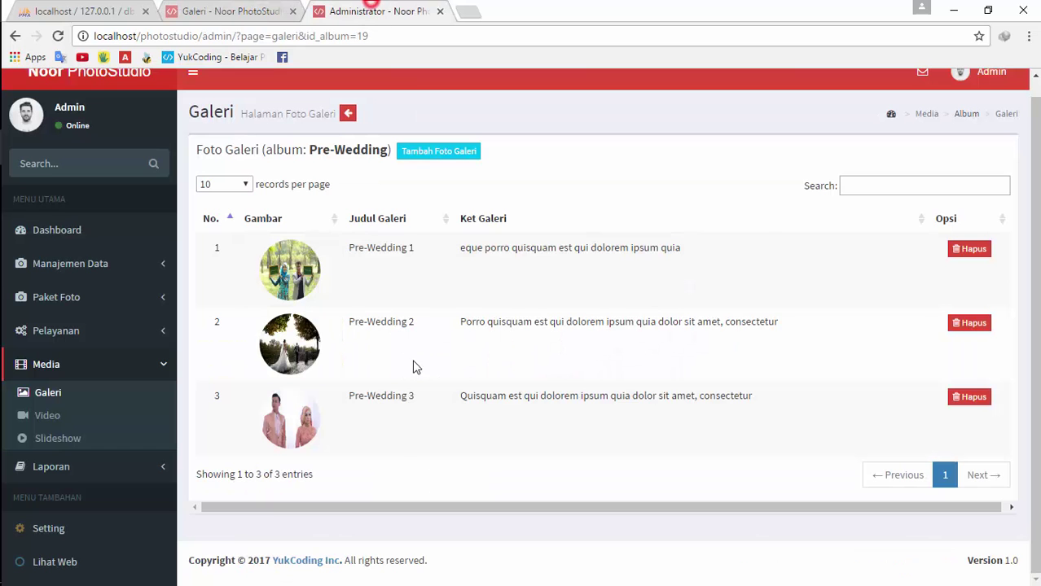
Add a gallery photo titled 'Judul' with contoh-paket.jpg and description 'fdfdfdfdf'
left_click(451, 151)
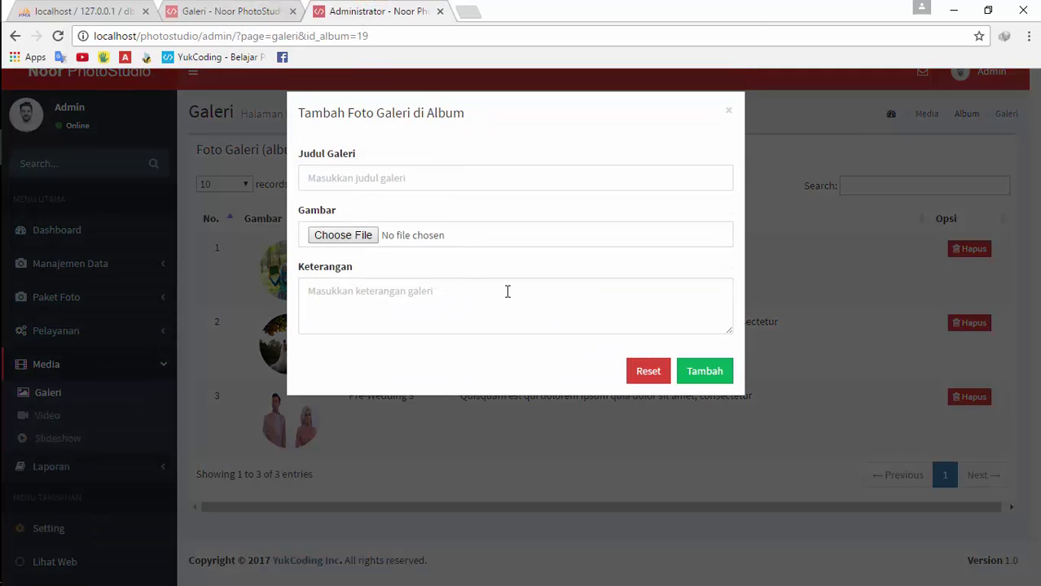
left_click(356, 180)
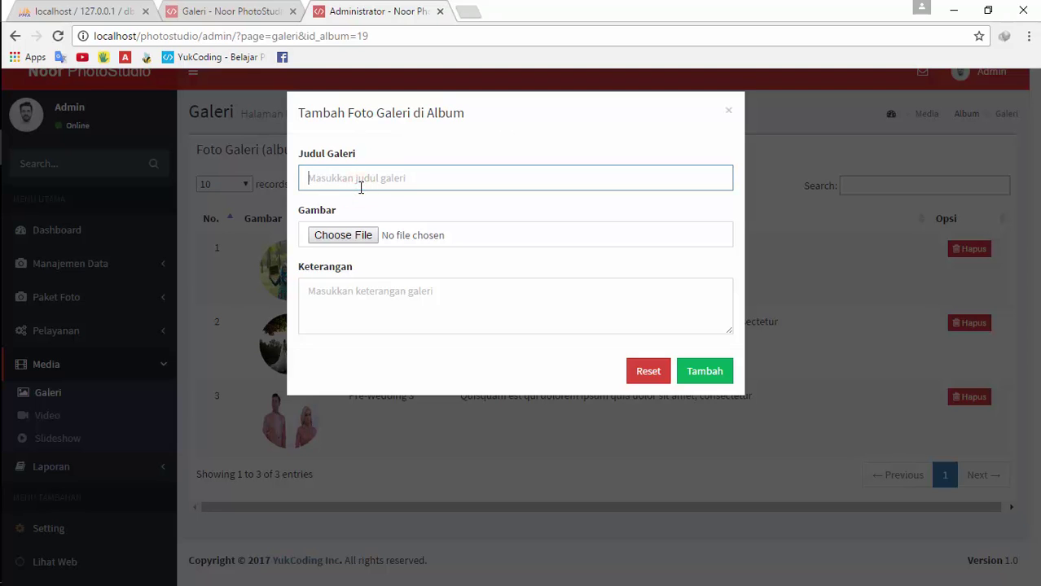
type("Judul")
left_click(359, 237)
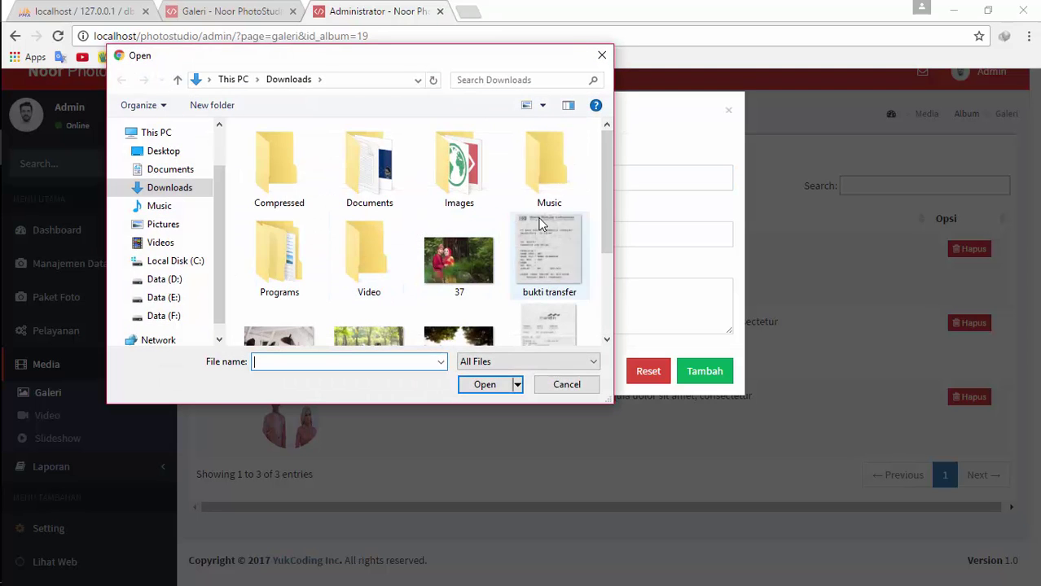
scroll(599, 184, "down", 3)
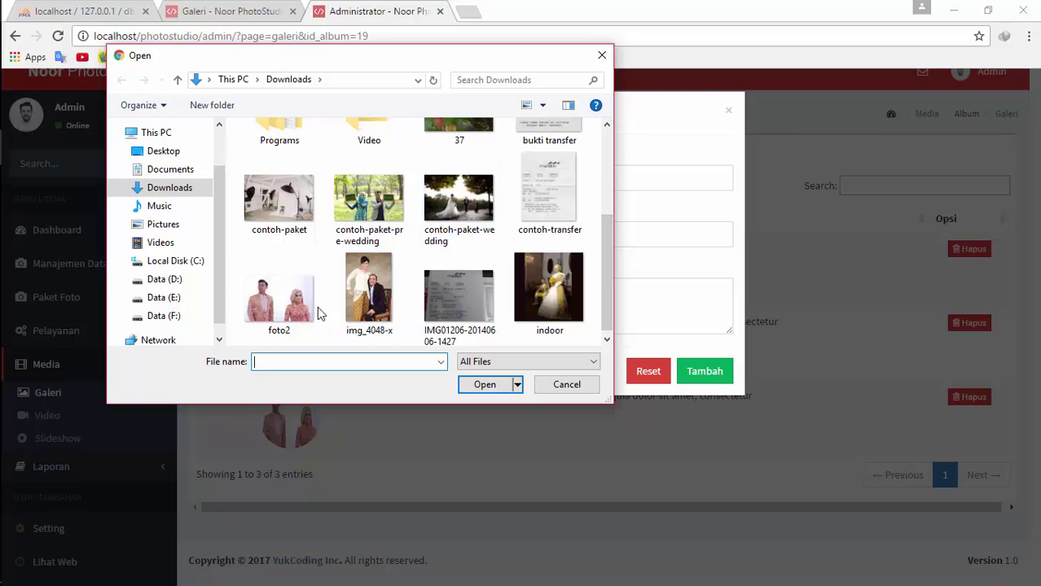
double_click(281, 222)
left_click(390, 293)
type("fdfdf")
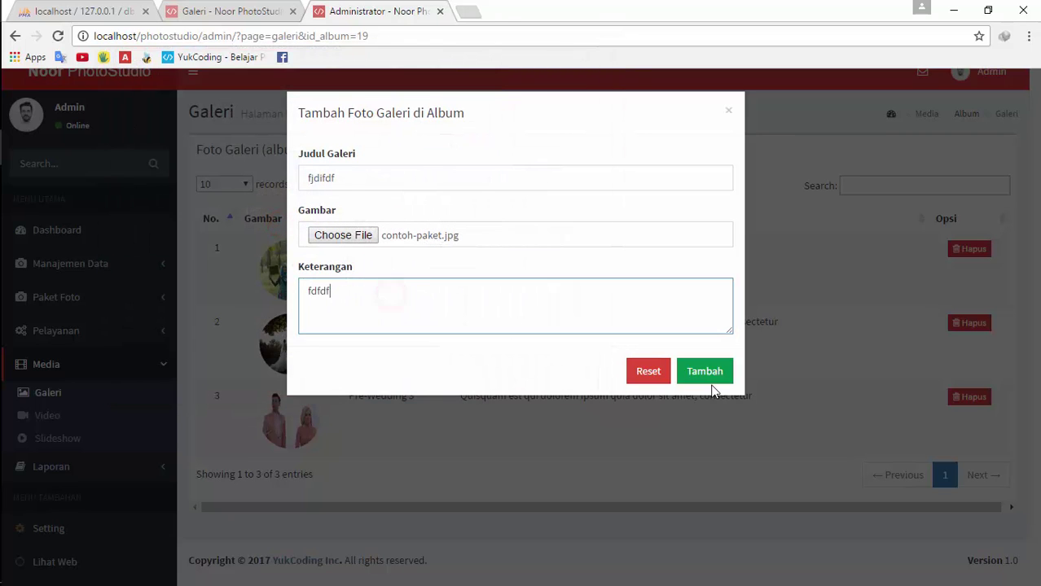
type("dfdf")
left_click(714, 372)
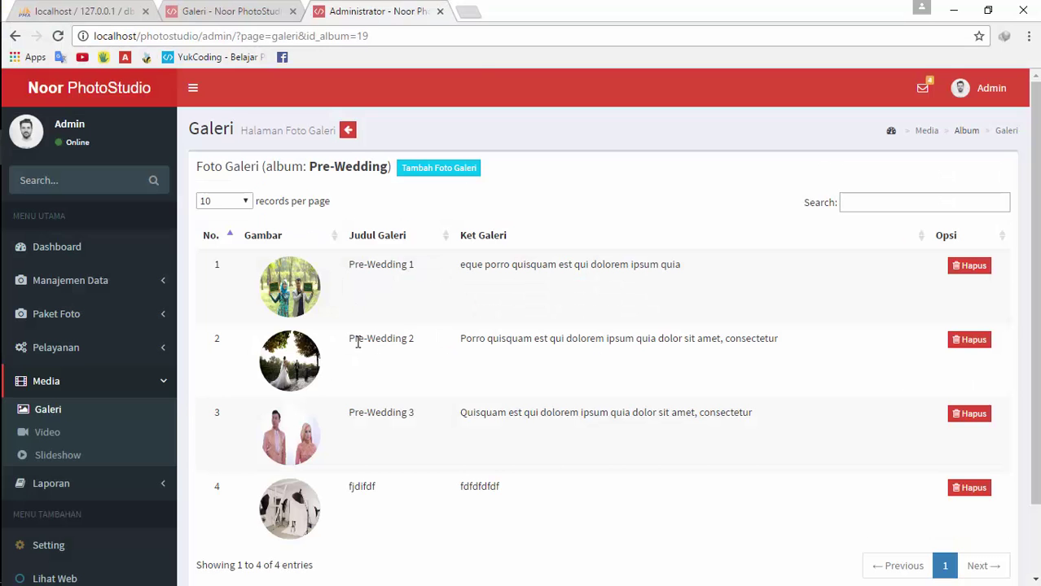
Open the img\galeri folder and select the newest uploaded image file
key("alt+Tab")
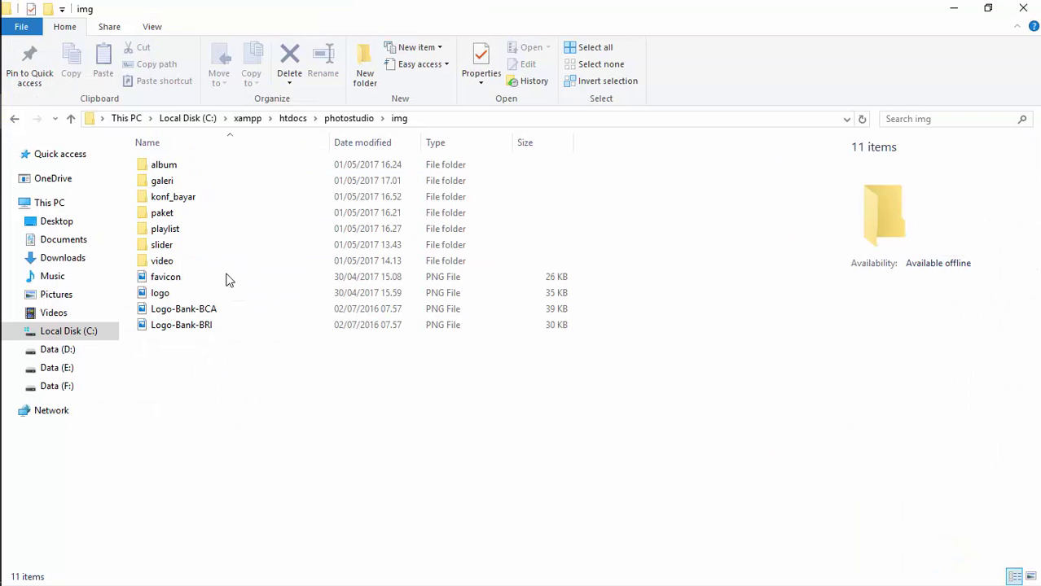
double_click(196, 181)
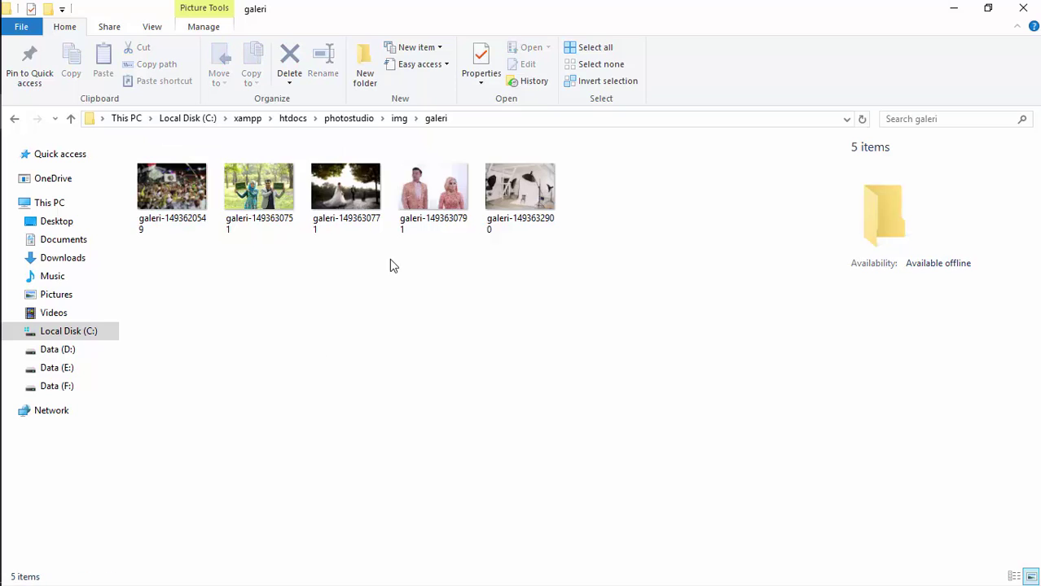
left_click(493, 186)
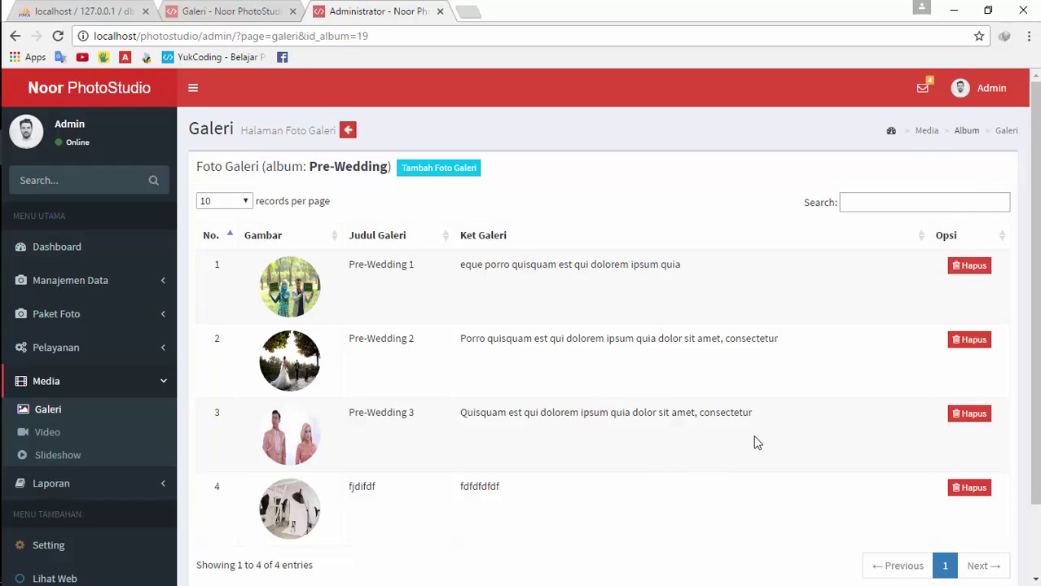
Return to the album list and reopen the Pre-Wedding album's photos
key("alt+Tab")
key("alt+Tab")
left_click(348, 131)
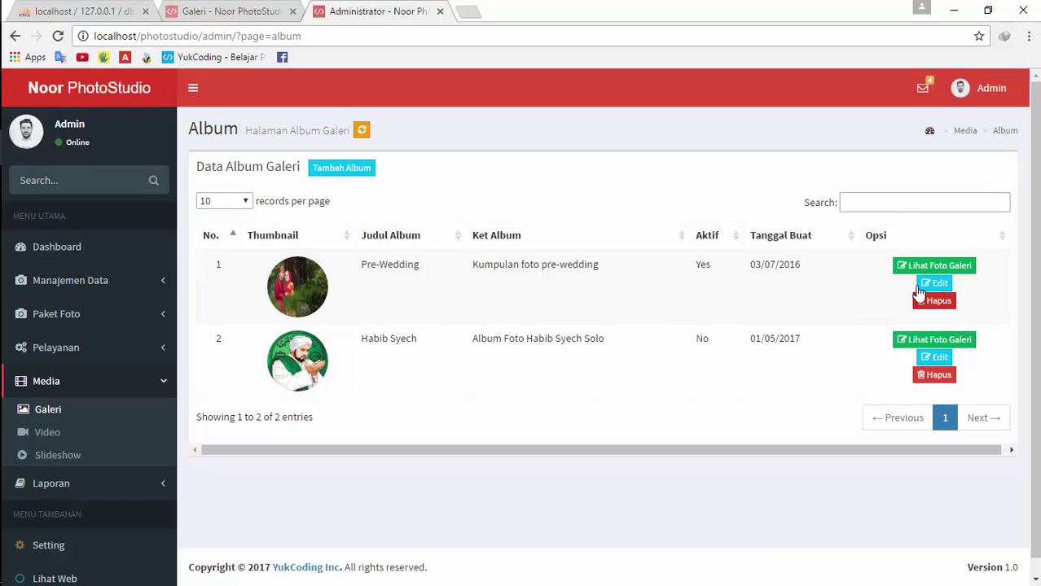
left_click(937, 271)
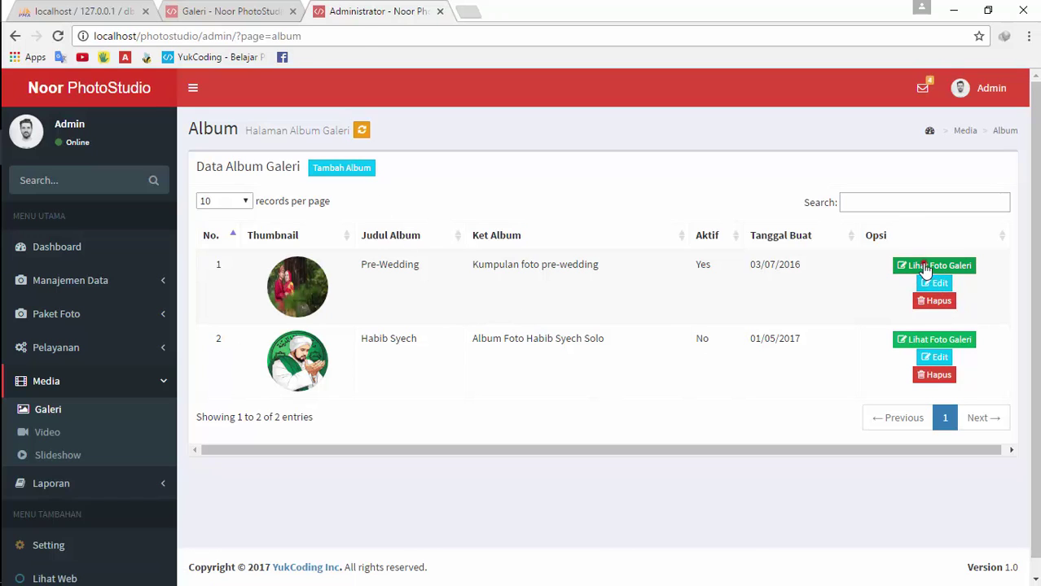
Delete the row 4 test photo, confirming the prompt, and check the galeri folder
left_click(968, 489)
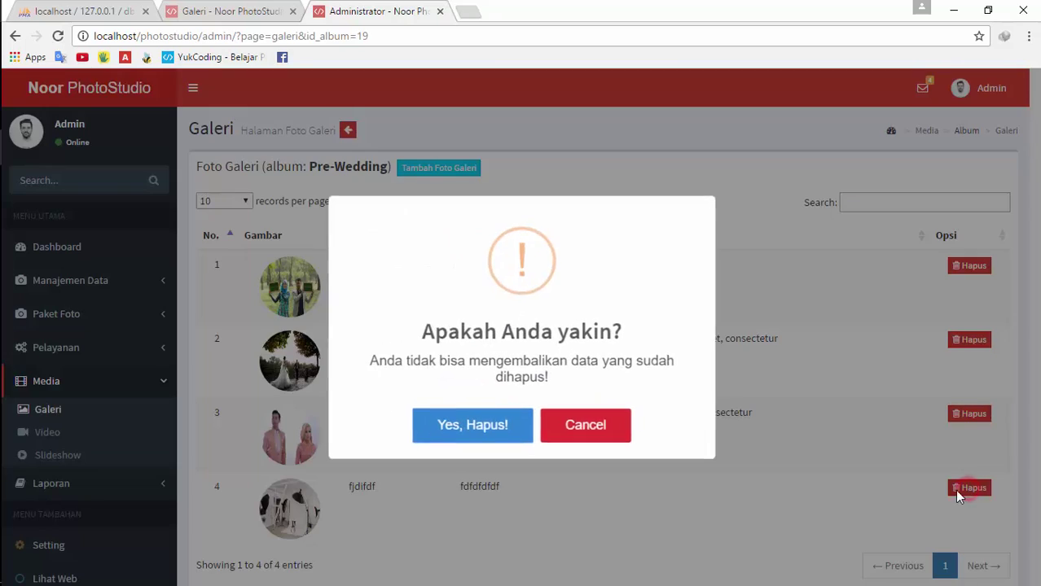
left_click(622, 429)
left_click(950, 489)
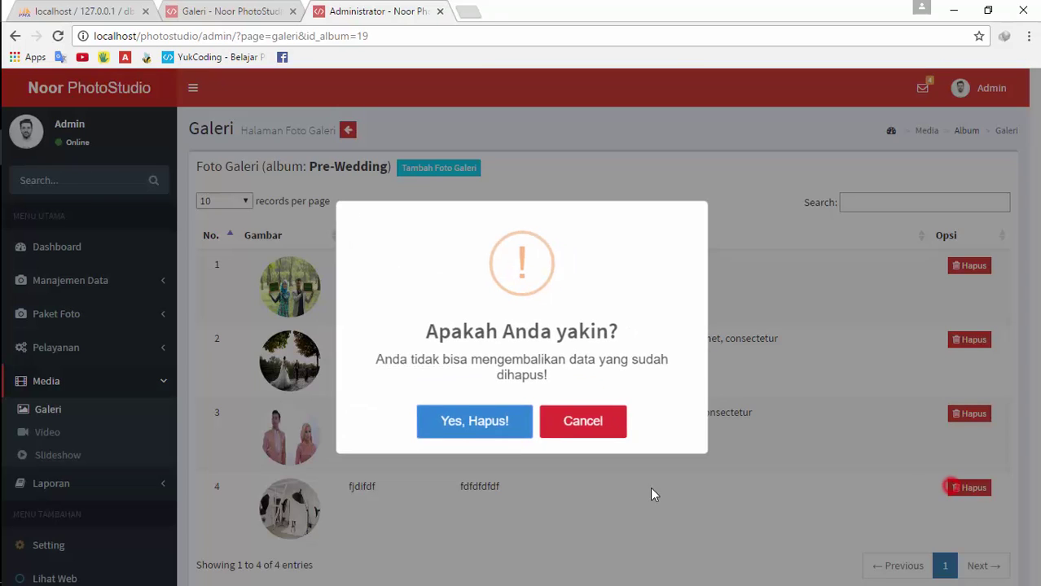
left_click(502, 426)
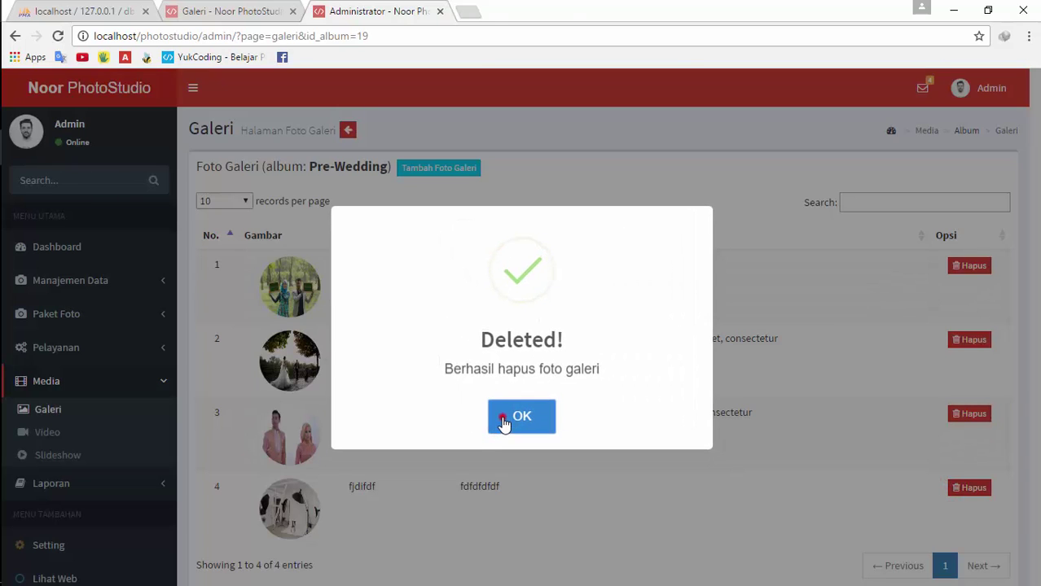
left_click(505, 419)
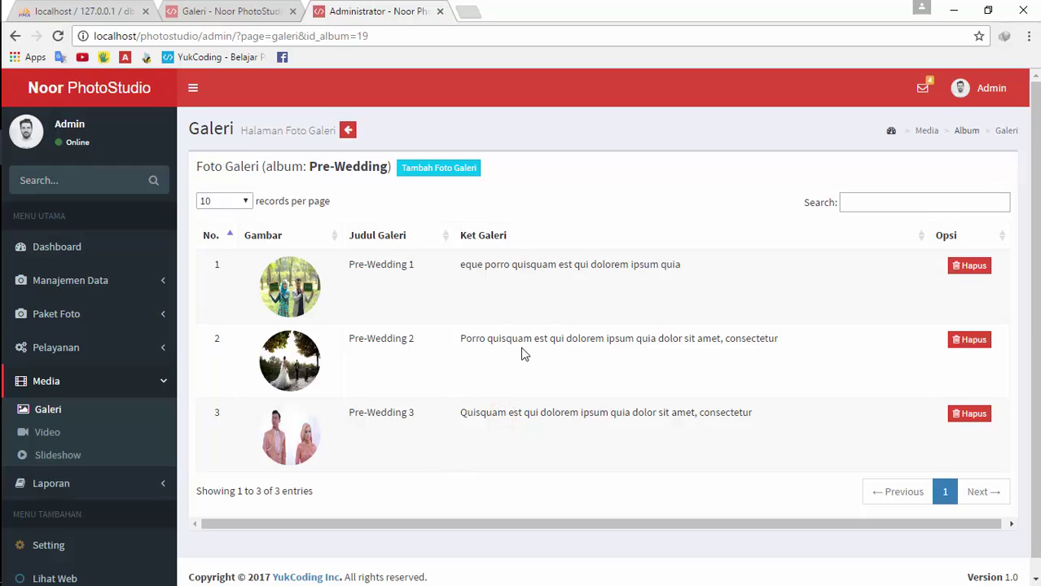
key("alt+Tab")
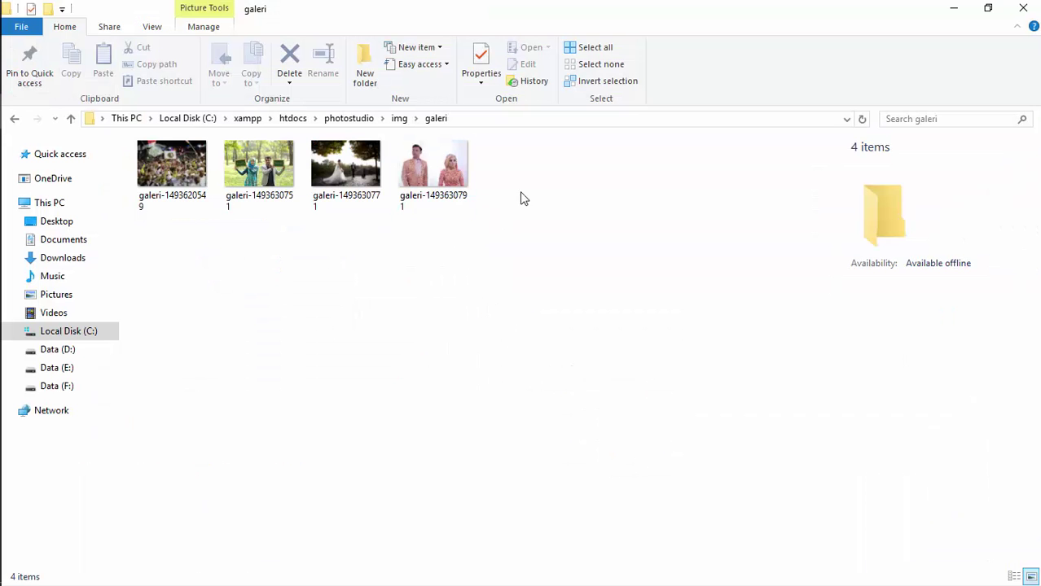
key("alt+Tab")
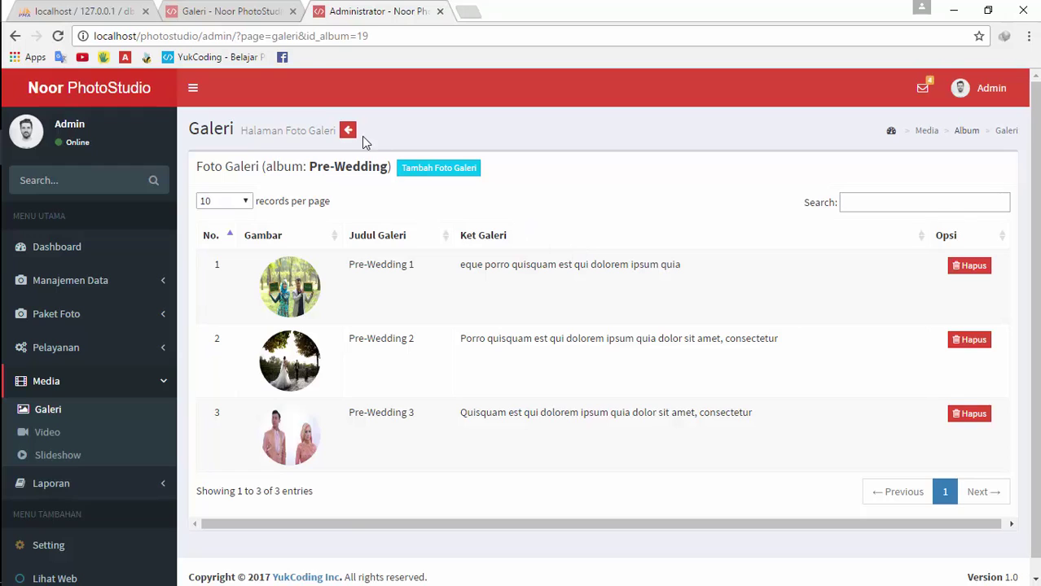
left_click(348, 130)
left_click(342, 170)
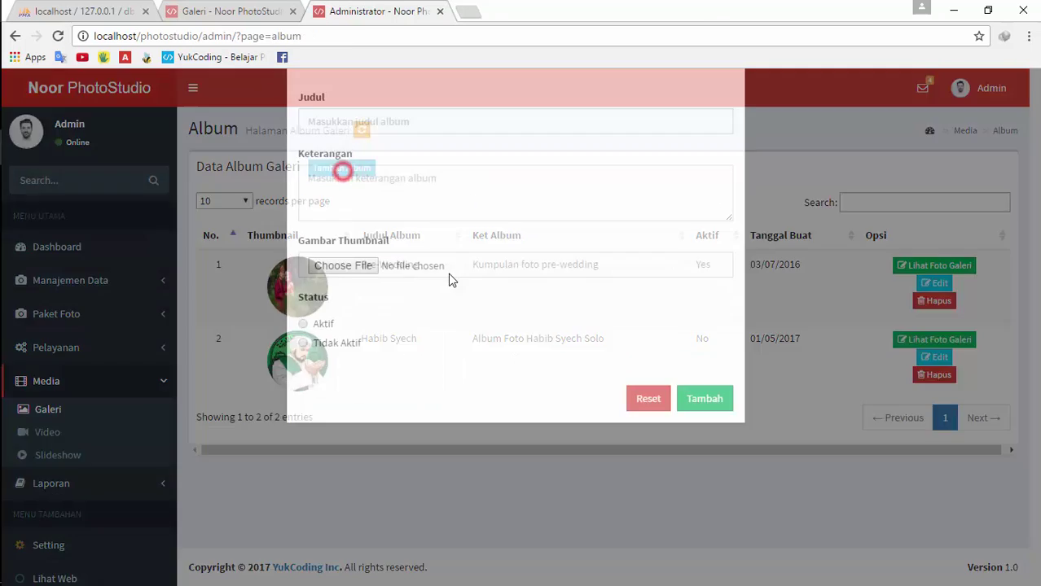
left_click(469, 175)
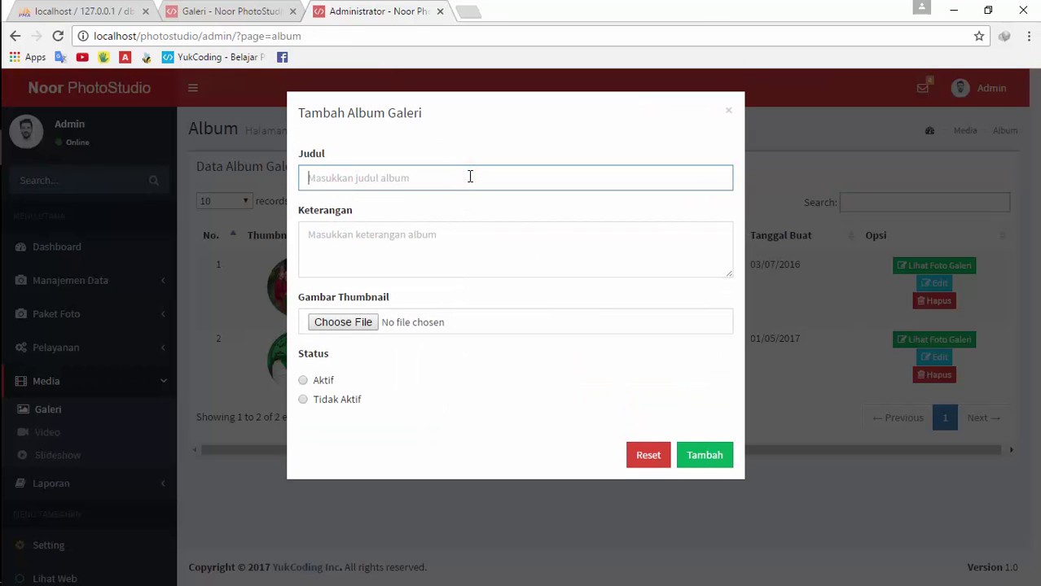
type("ifjfddf")
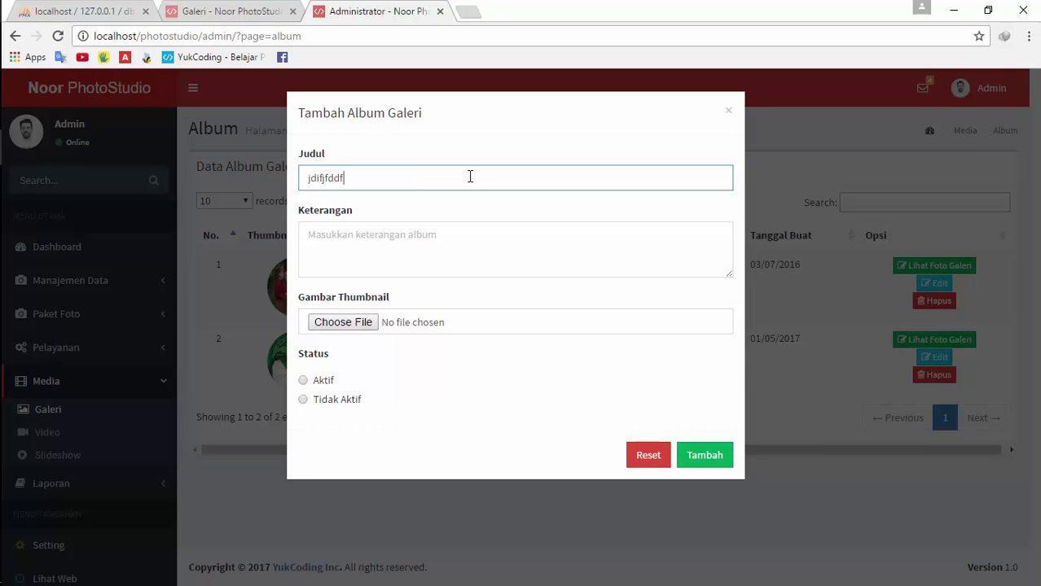
left_click(405, 263)
type("fddf")
left_click(343, 321)
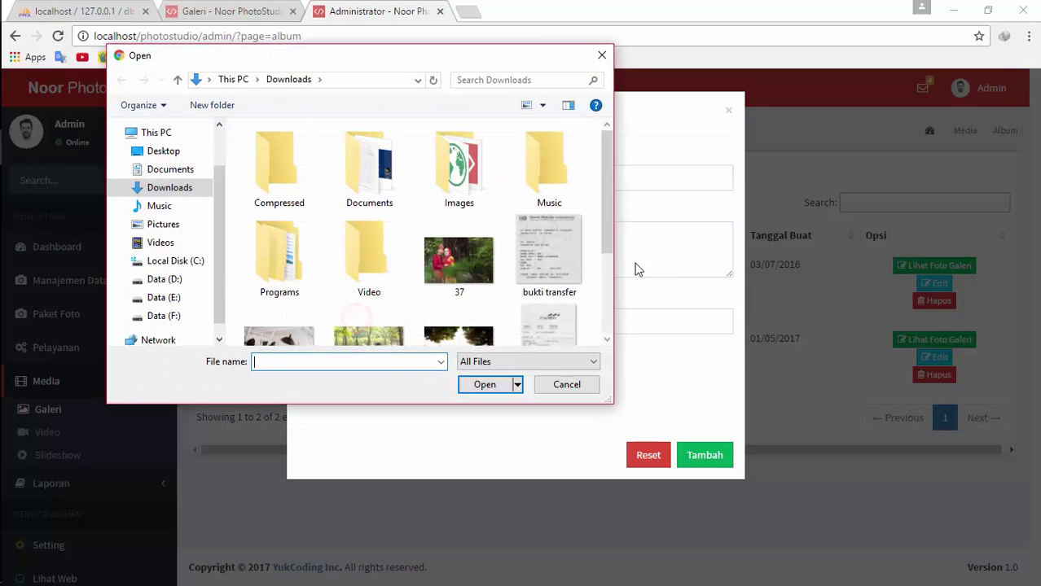
left_click(607, 224)
left_click_drag(607, 228, 608, 325)
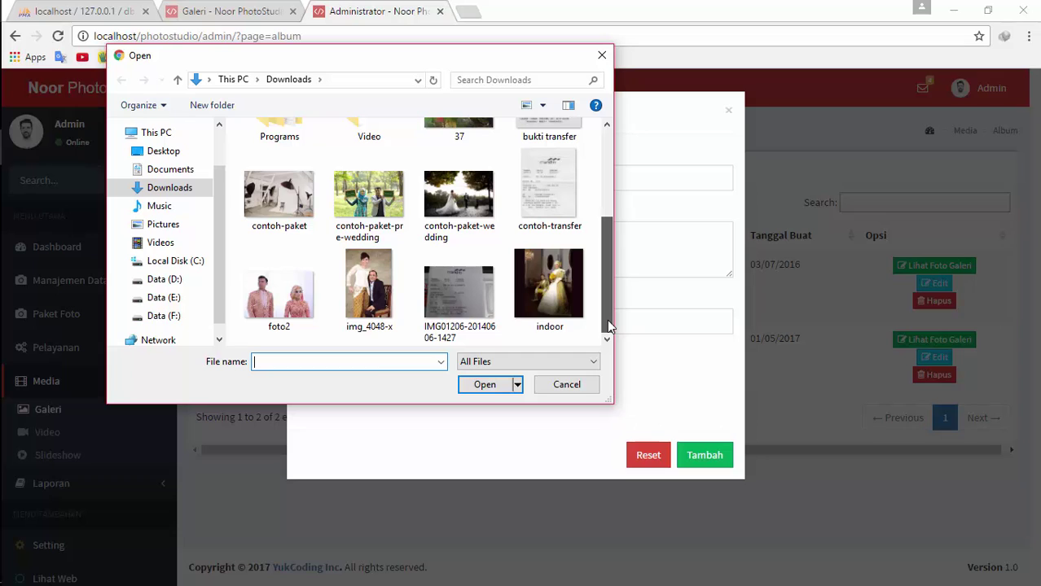
double_click(312, 234)
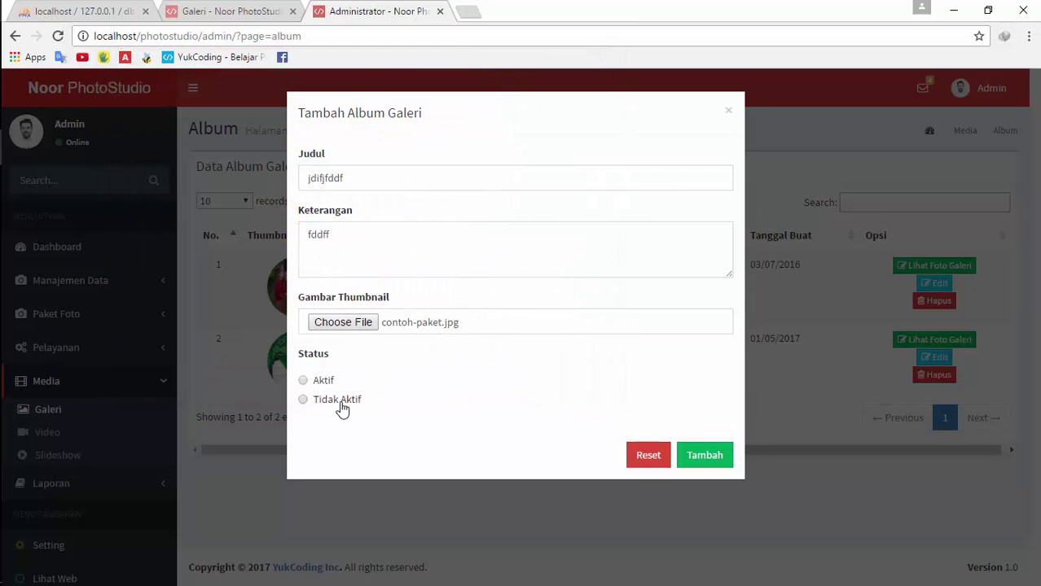
left_click(330, 381)
left_click(687, 455)
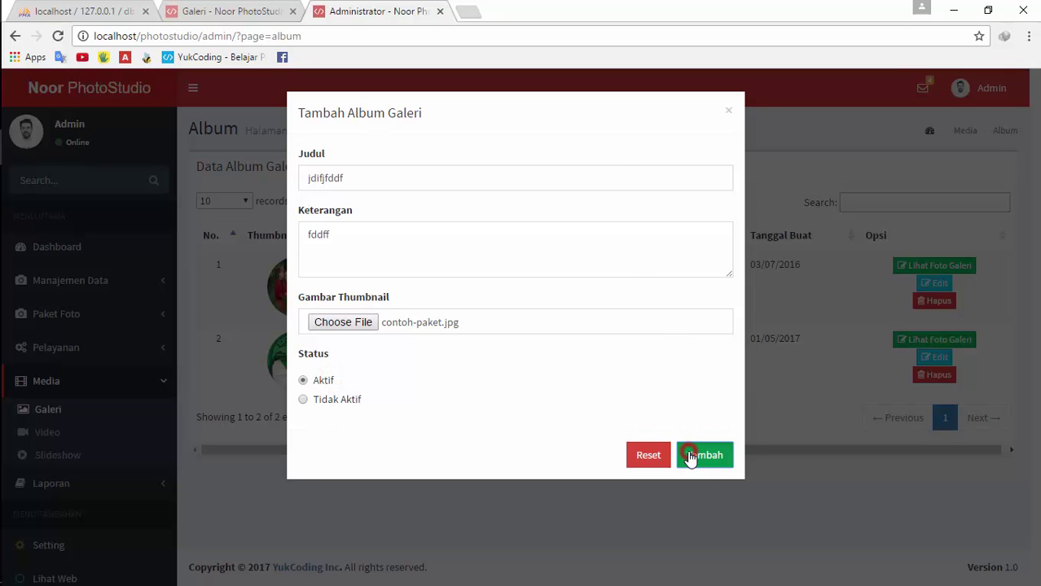
key("alt+Tab")
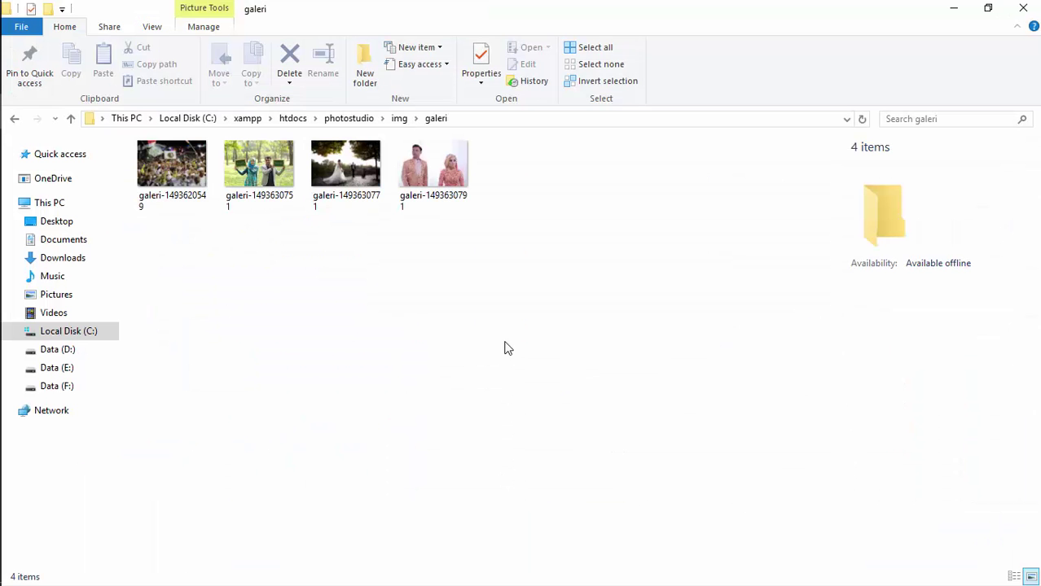
key("alt+Up")
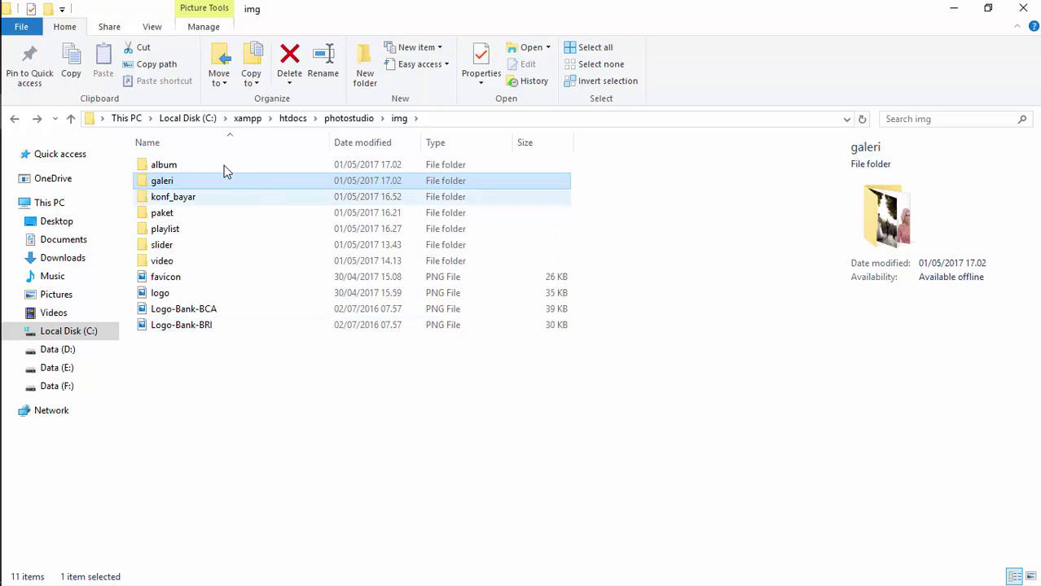
double_click(222, 164)
left_click(325, 216)
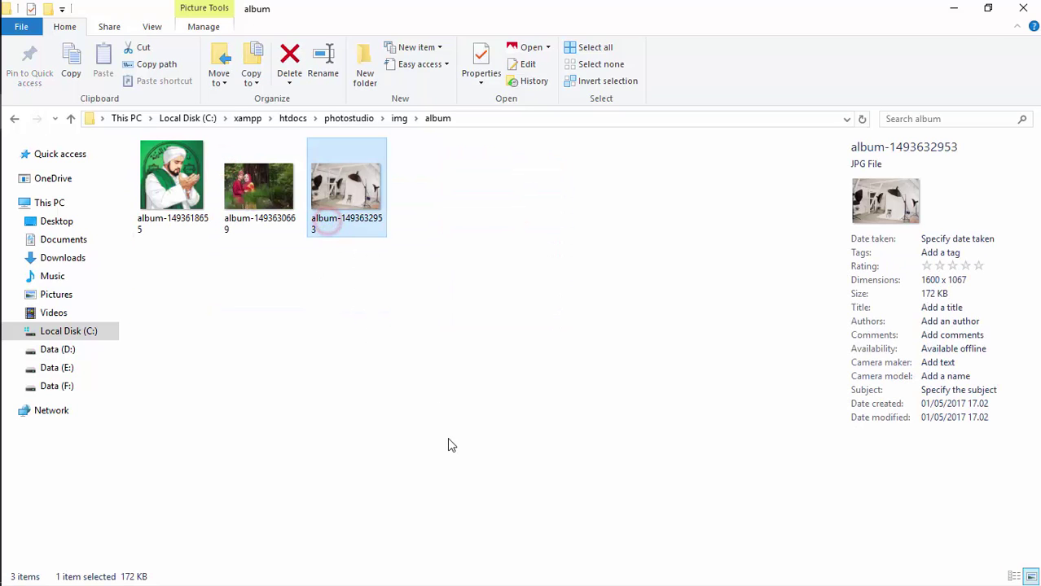
key("alt+Tab")
Set album jdifjfddf's thumbnail to contoh-paket-pre-wedding and verify the album image folder
key("alt+Tab")
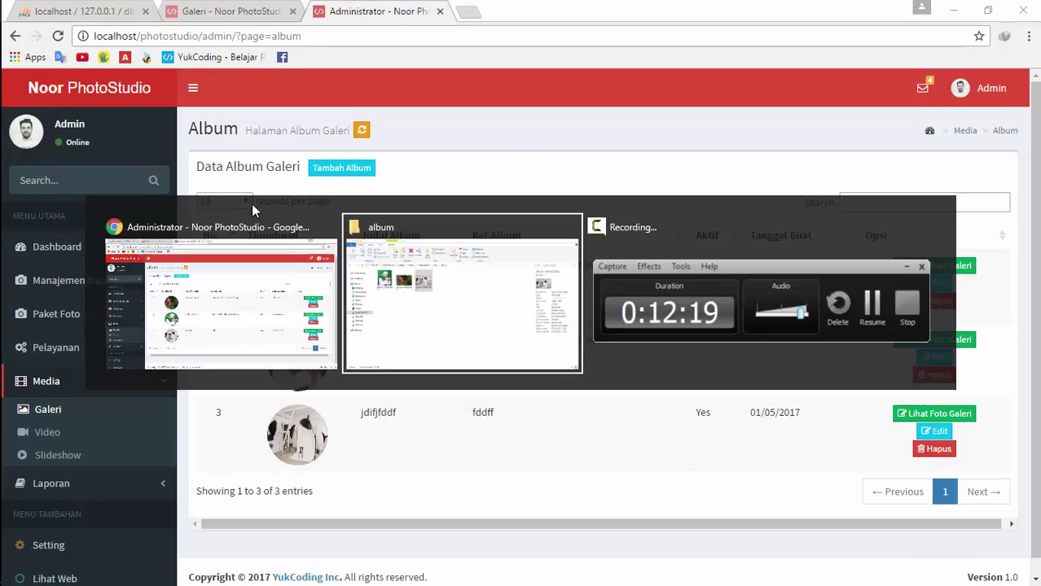
key("alt+Tab")
left_click(928, 436)
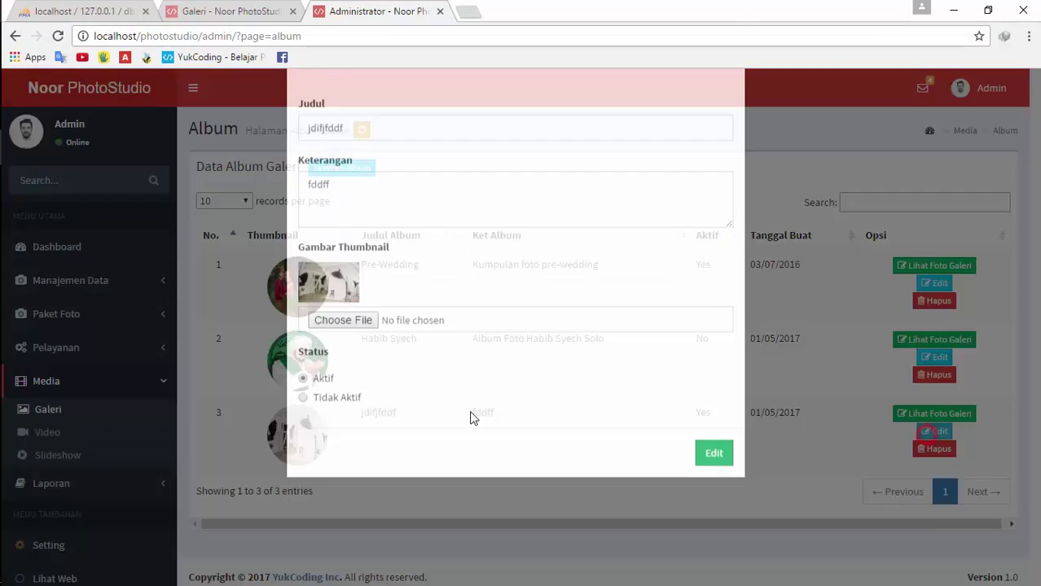
left_click(353, 370)
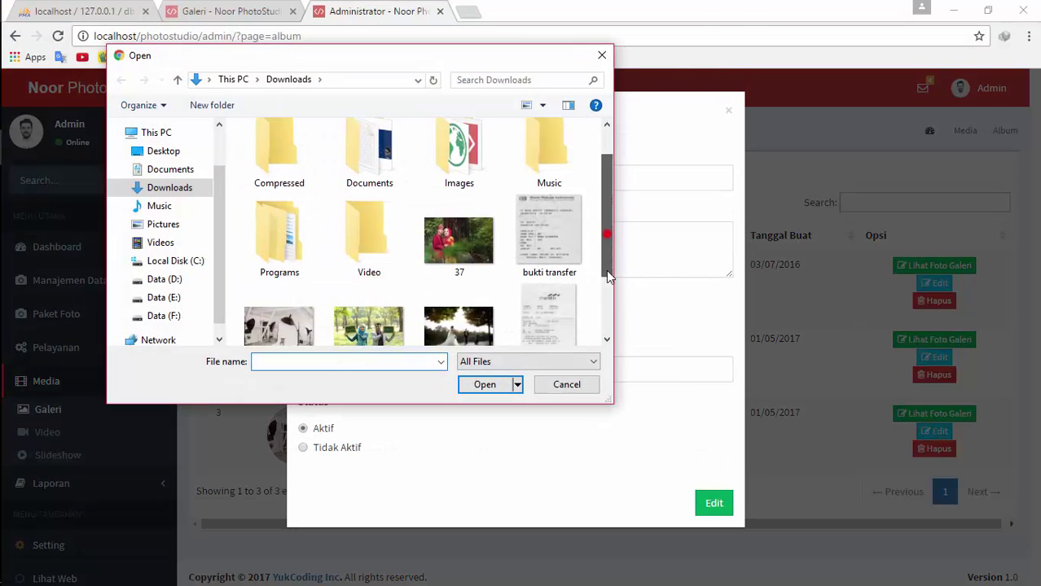
left_click_drag(606, 196, 606, 282)
scroll(366, 245, "up", 1)
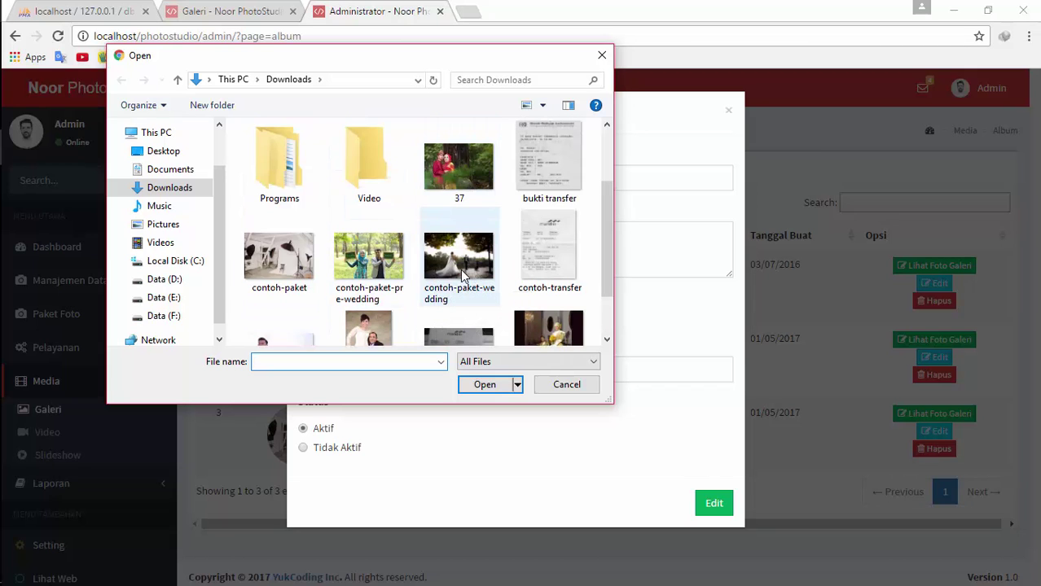
double_click(383, 267)
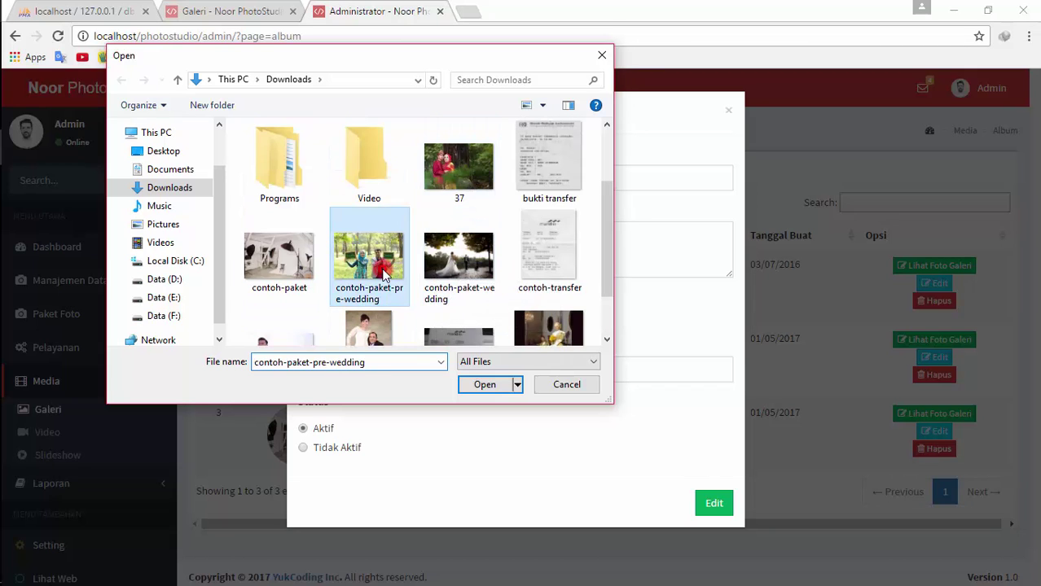
left_click(707, 504)
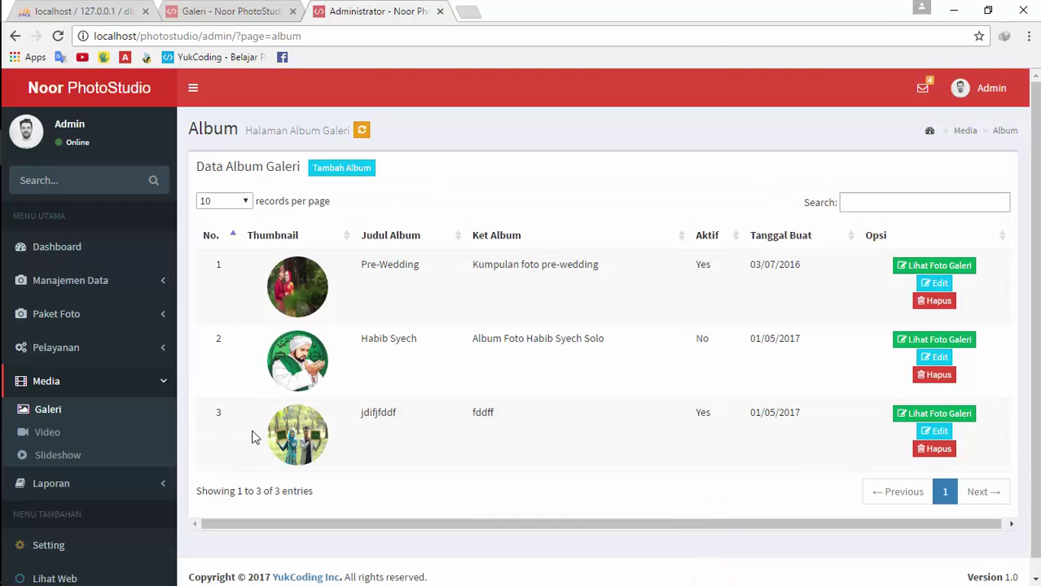
key("alt+Tab")
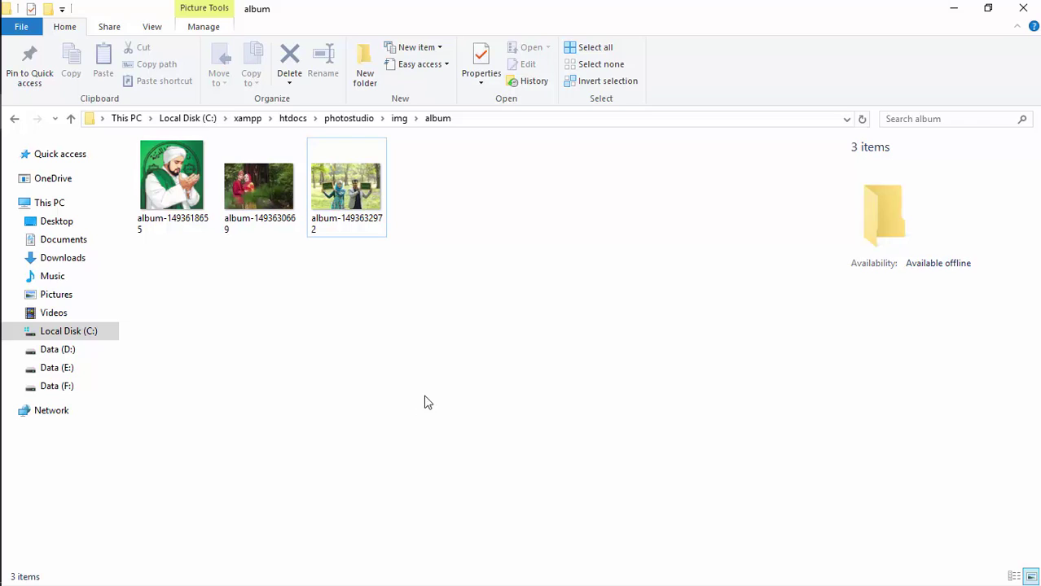
key("alt+Tab")
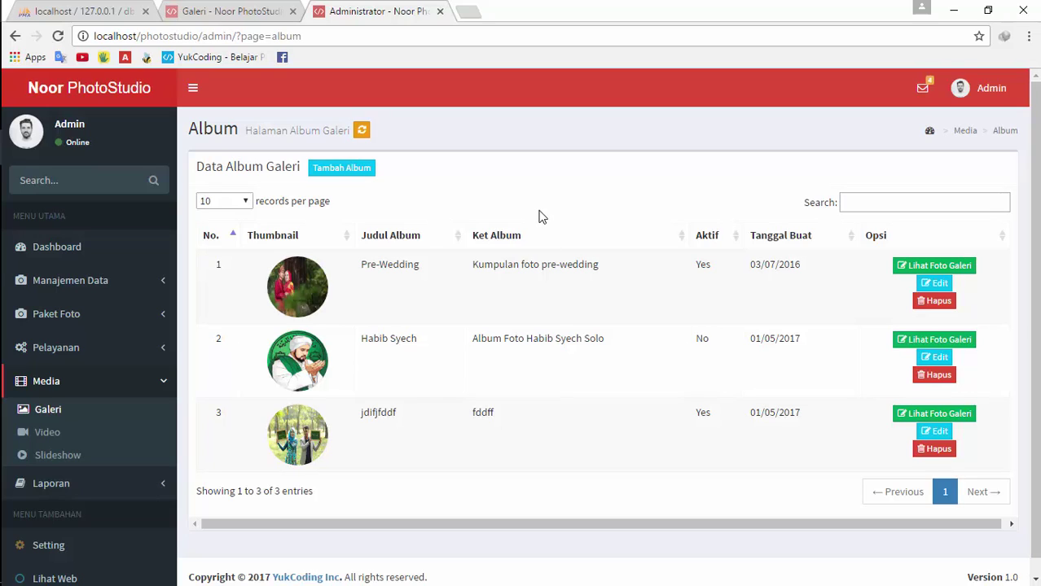
key("alt+Tab")
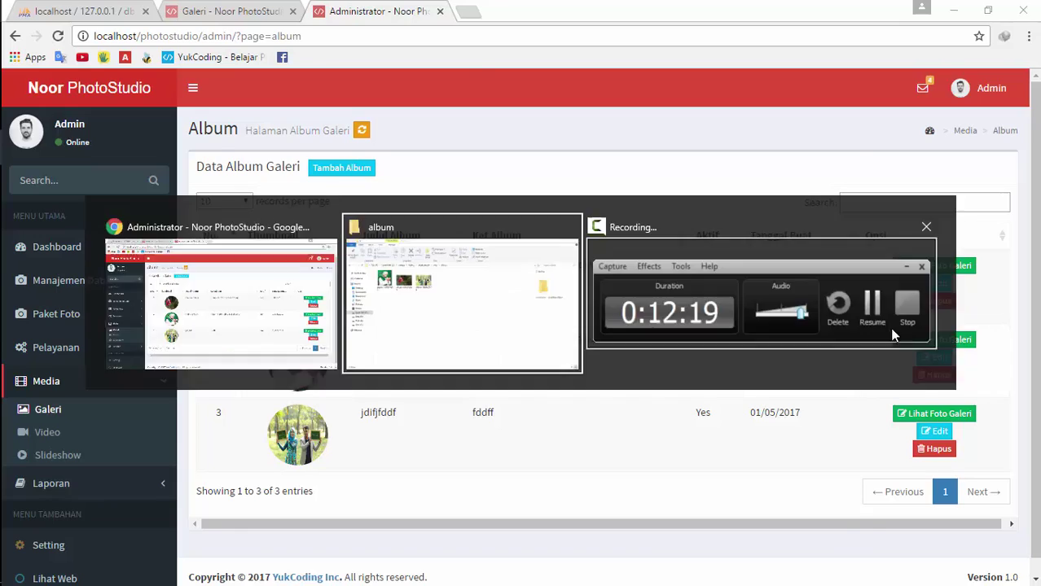
key("alt+Tab")
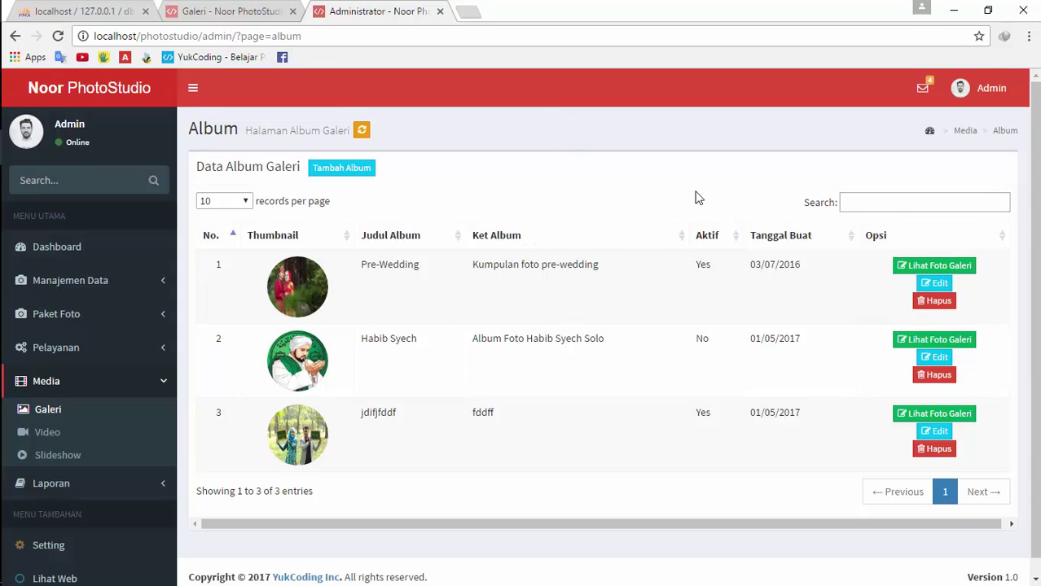
scroll(1028, 215, "down", 1)
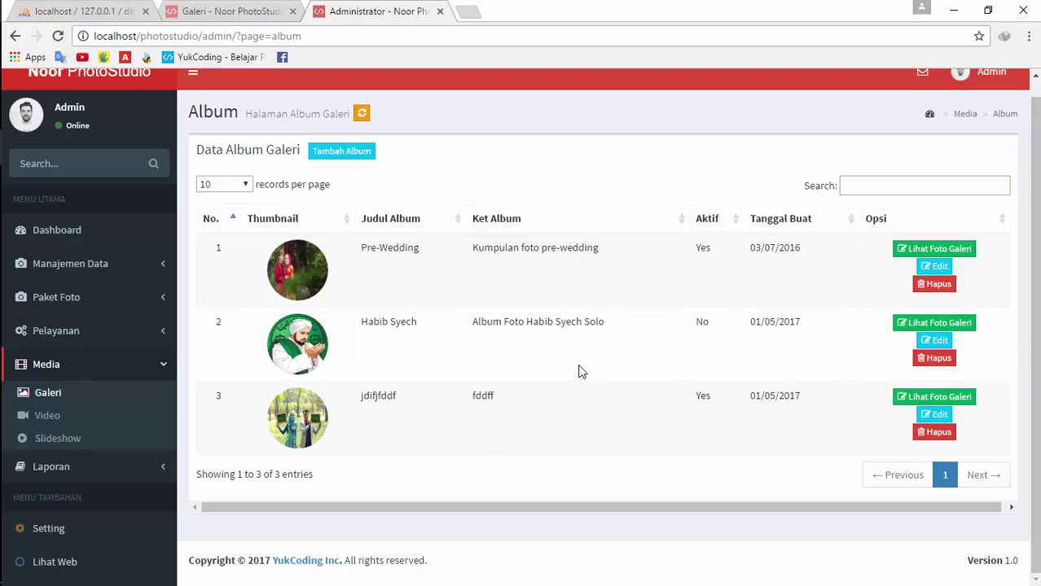
left_click(246, 6)
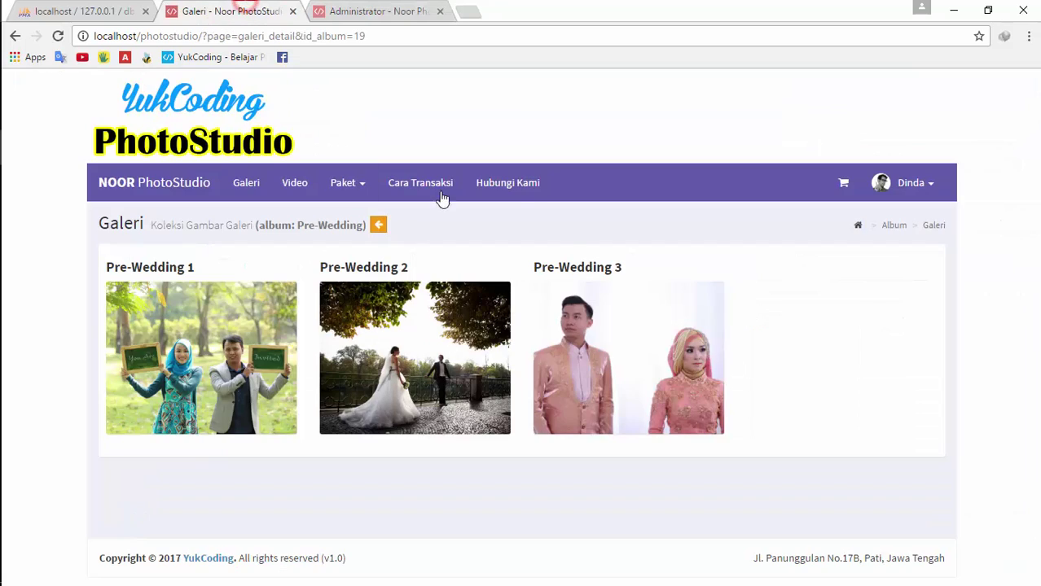
left_click(521, 197)
left_click(444, 189)
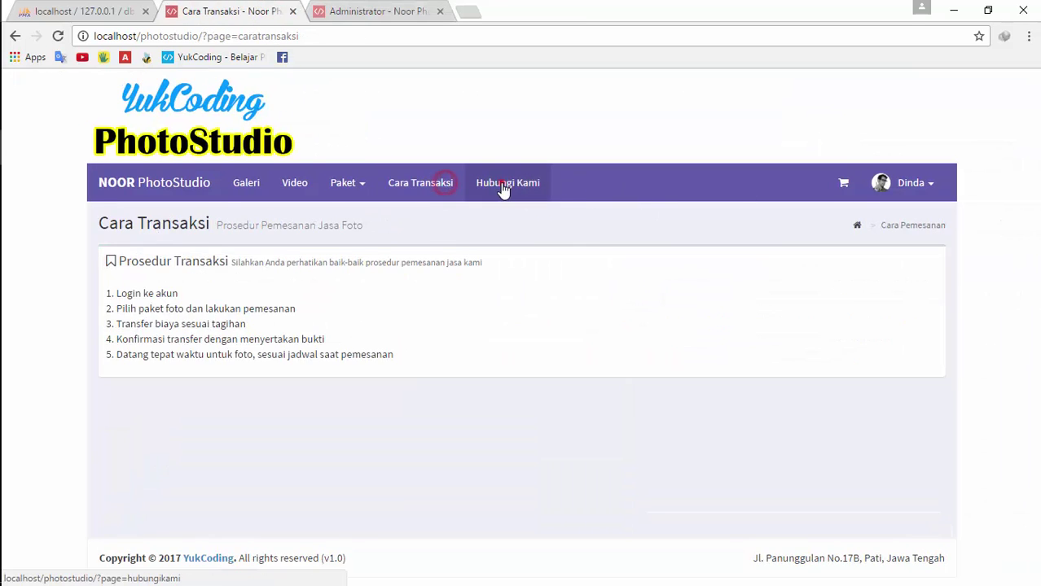
left_click(504, 186)
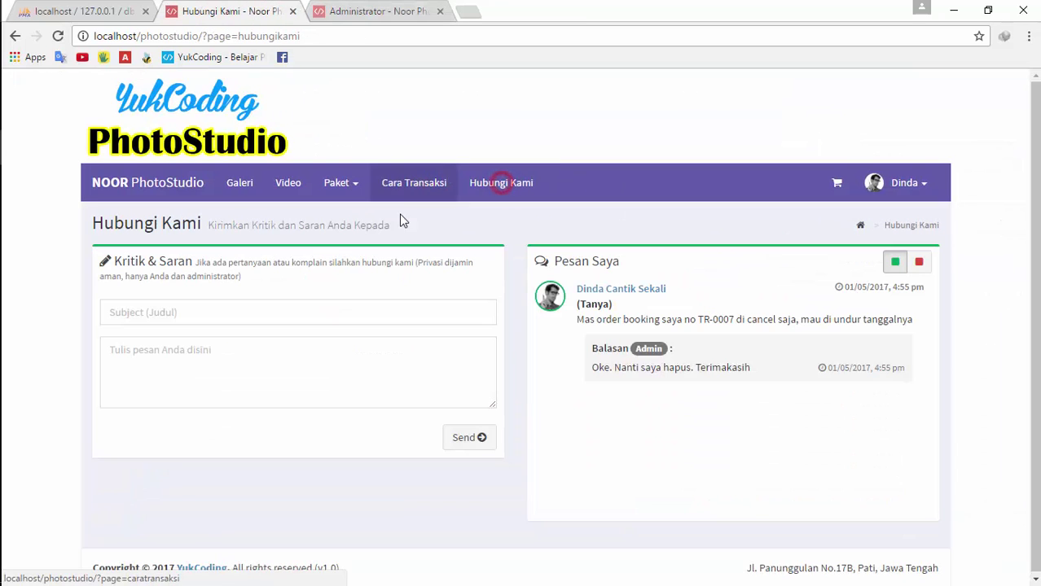
left_click(248, 184)
left_click(186, 187)
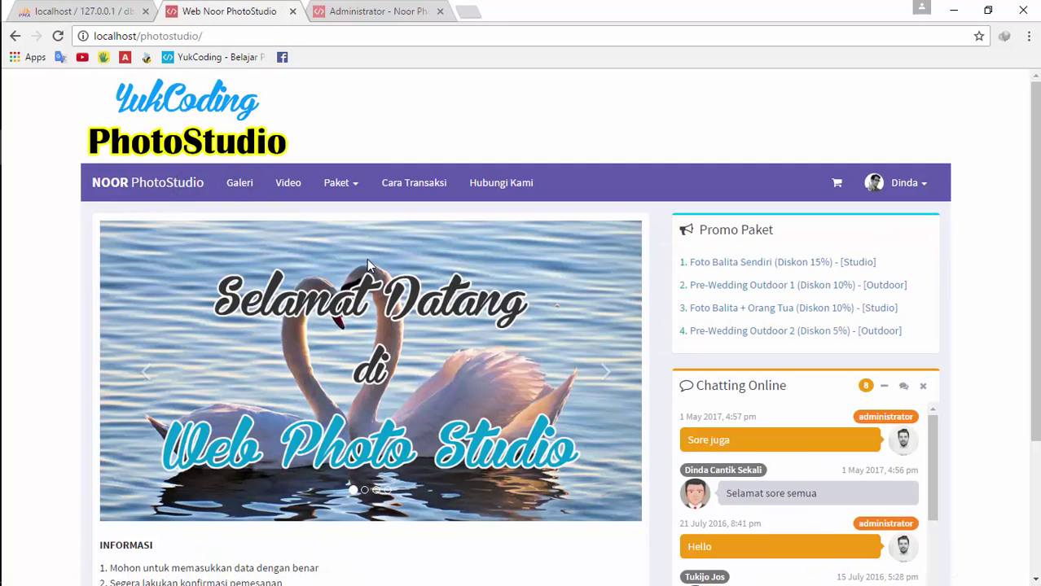
left_click(243, 189)
left_click(279, 194)
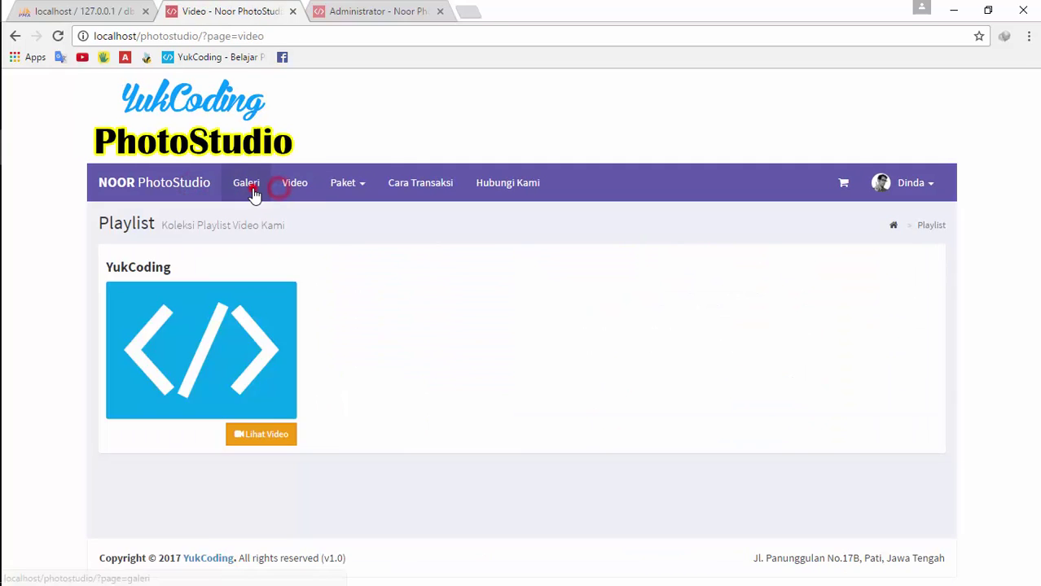
left_click(247, 191)
left_click(195, 188)
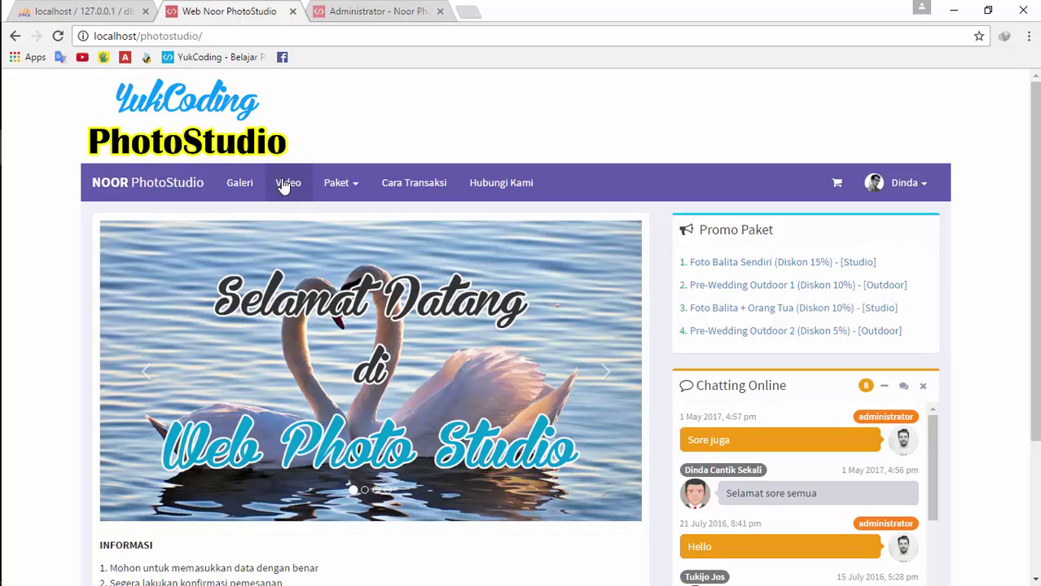
scroll(528, 303, "down", 3)
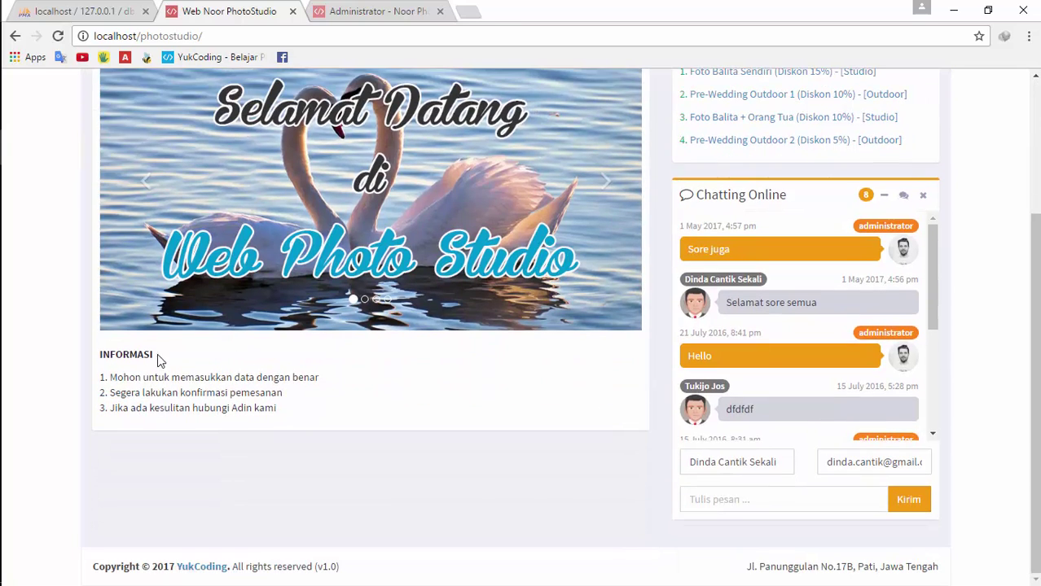
left_click(370, 12)
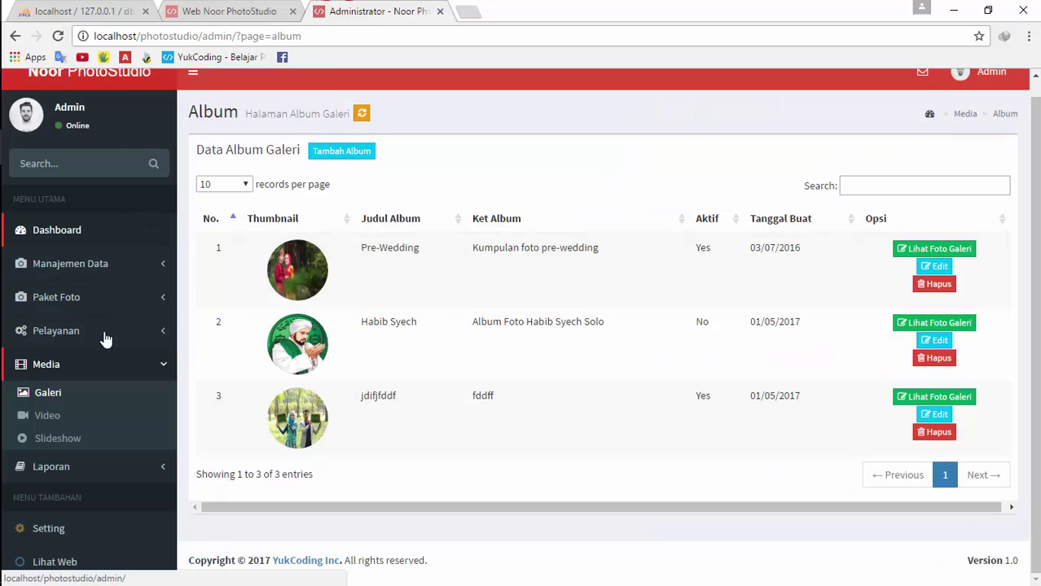
Open the admin Setting page and compare it with the public home page
left_click(21, 531)
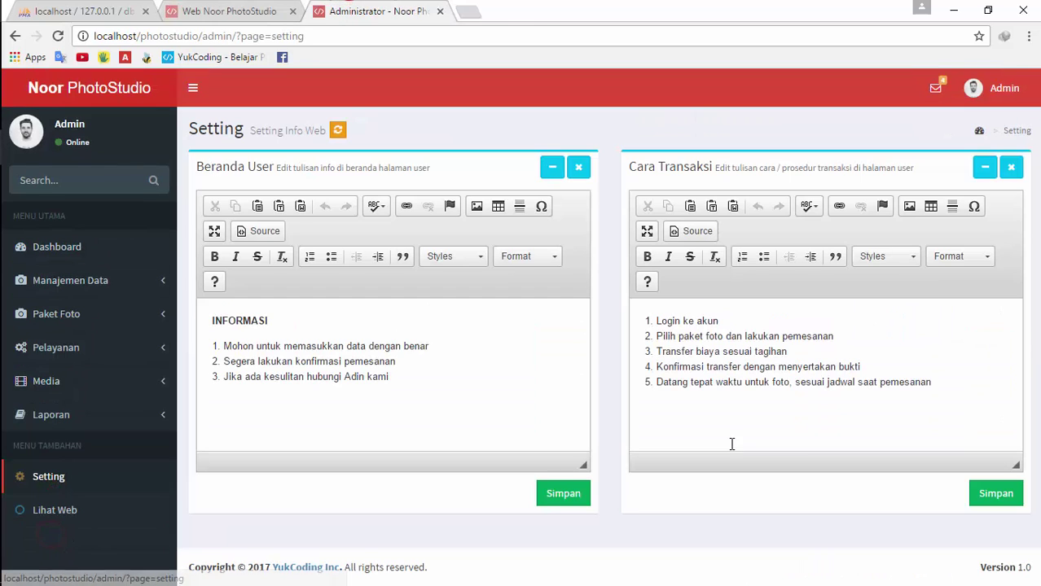
left_click(255, 331)
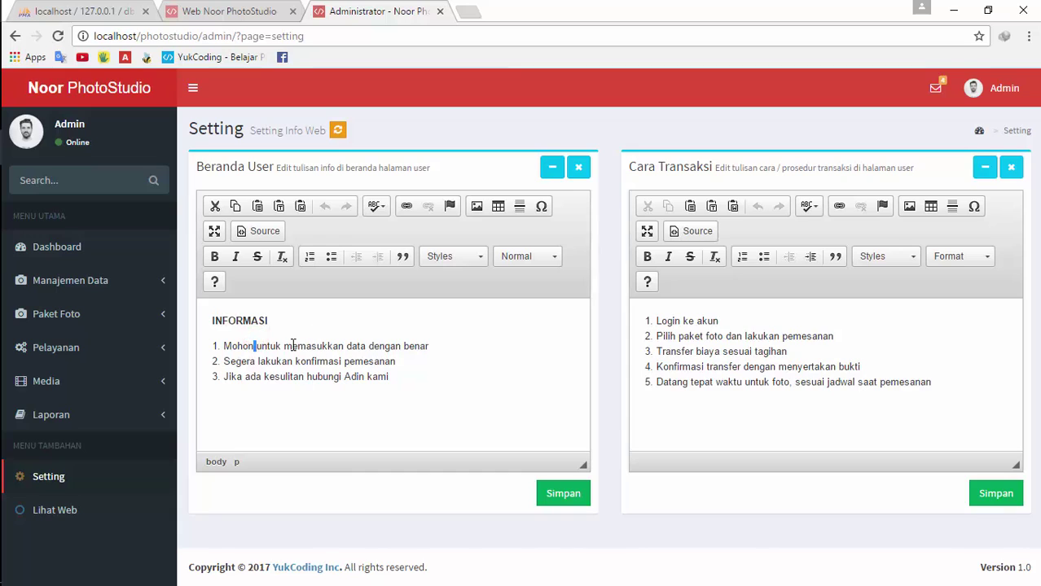
key("alt+Tab")
key("alt+Tab")
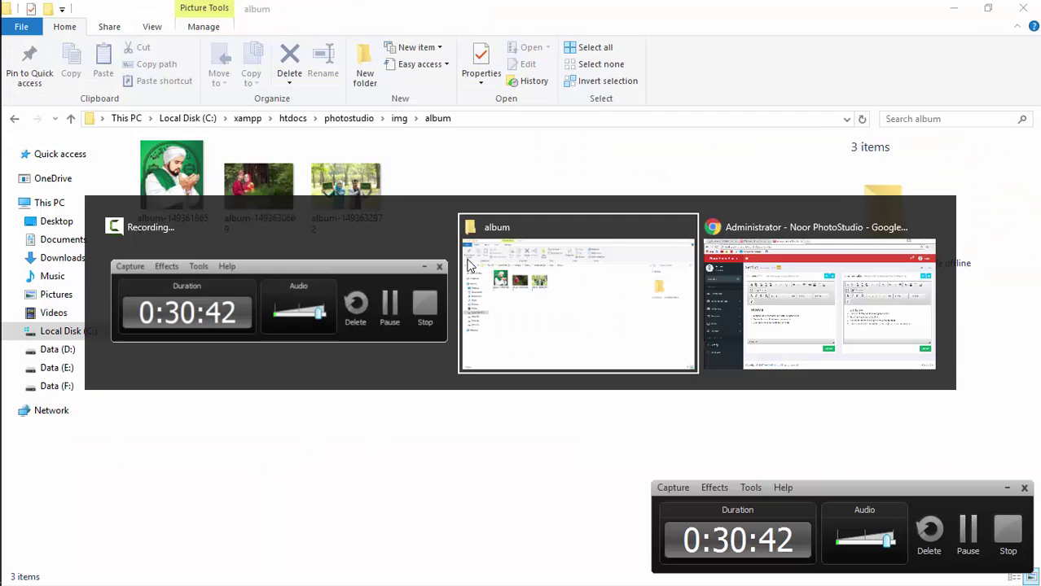
left_click(1007, 487)
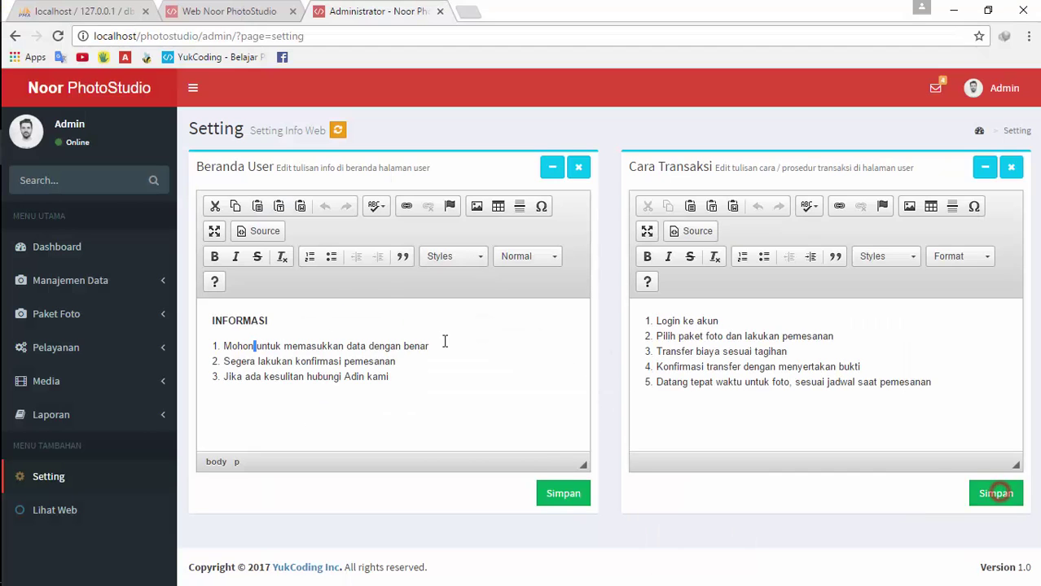
left_click(218, 10)
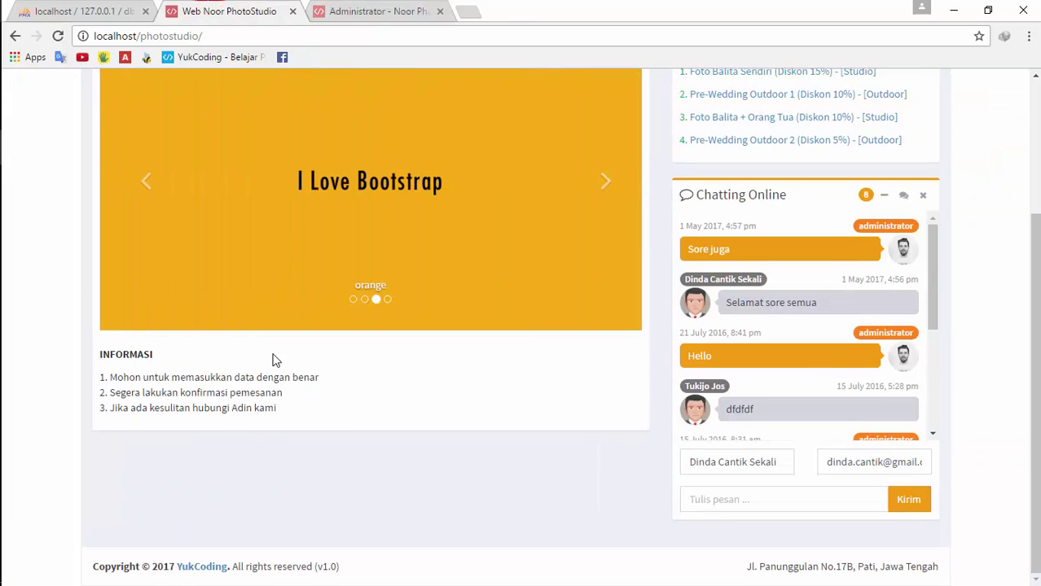
left_click(362, 11)
Insert the missing 'm' into 'Adin' in the homepage info text, save, and reload the home page
left_click(379, 399)
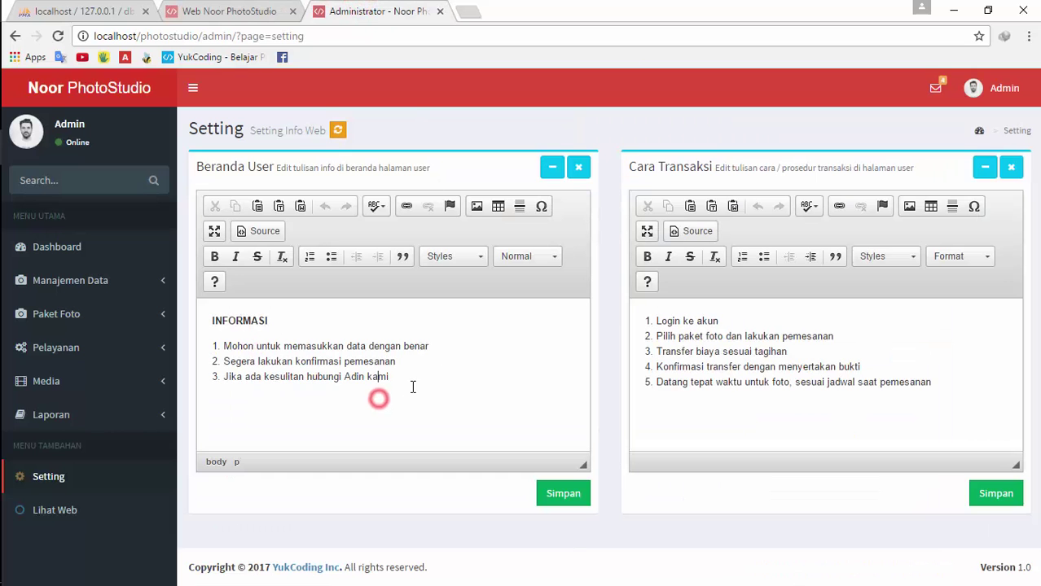
key("Left")
key("Left")
type("m")
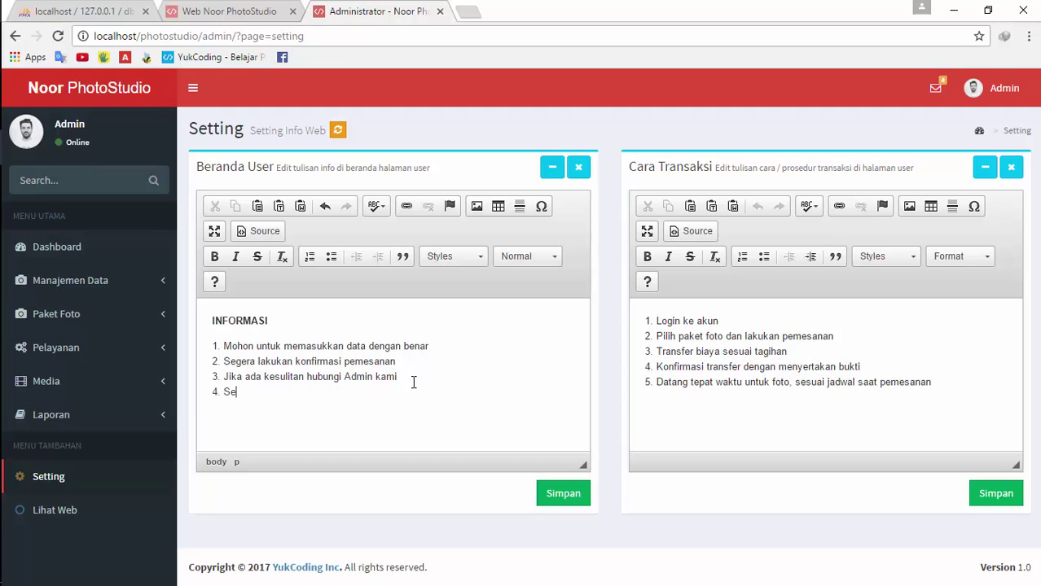
left_click(572, 495)
left_click(534, 422)
left_click(226, 8)
left_click(58, 36)
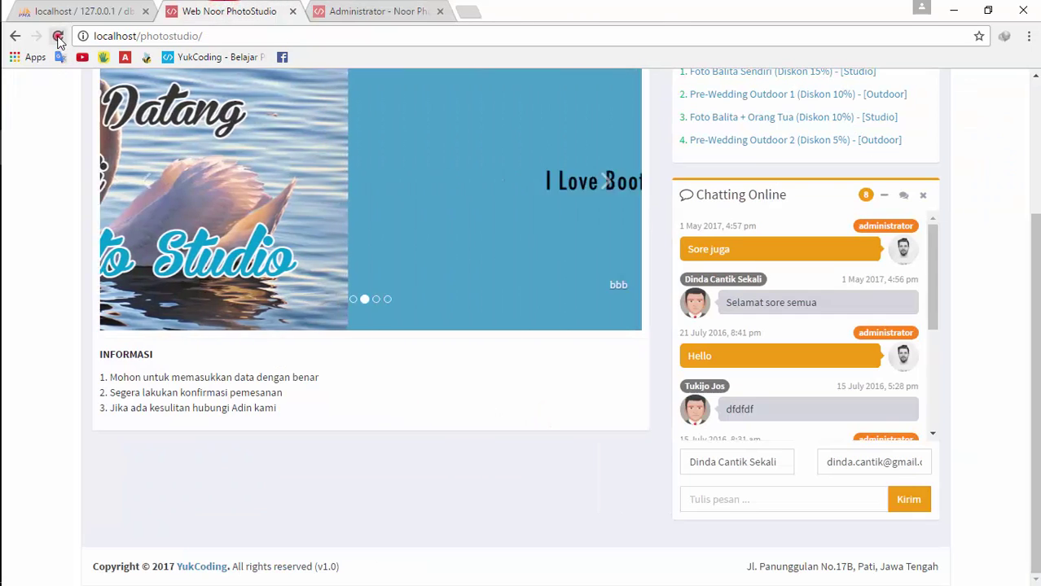
left_click(338, 5)
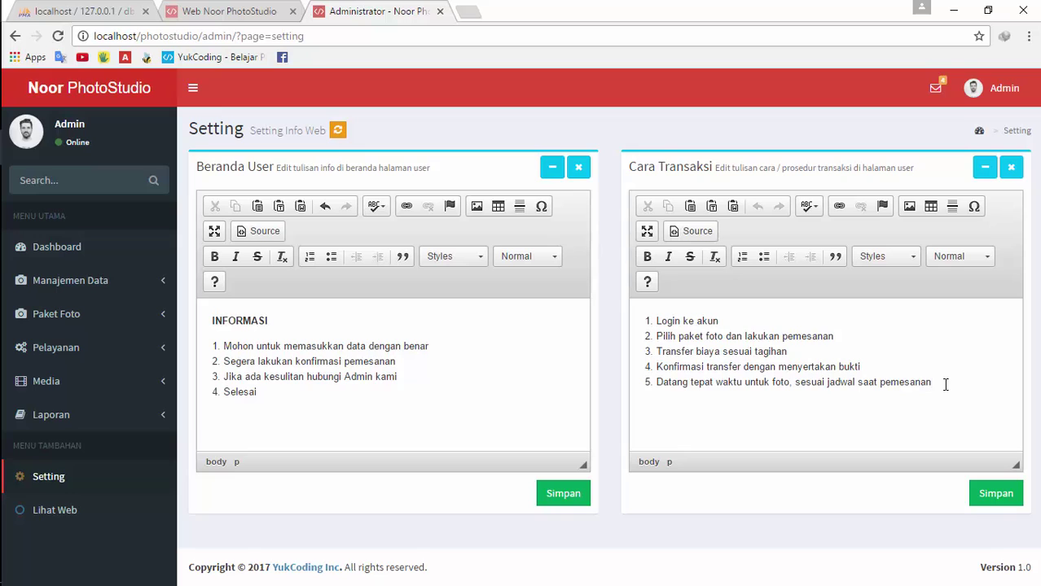
Remove 'saat pemesanan' from transaction step 5, save, and check the public Cara Transaksi page
key("ctrl+BackSpace")
left_click(994, 493)
left_click(524, 416)
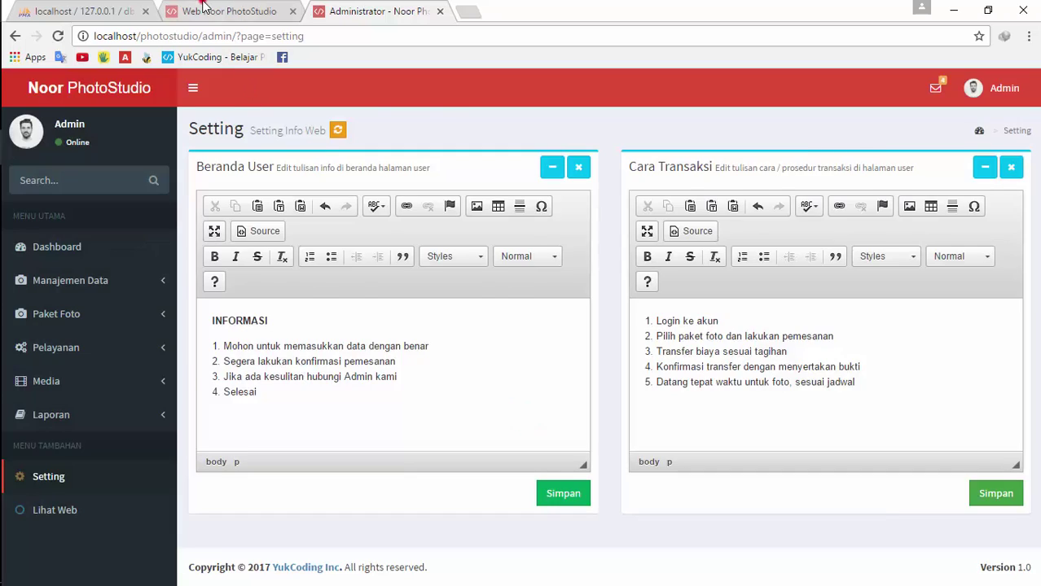
left_click(228, 11)
scroll(241, 184, "up", 5)
left_click(486, 196)
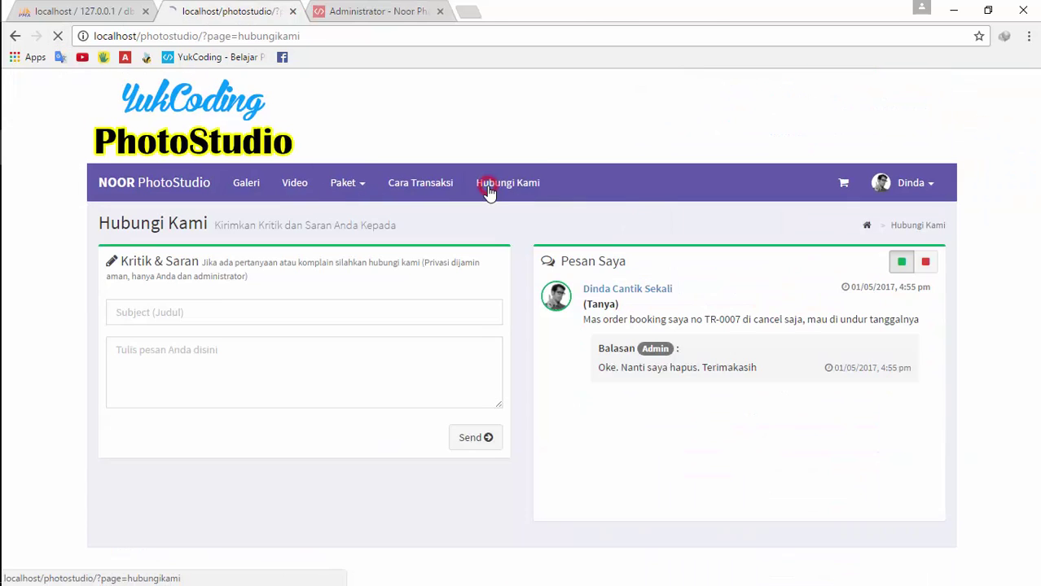
left_click(418, 191)
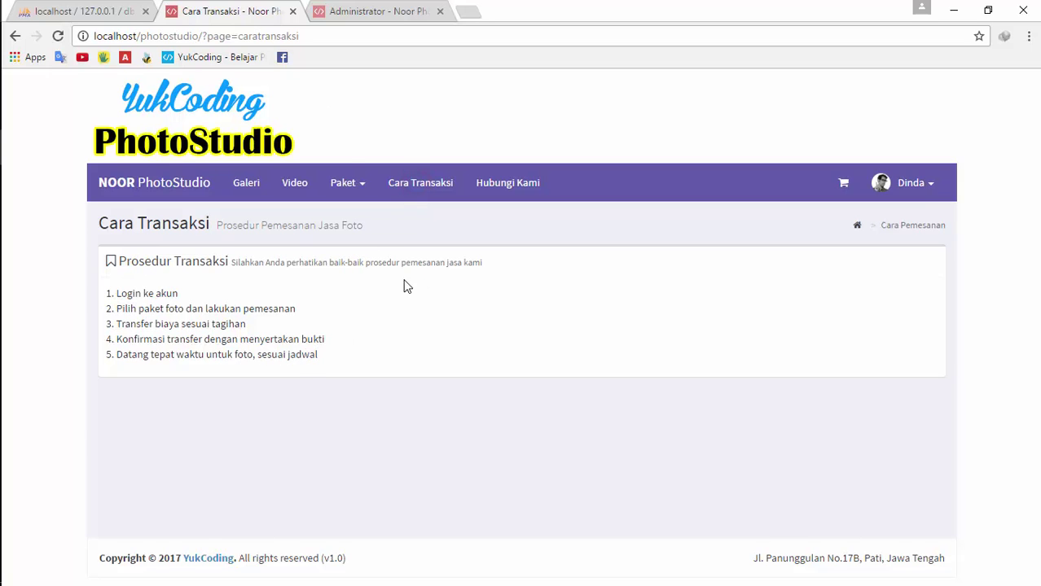
left_click(375, 11)
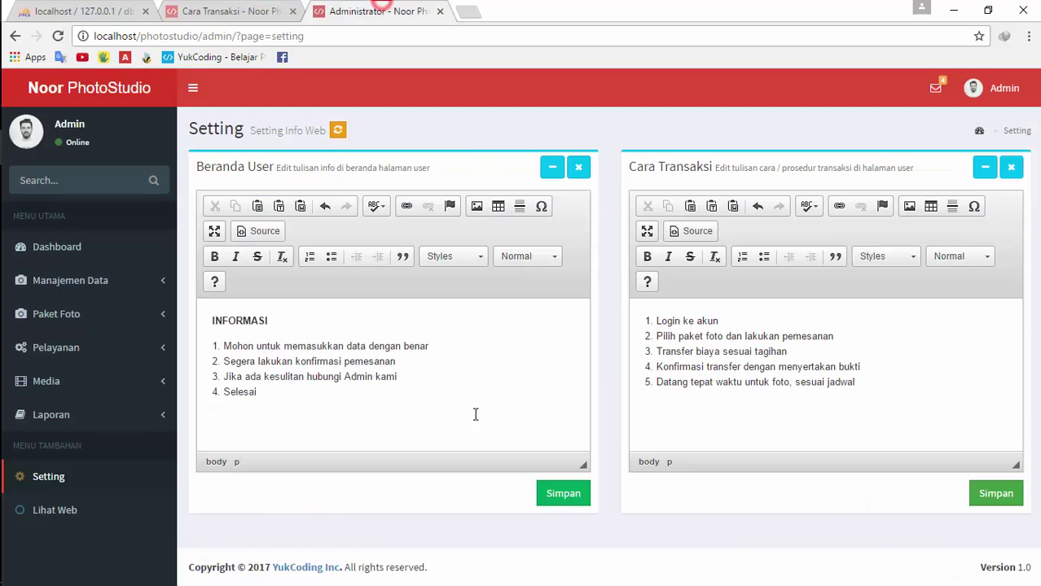
left_click(120, 487)
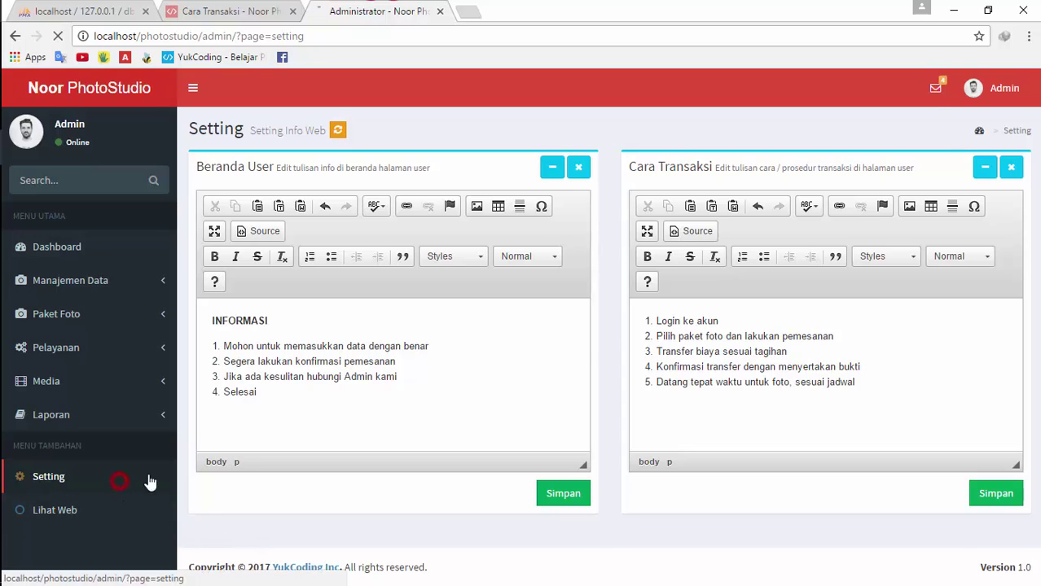
left_click(935, 88)
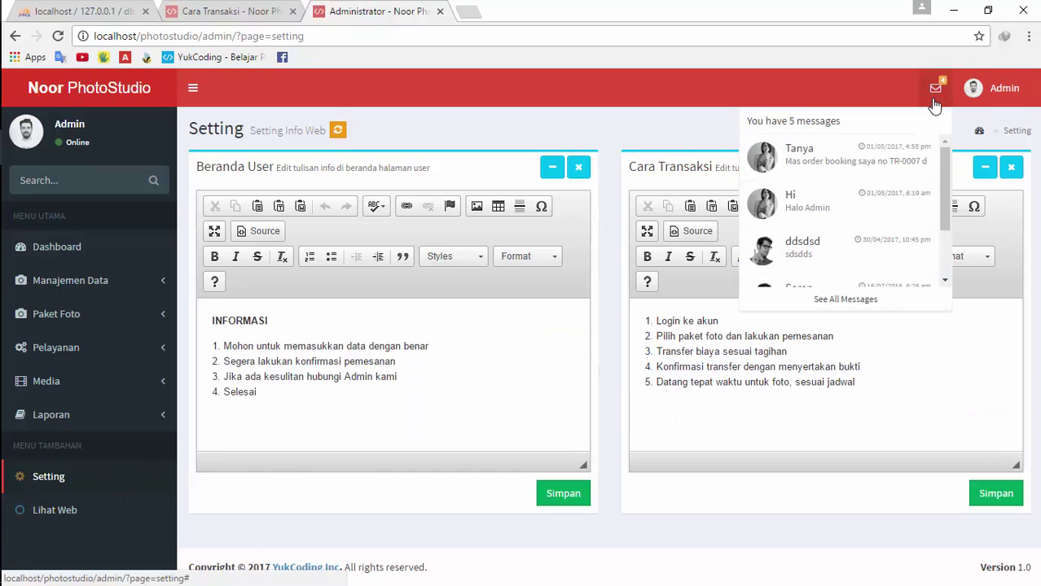
Look over the Edit Profile form, then open Manajemen Data > Administrator
left_click(981, 88)
left_click(860, 261)
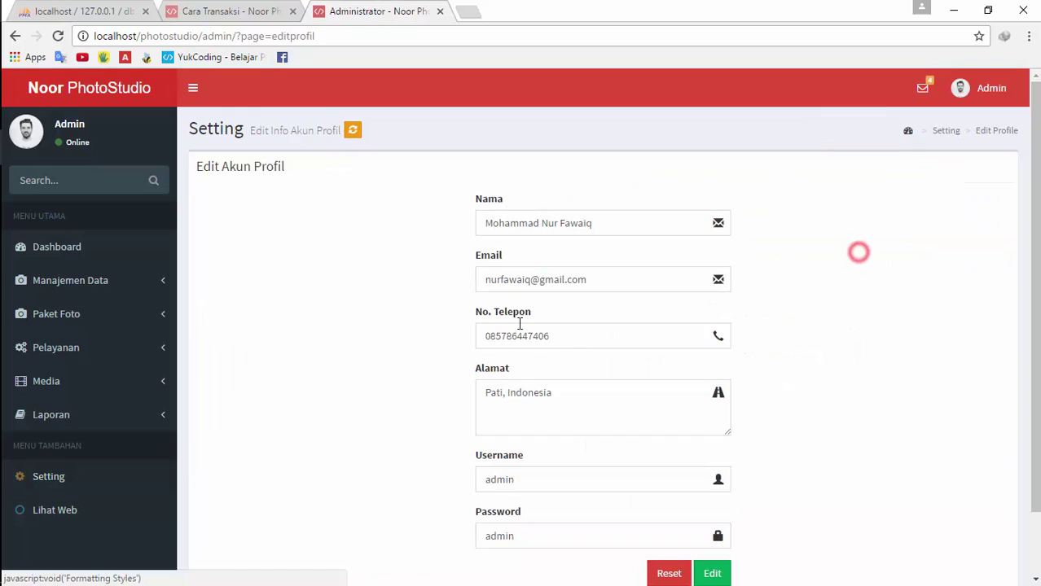
scroll(691, 398, "down", 2)
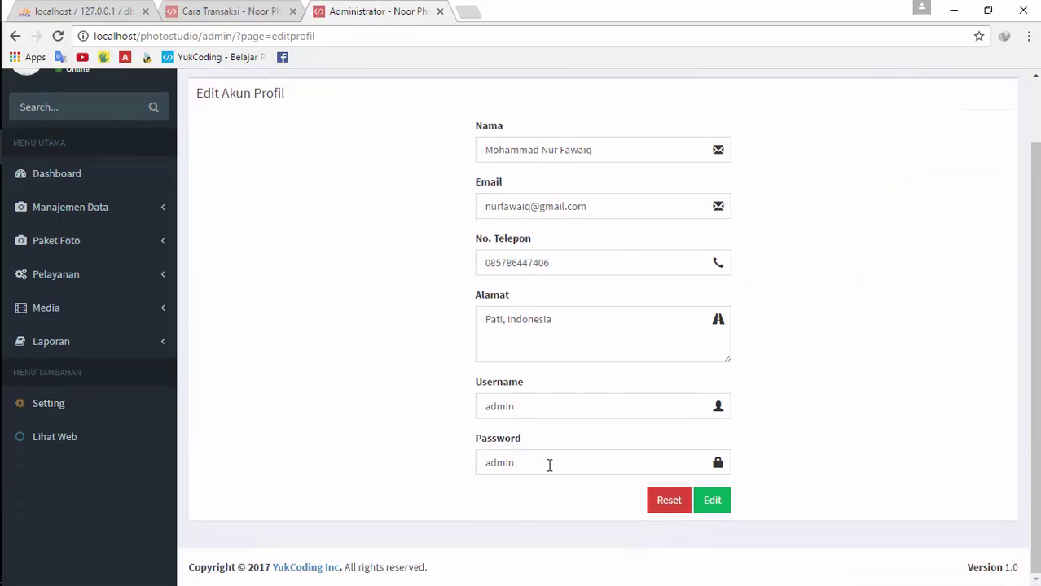
scroll(615, 460, "up", 2)
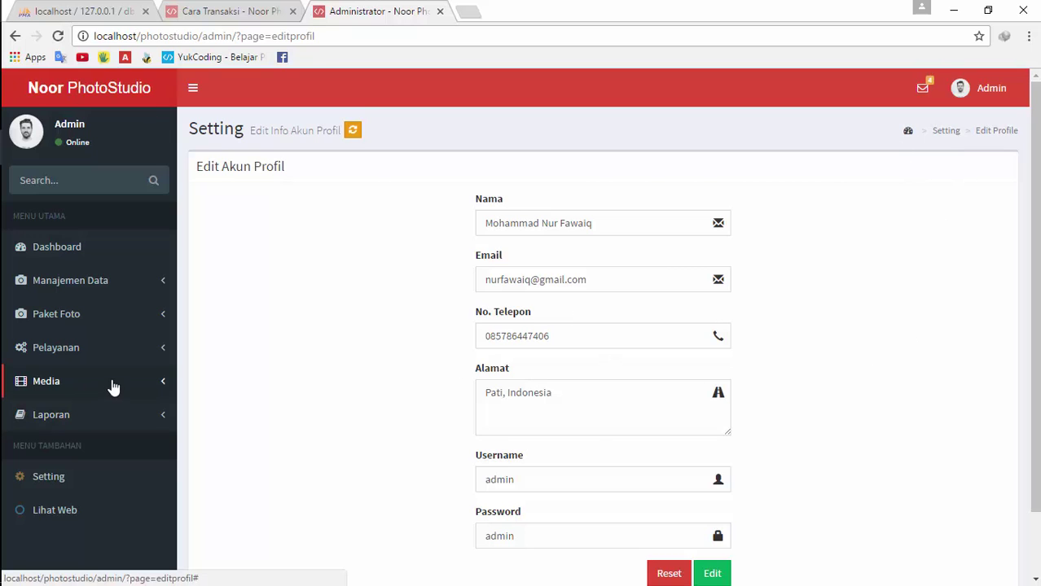
left_click(216, 11)
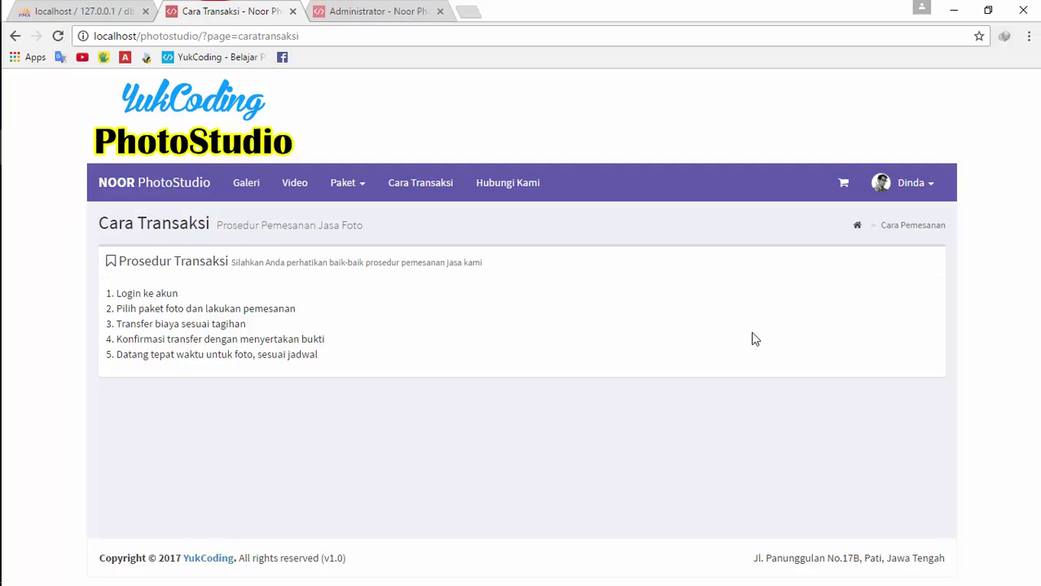
left_click(348, 6)
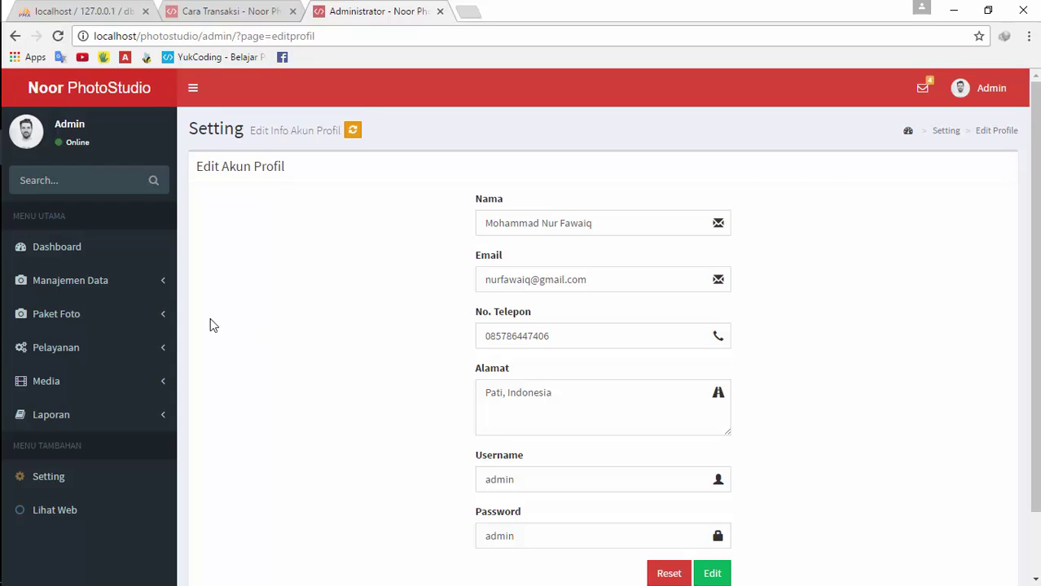
left_click(121, 287)
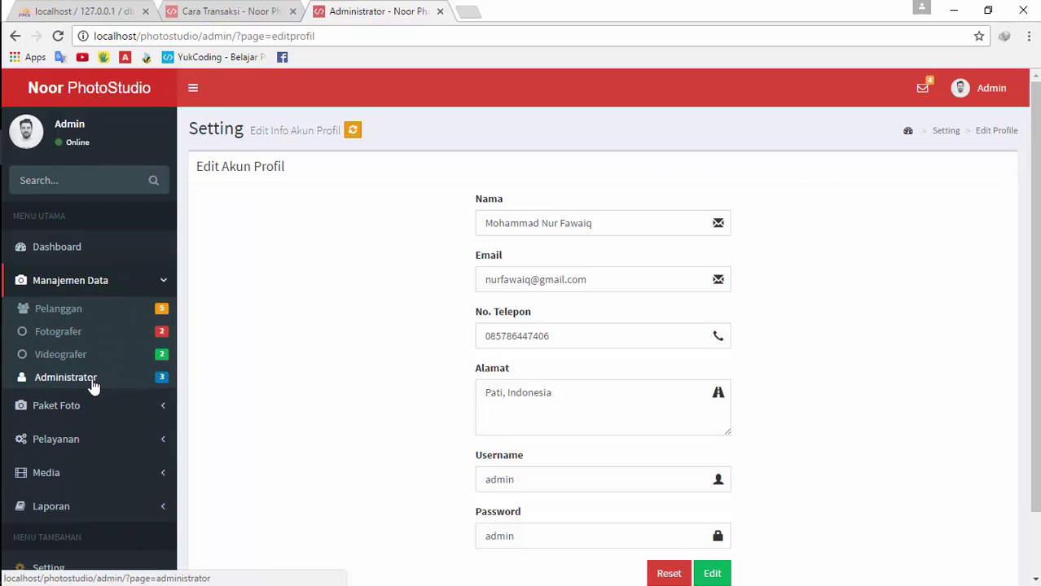
left_click(91, 381)
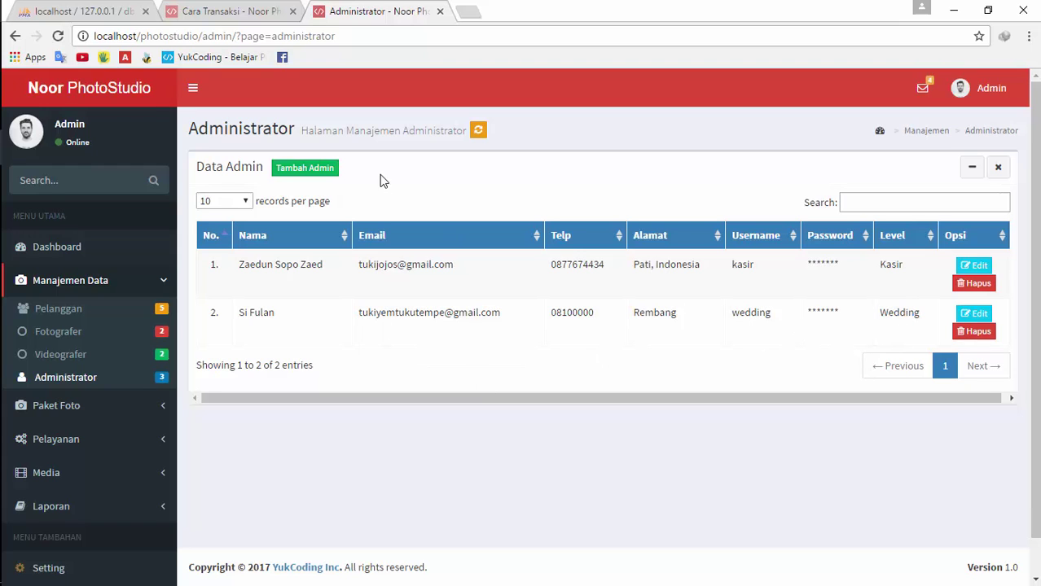
Open and close the Tambah Admin form and both admin accounts' edit forms
left_click(328, 168)
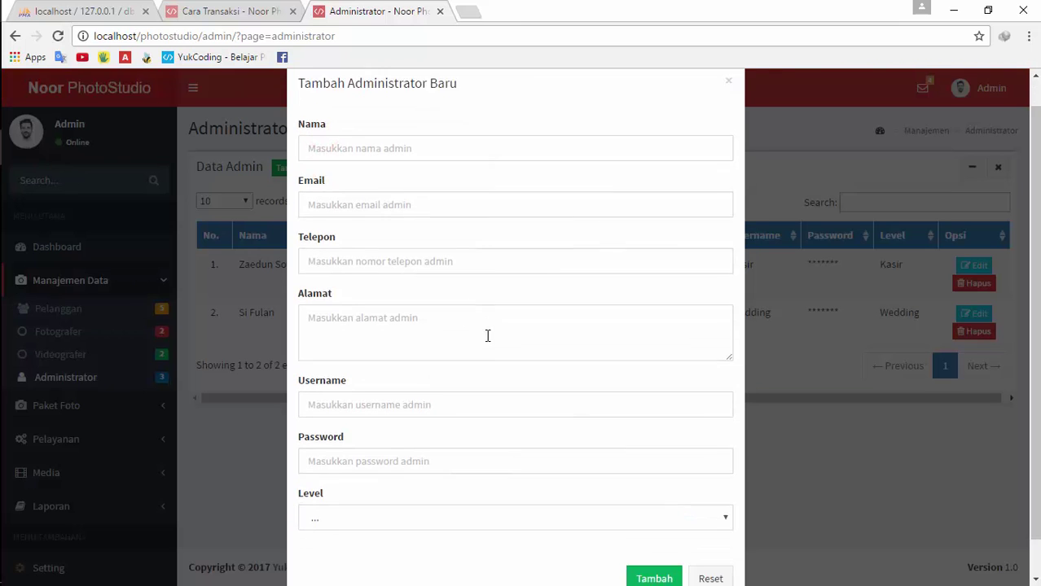
left_click(843, 416)
left_click(972, 313)
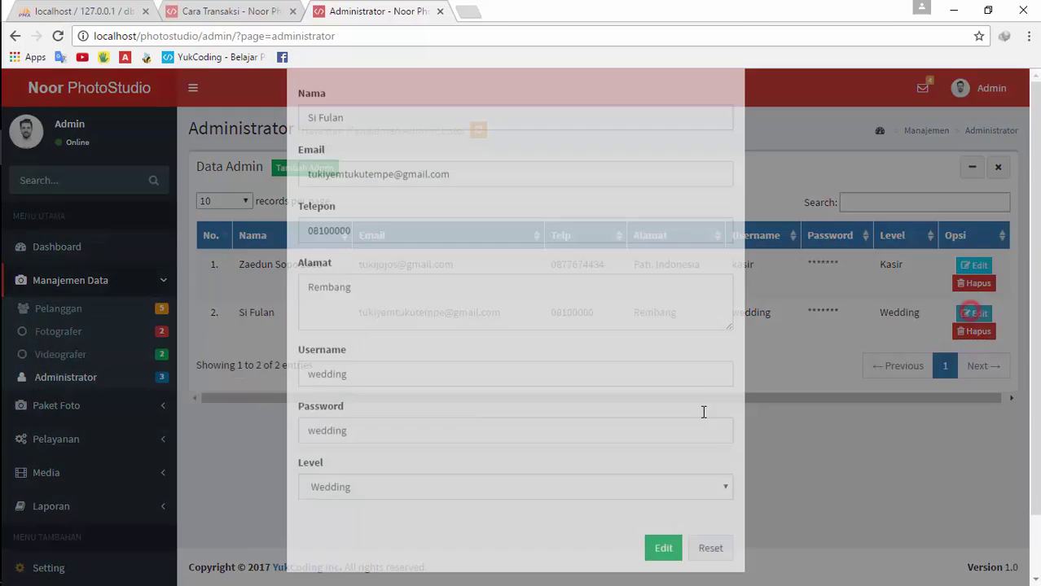
left_click(824, 455)
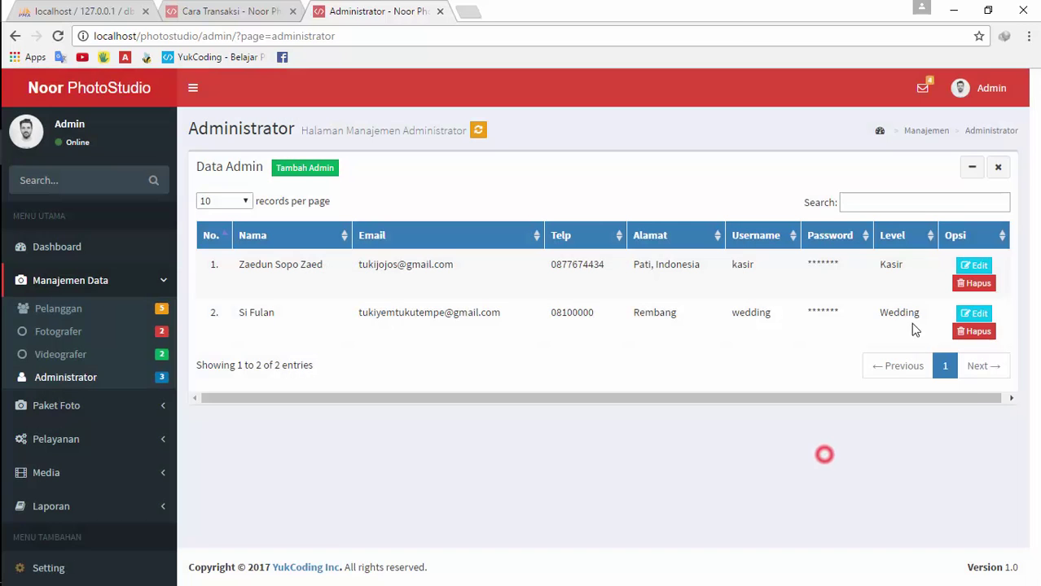
left_click(963, 271)
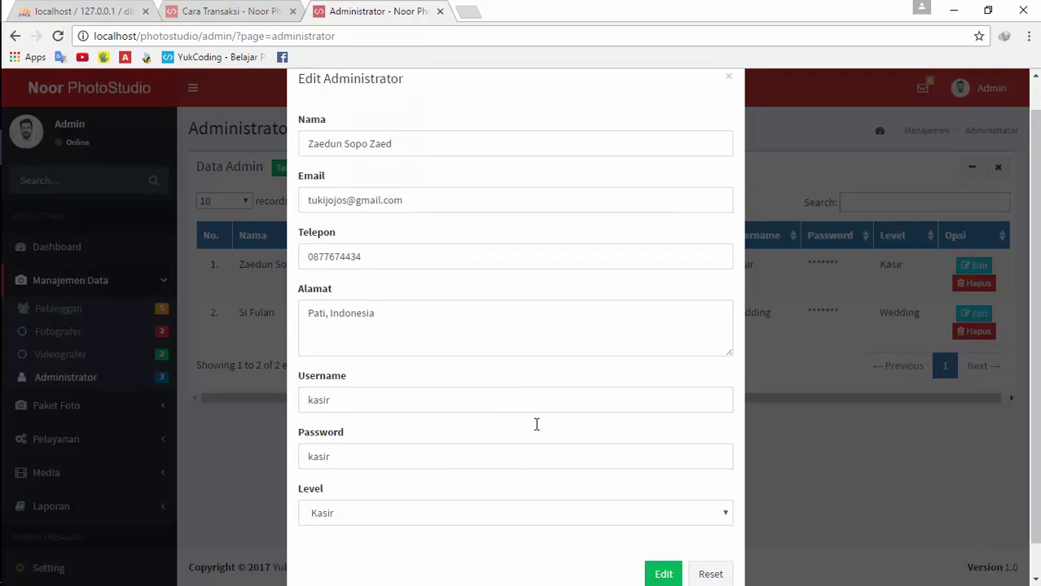
left_click(831, 402)
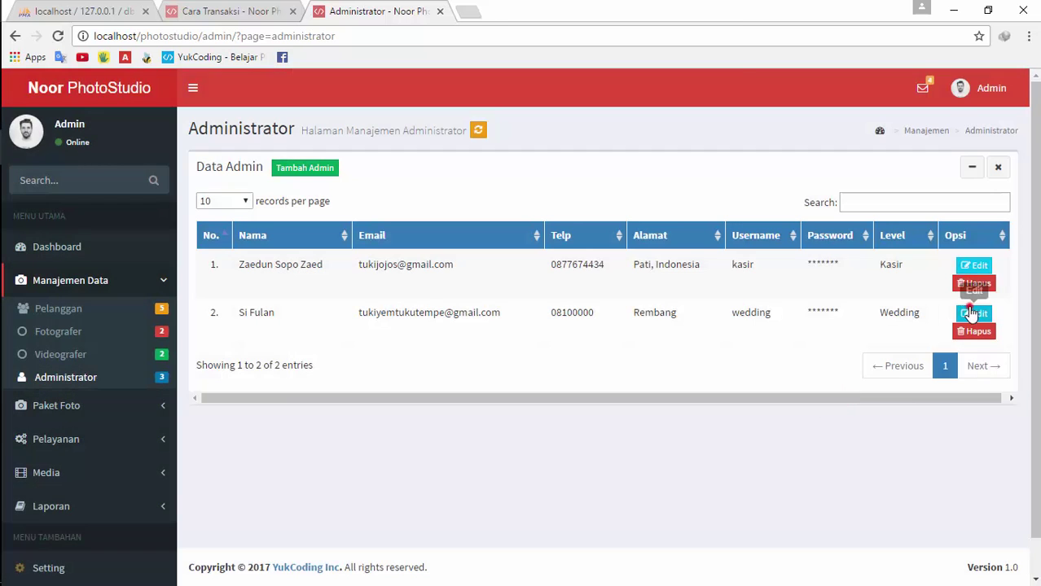
left_click(974, 313)
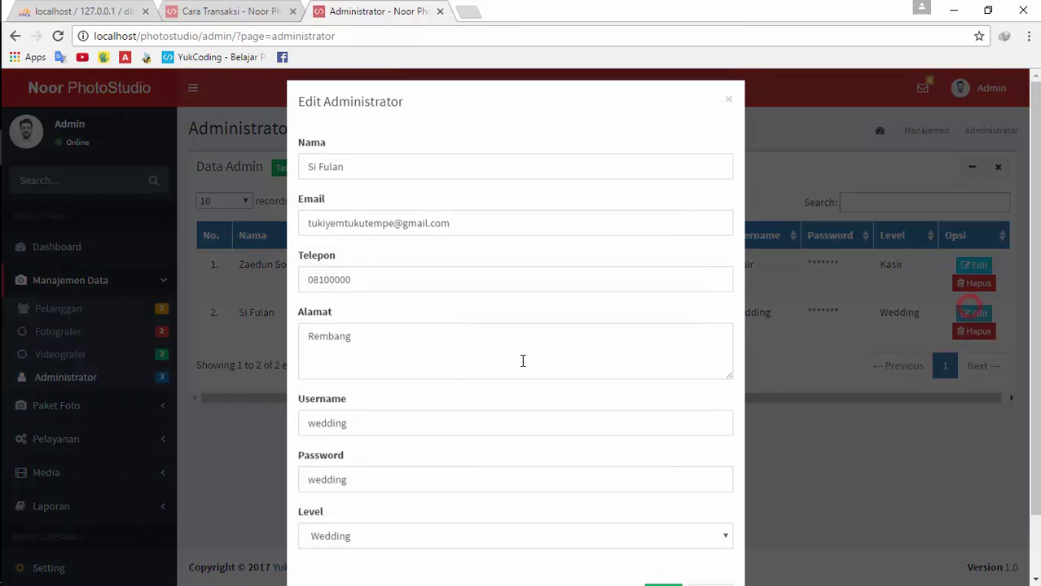
left_click(855, 441)
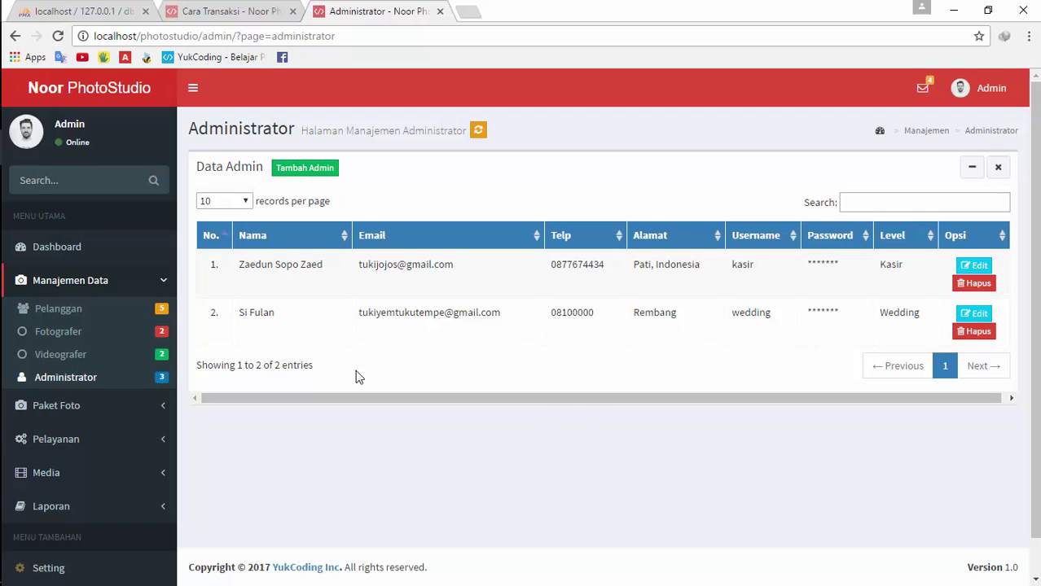
Check the public home page and admin Dashboard, then open the Pelanggan customer list
left_click(69, 414)
left_click(205, 11)
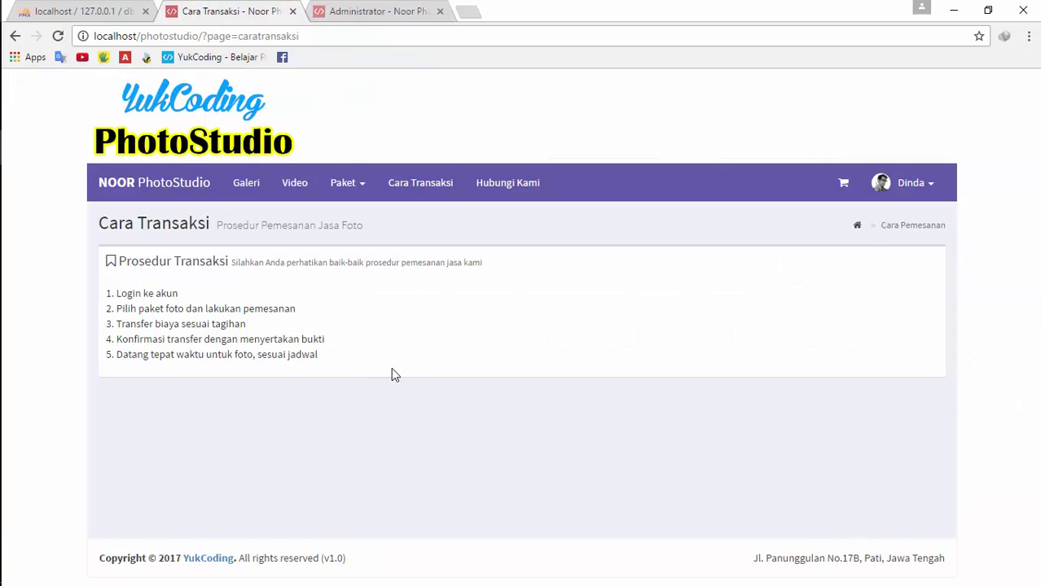
left_click(199, 181)
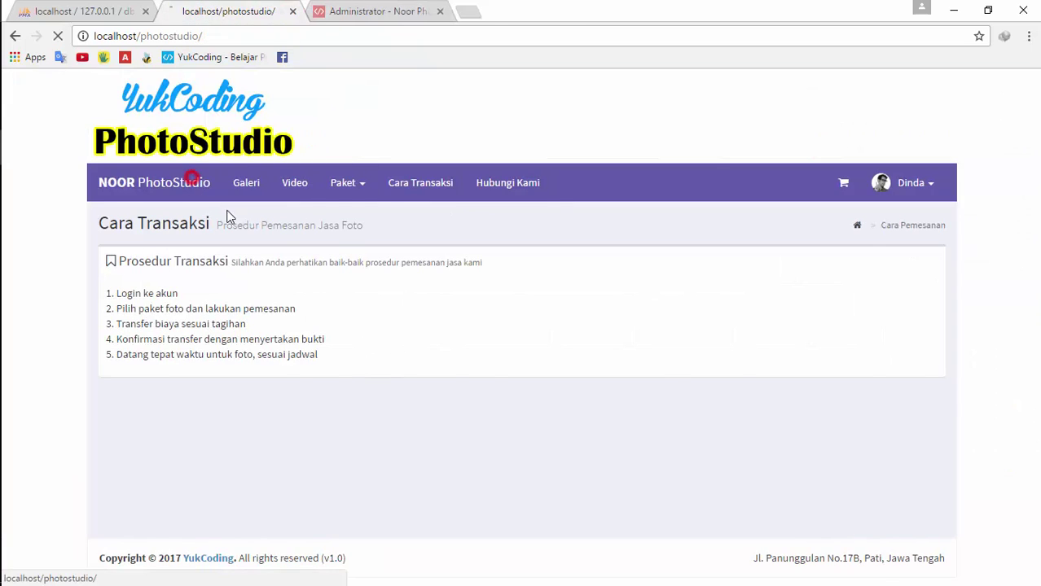
left_click(375, 10)
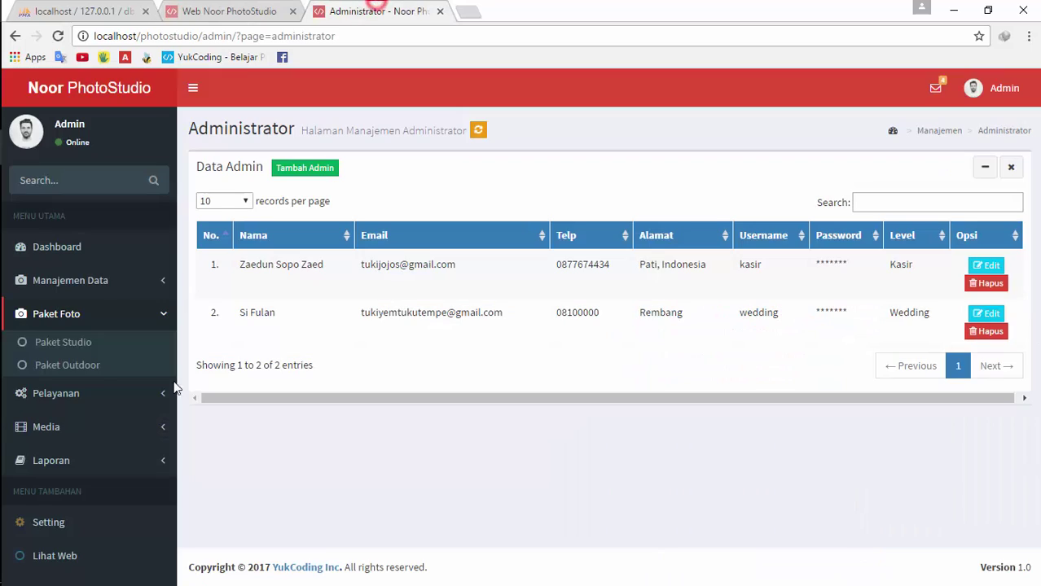
left_click(96, 248)
left_click_drag(1036, 277, 1038, 470)
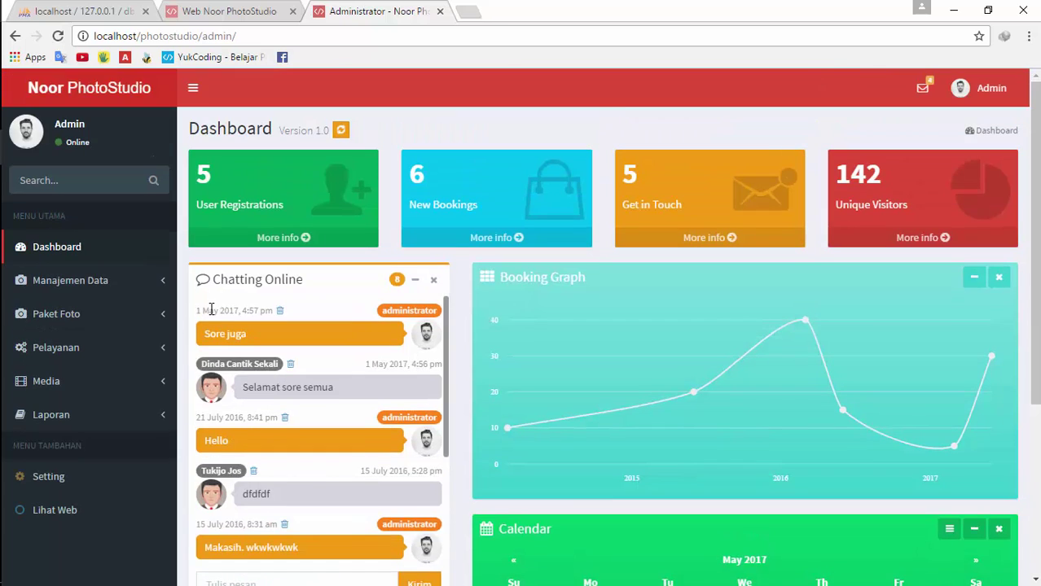
left_click(98, 281)
left_click(91, 301)
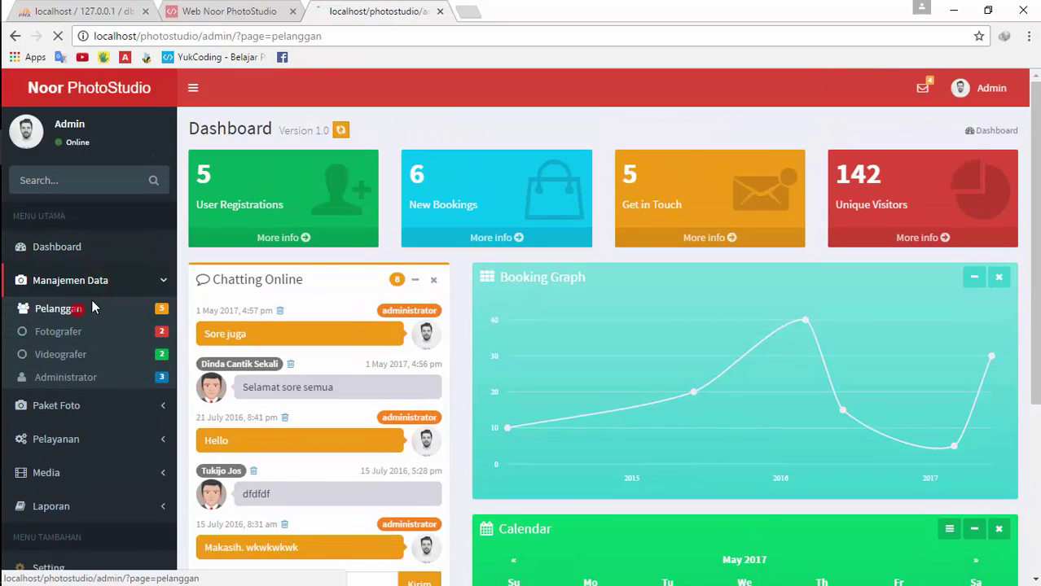
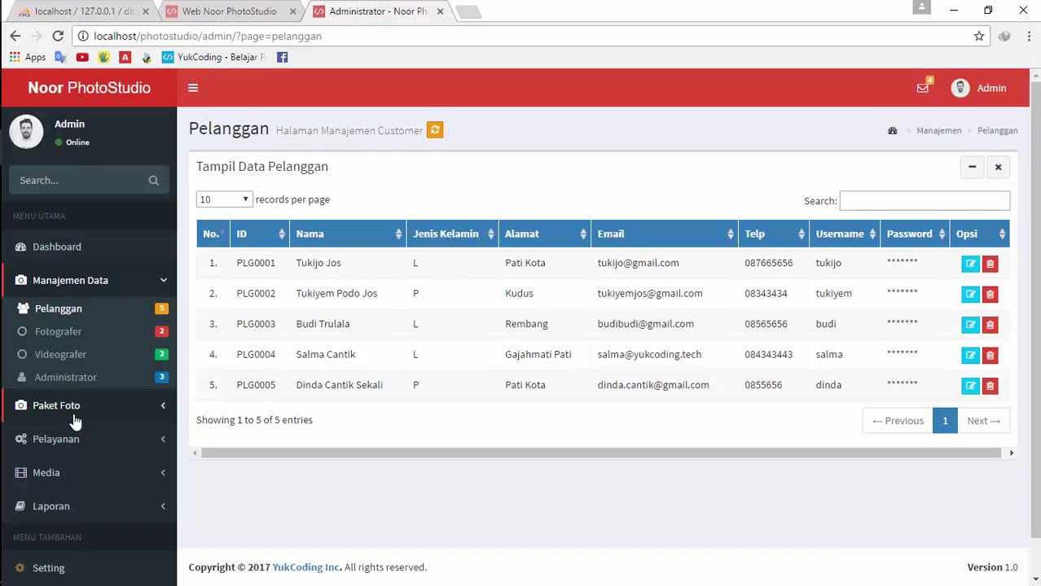
Open the Booking Langsung walk-in page and try the Pelanggan Baru option, closing its form
left_click(95, 438)
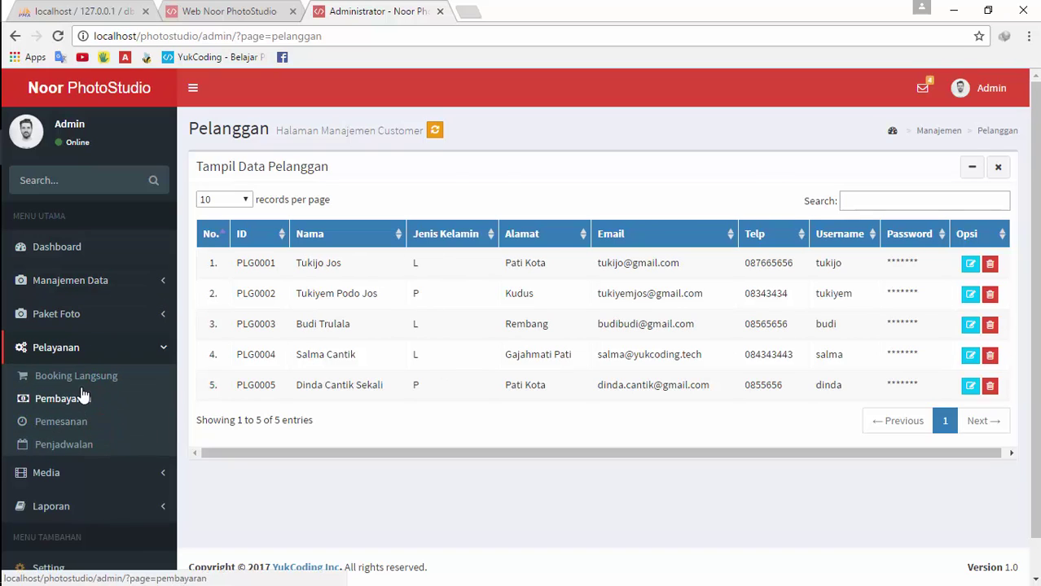
left_click(82, 376)
left_click(249, 208)
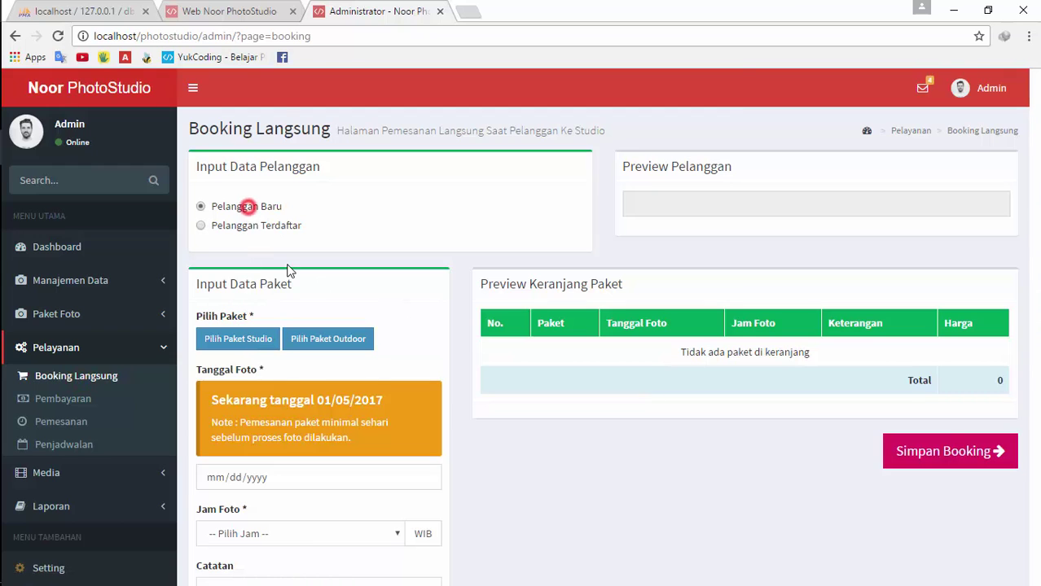
left_click(859, 244)
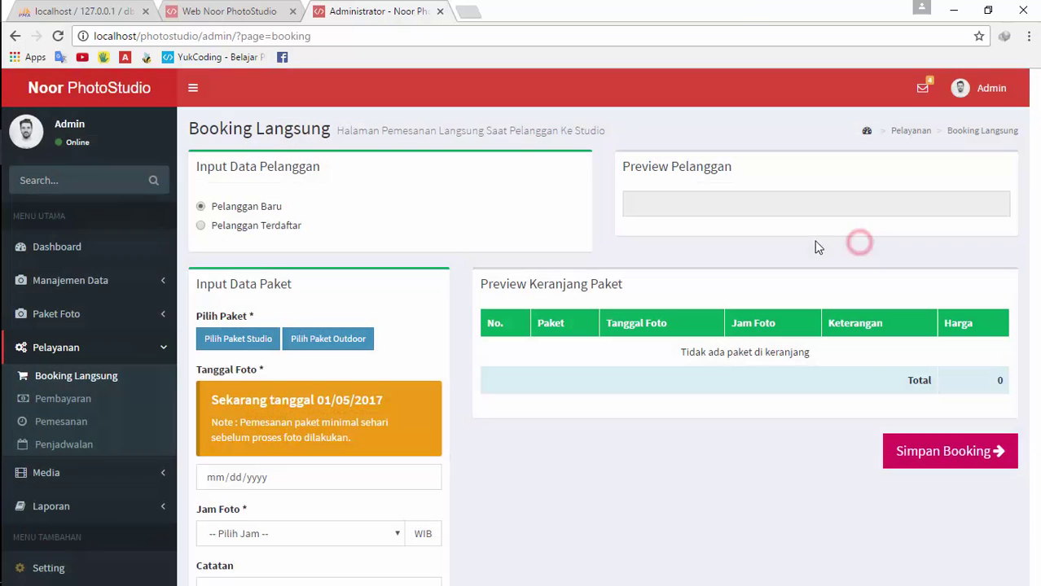
Switch to Pelanggan Terdaftar and close the registered customer list without choosing anyone
left_click(276, 226)
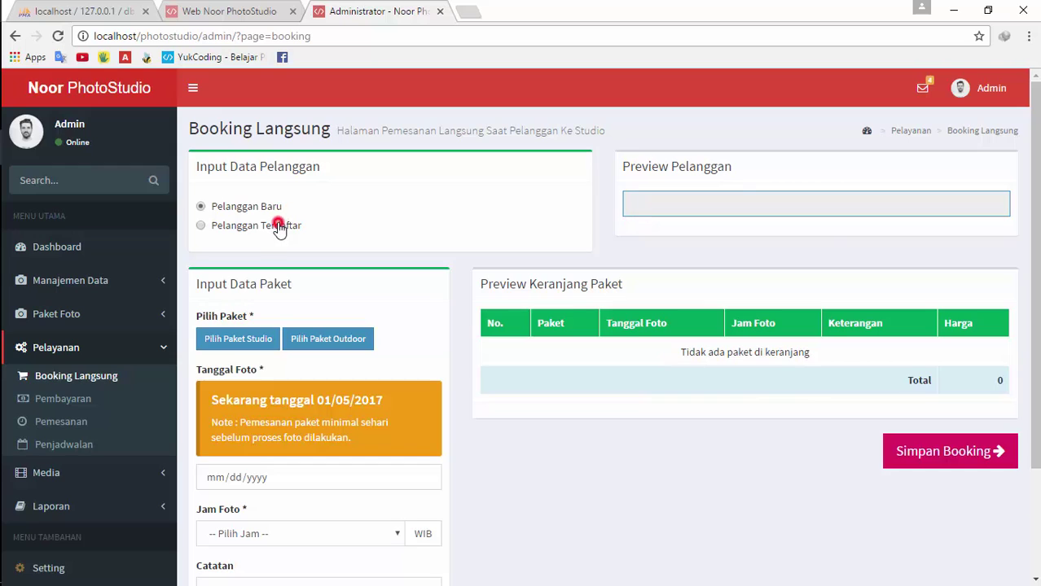
left_click(873, 207)
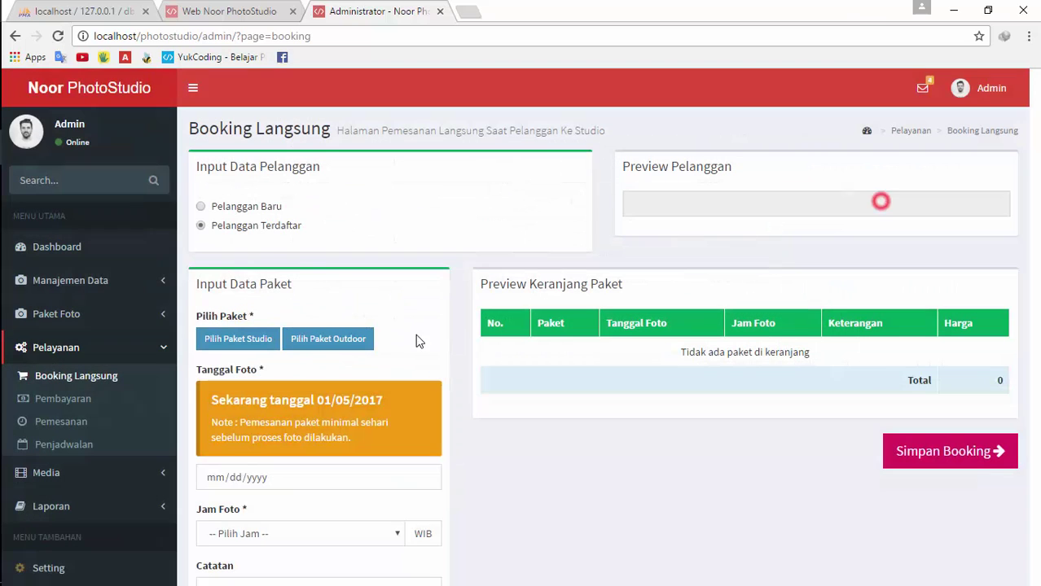
left_click(260, 228)
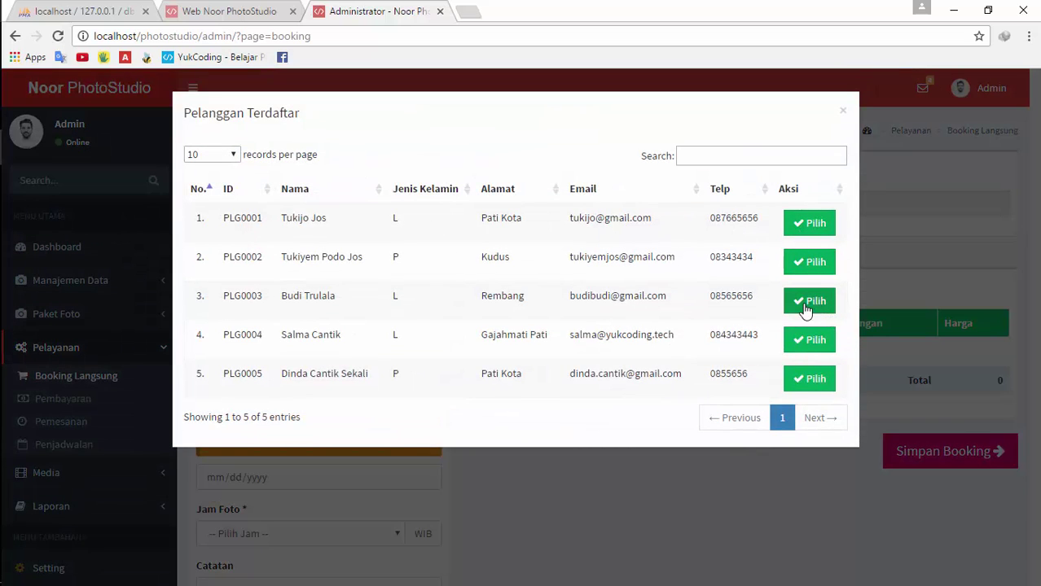
left_click(938, 334)
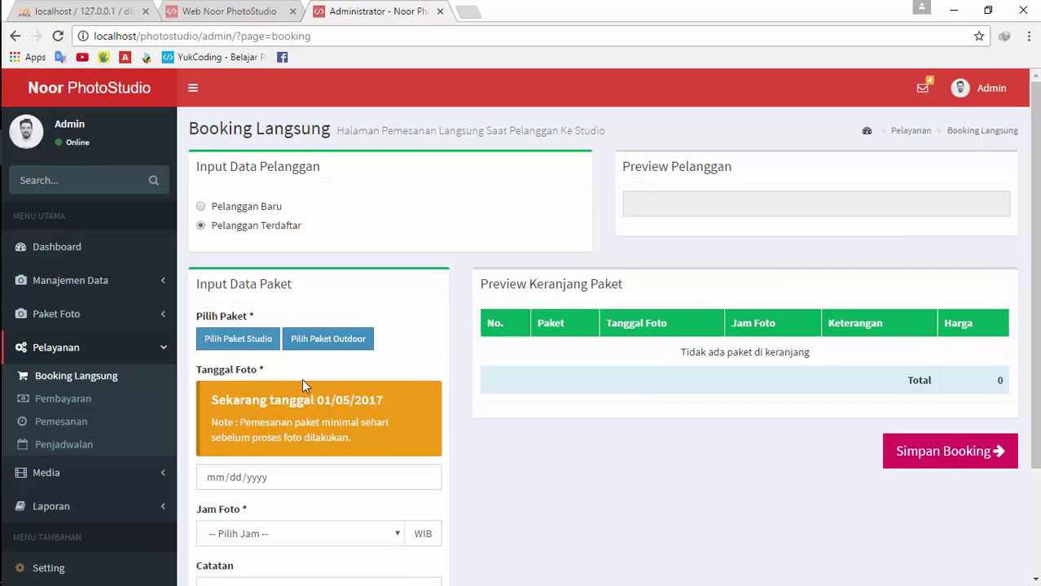
Check the Admin account menu, then go to Manajemen Data > Administrator
left_click(967, 92)
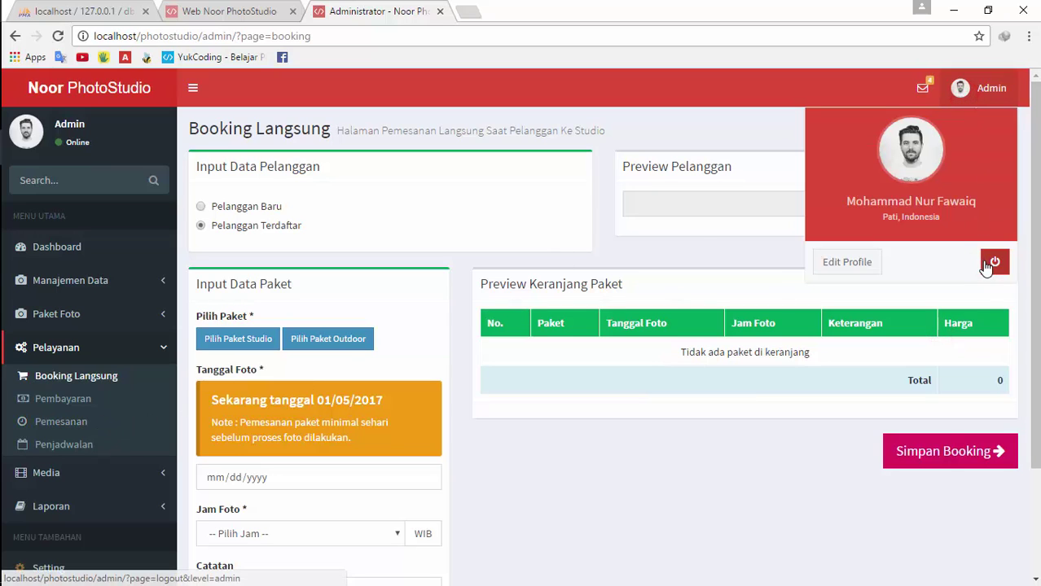
left_click(92, 291)
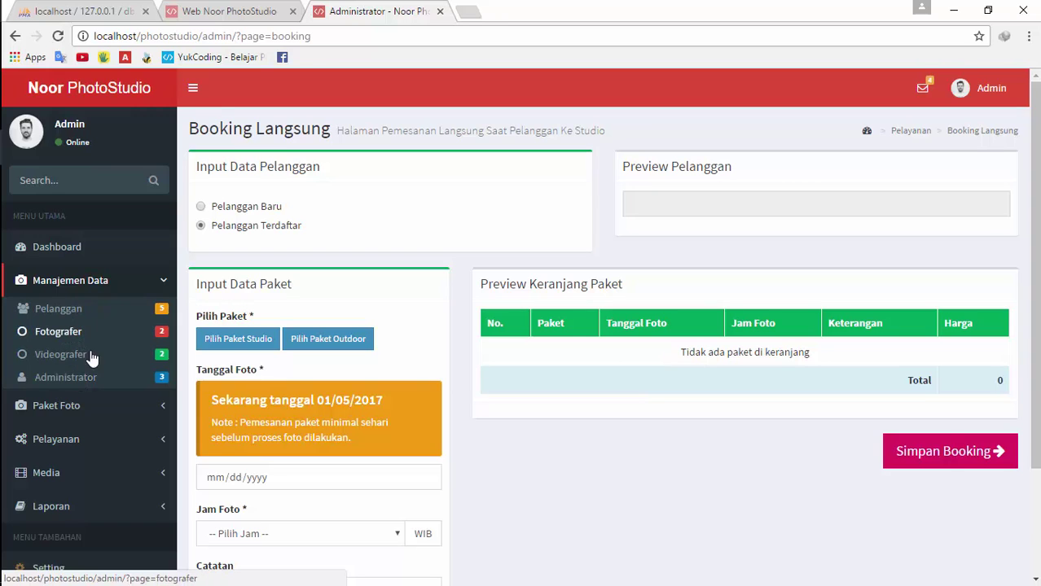
left_click(97, 376)
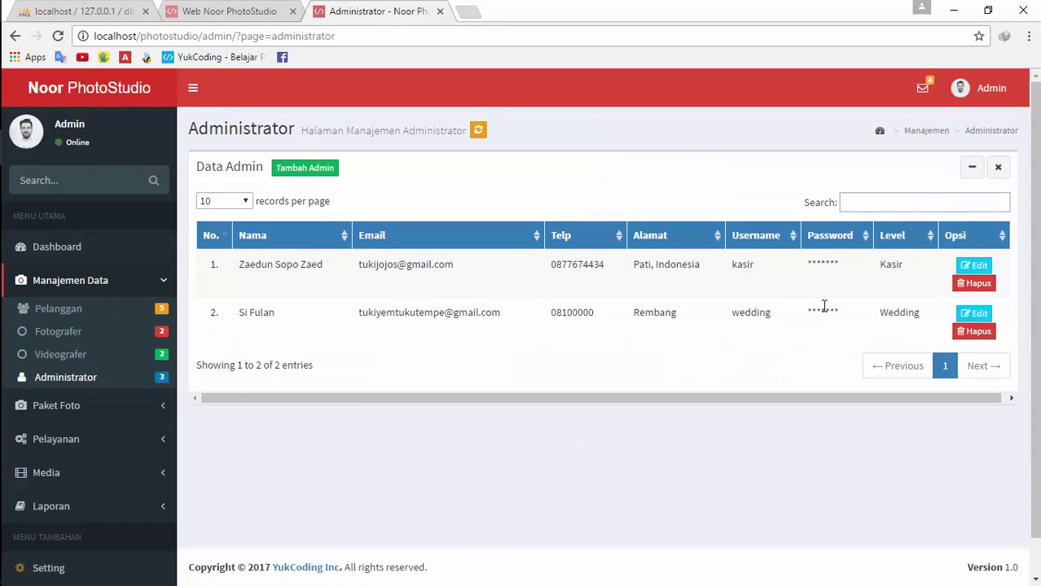
Open the Kasir admin's edit form and close it without changes
left_click(973, 265)
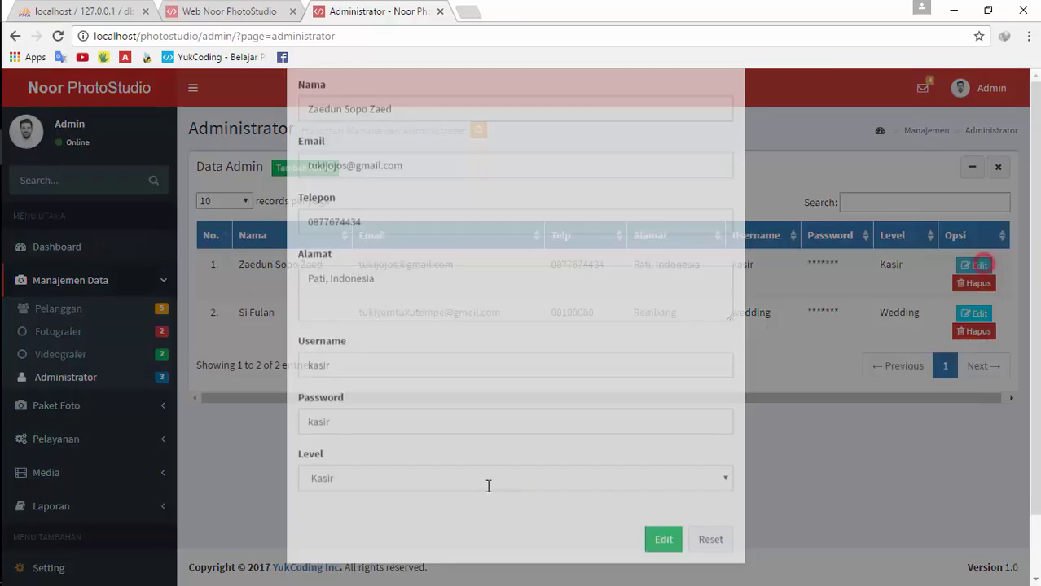
scroll(325, 481, "down", 1)
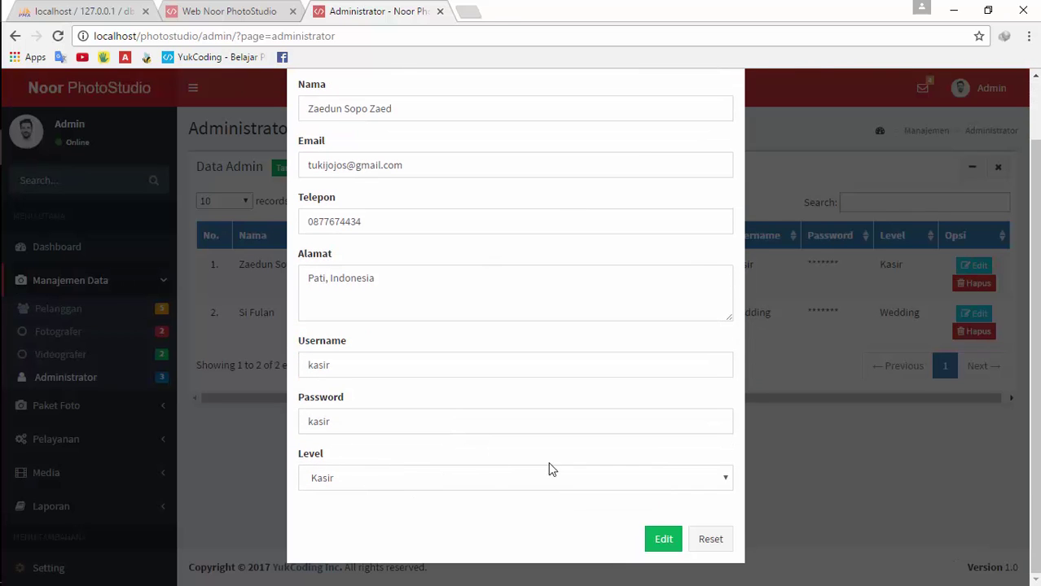
left_click(840, 404)
left_click(989, 88)
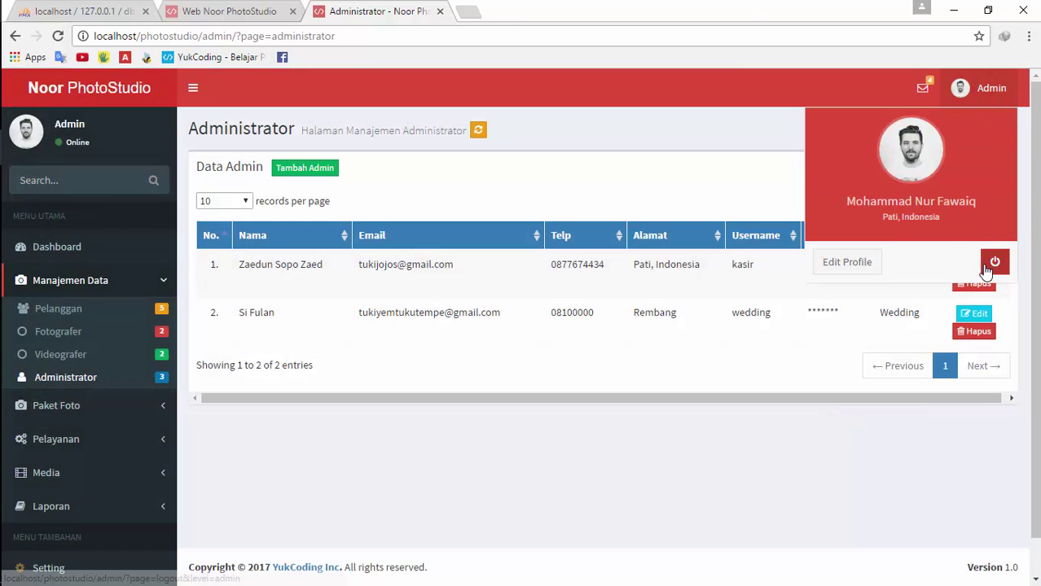
left_click(826, 342)
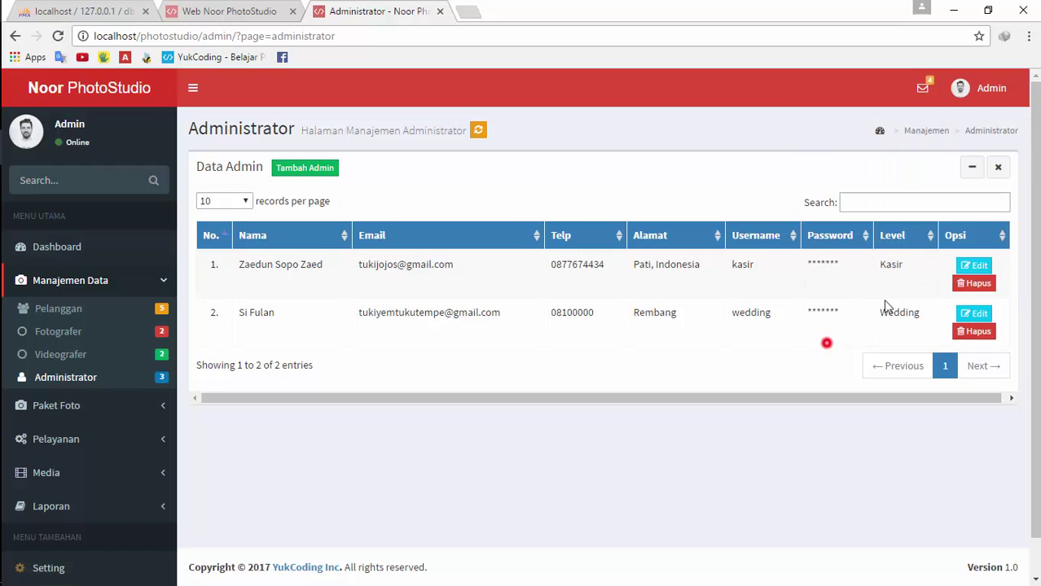
Append 2 to the Kasir admin's username to make it kasir2, save, and log out
left_click(973, 265)
scroll(360, 414, "down", 1)
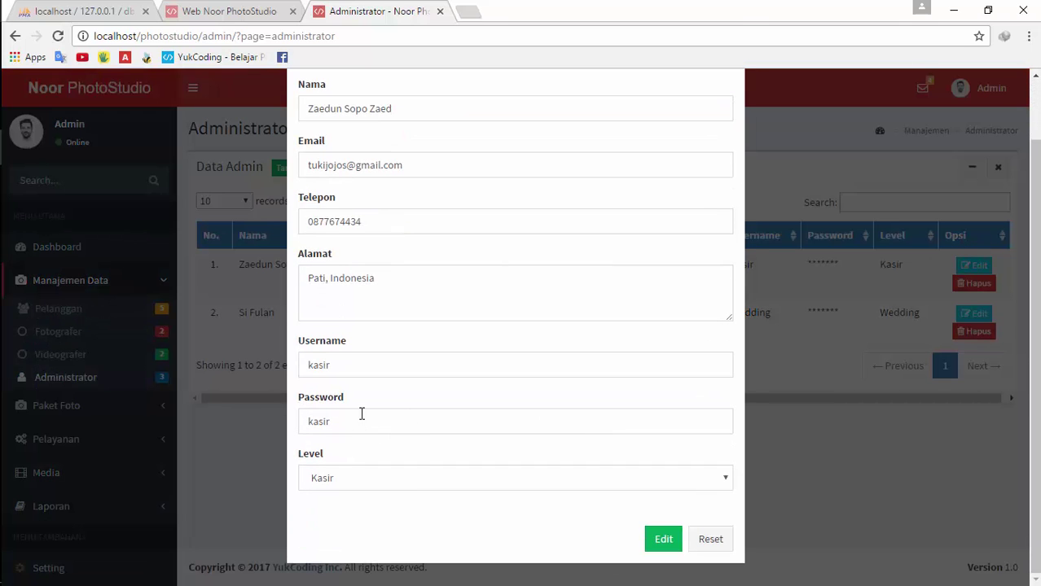
left_click(365, 422)
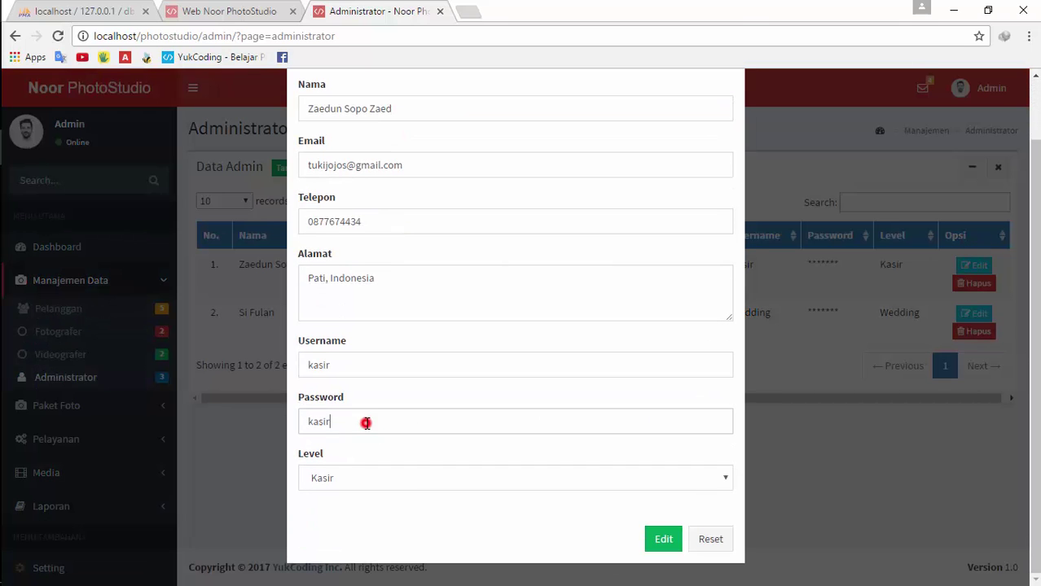
left_click(360, 364)
type("2")
left_click(663, 541)
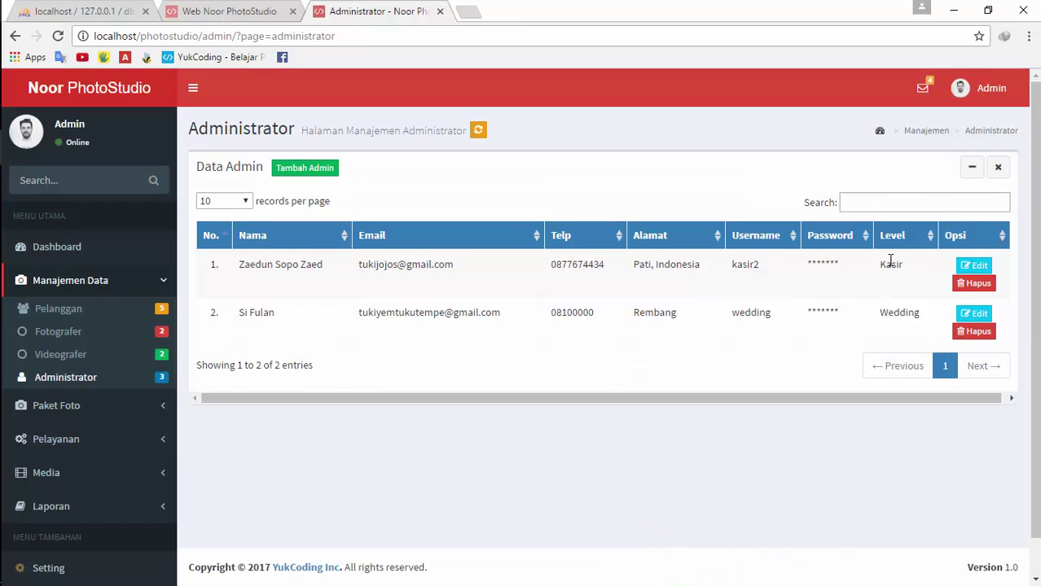
left_click(992, 91)
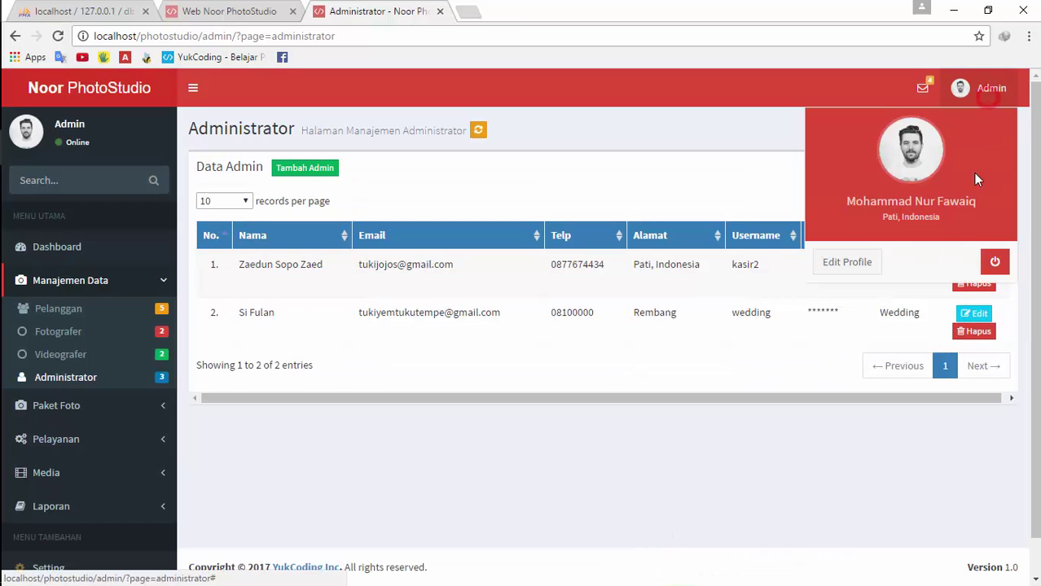
left_click(992, 267)
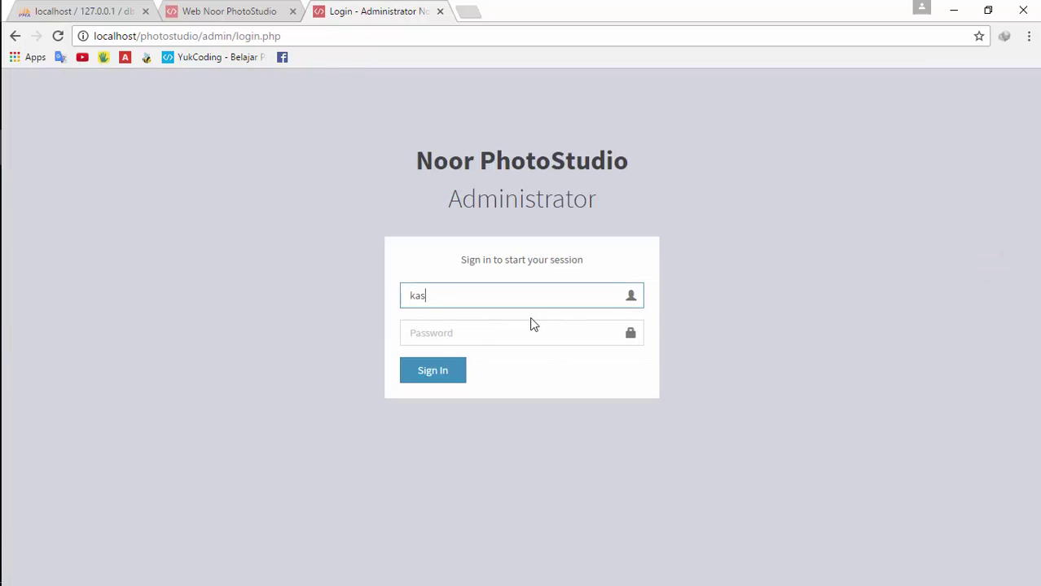
Sign in to the admin panel with the kasir2 credentials
left_click(531, 324)
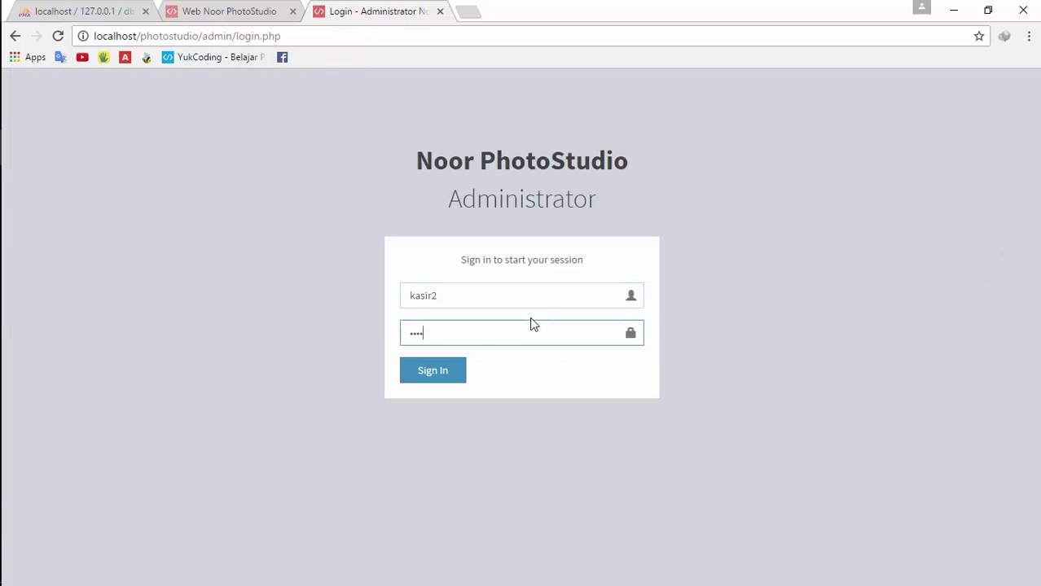
key("Return")
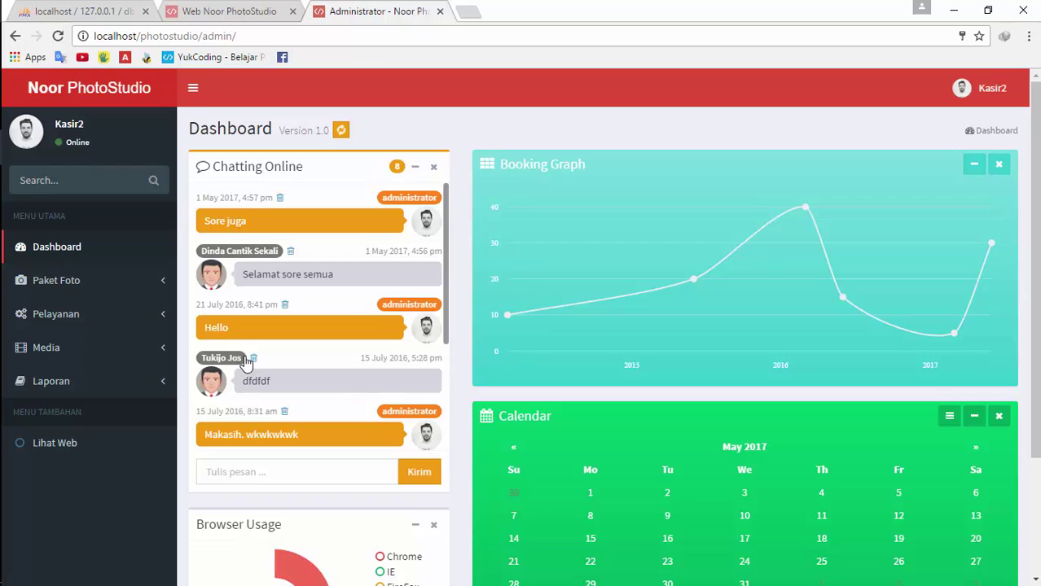
scroll(359, 211, "down", 2)
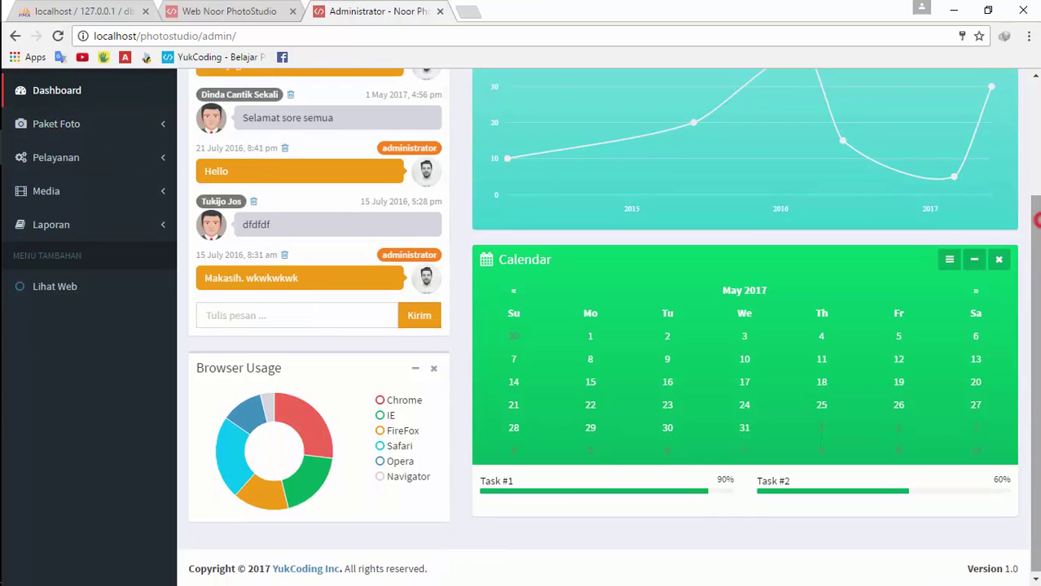
scroll(237, 187, "up", 1)
scroll(144, 261, "up", 2)
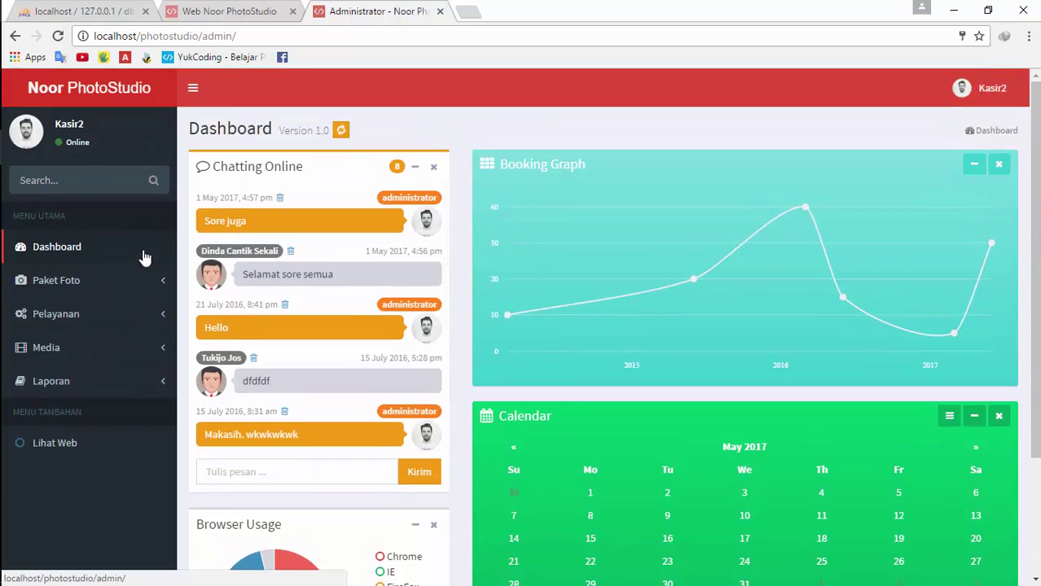
Review the kasir2 Edit Profile page, then return to the Dashboard
left_click(984, 91)
left_click(851, 263)
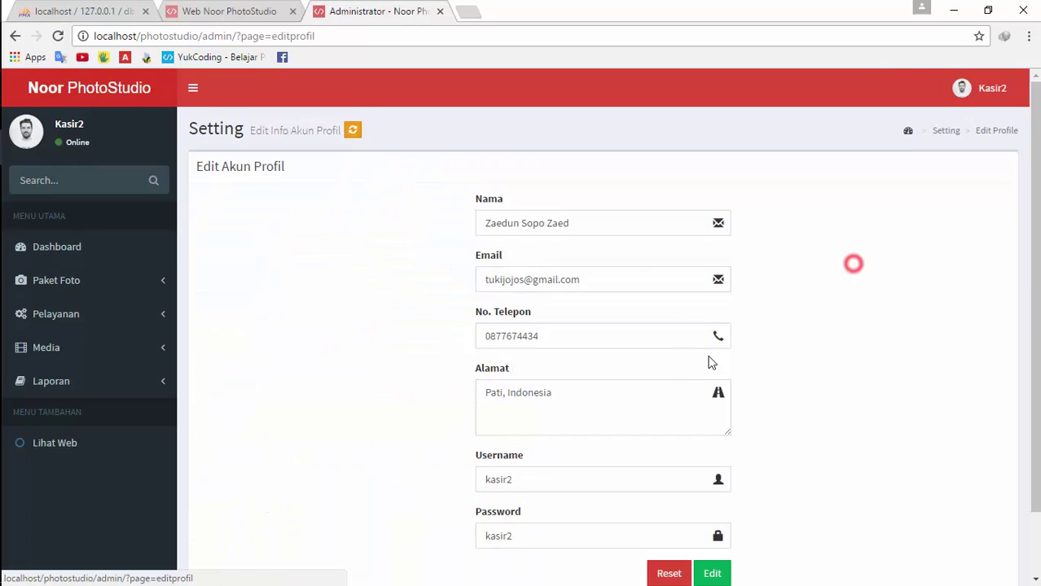
scroll(611, 444, "down", 1)
scroll(809, 349, "up", 1)
left_click(984, 88)
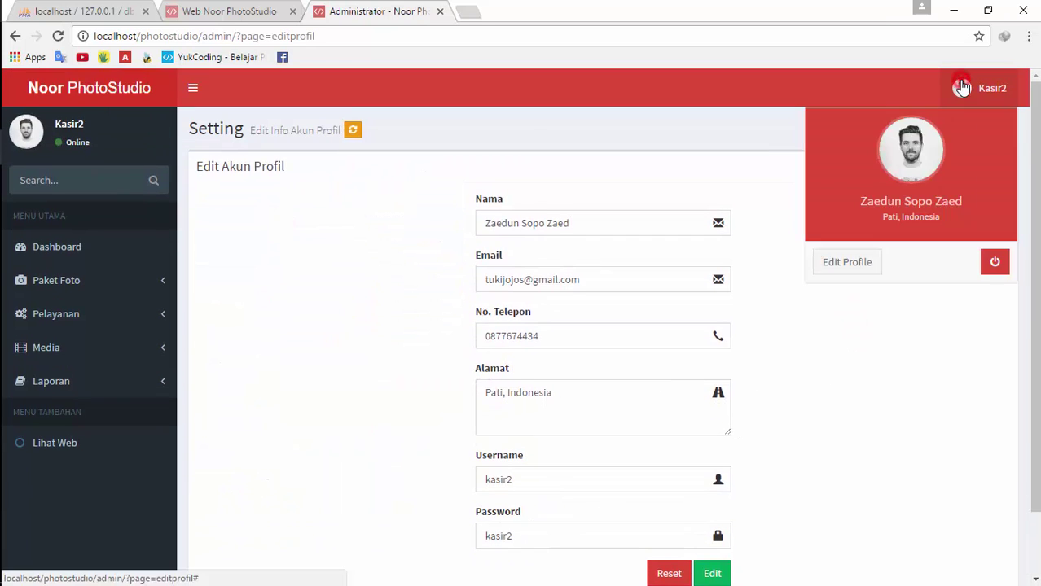
left_click(984, 88)
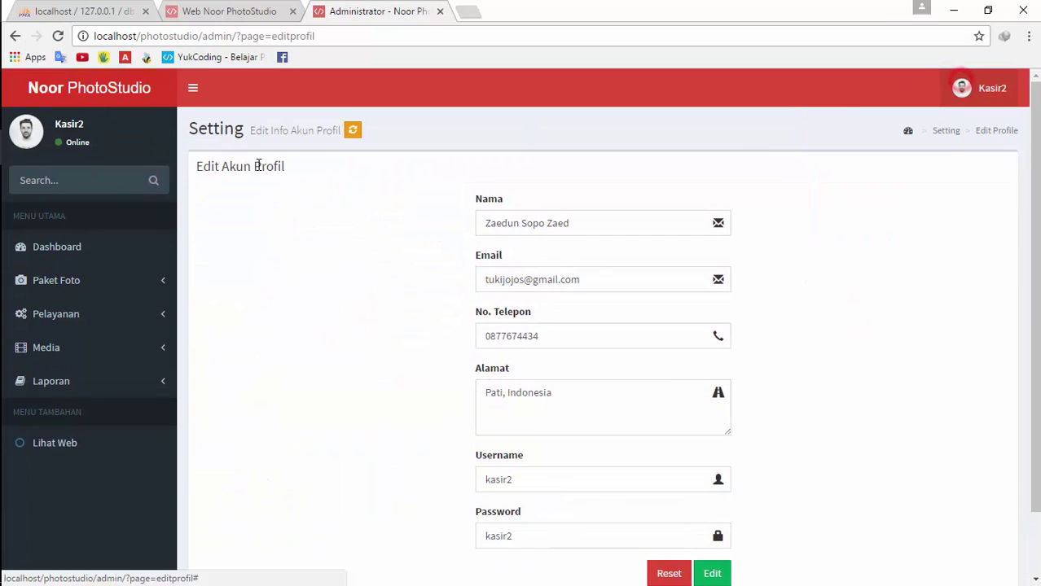
left_click(349, 131)
left_click(70, 262)
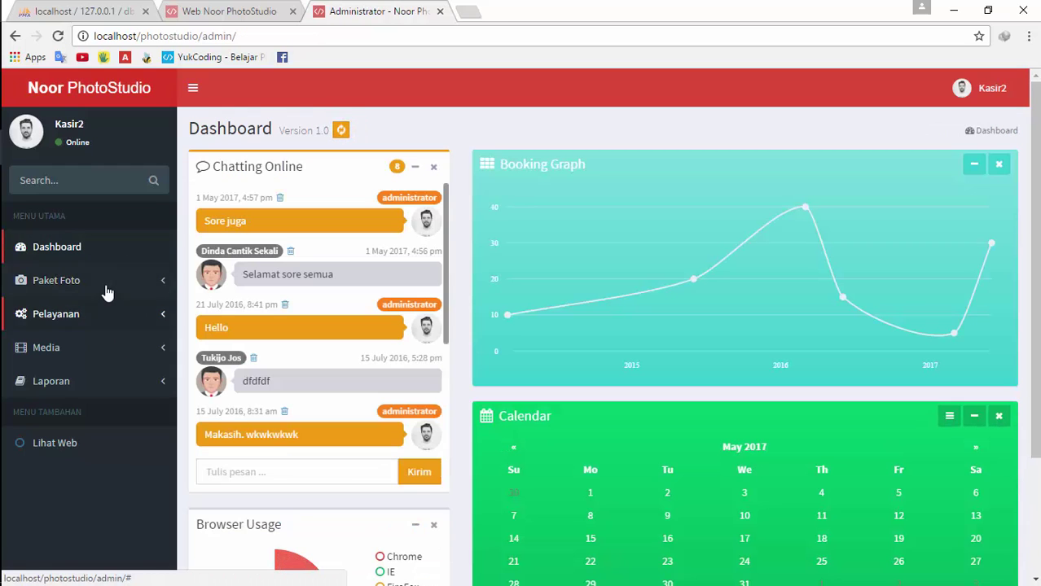
Browse the Paket Studio and Paket Outdoor lists, then go to Pelayanan > Booking Langsung
left_click(104, 286)
left_click(95, 313)
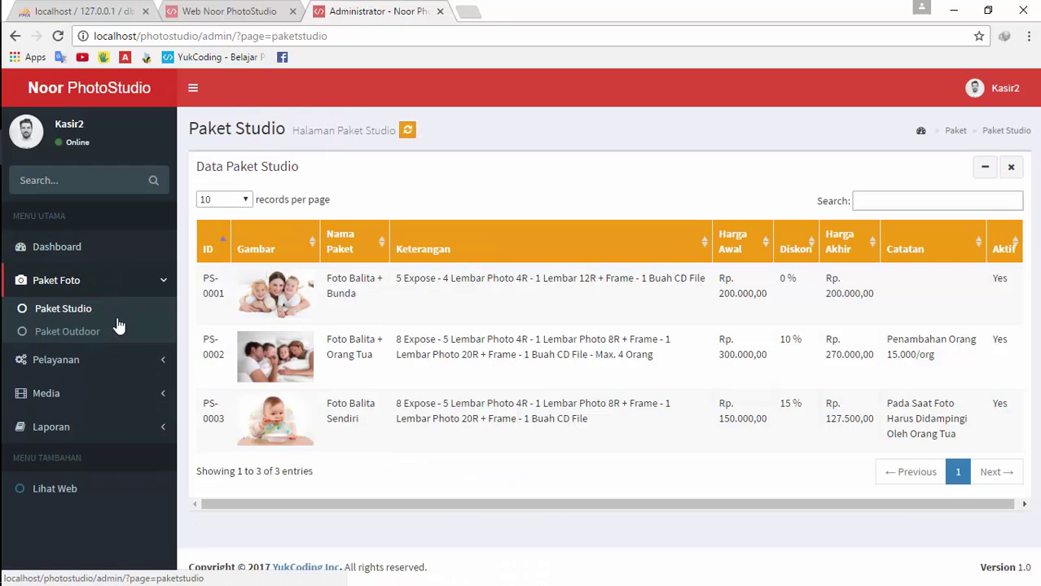
left_click(104, 336)
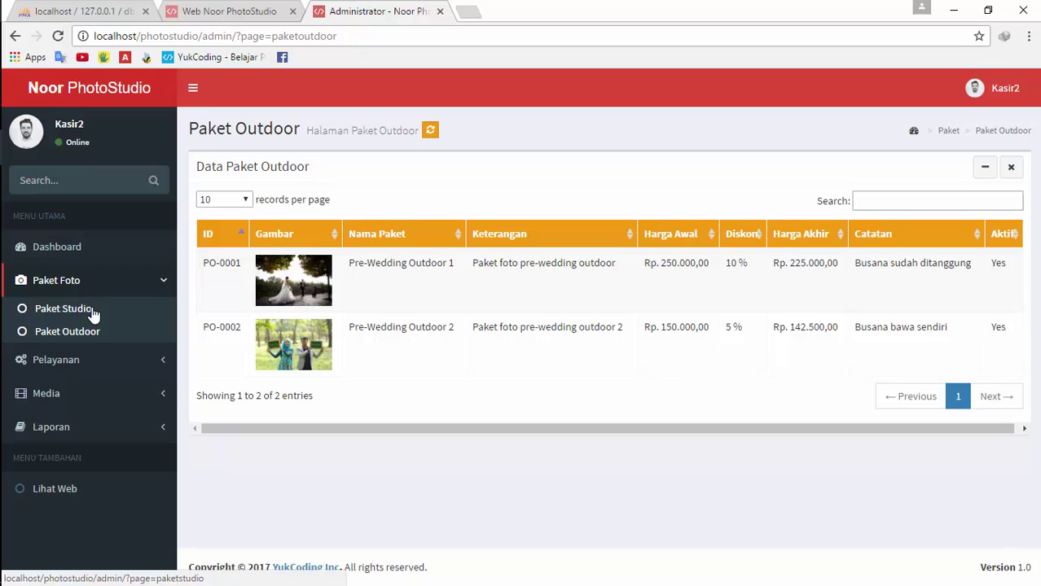
left_click(88, 360)
left_click(77, 342)
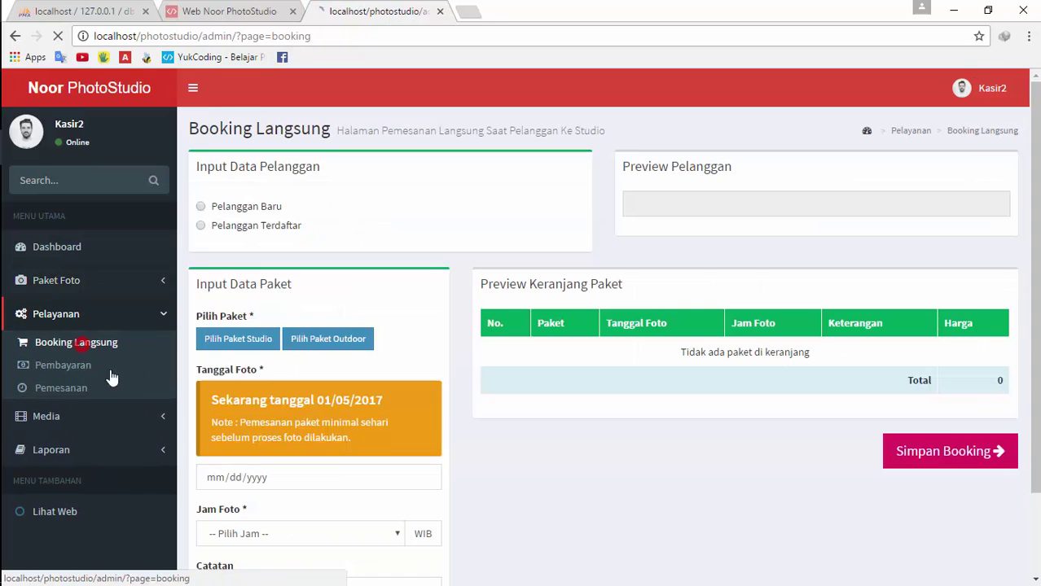
Pick the fifth registered customer for the walk-in booking
left_click(248, 232)
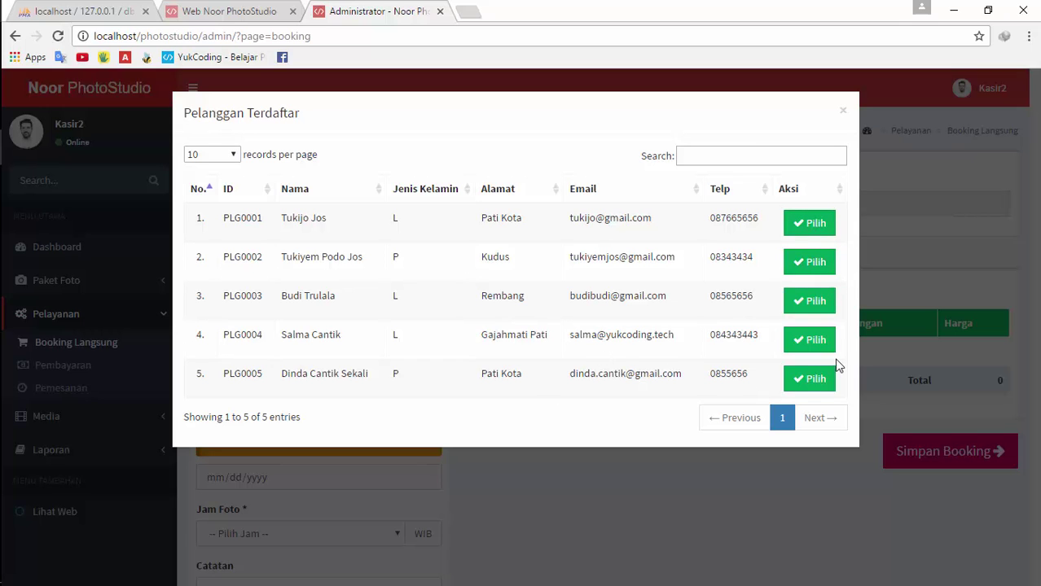
left_click(810, 381)
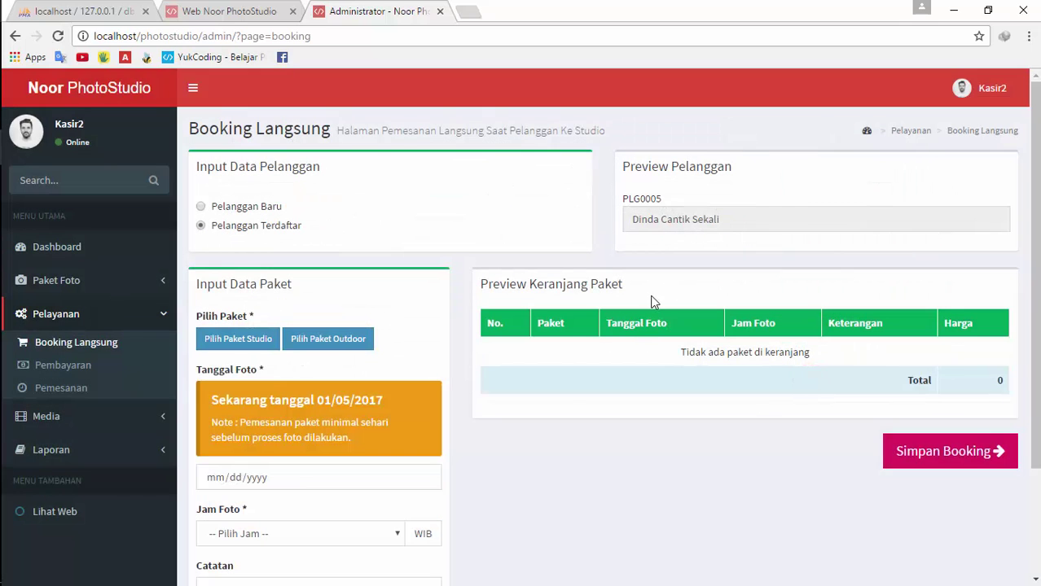
scroll(692, 356, "down", 2)
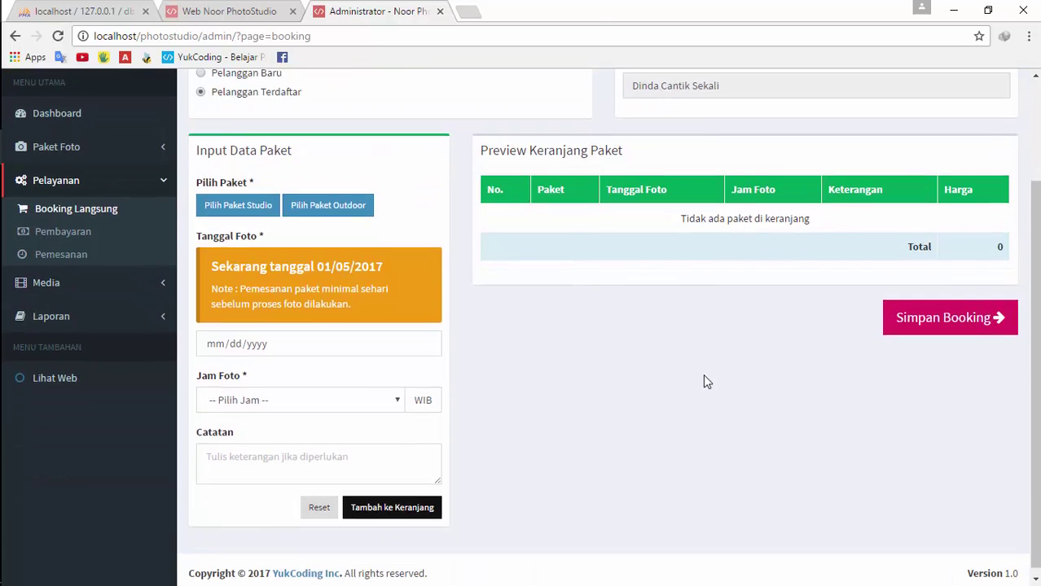
scroll(700, 377, "up", 2)
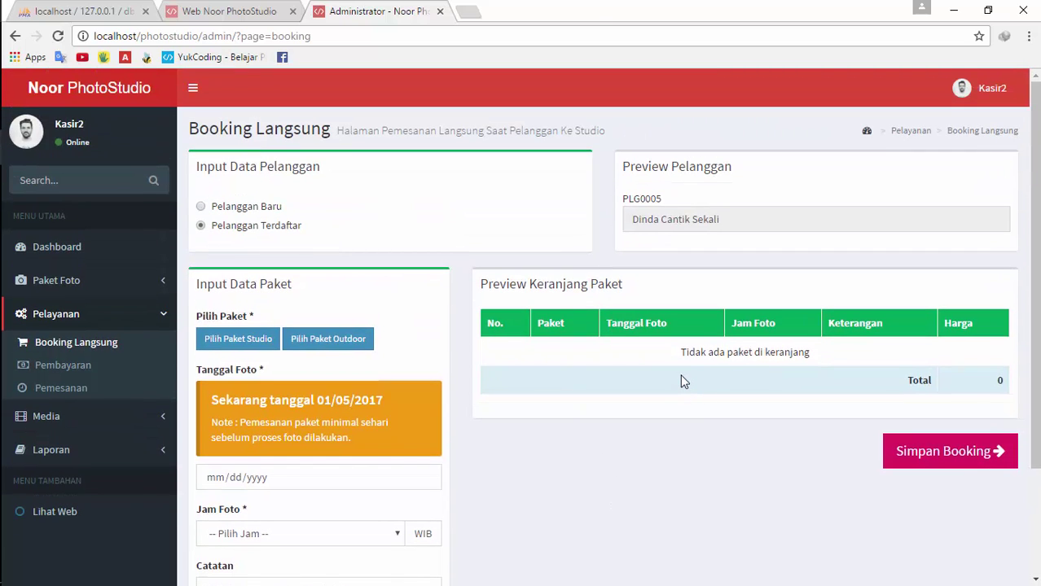
scroll(680, 374, "down", 2)
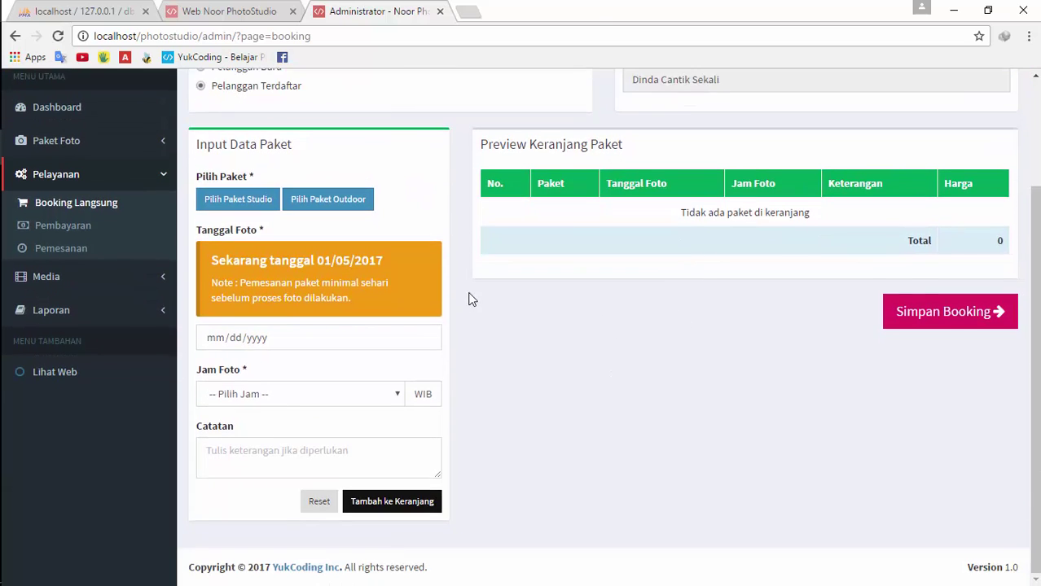
Select studio package Foto Balita + Orang Tua (PS-0002) after briefly trying Pre-Wedding Outdoor 2
left_click(263, 201)
scroll(915, 393, "down", 1)
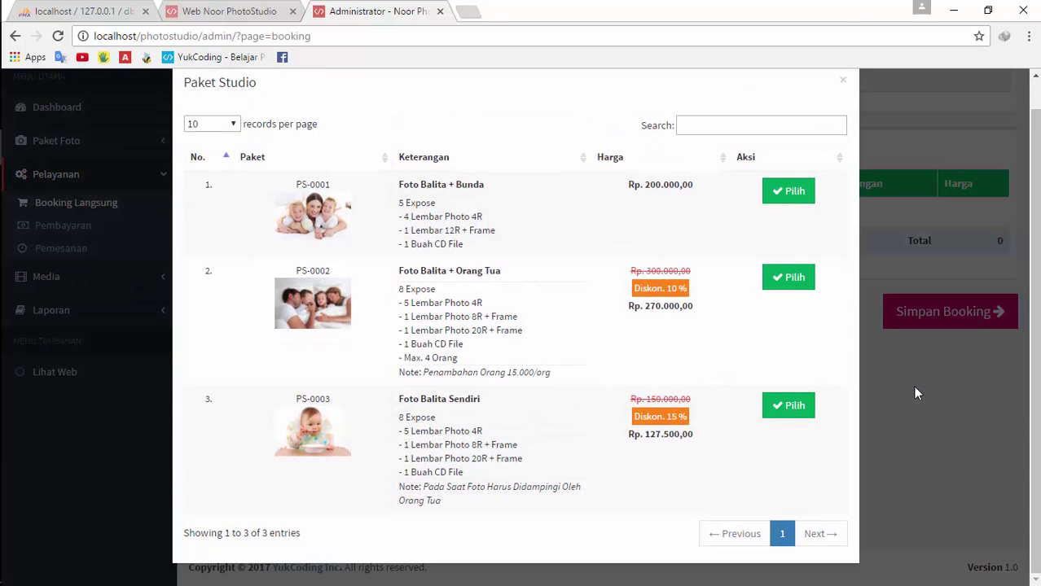
left_click(788, 281)
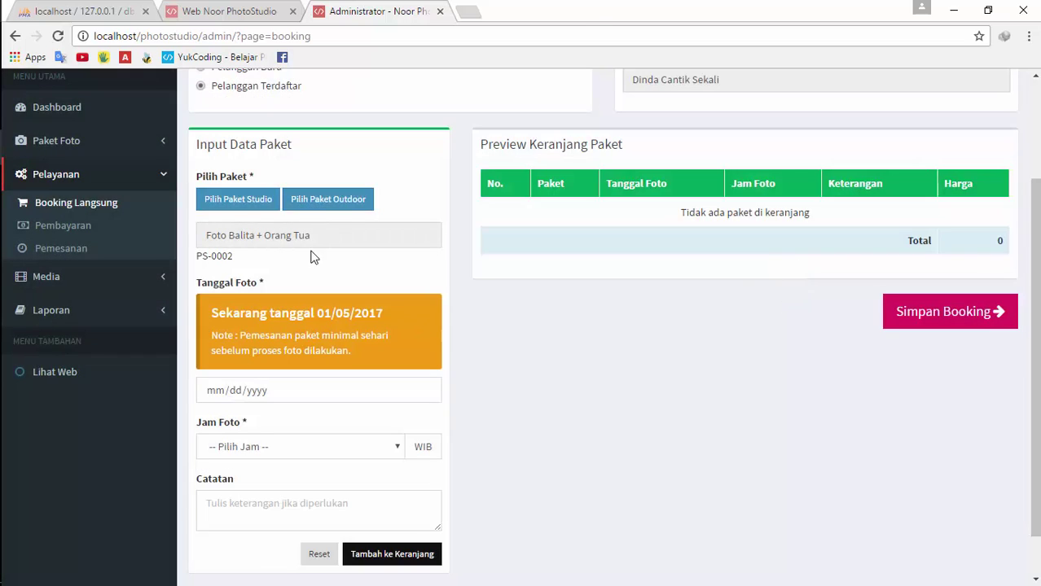
left_click(326, 202)
left_click(787, 287)
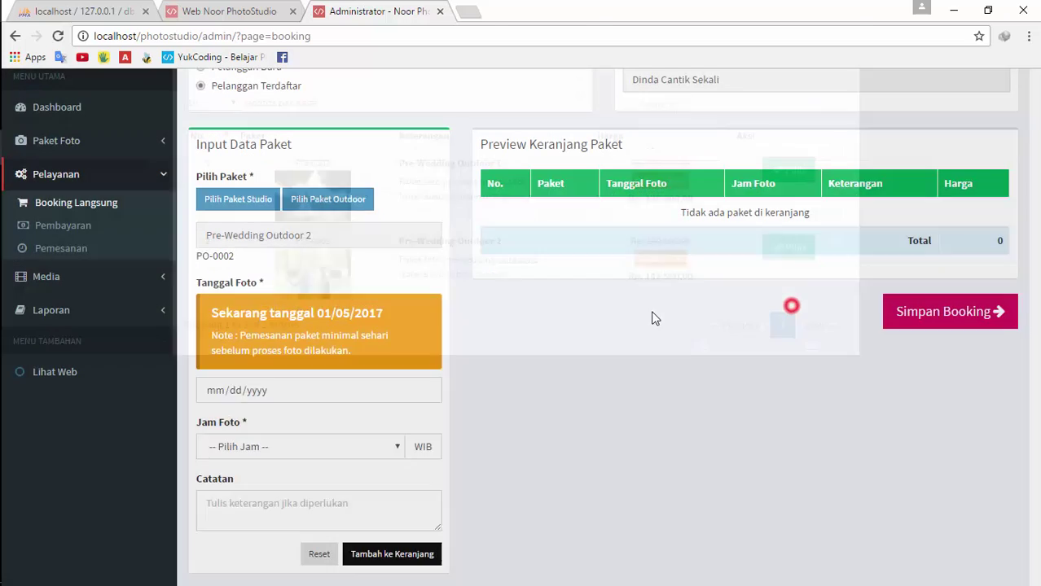
left_click(247, 200)
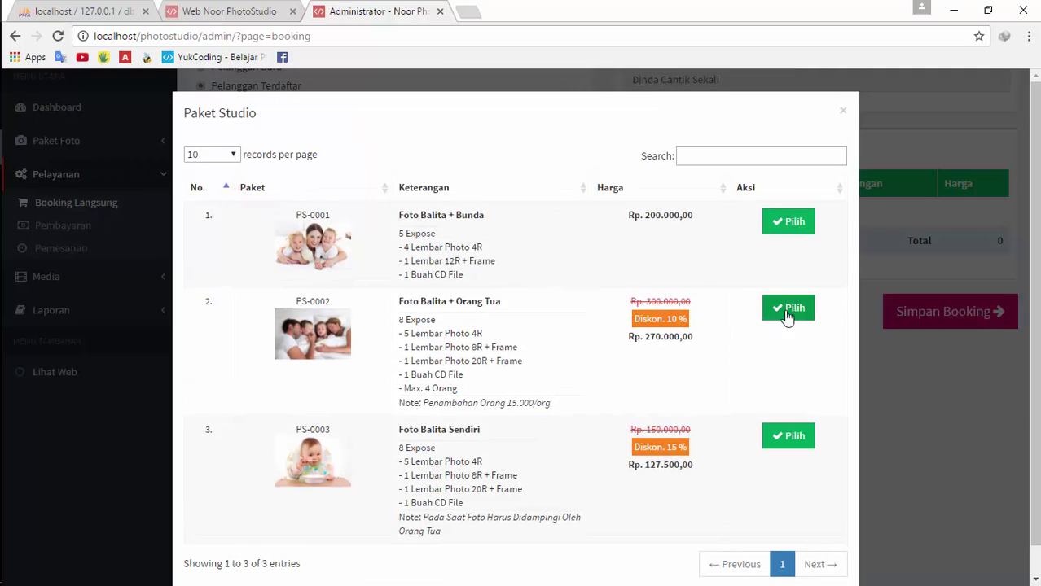
left_click(791, 306)
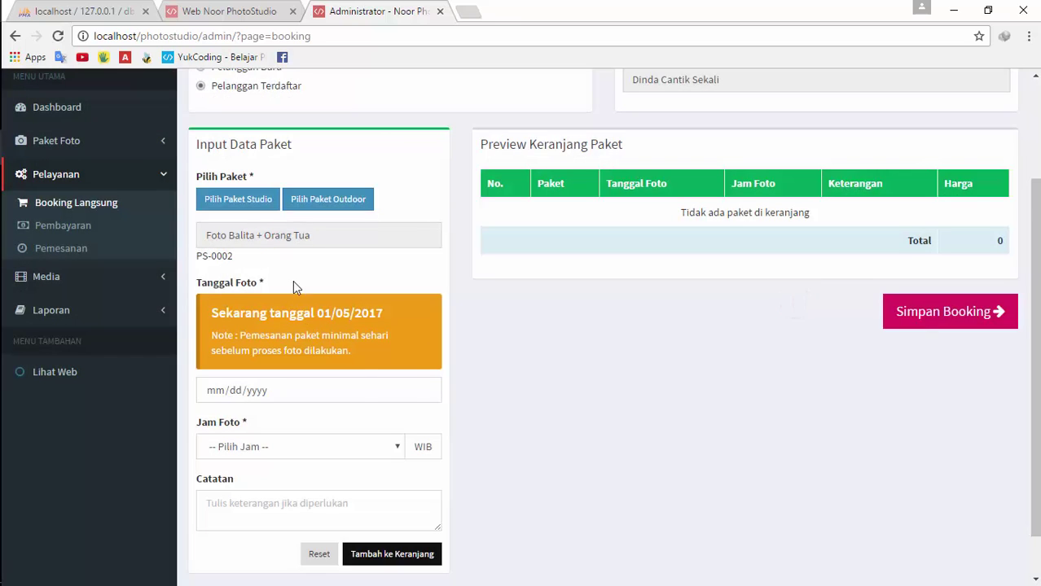
scroll(359, 391, "down", 1)
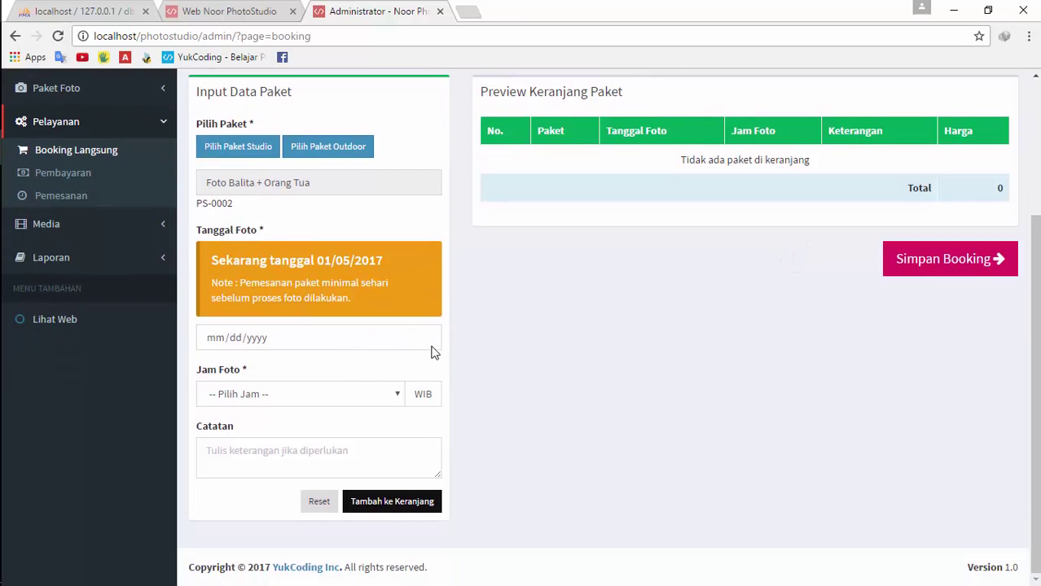
Schedule it for 03/05/2017 at 12.00 with note 'dfd' and add it to the cart
left_click(424, 337)
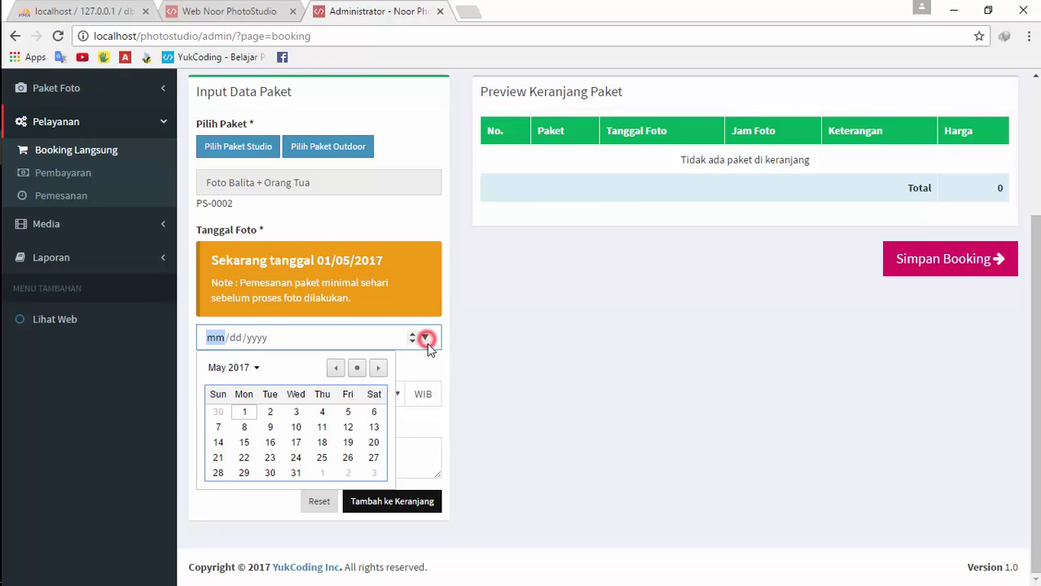
left_click(269, 412)
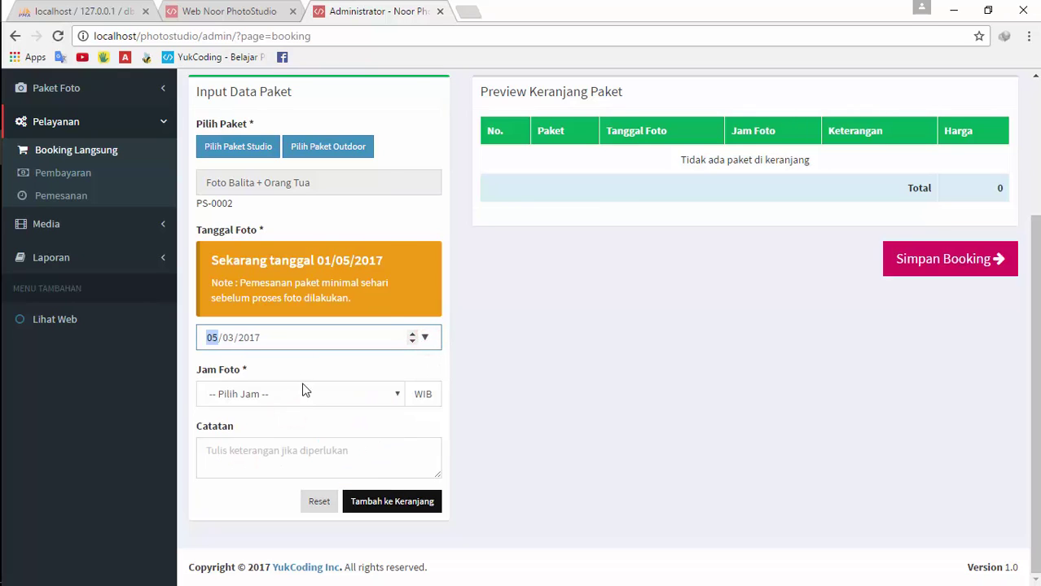
left_click(303, 392)
left_click(286, 242)
left_click(265, 470)
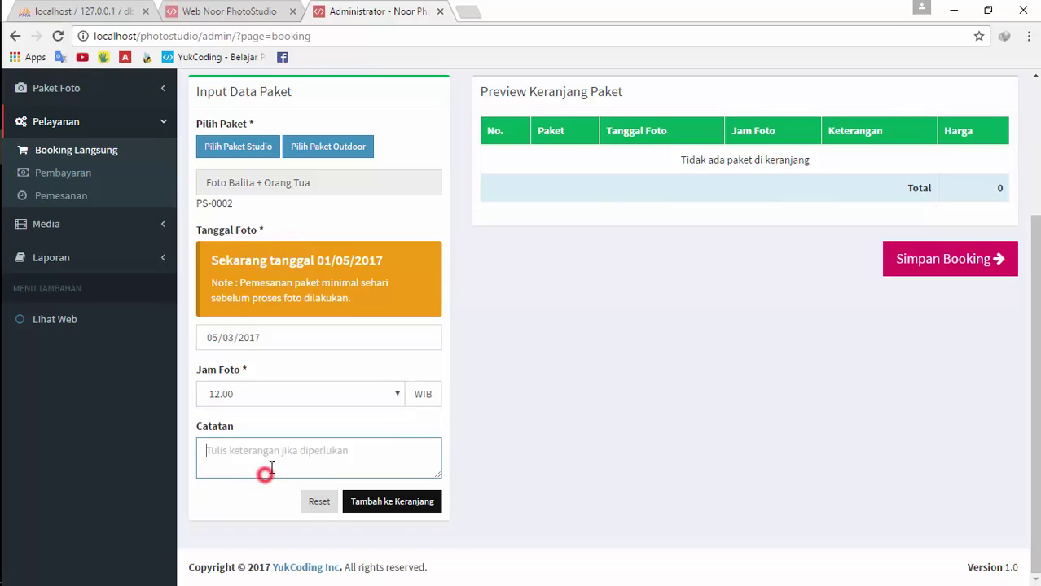
type("dfdfdfd")
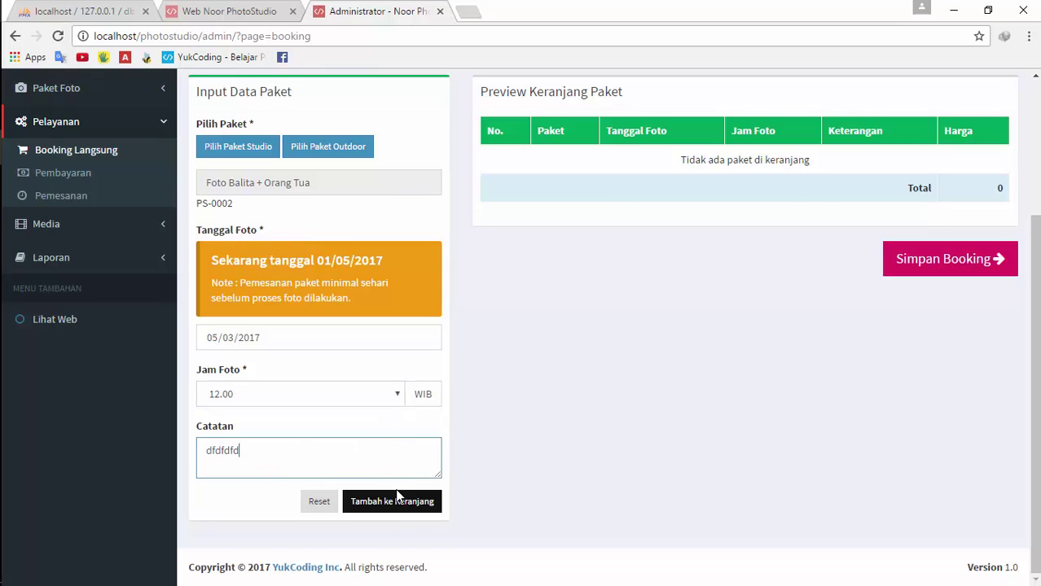
left_click(390, 506)
scroll(740, 394, "up", 2)
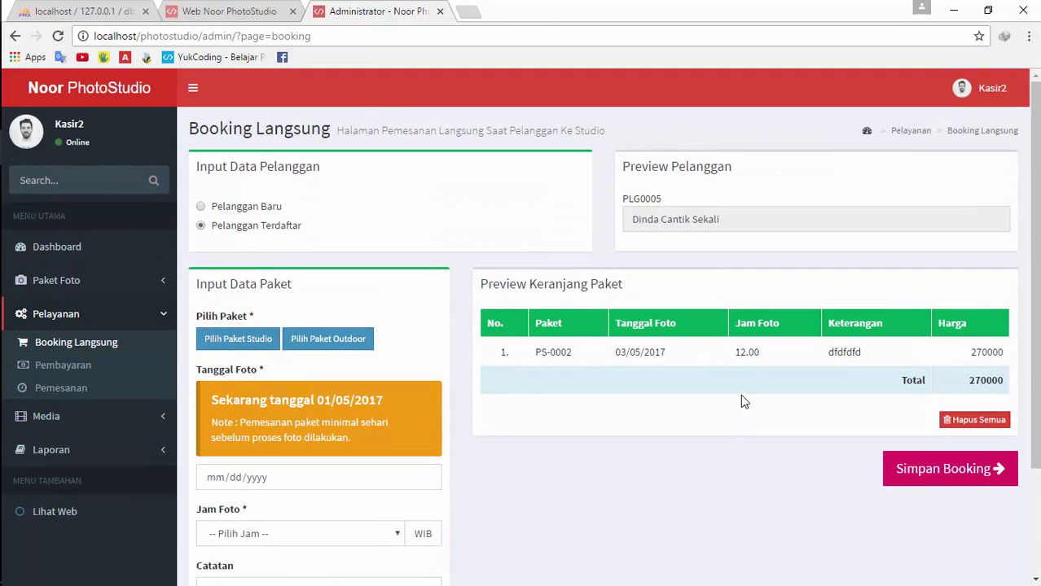
scroll(741, 395, "down", 2)
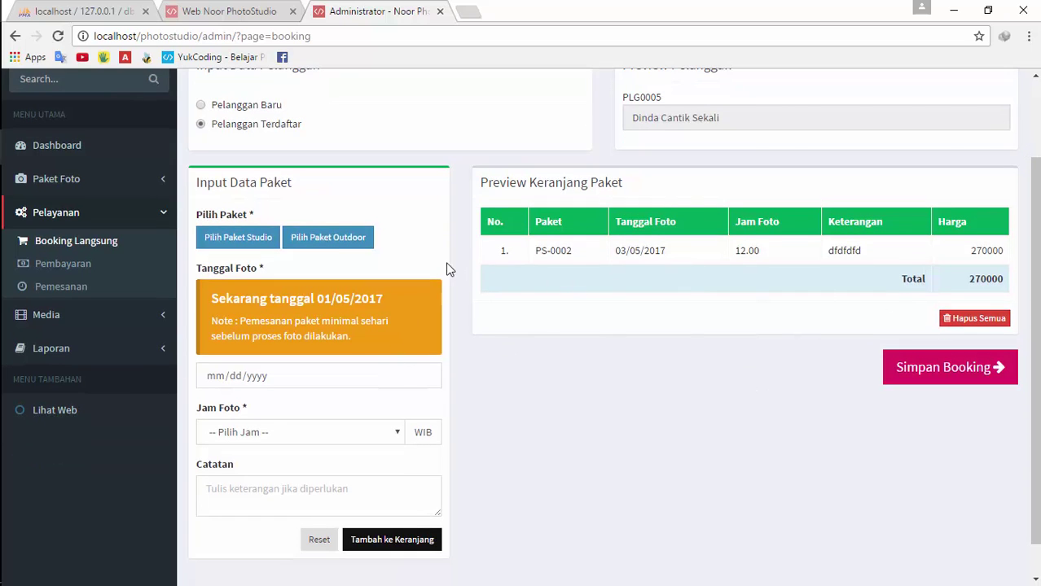
Fill in Pre-Wedding Outdoor 1 for 11 May 2017 at 13.00, then clear the form unadded
left_click(340, 243)
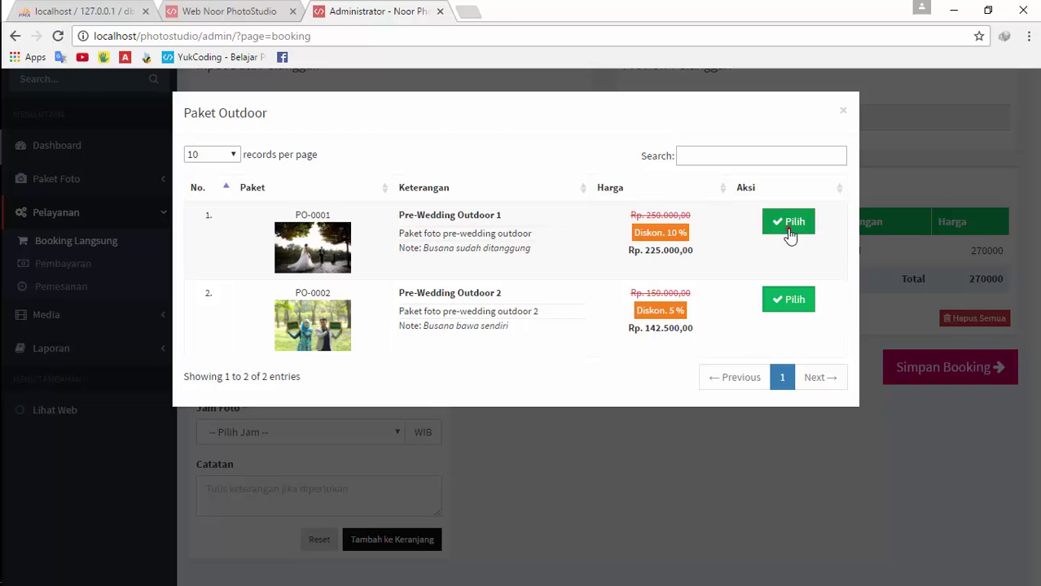
left_click(788, 234)
scroll(489, 382, "down", 1)
left_click(424, 337)
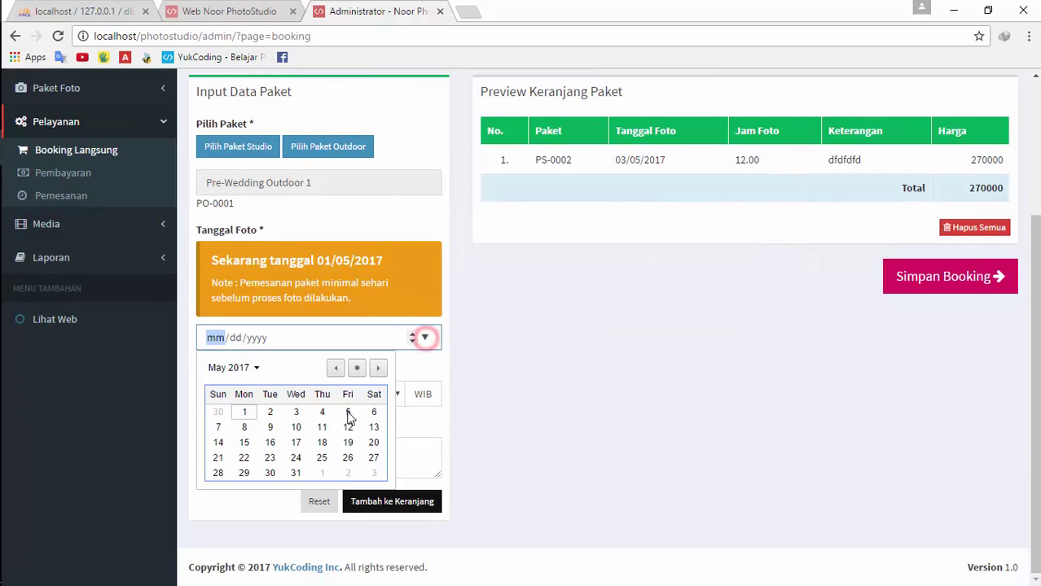
left_click(319, 422)
left_click(317, 401)
left_click(308, 262)
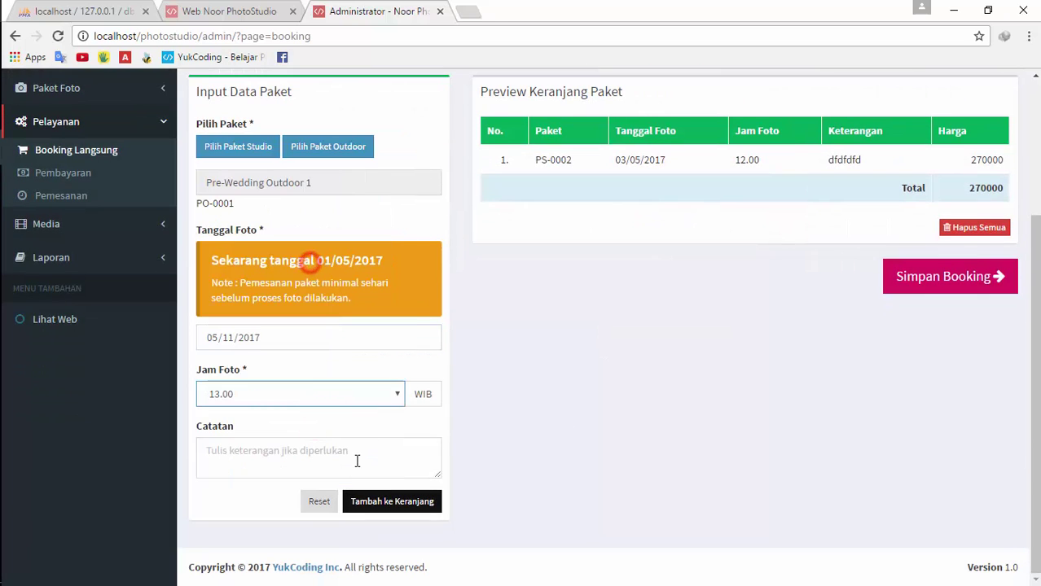
left_click(346, 462)
type("sdsdds")
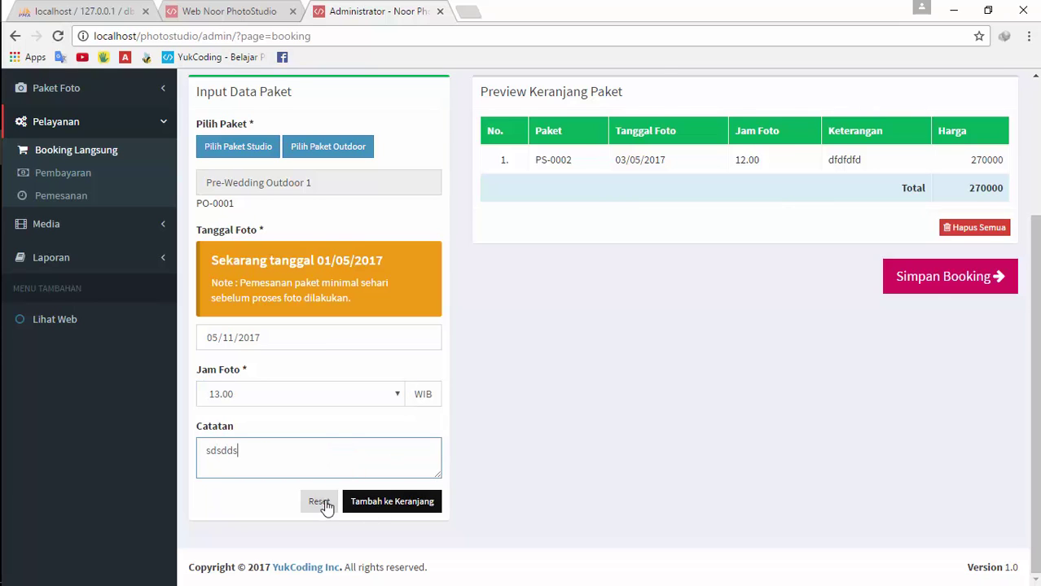
left_click(319, 502)
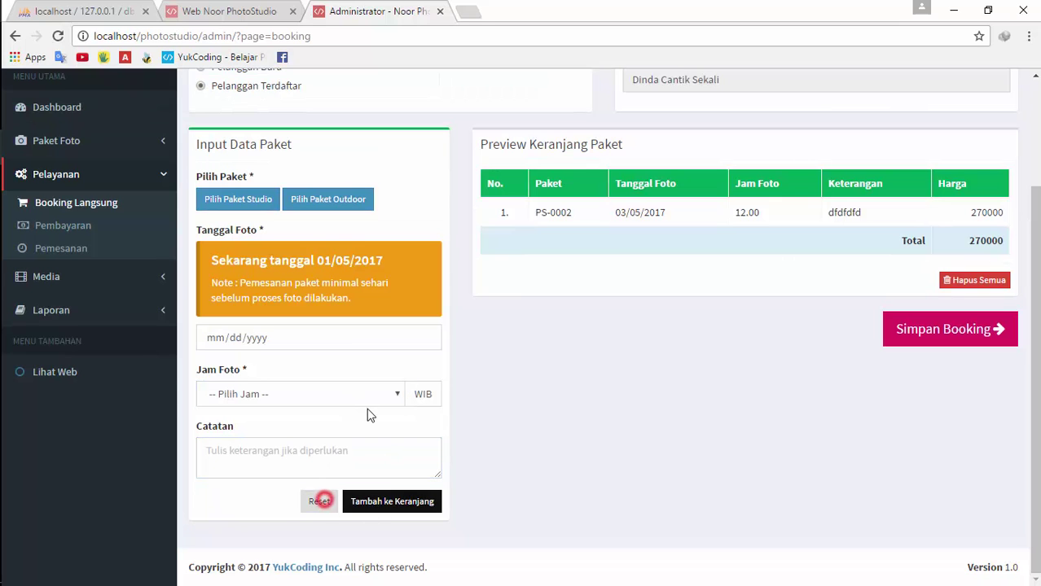
Add Pre-Wedding Outdoor 2 (PO-0002) on 03/05/2017 at 11.00 with note 'sdsdsd' to the cart
left_click(326, 201)
left_click(787, 302)
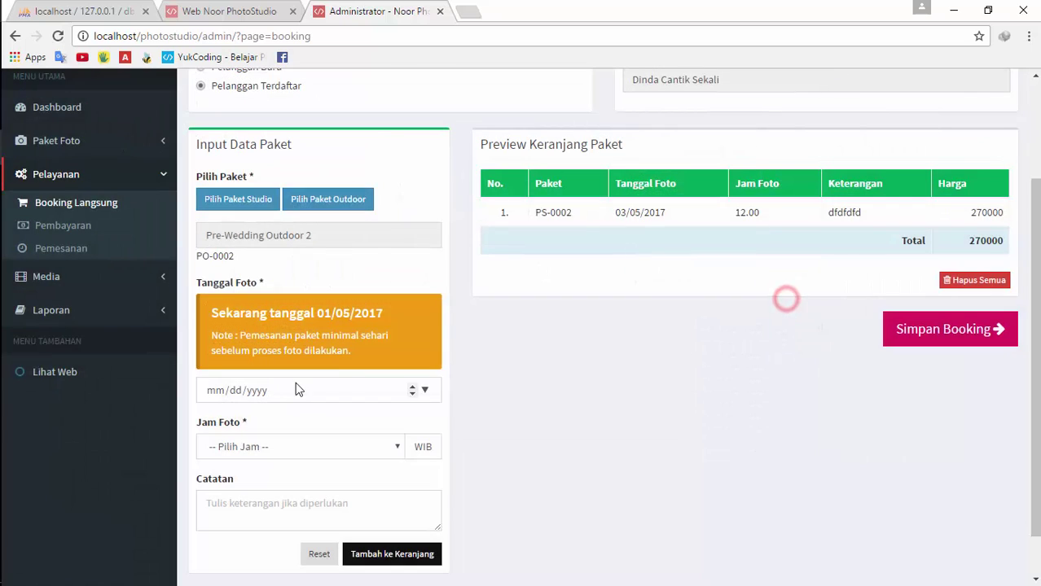
left_click(424, 390)
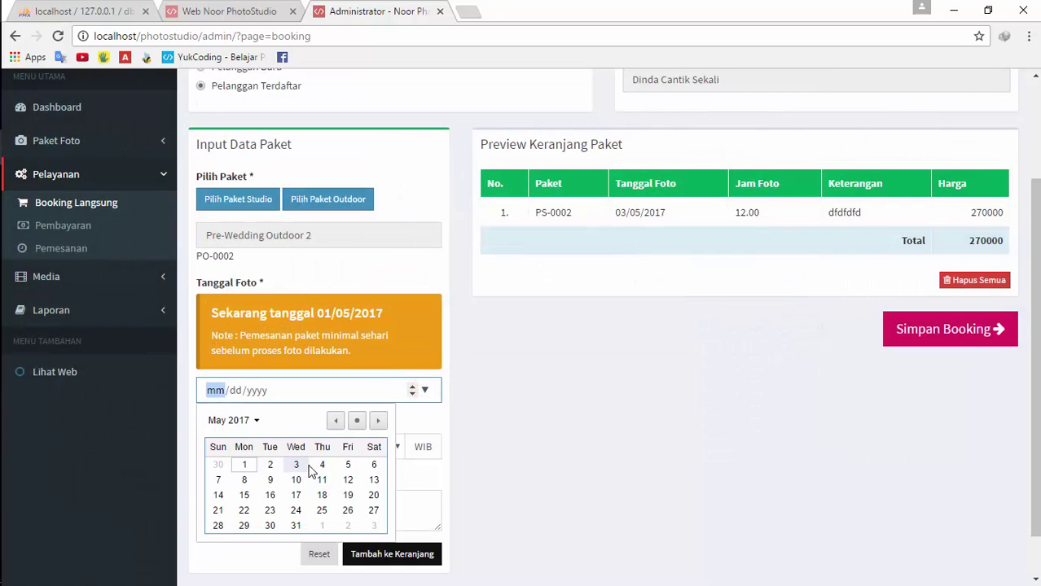
left_click(296, 464)
left_click(303, 447)
left_click(294, 278)
left_click(274, 506)
type("sdsdsd")
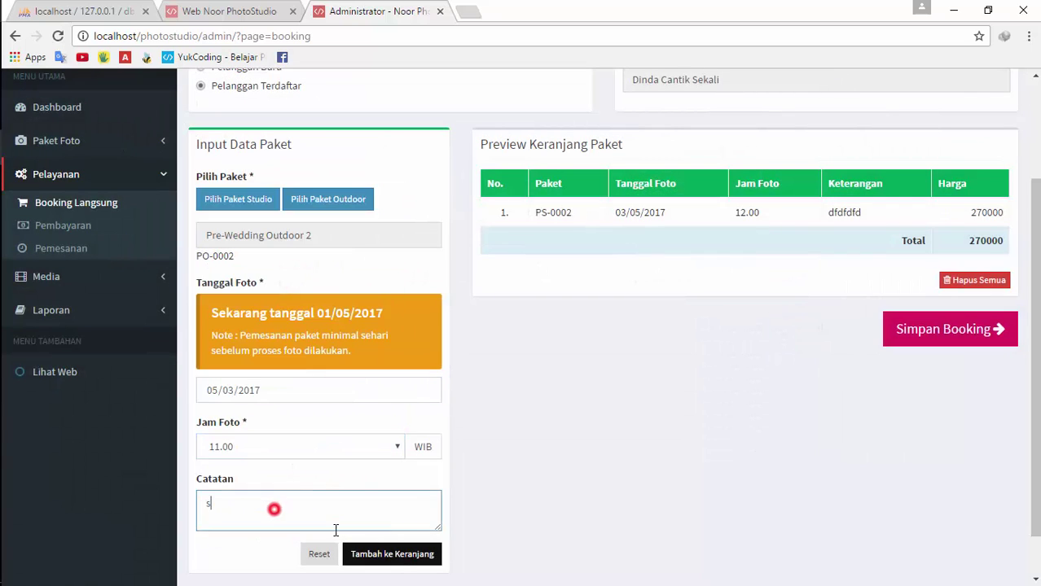
left_click(395, 554)
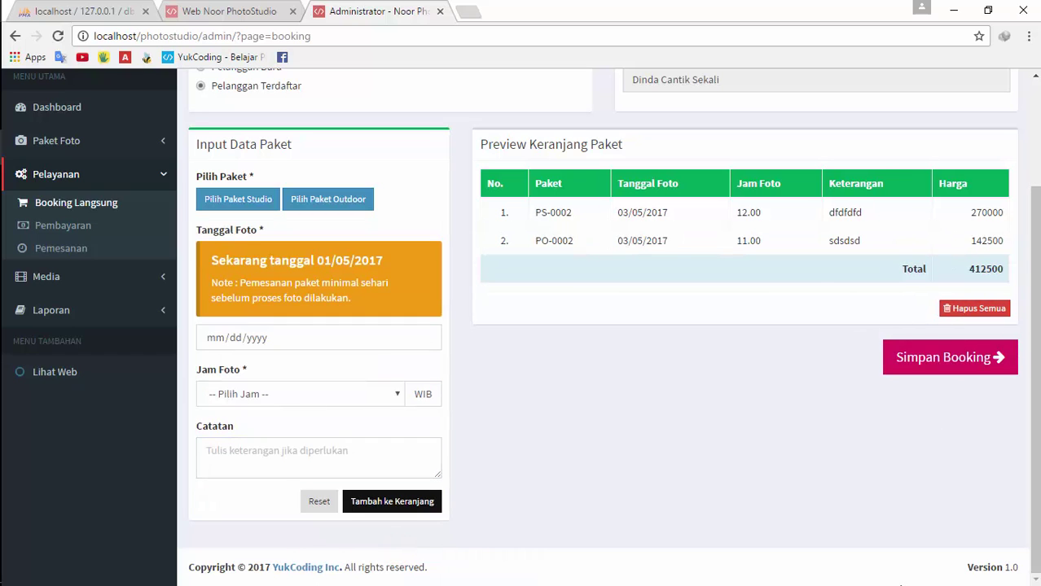
scroll(847, 420, "up", 2)
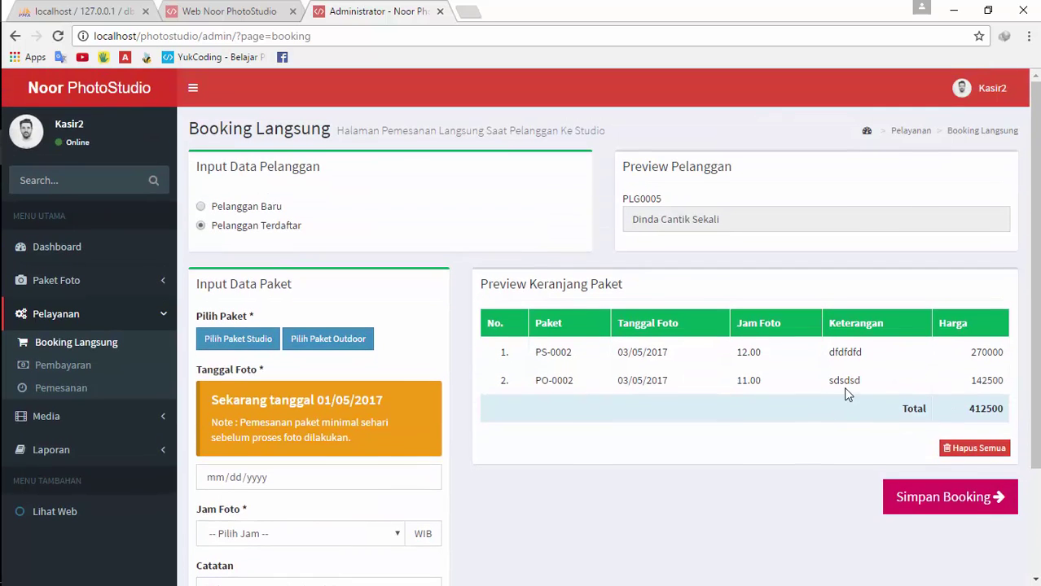
scroll(843, 387, "down", 2)
scroll(769, 379, "up", 2)
Switch to the fourth registered customer and save the 412500 booking
left_click(277, 232)
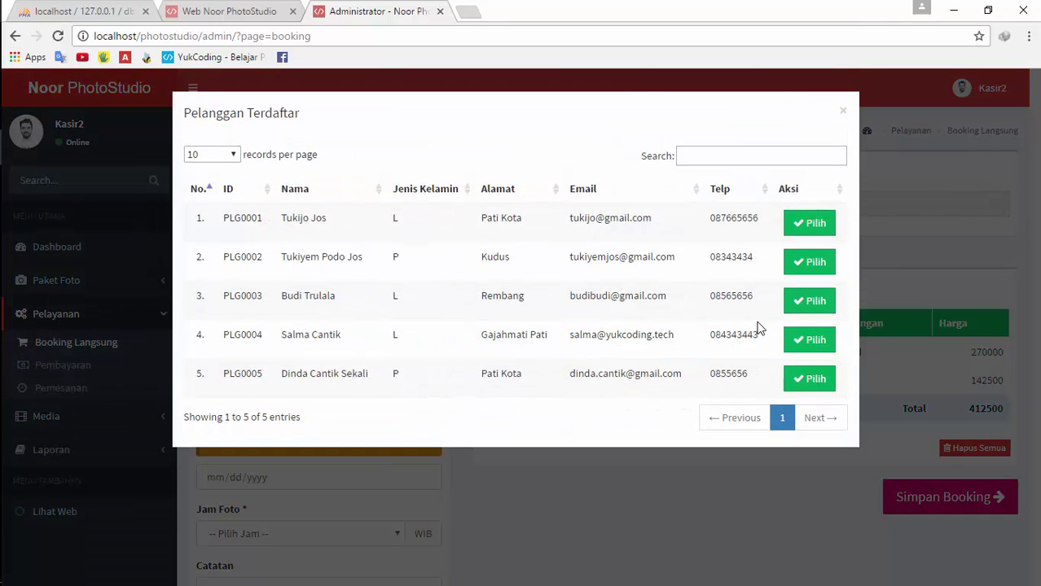
left_click(798, 342)
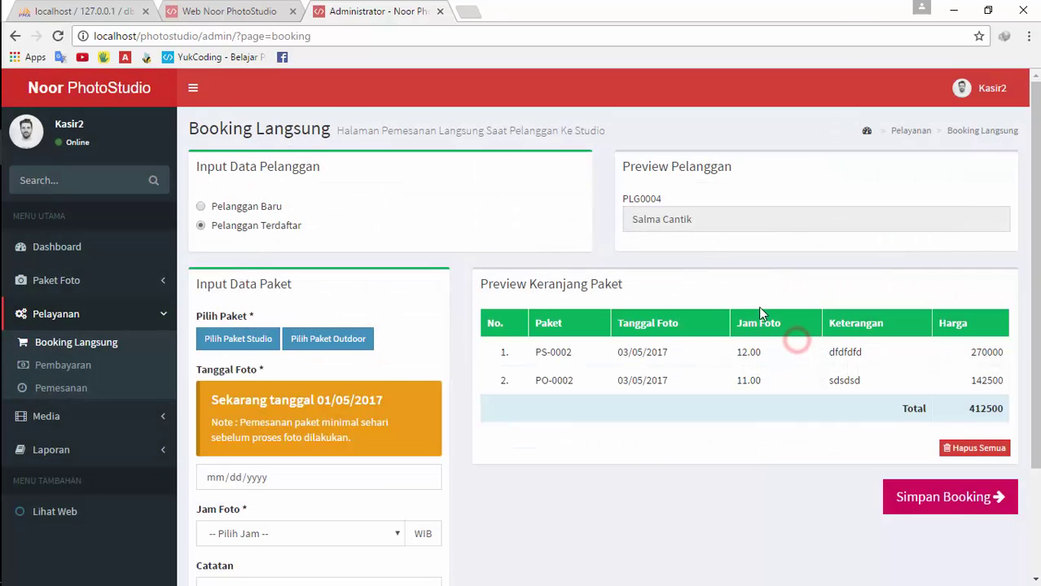
scroll(814, 277, "down", 2)
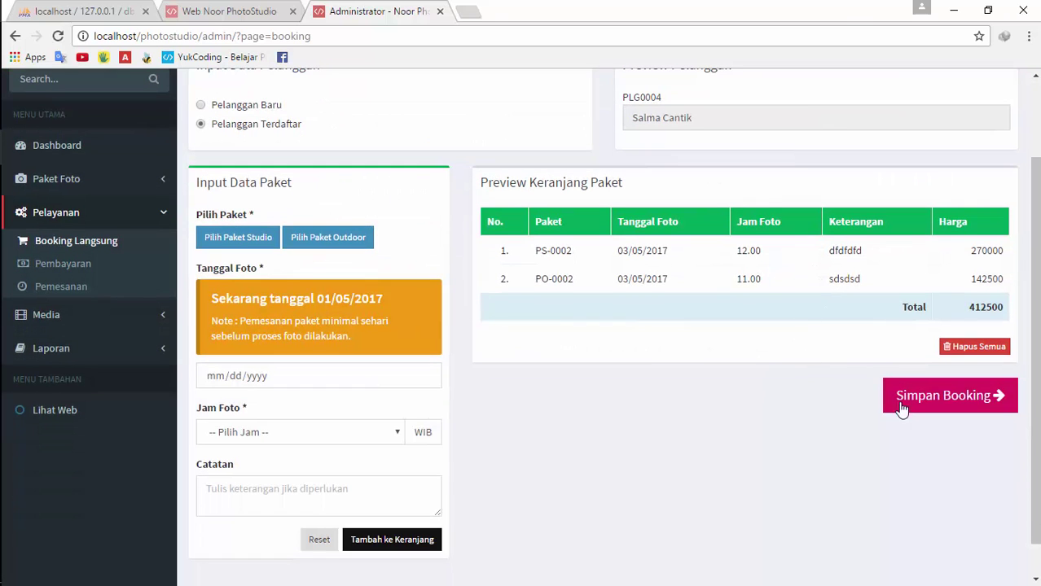
left_click(948, 399)
Show unconfirmed bookings and view the booked packages of order TR-0008
scroll(697, 316, "down", 3)
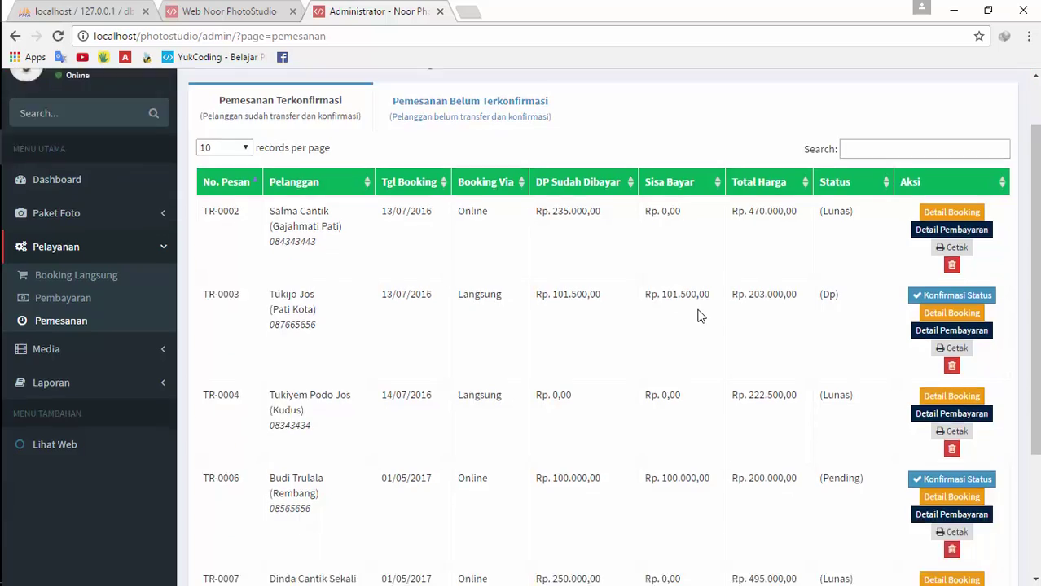
scroll(534, 298, "up", 3)
scroll(540, 293, "down", 3)
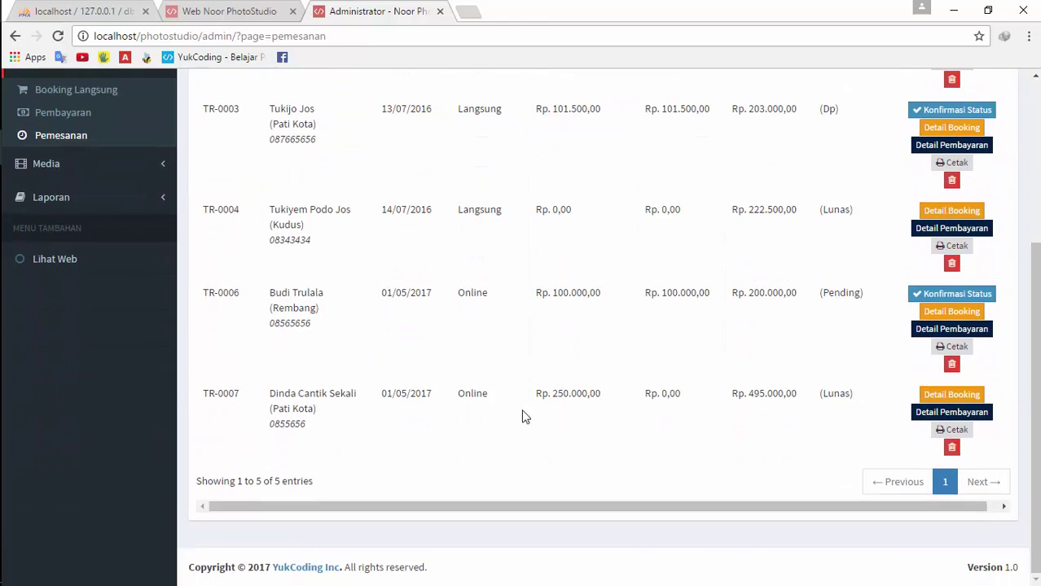
scroll(481, 380, "up", 5)
left_click(430, 140)
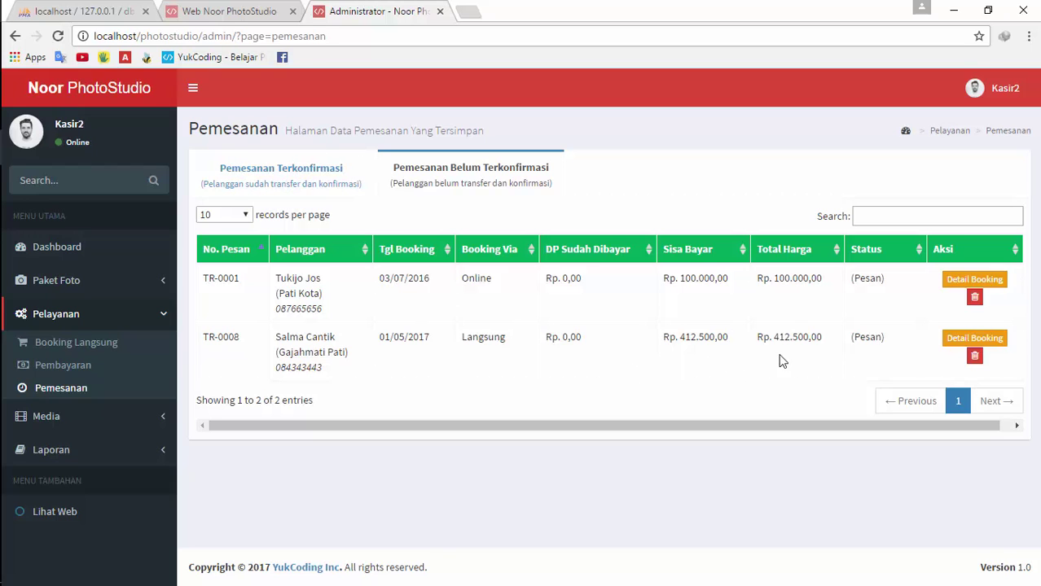
left_click(949, 337)
left_click(733, 112)
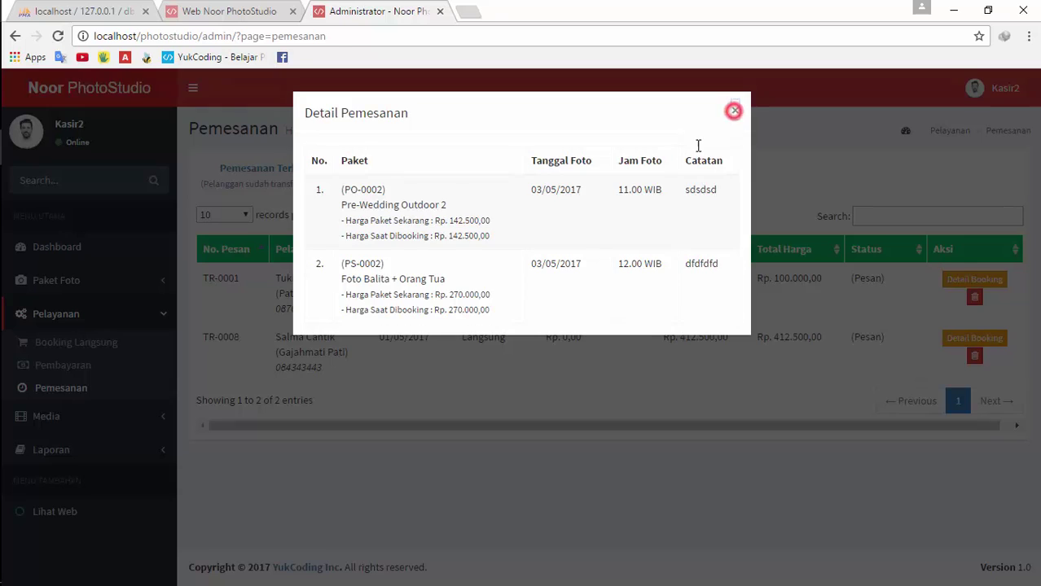
Toggle between confirmed and unconfirmed bookings, then move to the Web Noor PhotoStudio site
left_click(332, 179)
left_click(444, 188)
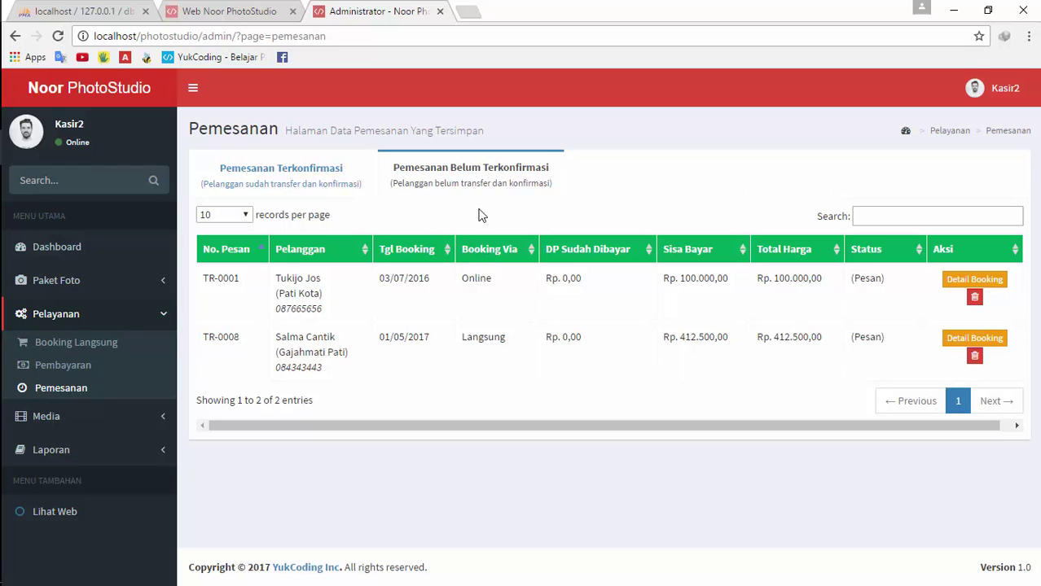
left_click(213, 10)
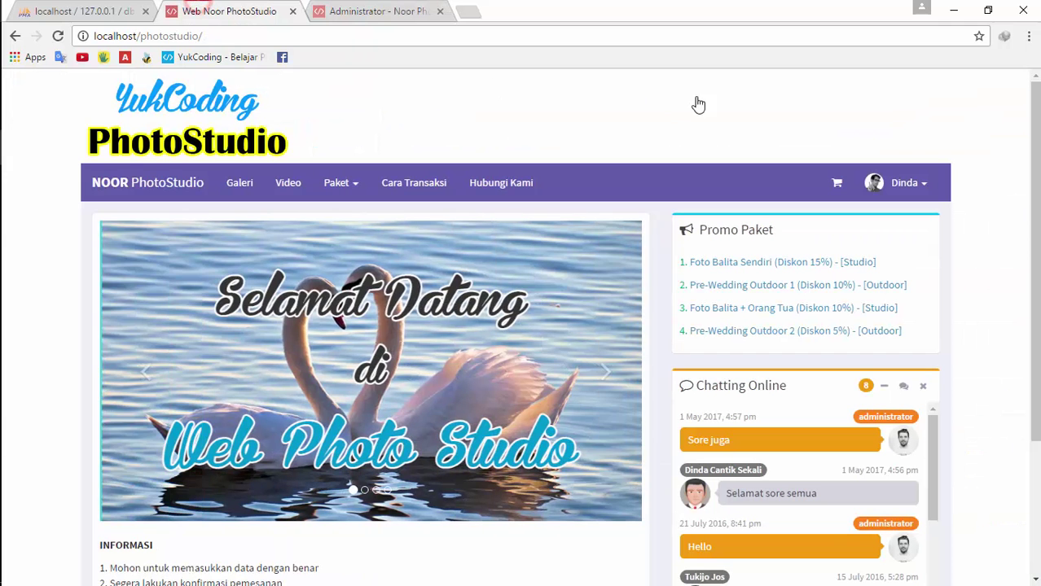
Log out the current customer and sign in with the booking customer's username and password
left_click(911, 181)
left_click(906, 276)
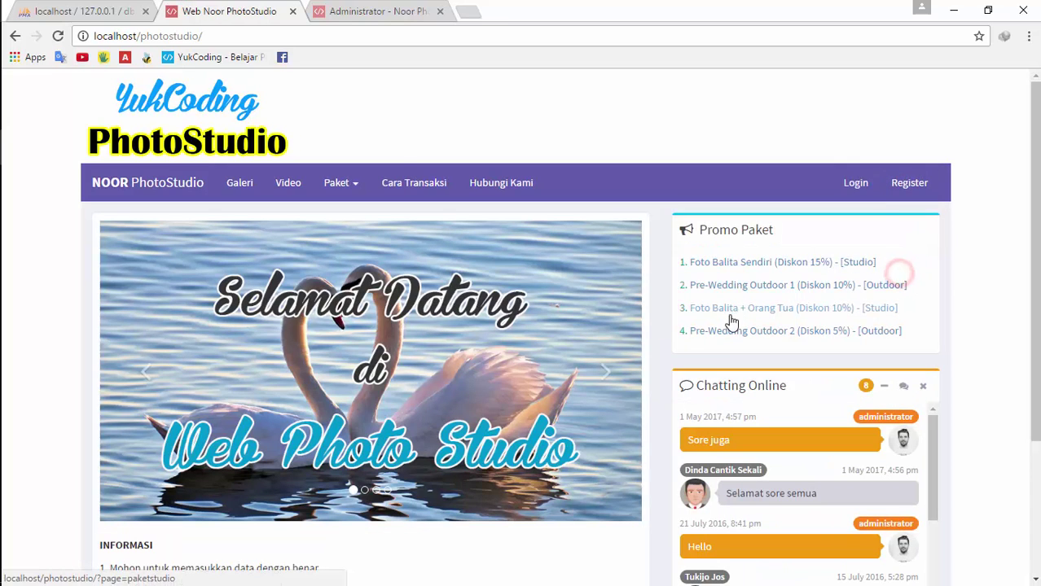
left_click(839, 183)
type("sa")
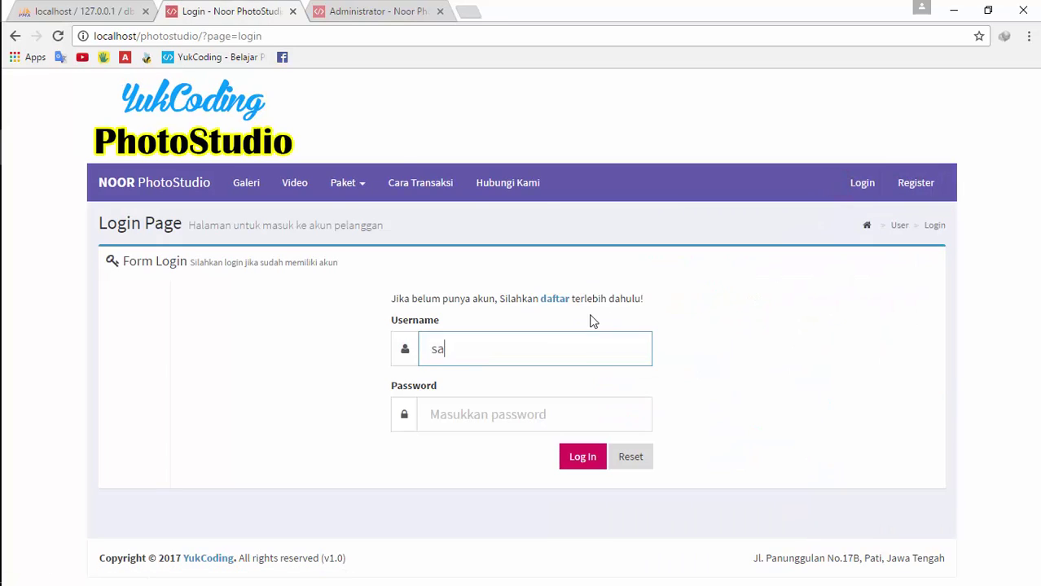
type("lma")
key("Tab")
type("sa")
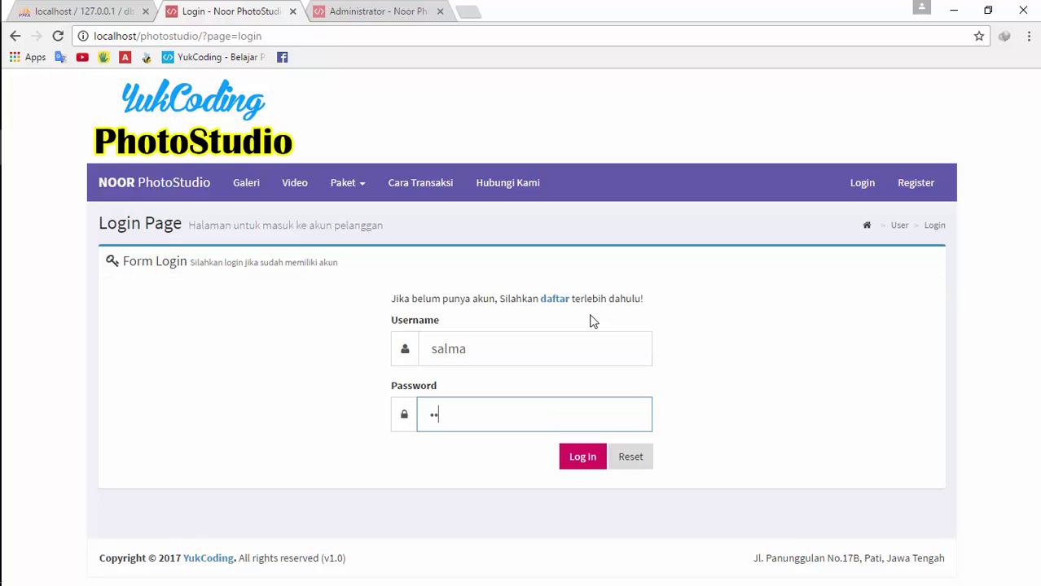
key("Return")
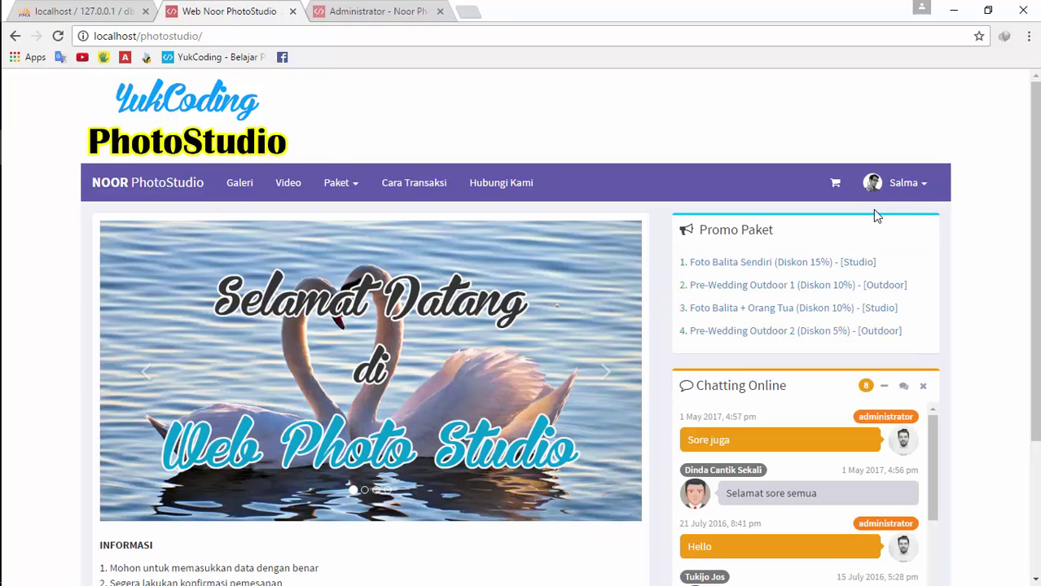
Open History Pemesanan to see TR-0008 listed with status Pesan
left_click(887, 182)
left_click(883, 213)
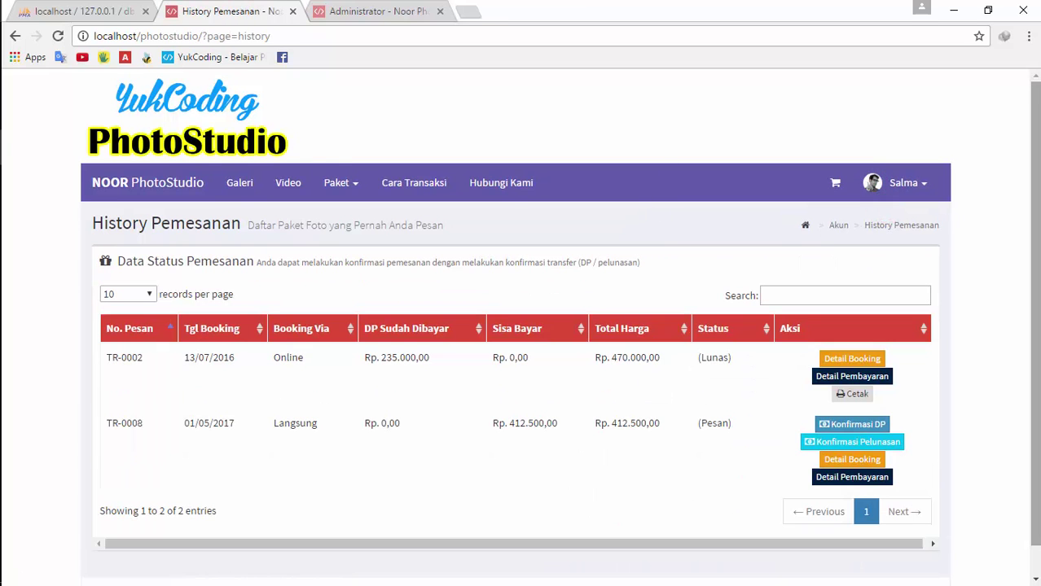
scroll(661, 250, "down", 1)
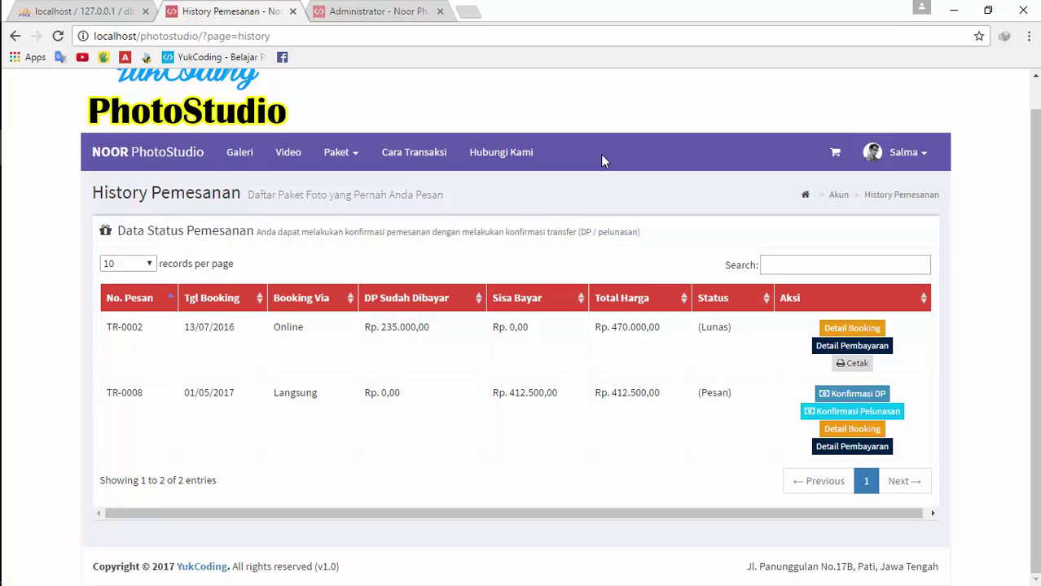
Compare TR-0008 between admin panel and customer history, log the customer out, and return to admin
left_click(375, 10)
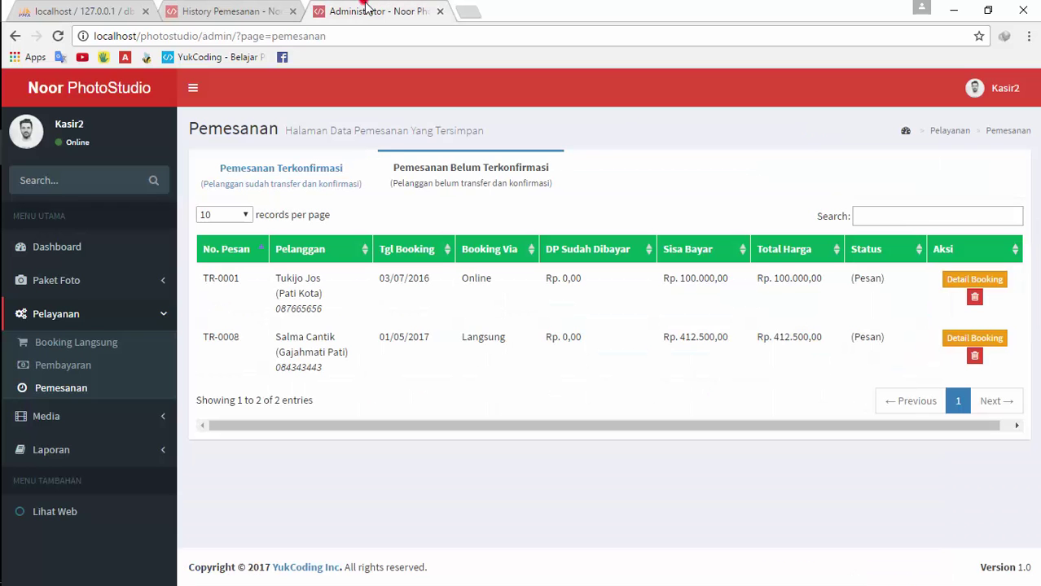
left_click(278, 16)
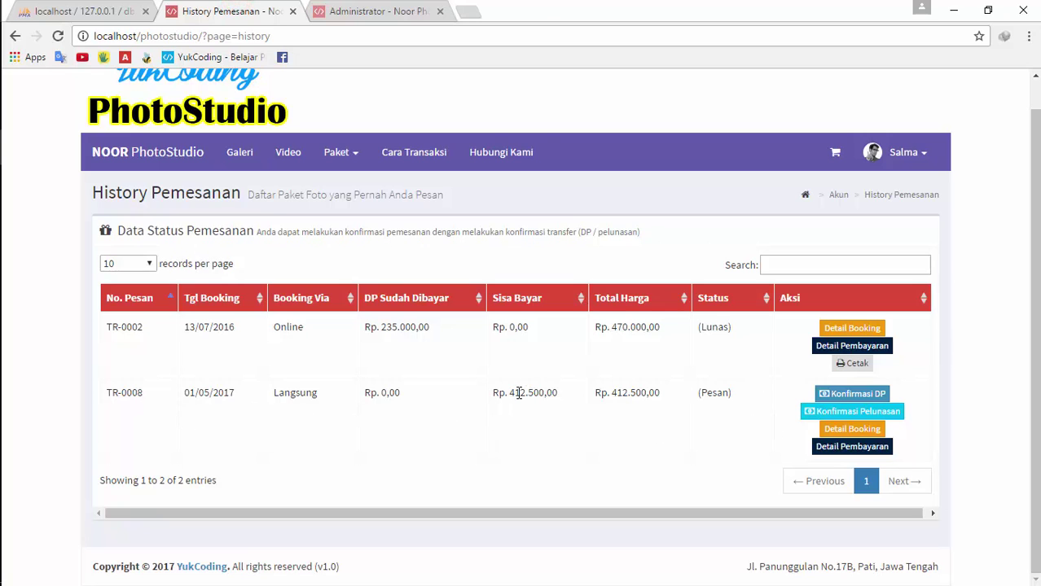
left_click(411, 12)
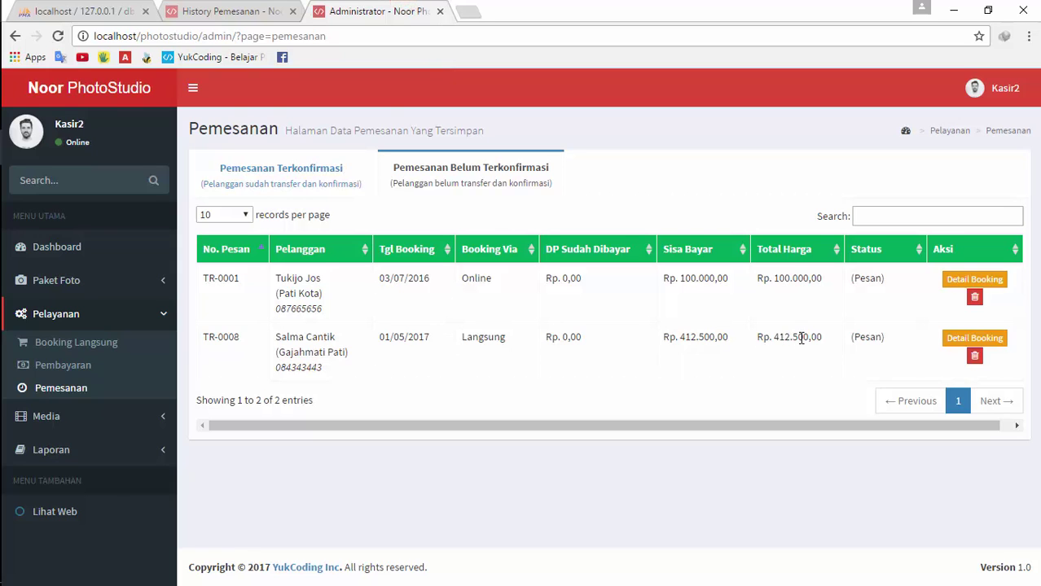
left_click(257, 10)
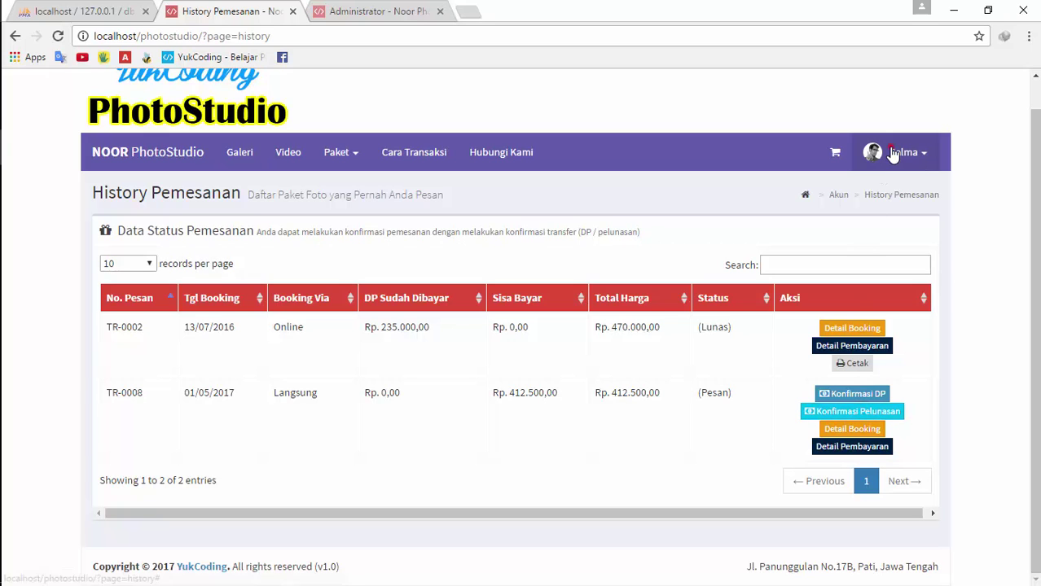
left_click(896, 152)
left_click(876, 240)
left_click(426, 6)
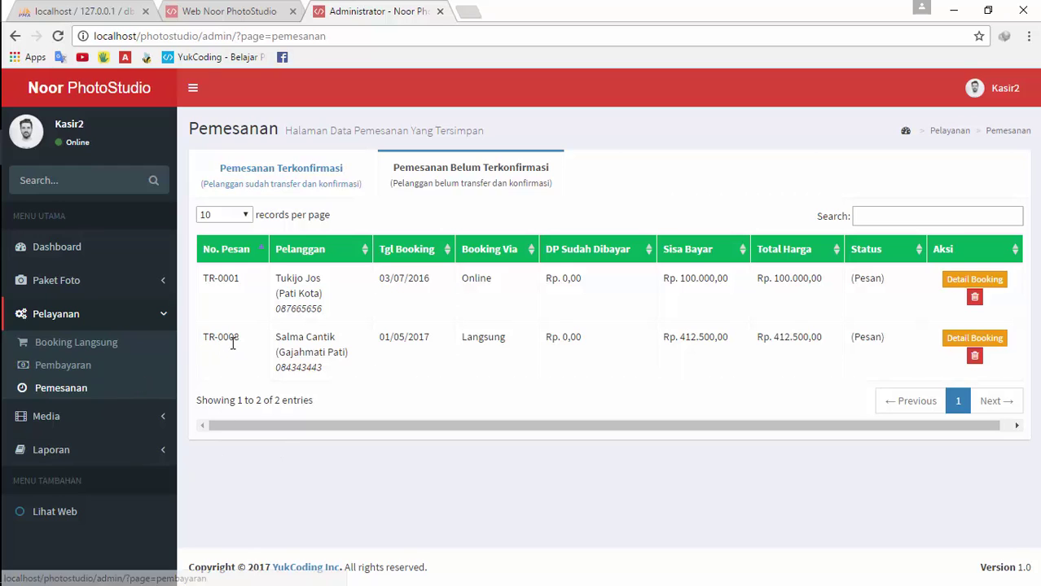
Copy order number TR-0008 from the unconfirmed bookings list
left_click(57, 368)
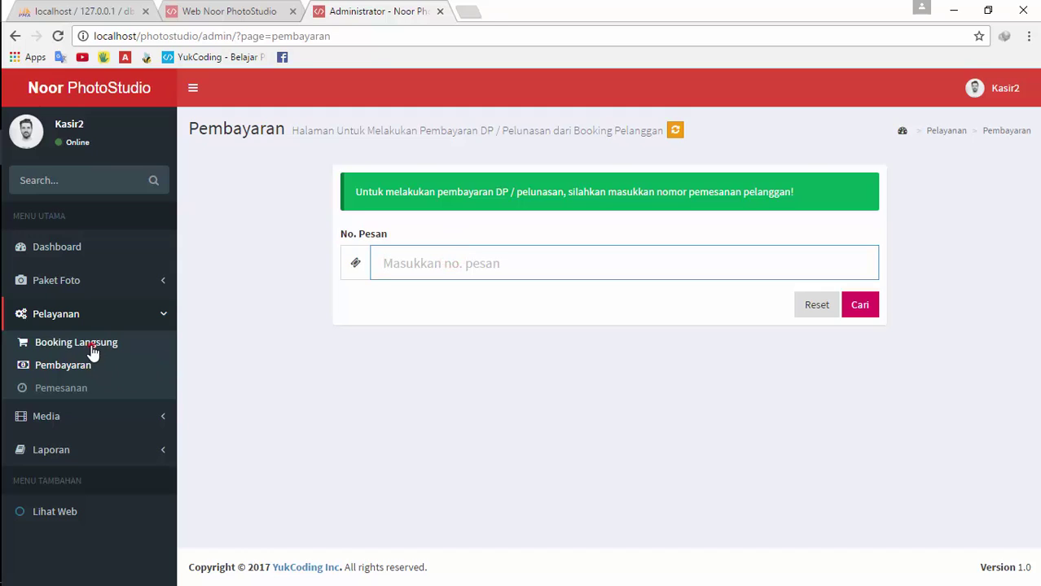
left_click(85, 343)
left_click(71, 390)
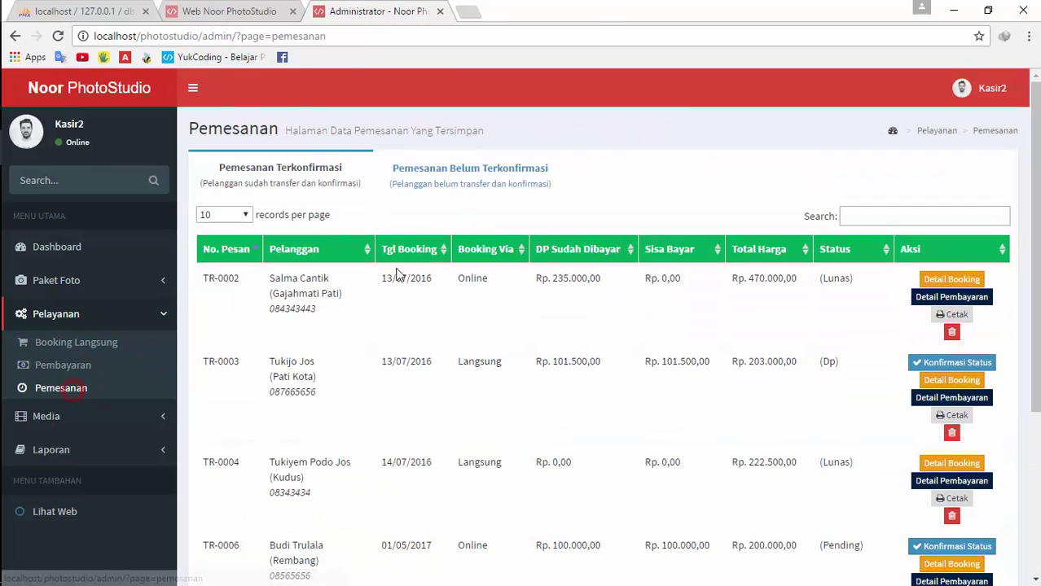
left_click(448, 177)
left_click_drag(248, 338, 206, 340)
key("ctrl+c")
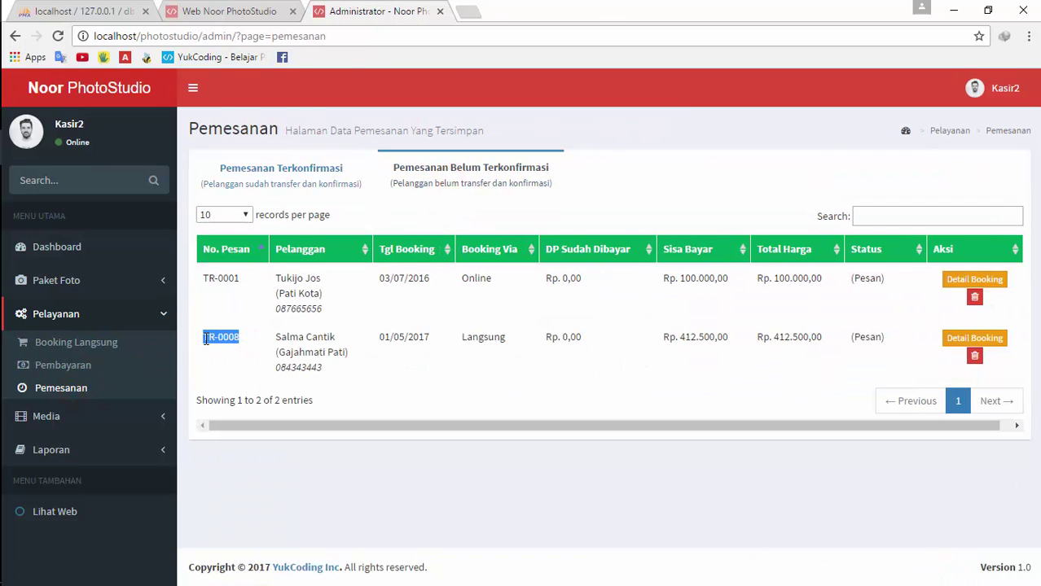
Paste TR-0008 into Pembayaran's No. Pesan search, then test nonexistent number gg45445454
left_click(82, 364)
left_click(393, 256)
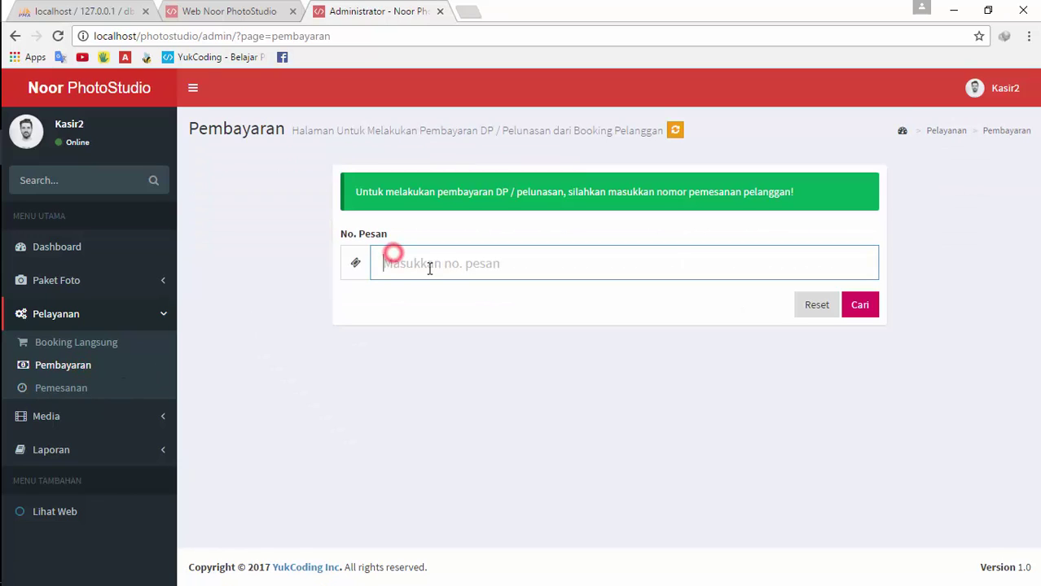
key("ctrl+v")
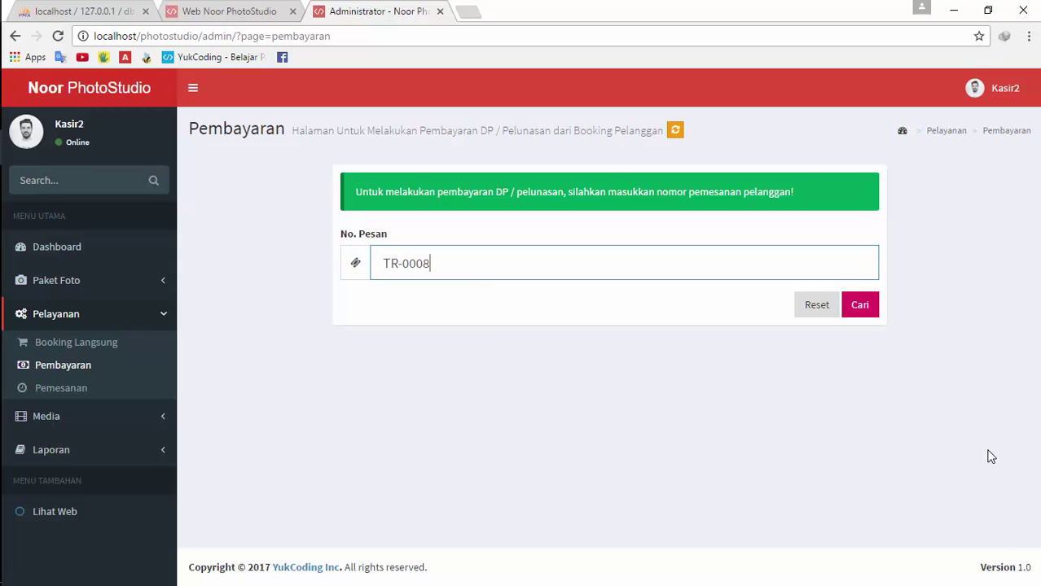
left_click(868, 314)
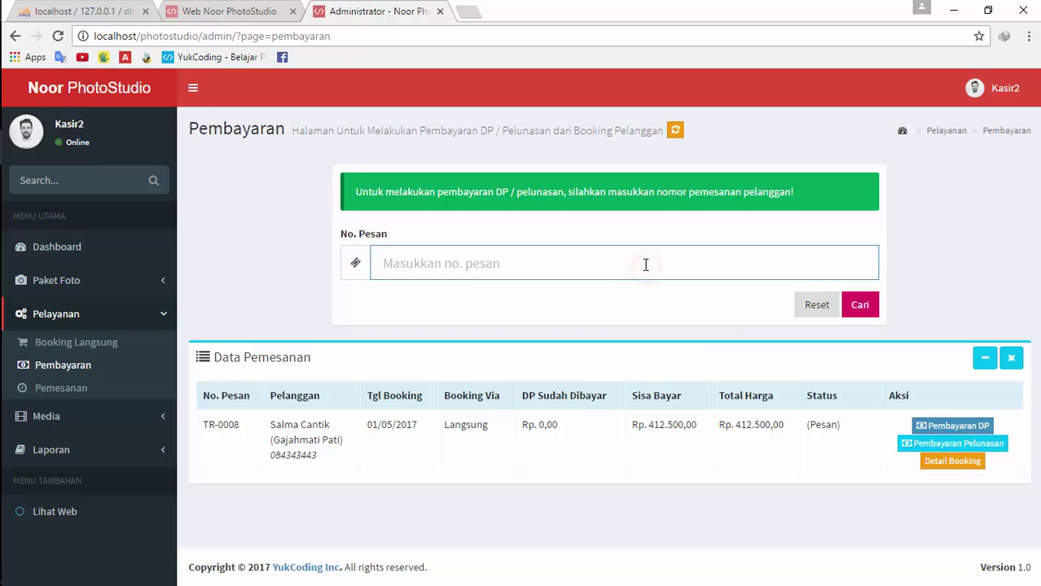
type("gg45445454")
left_click(859, 304)
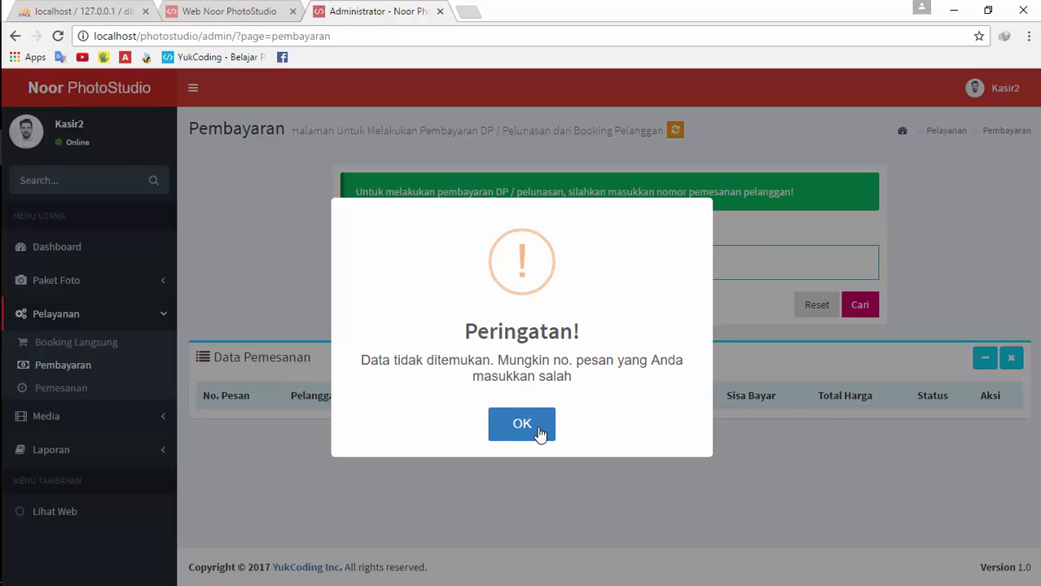
left_click(538, 432)
Search TR-0008 again and open its Pembayaran DP form showing a 206250 minimum DP
left_click(658, 262)
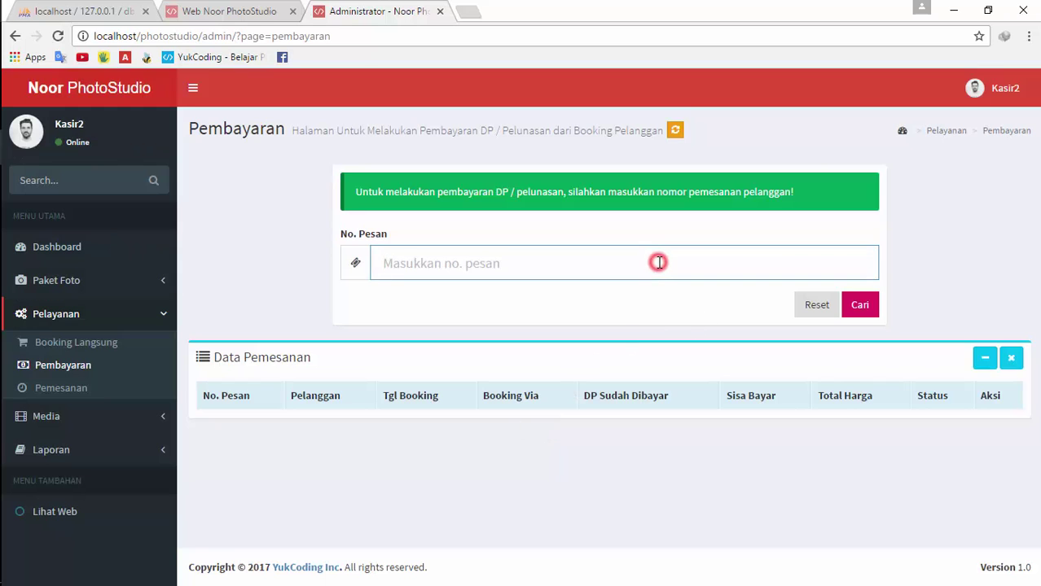
type("TR-0008")
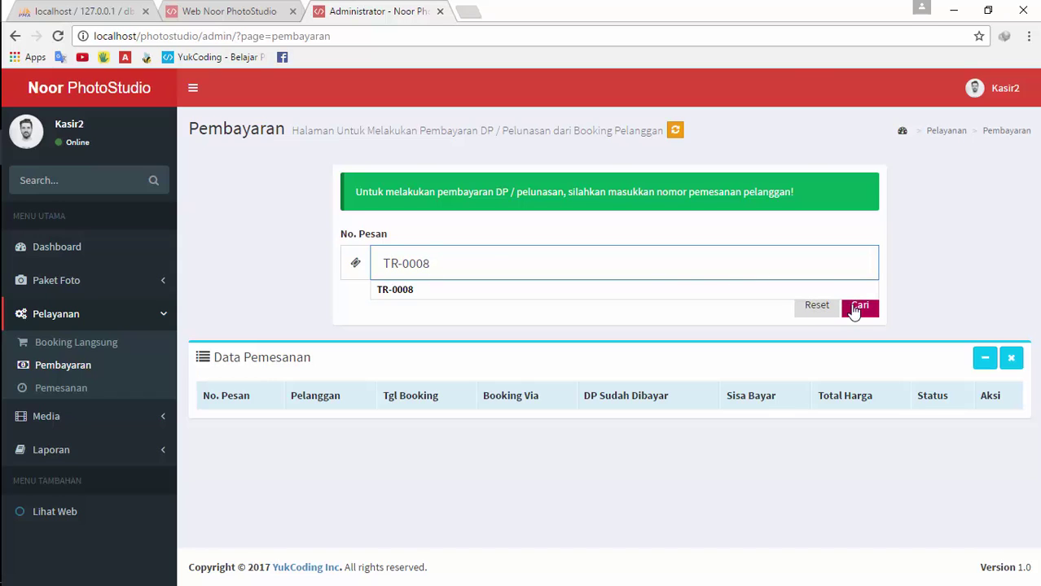
left_click(859, 310)
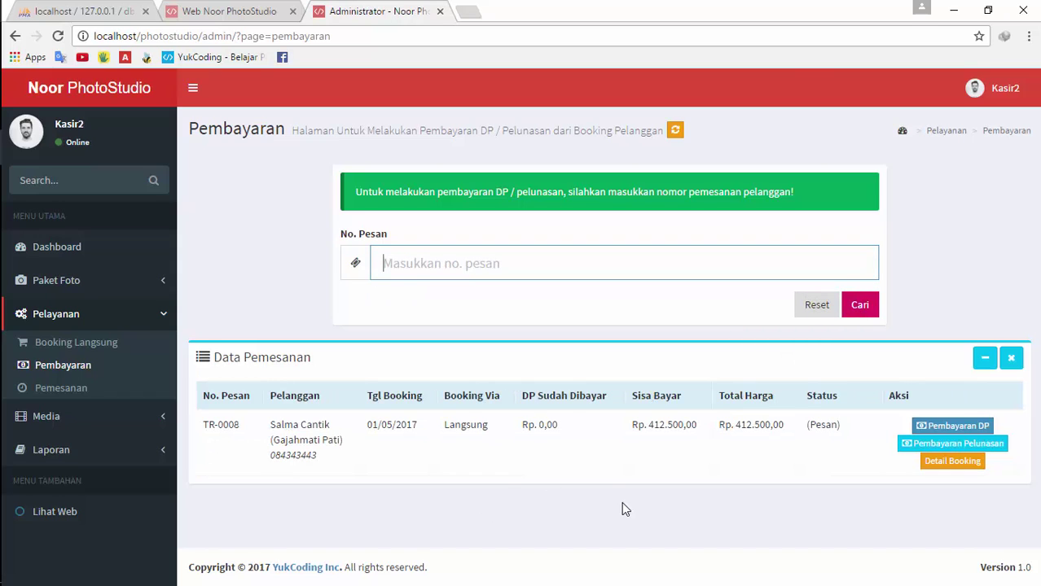
left_click(984, 360)
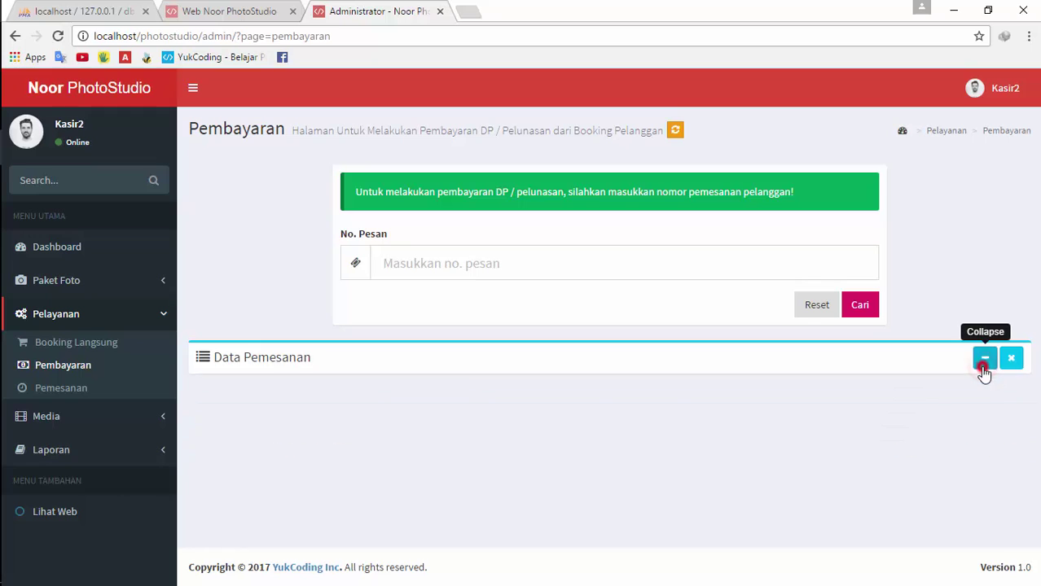
left_click(984, 360)
left_click(953, 426)
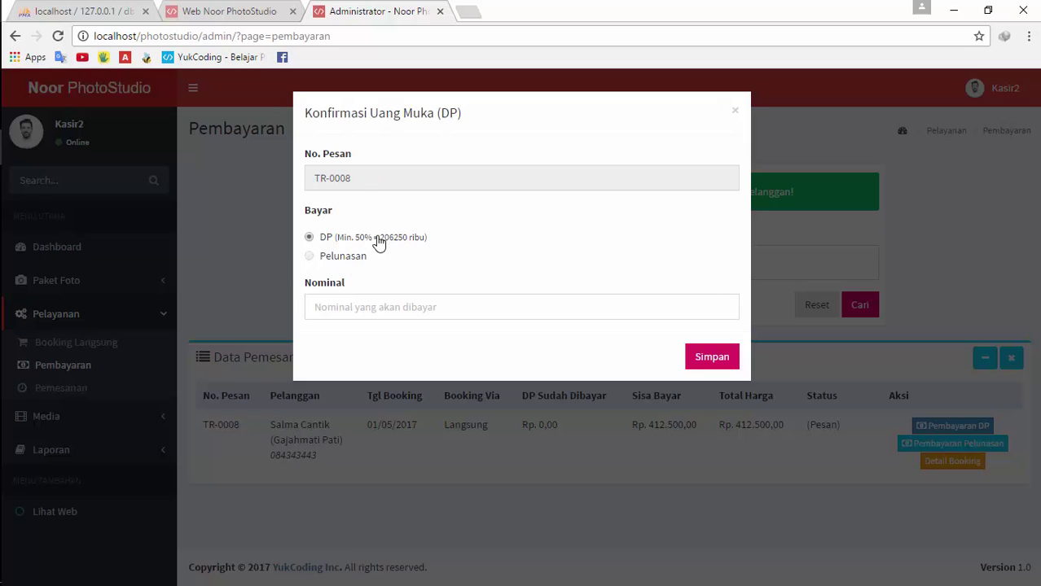
left_click(379, 237)
left_click(383, 307)
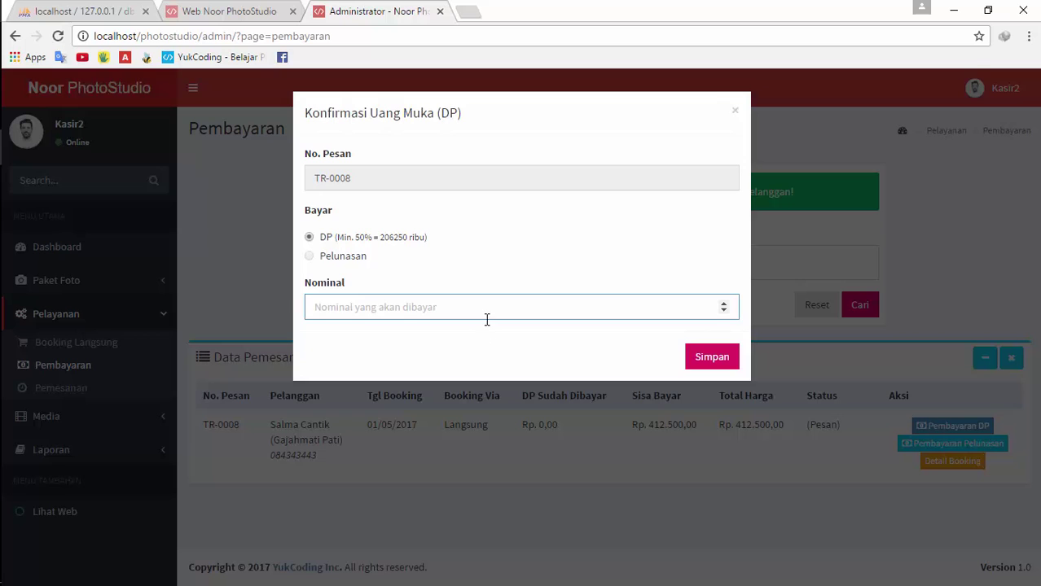
left_click(421, 444)
left_click(913, 443)
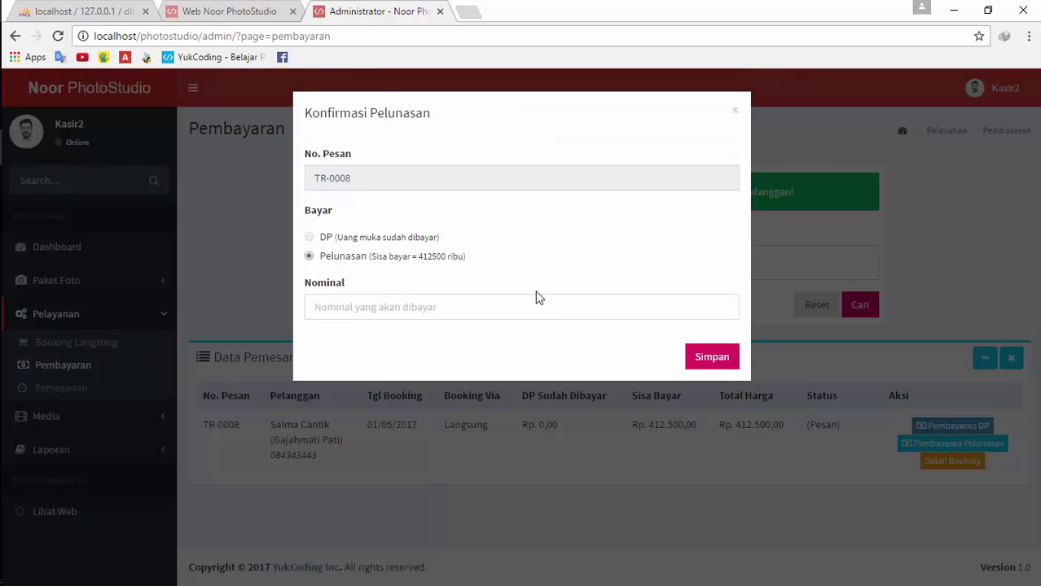
left_click(481, 301)
left_click(546, 391)
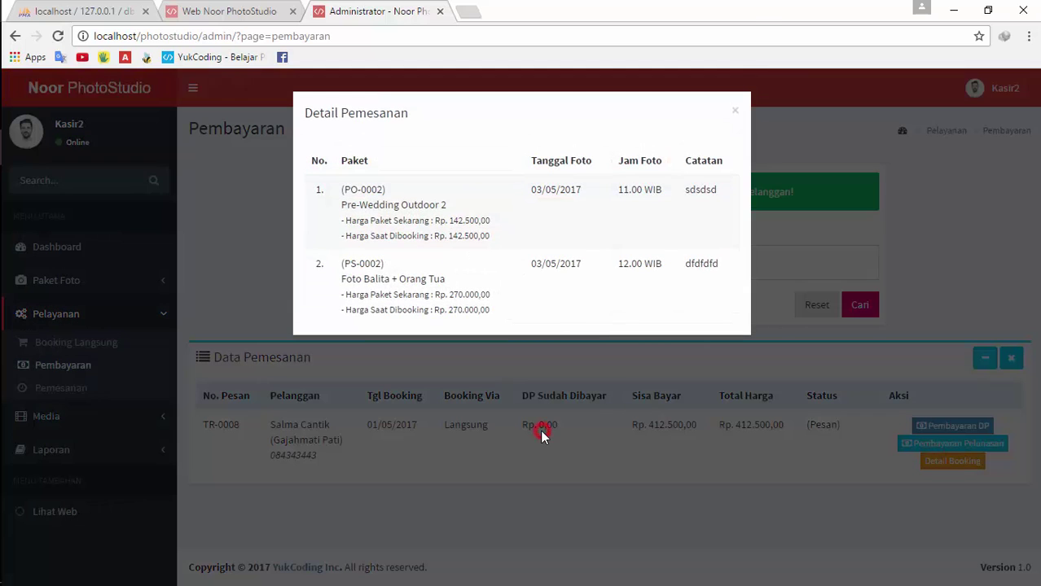
left_click(541, 431)
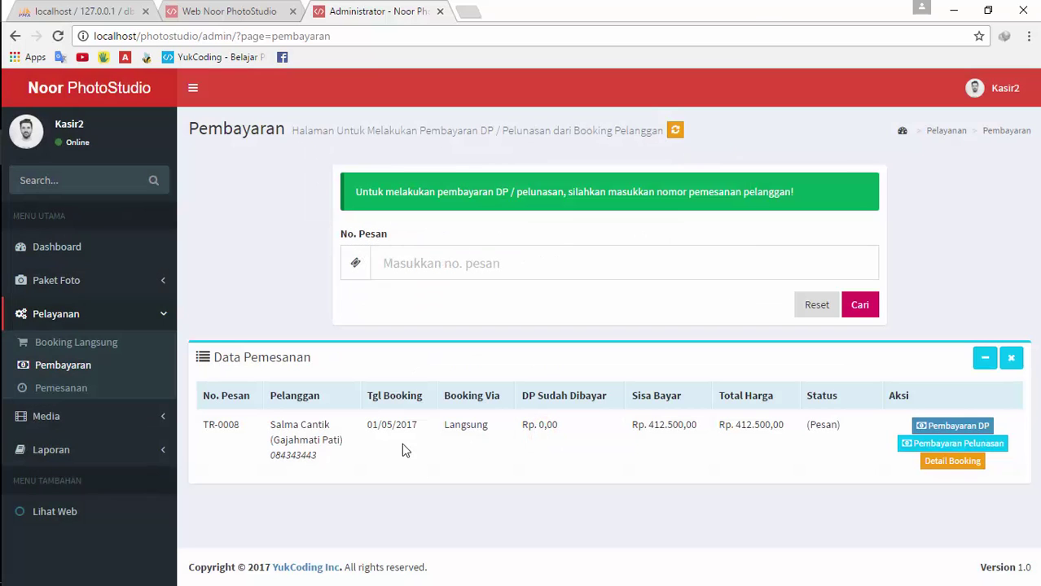
Scroll through the Pelayanan > Pemesanan bookings table, then bring up the Media > Galeri album list
left_click(92, 392)
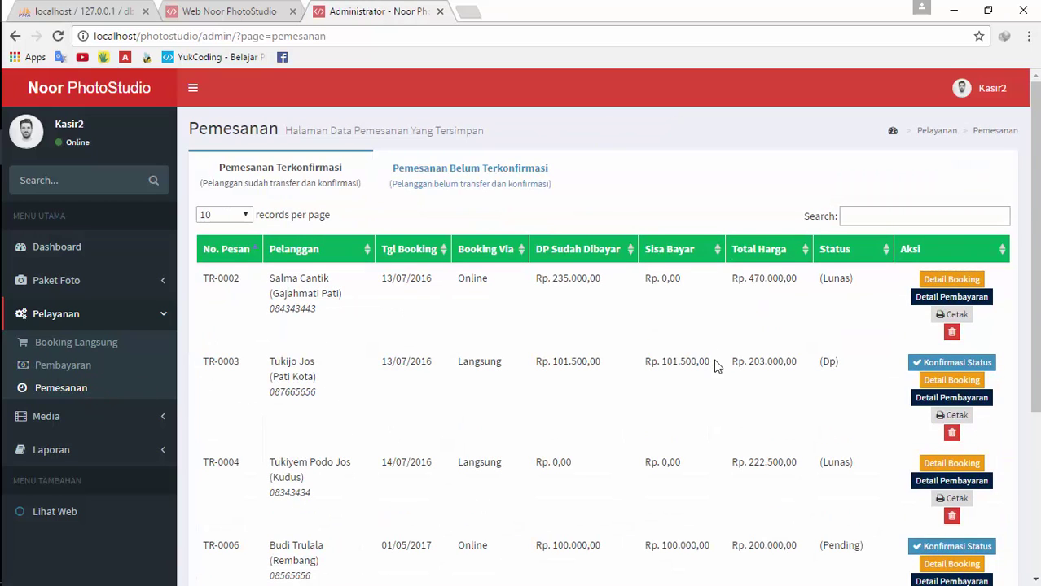
scroll(628, 403, "down", 3)
scroll(657, 377, "up", 3)
scroll(829, 387, "down", 3)
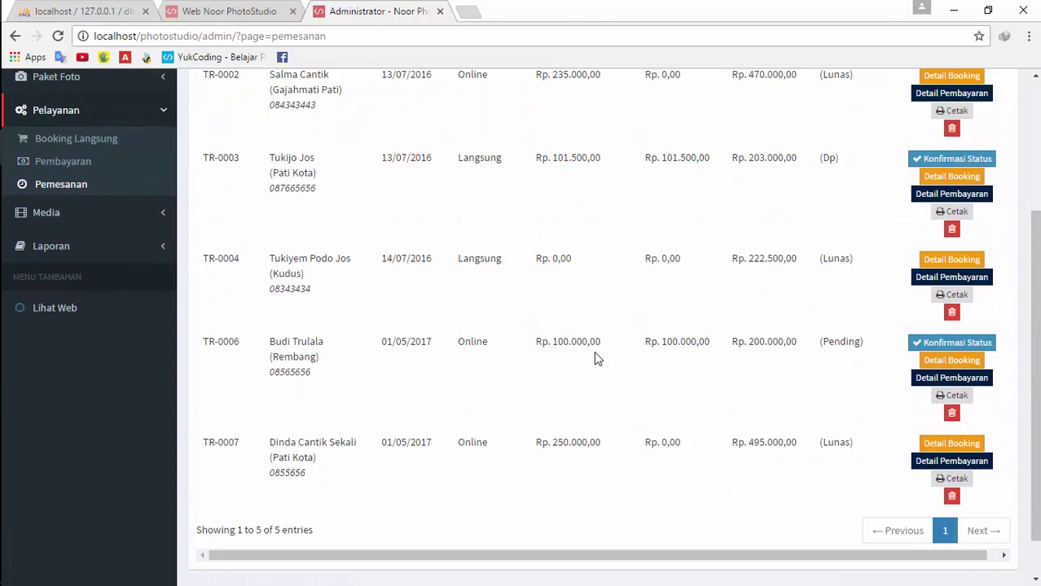
scroll(594, 359, "up", 1)
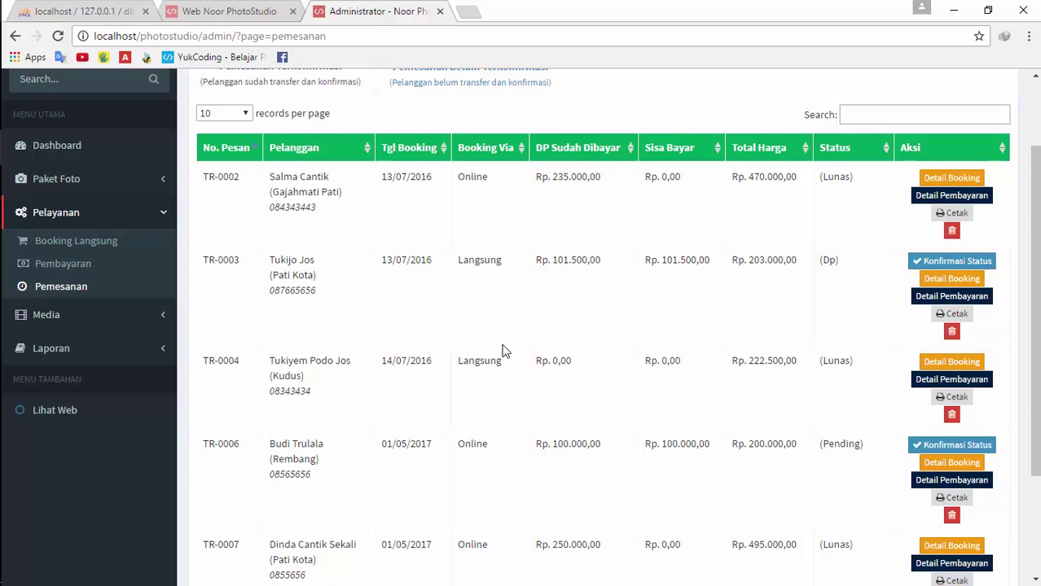
scroll(503, 350, "down", 1)
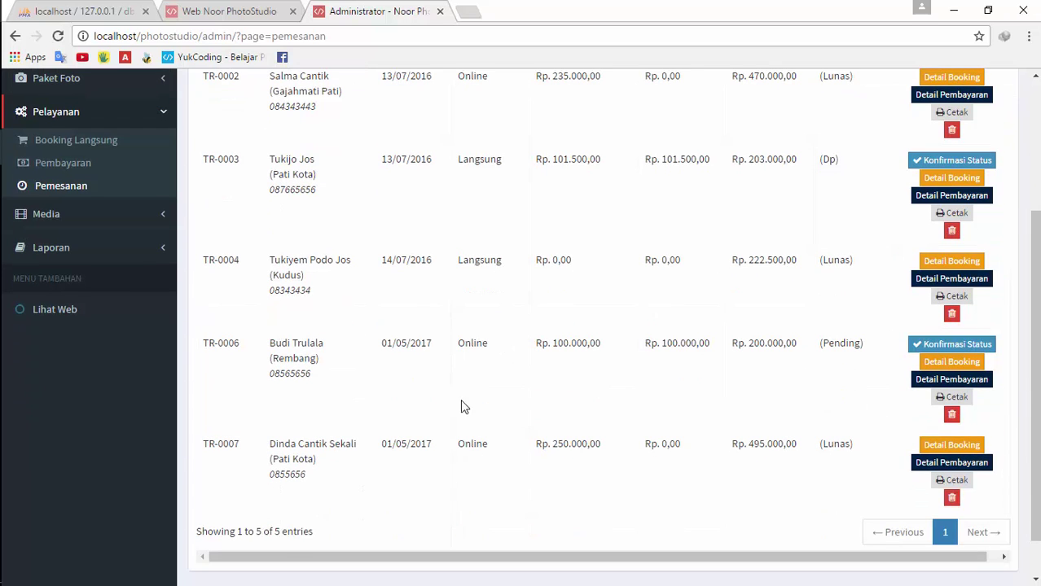
left_click(106, 226)
left_click(96, 177)
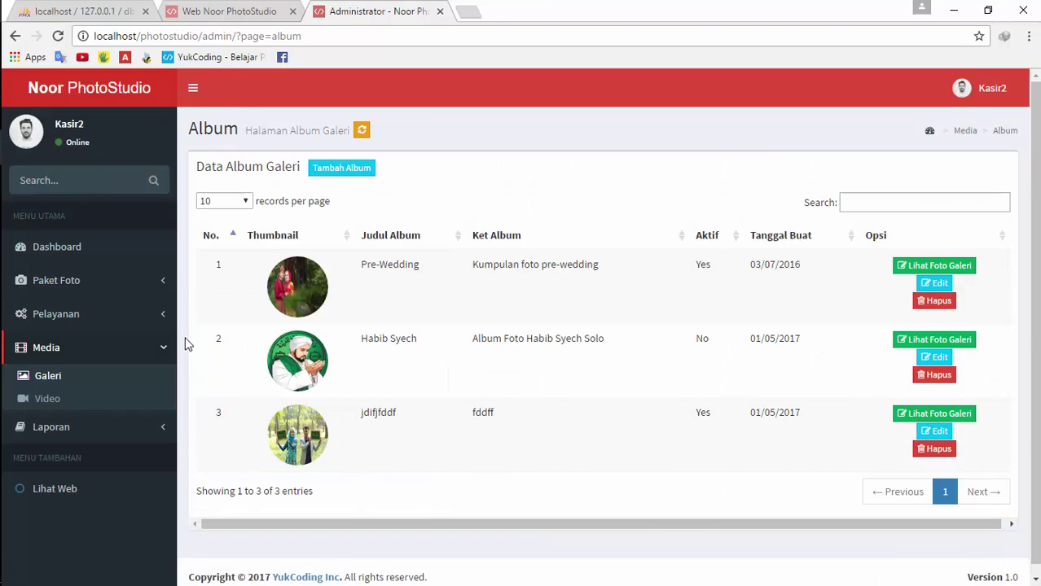
On the public site's Galeri, enlarge and open the jdifjfddf album to check its photos
left_click(228, 12)
left_click(246, 182)
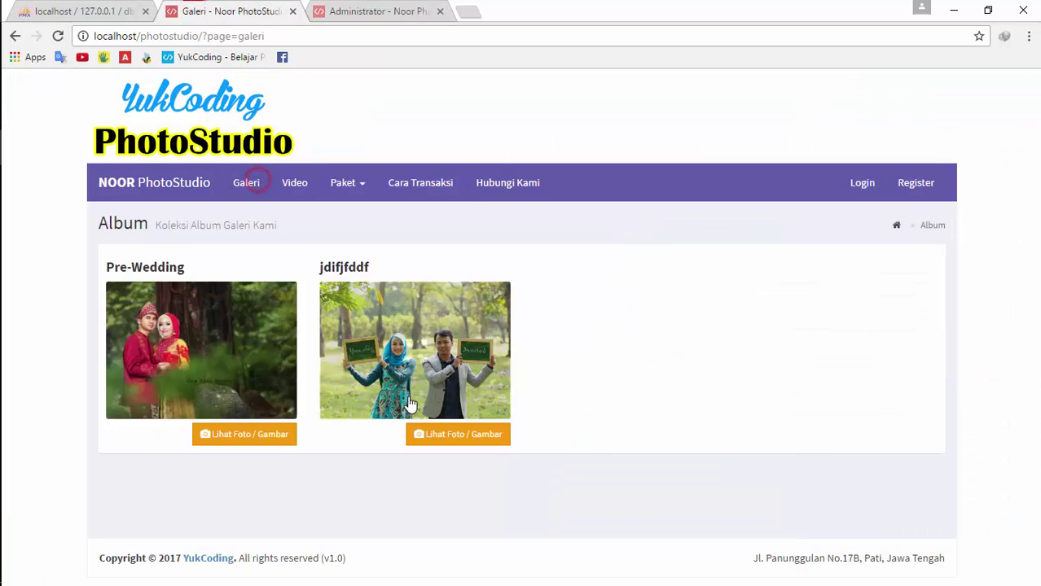
left_click(452, 434)
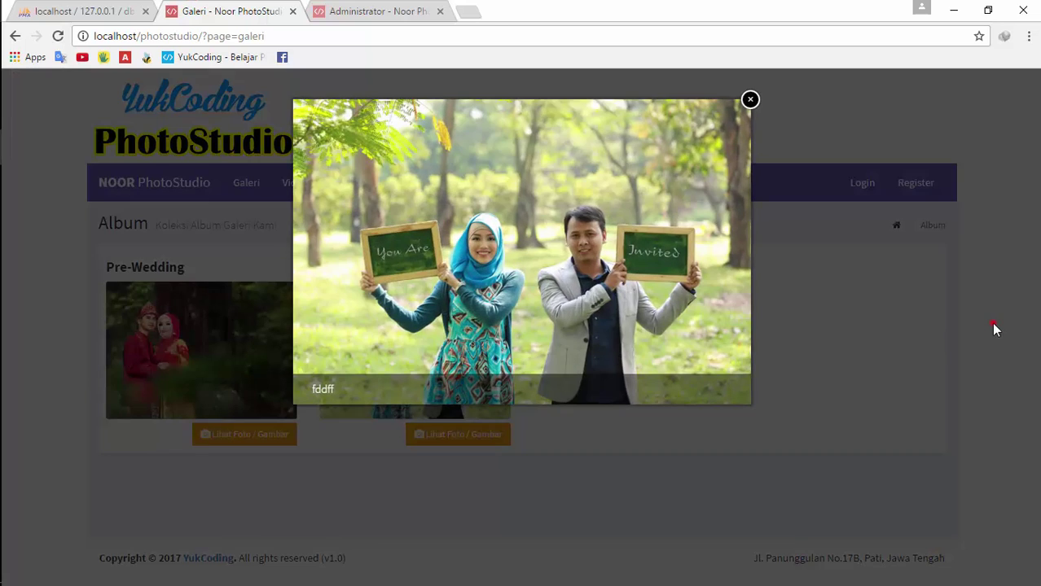
left_click(992, 323)
left_click(458, 434)
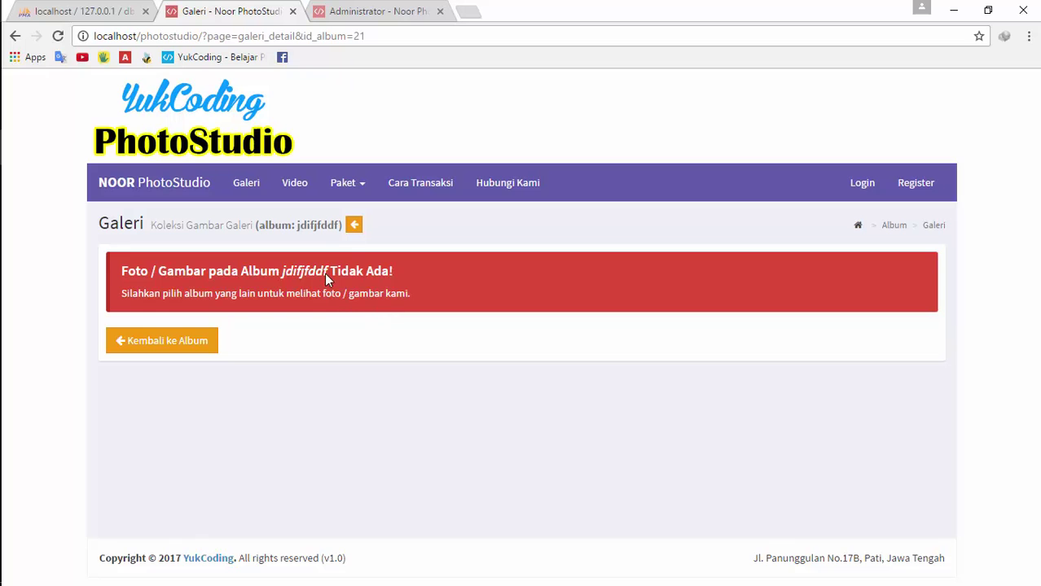
left_click(191, 340)
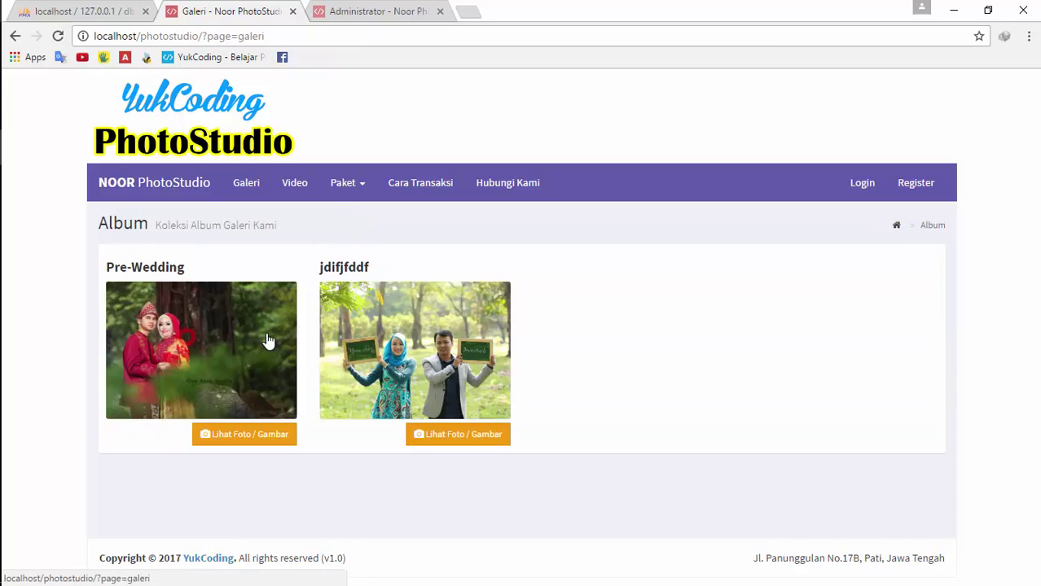
Back in the admin panel, view jdifjfddf's Lihat Foto Galeri, then open the Media > Video playlist page
left_click(377, 10)
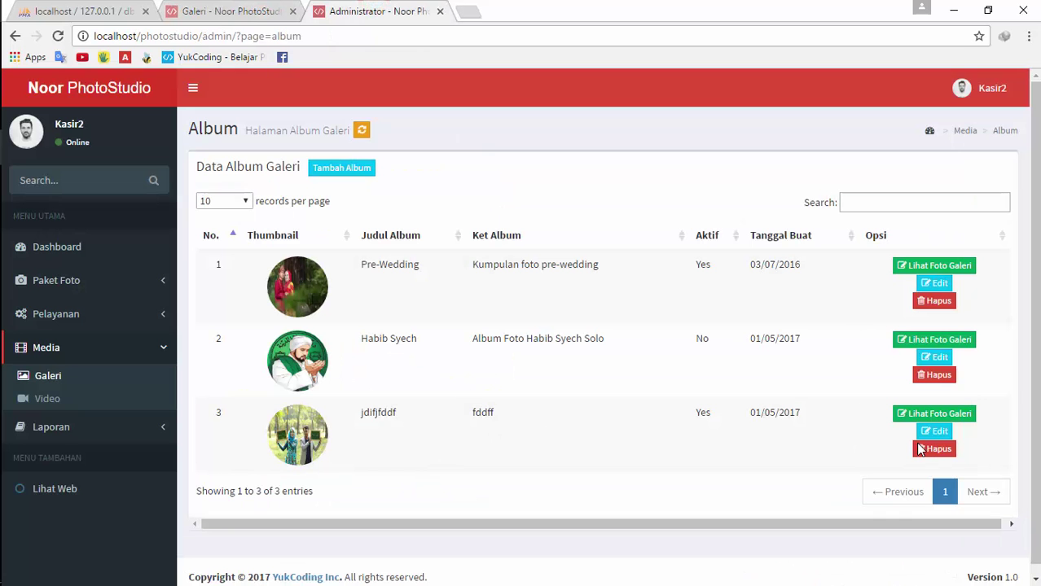
left_click(951, 414)
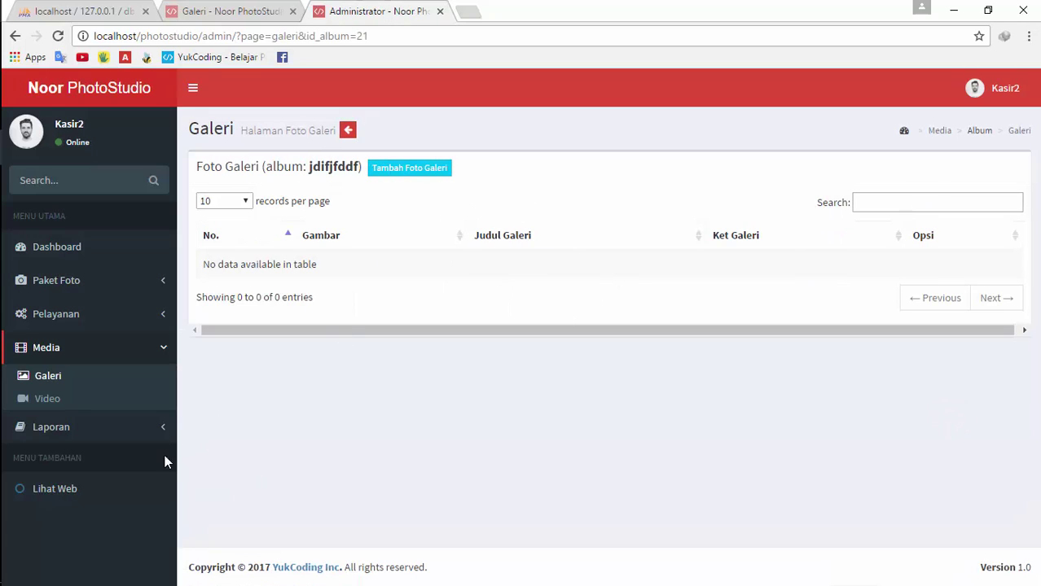
left_click(96, 400)
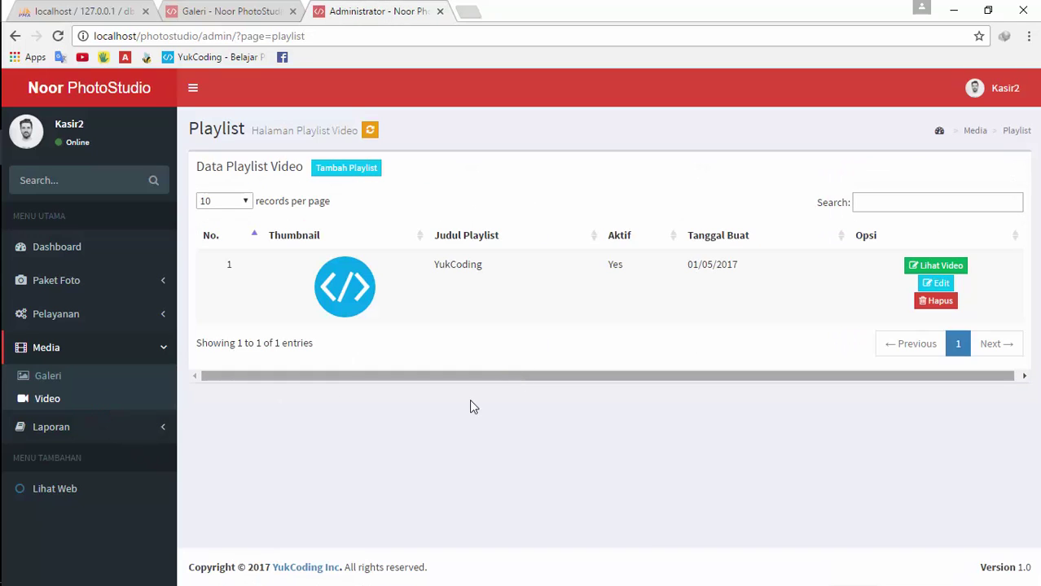
left_click(135, 426)
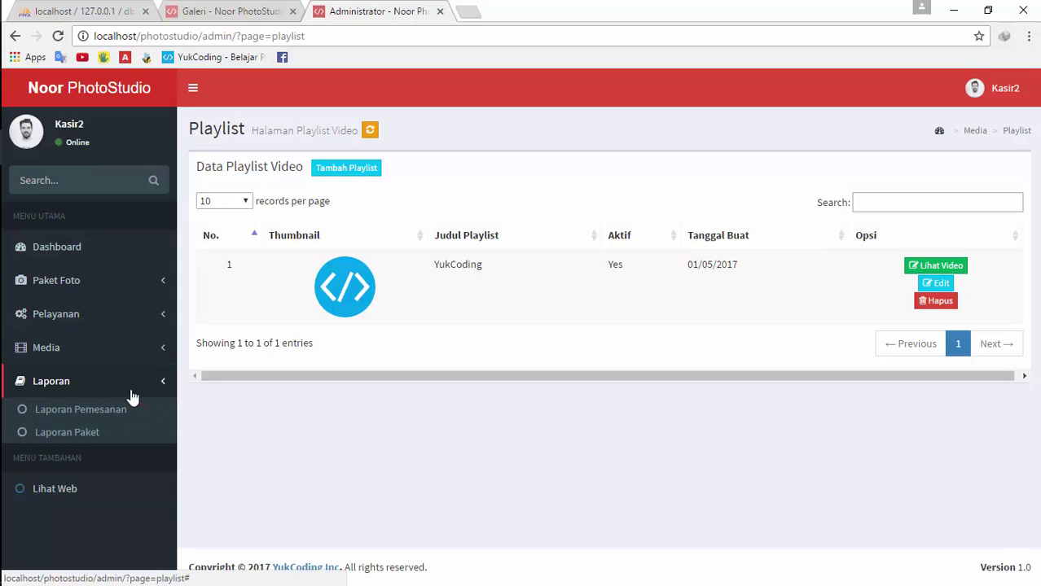
left_click(133, 394)
left_click(135, 350)
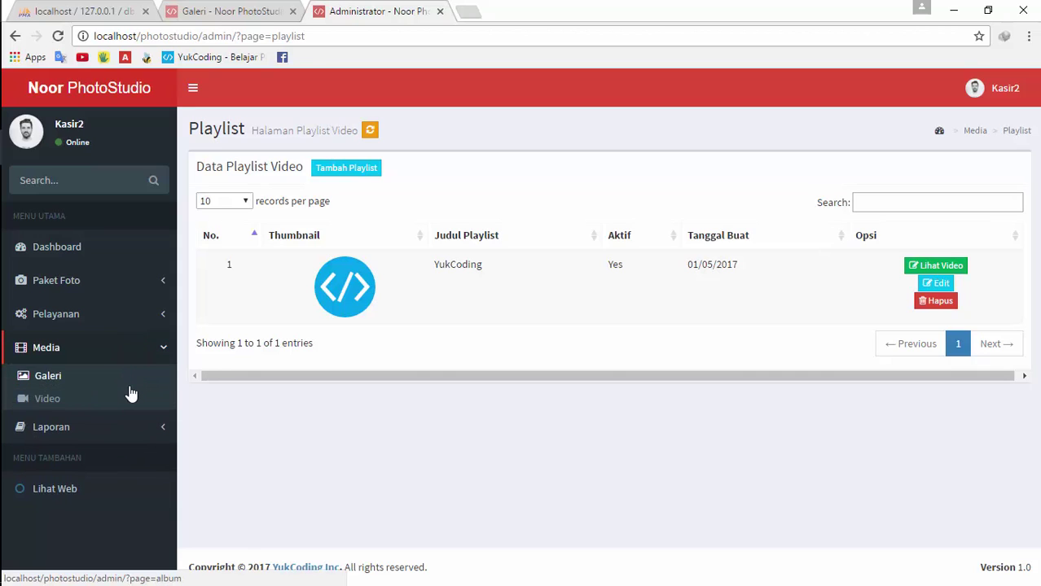
left_click(131, 404)
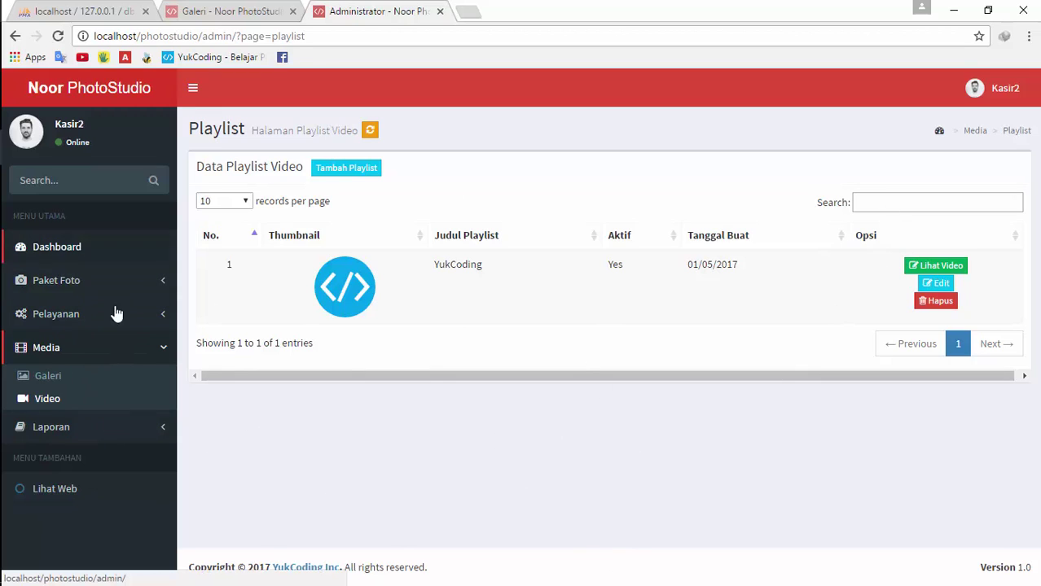
left_click(104, 429)
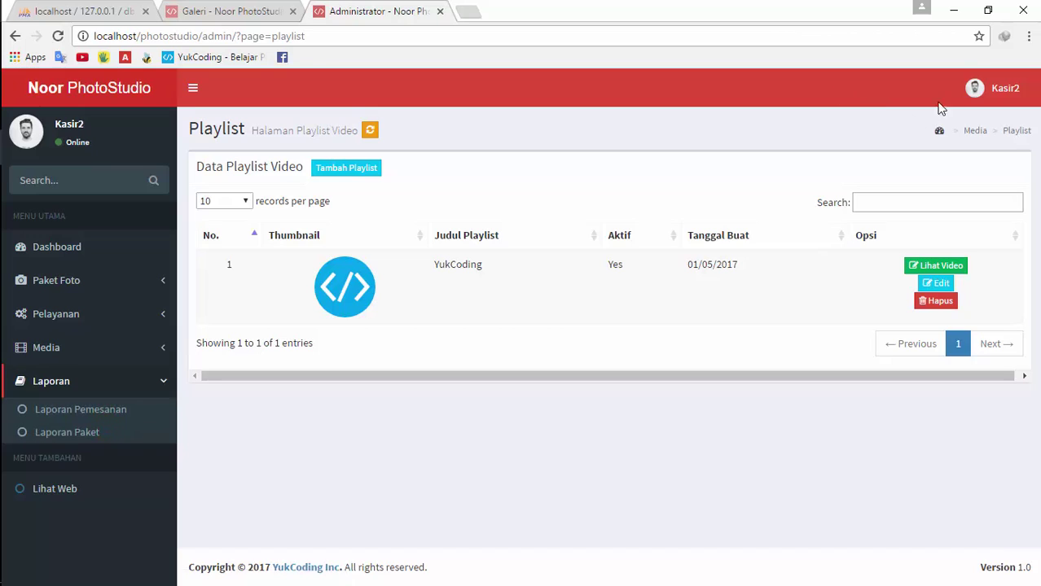
left_click(992, 88)
Sign out and log back in with a different staff account's username and password
left_click(1007, 262)
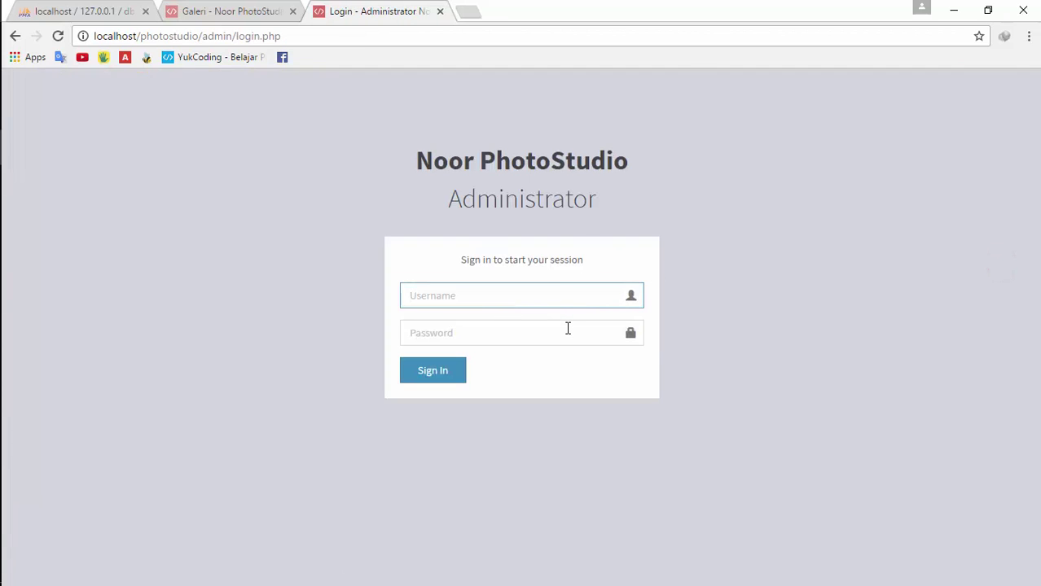
key("BackSpace")
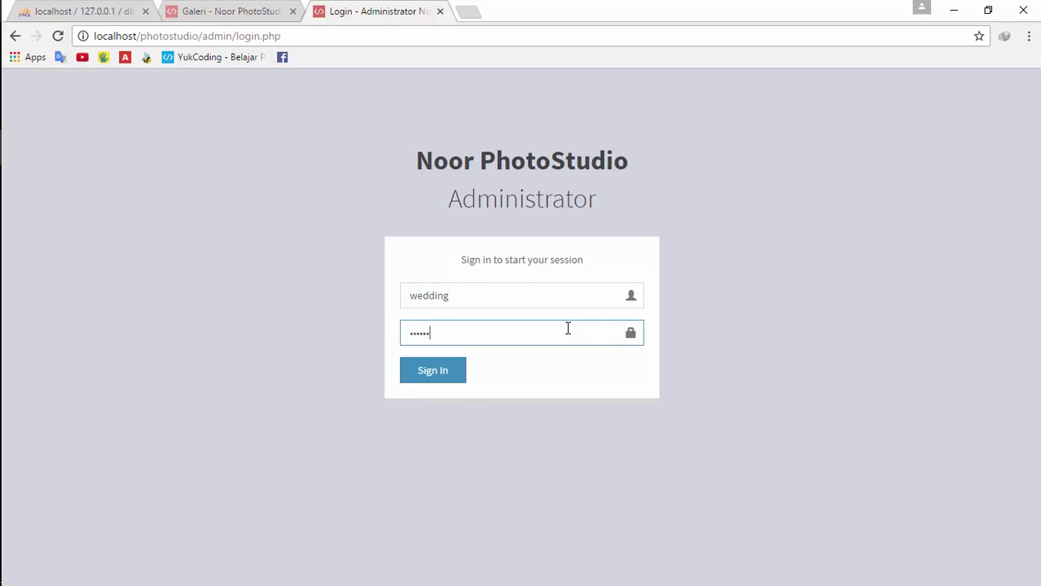
key("Return")
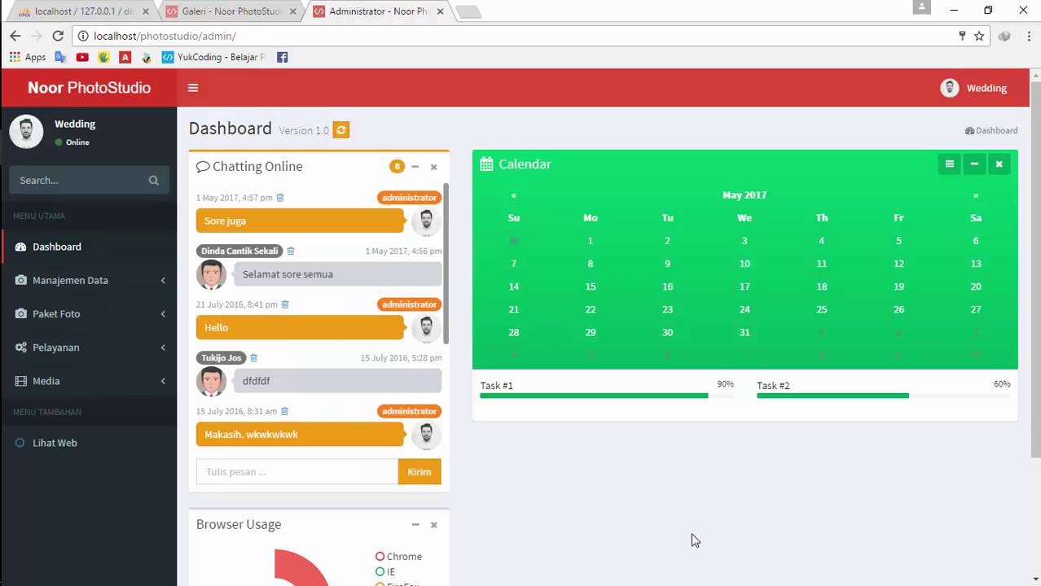
Browse the studio and outdoor photo package lists and the photographer and videographer lists
scroll(845, 506, "down", 2)
scroll(846, 506, "up", 3)
left_click(134, 281)
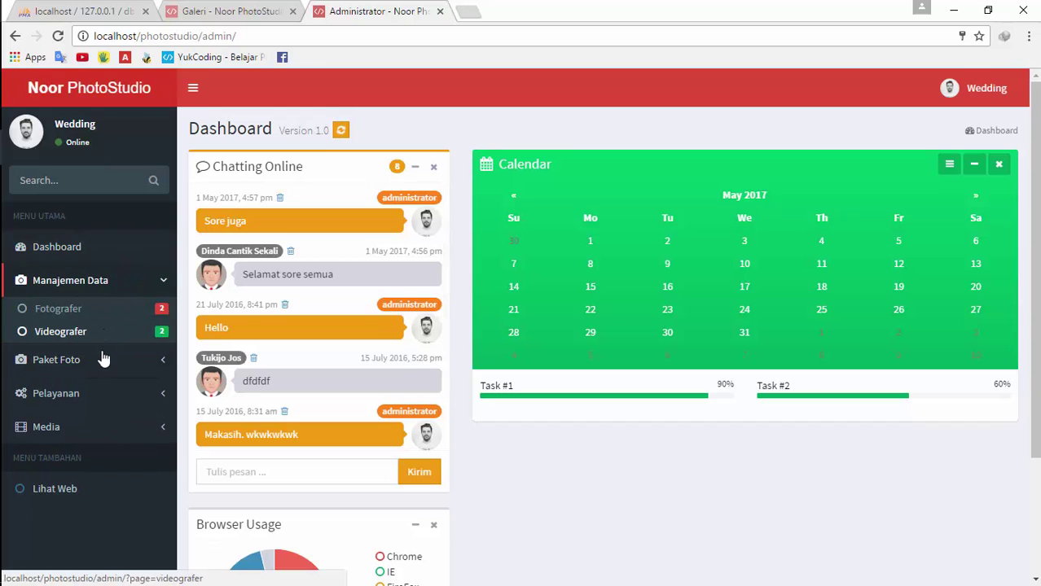
left_click(100, 364)
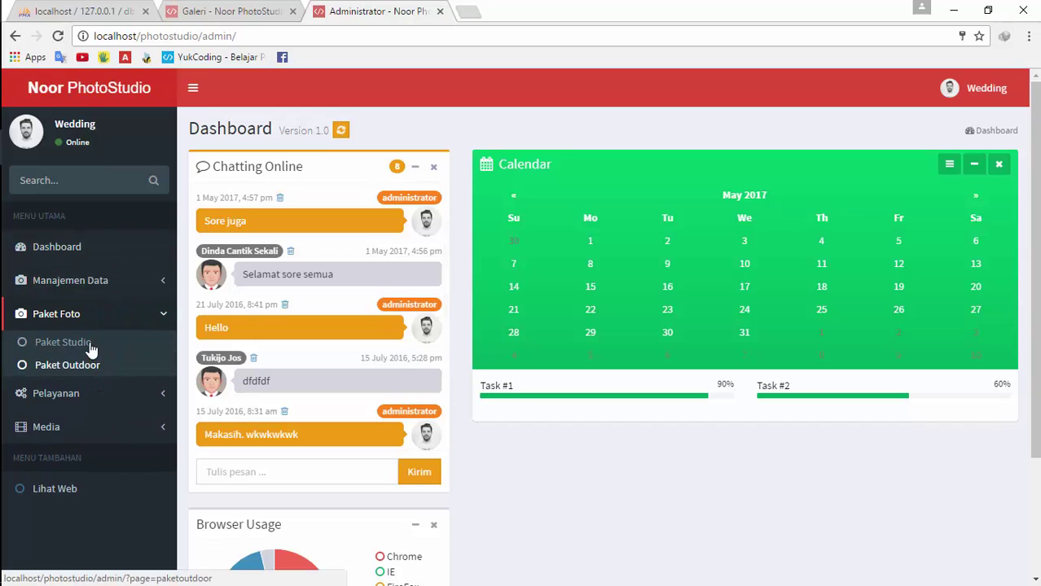
left_click(89, 345)
left_click(93, 380)
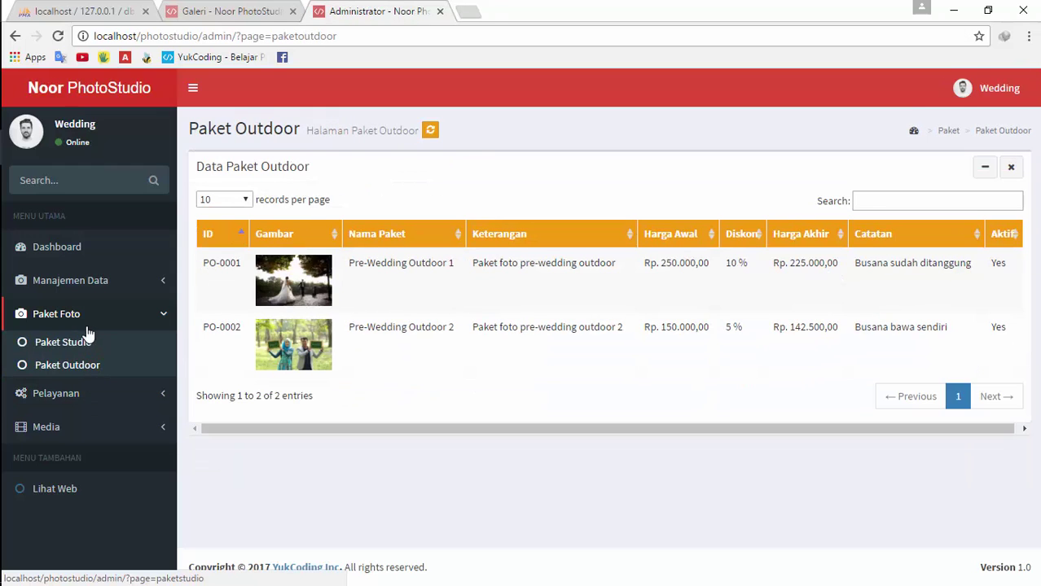
left_click(86, 285)
left_click(80, 317)
left_click(79, 332)
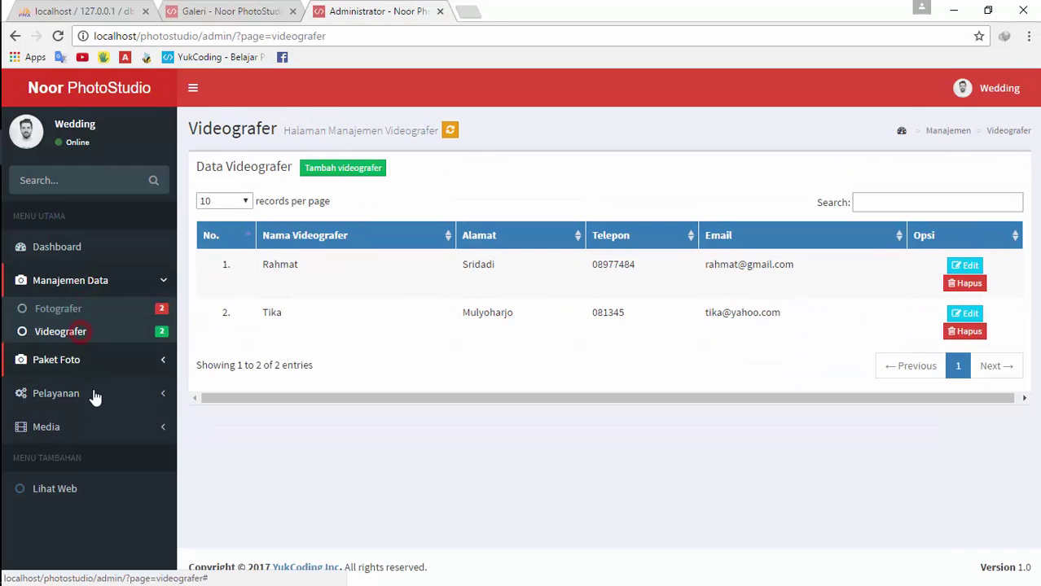
View the Penjadwalan, gallery albums and video playlist pages, then sign out
left_click(86, 394)
left_click(79, 377)
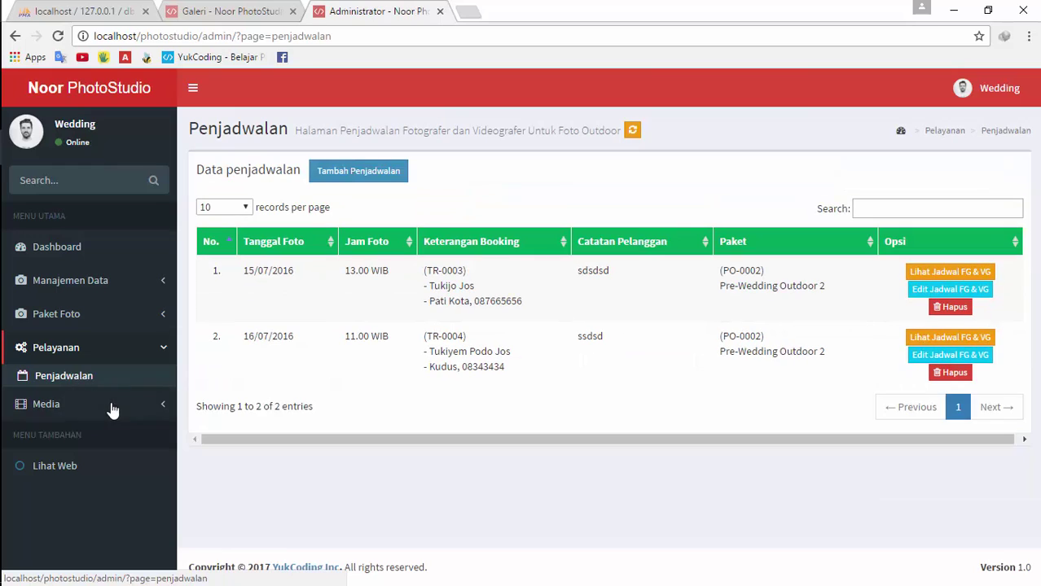
left_click(73, 407)
left_click(75, 420)
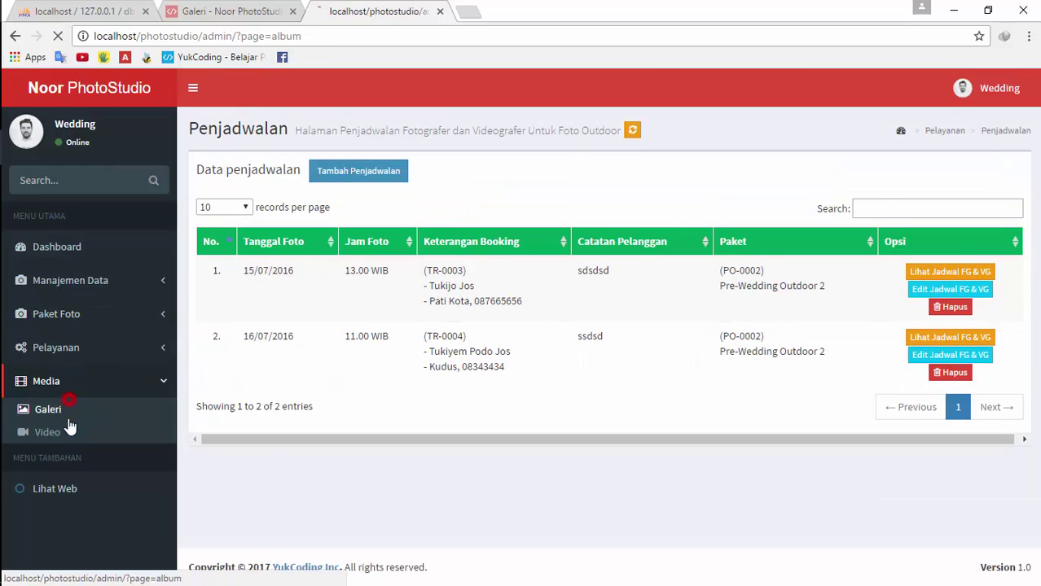
left_click(94, 430)
left_click(992, 88)
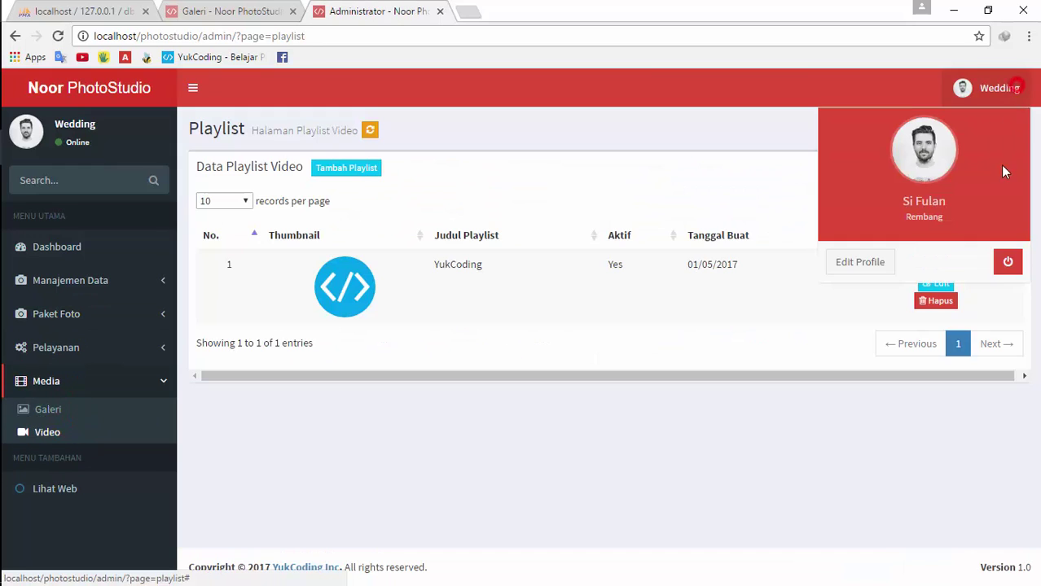
left_click(1005, 262)
Sign in to the admin panel with the admin account's username and password
type("admin")
key("Tab")
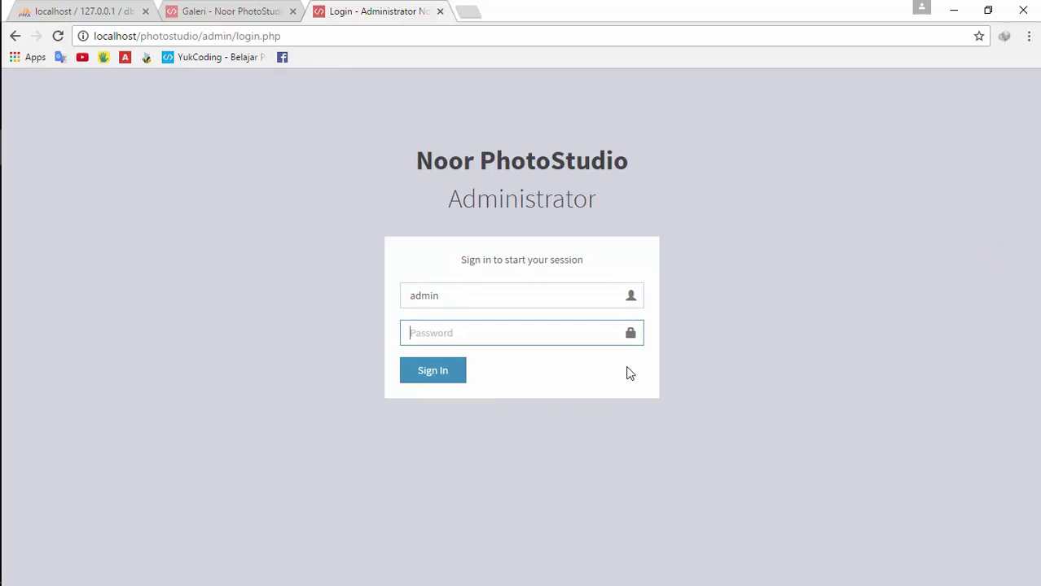
type("admin")
key("Return")
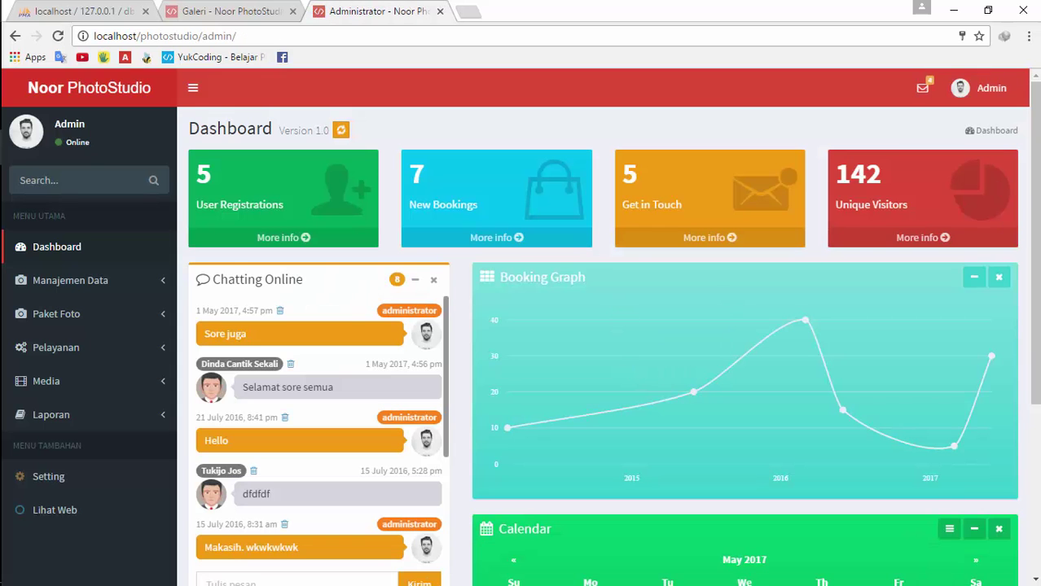
scroll(621, 364, "down", 4)
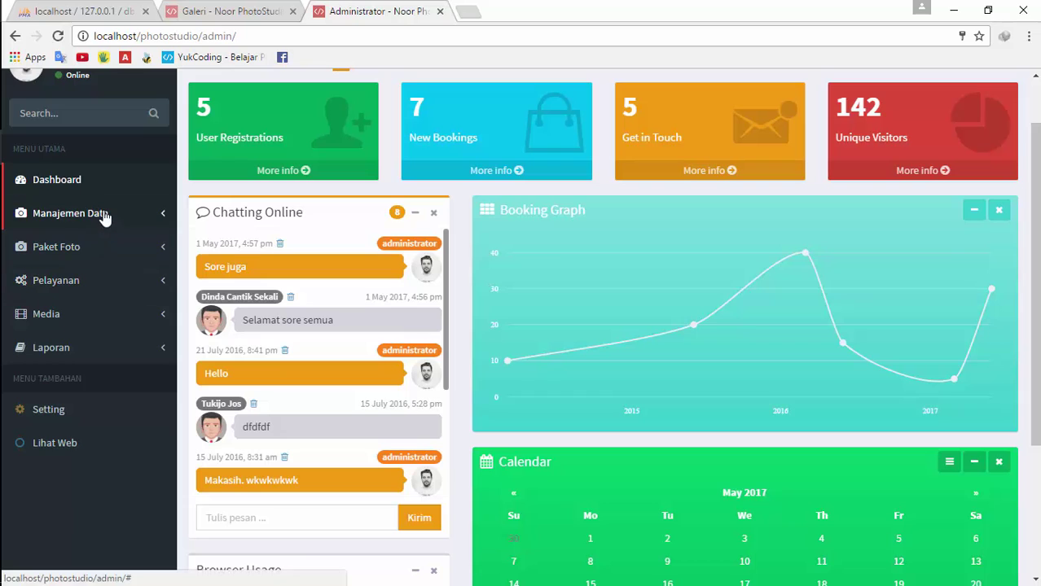
Open the Fotografer list and try its add, edit and delete dialogs without saving changes
left_click(104, 214)
left_click(96, 270)
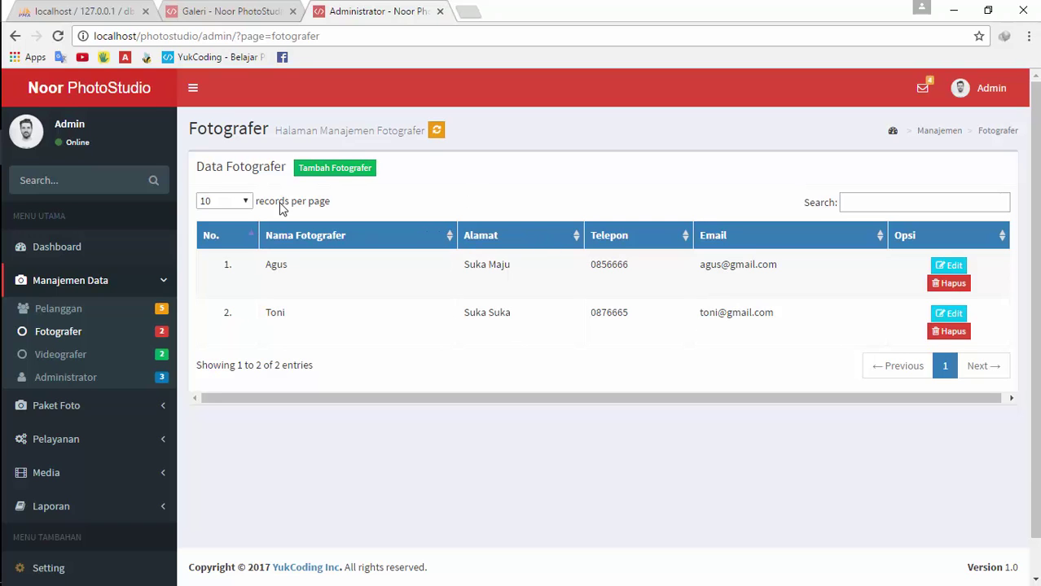
left_click(313, 170)
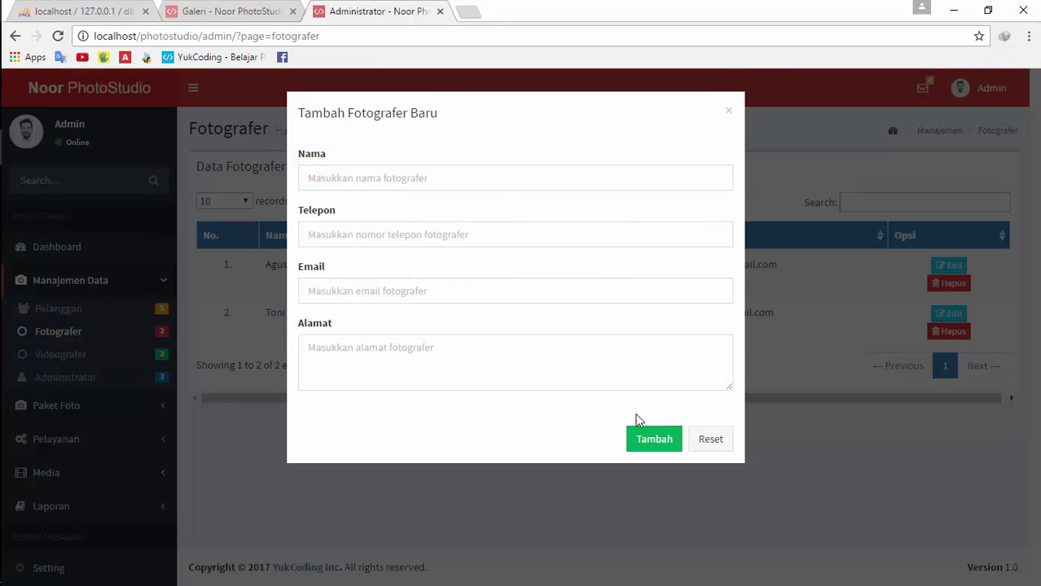
left_click(801, 472)
left_click(949, 312)
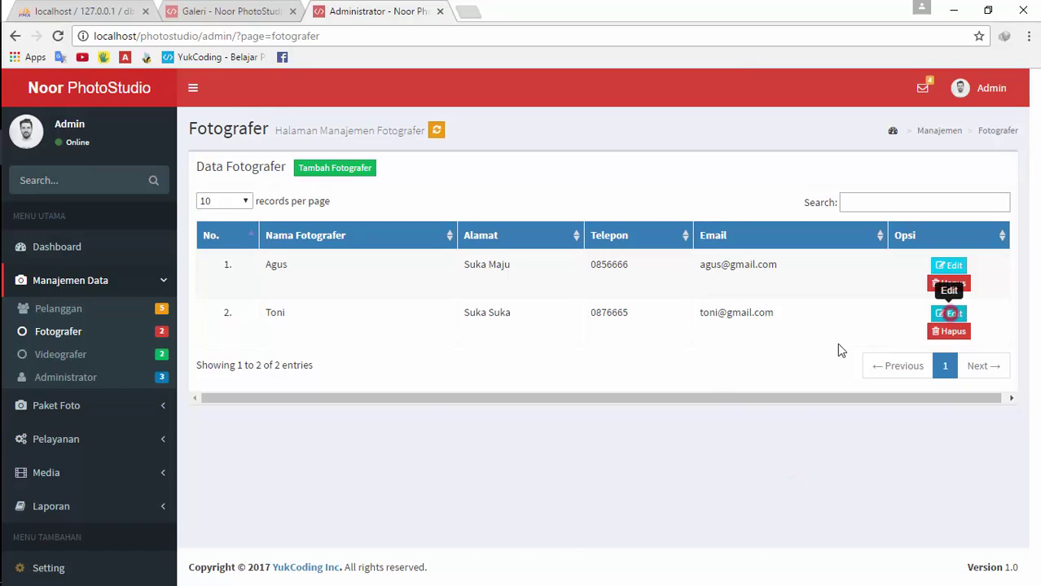
left_click(779, 466)
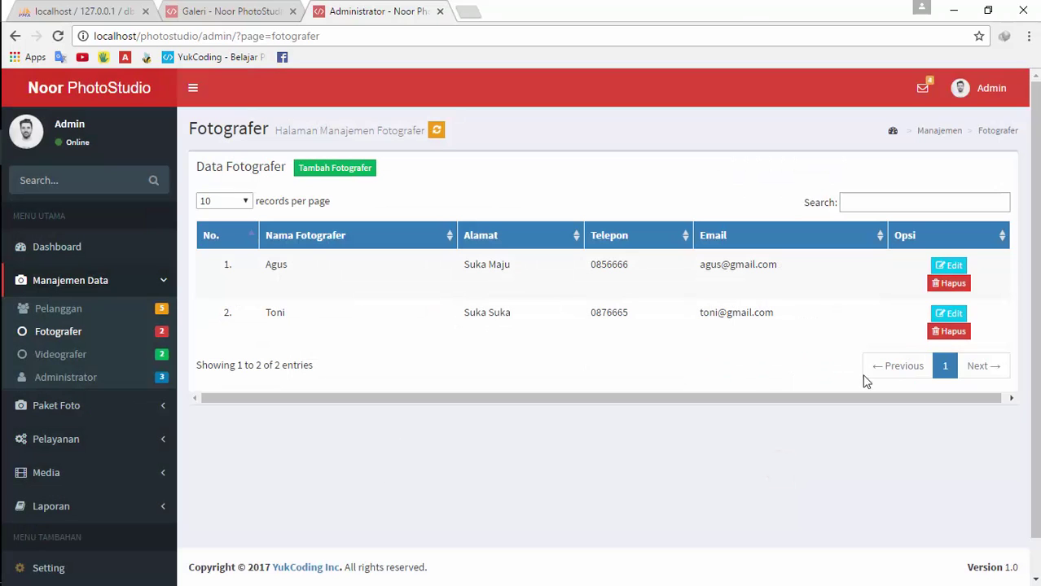
left_click(936, 336)
left_click(588, 434)
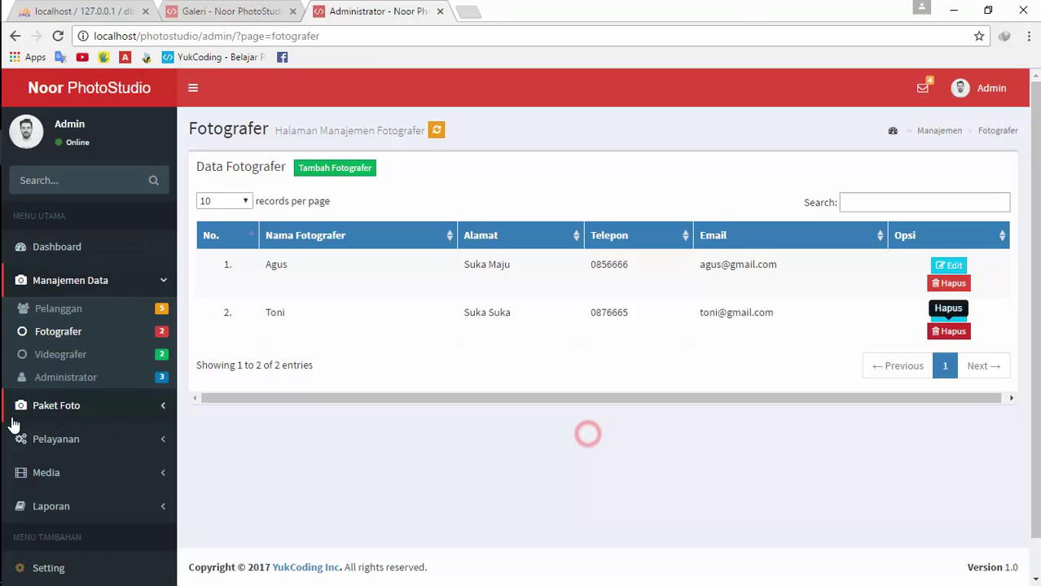
Look through the Videografer list and the Administrator accounts list
left_click(52, 355)
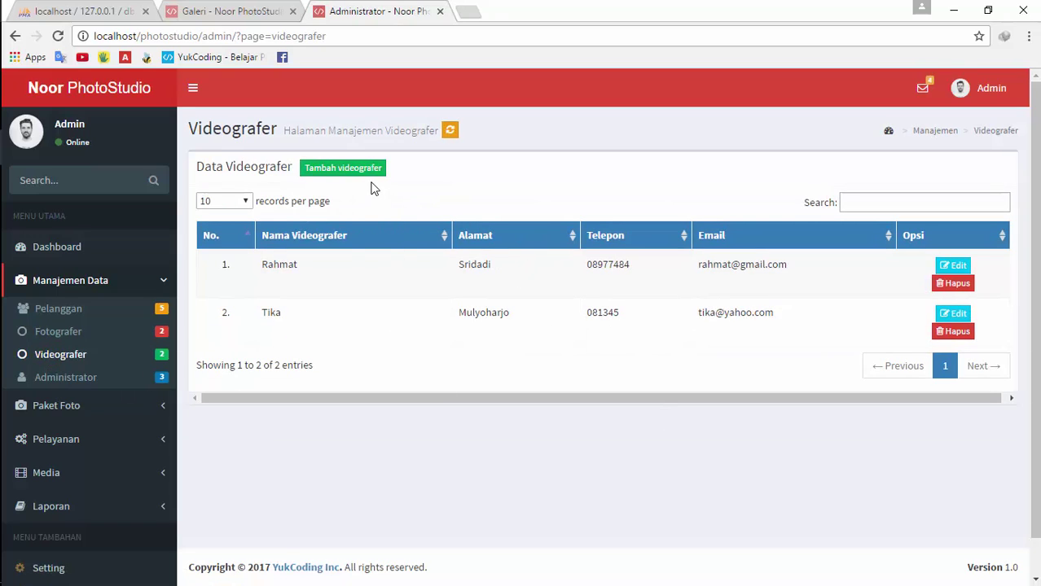
left_click(91, 331)
left_click(91, 355)
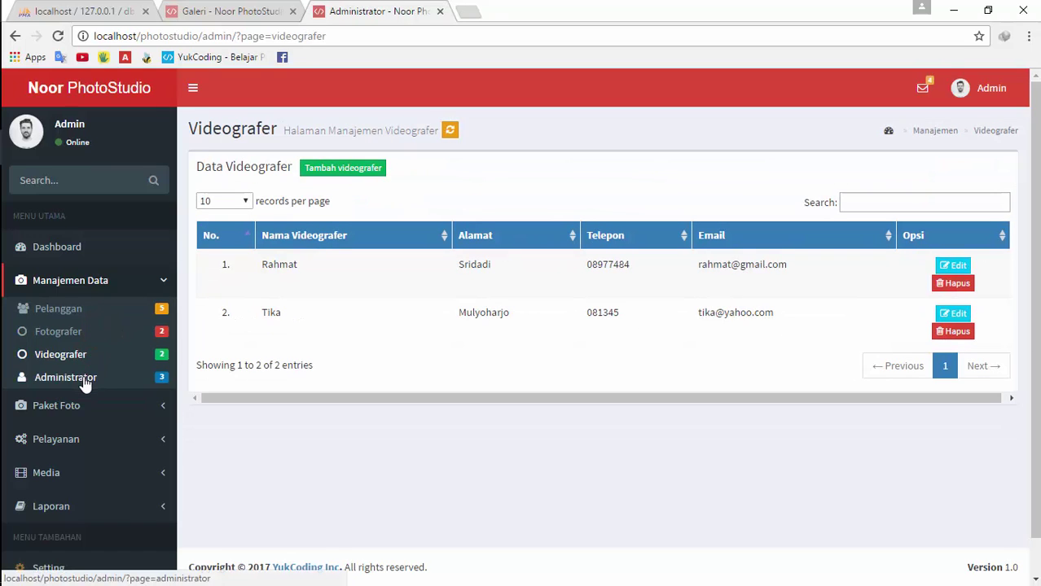
left_click(86, 381)
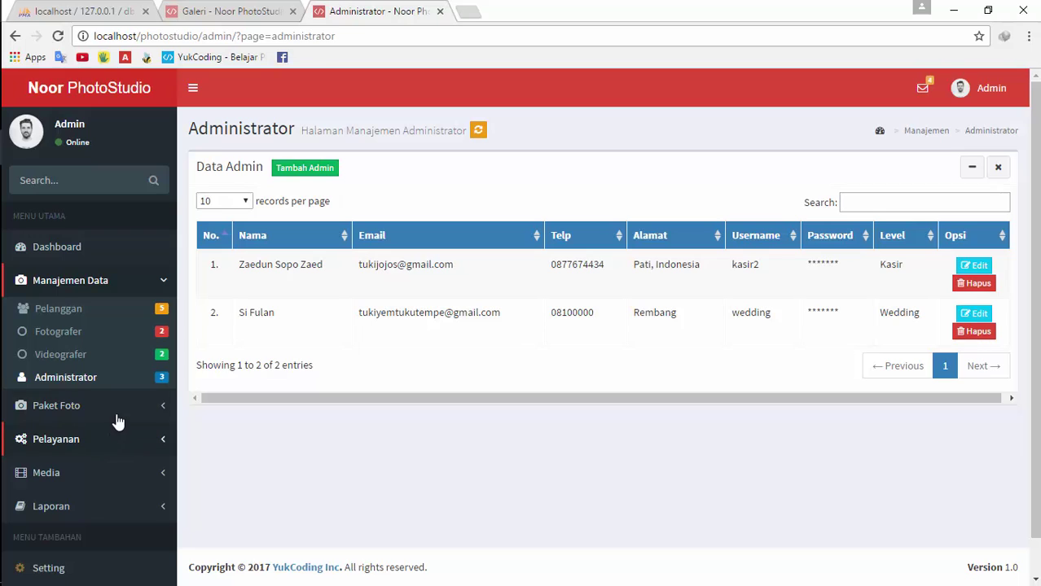
scroll(117, 417, "down", 1)
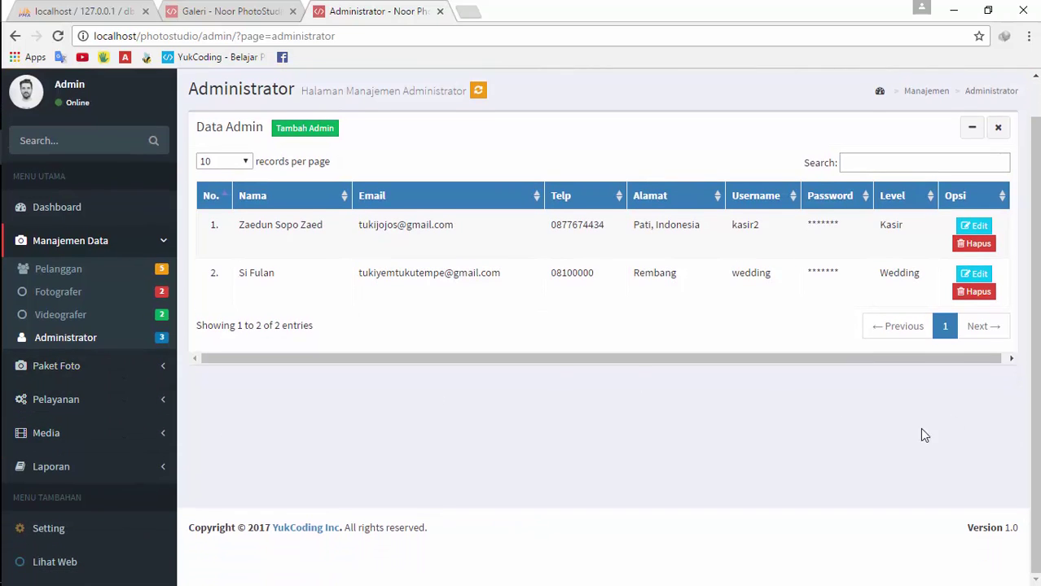
scroll(923, 432, "up", 1)
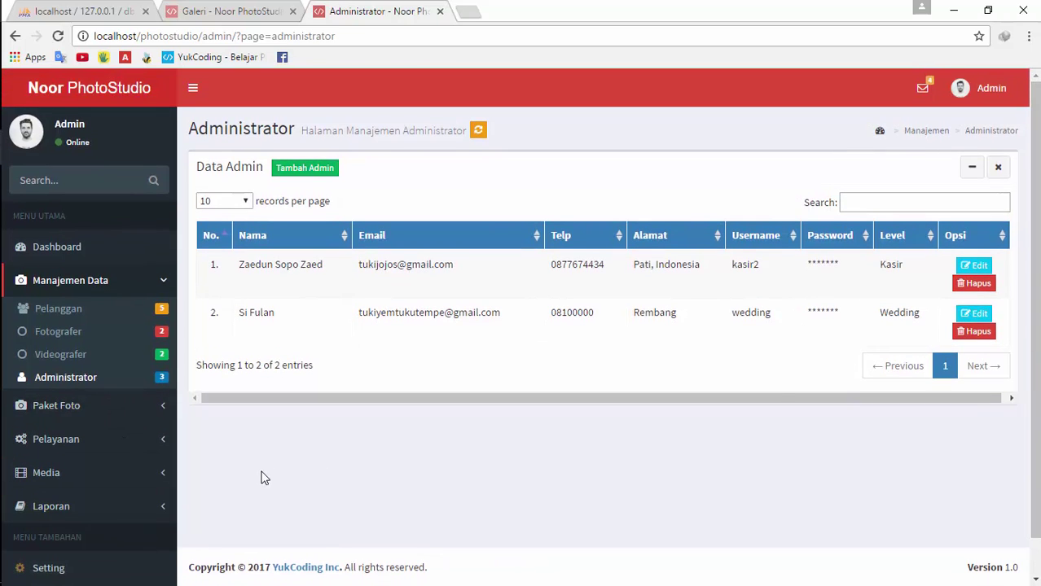
Open the Pelayanan > Penjadwalan schedule page, then switch to the public site's Galeri tab
left_click(100, 444)
left_click(71, 446)
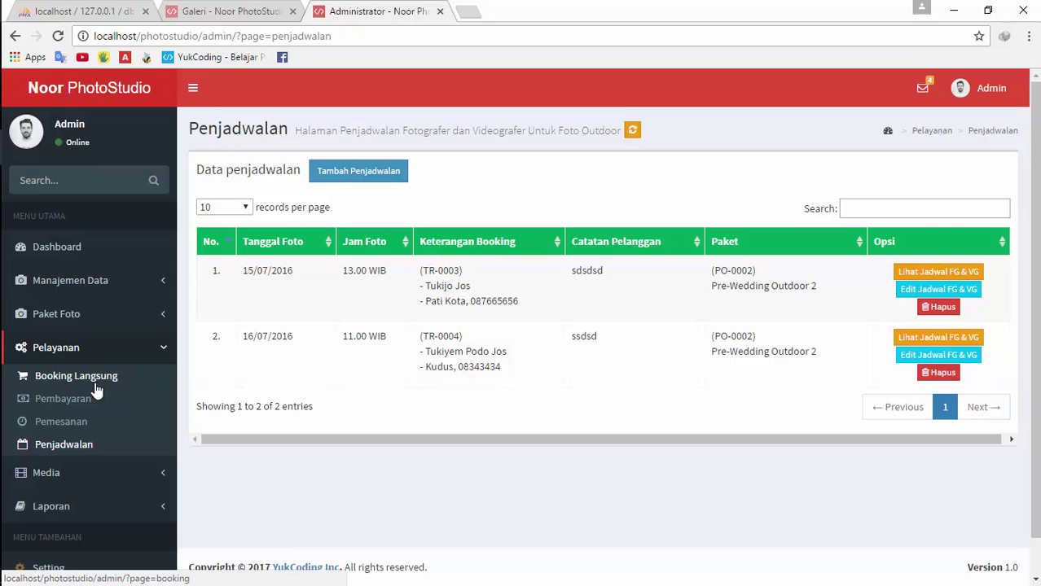
left_click(233, 11)
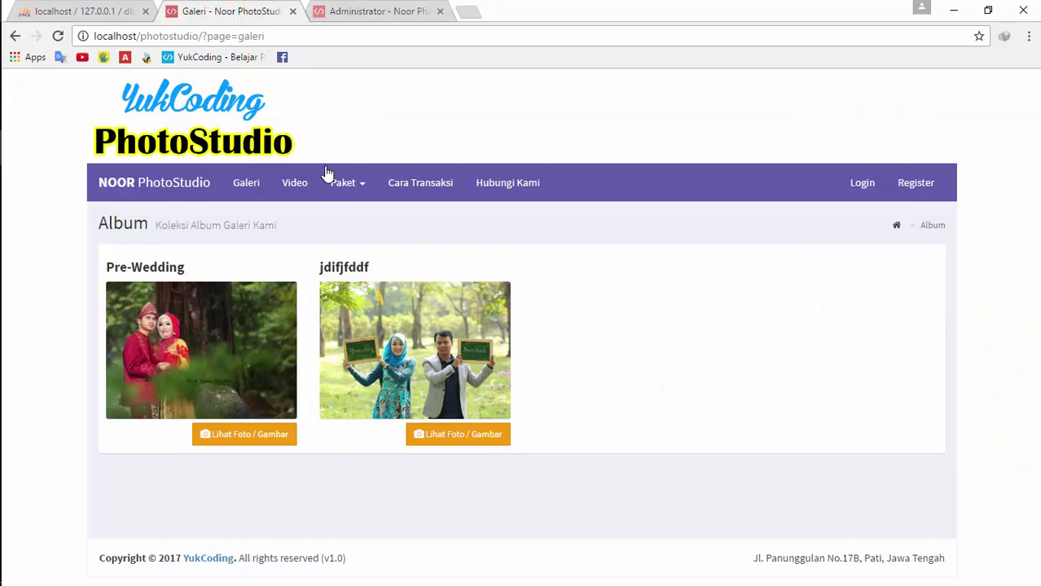
Open Paket > Paket Outdoor and try booking, which triggers a login-required warning
key("ctrl+Tab")
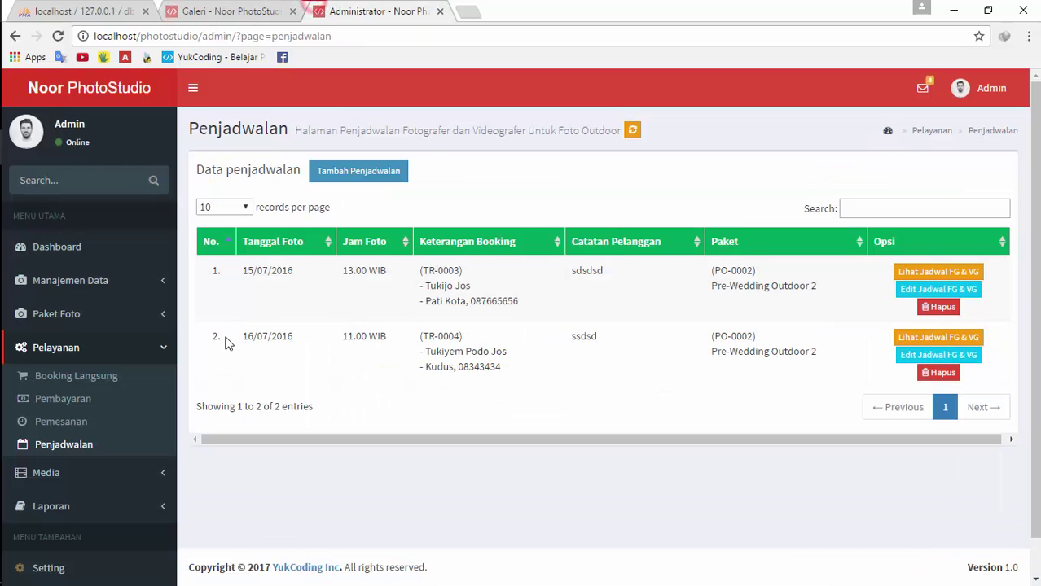
key("ctrl+shift+Tab")
left_click(350, 184)
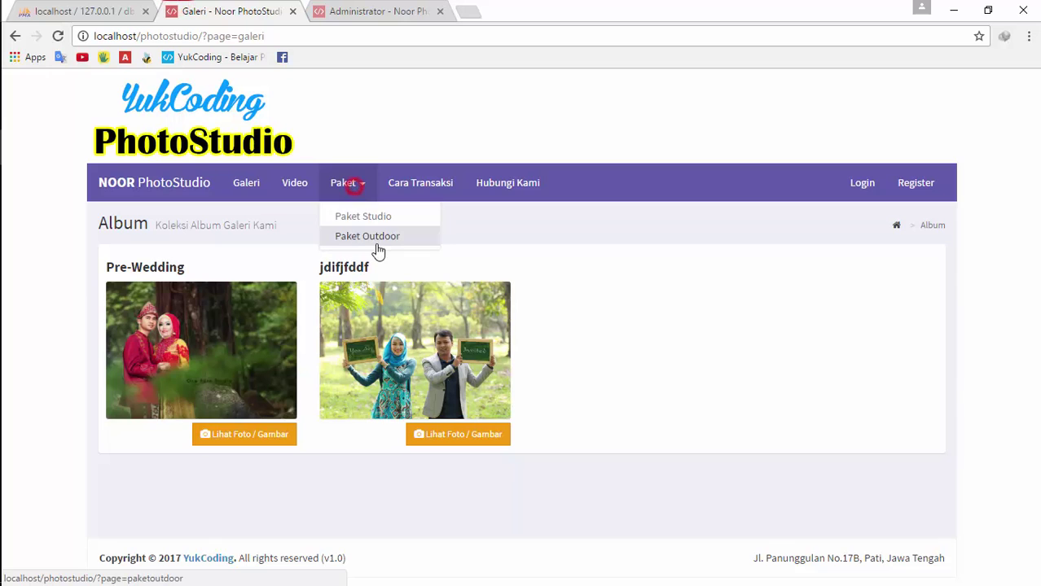
left_click(371, 237)
left_click(858, 379)
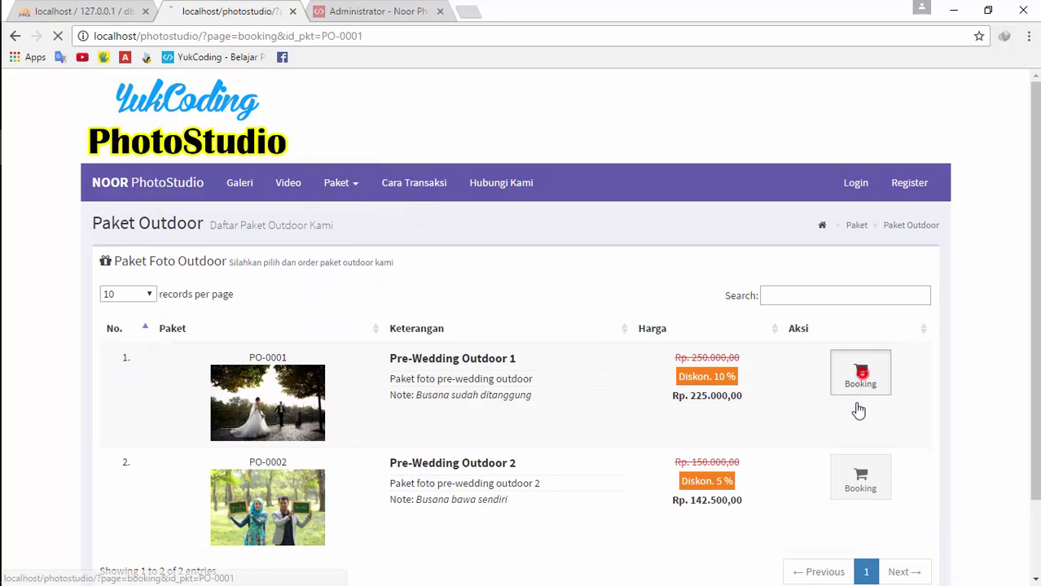
left_click(520, 434)
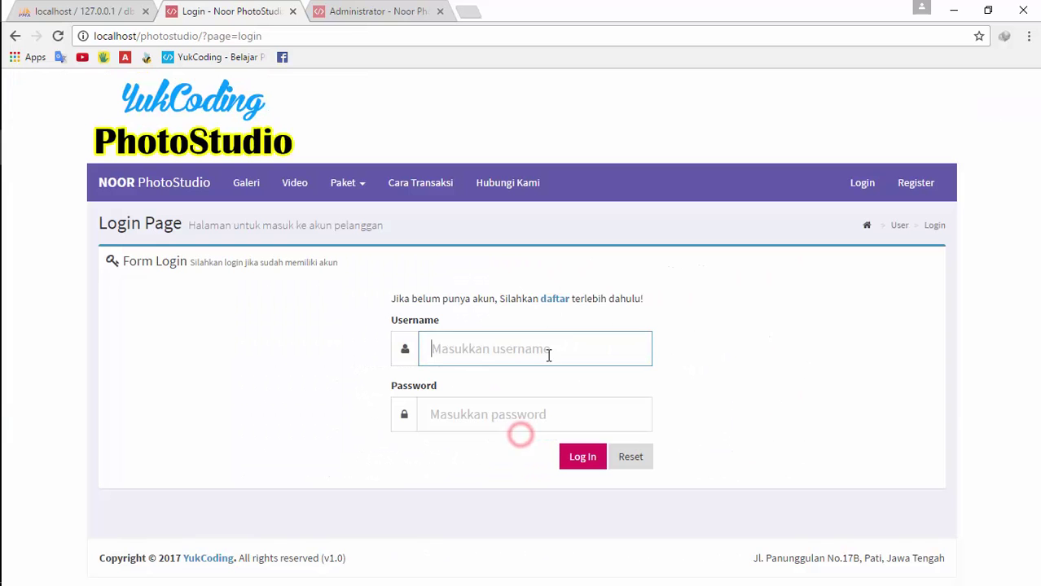
Log in to the public site with the customer's username and password
left_click(486, 358)
type("dinda")
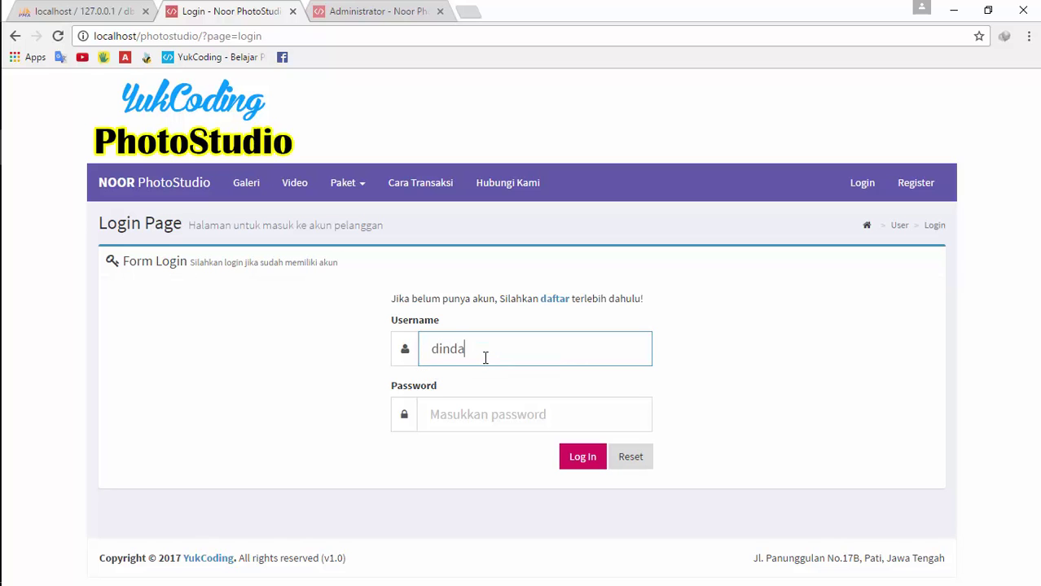
key("Tab")
type("dinda")
key("Return")
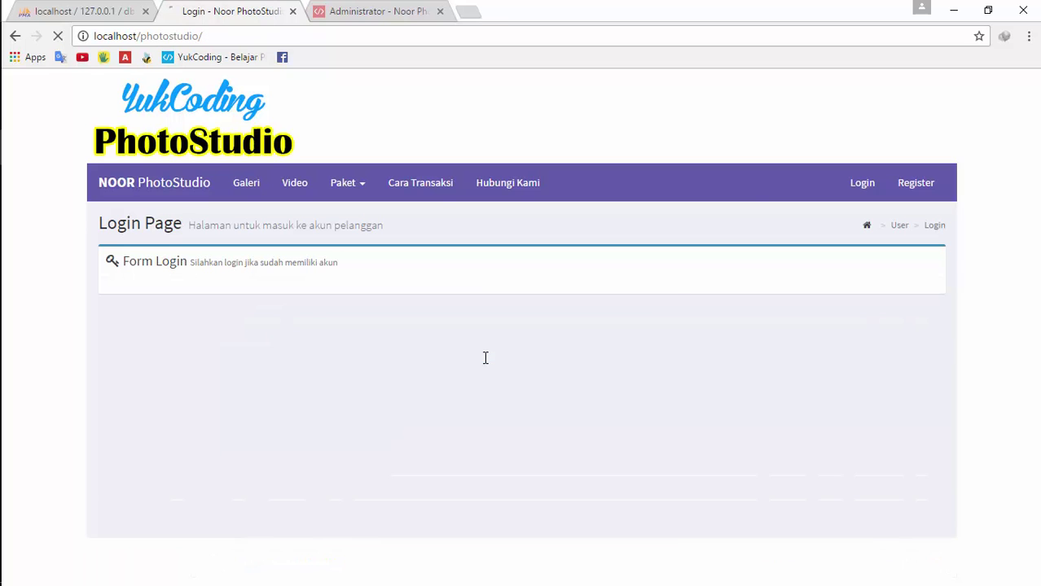
scroll(570, 285, "down", 2)
scroll(511, 239, "up", 3)
Start a booking for Pre-Wedding Outdoor 1 (PO-0001), then return to the admin Penjadwalan tab
left_click(340, 183)
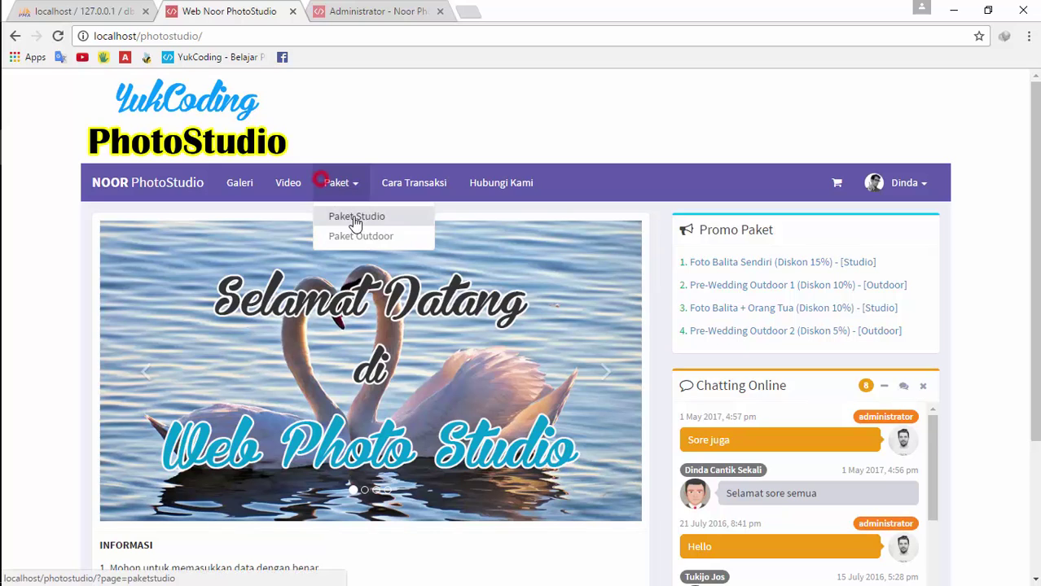
left_click(350, 235)
left_click(861, 383)
scroll(604, 440, "down", 3)
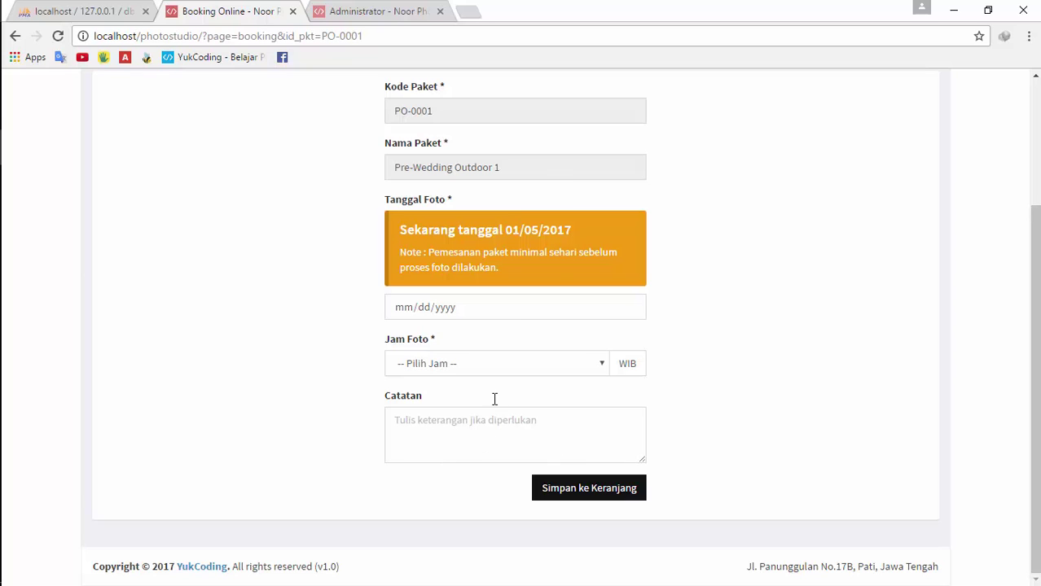
left_click(373, 12)
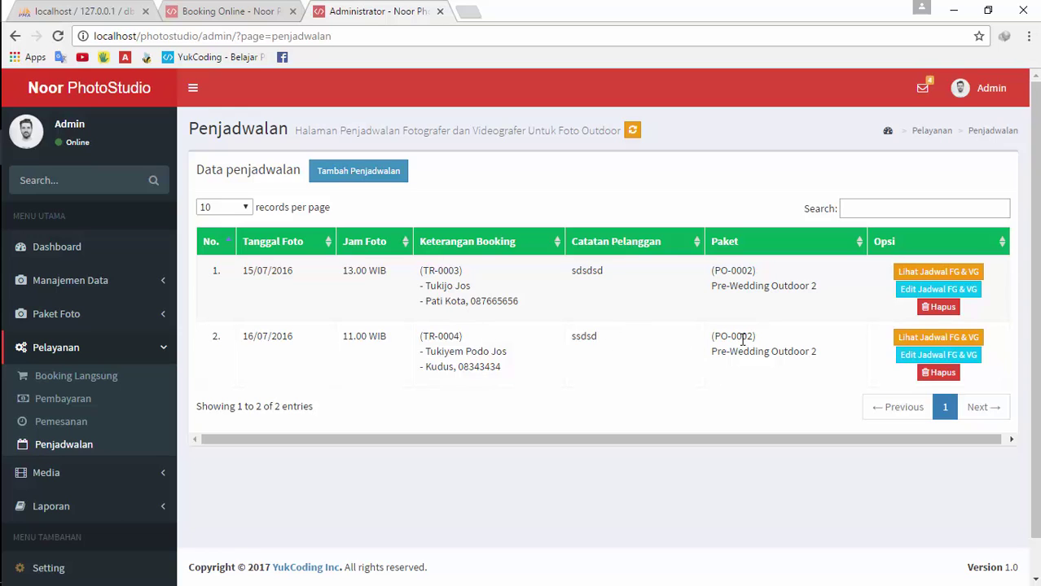
Try scheduling order TR-0004 with Pre-Wedding Outdoor 2 (PO-0002), which is rejected as a duplicate
left_click(360, 178)
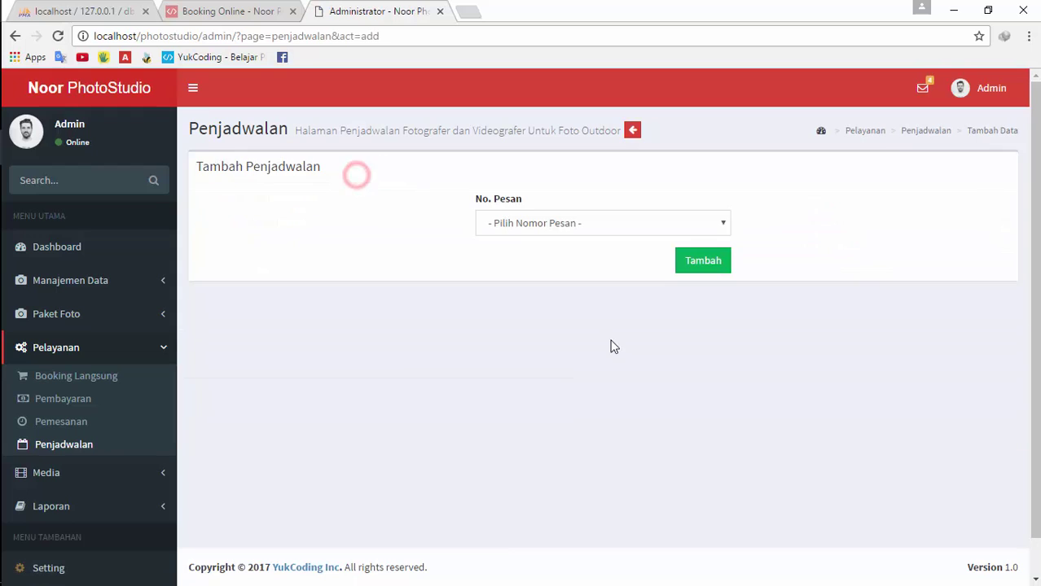
left_click(632, 131)
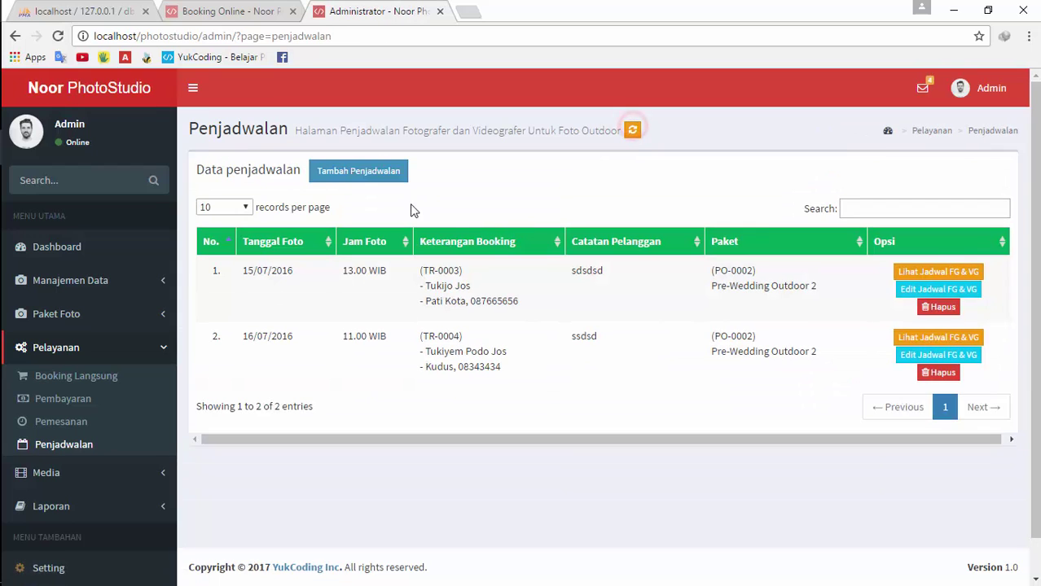
left_click(372, 174)
left_click(641, 223)
left_click(611, 270)
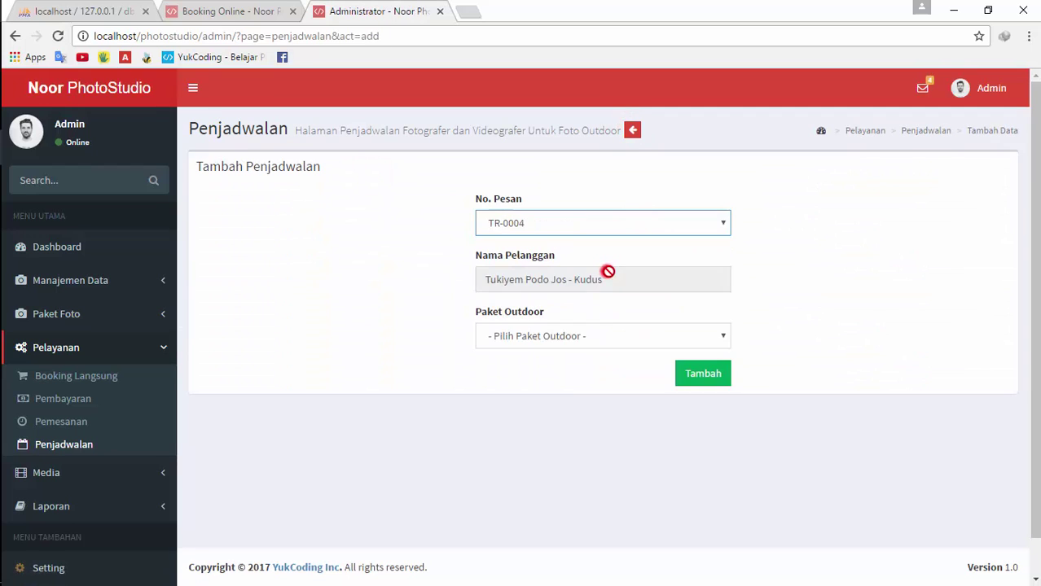
left_click(591, 342)
left_click(588, 372)
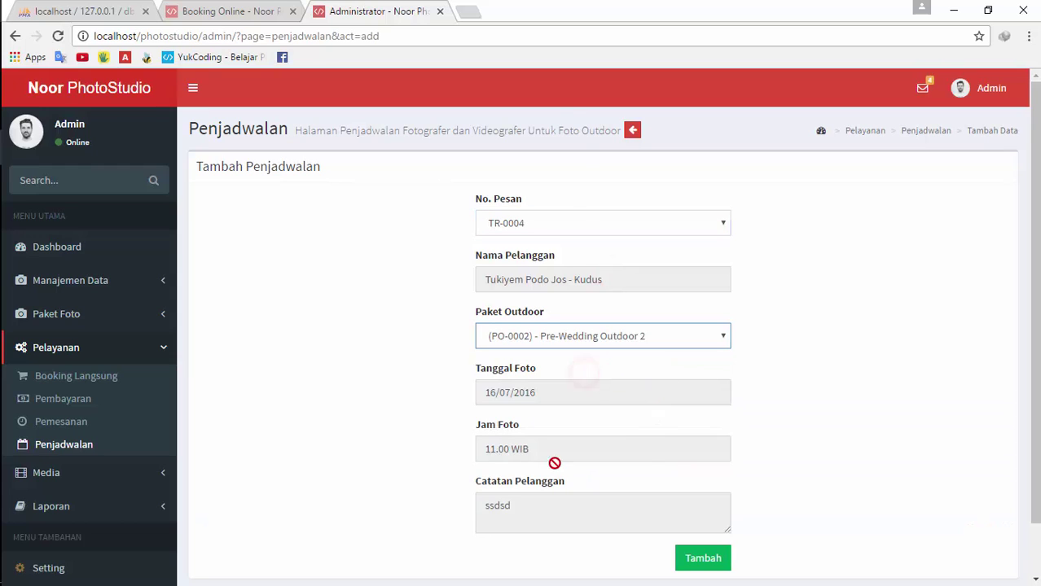
scroll(692, 505, "down", 1)
left_click(690, 511)
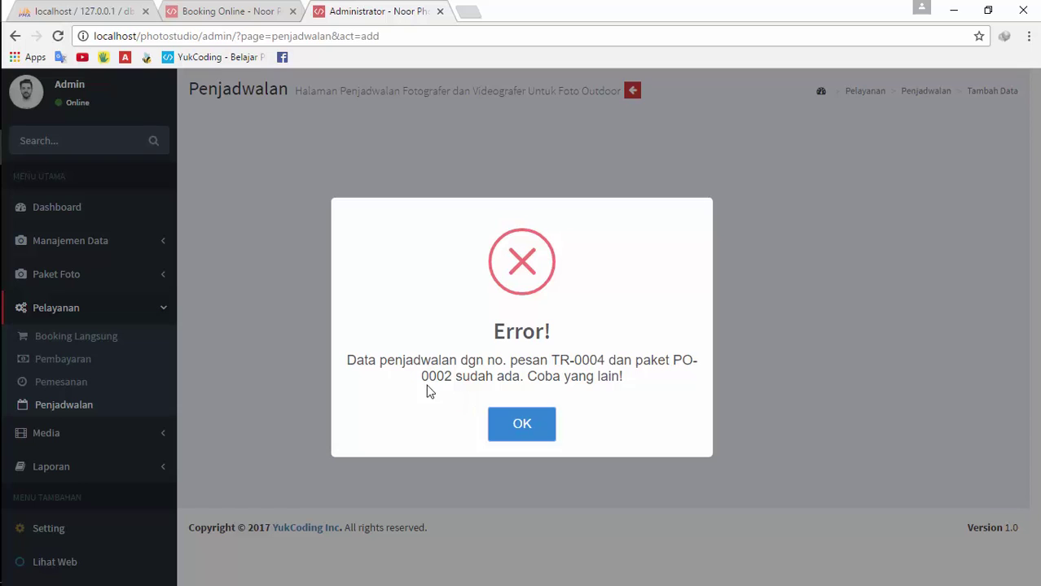
left_click(522, 425)
Schedule booking TR-0003 with the Pre-Wedding Outdoor 1 package and save it
left_click(592, 225)
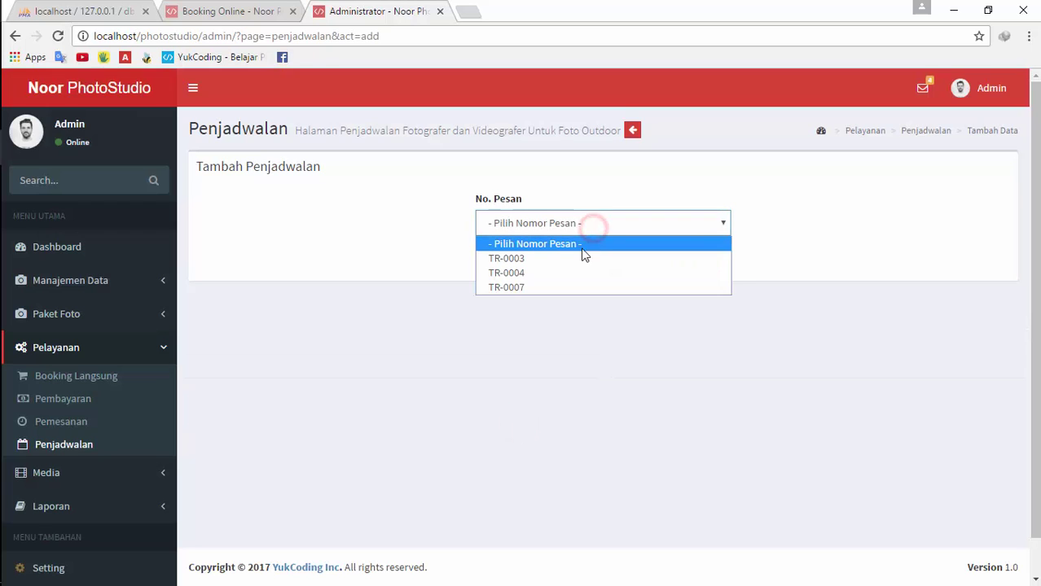
left_click(578, 258)
left_click(613, 335)
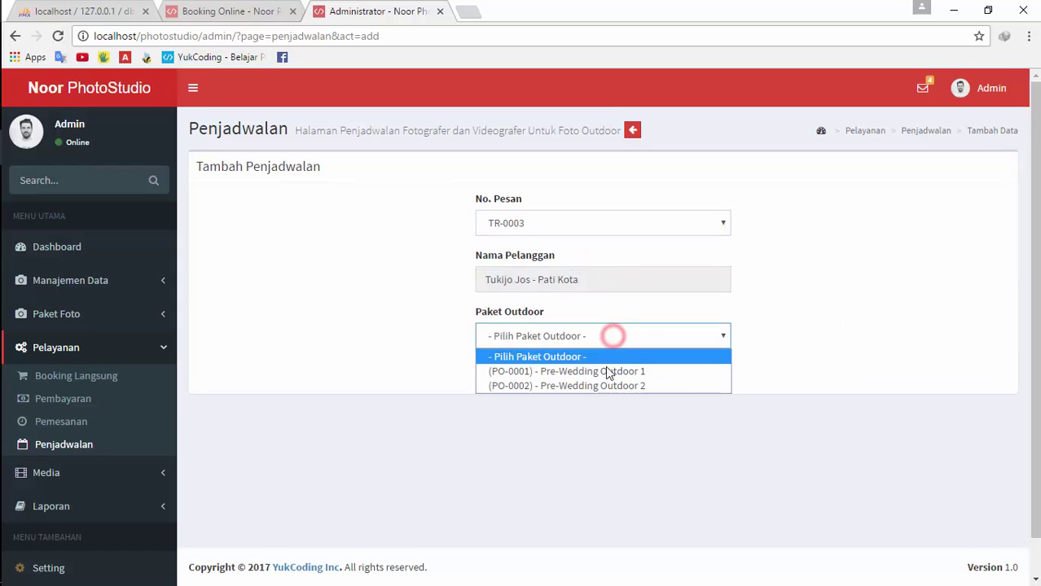
left_click(605, 371)
scroll(777, 398, "down", 1)
left_click(700, 499)
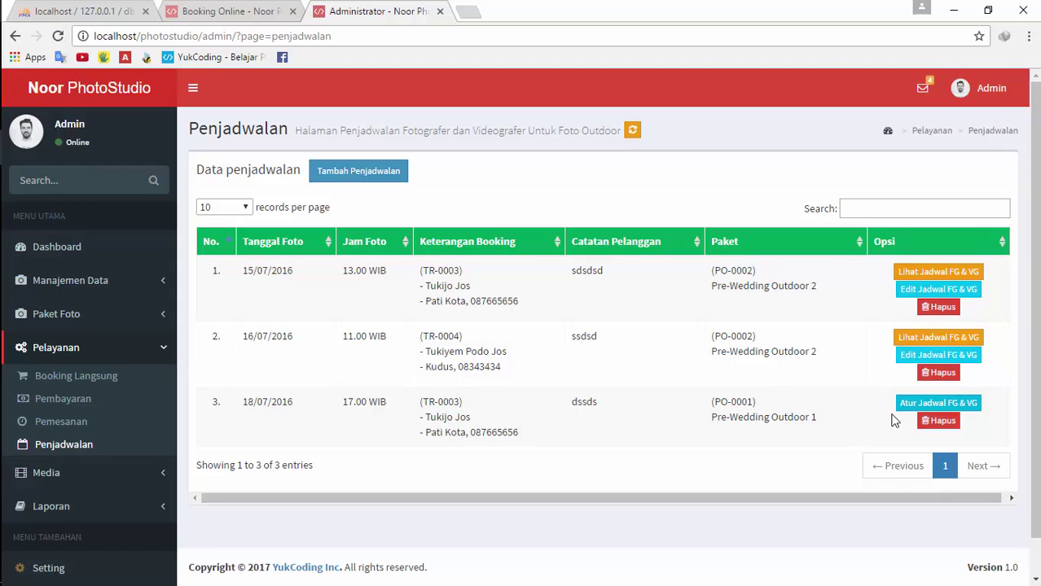
Review the crew assignment form and the crews of the first two schedules without changes
left_click(919, 404)
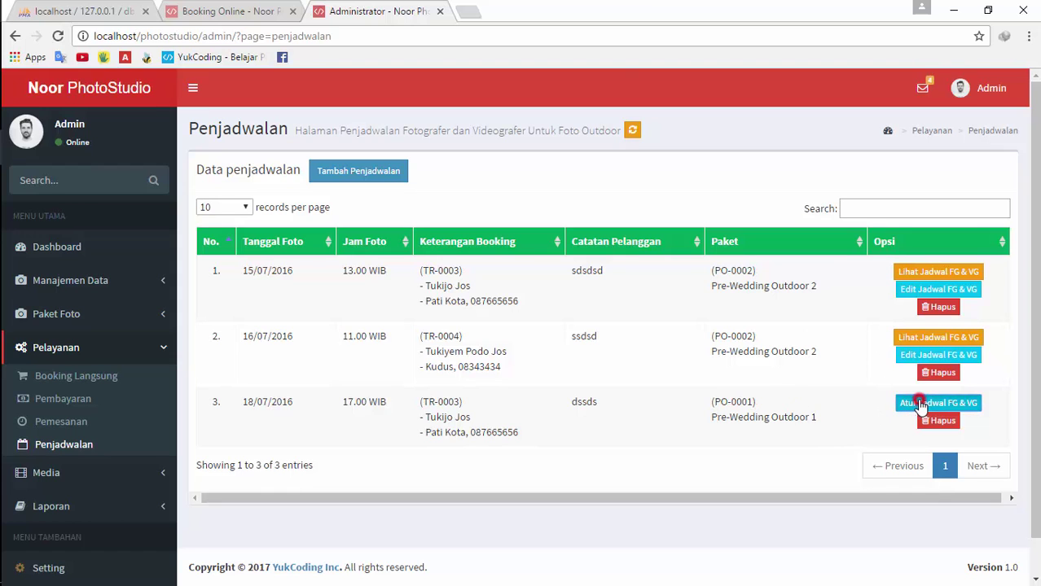
left_click(528, 197)
left_click(528, 198)
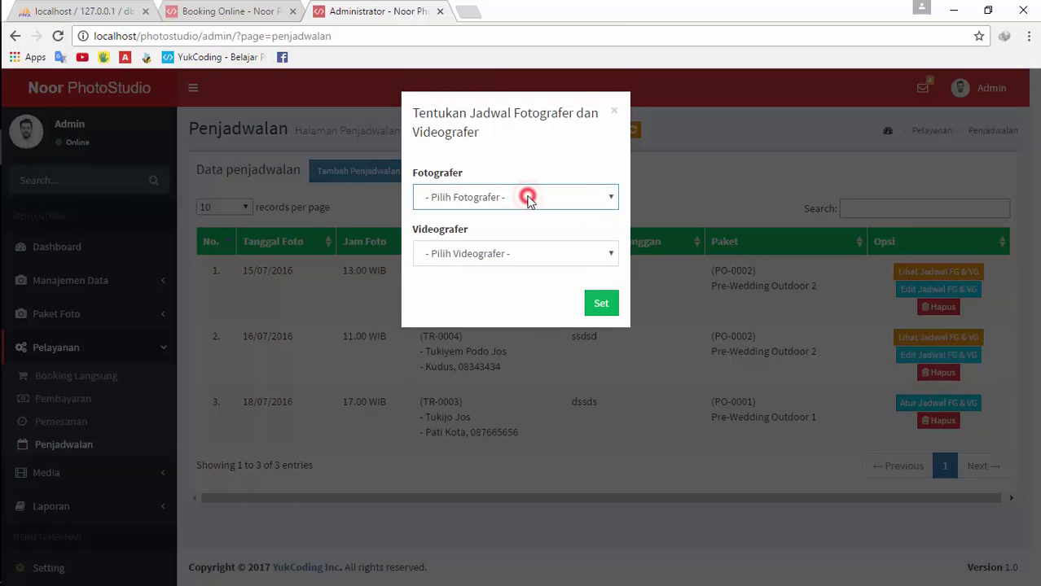
left_click(505, 253)
left_click(505, 254)
left_click(737, 348)
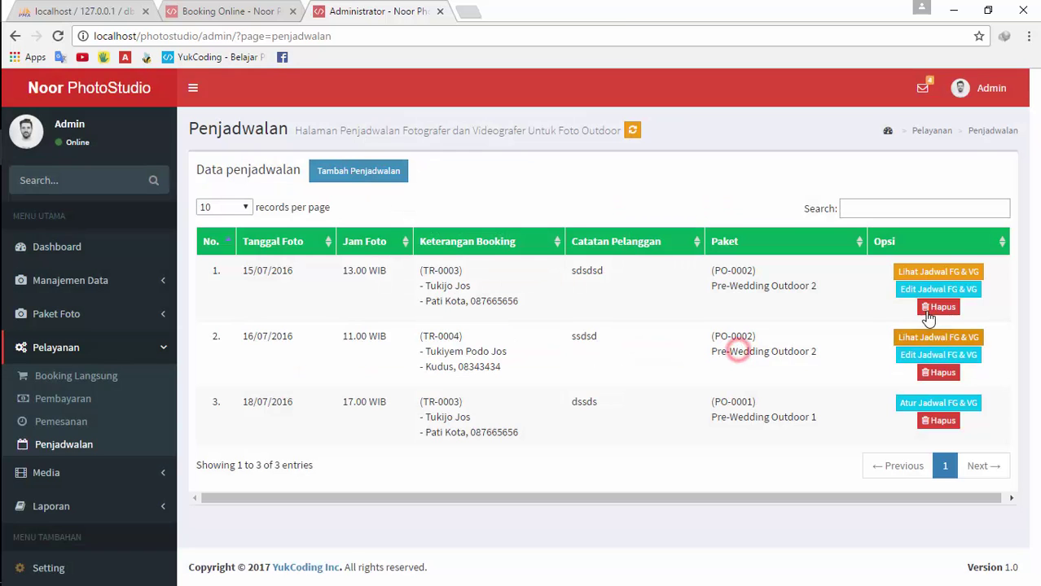
left_click(938, 273)
left_click(810, 355)
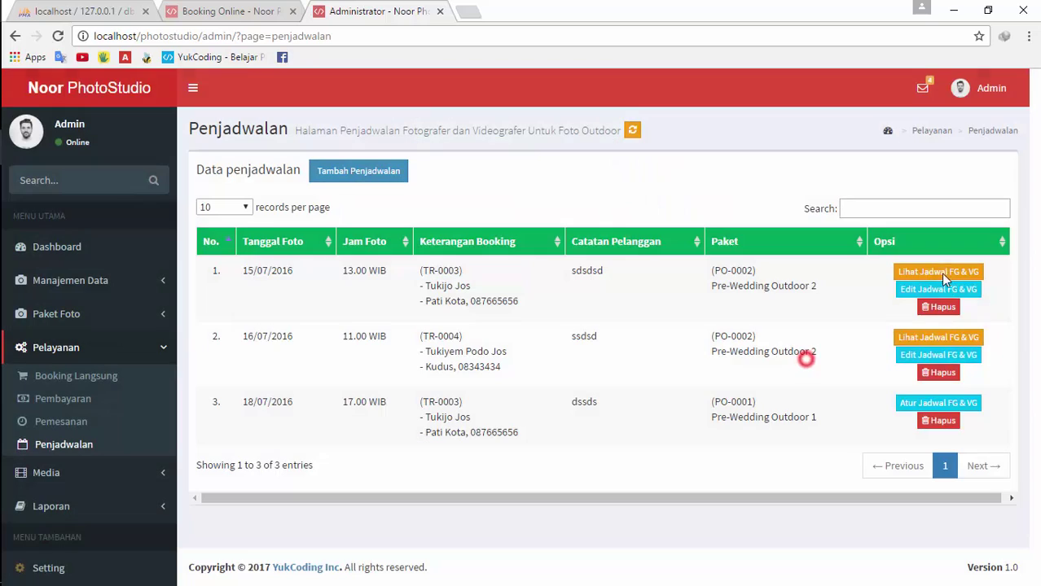
left_click(939, 271)
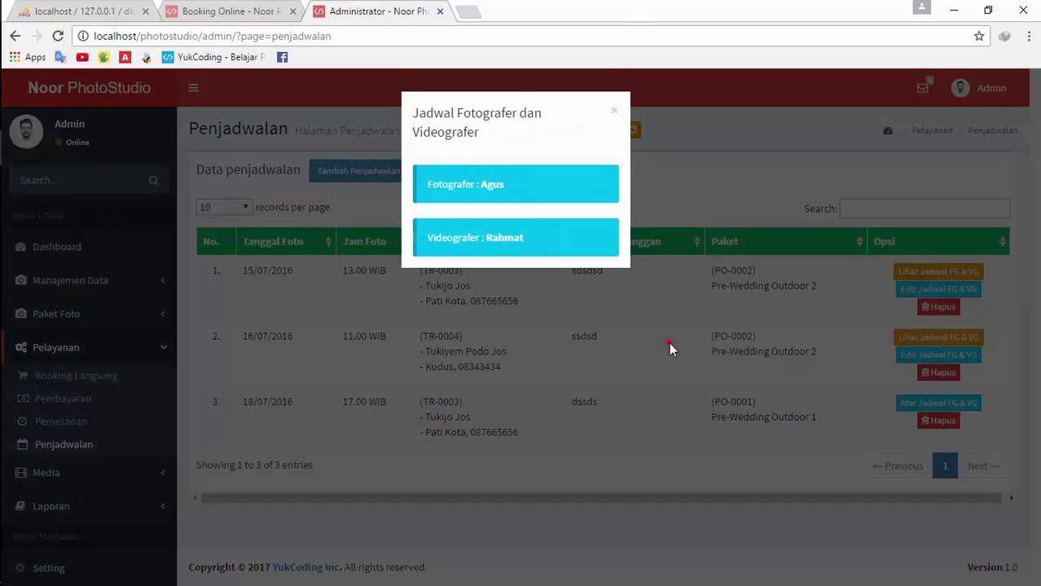
left_click(670, 349)
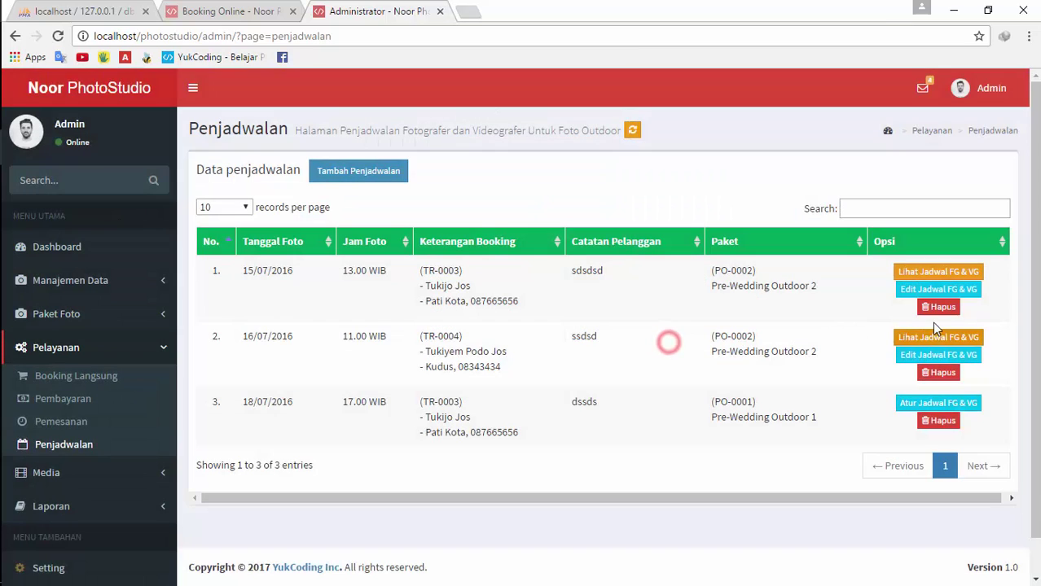
left_click(939, 336)
left_click(644, 299)
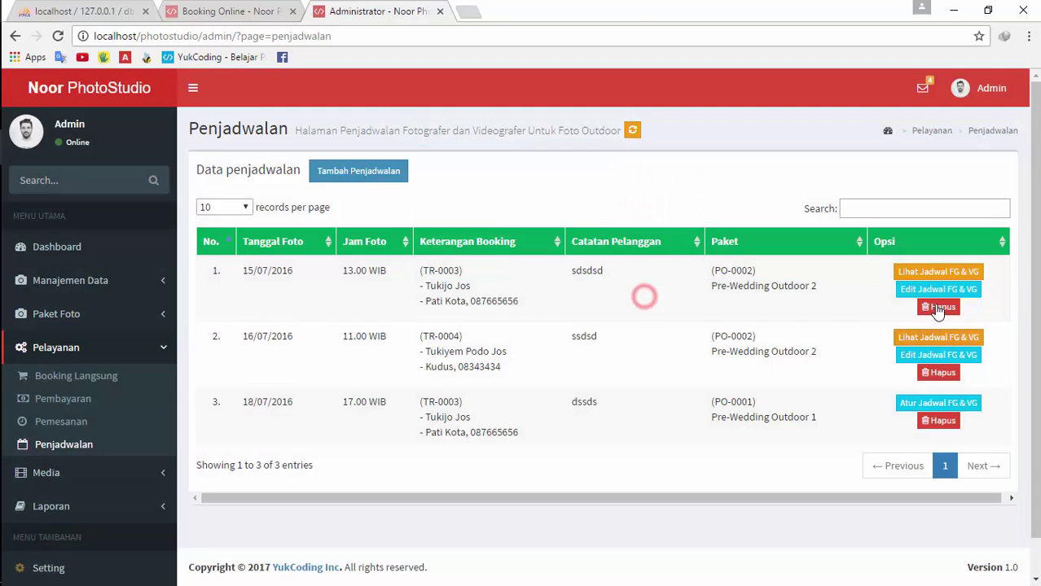
Give the first schedule the other photographer and videographer and save with Set
left_click(938, 289)
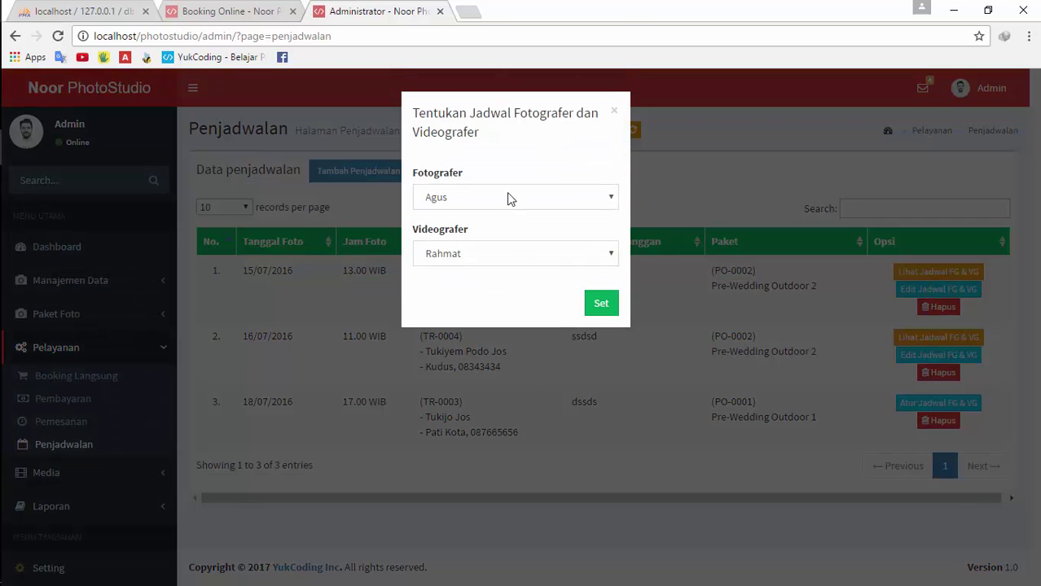
left_click(750, 314)
left_click(901, 274)
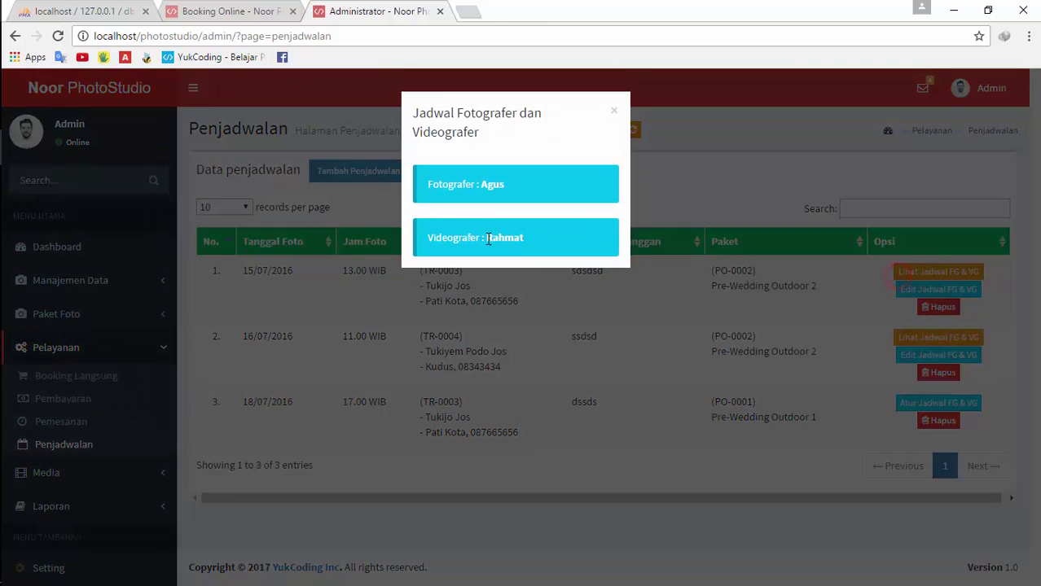
left_click(692, 309)
left_click(938, 289)
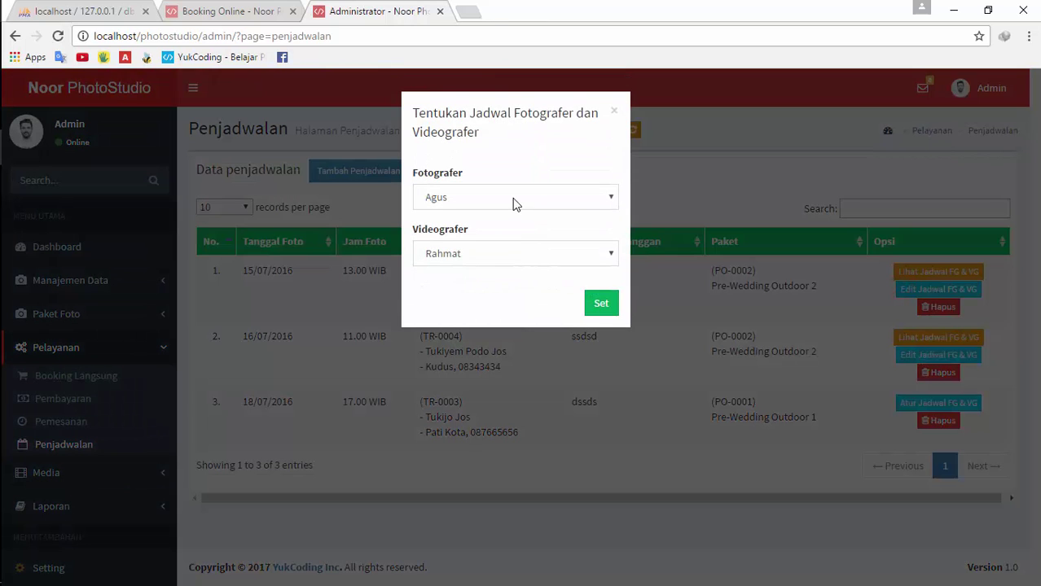
left_click(513, 197)
left_click(477, 246)
left_click(480, 253)
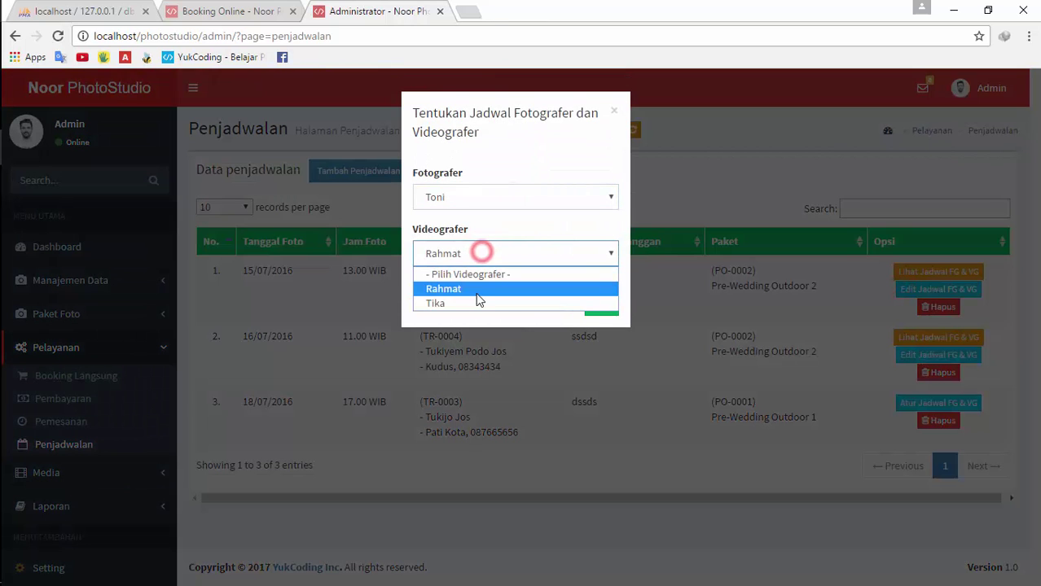
left_click(475, 301)
left_click(608, 304)
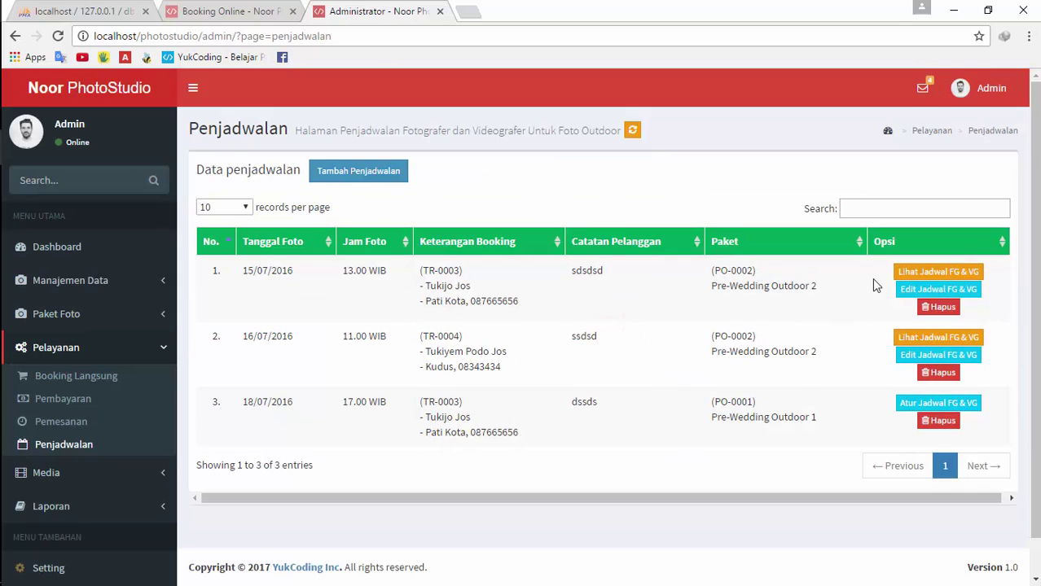
Check the first schedule's updated crew and review the second schedule's current crew
left_click(918, 270)
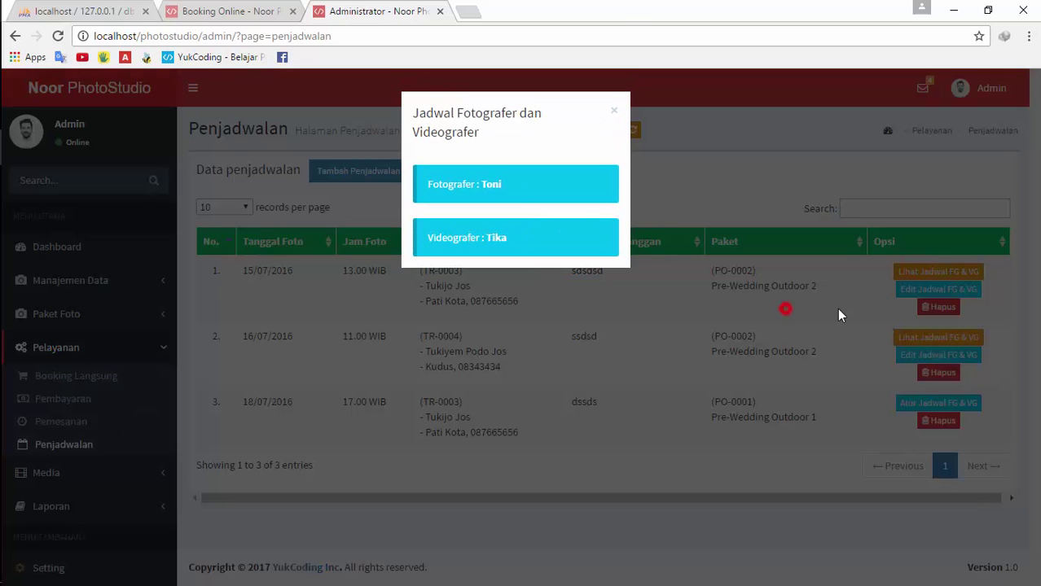
left_click(785, 308)
left_click(896, 290)
left_click(699, 299)
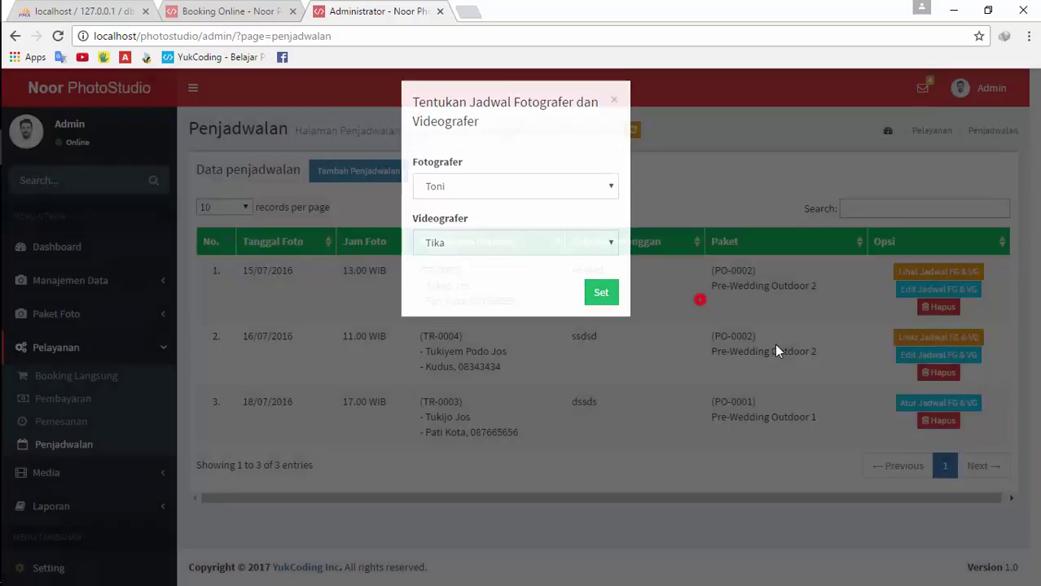
left_click(933, 355)
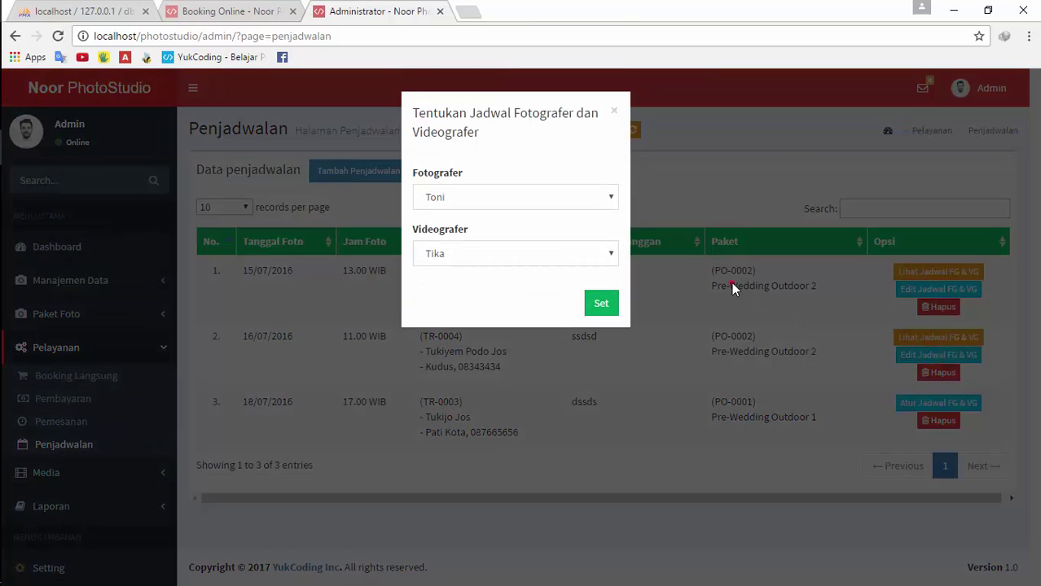
left_click(732, 283)
left_click(939, 337)
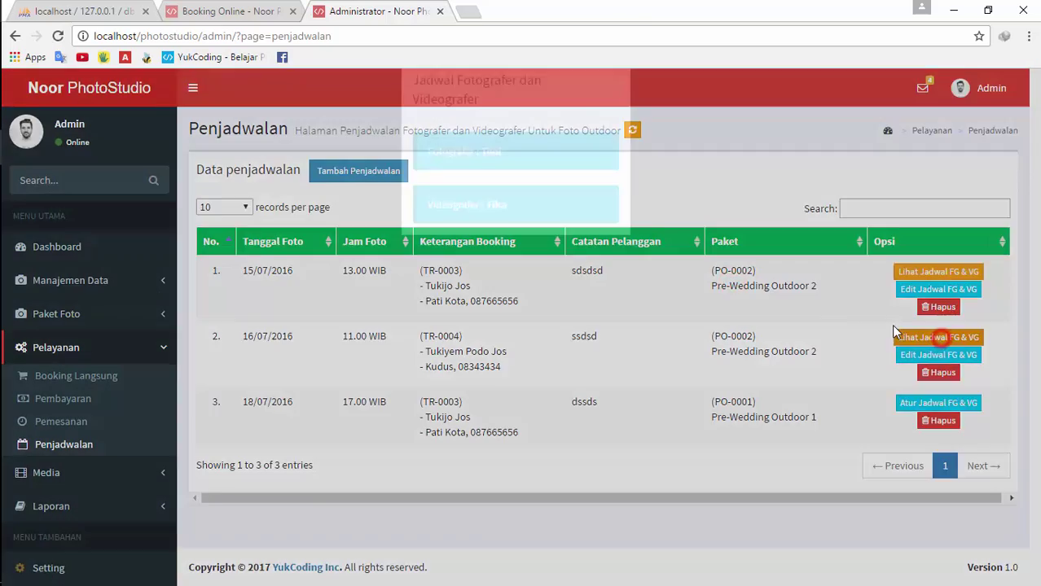
left_click(800, 310)
Give the second schedule the other photographer and videographer and save with Set
left_click(932, 355)
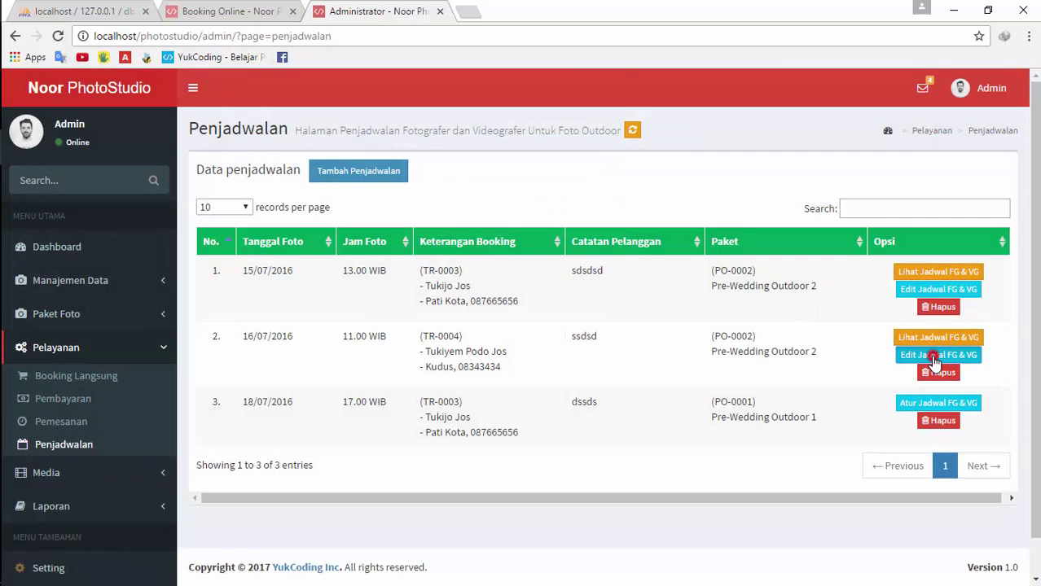
left_click(483, 202)
left_click(468, 232)
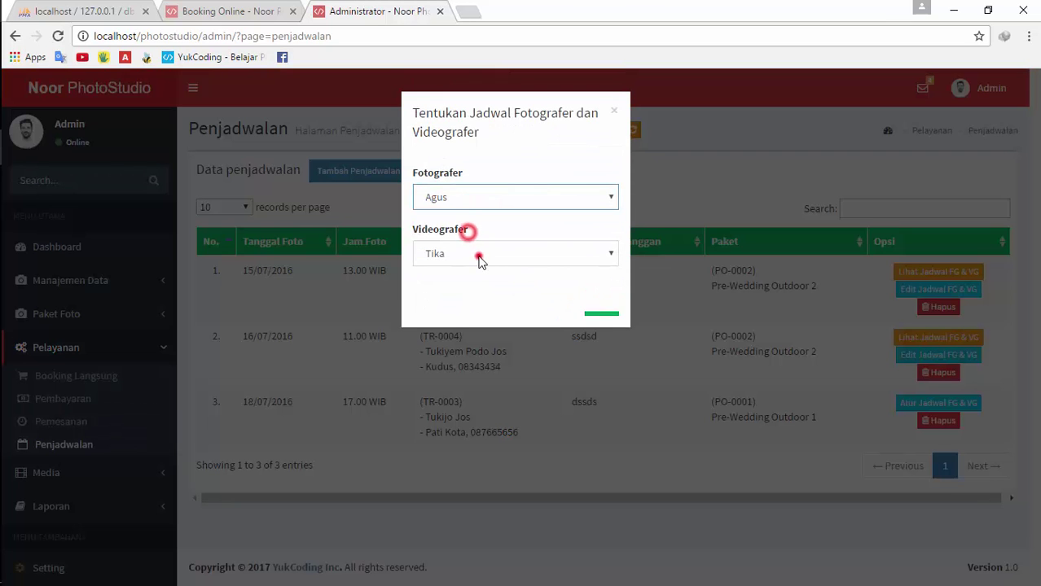
left_click(481, 258)
left_click(465, 286)
left_click(611, 308)
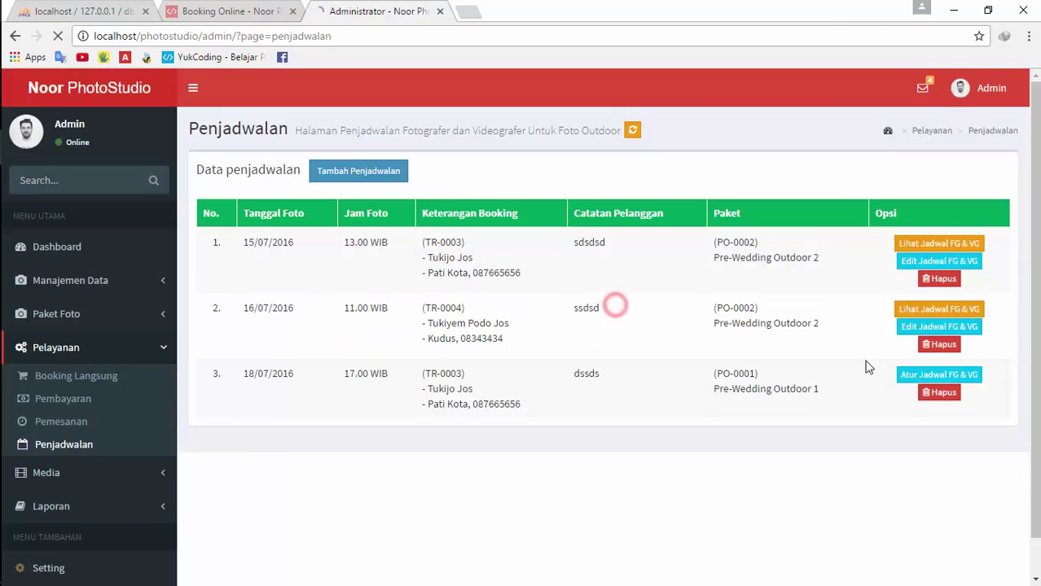
Verify the second schedule's new crew and look over the third schedule's form unchanged
left_click(898, 338)
left_click(600, 320)
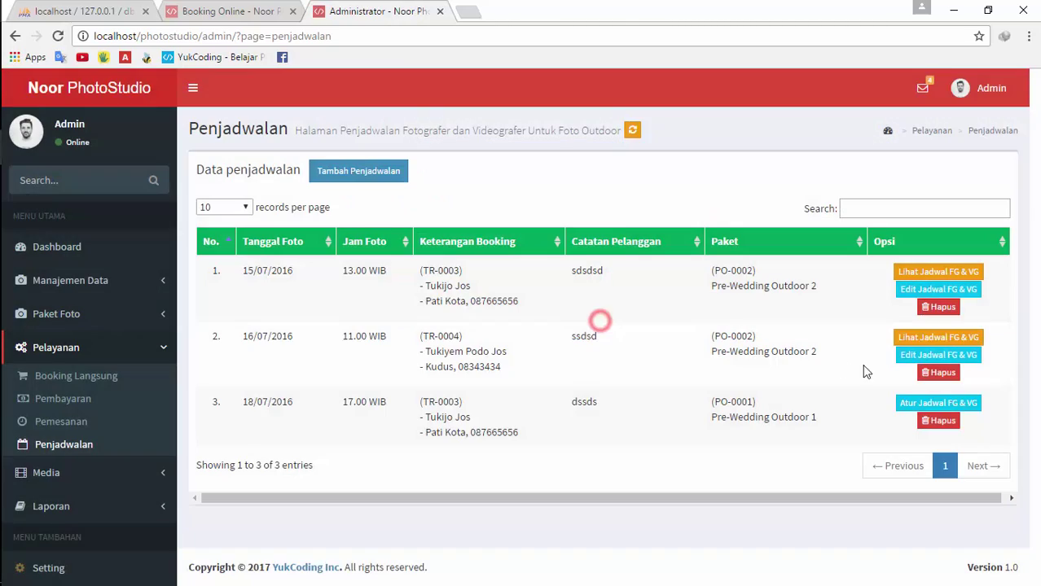
left_click(904, 354)
left_click(594, 372)
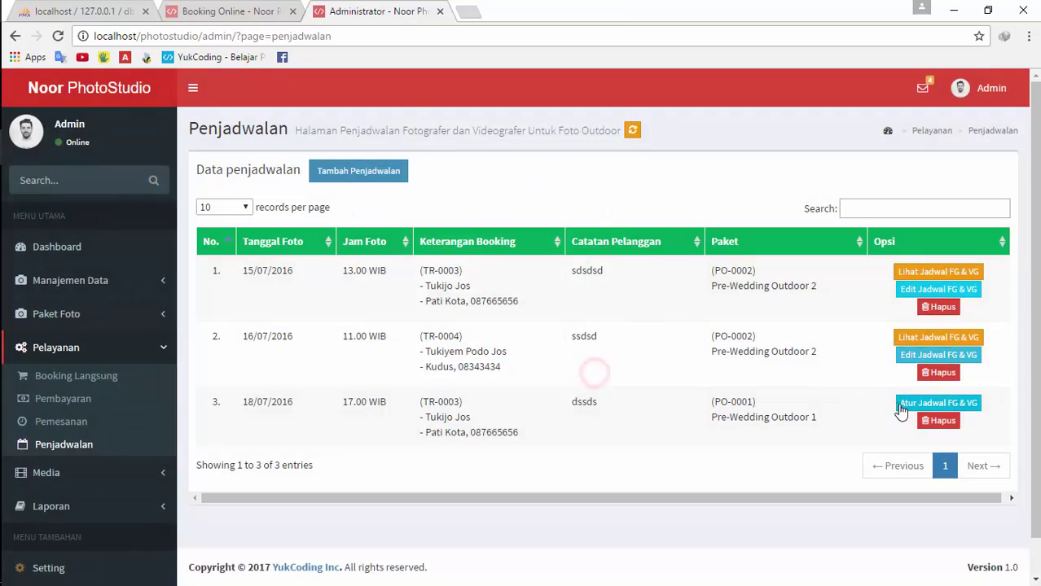
left_click(901, 407)
left_click(493, 198)
left_click(483, 280)
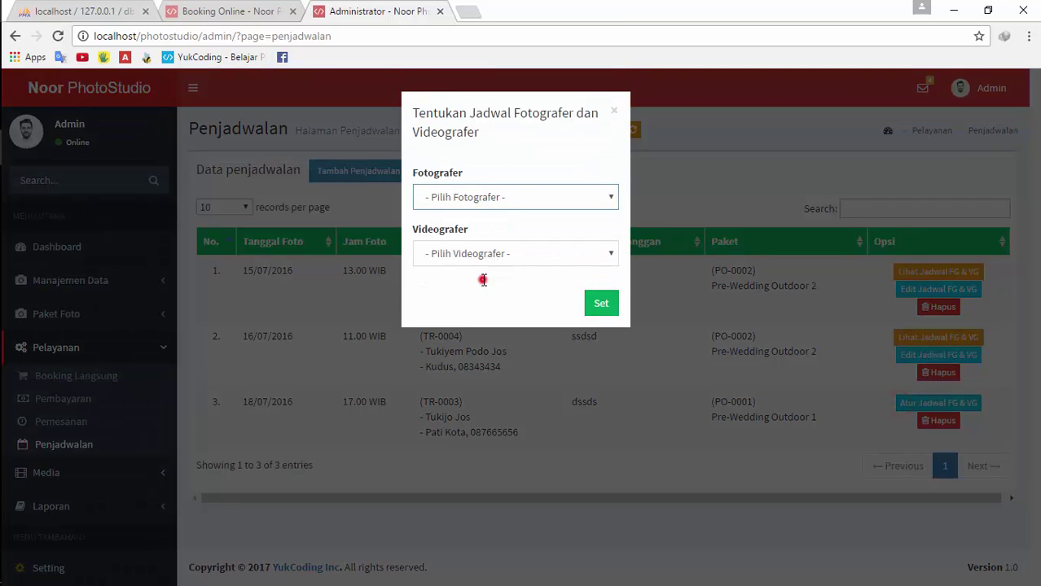
left_click(484, 253)
left_click(656, 277)
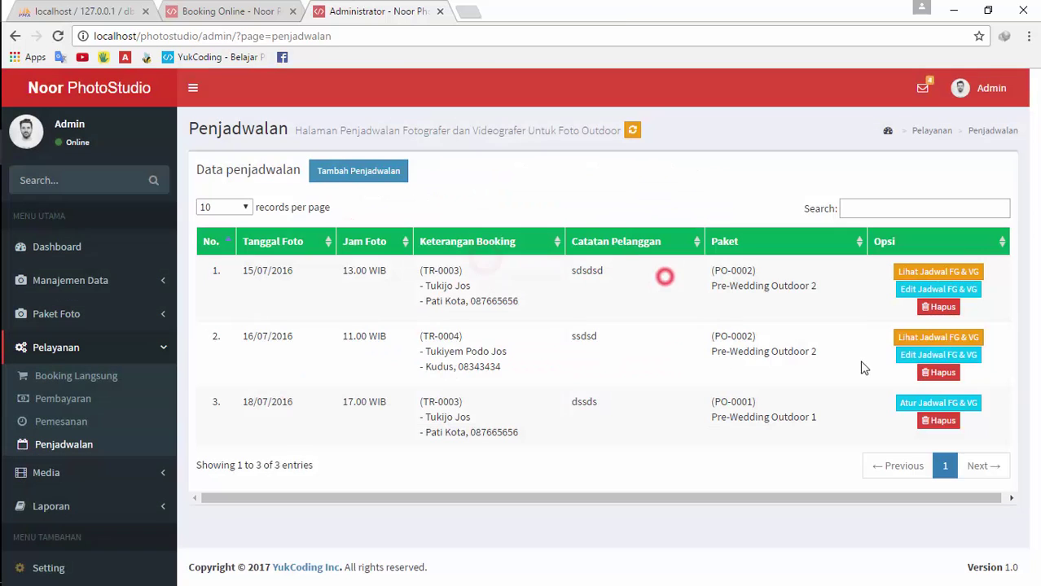
Open Laporan > Laporan Pemesanan from the sidebar
scroll(231, 440, "down", 1)
left_click(130, 472)
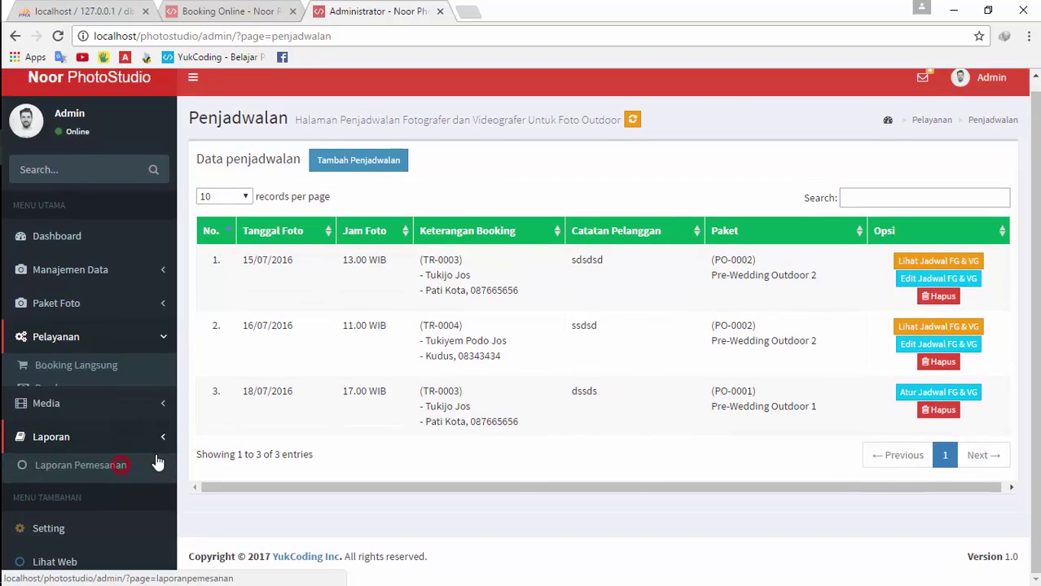
left_click(103, 448)
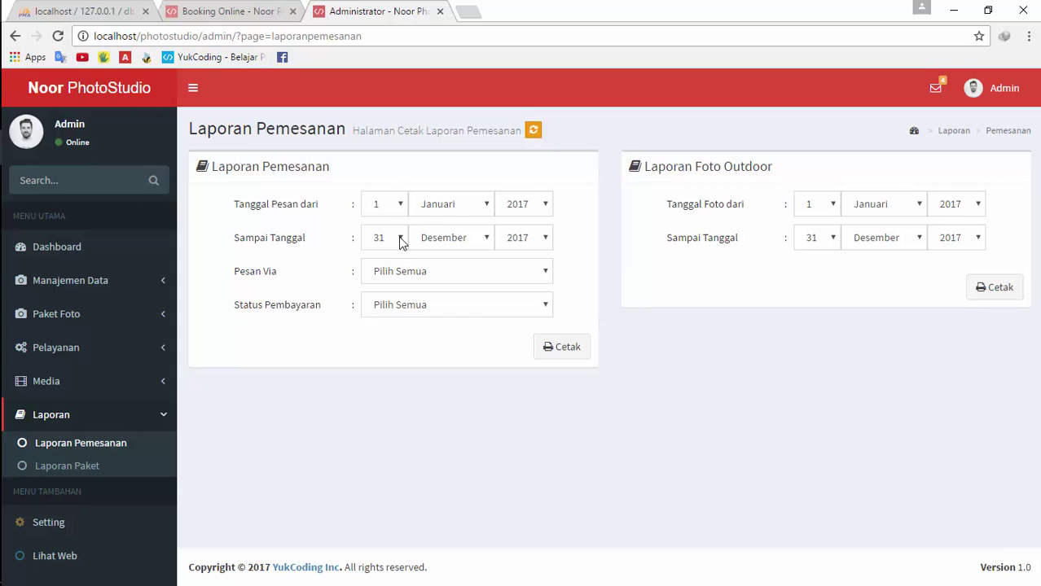
left_click(112, 347)
middle_click(70, 423)
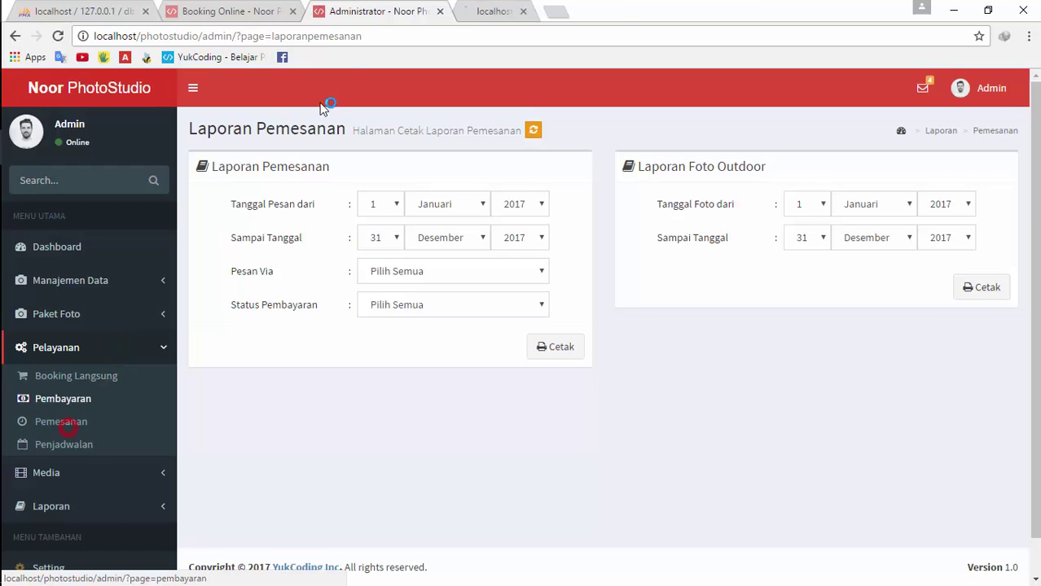
left_click(494, 8)
left_click_drag(494, 8, 386, 9)
scroll(410, 308, "down", 2)
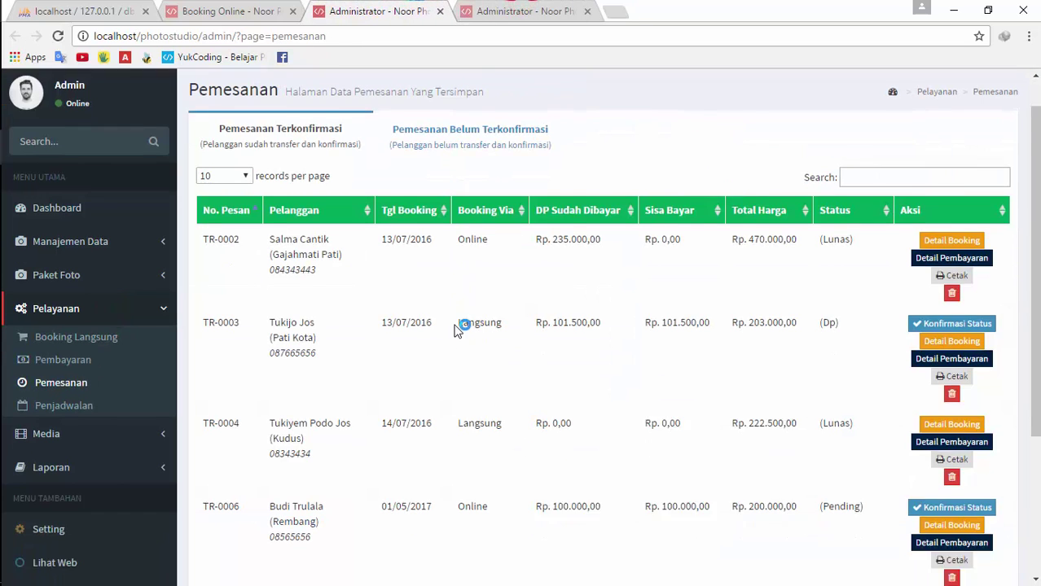
scroll(413, 308, "down", 3)
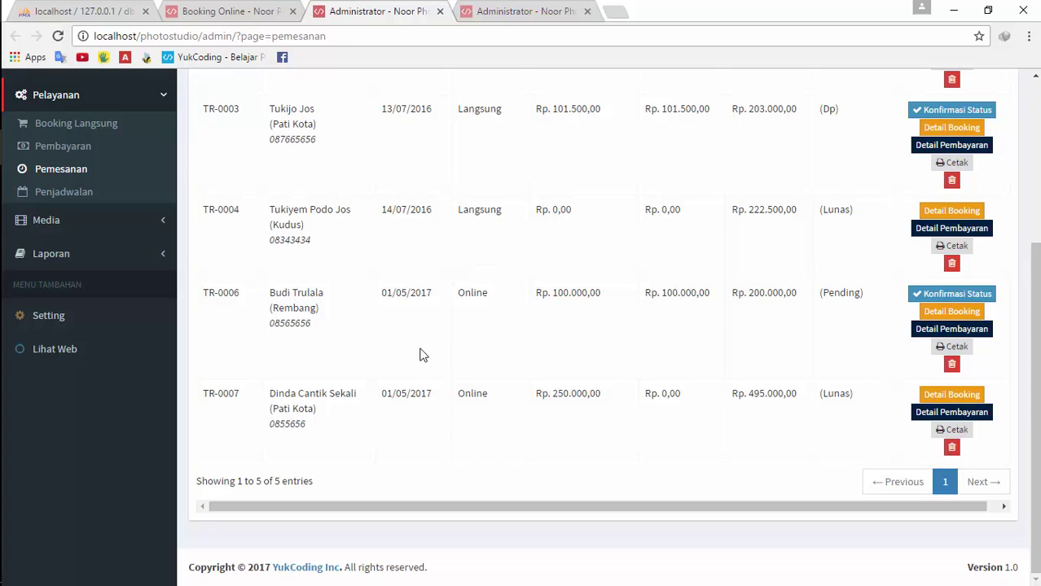
scroll(422, 285, "up", 2)
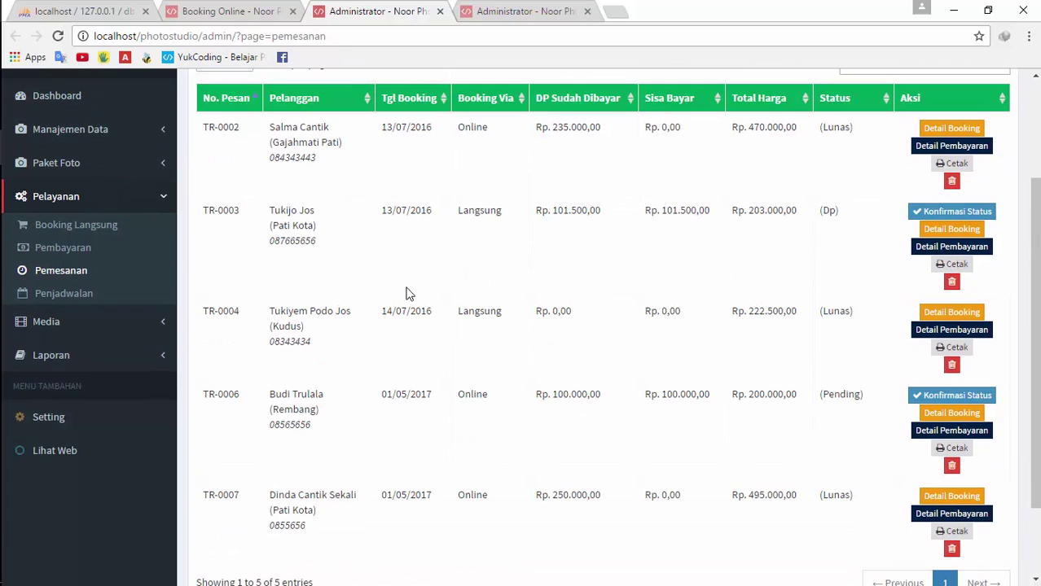
left_click(486, 8)
left_click(420, 8)
Set the order date range to 1 Juli 2016 through 31 Juli 2016
left_click(481, 6)
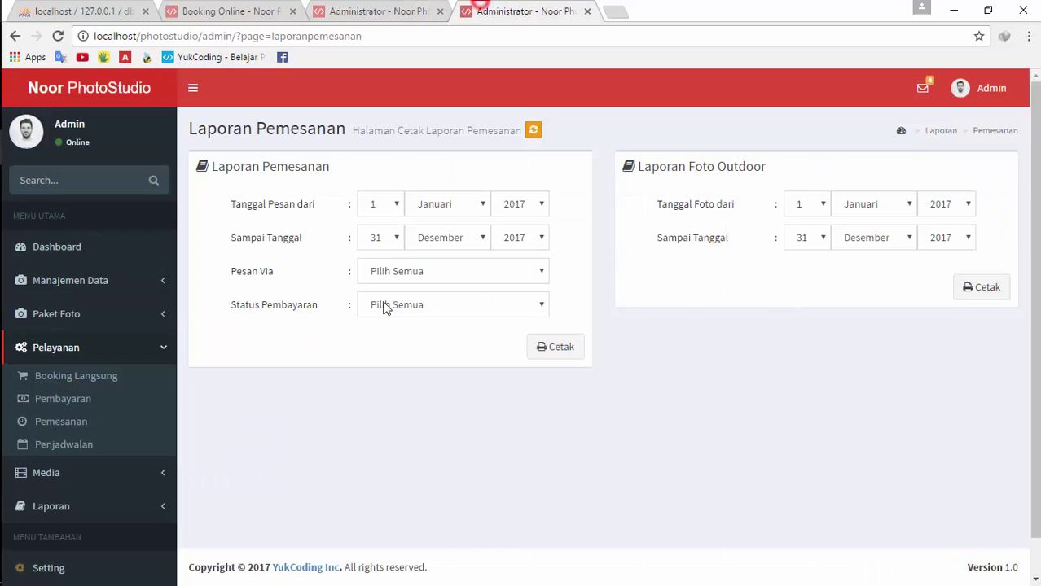
left_click(386, 204)
left_click(387, 204)
left_click(444, 204)
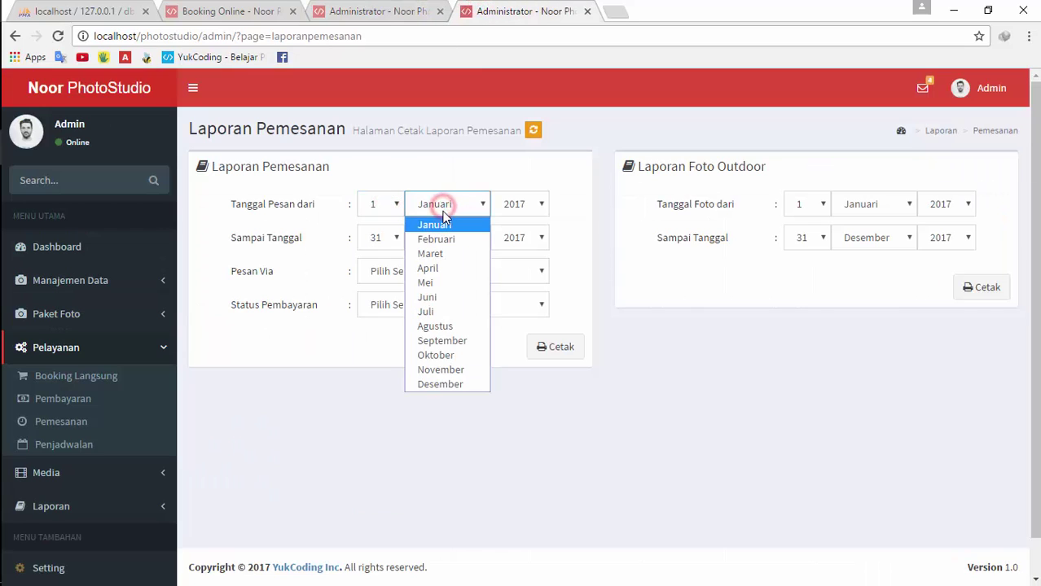
left_click(439, 316)
left_click(513, 205)
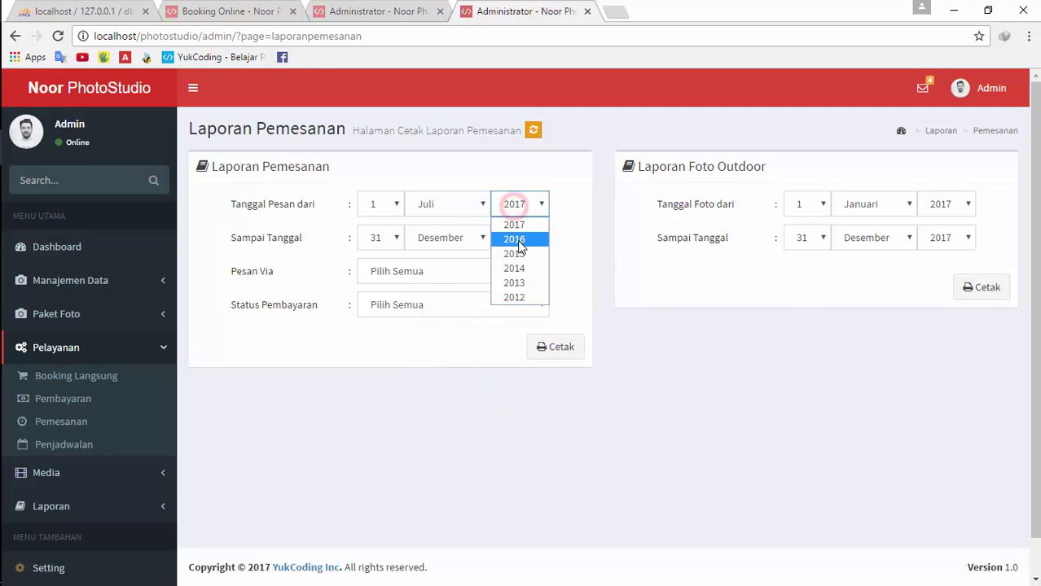
left_click(515, 239)
left_click(467, 237)
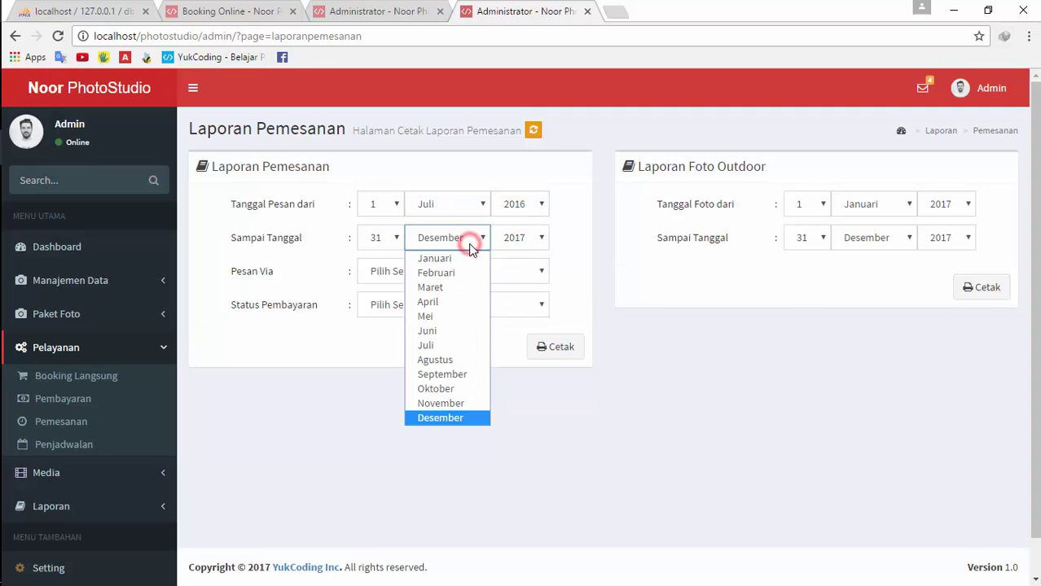
left_click(431, 352)
left_click(524, 241)
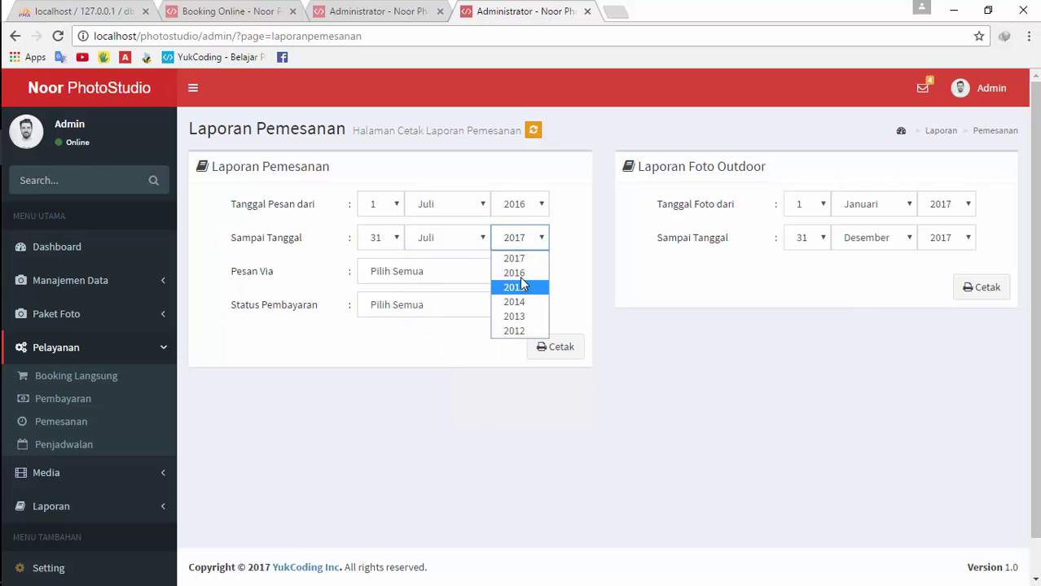
left_click(520, 274)
Keep Pesan Via at Pilih Semua and print the July 2016 report with Cetak
left_click(382, 12)
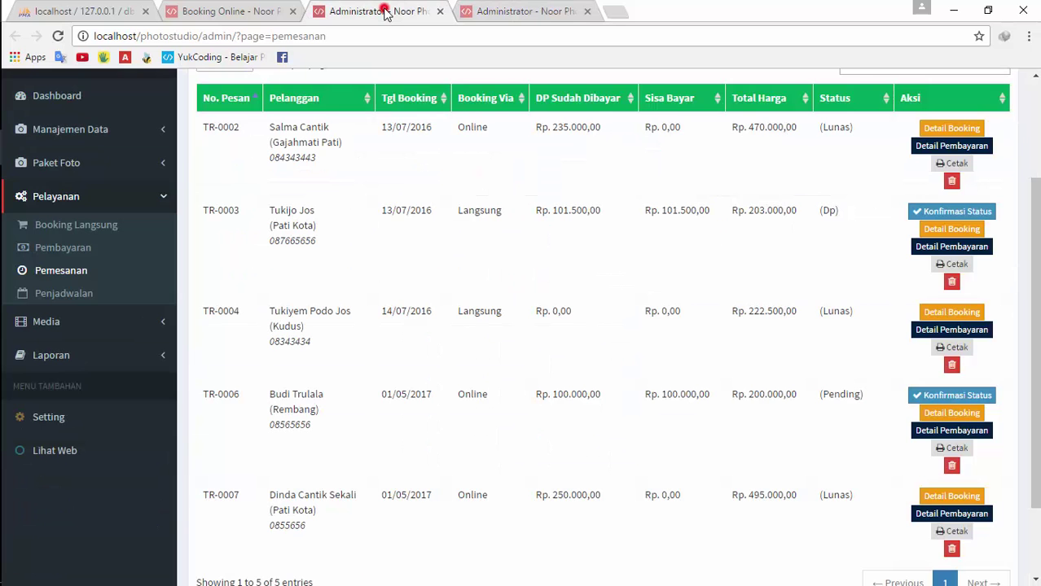
left_click(509, 10)
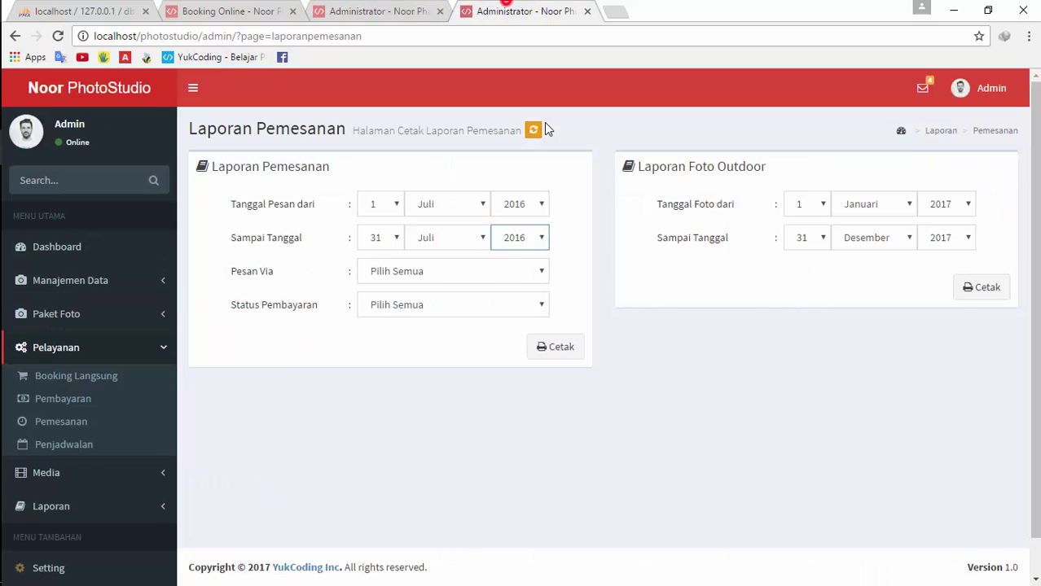
left_click(426, 268)
left_click(426, 269)
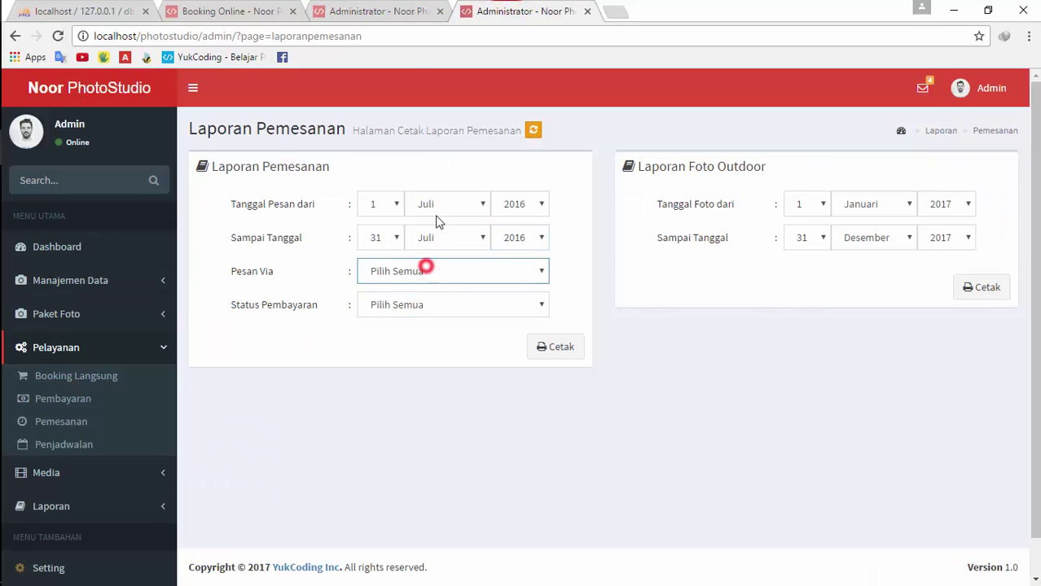
left_click(404, 11)
left_click(539, 8)
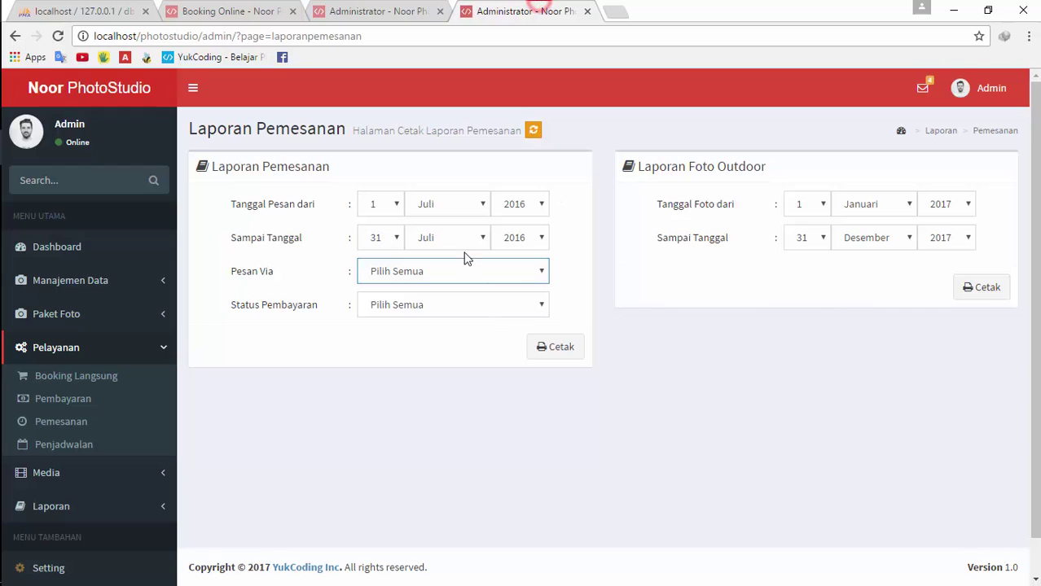
left_click(568, 358)
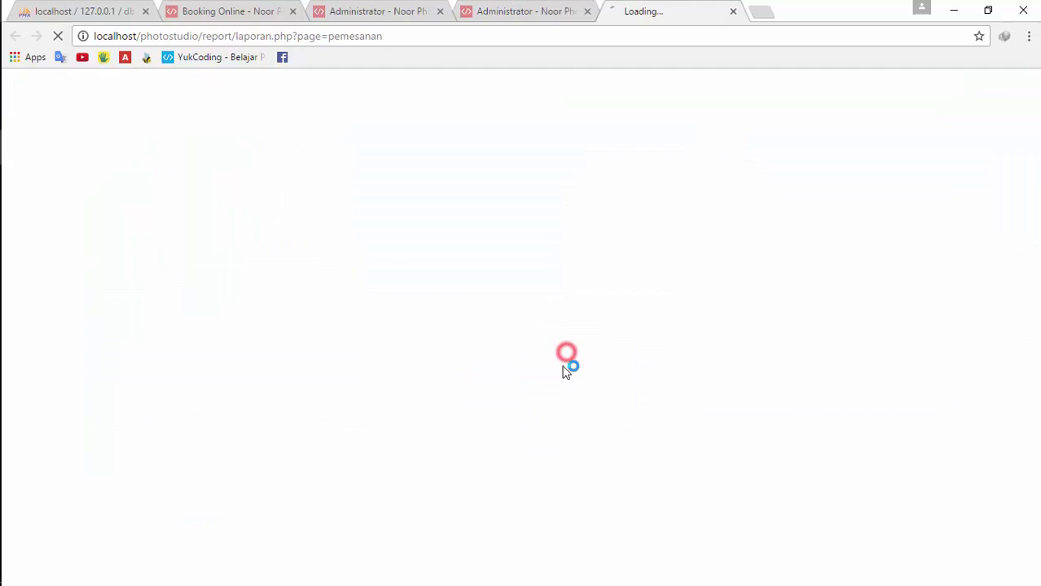
Compare the PDF listing TR-0001 to TR-0004 against the bookings table
left_click(371, 10)
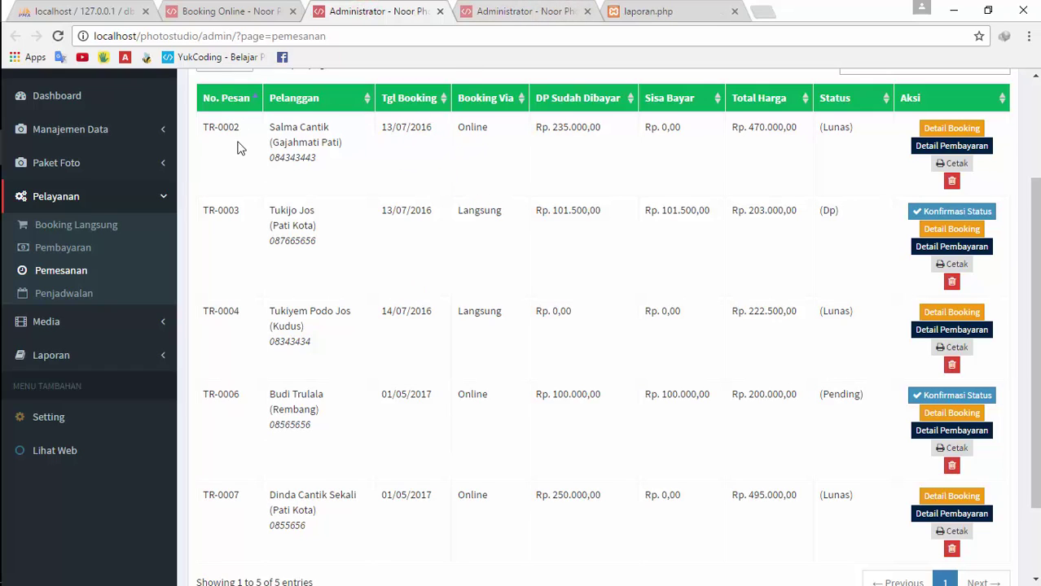
left_click(645, 11)
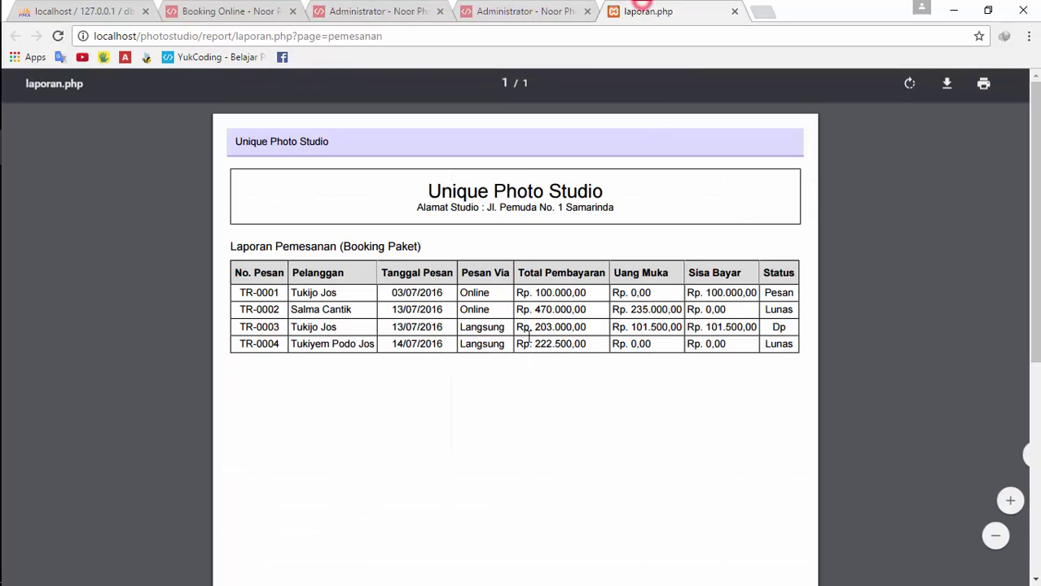
left_click(319, 11)
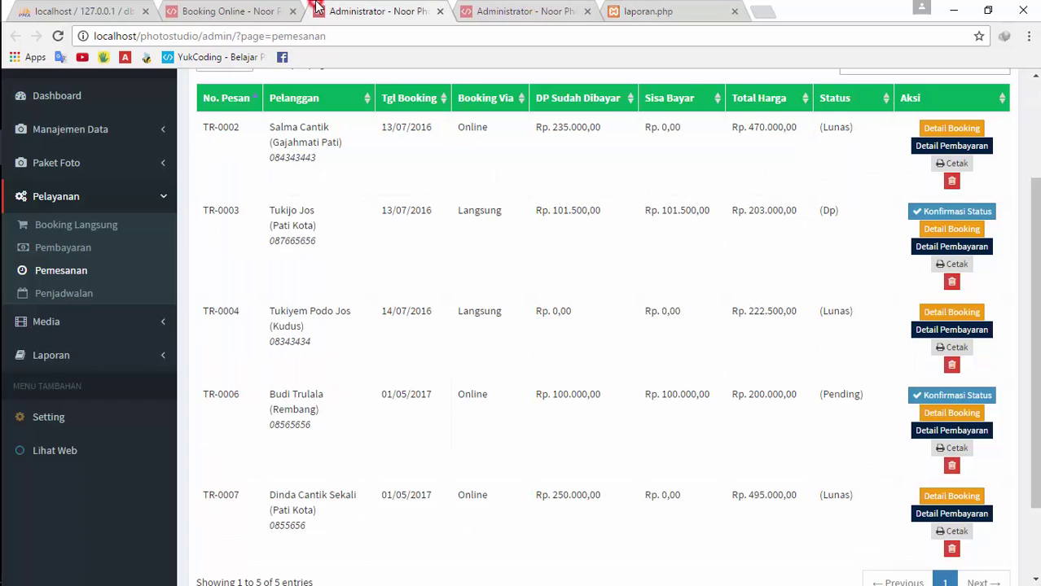
scroll(325, 356, "up", 2)
Compare the unconfirmed and confirmed bookings tabs, then review and close the earlier PDF
left_click(431, 126)
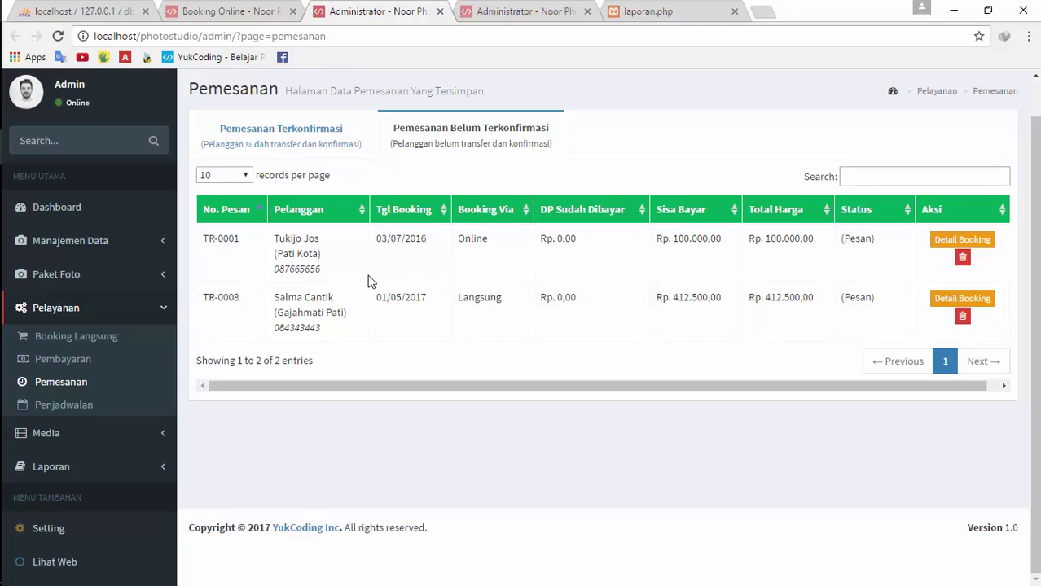
left_click(335, 150)
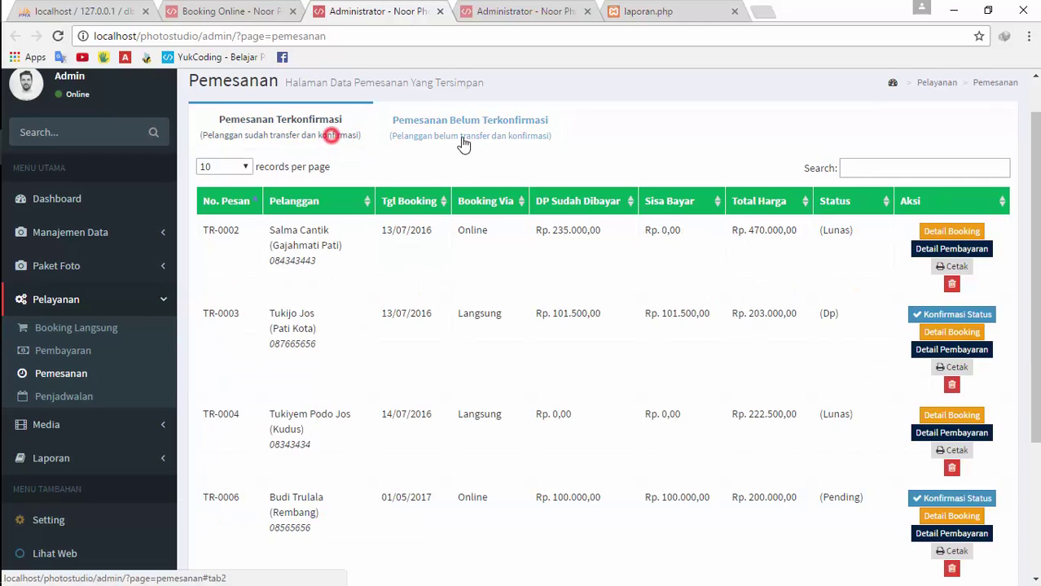
left_click(458, 134)
left_click(707, 10)
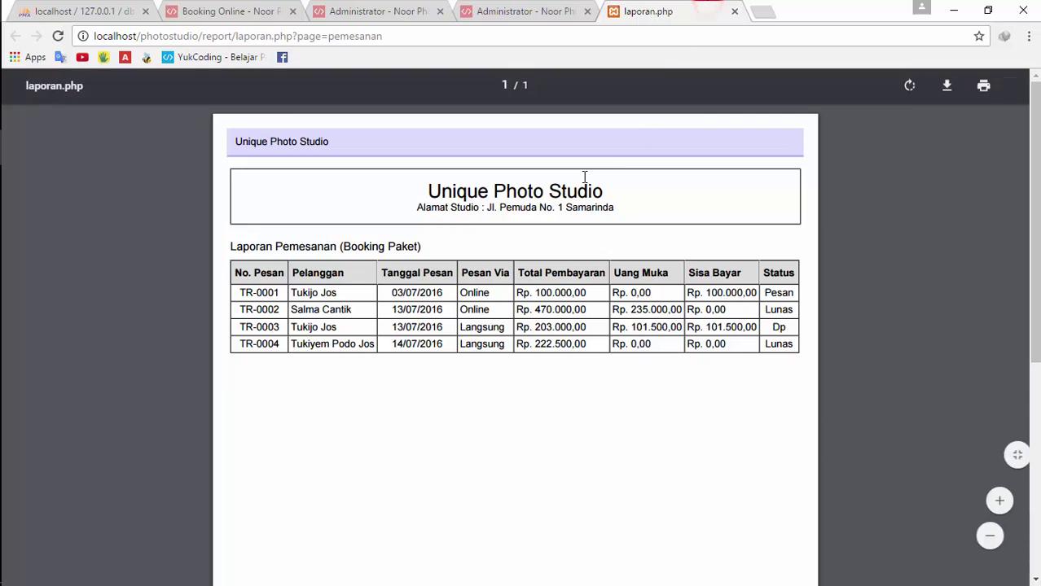
left_click(734, 11)
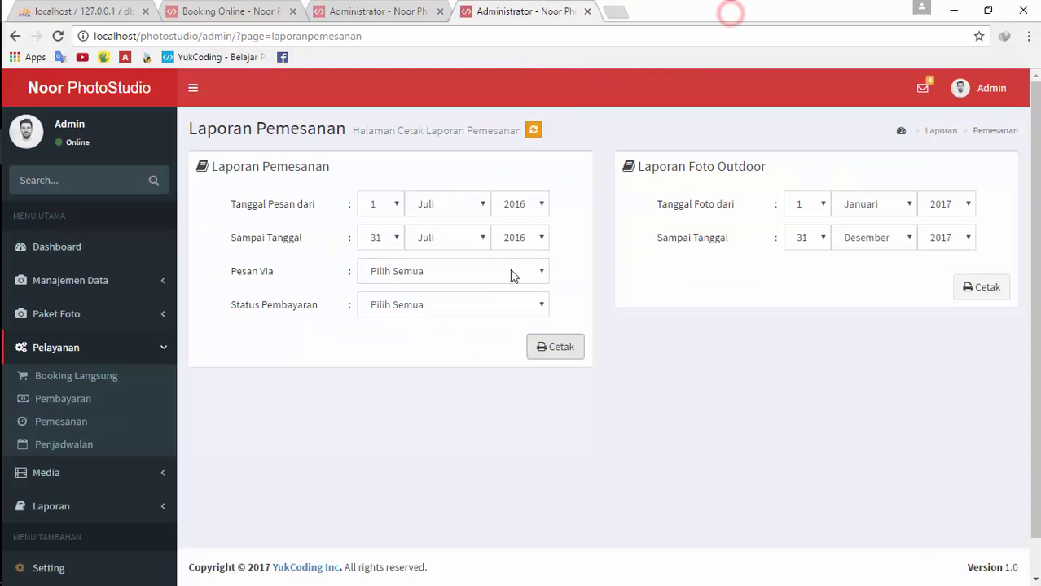
Recheck the confirmed and unconfirmed bookings lists, leaving payment status unchanged
left_click(422, 306)
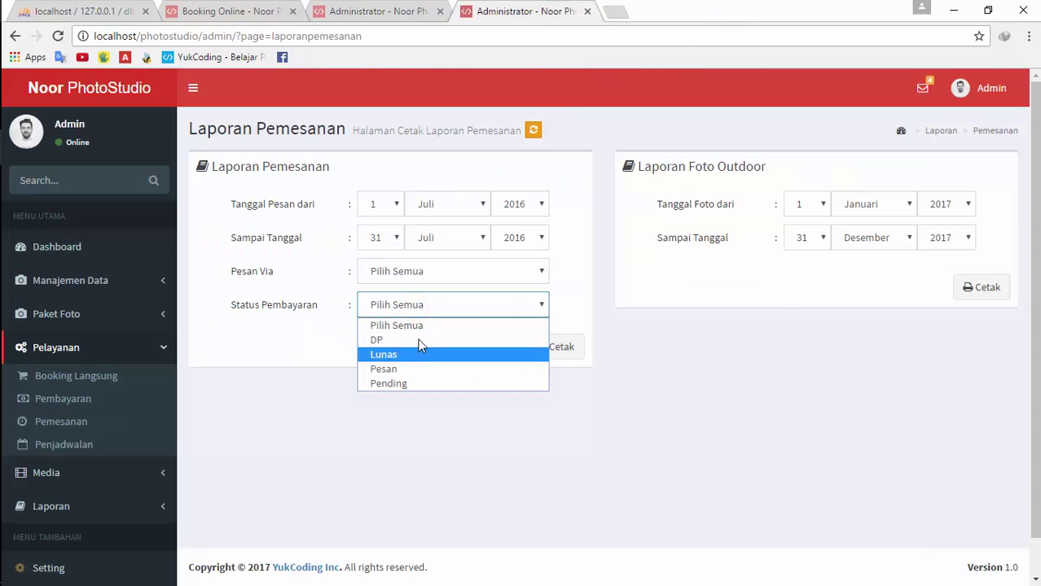
left_click(385, 4)
left_click(252, 10)
left_click(366, 10)
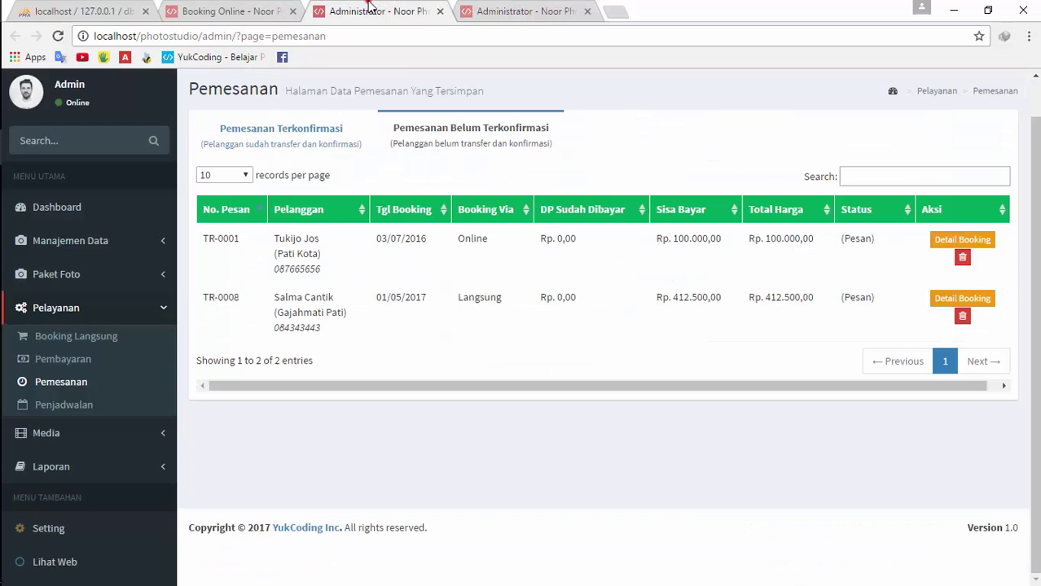
left_click(330, 136)
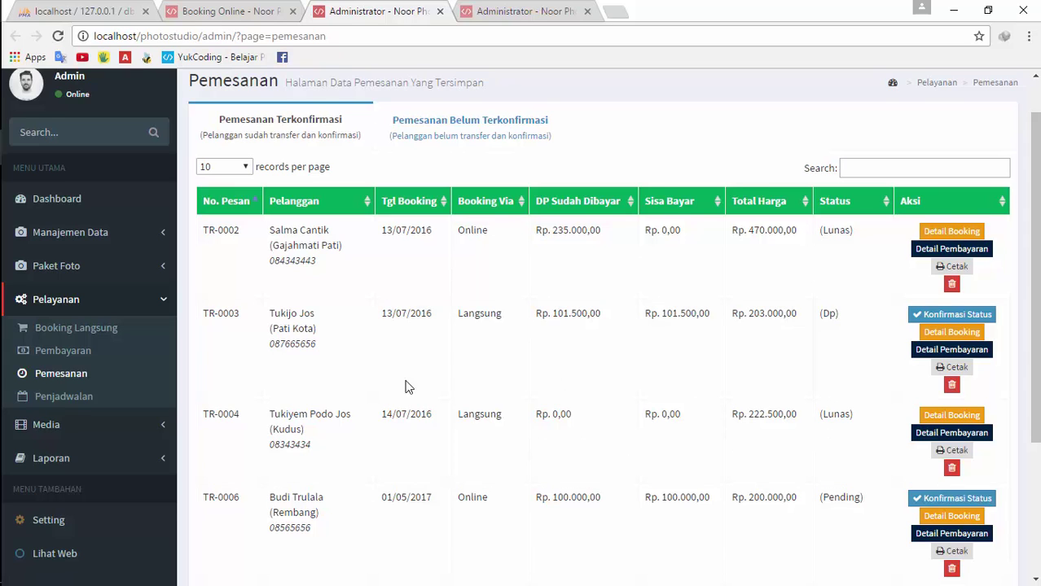
left_click(442, 131)
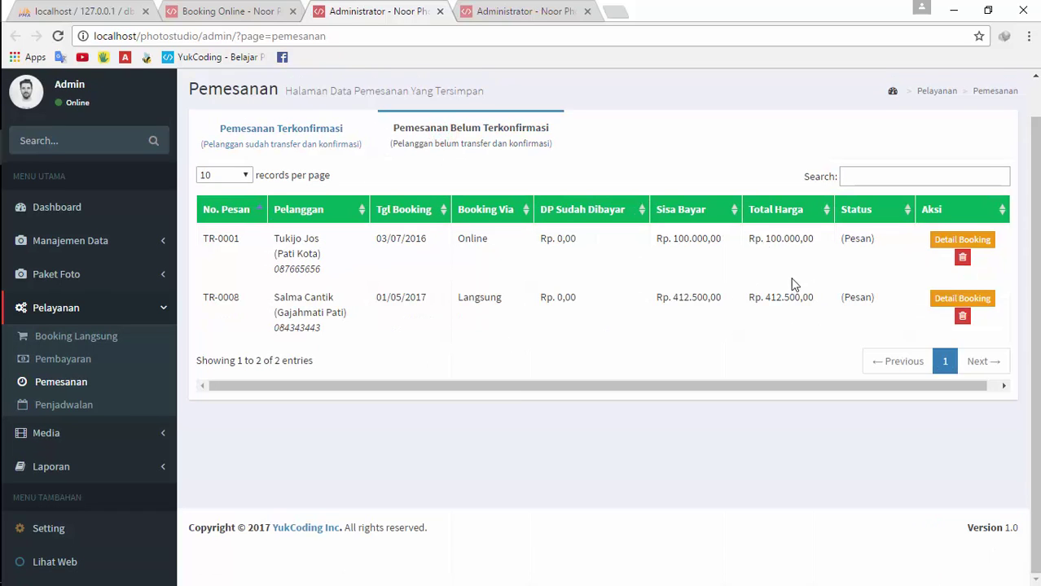
left_click(310, 135)
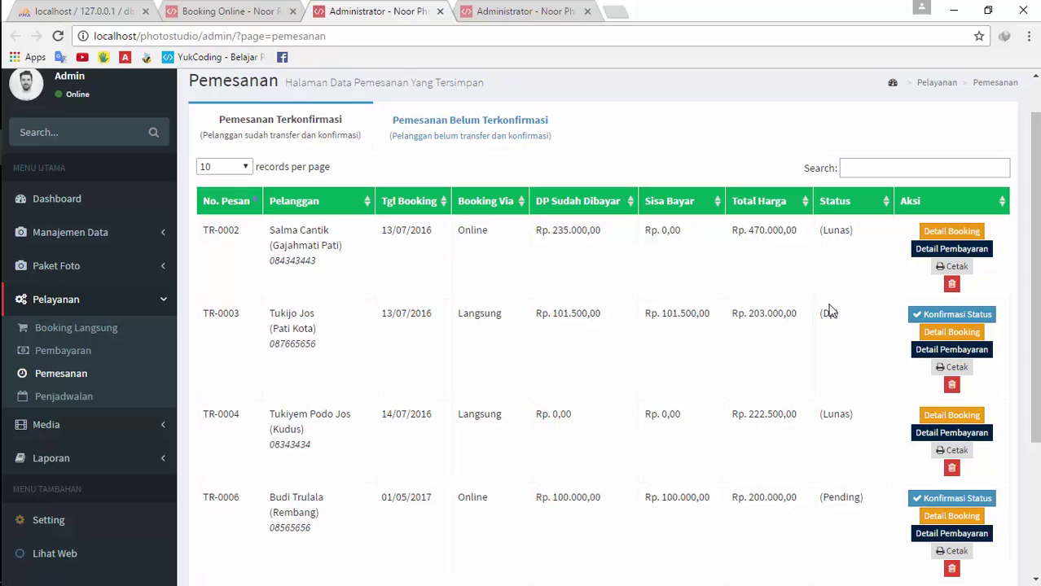
Print the July 2016 report with Status Pembayaran Lunas, listing TR-0002 and TR-0004
left_click(513, 12)
left_click(418, 273)
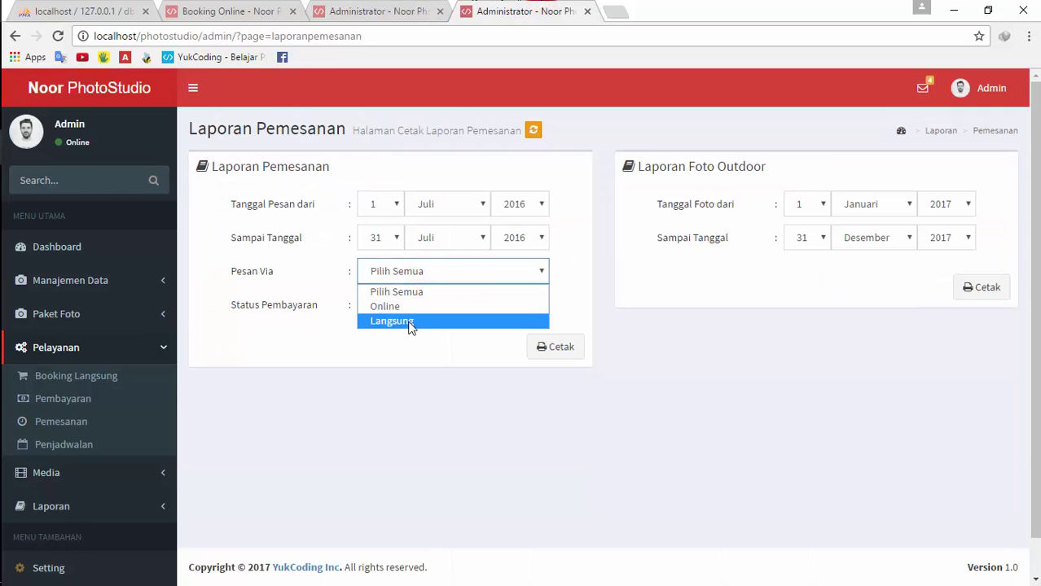
left_click(386, 357)
left_click(405, 304)
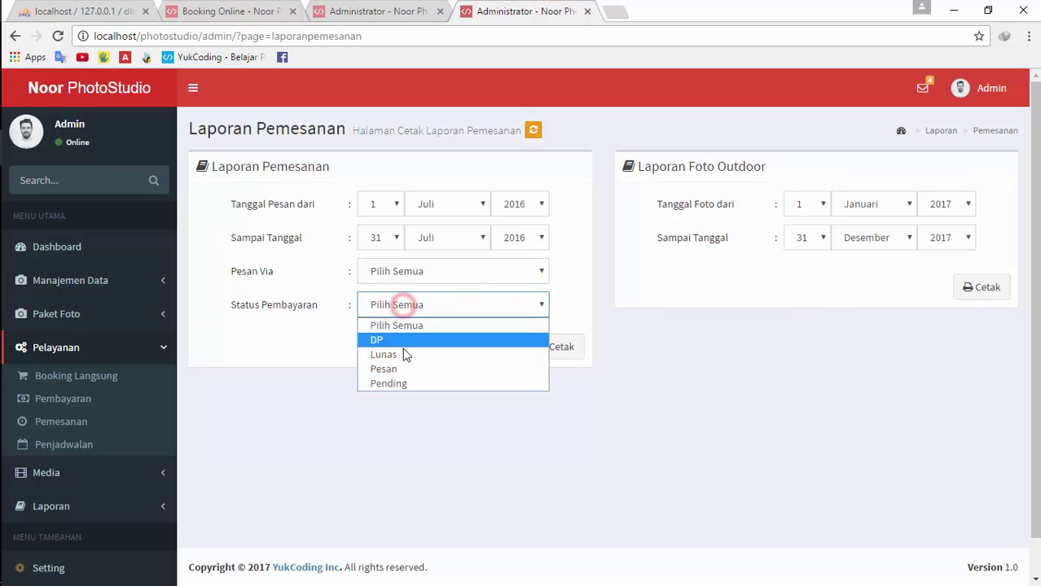
left_click(405, 355)
left_click(554, 347)
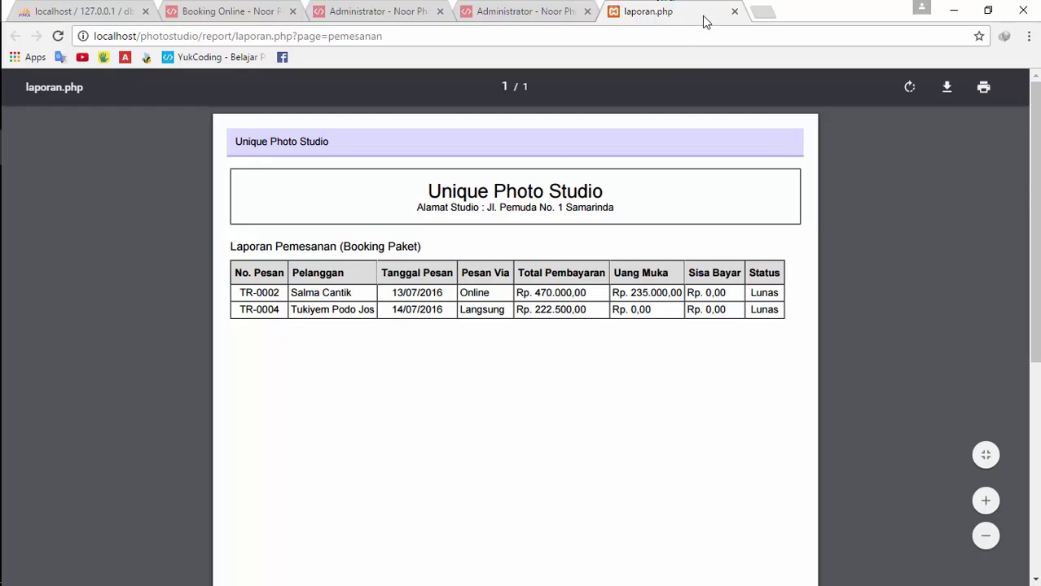
left_click(734, 12)
left_click(343, 10)
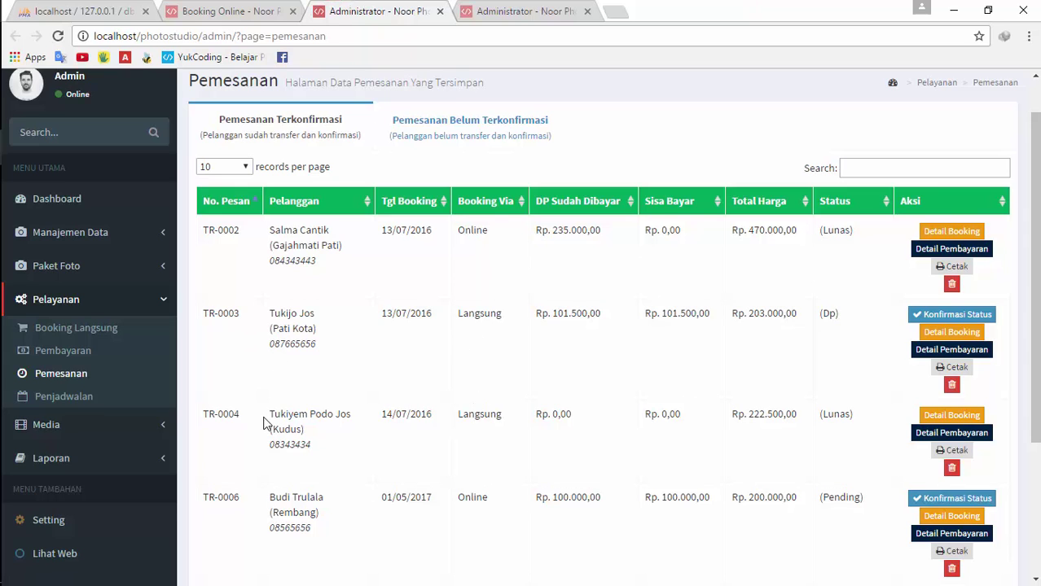
Print the July 2016 report for Langsung bookings with all payment statuses (TR-0003, TR-0004)
left_click(470, 122)
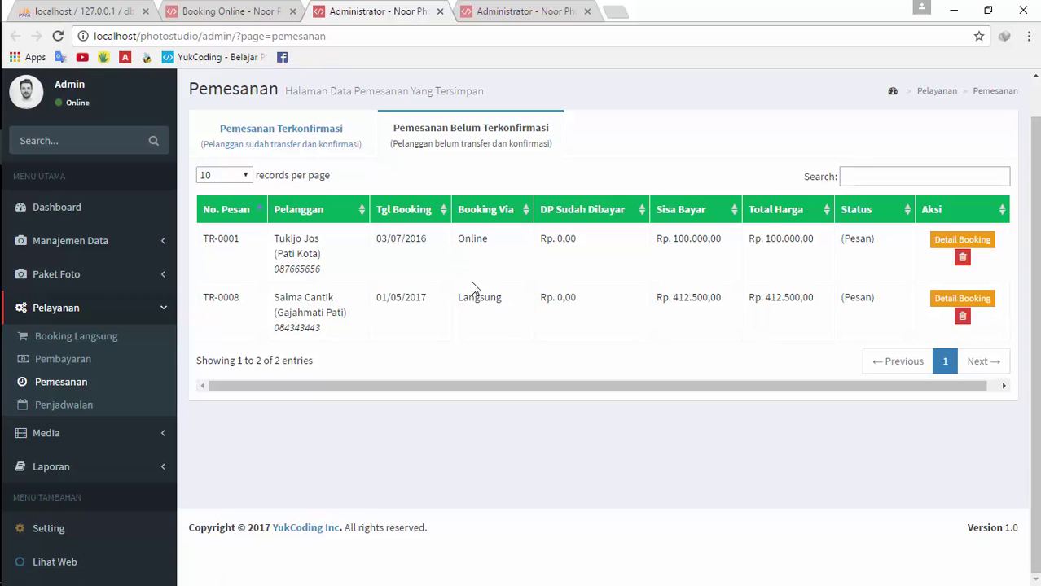
left_click(293, 136)
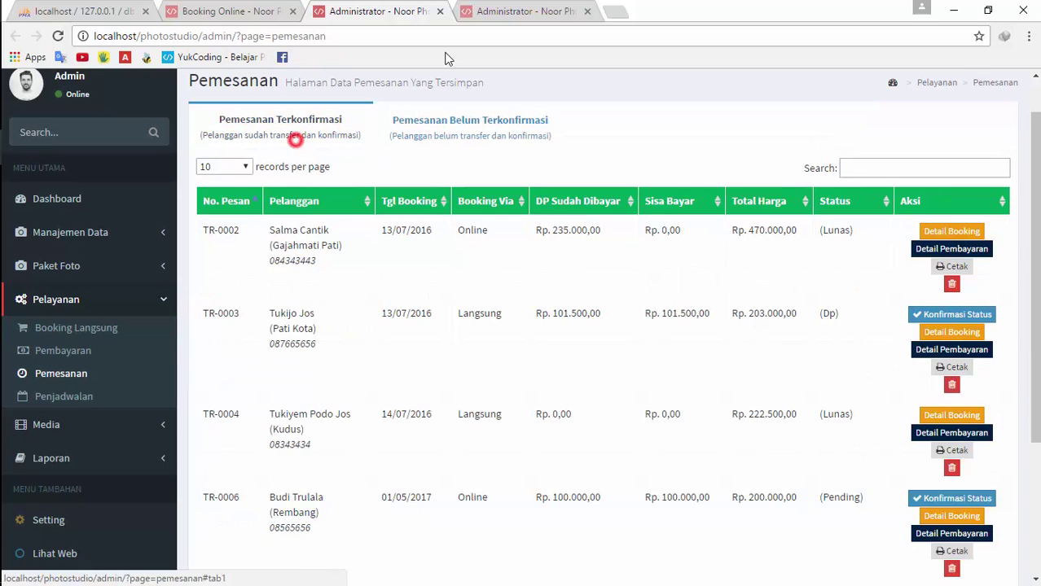
left_click(530, 11)
left_click(422, 305)
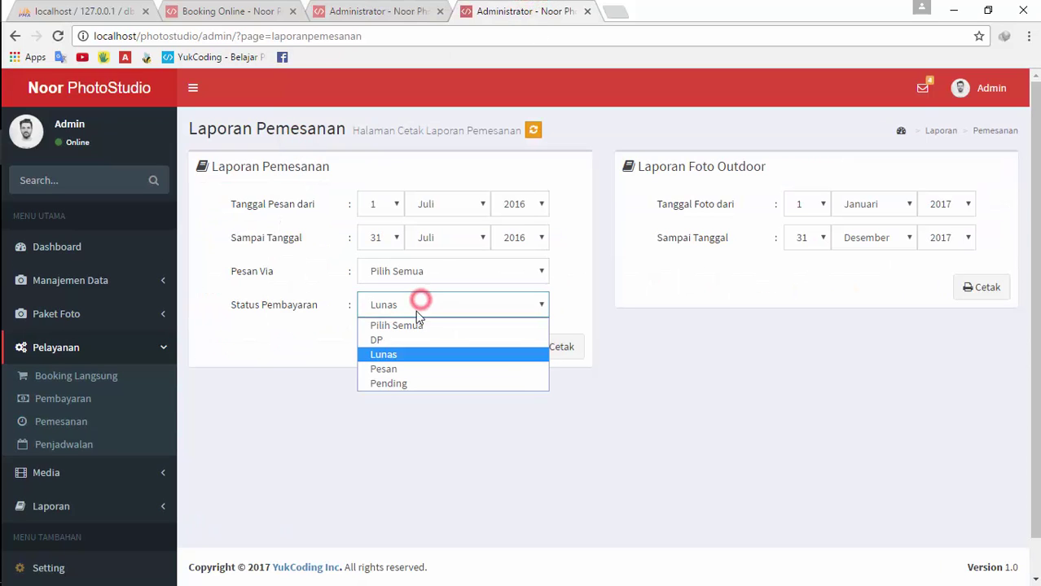
left_click(412, 325)
left_click(430, 270)
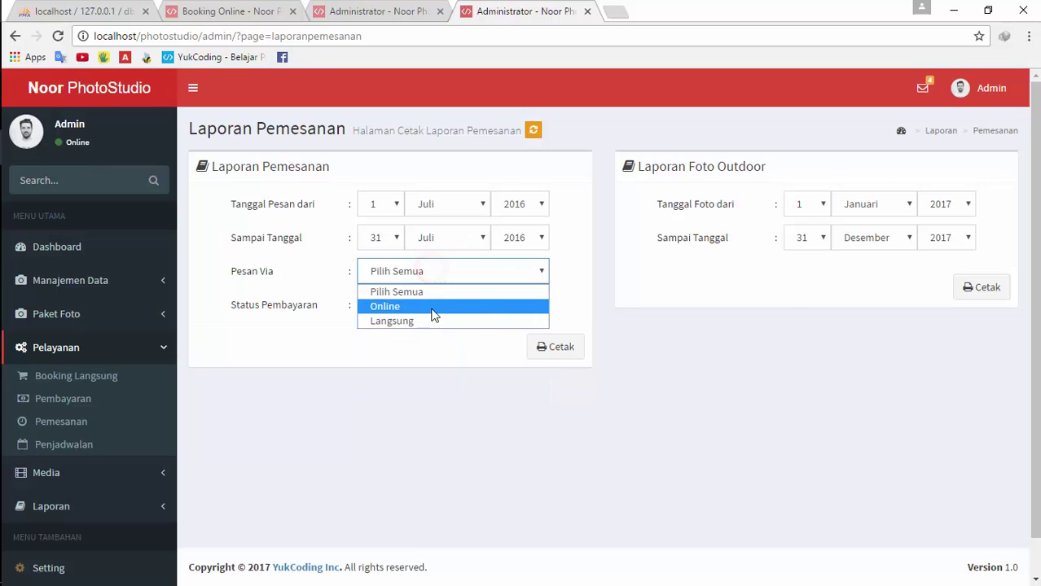
left_click(432, 307)
left_click(440, 272)
left_click(434, 321)
left_click(527, 348)
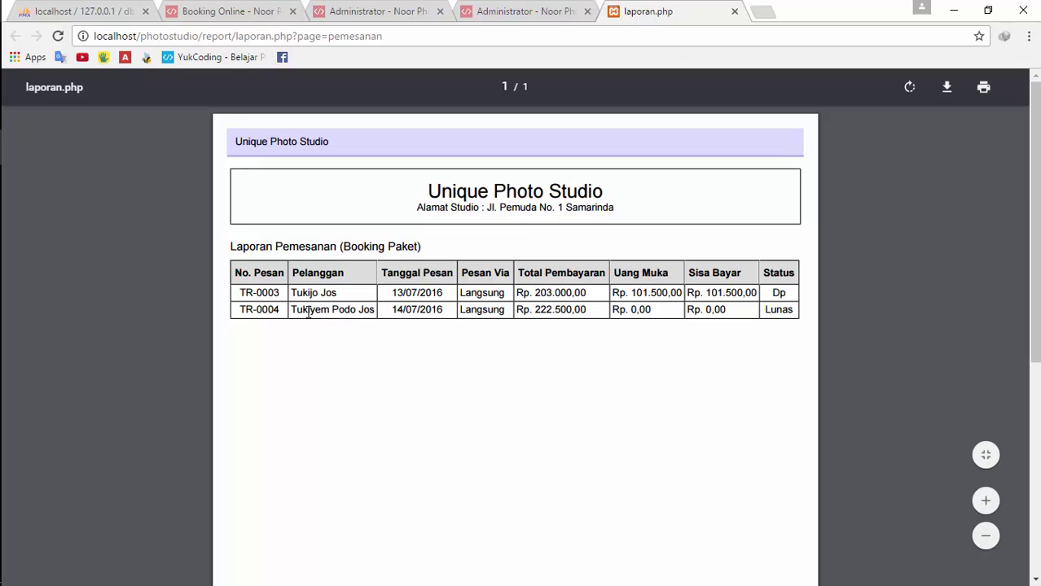
left_click(727, 13)
Set Pesan Via to Online and switch to the saved bookings list
left_click(406, 272)
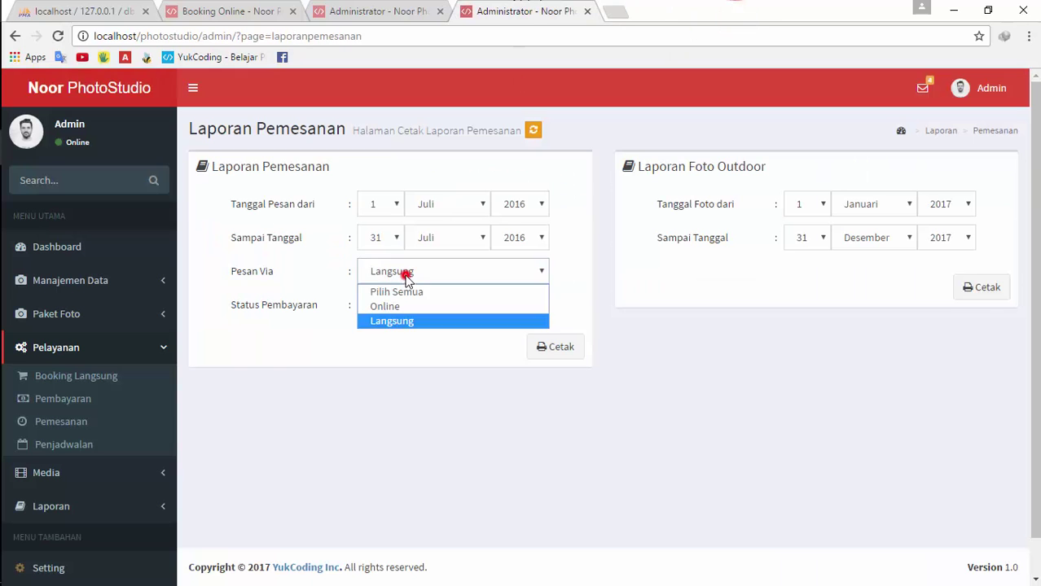
left_click(403, 306)
left_click(383, 10)
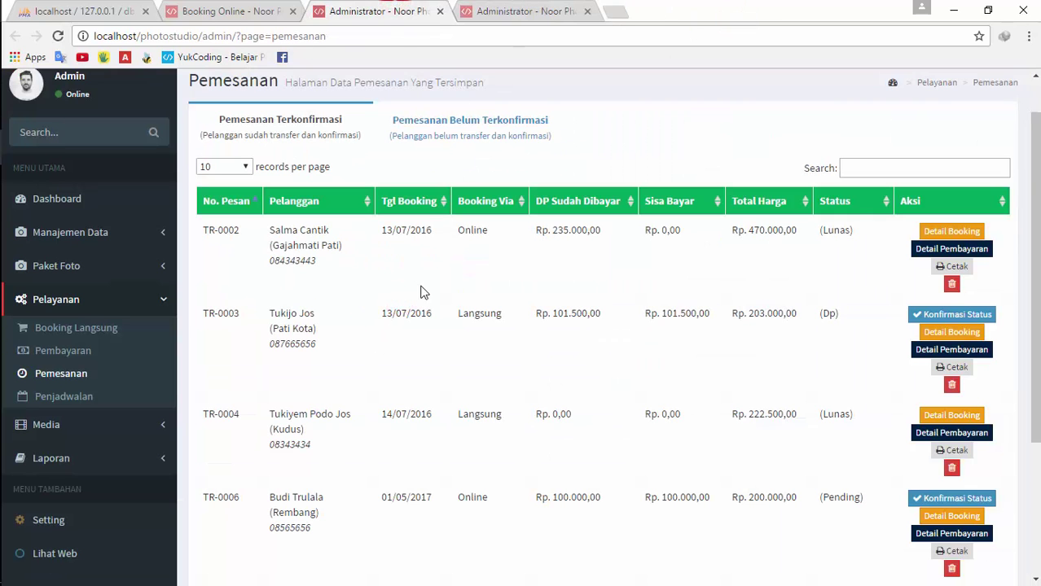
Check the channels of TR-0002 and TR-0001, then print the Online booking report
double_click(476, 232)
left_click(468, 133)
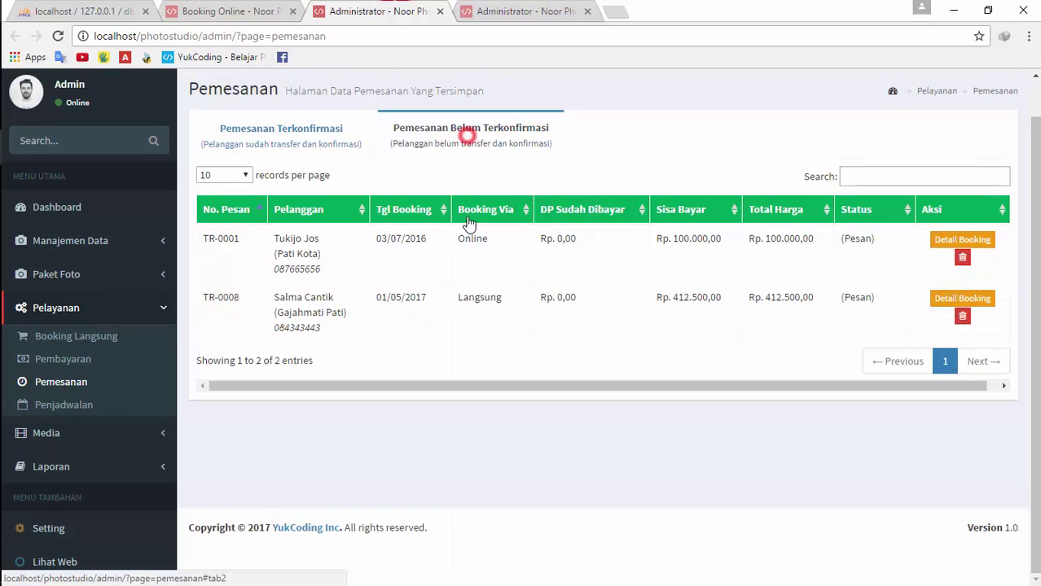
double_click(470, 237)
left_click(341, 146)
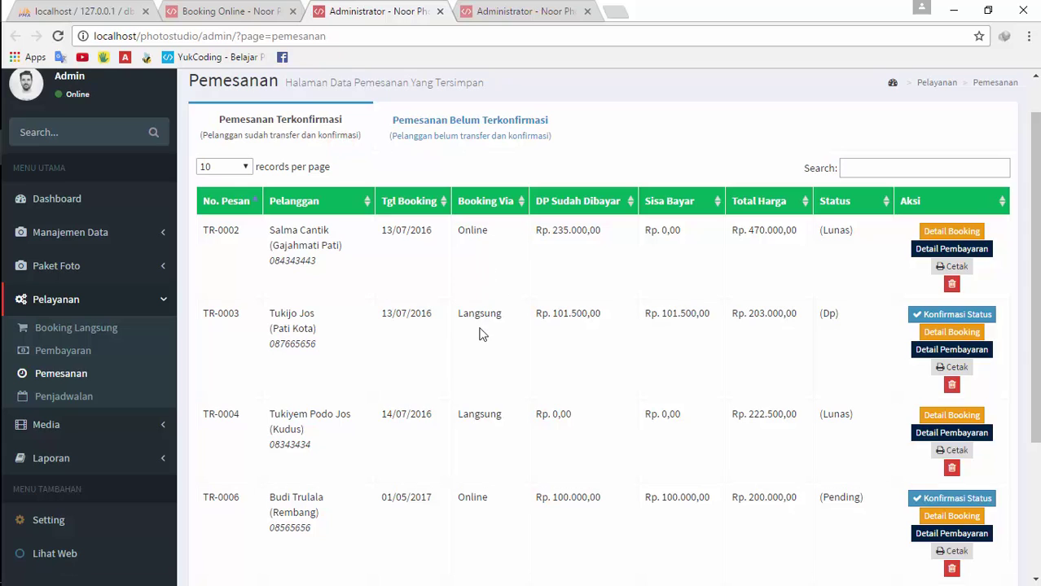
left_click(522, 11)
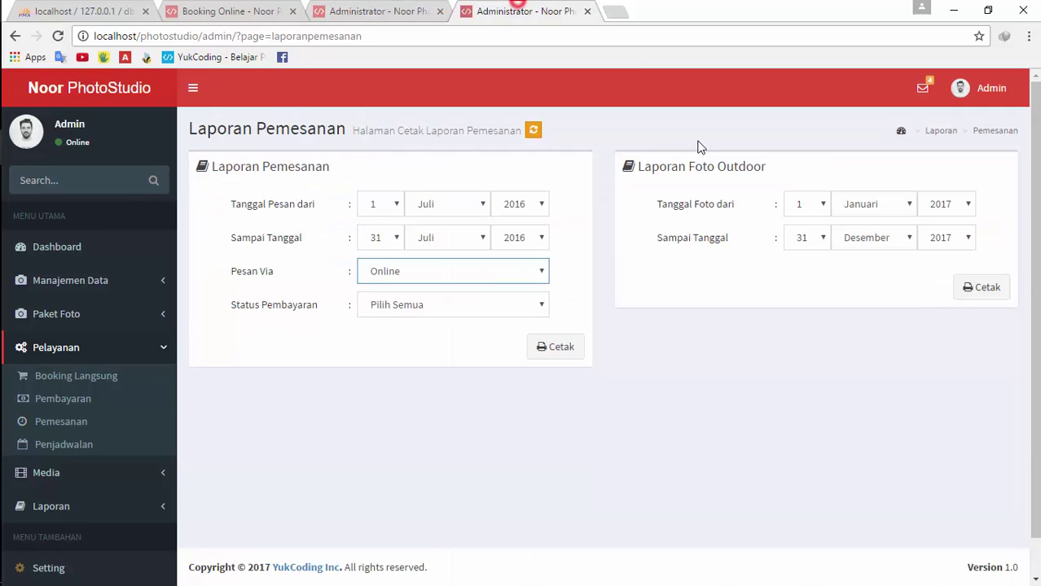
left_click(548, 348)
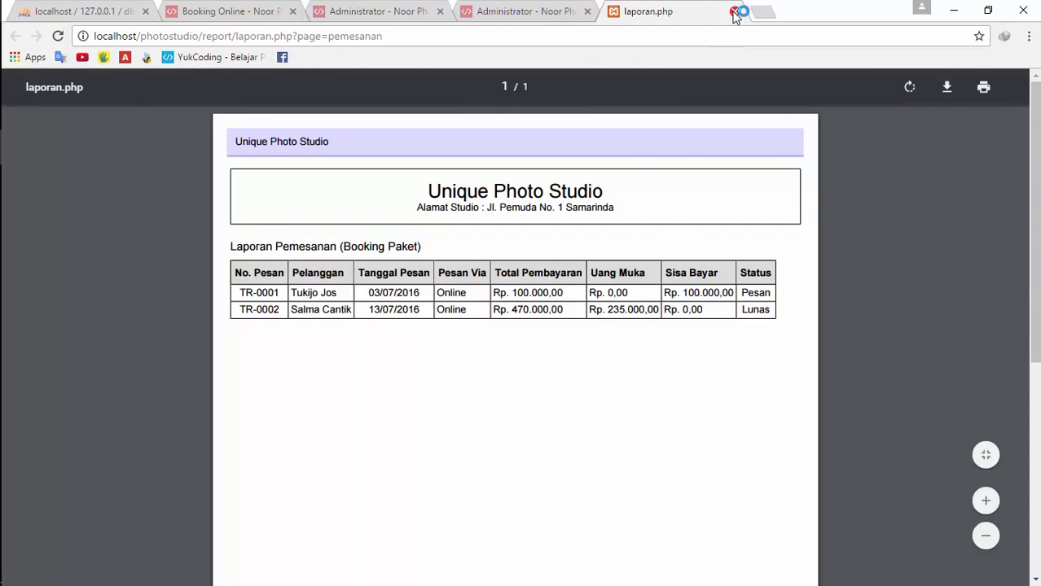
left_click(734, 10)
Print the Online report again limited to Lunas payments, listing only TR-0002
left_click(343, 9)
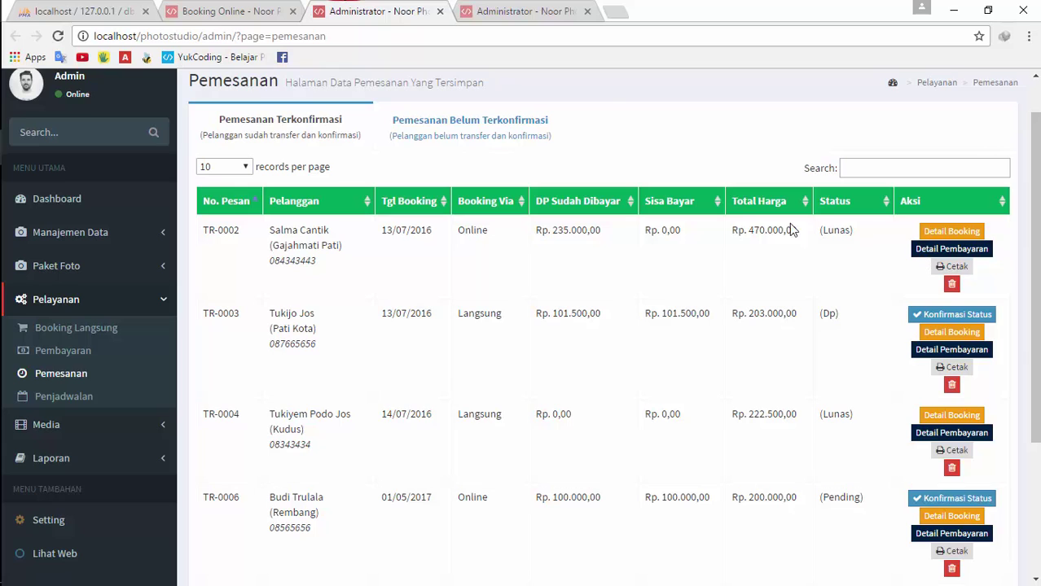
left_click(566, 36)
left_click(495, 11)
left_click(417, 306)
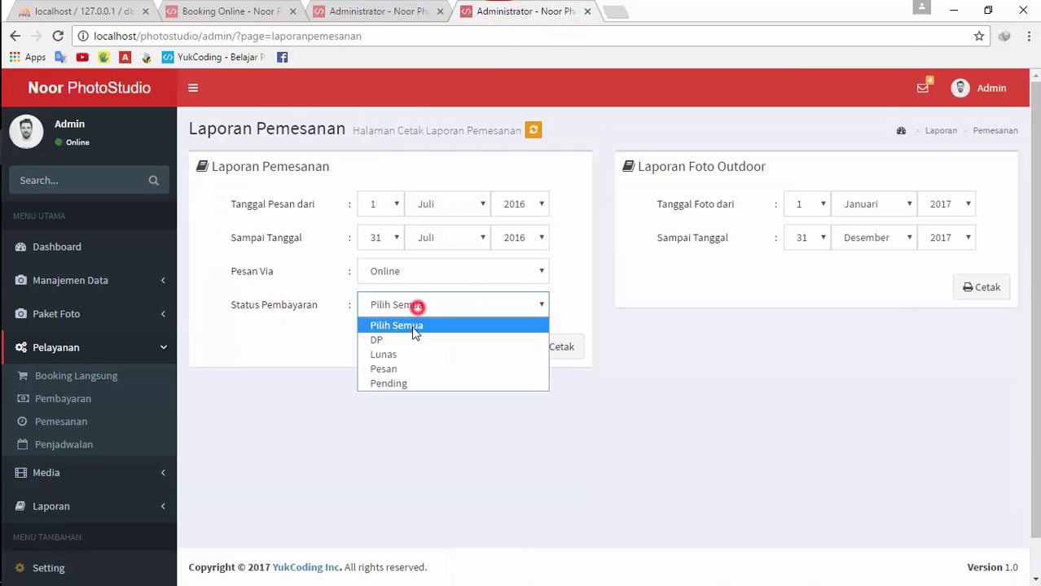
left_click(412, 354)
left_click(539, 353)
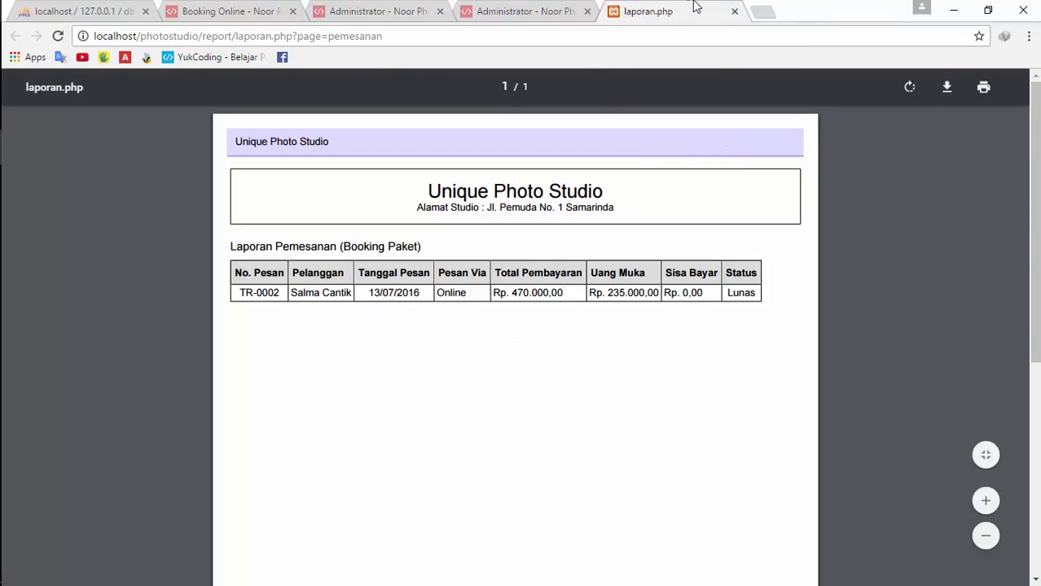
left_click(733, 13)
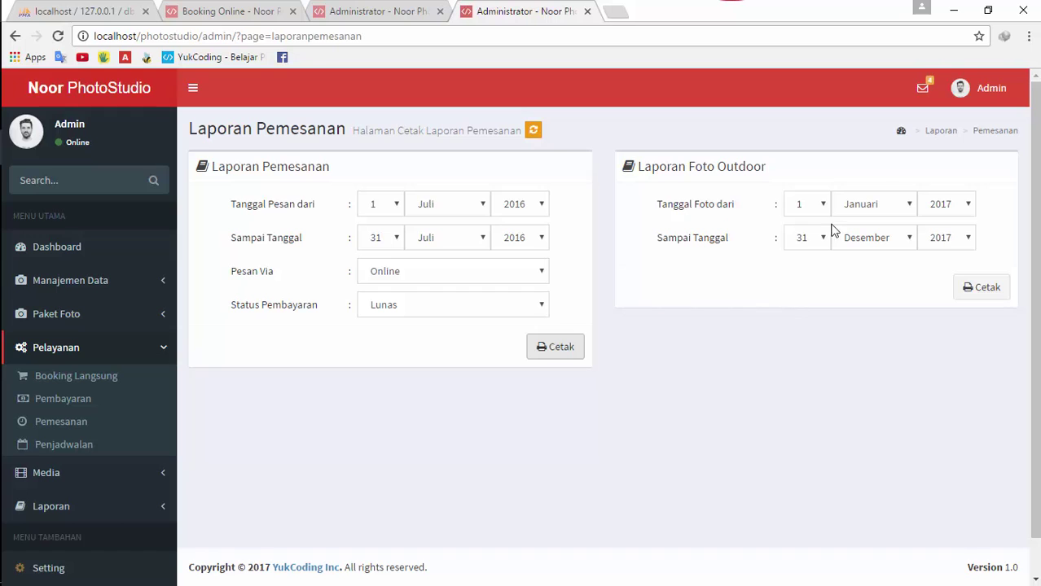
Leave the outdoor photo start day at 1 and glance at the bookings and booking-site pages
left_click(806, 203)
left_click(806, 203)
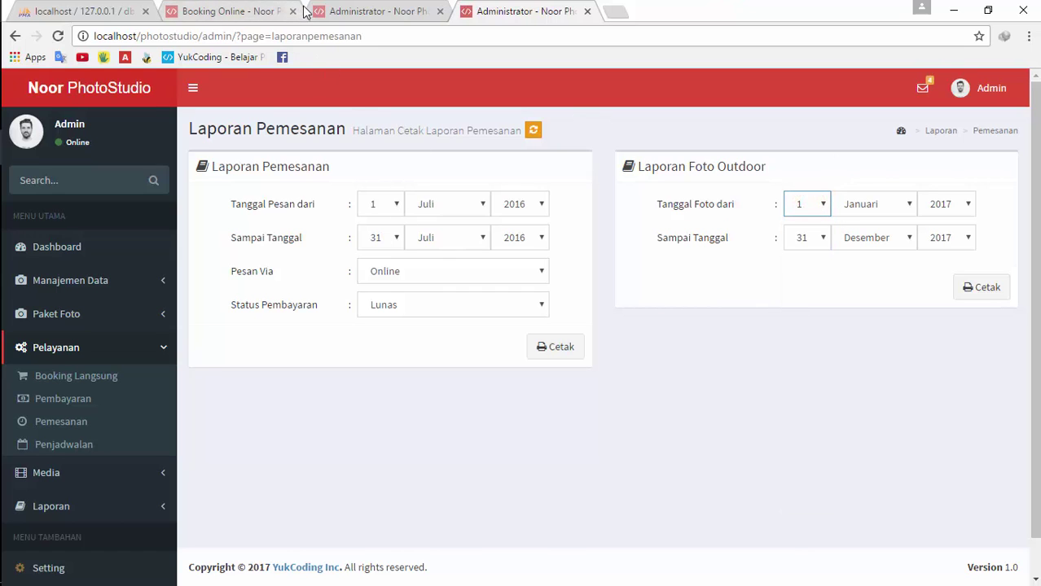
left_click(358, 12)
left_click(240, 11)
left_click(338, 12)
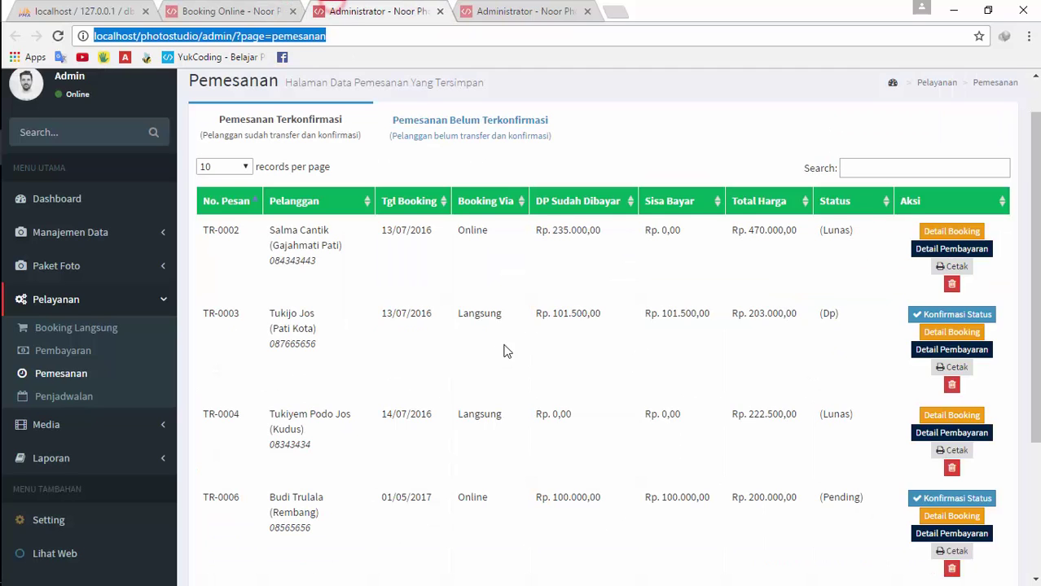
scroll(503, 351, "down", 3)
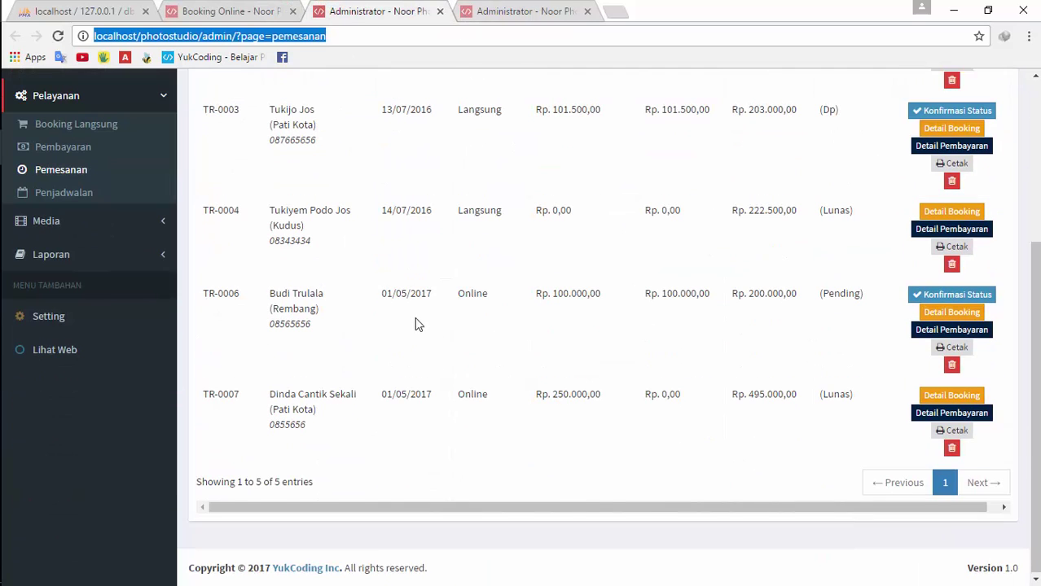
key("ctrl+Tab")
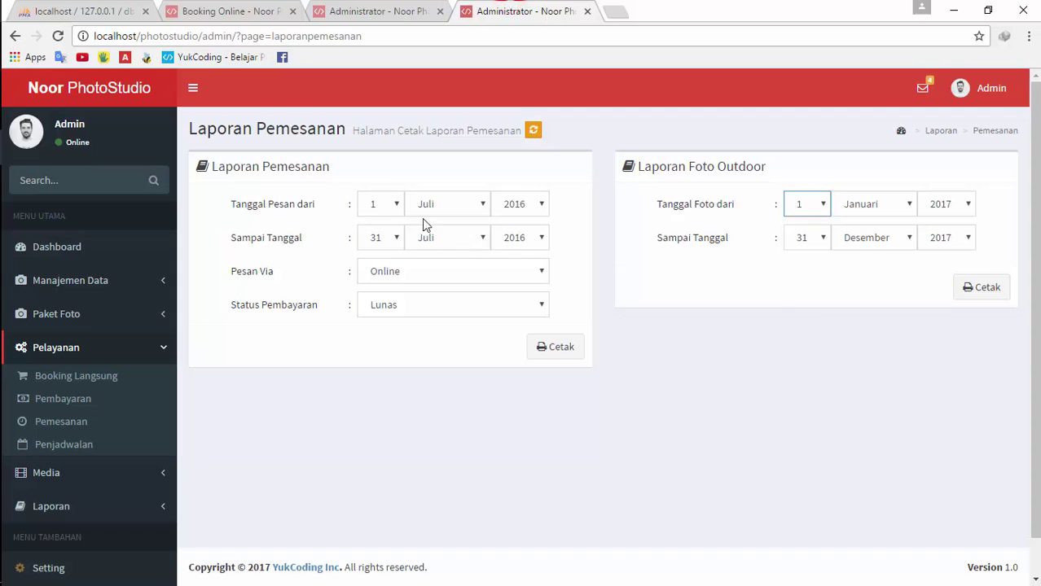
Set the order date range to 1 Januari 2017 through 31 Maret 2017
left_click(521, 208)
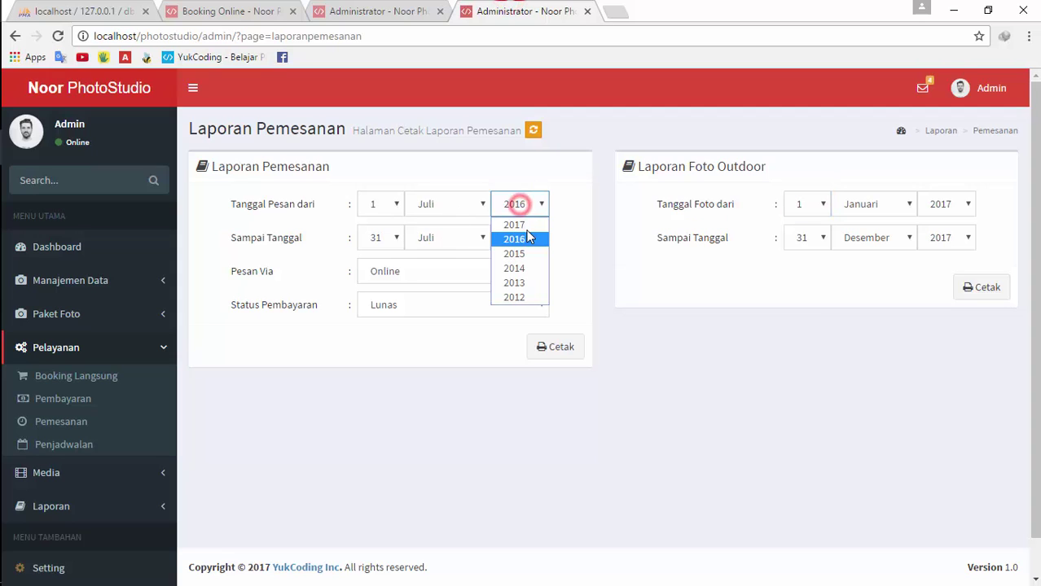
left_click(526, 226)
left_click(450, 204)
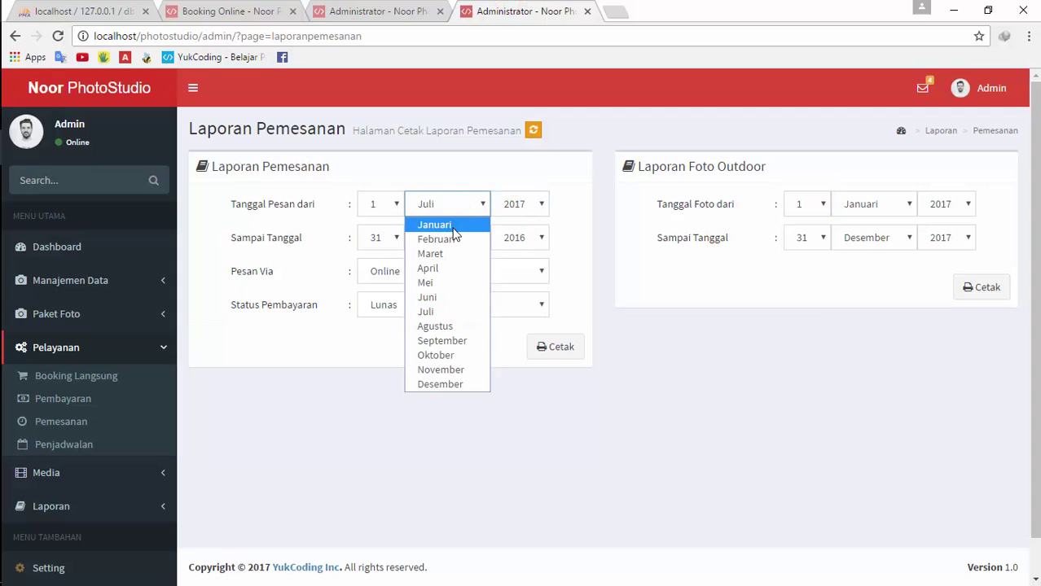
left_click(453, 225)
left_click(466, 236)
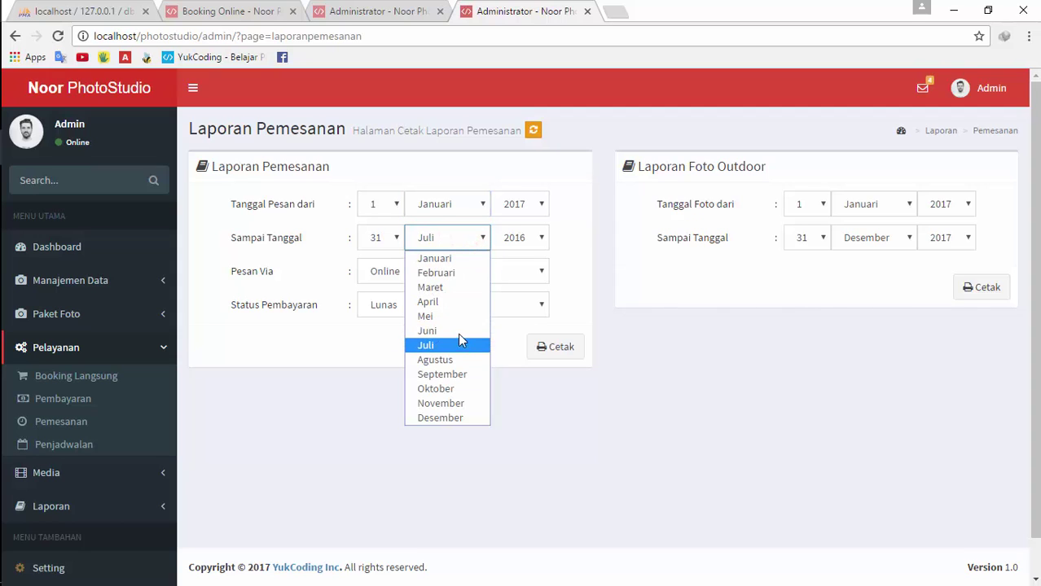
left_click(454, 291)
left_click(511, 237)
left_click(515, 257)
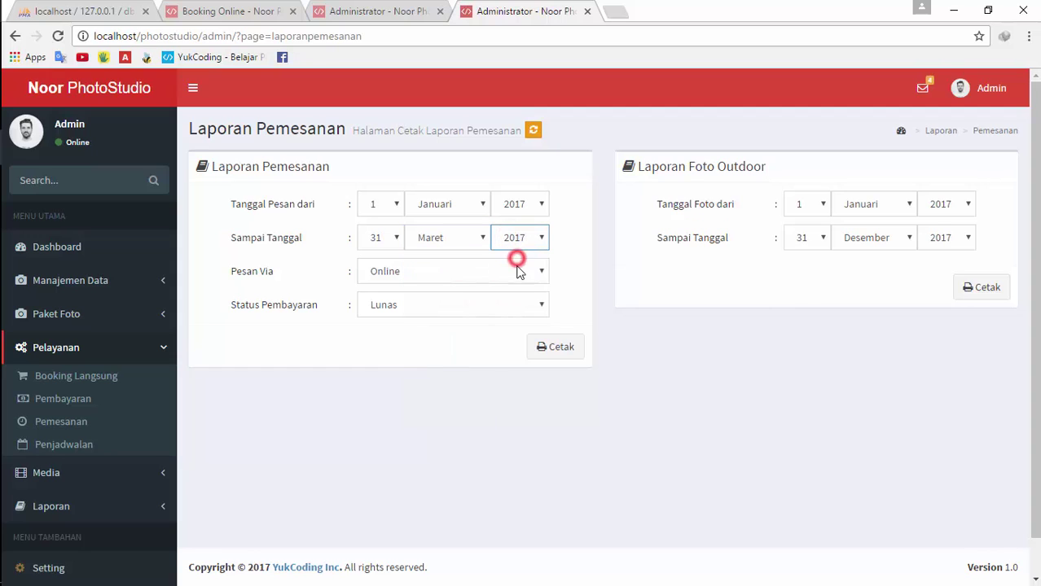
Set Pesan Via and Status Pembayaran to Pilih Semua and print the empty report
left_click(445, 286)
left_click(440, 290)
left_click(435, 304)
left_click(427, 324)
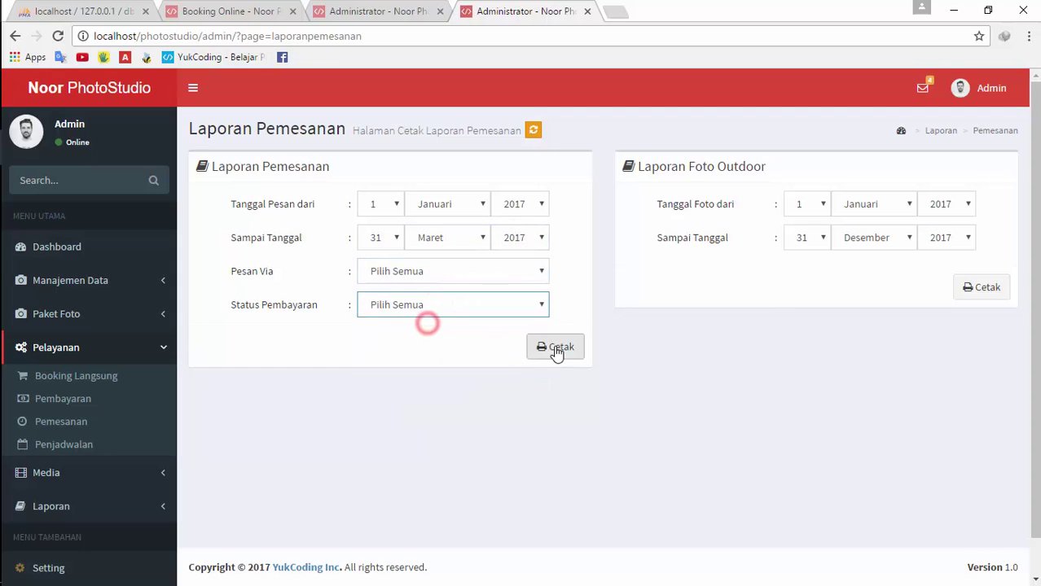
left_click(557, 348)
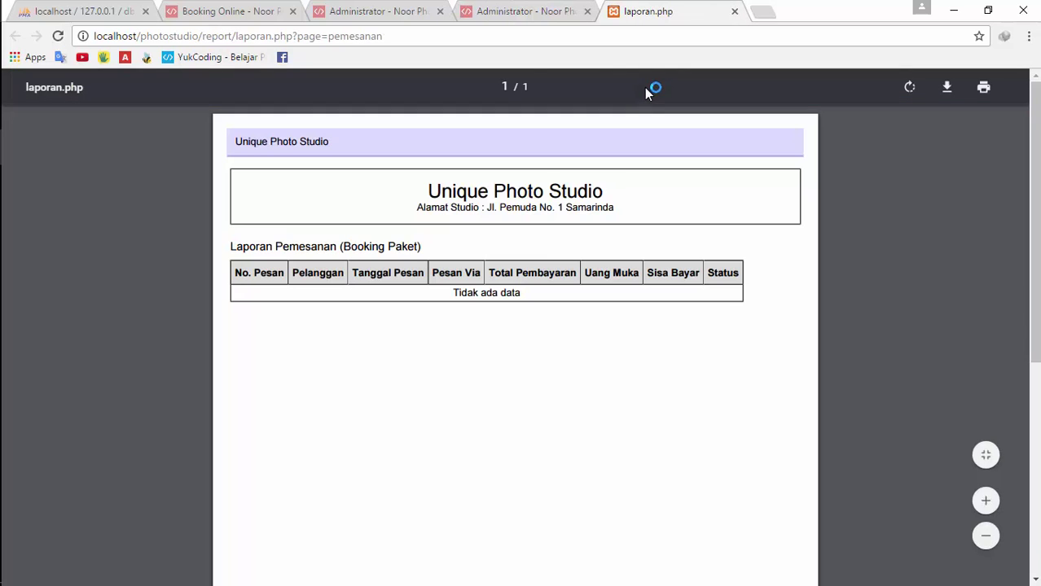
left_click(735, 11)
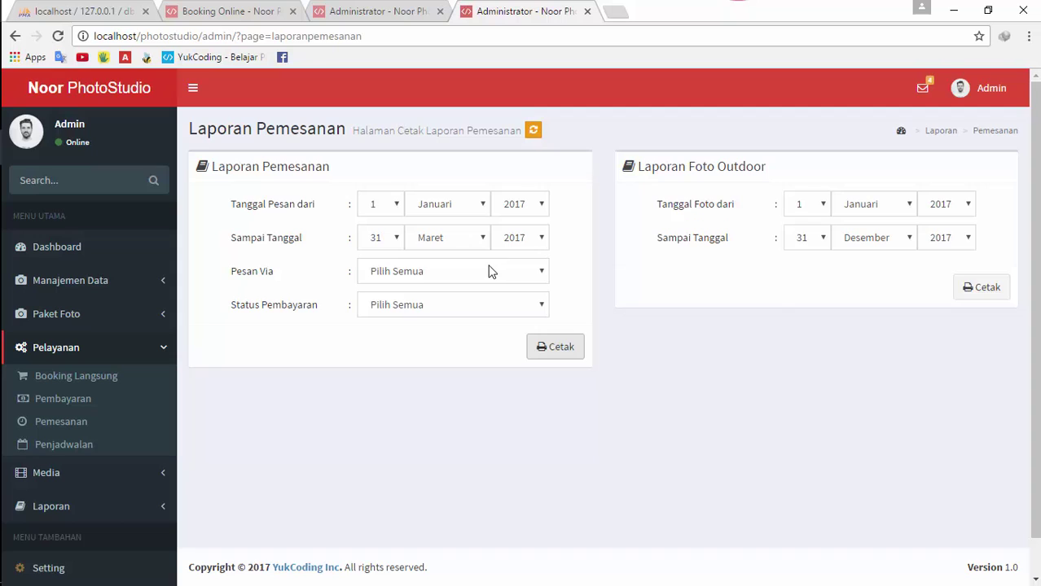
Set the report's end month to April, print the booking report through April 2017, and close it
left_click(461, 245)
left_click(466, 241)
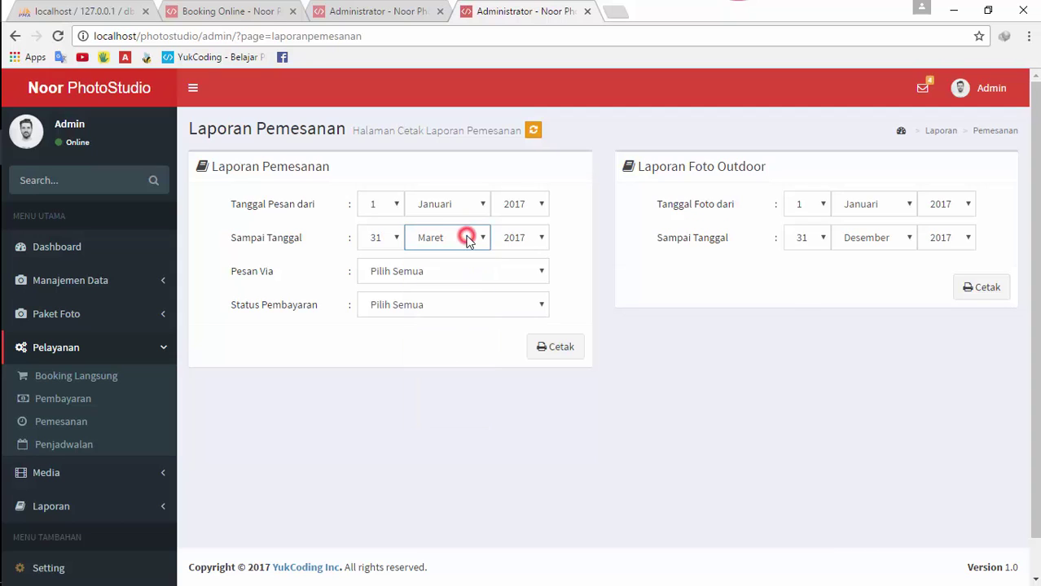
left_click(469, 243)
left_click(455, 301)
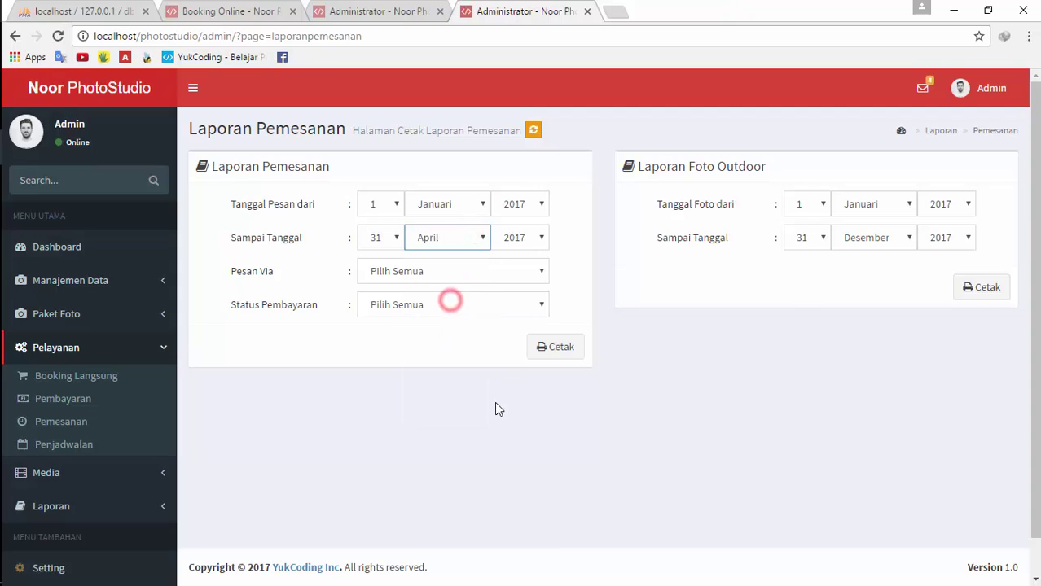
mouse_move(14, 396)
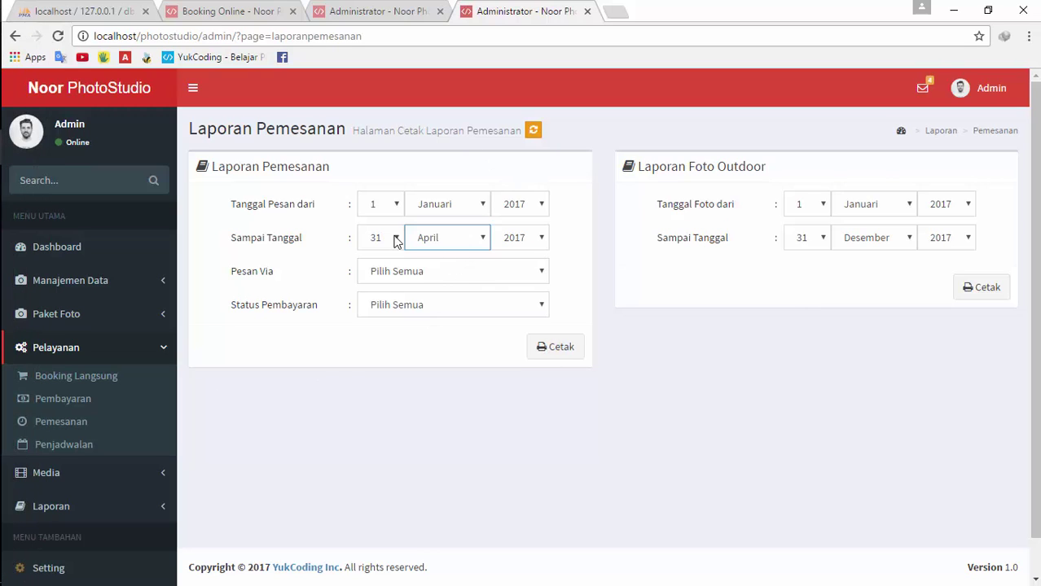
left_click(539, 348)
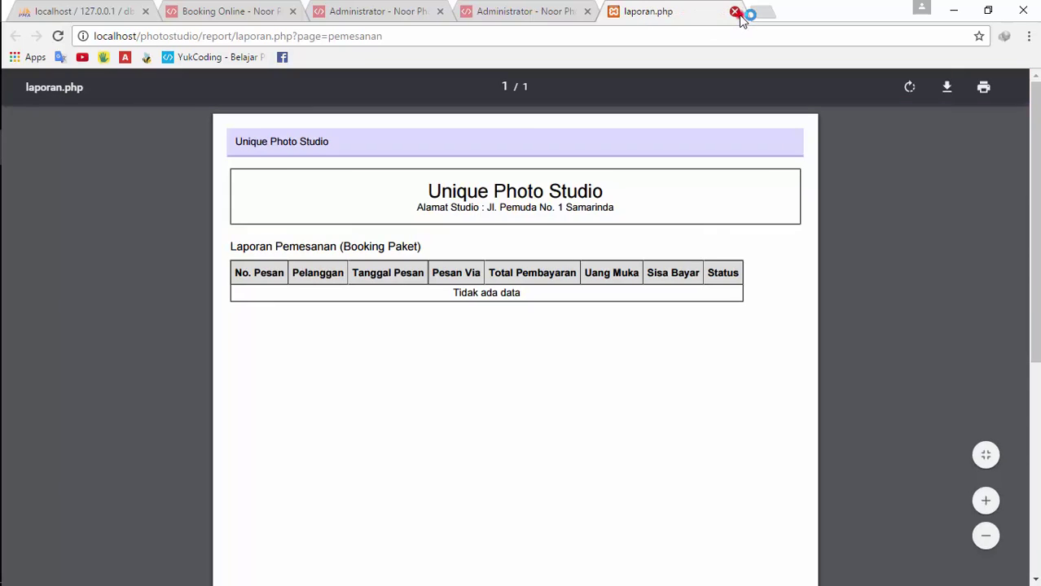
left_click(736, 12)
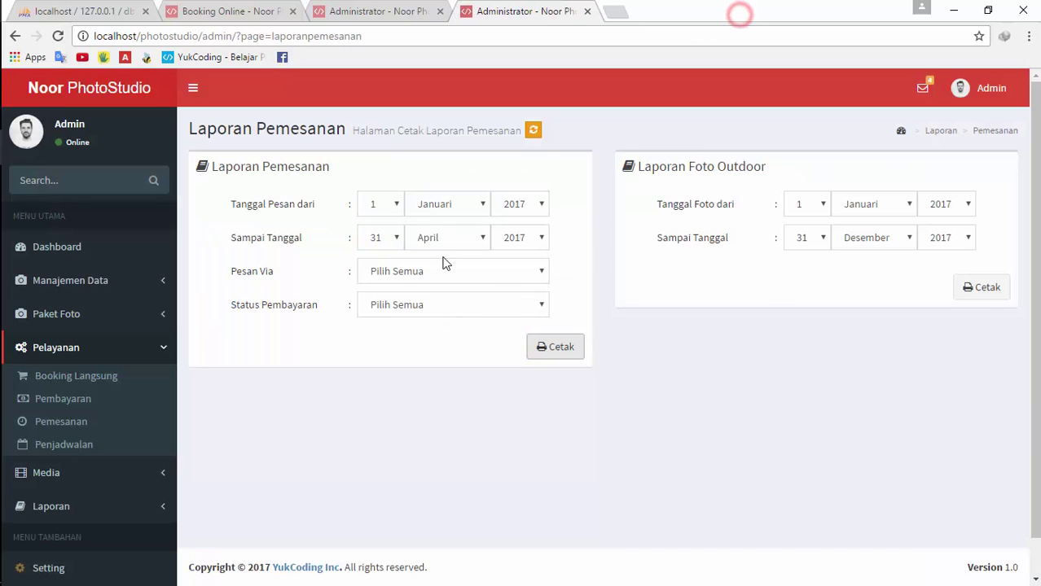
Change the end date to 1 Mei 2017, print the booking report, and close the PDF
left_click(372, 239)
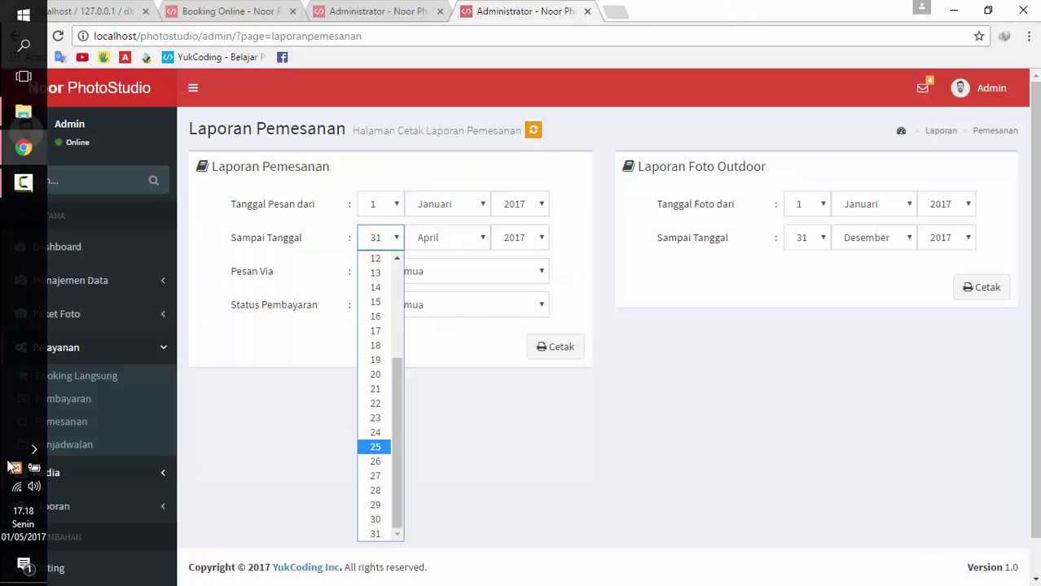
scroll(389, 342, "up", 4)
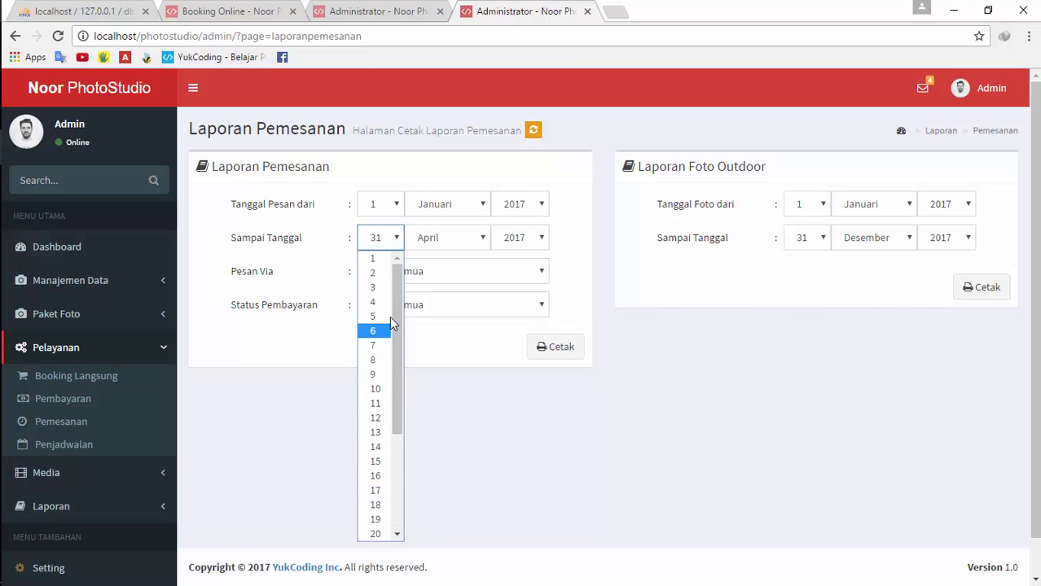
left_click(384, 259)
left_click(456, 238)
left_click(429, 316)
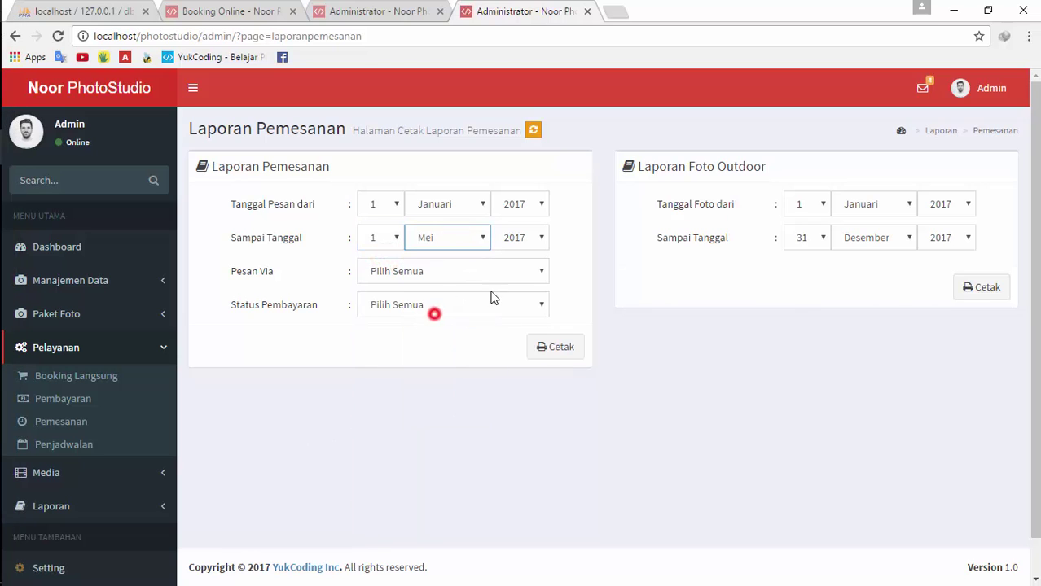
left_click(561, 348)
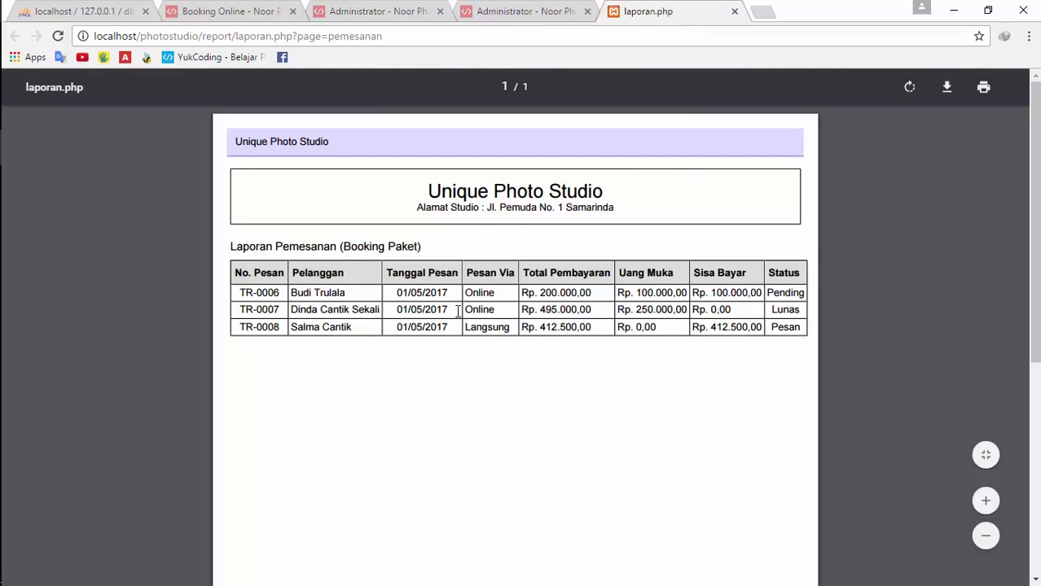
scroll(871, 235, "down", 5)
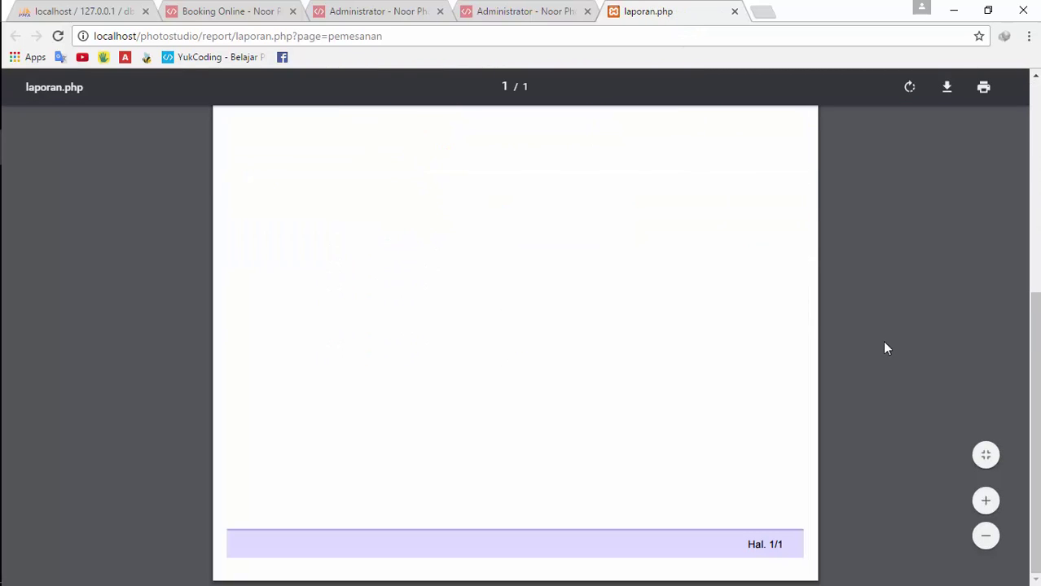
scroll(882, 343, "up", 5)
left_click(735, 12)
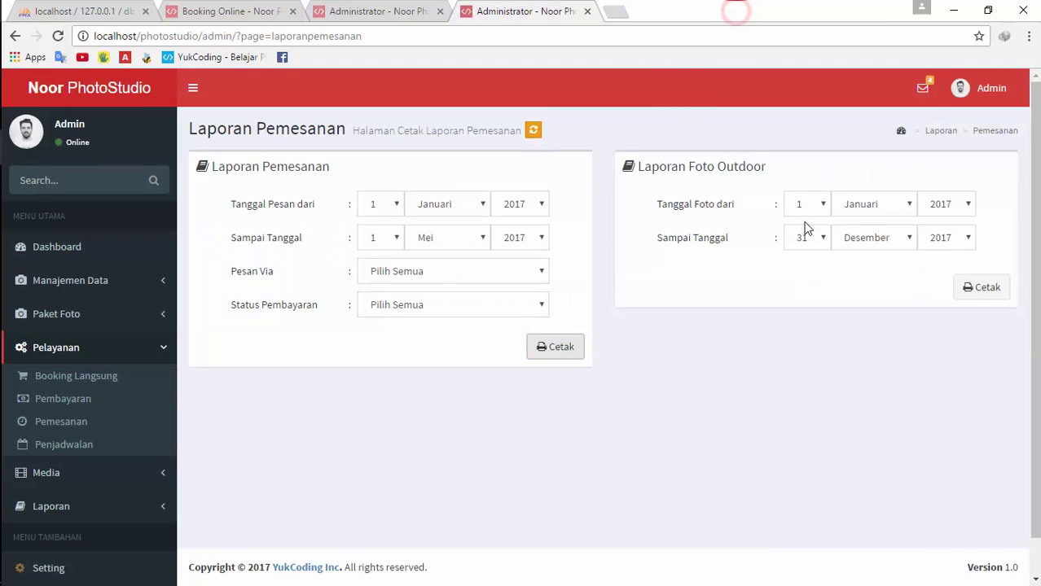
Go to the admin Dashboard and glance at the admin account menu
left_click(96, 246)
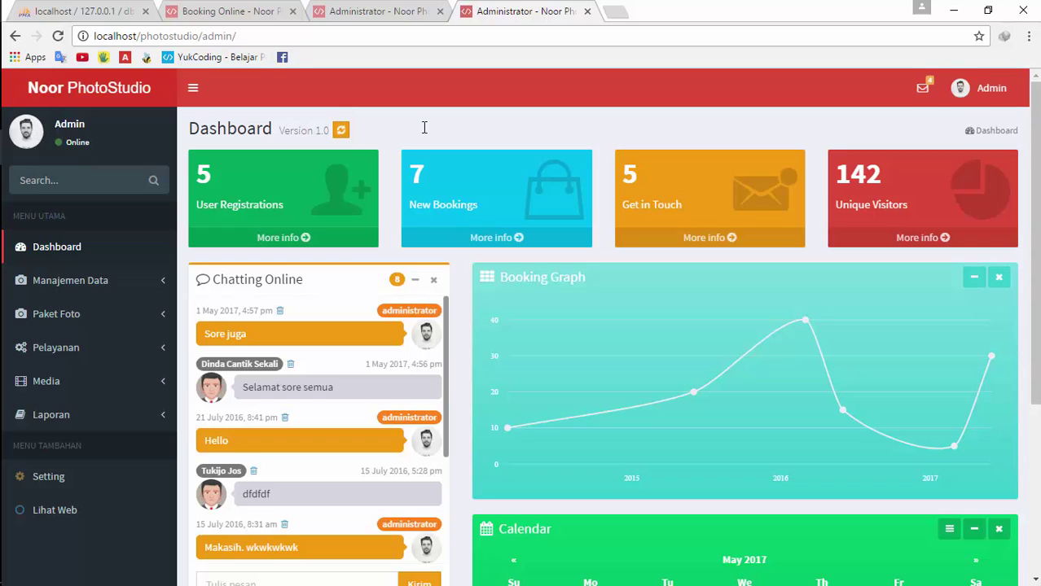
left_click(984, 91)
left_click(983, 94)
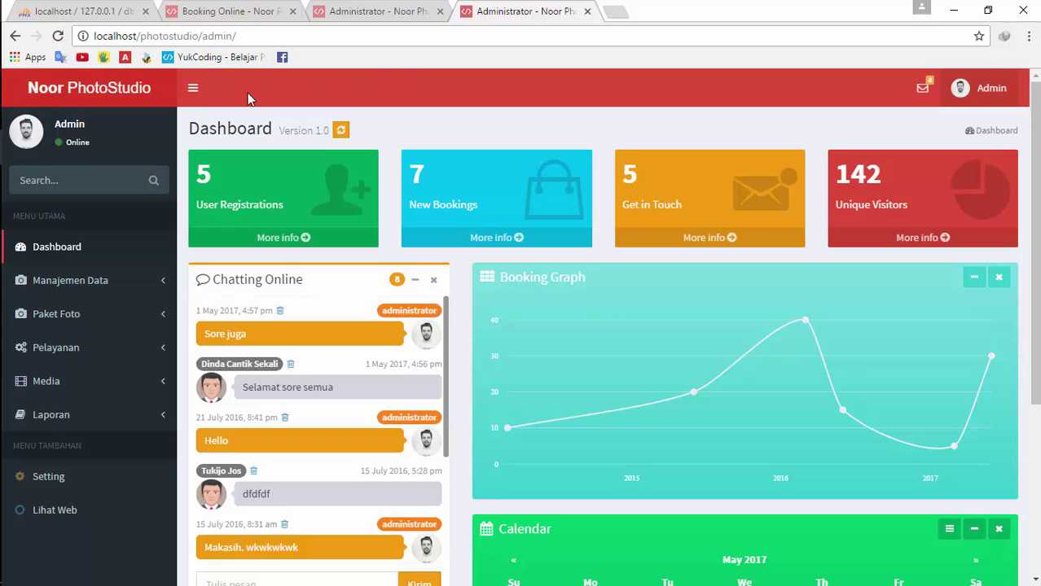
Hide and restore the side navigation, then scroll down the dashboard
left_click(193, 88)
left_click(194, 89)
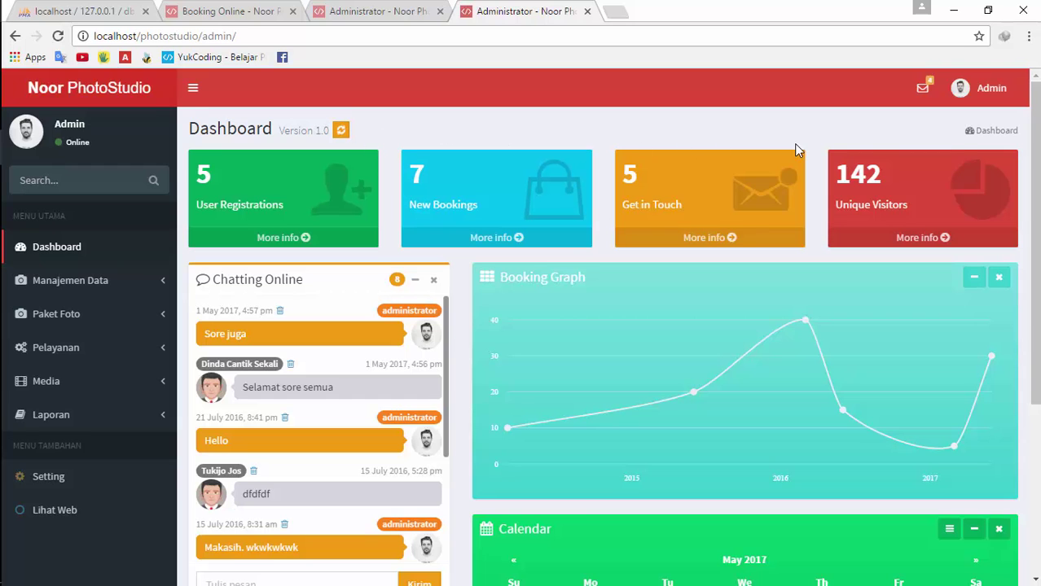
left_click_drag(1036, 211, 1036, 106)
Check the admin menu, reload the bookings table tab, and return to the dashboard tab
left_click(990, 91)
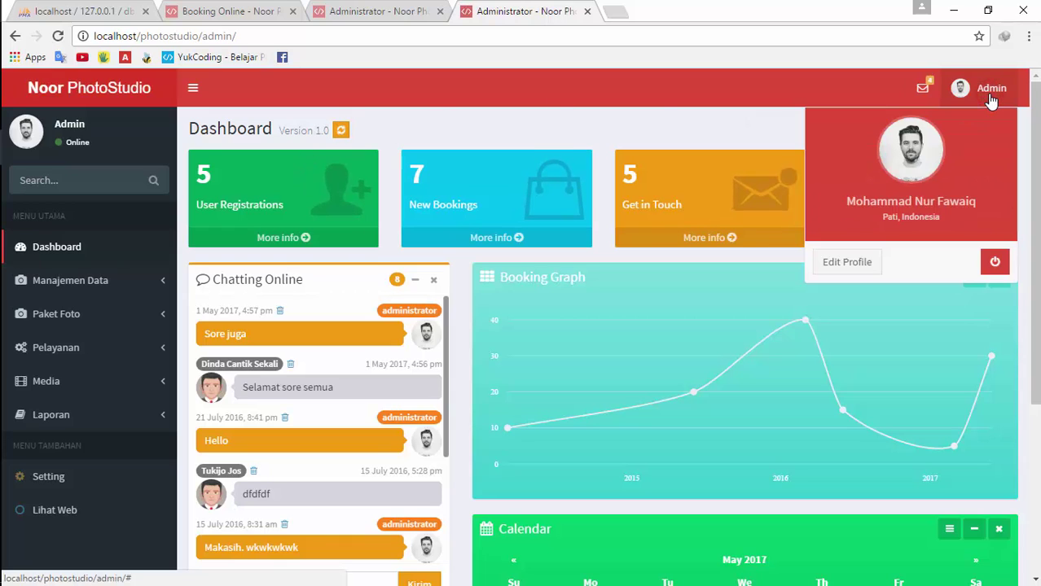
left_click(990, 96)
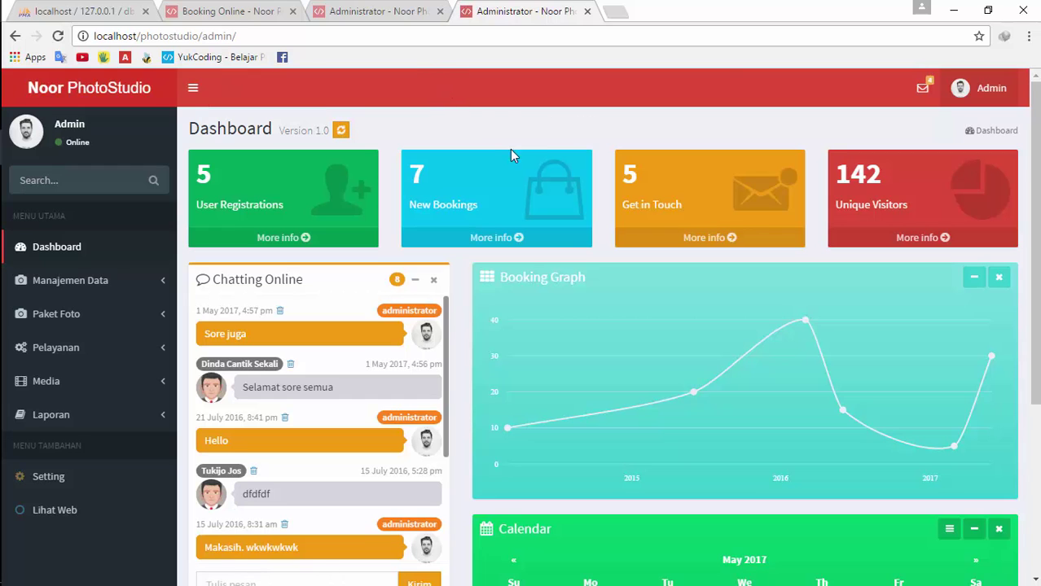
left_click(378, 11)
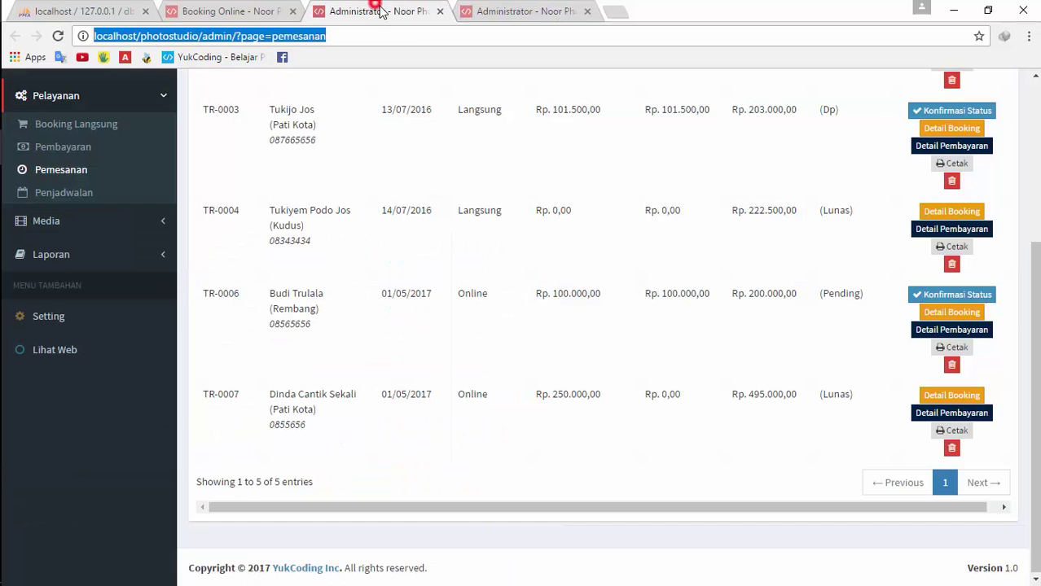
left_click(665, 180)
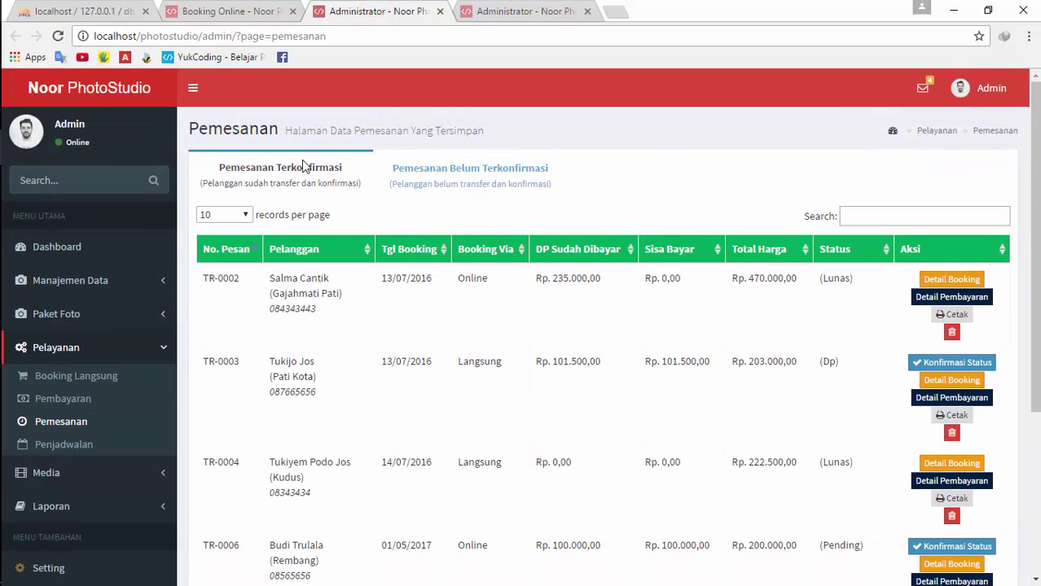
left_click(528, 11)
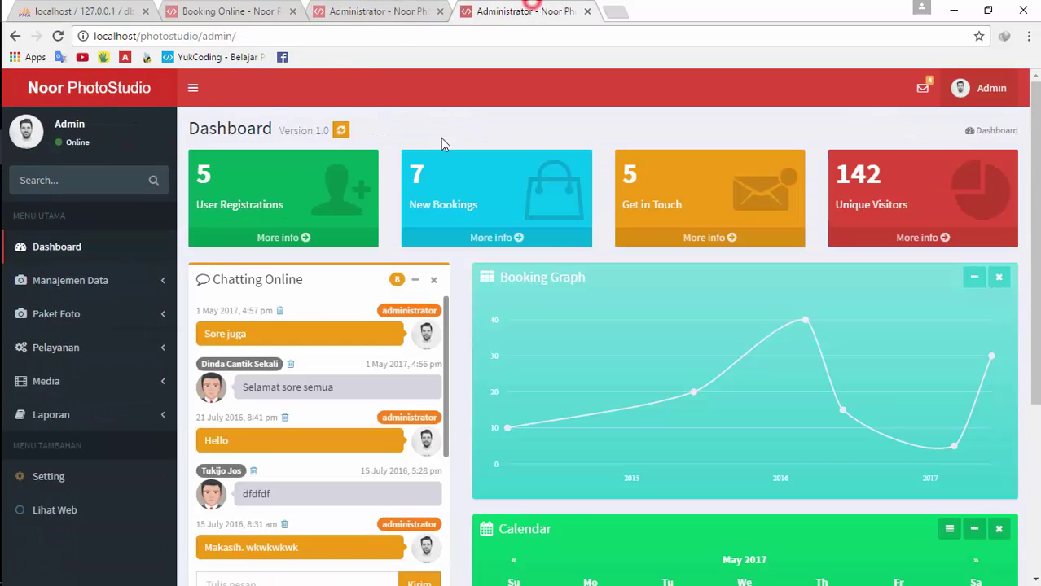
From the Booking Online tab, go to the public PhotoStudio home page via the logo
left_click(247, 8)
scroll(232, 186, "up", 3)
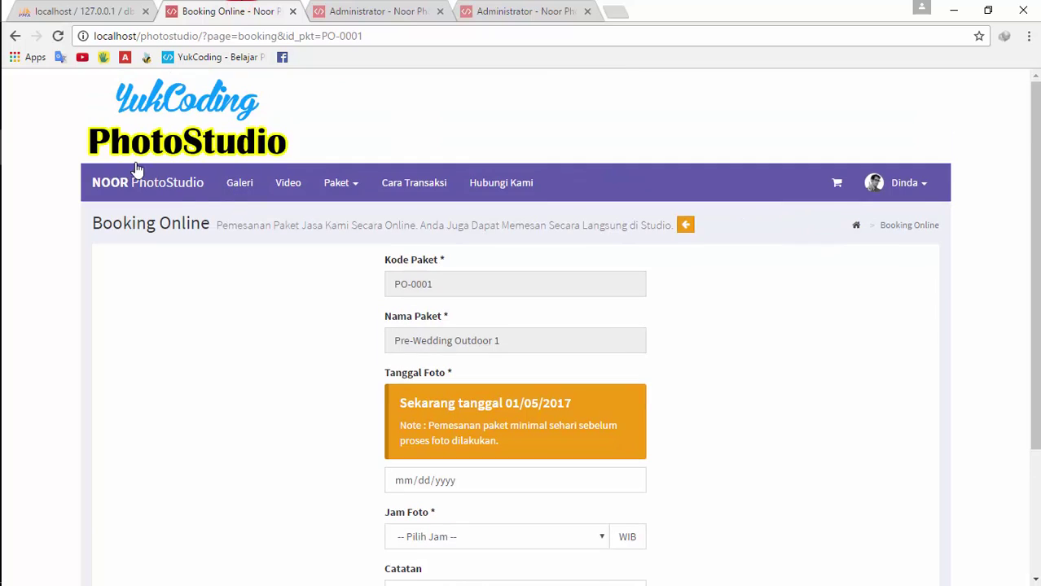
left_click(143, 137)
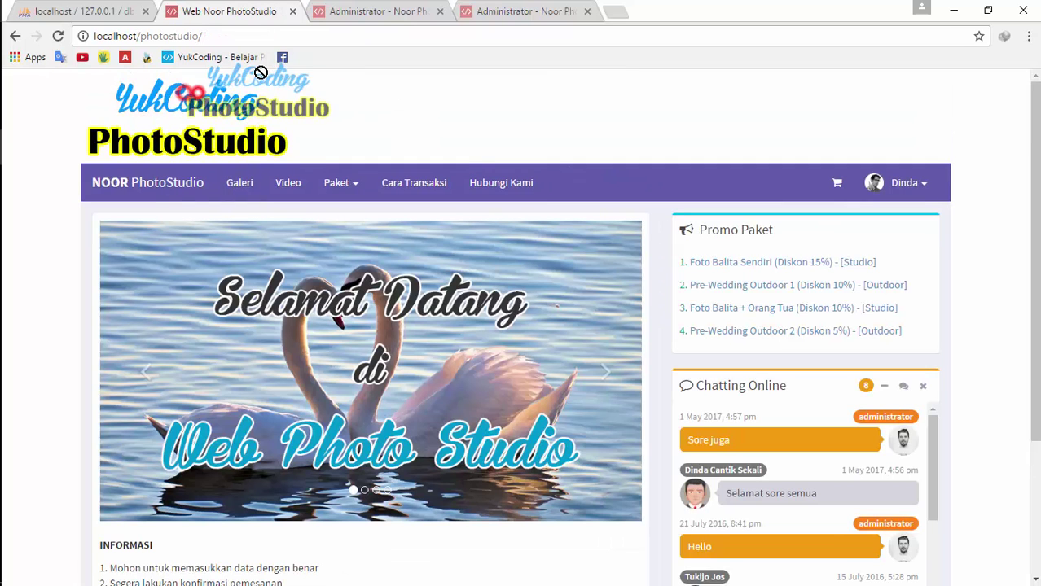
Shrink Chrome to a small window and open Paket > Paket Outdoor from the collapsed menu
left_click(988, 10)
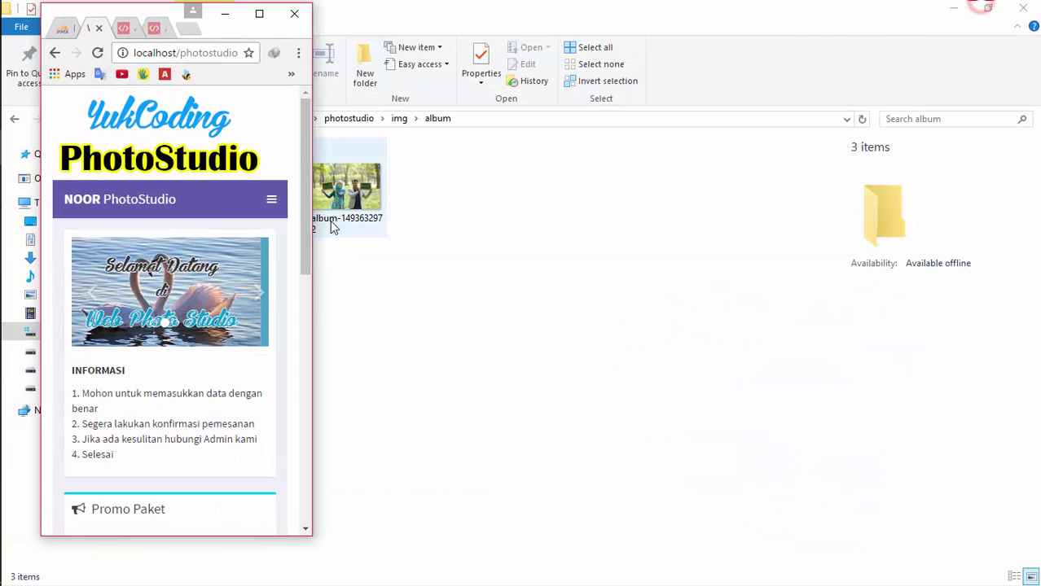
left_click_drag(311, 175, 464, 220)
scroll(423, 255, "down", 10)
scroll(432, 248, "up", 10)
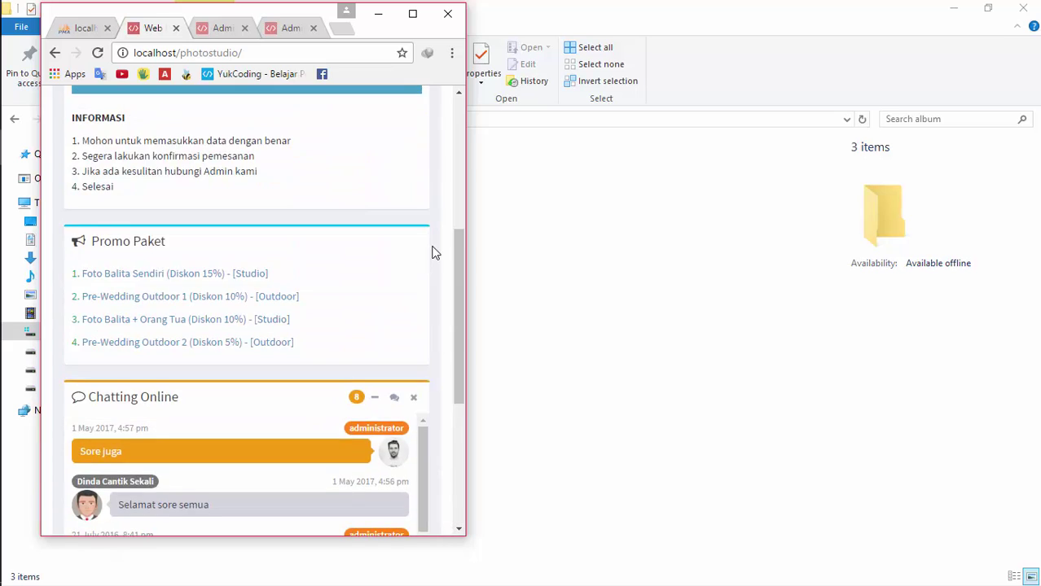
left_click(427, 200)
left_click(305, 310)
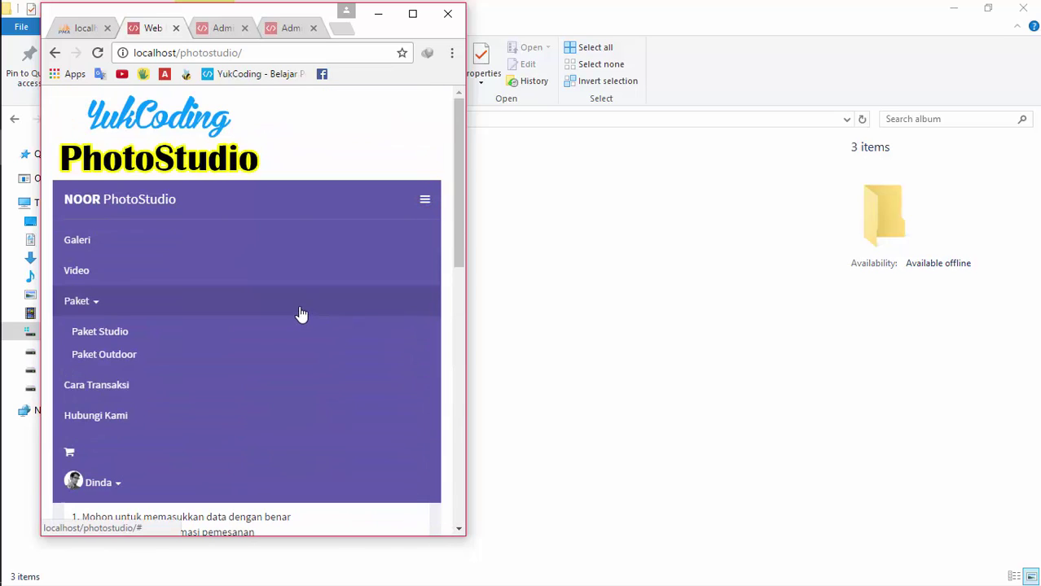
left_click(254, 357)
scroll(357, 248, "down", 8)
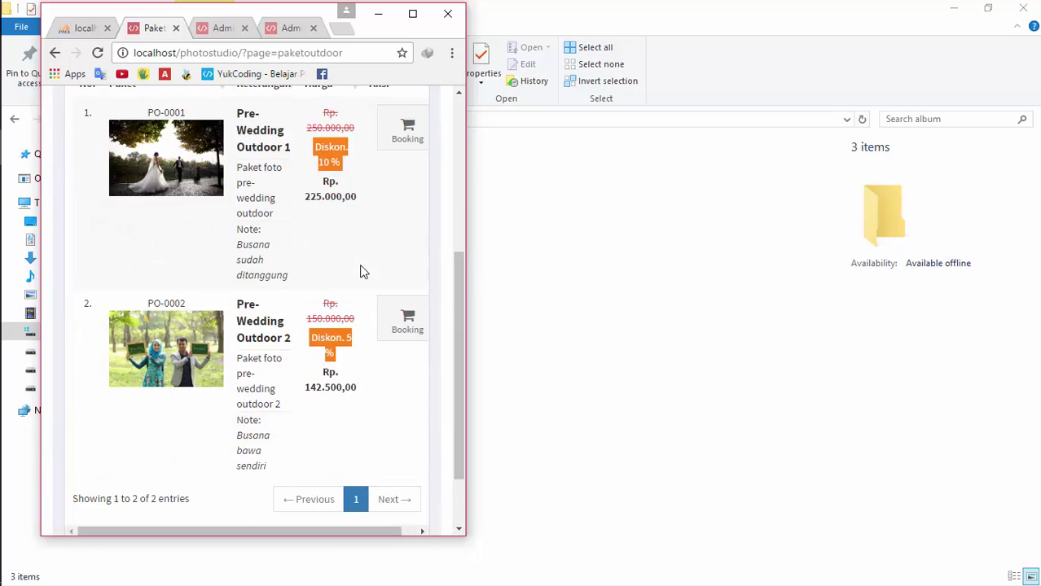
left_click_drag(279, 445, 270, 476)
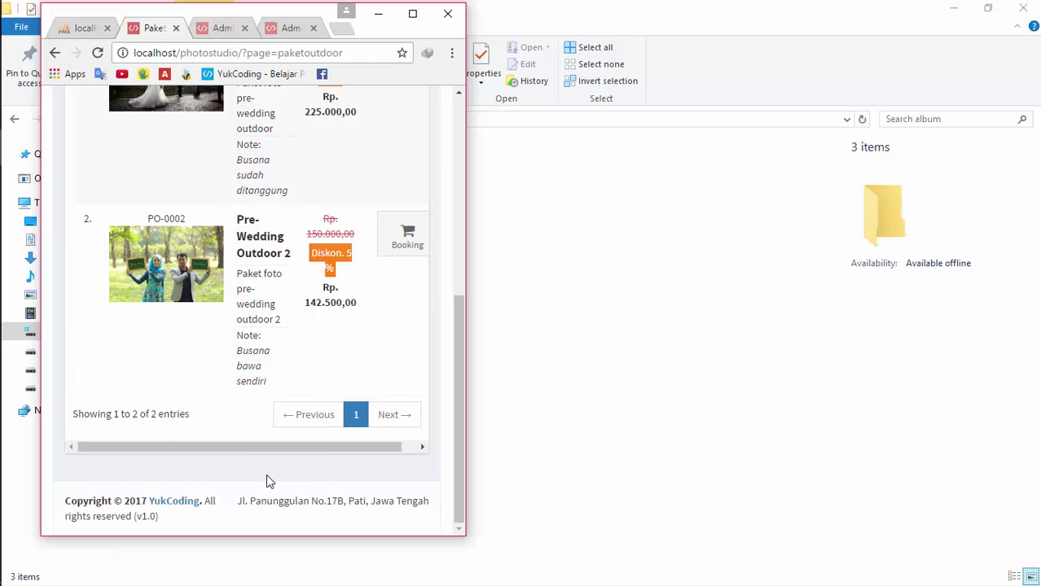
scroll(253, 339, "up", 8)
View the admin dashboard in the narrow window, then maximize the browser again
left_click(281, 28)
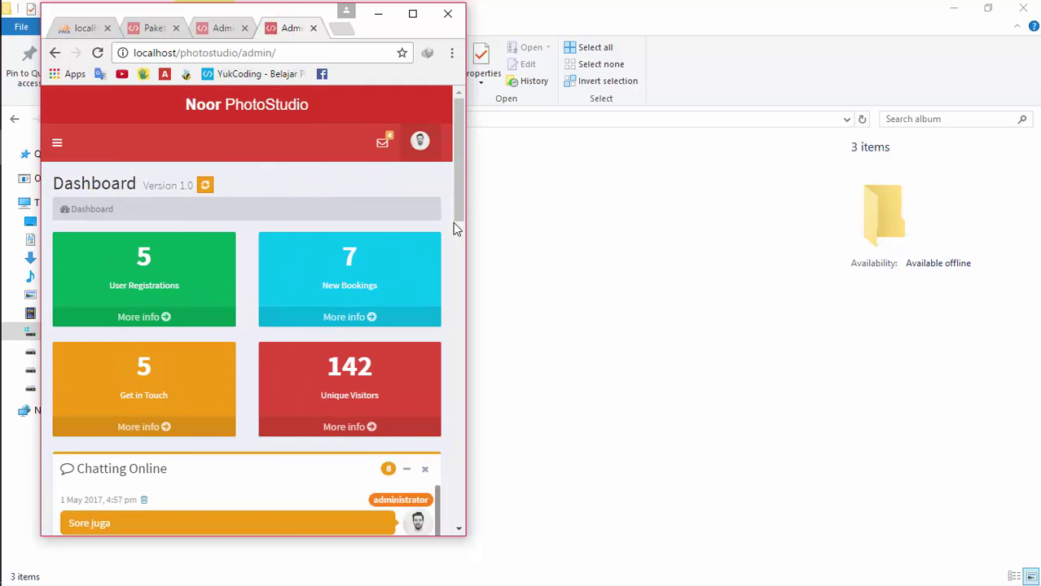
scroll(395, 274, "down", 10)
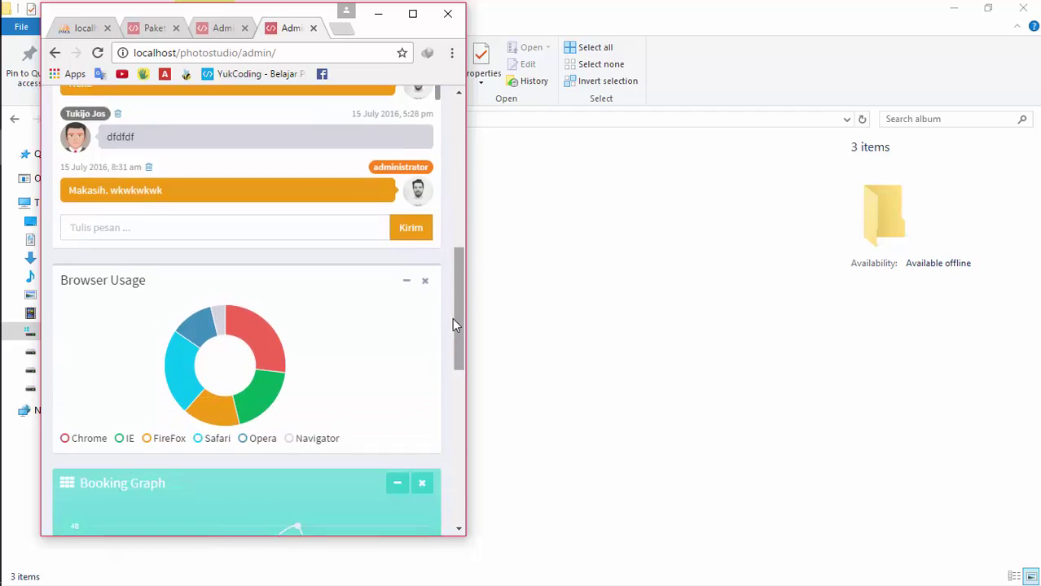
left_click(458, 322)
left_click(413, 14)
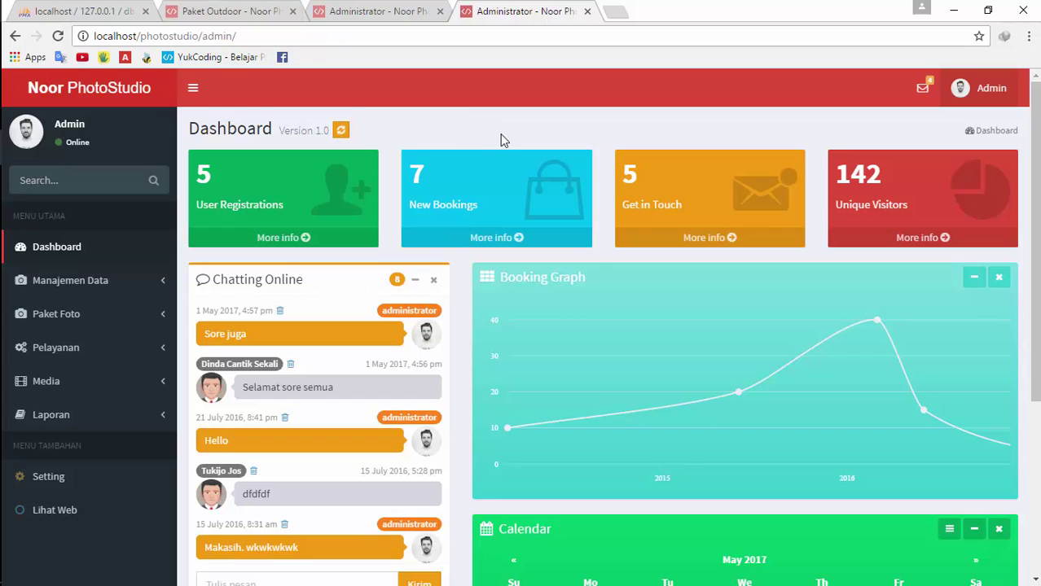
left_click(23, 182)
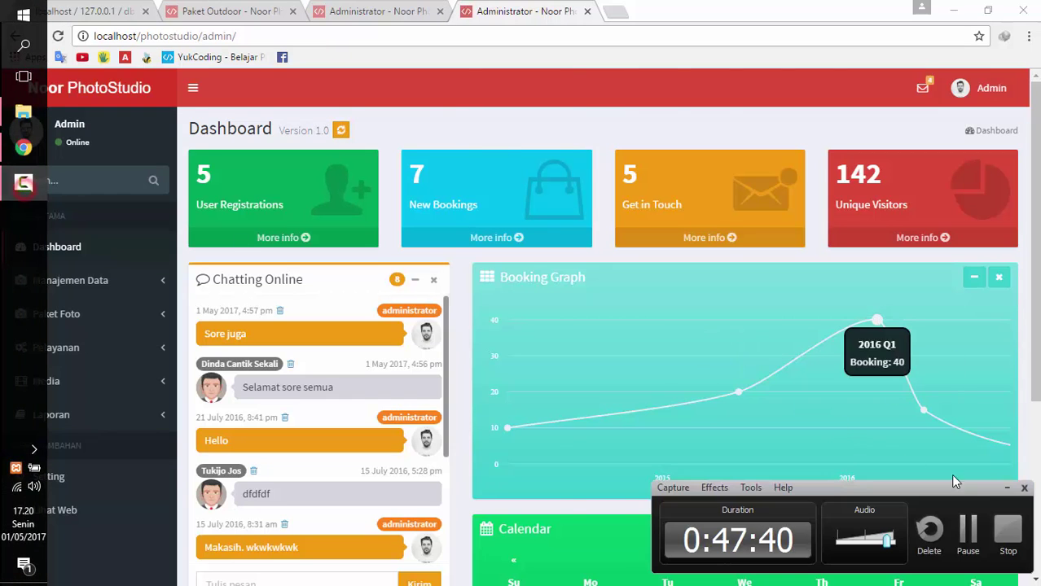